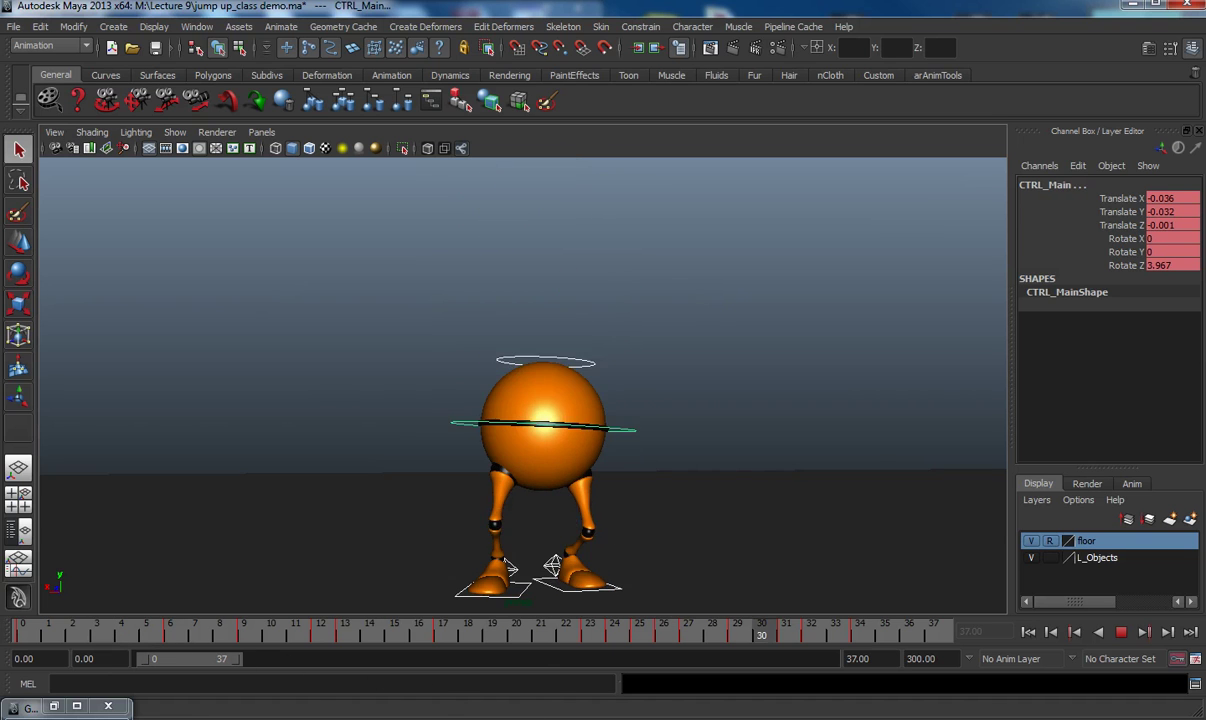
- Stop playback, hide the NURBS curves in the viewport and review a playblast of the jump animation
key("alt+v")
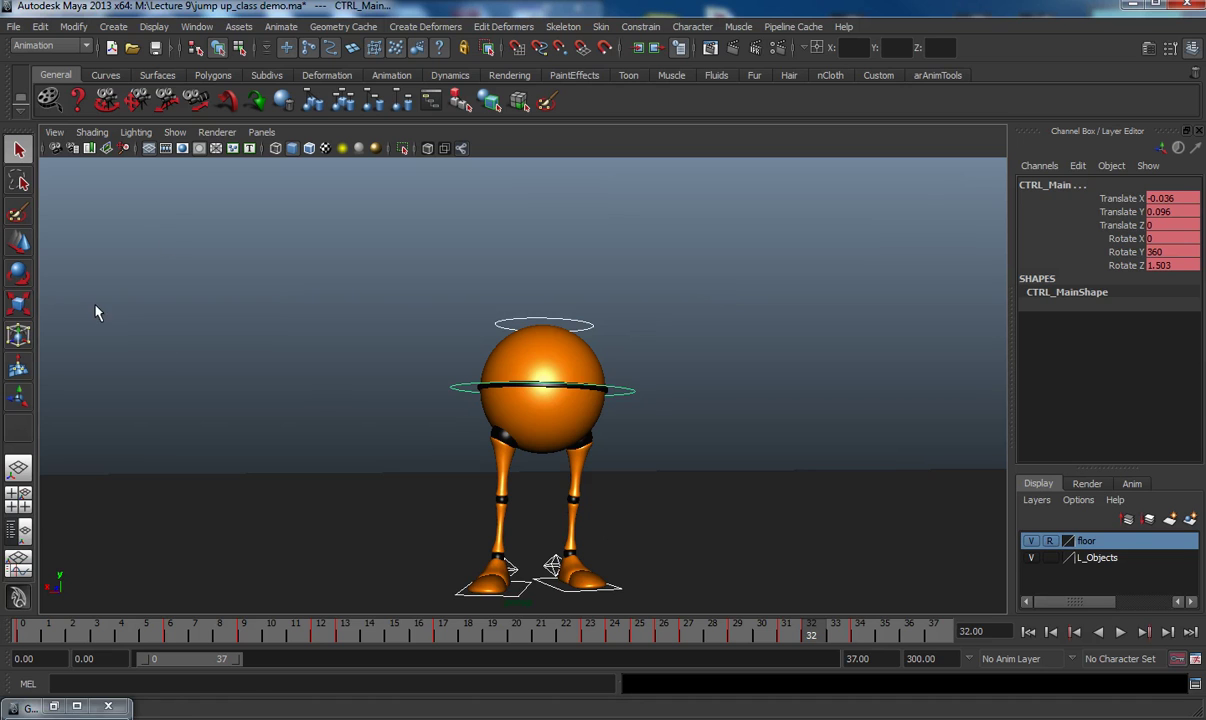
left_click(178, 134)
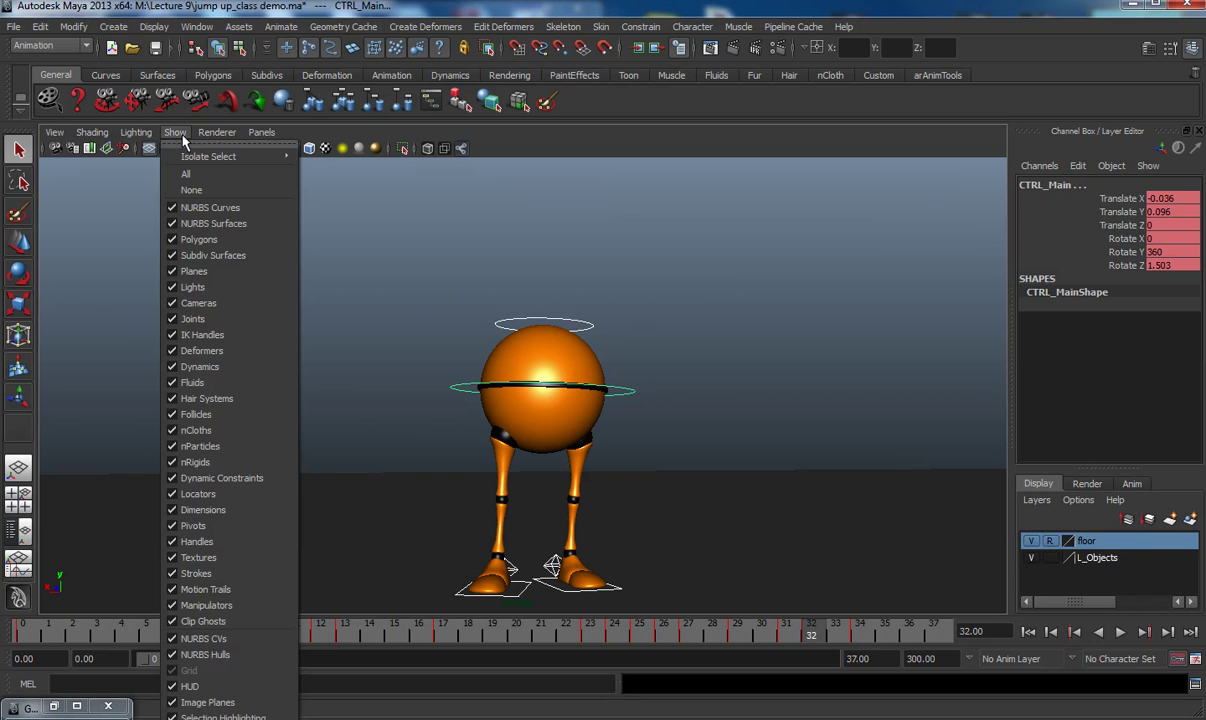
left_click(202, 205)
right_click(472, 641)
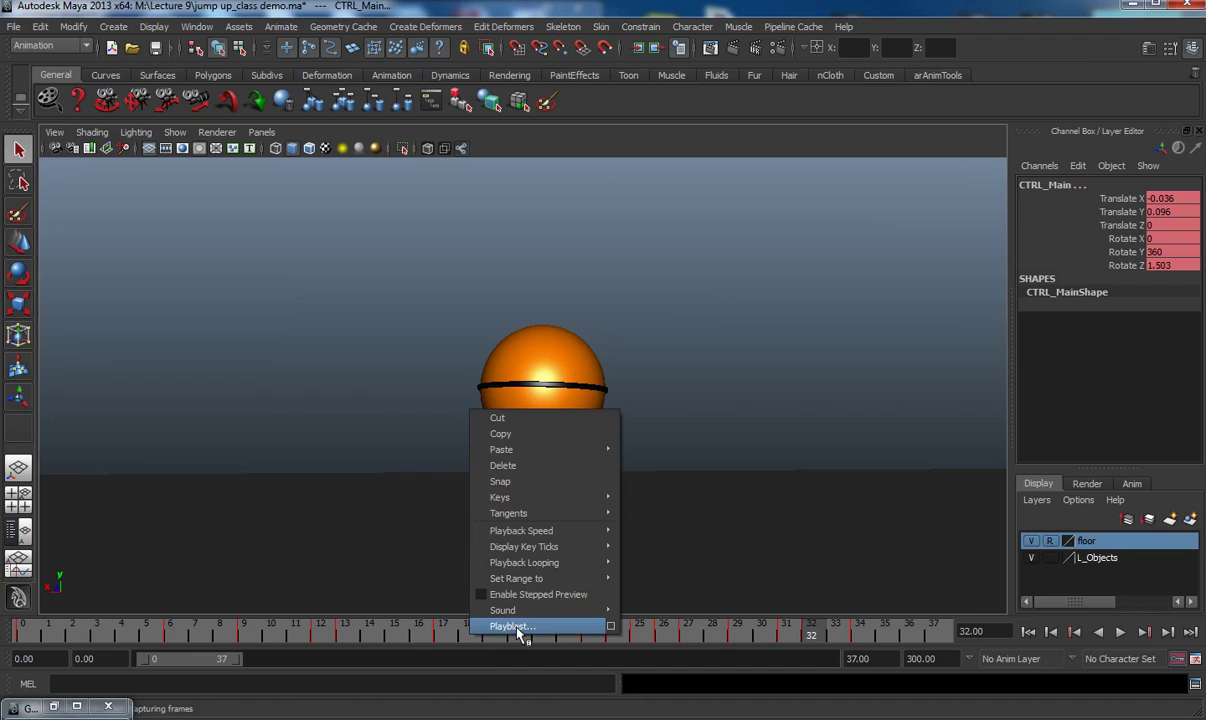
left_click(505, 626)
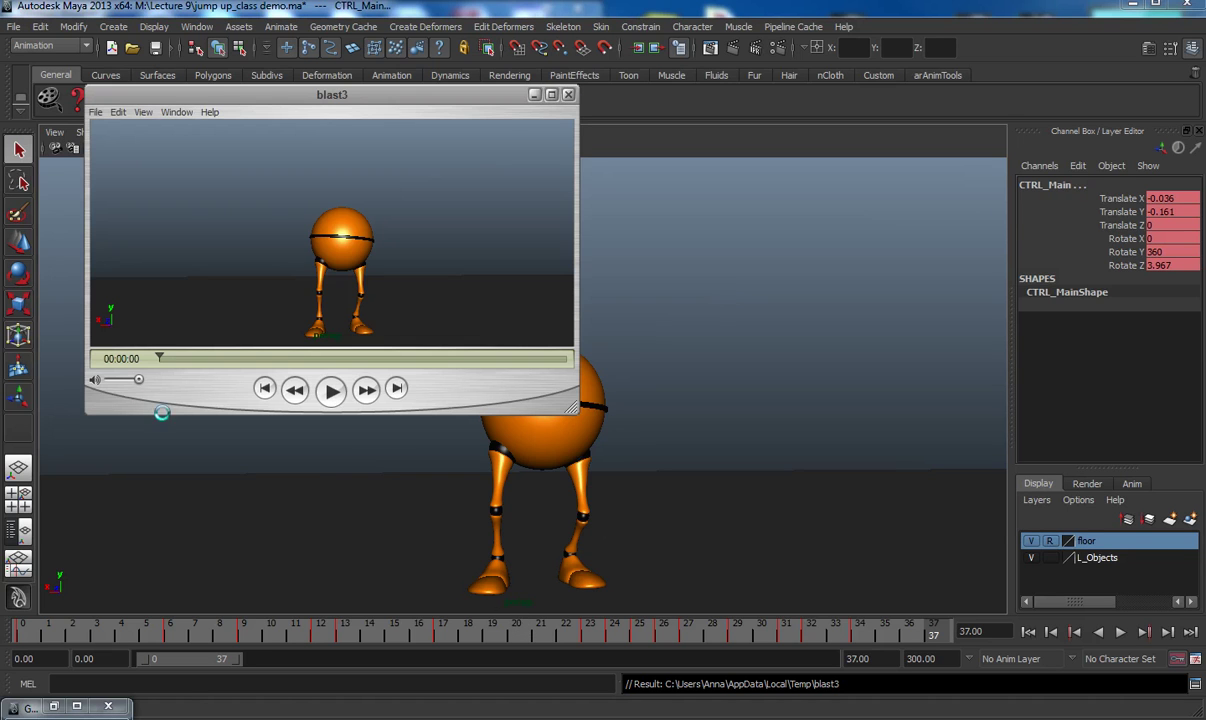
left_click(331, 390)
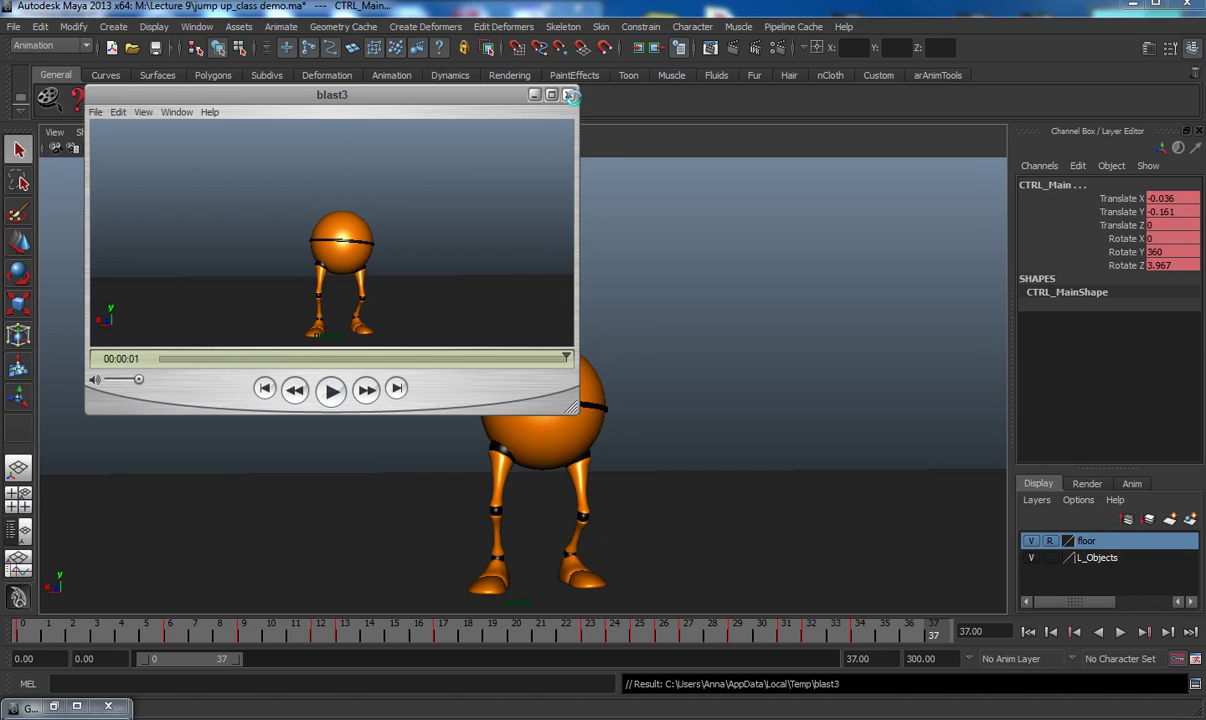
left_click(569, 95)
- Create a second playblast with the walker framed from farther away and play it back twice
right_click_drag(651, 406, 567, 406, "alt")
middle_click_drag(588, 405, 587, 430, "alt")
right_click(575, 640)
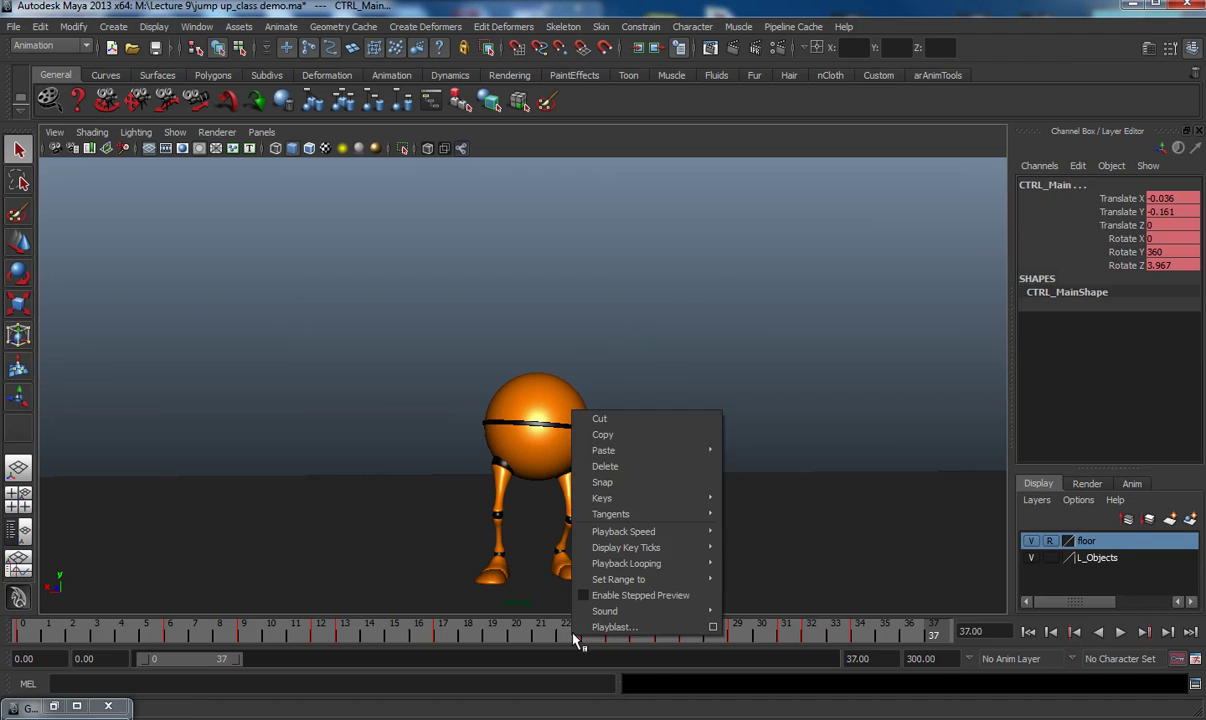
left_click(596, 619)
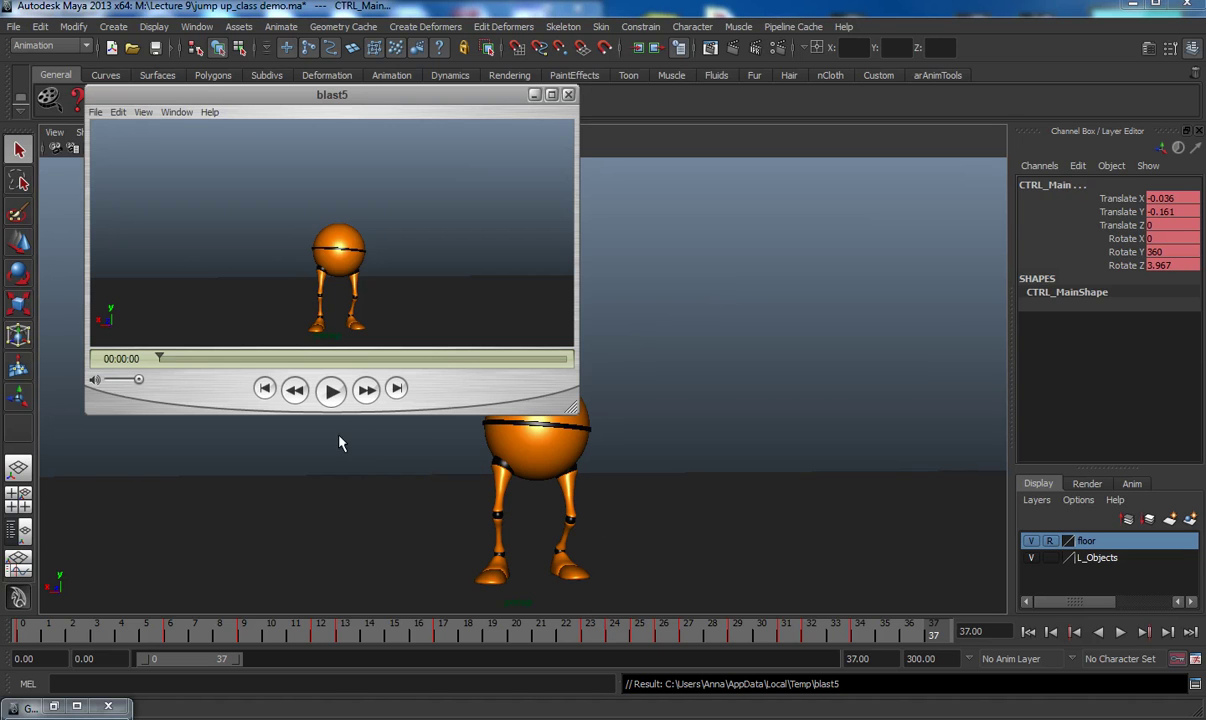
left_click(333, 390)
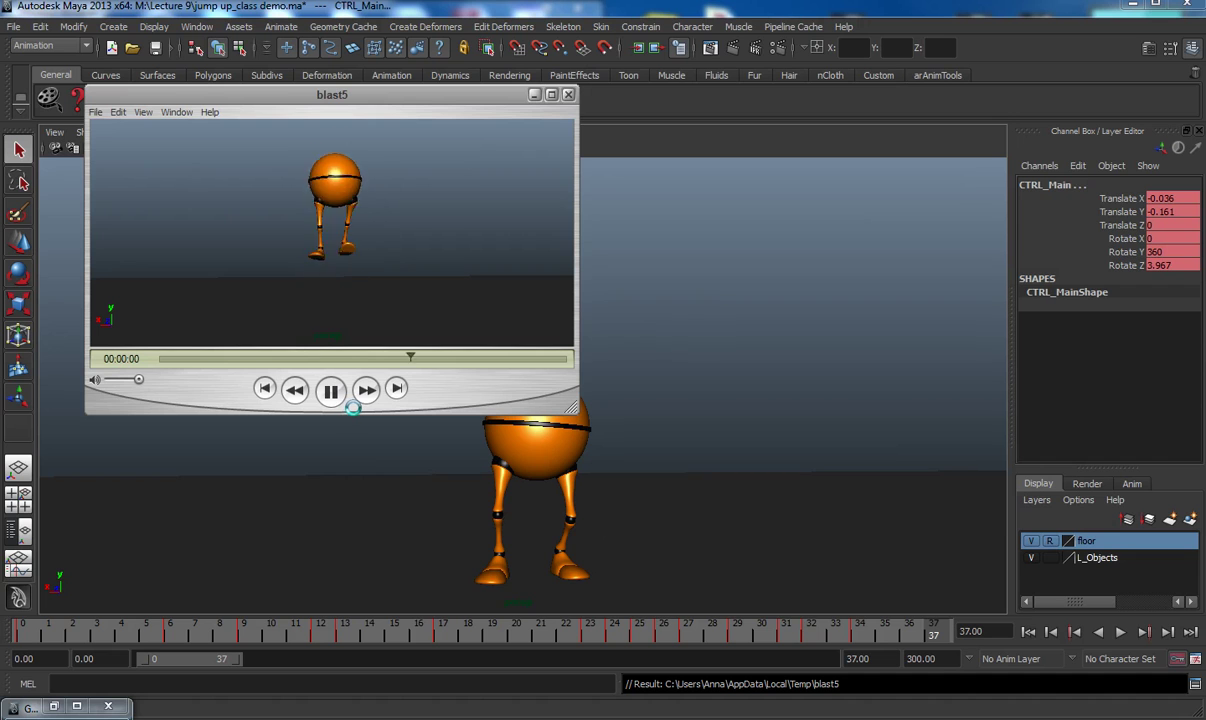
left_click(332, 390)
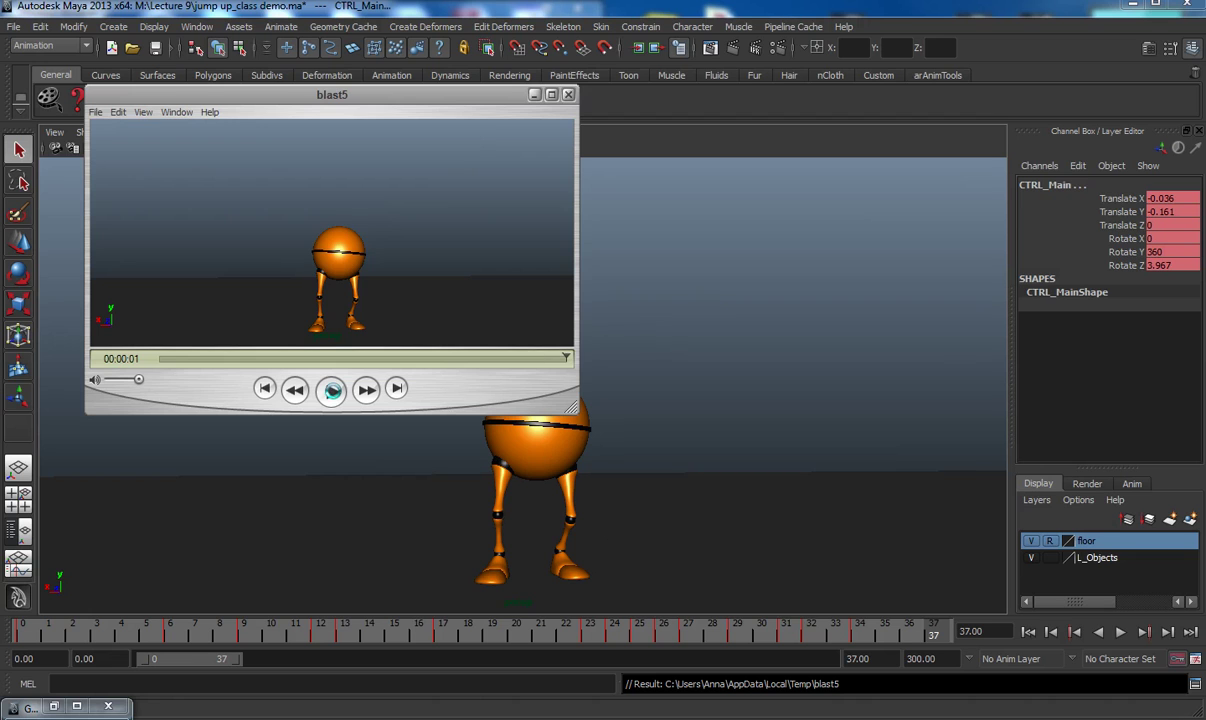
left_click(332, 390)
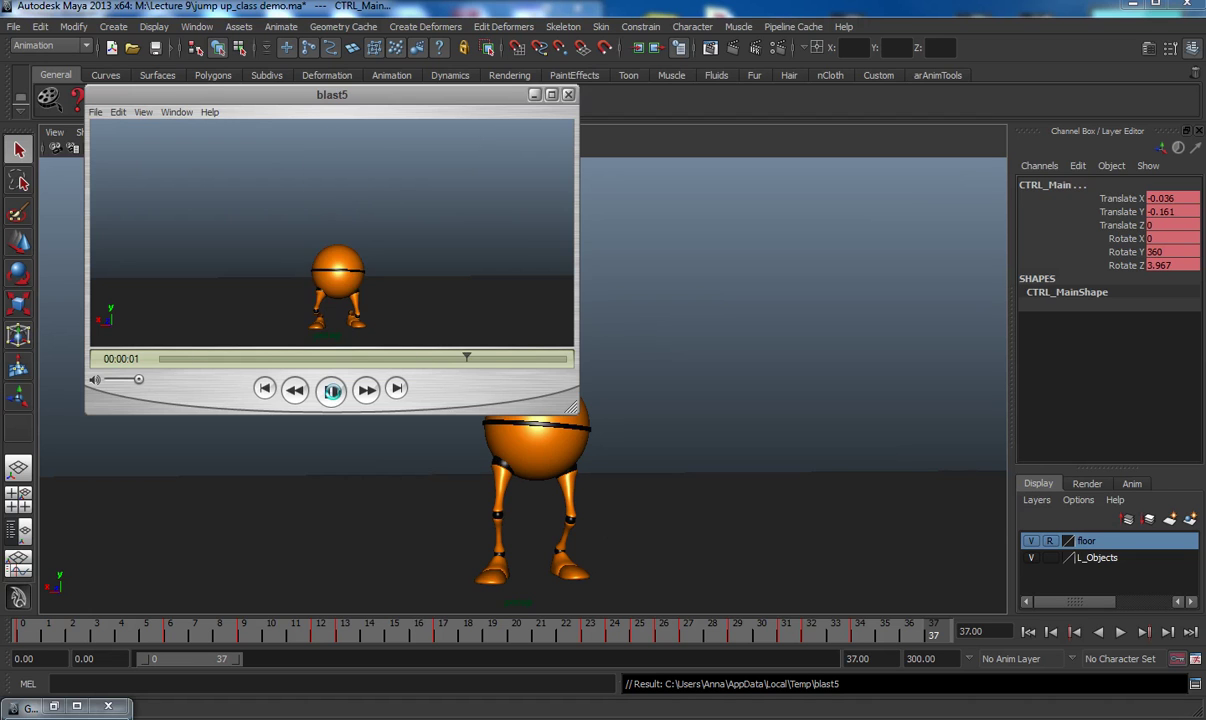
- Replay the playblast from its first frame several times to study the jump, and close the player
mouse_move(150, 360)
left_mouse_down()
mouse_move(316, 362)
mouse_move(366, 389)
mouse_move(448, 386)
mouse_move(292, 396)
mouse_move(452, 403)
mouse_move(283, 408)
mouse_move(503, 412)
mouse_move(299, 413)
mouse_move(148, 384)
left_mouse_up()
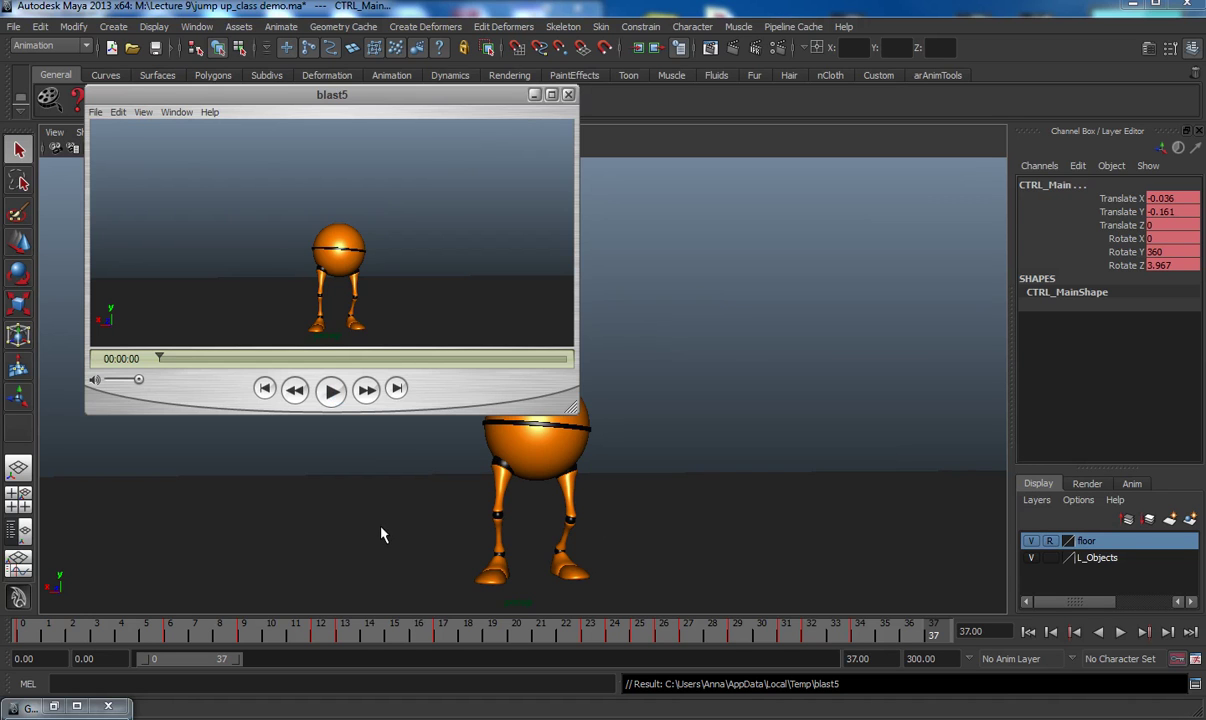
left_click(332, 391)
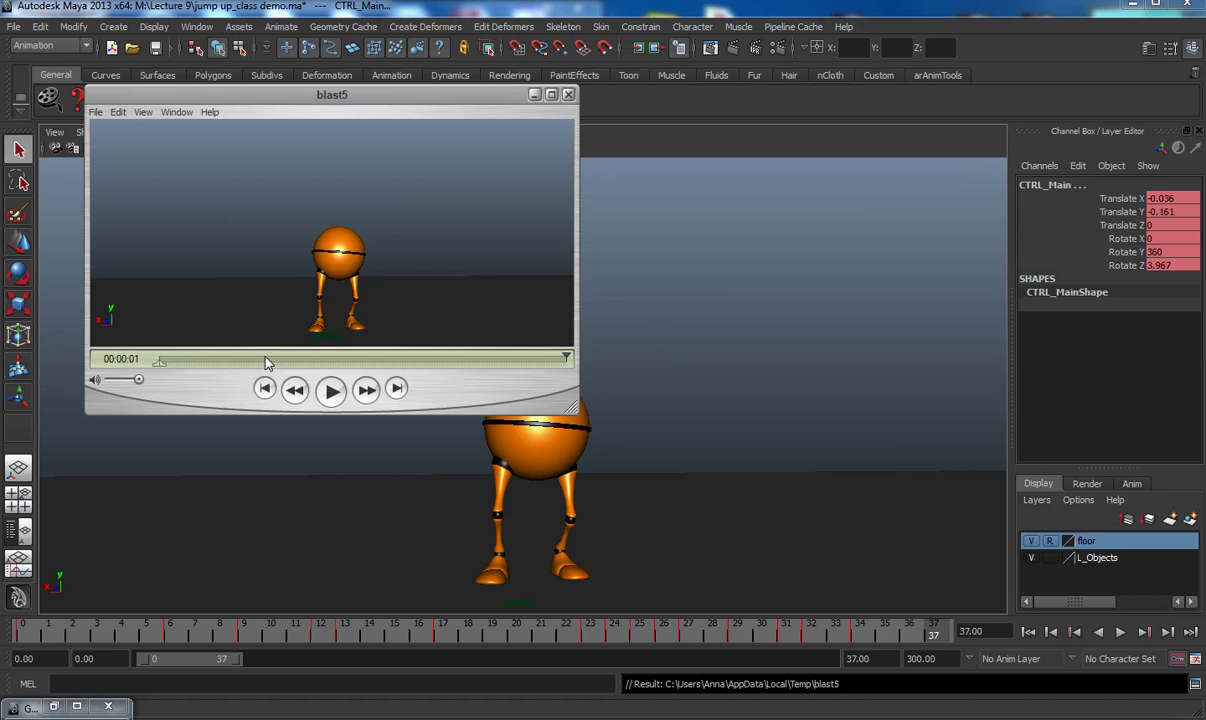
left_click(331, 392)
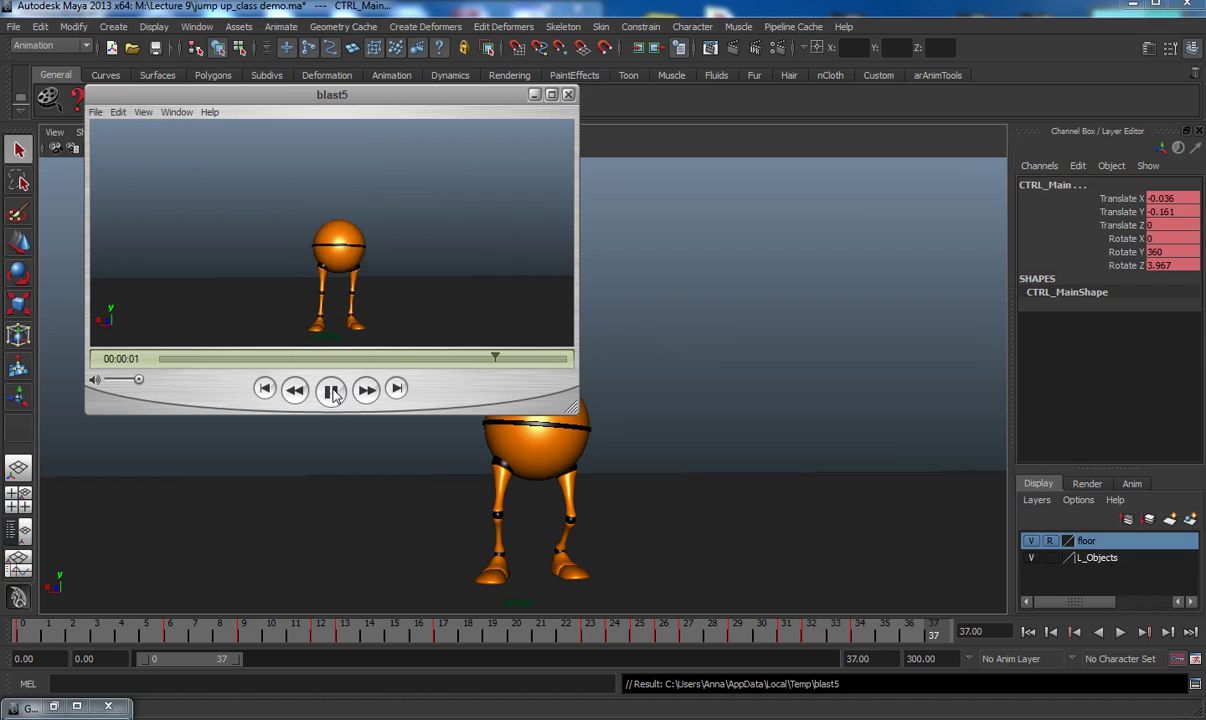
left_click(338, 393)
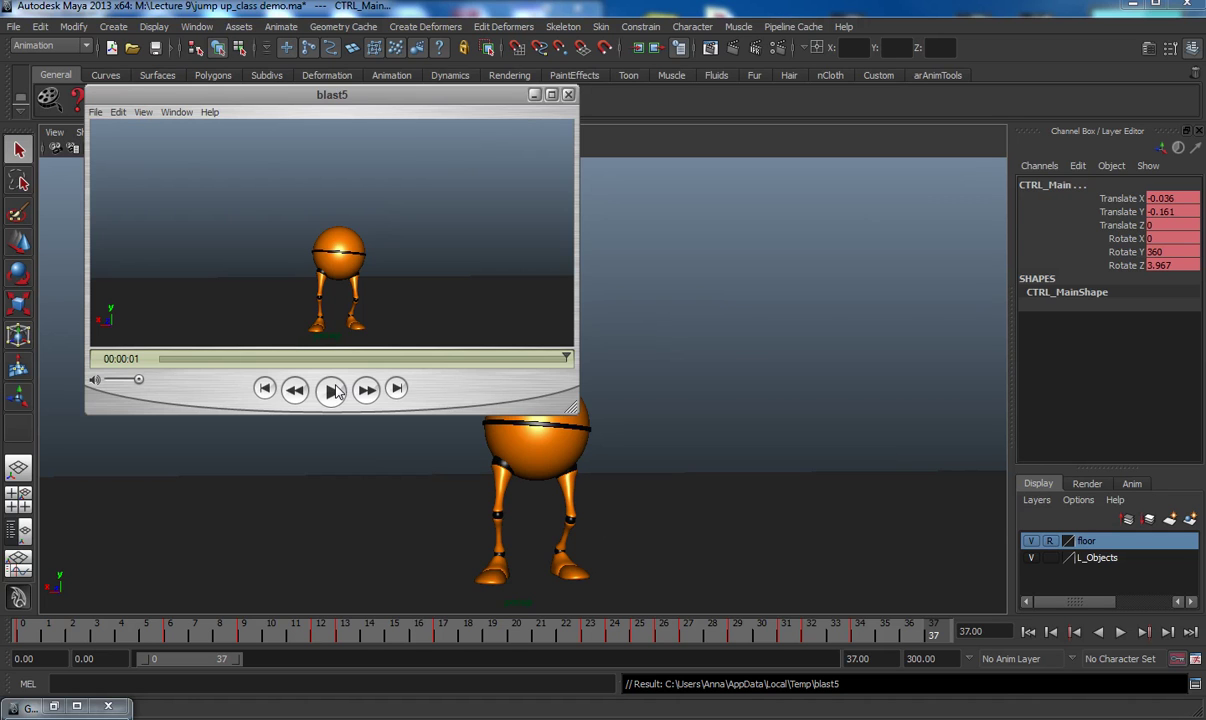
left_click_drag(193, 361, 47, 381)
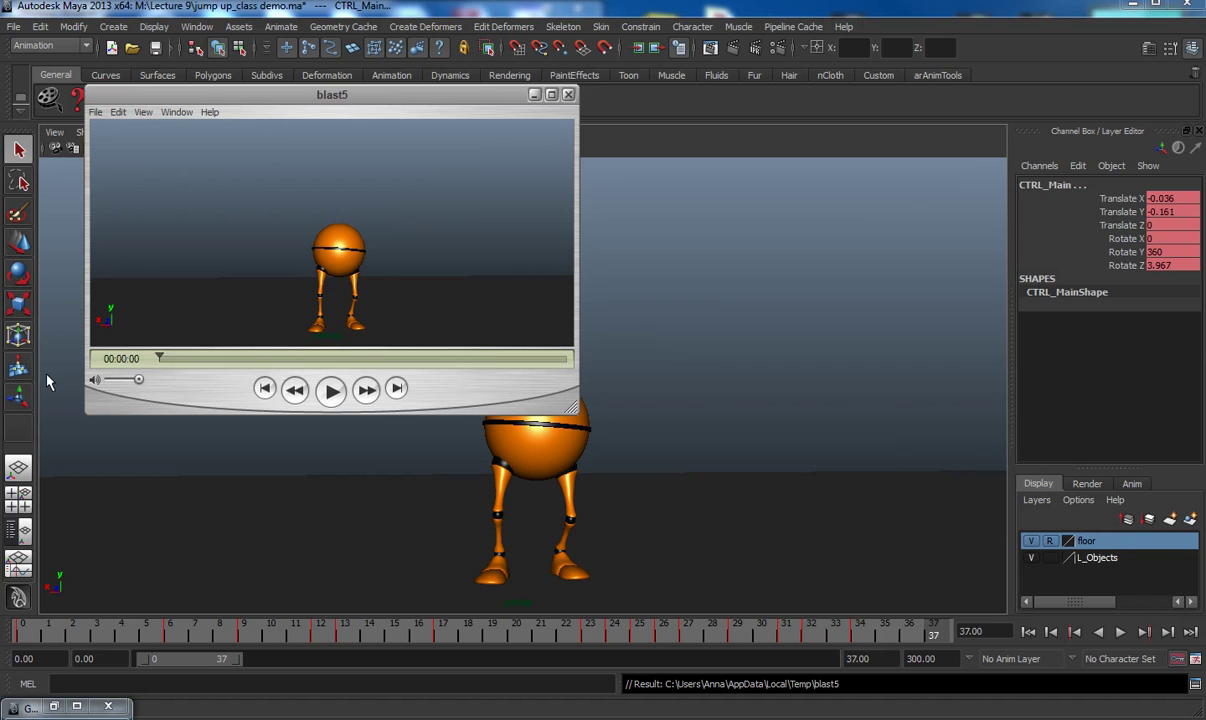
left_click(336, 394)
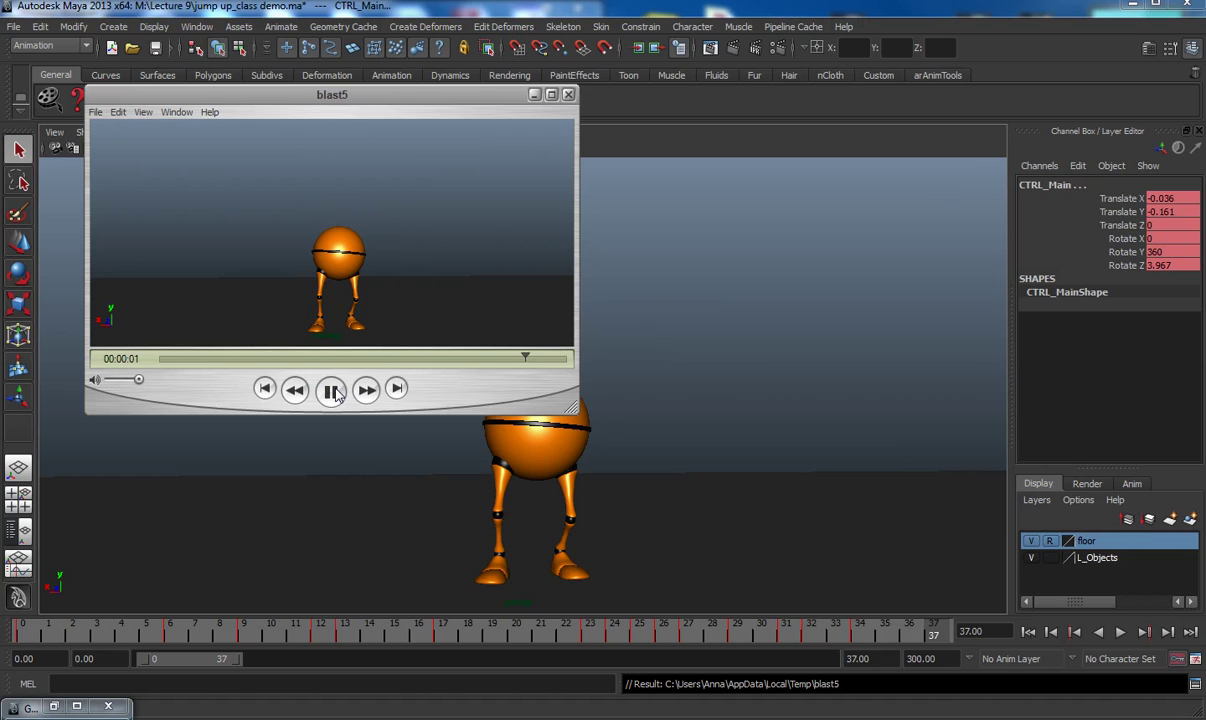
left_click(334, 392)
left_click(568, 94)
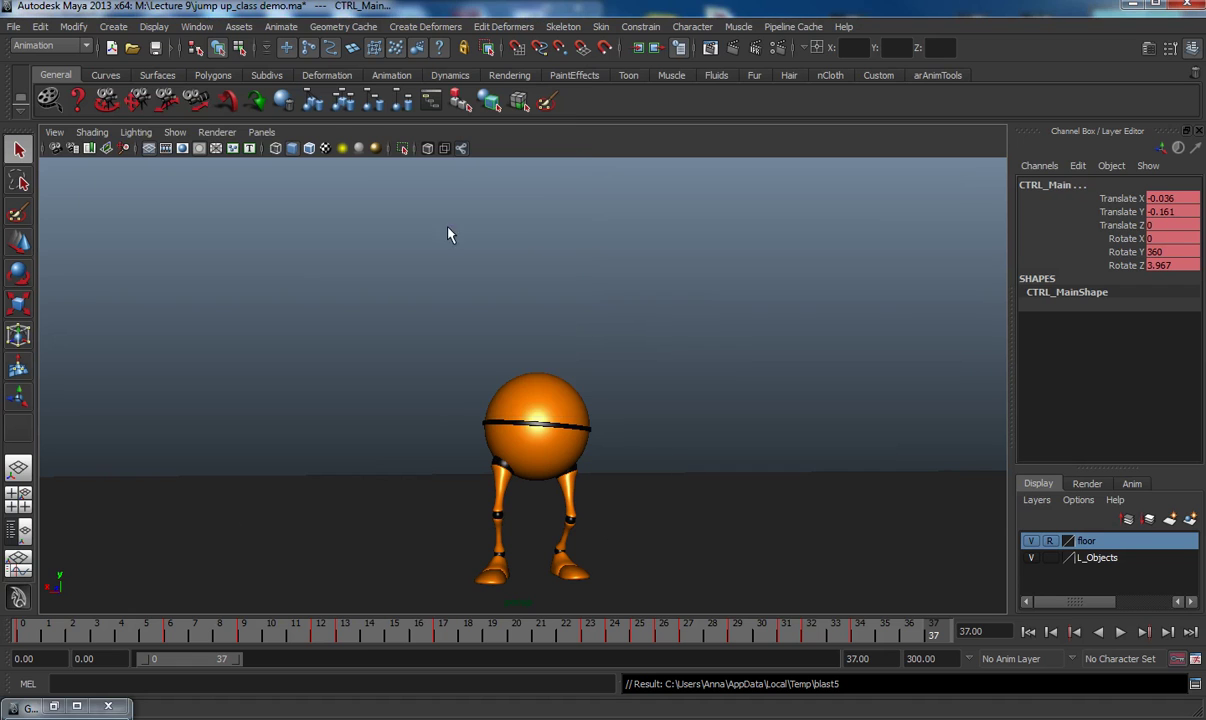
- Restore the minimized Graph Editor and show the NURBS curves in the viewport again
left_click(55, 707)
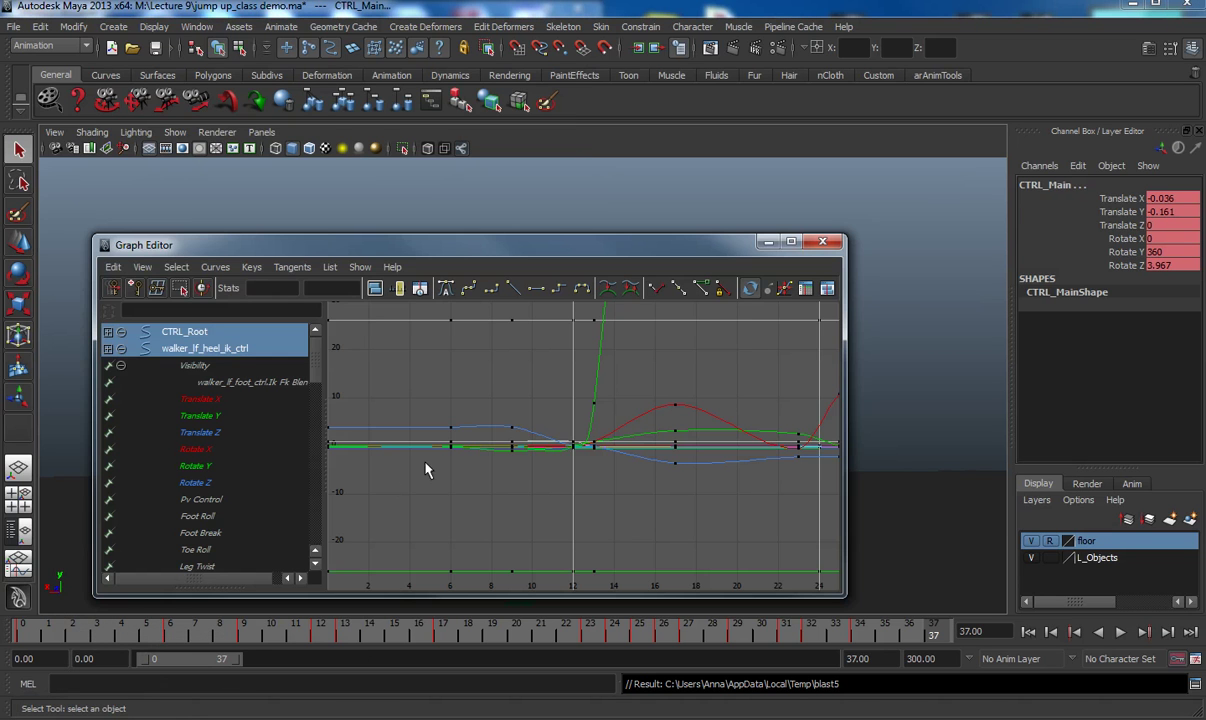
left_click(182, 134)
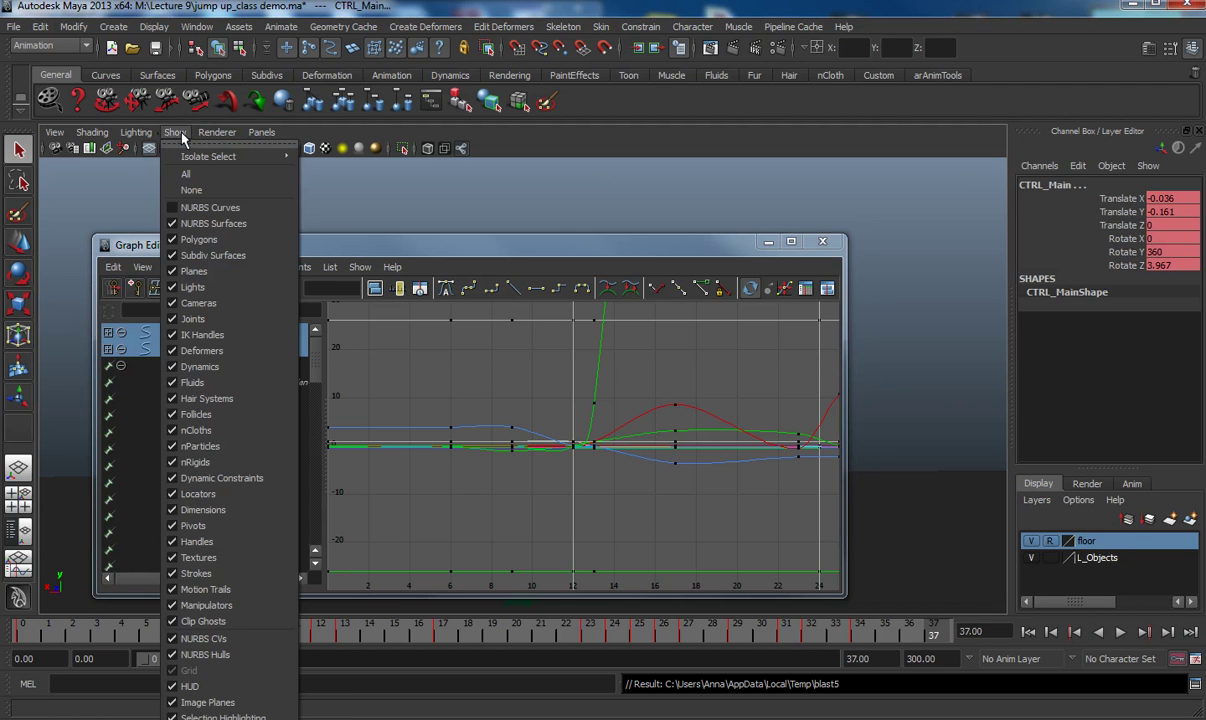
left_click(185, 206)
- Select the CTRL_Main ring around the body and flatten the tangents of the low keys at both ends of its Translate X curve
left_click_drag(368, 251, 898, 333)
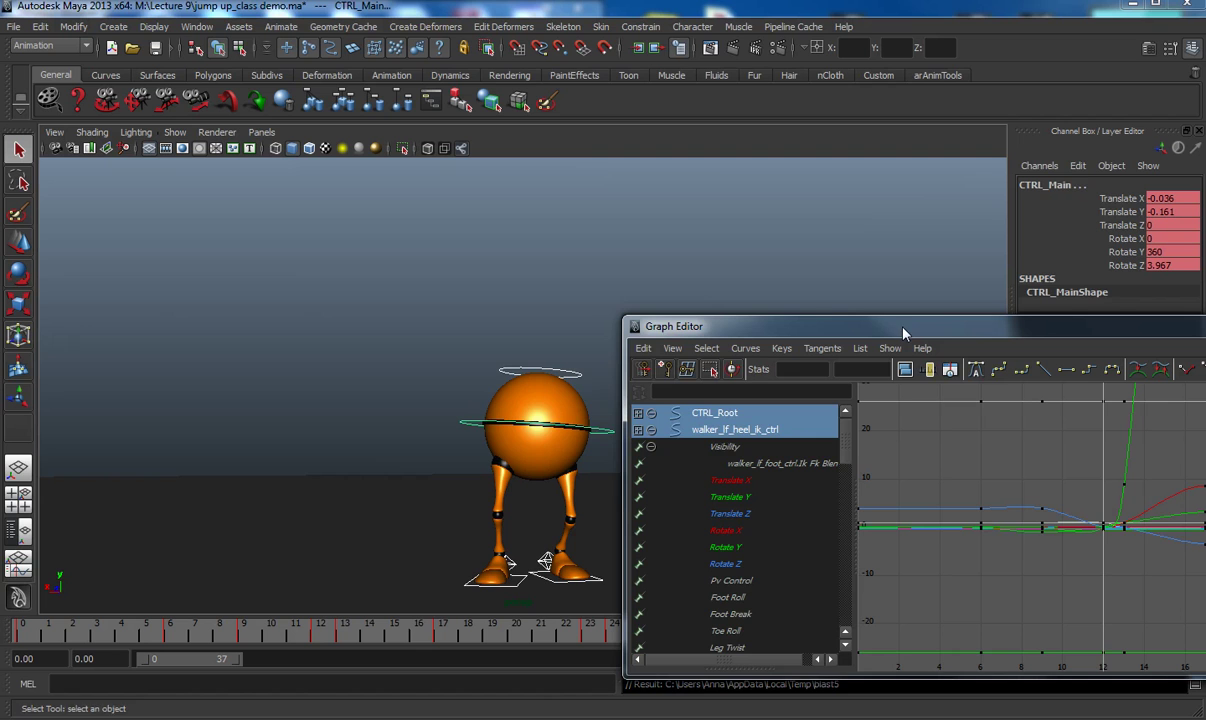
left_click(466, 428)
left_click_drag(708, 327, 180, 210)
left_click(203, 315)
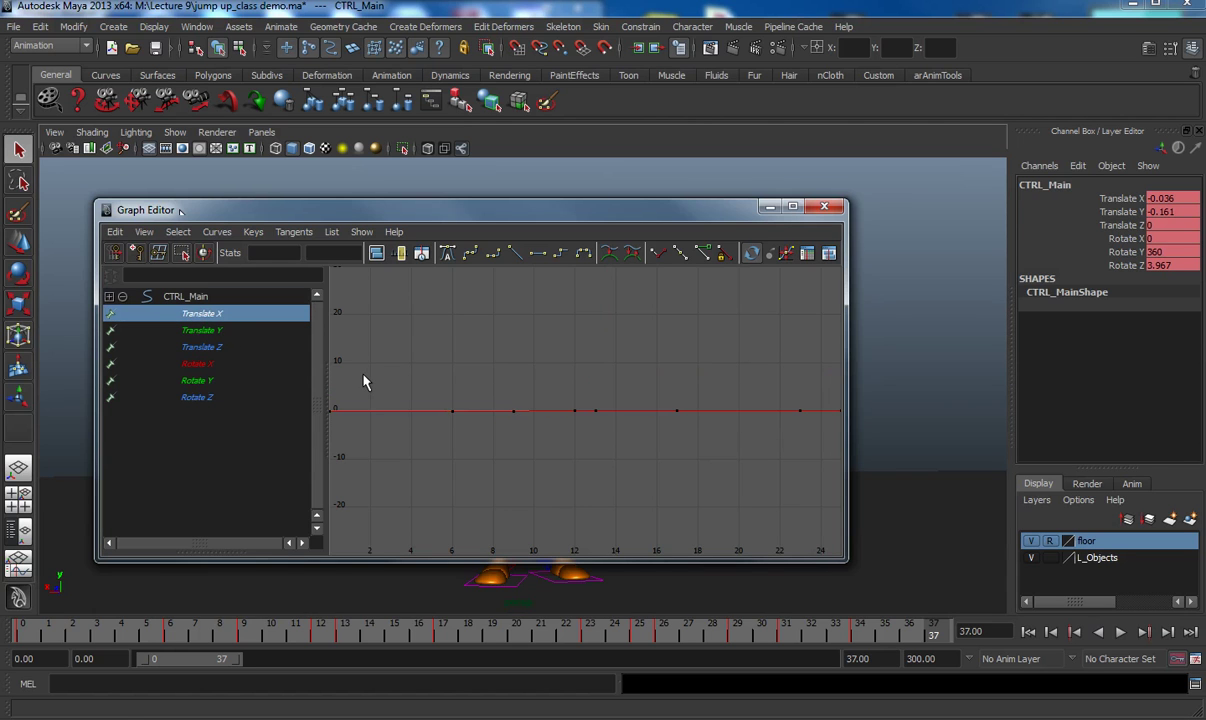
key("f")
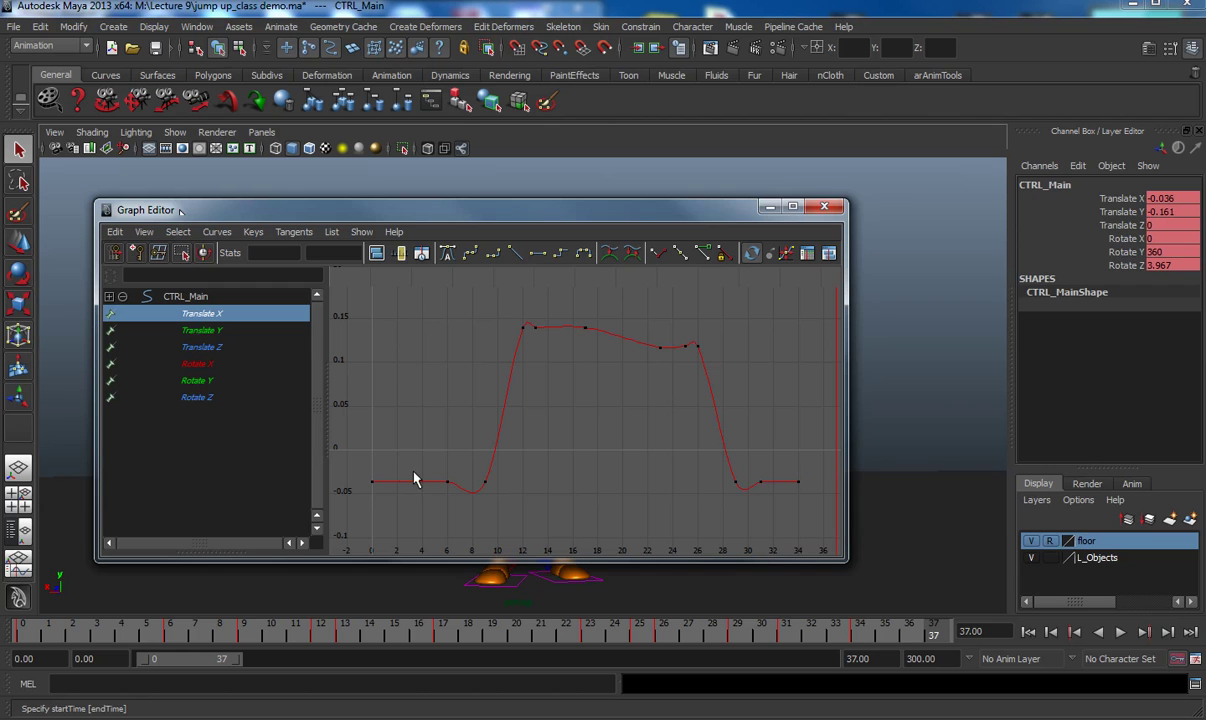
left_click_drag(428, 500, 802, 539)
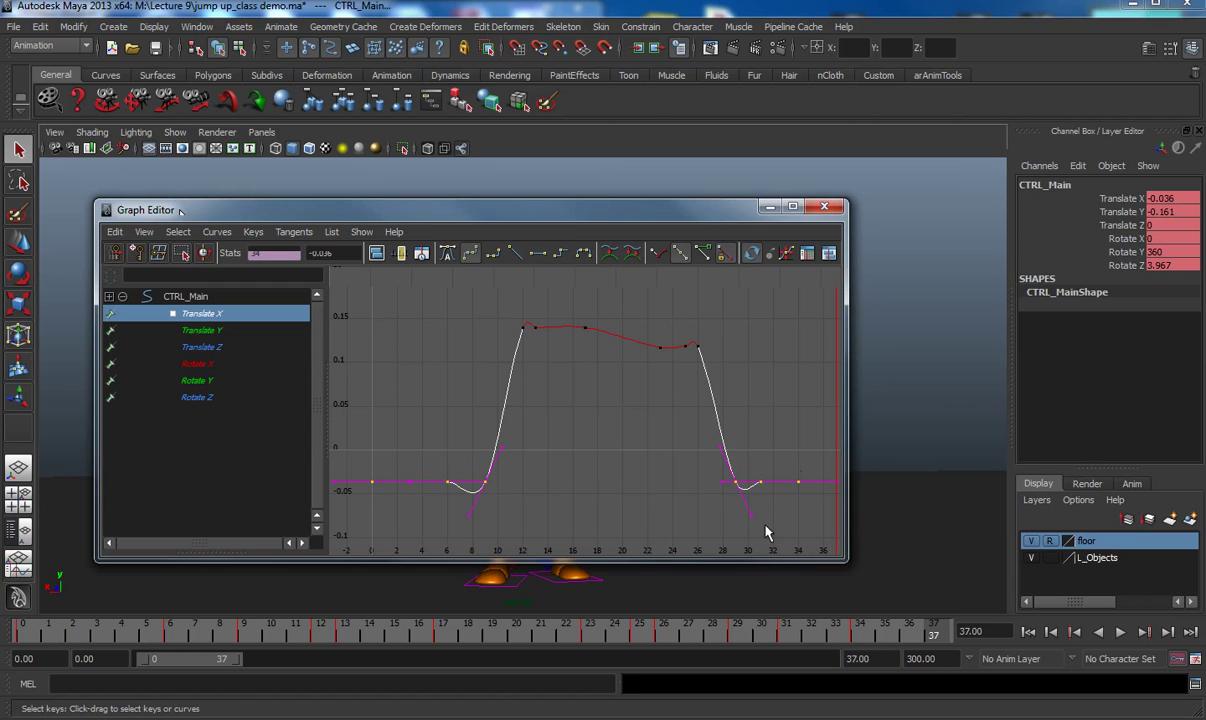
left_click(543, 256)
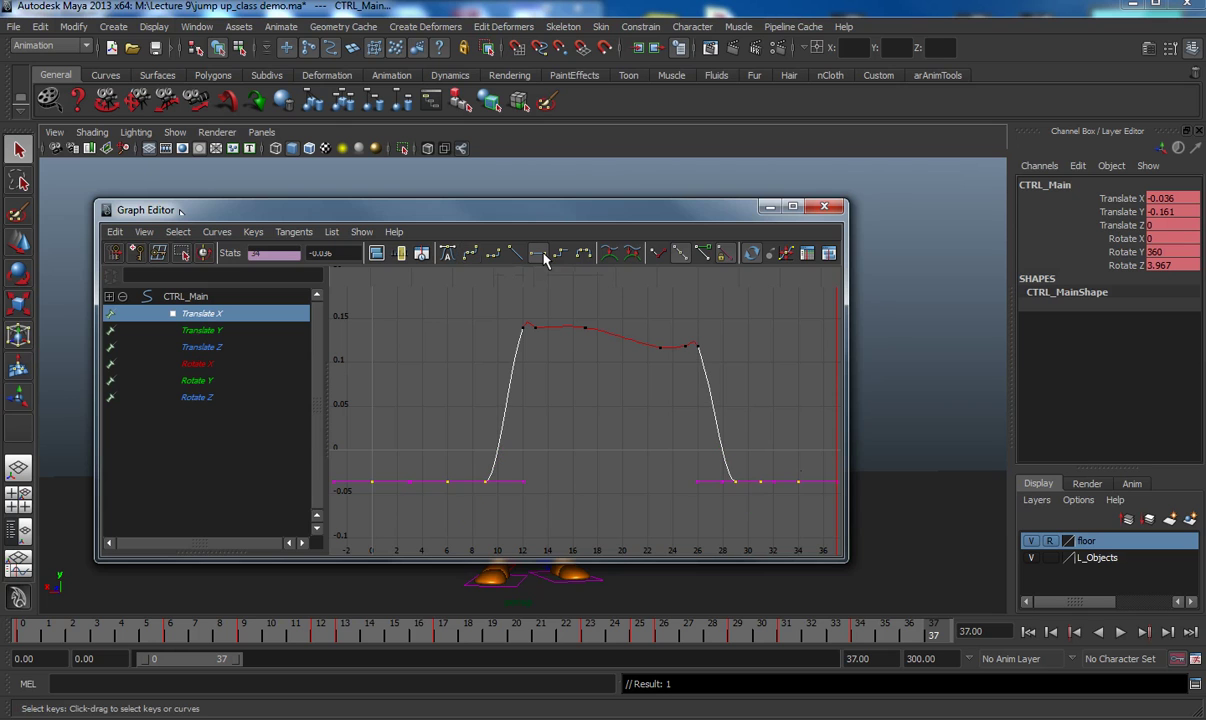
- Flatten the tangents of the Translate X keys at frames 12, 13, 25 and 26, and check the curve's upper section
left_click(533, 331)
left_click(538, 256)
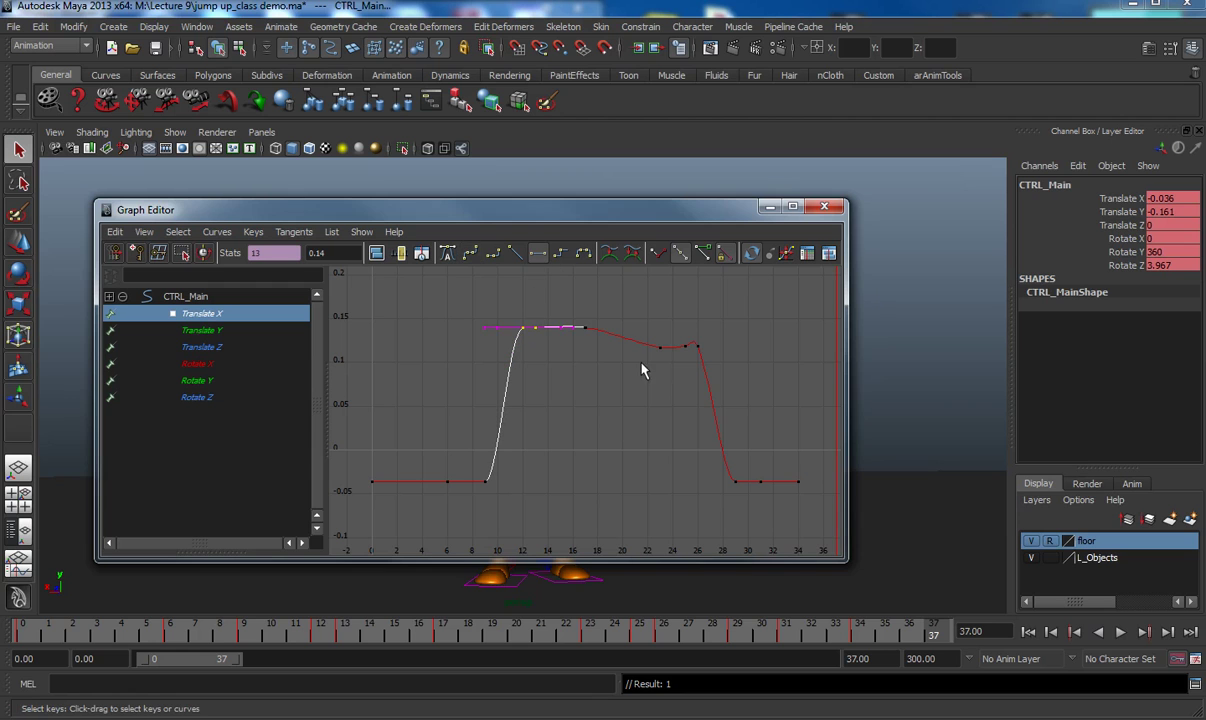
left_click_drag(708, 365, 646, 316)
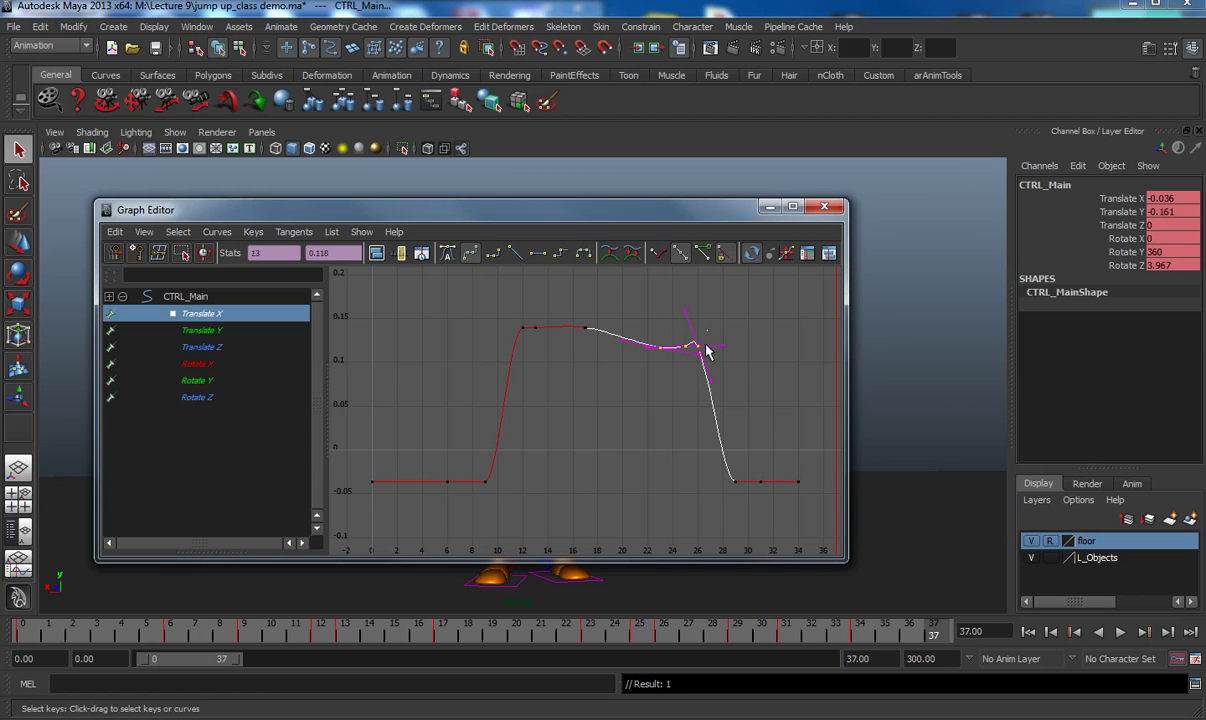
left_click(733, 361)
left_click_drag(719, 356, 679, 326)
left_click(537, 253)
left_click(596, 359)
scroll(595, 359, "up", 5)
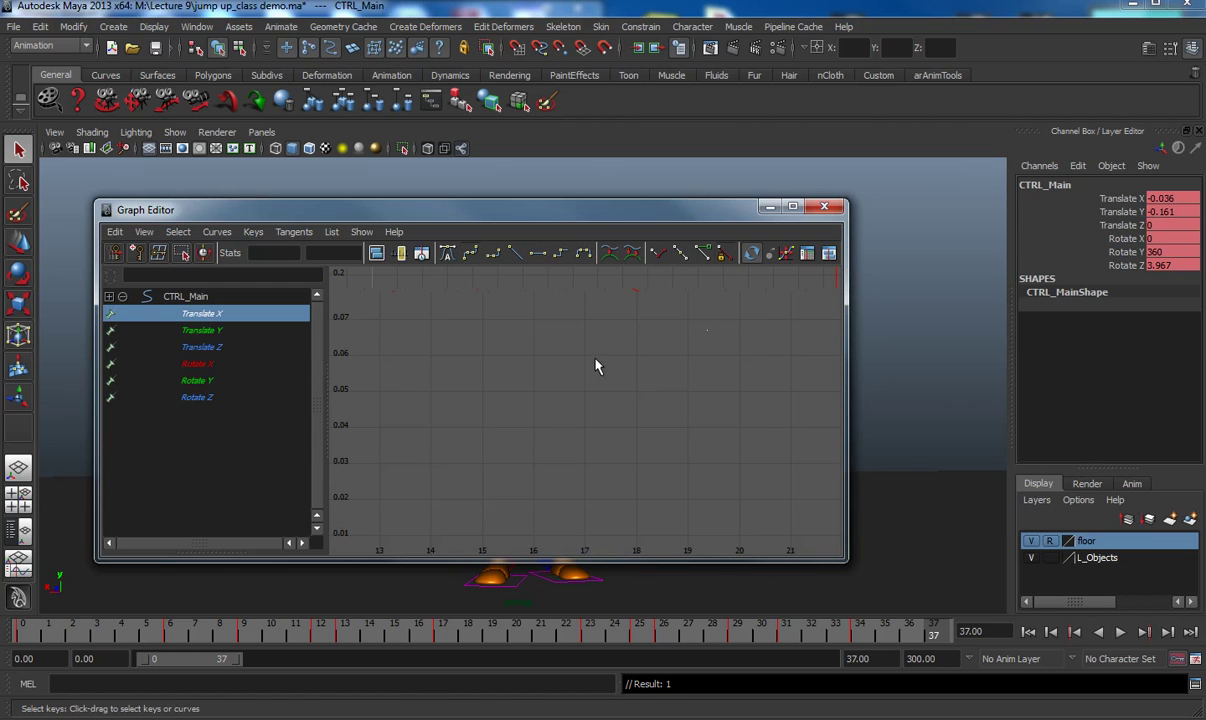
scroll(593, 358, "down", 5)
middle_click_drag(560, 336, 550, 463, "alt")
scroll(547, 455, "up", 4)
scroll(547, 449, "down", 4)
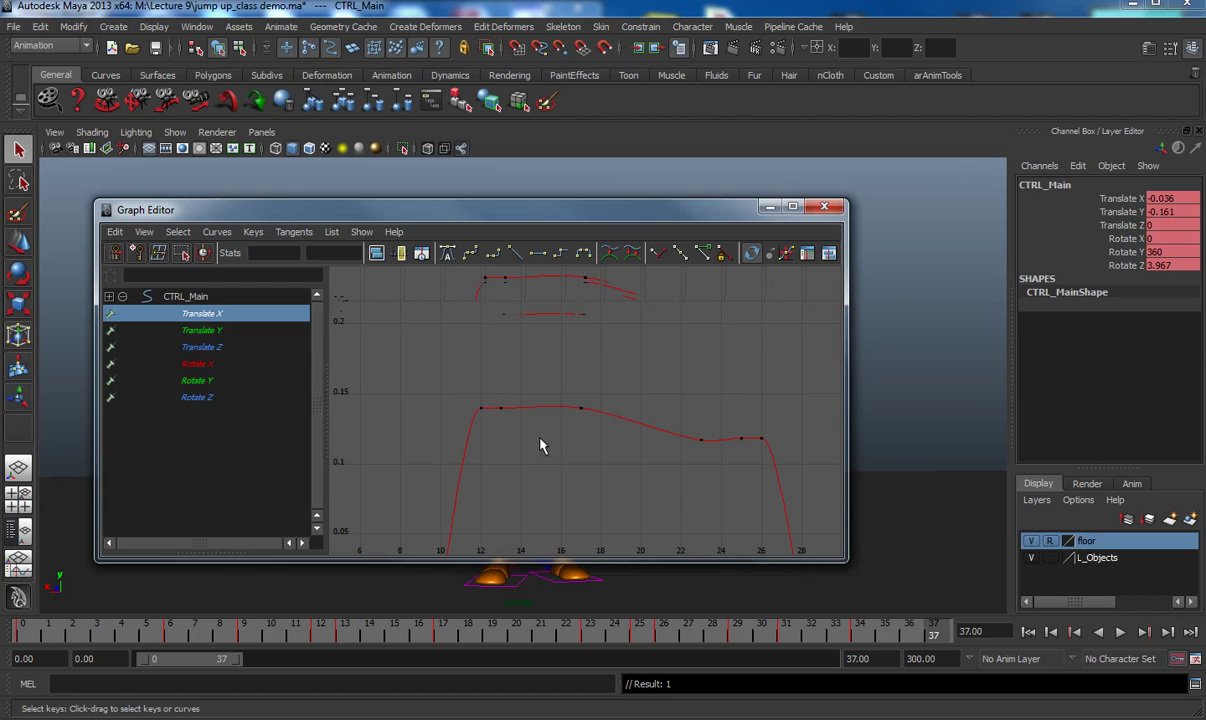
- Flatten the tangents of the first three keys, the frame 17 key and the last three keys on CTRL_Main's Translate Y curve
left_click(208, 331)
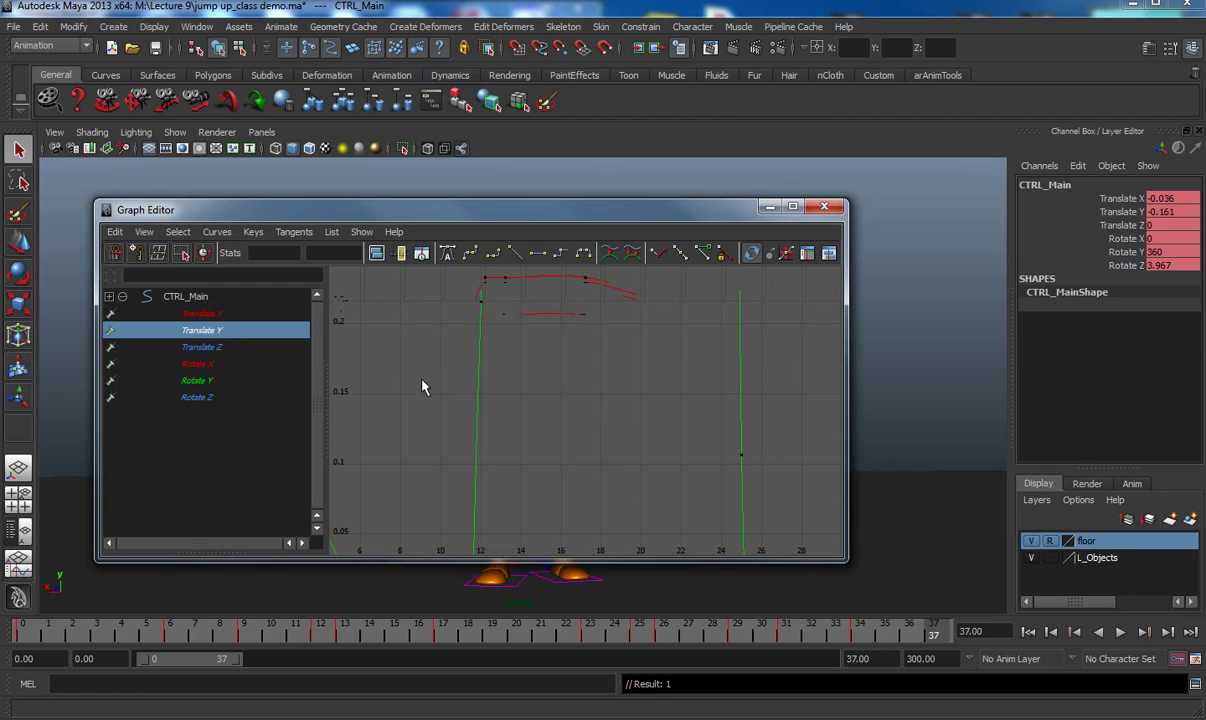
key("f")
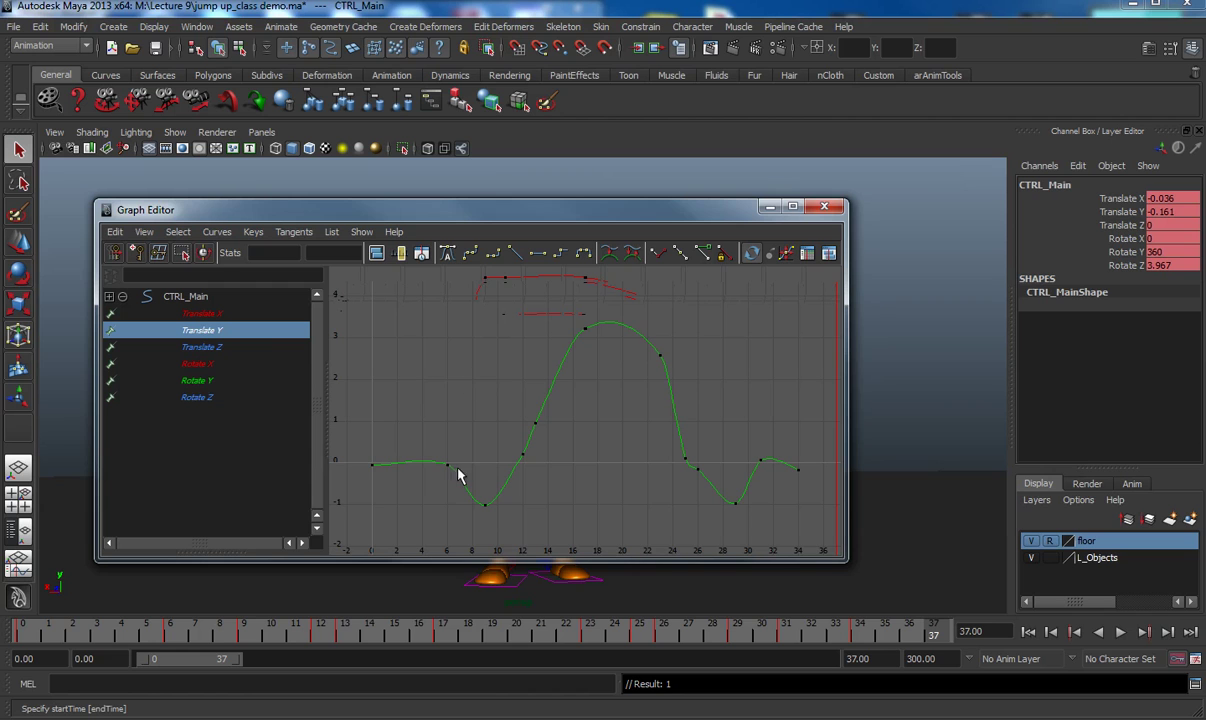
left_click_drag(471, 489, 492, 514)
left_click(545, 259)
left_click_drag(810, 518, 683, 407)
left_click(540, 256)
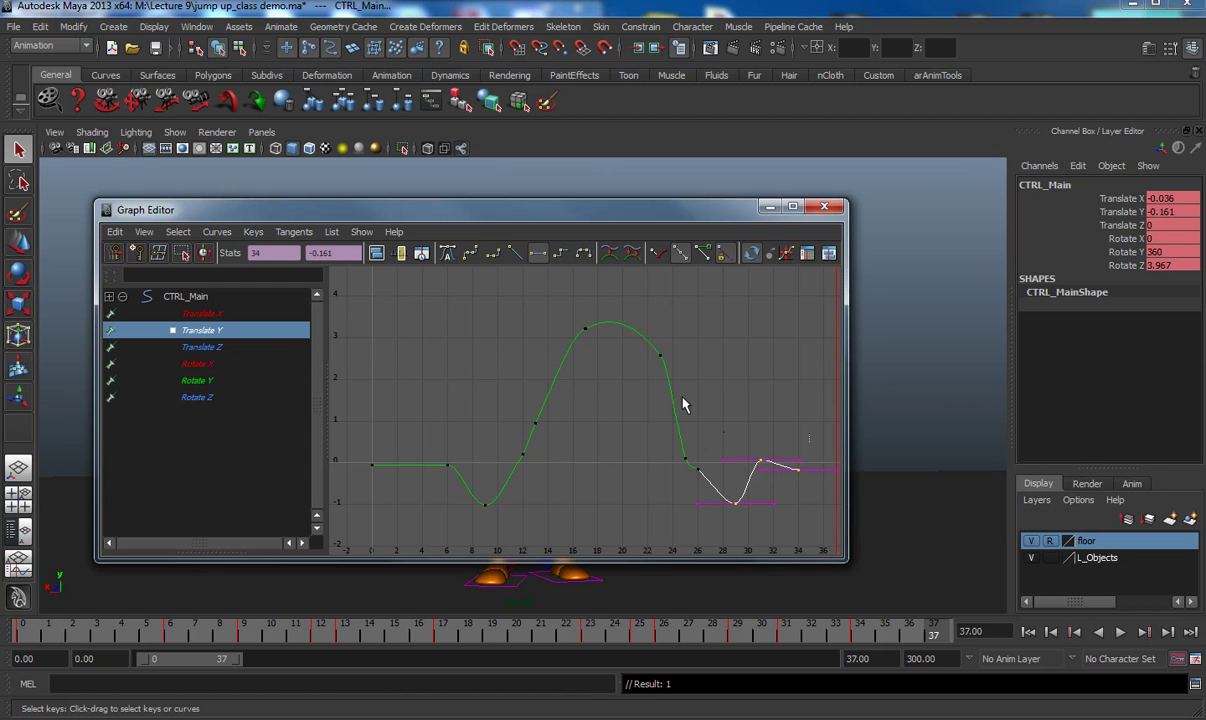
left_click_drag(563, 313, 618, 352)
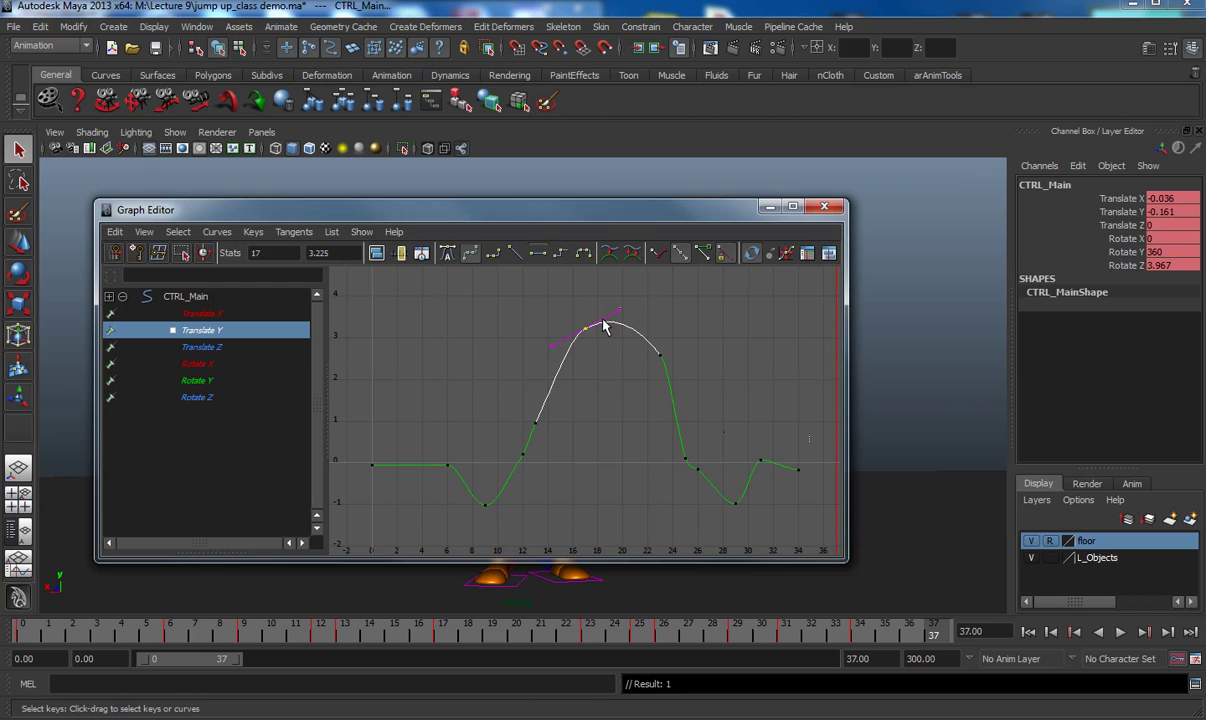
left_click(540, 256)
- Examine the shape of the Translate Y curve around the landing keys at frames 25 and 26
left_click_drag(672, 452, 700, 501)
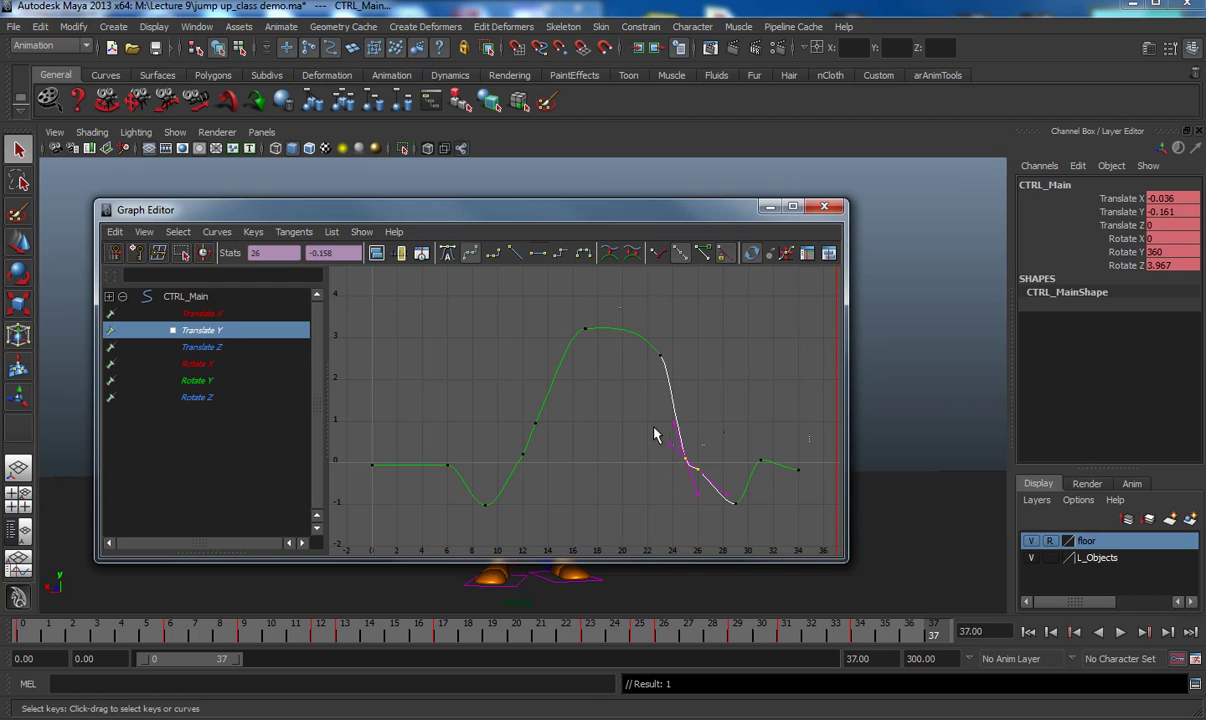
key("f")
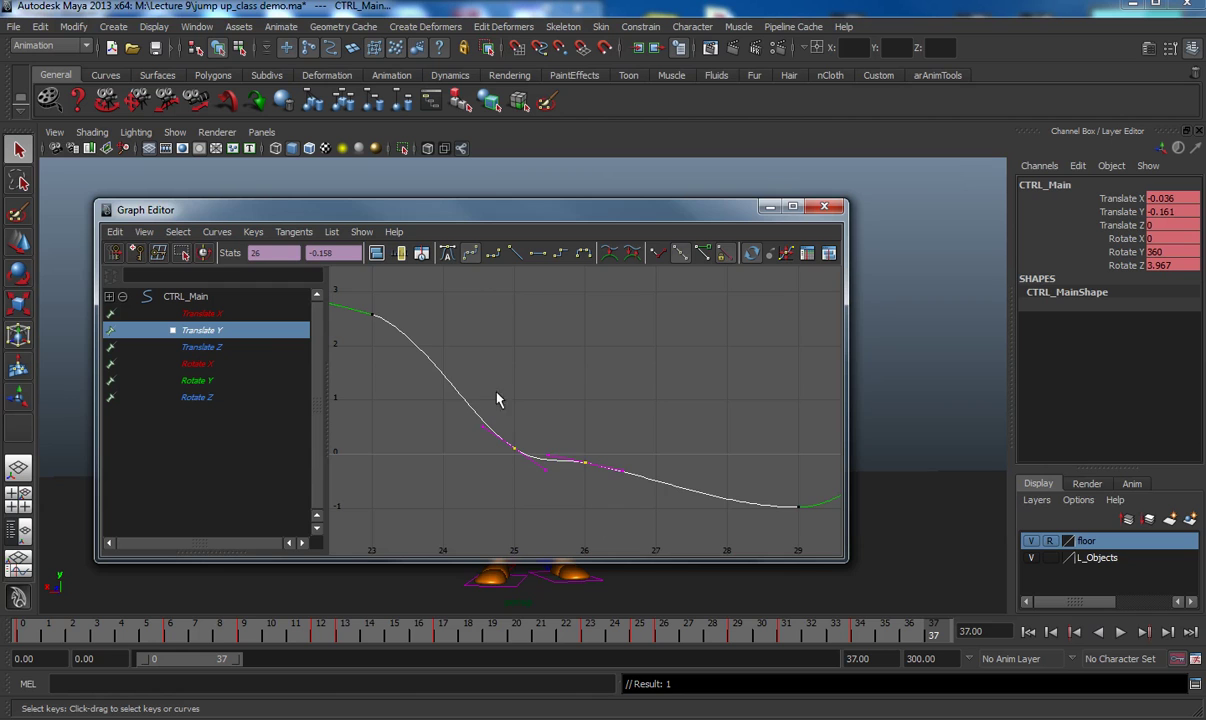
left_click(577, 418)
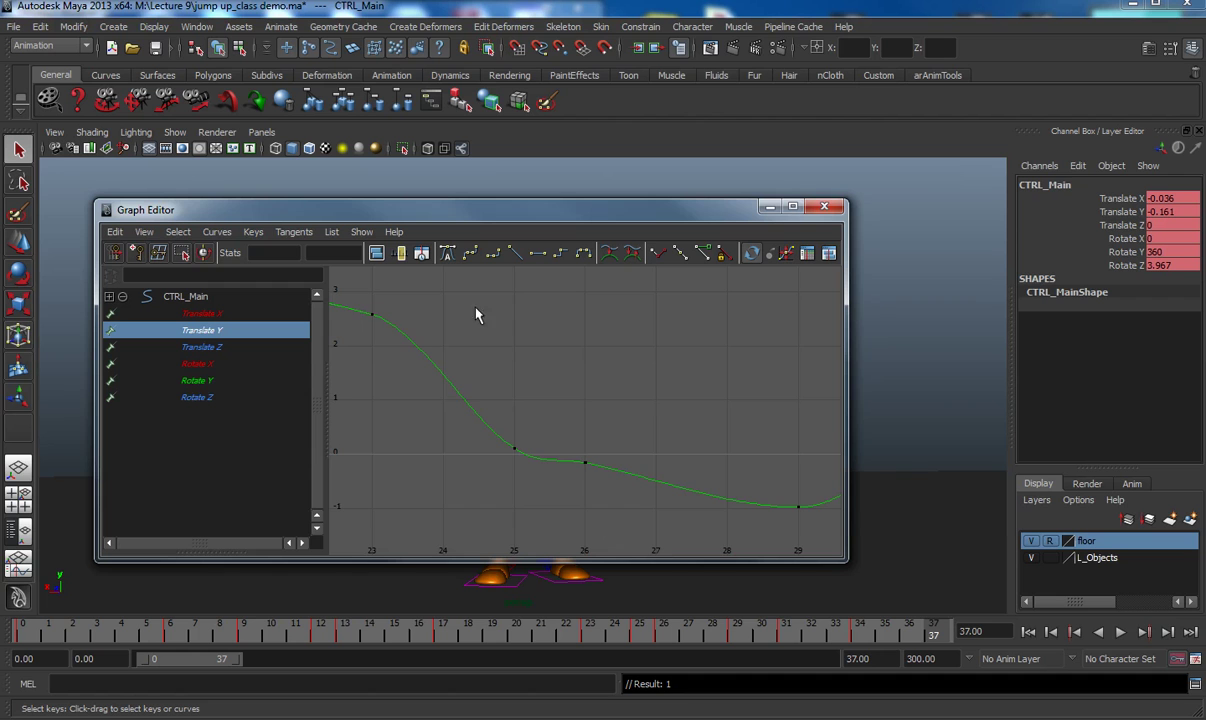
- Scrub the landing to frame 26 and lower the frame 26 key on the Translate Y curve to -0.632
key("a")
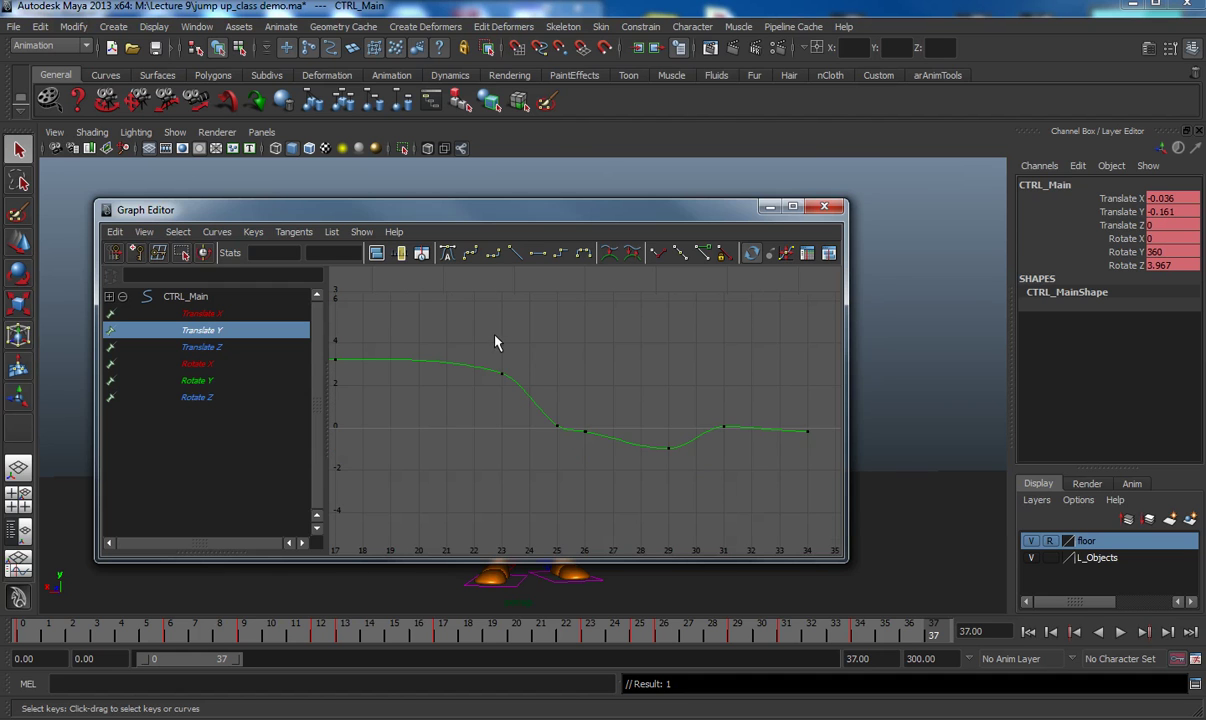
left_click_drag(481, 216, 689, 77)
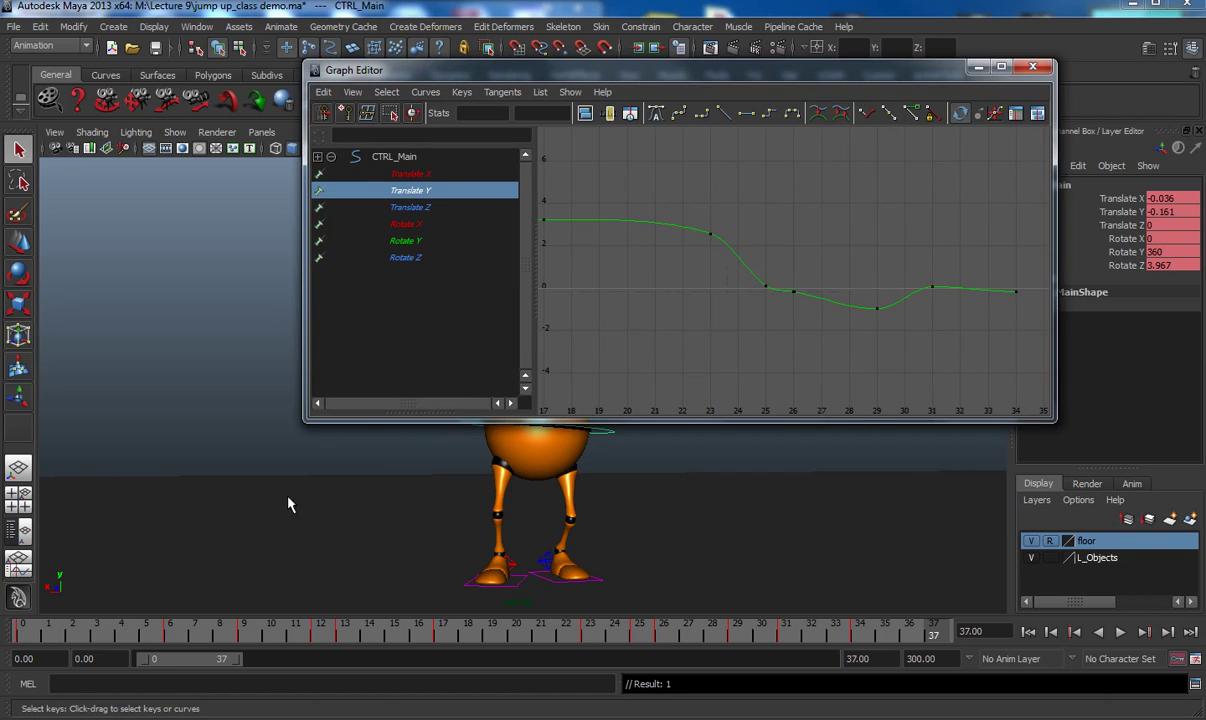
left_click_drag(320, 634, 443, 638)
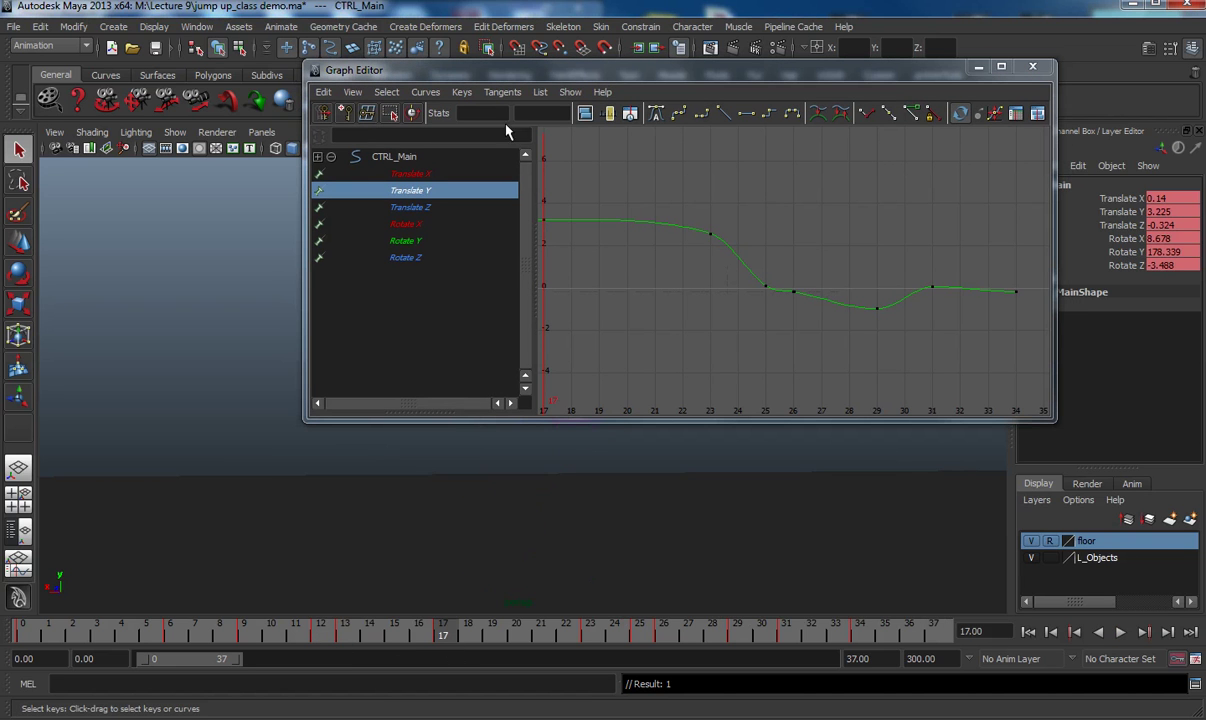
left_click_drag(519, 80, 891, 176)
mouse_move(445, 635)
left_mouse_down()
mouse_move(689, 647)
mouse_move(657, 647)
mouse_move(669, 641)
left_mouse_up()
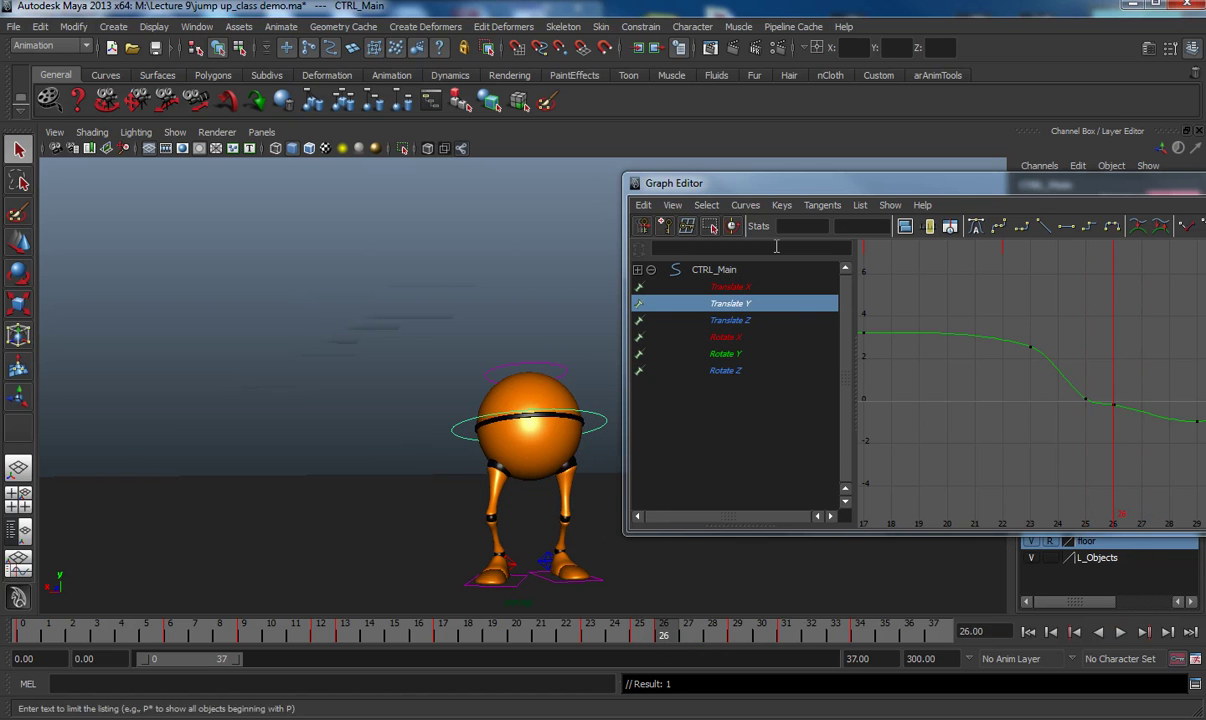
left_click_drag(1114, 432, 1110, 420)
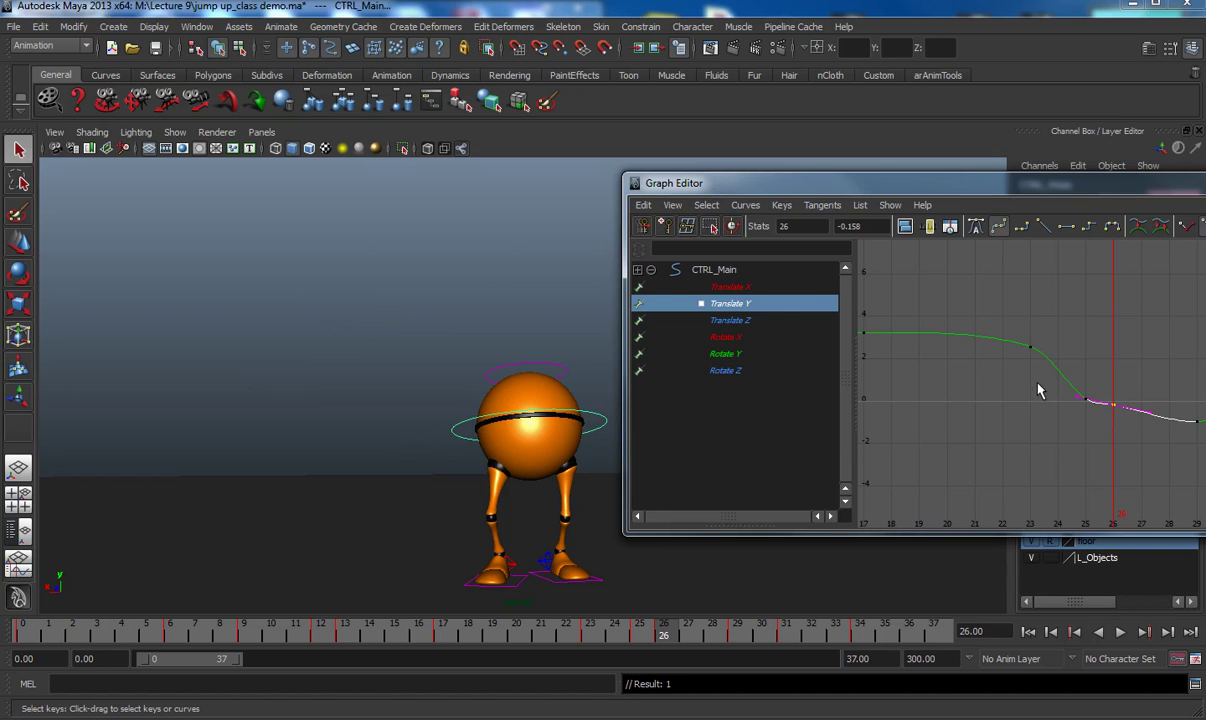
key("w")
mouse_move(1117, 408)
middle_mouse_down()
mouse_move(1114, 398)
mouse_move(1112, 419)
middle_mouse_up()
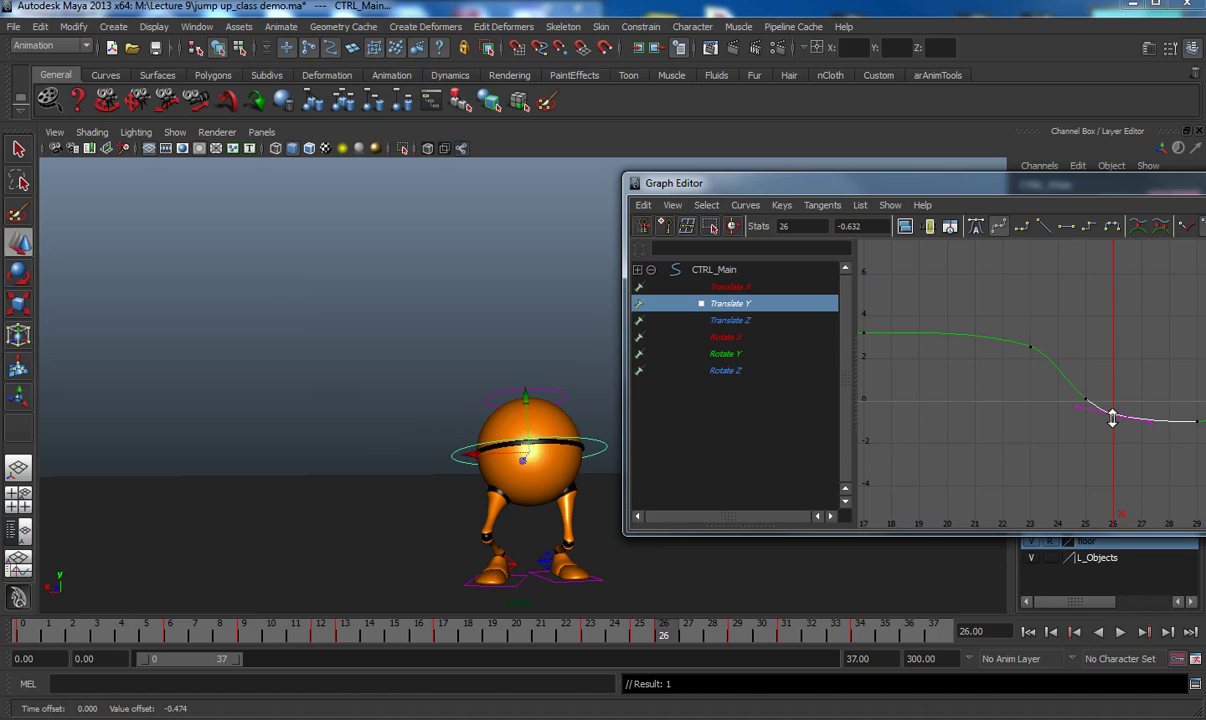
- Play back the jump in the viewport to check the adjusted landing, with the Graph Editor out of the way
left_click_drag(1059, 190, 864, 137)
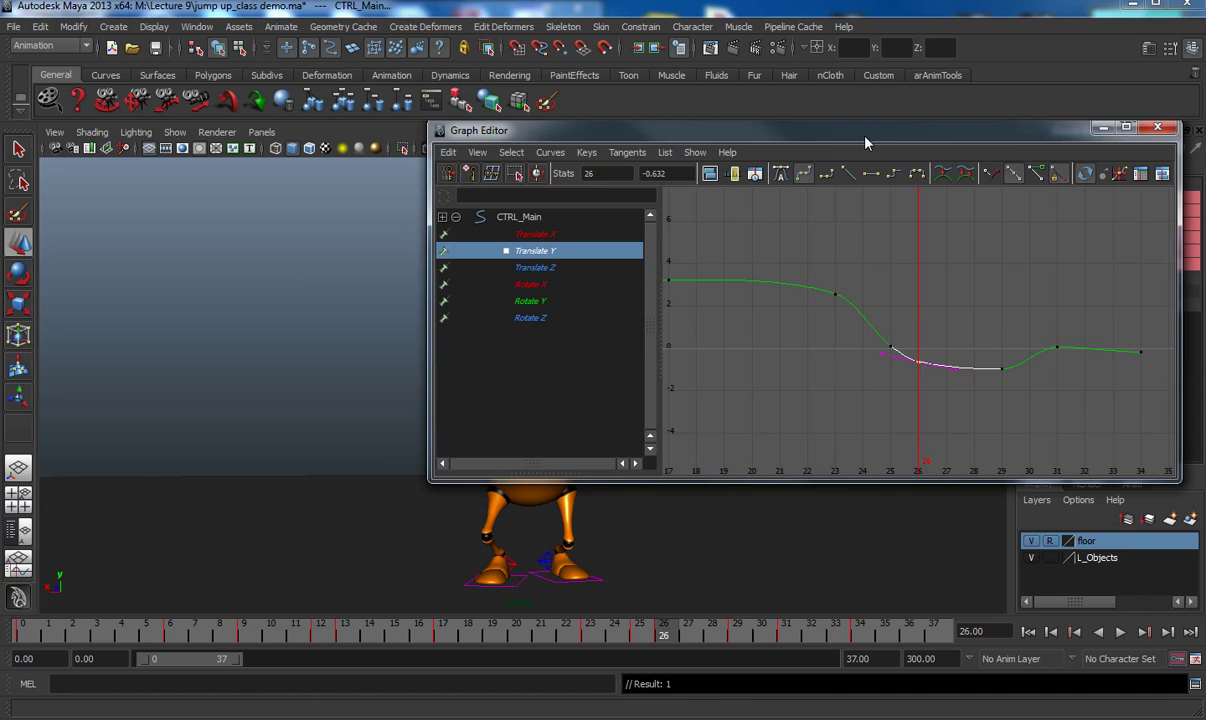
left_click(1103, 127)
key("alt+v")
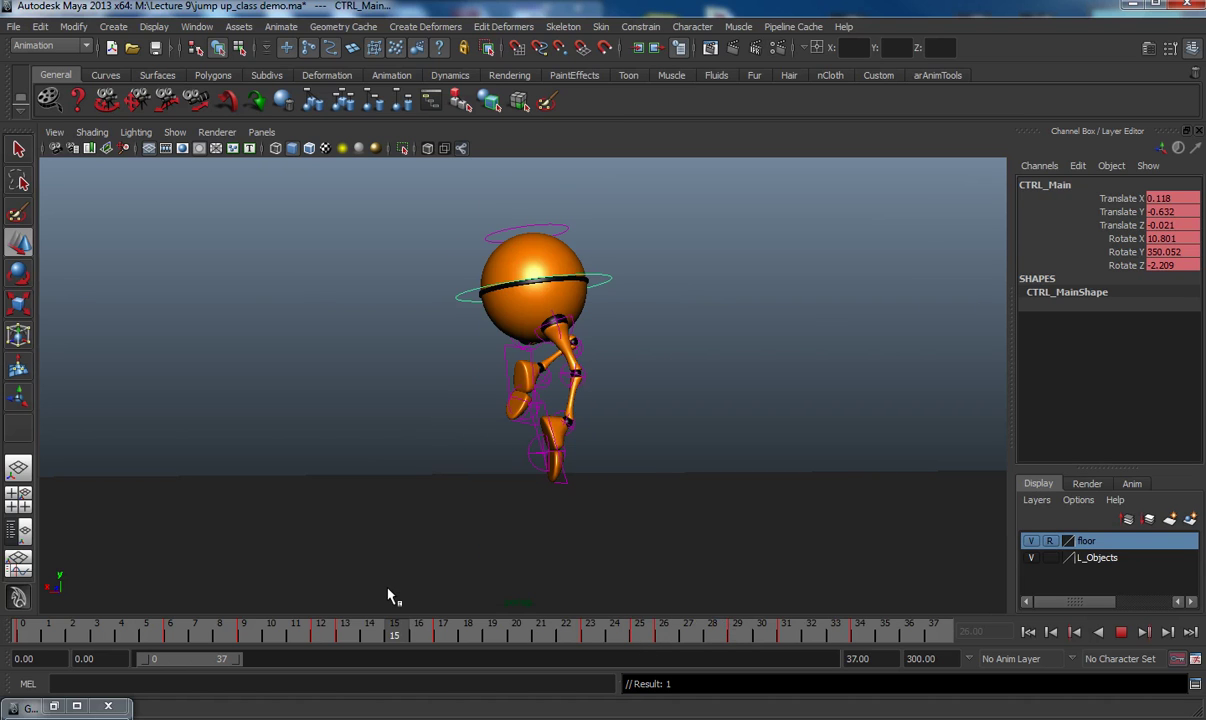
key("alt+v")
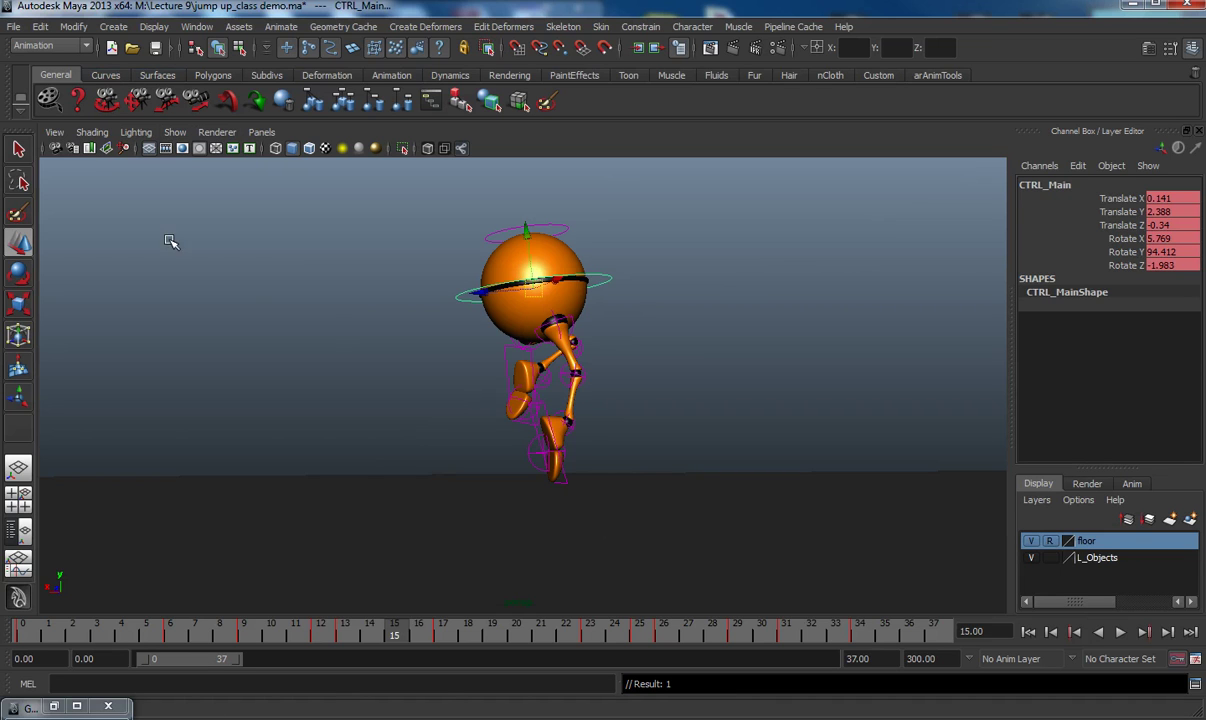
- Flatten the tangents of CTRL_Main's Translate Z keys at frames 6, 9, 12, 13, 17, 23, 25 and 26
left_click(54, 706)
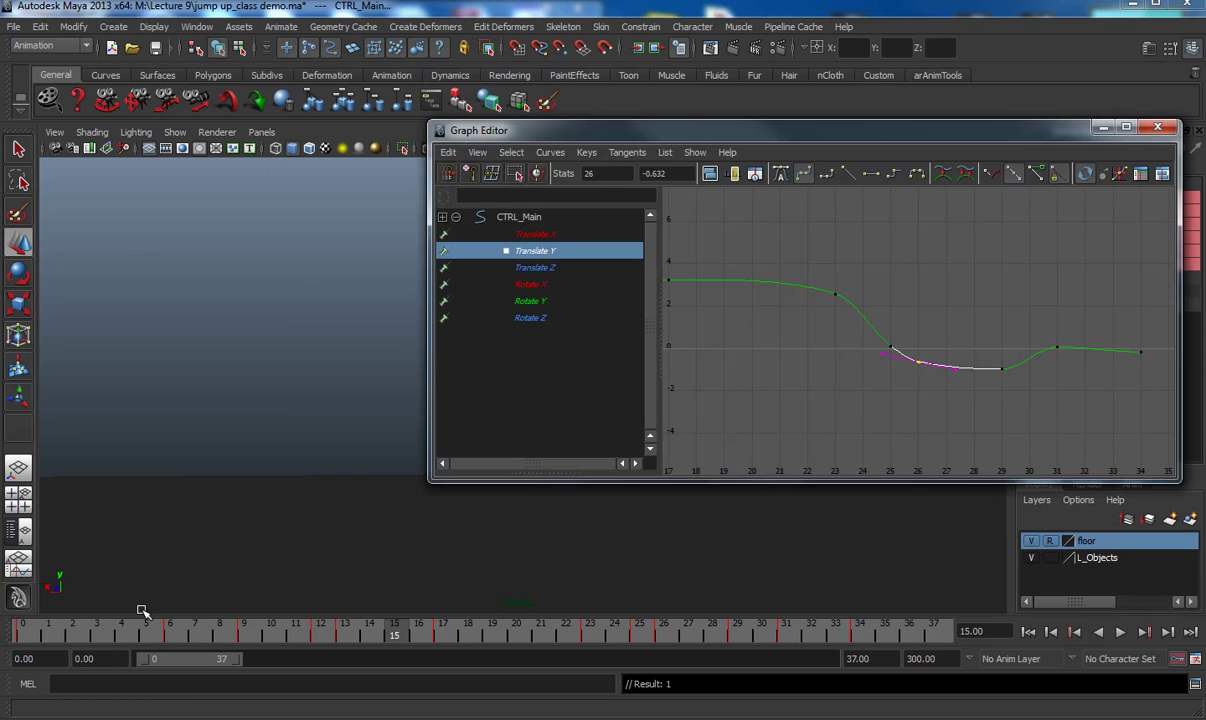
left_click(536, 268)
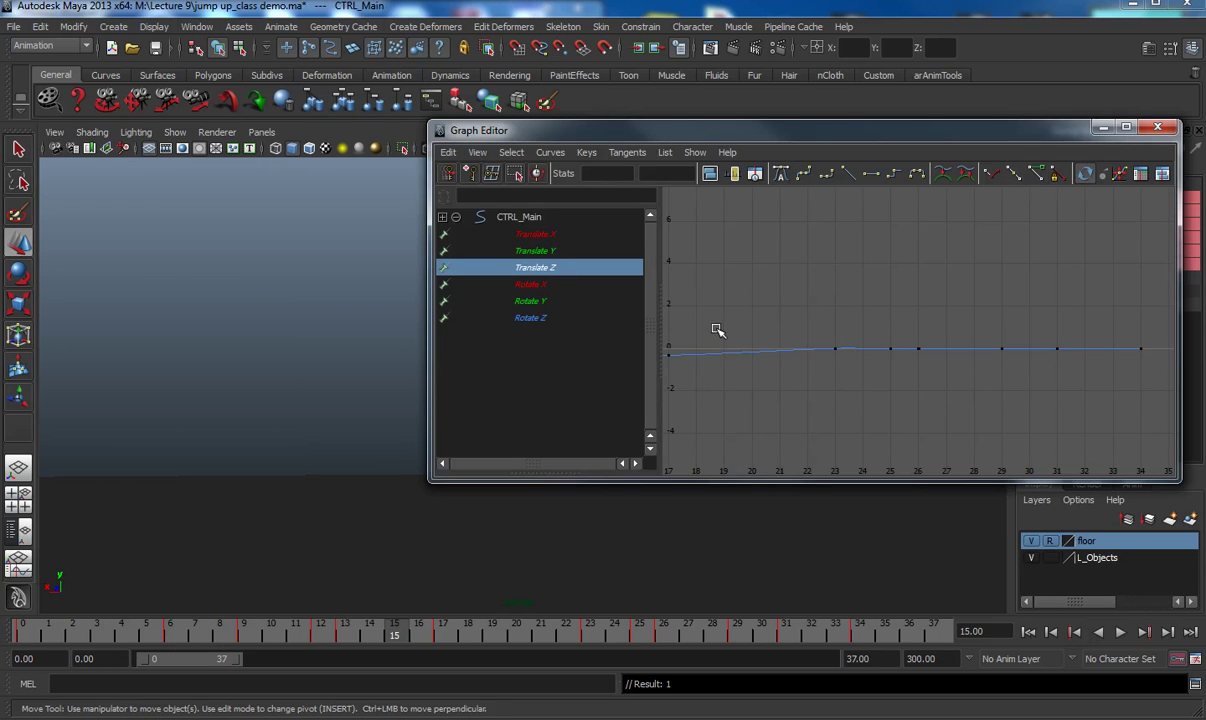
left_click_drag(722, 316, 875, 410)
key("f")
scroll(841, 371, "down", 3)
scroll(841, 371, "down", 2)
left_click_drag(767, 274, 1044, 329)
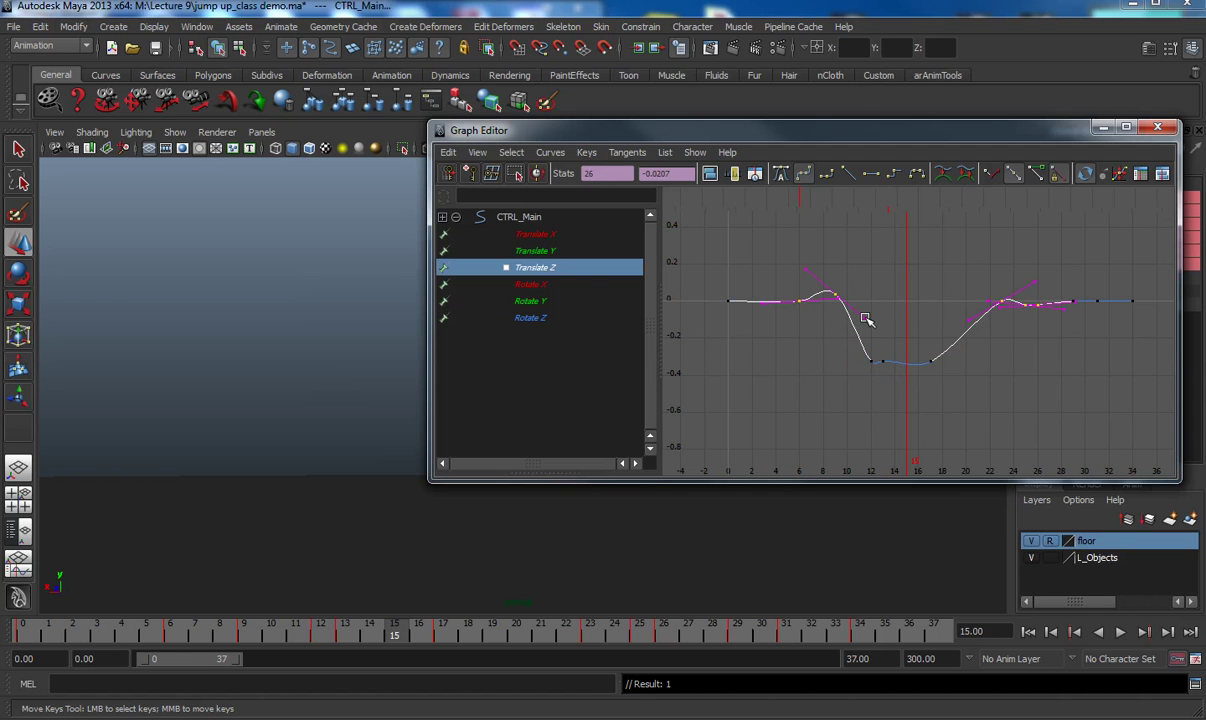
left_click(871, 175)
left_click_drag(946, 391, 866, 373)
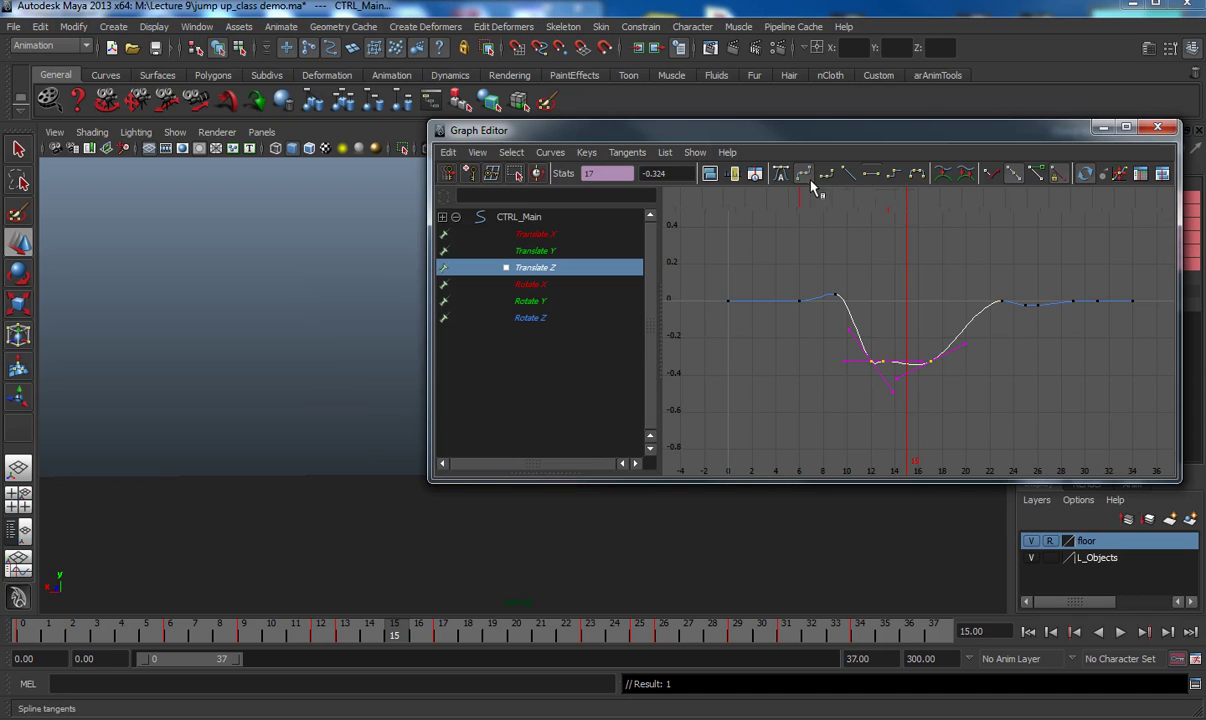
left_click(870, 175)
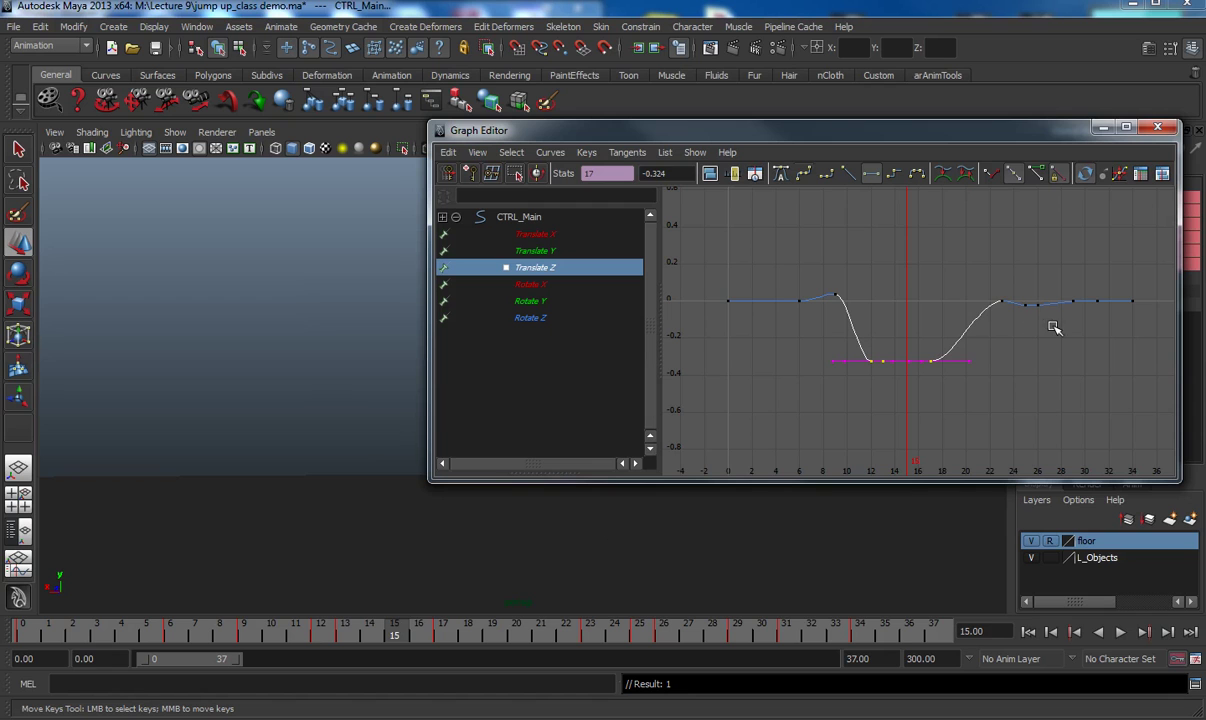
- Flatten the tangents of the zero-value keys at frames 9, 12, 29, 31 and 34 on the Rotate X curve
left_click(531, 285)
left_click_drag(815, 297, 1146, 326)
left_click(871, 182)
scroll(950, 342, "down", 8)
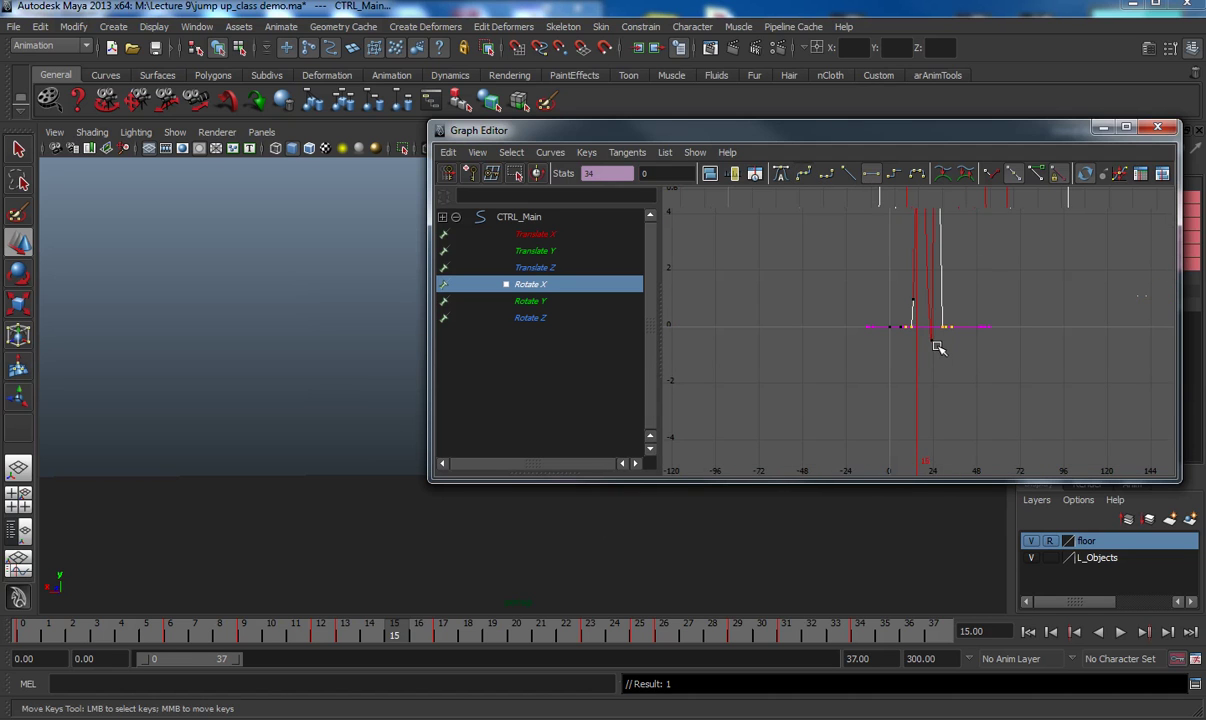
- Flatten the tangents of the Rotate X keys at frames 17, 23, 25 and 26
left_click_drag(944, 368, 911, 334)
key("f")
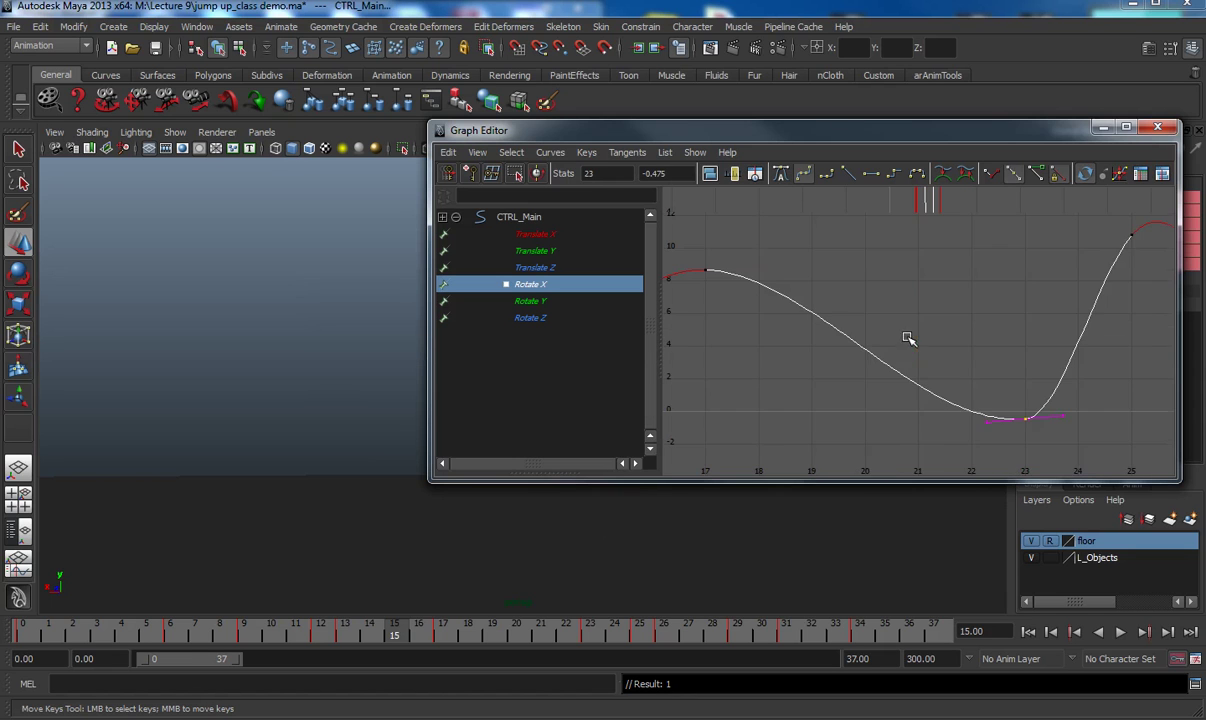
key("a")
left_click_drag(815, 259, 987, 391)
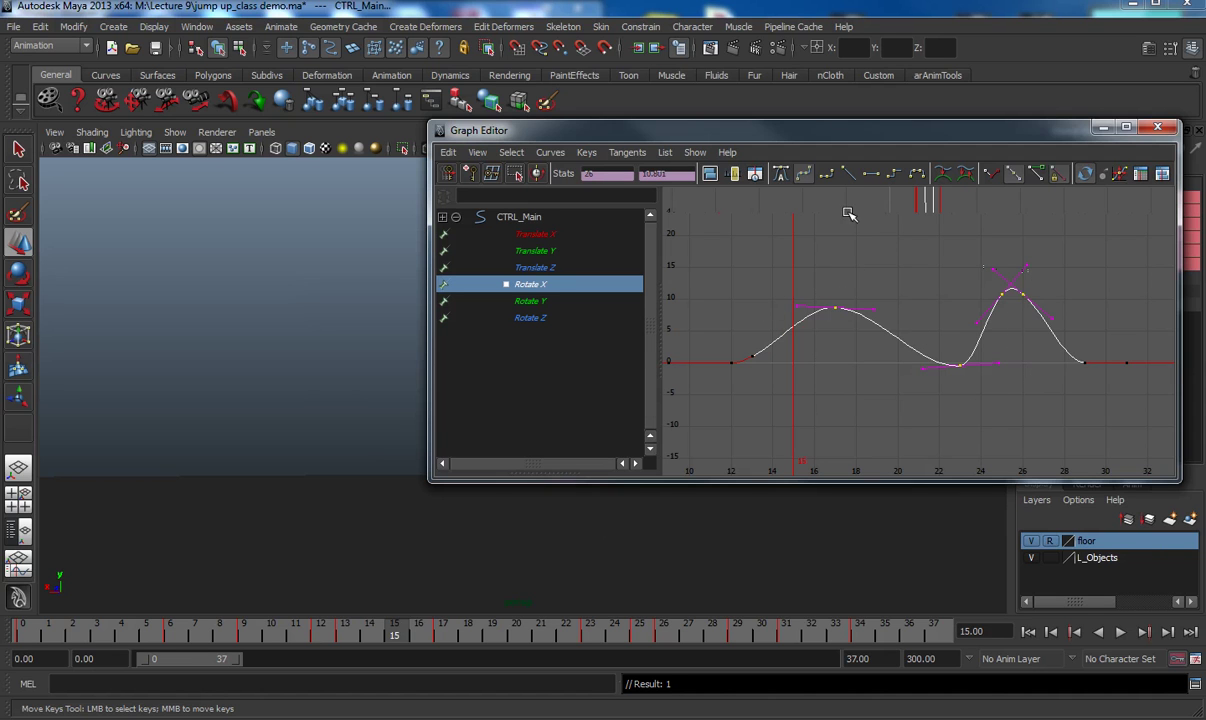
left_click(871, 174)
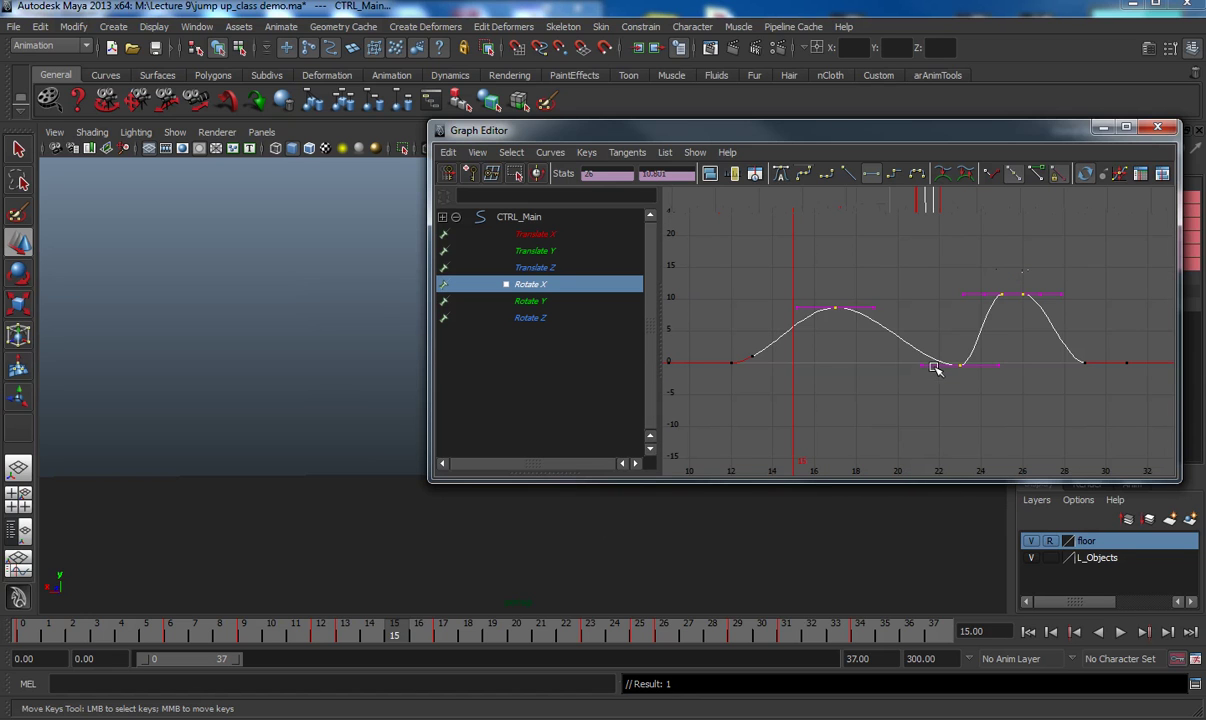
- Flatten the tangents of the frame 23 key on CTRL_Main's Rotate Y curve to remove the overshoot
left_click(510, 300)
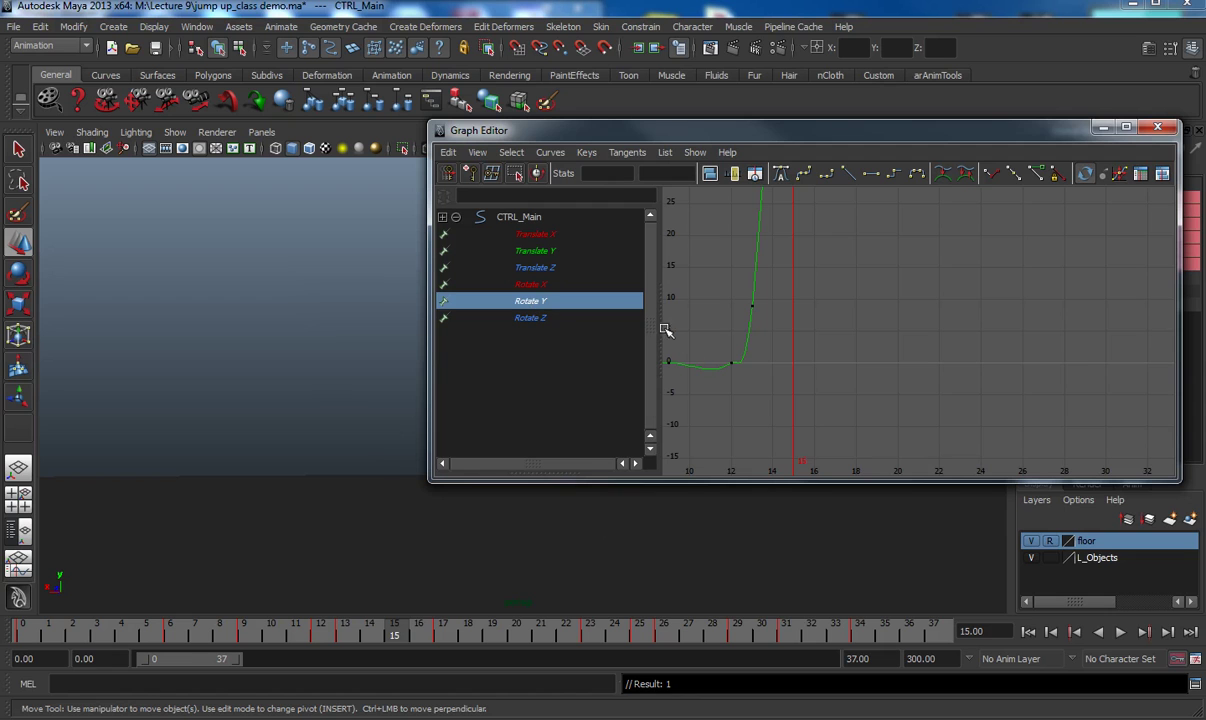
left_click_drag(843, 376, 762, 353)
left_click(876, 178)
scroll(940, 300, "down", 5)
left_click(952, 293)
key("f")
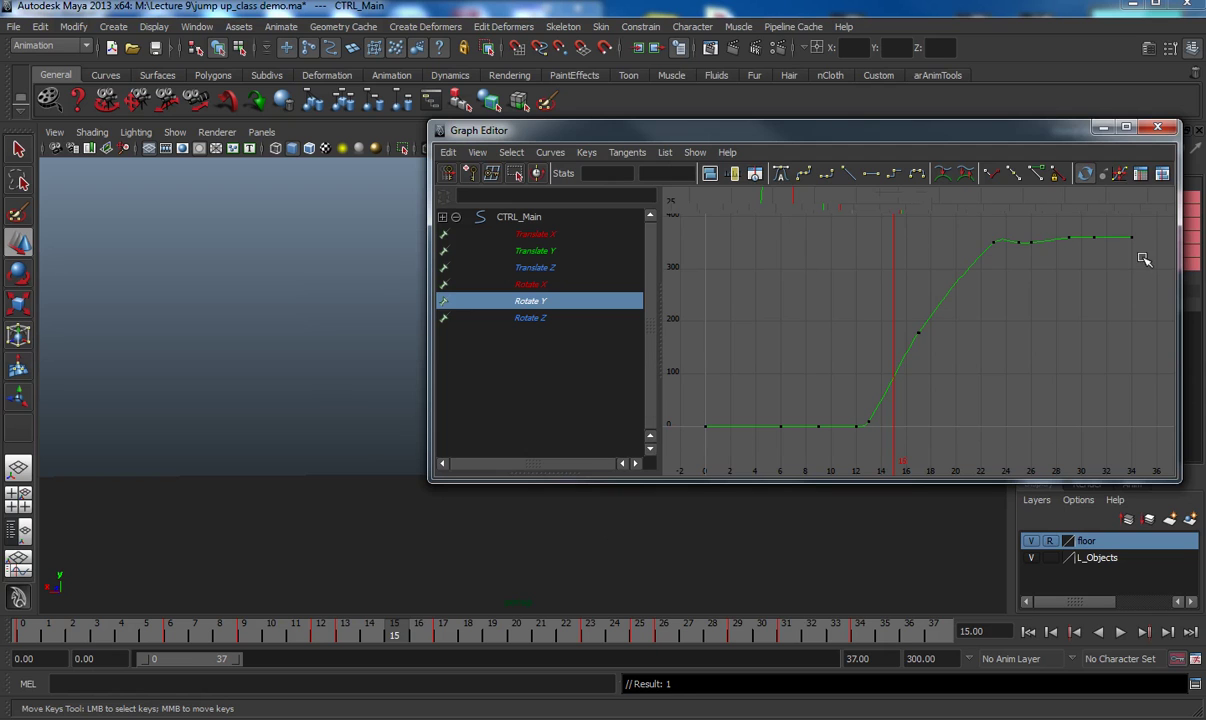
left_click_drag(953, 233, 1140, 285)
key("f")
left_click(895, 273)
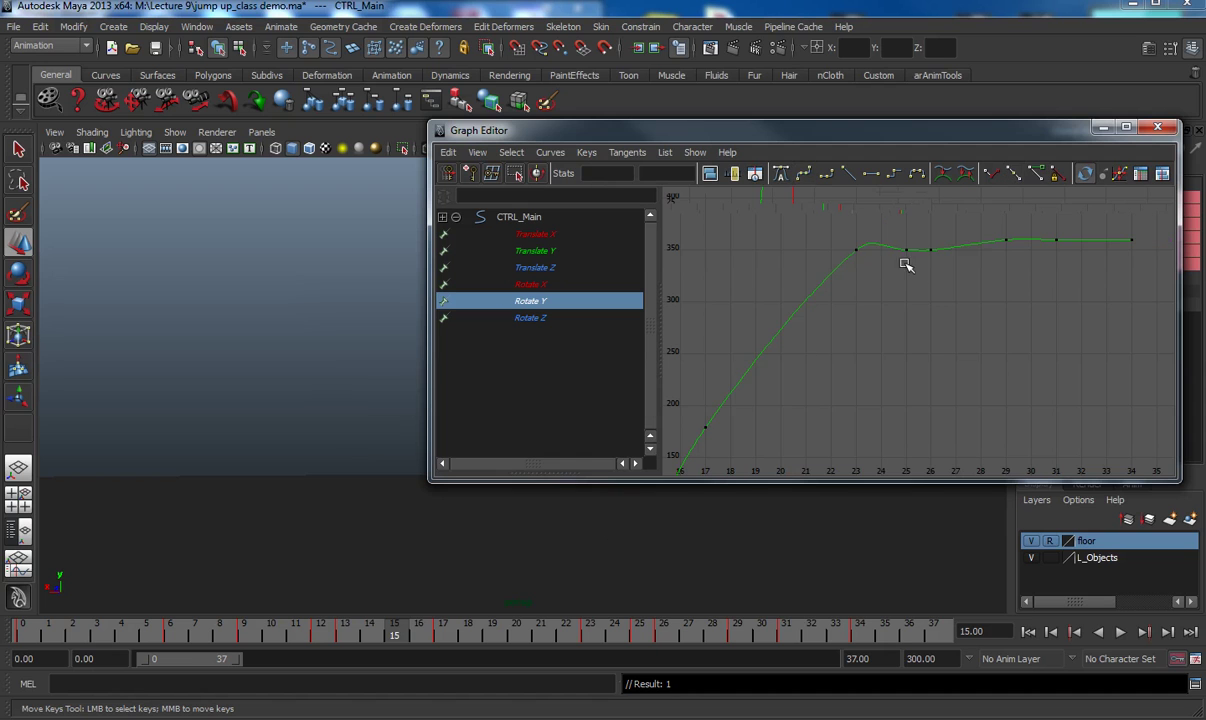
left_click(857, 250)
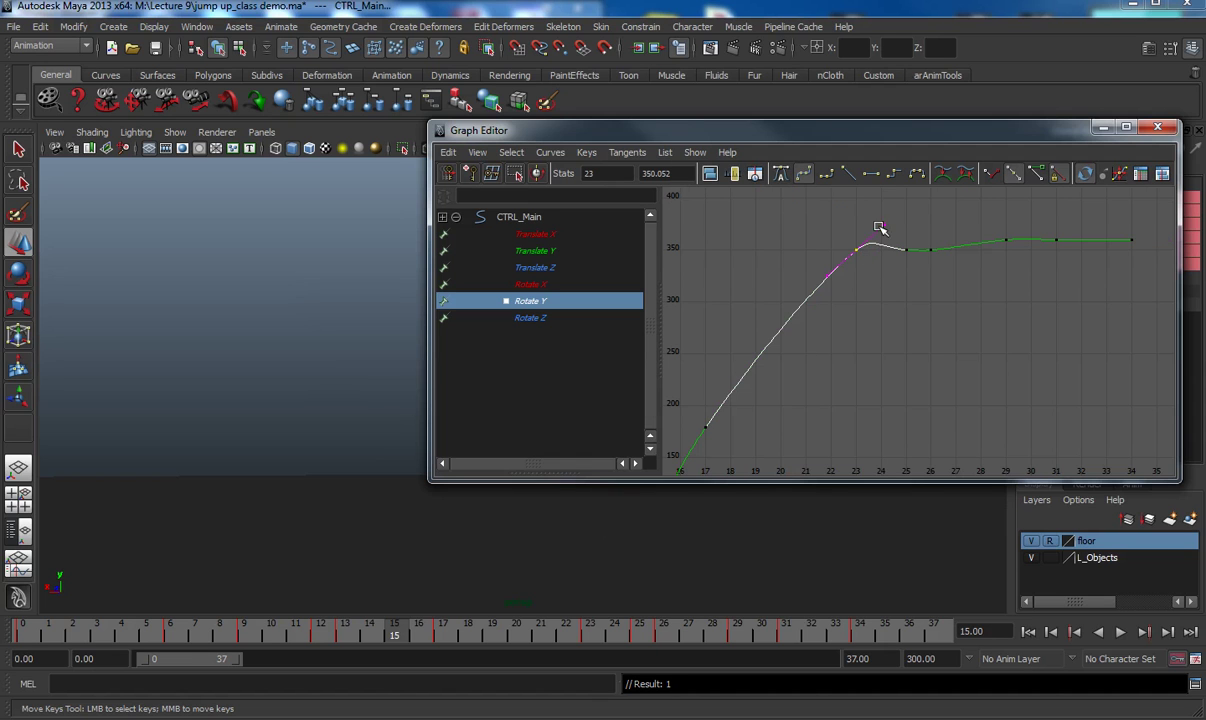
left_click(866, 175)
scroll(921, 335, "down", 3)
scroll(921, 335, "down", 5)
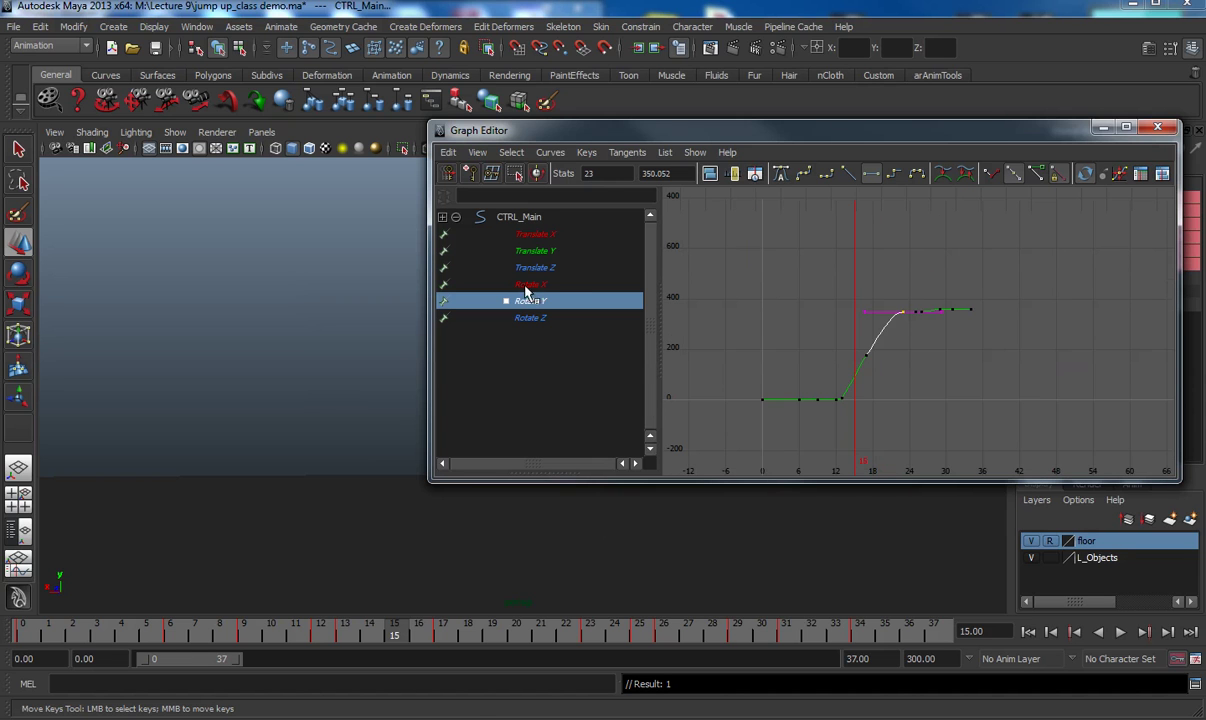
- Flatten the tangents of the upper keys at frames 6, 9, 29 and 34 on the Rotate Z curve
left_click(530, 318)
left_click_drag(762, 368, 982, 446)
key("f")
left_click_drag(741, 227, 1144, 283)
left_click(868, 177)
- Flatten the tangents of the lower Rotate Z keys at frames 12, 13, 17, 23, 25, 26 and 31
left_click_drag(821, 329, 906, 362)
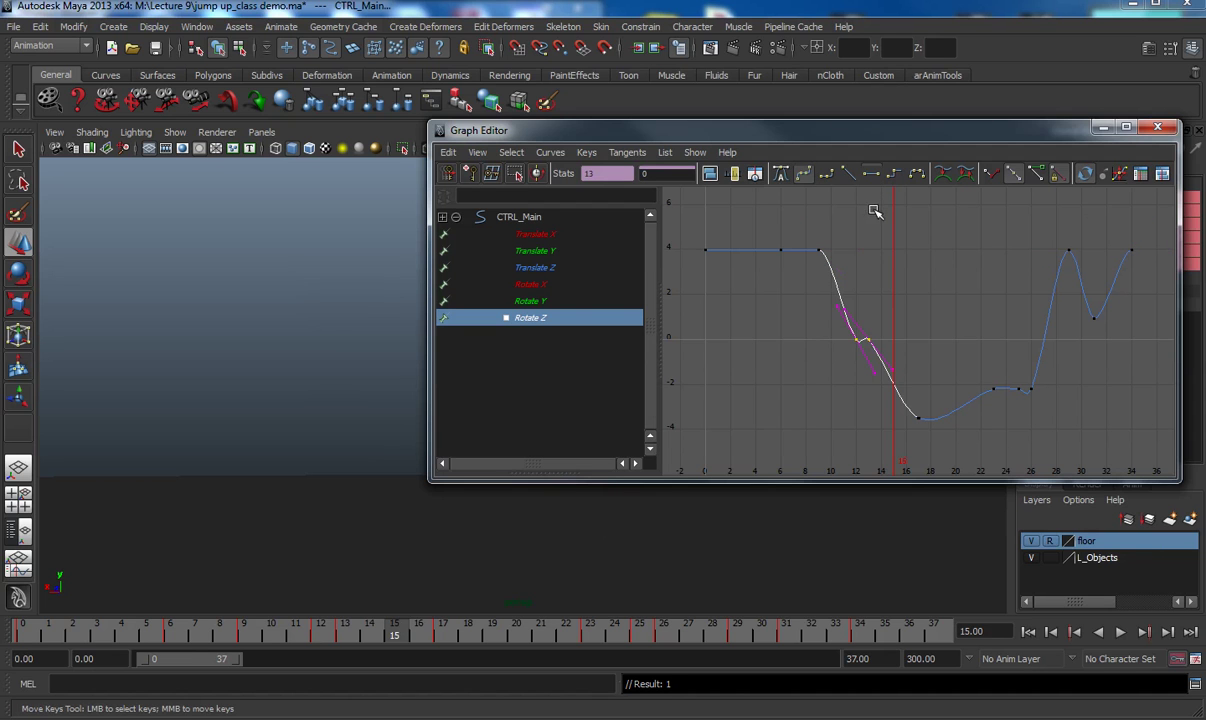
left_click(871, 174)
left_click_drag(965, 450, 895, 412)
left_click(871, 174)
left_click_drag(1043, 413, 978, 368)
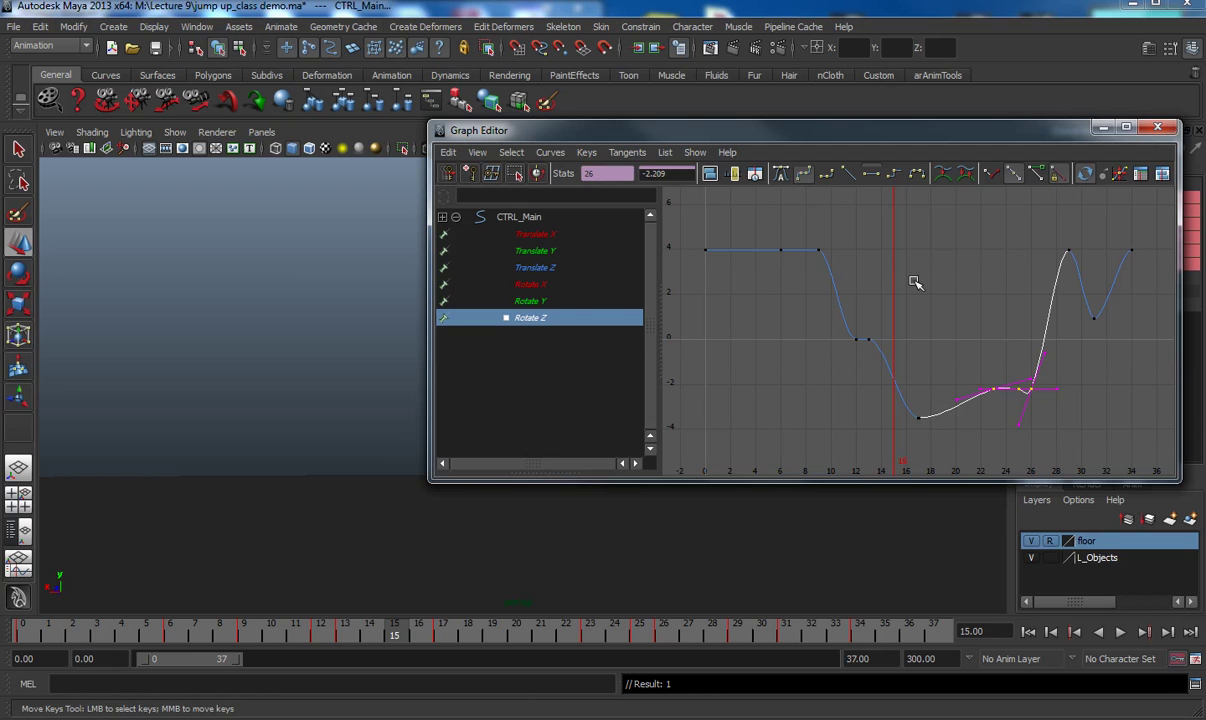
left_click(871, 174)
left_click_drag(1110, 347, 1008, 288)
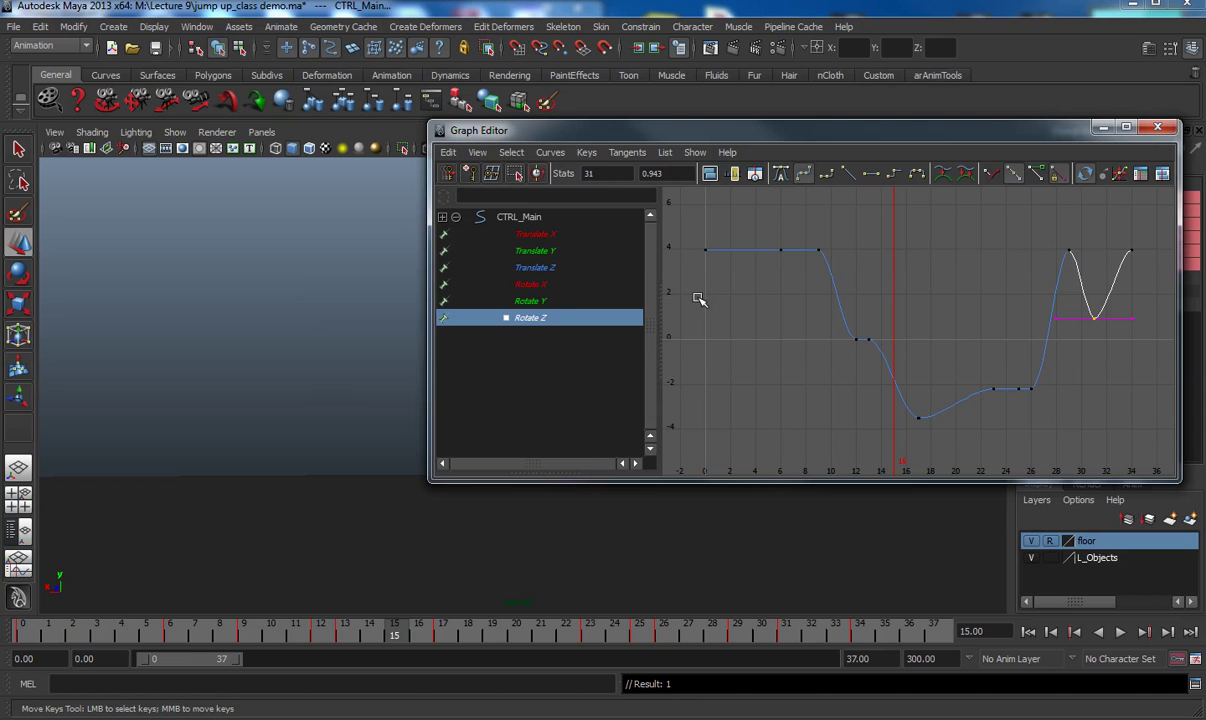
left_click(871, 174)
- Hide the NURBS curves in the viewport and playblast the jump animation
left_click(1102, 128)
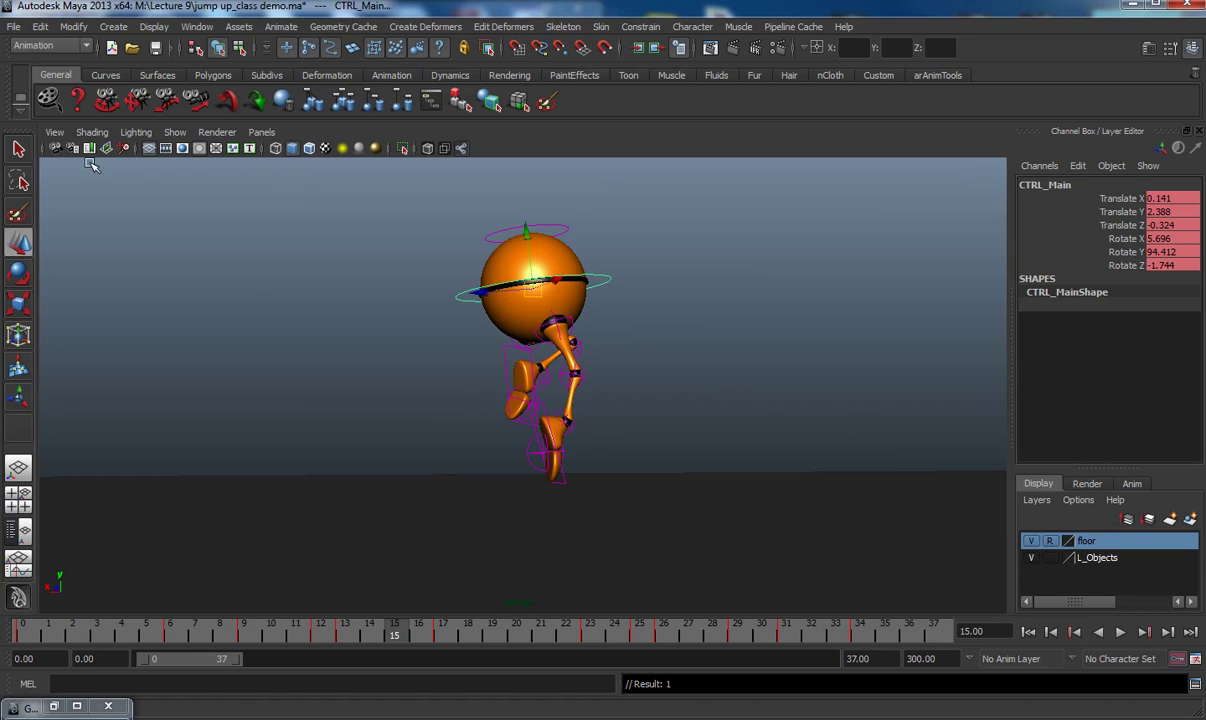
left_click(176, 132)
left_click(210, 207)
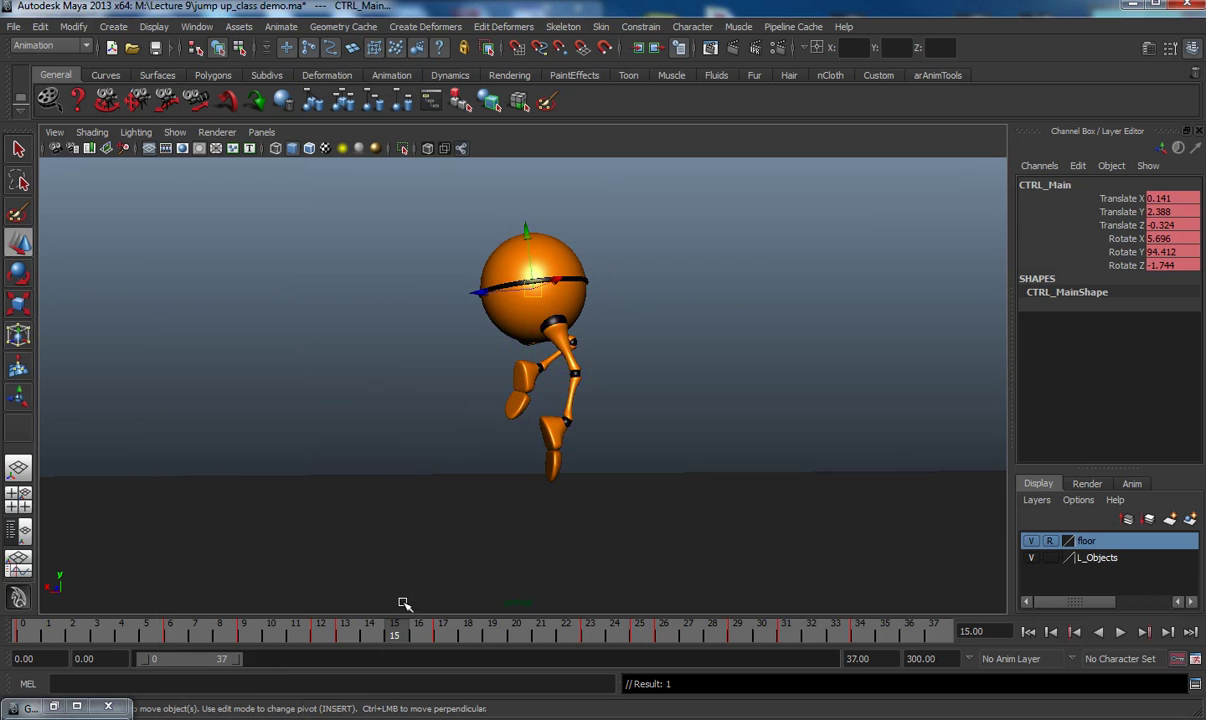
right_click(435, 649)
left_click(482, 628)
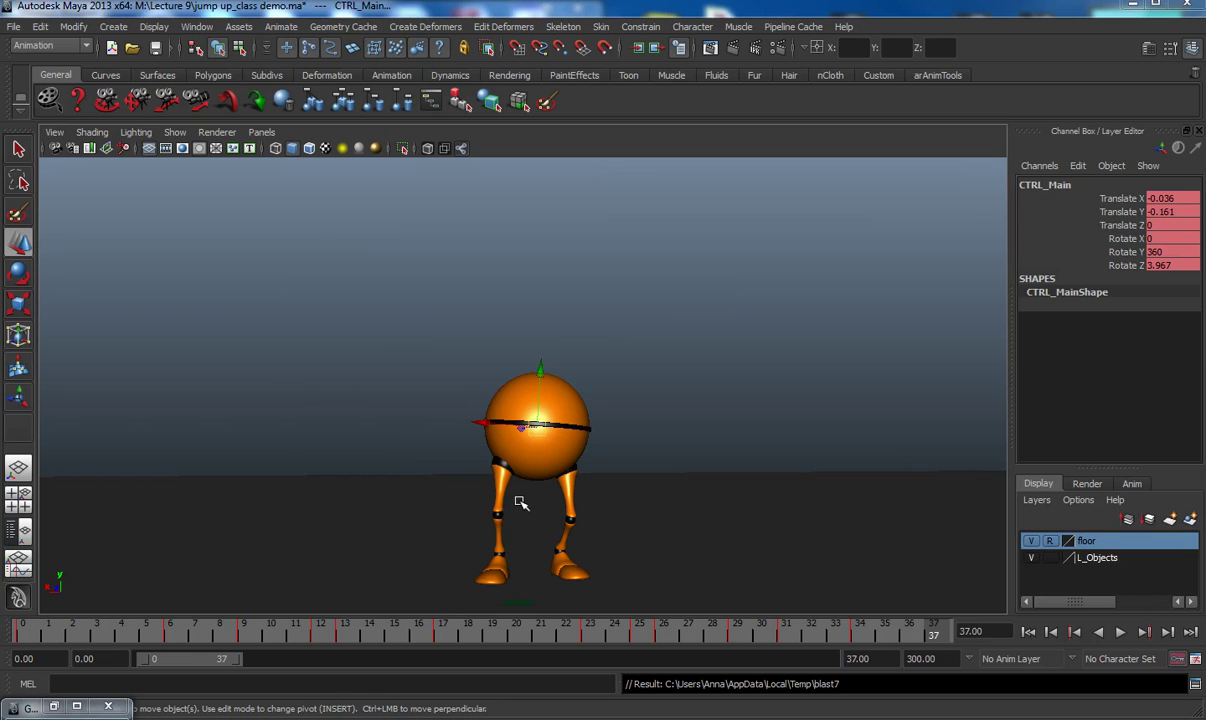
- Watch the new playblast repeatedly, scrub through the jump to judge the motion, and close the player
left_click(331, 390)
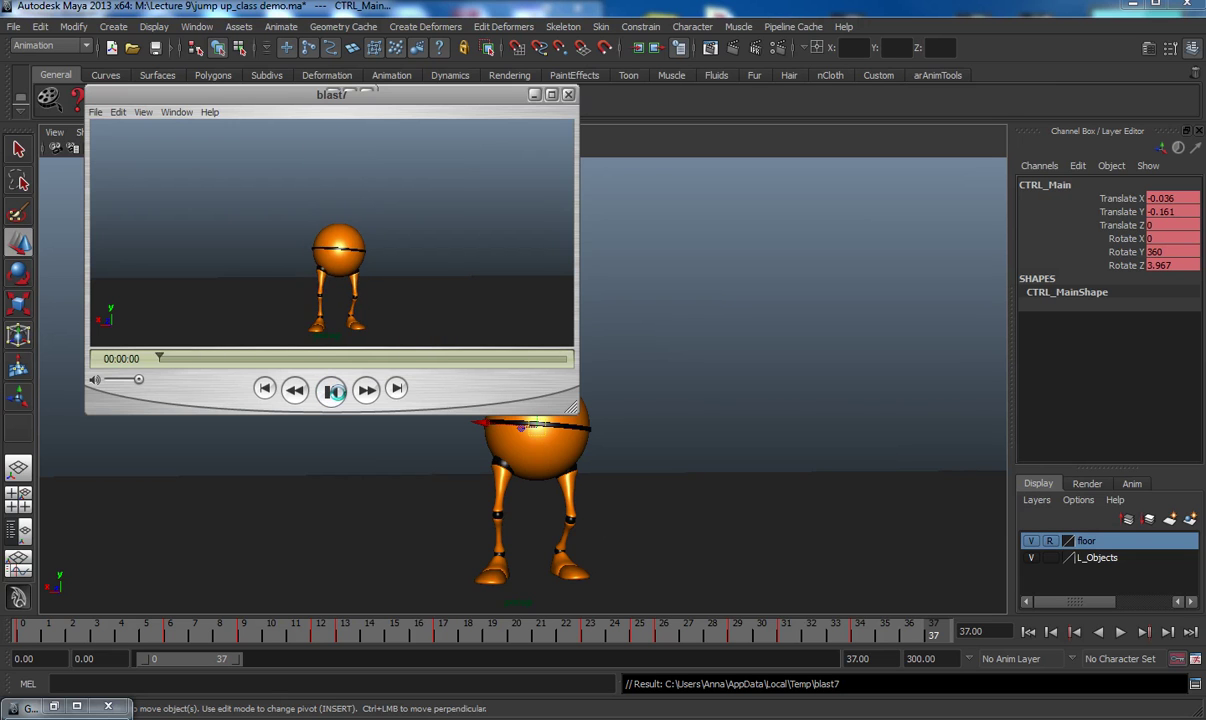
left_click(333, 390)
left_click(333, 390)
left_click(333, 390)
left_click(333, 390)
left_click(333, 390)
left_click(334, 391)
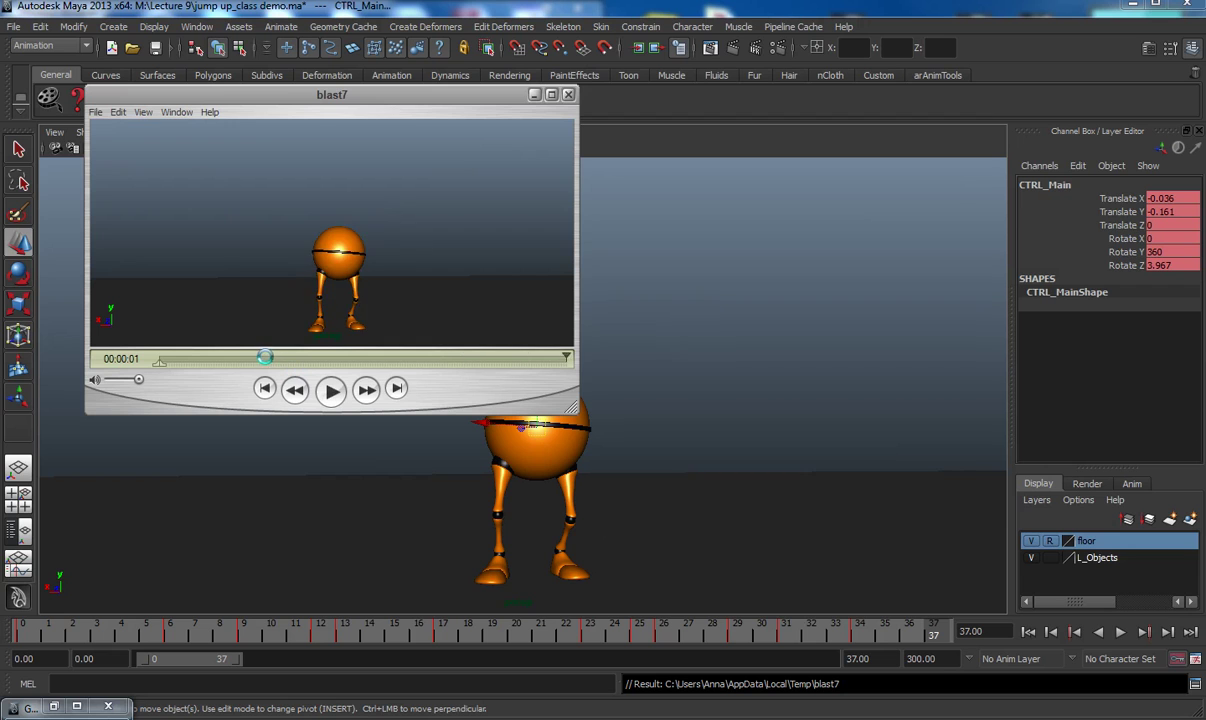
left_click_drag(320, 362, 159, 415)
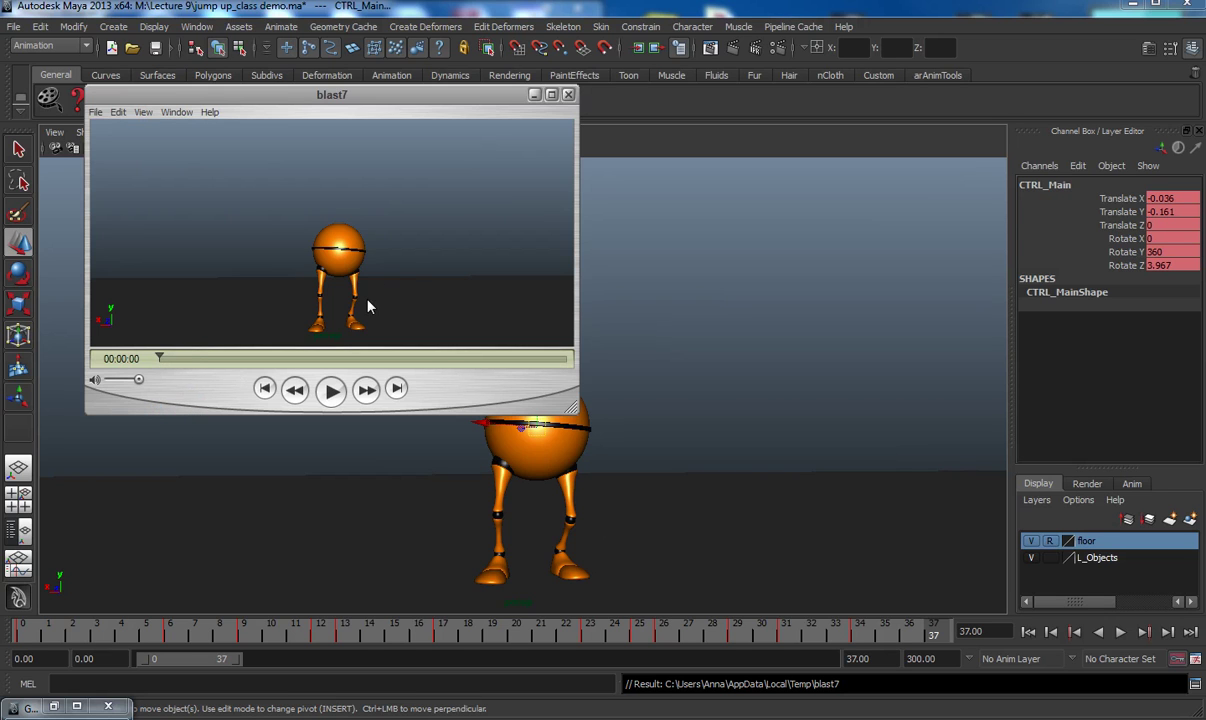
left_click(568, 95)
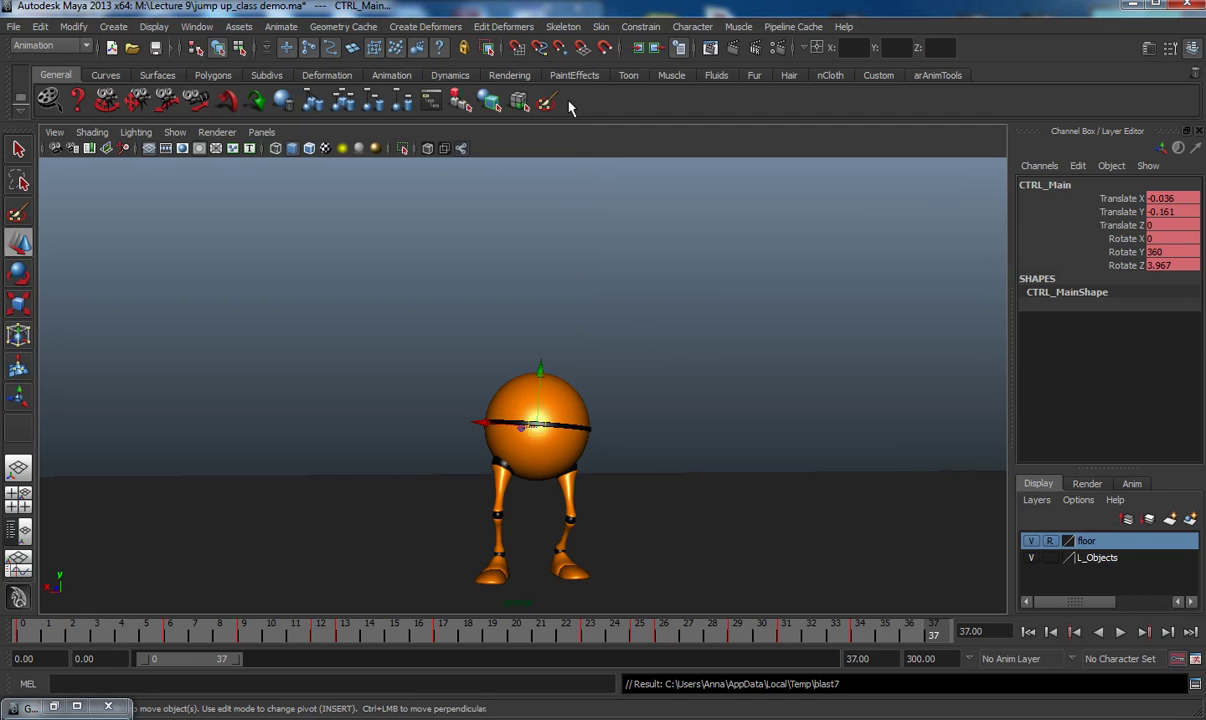
- Return to frame 0 and show the NURBS control curves in the viewport again
left_click(31, 634)
left_click(176, 134)
left_click(176, 134)
left_click(177, 135)
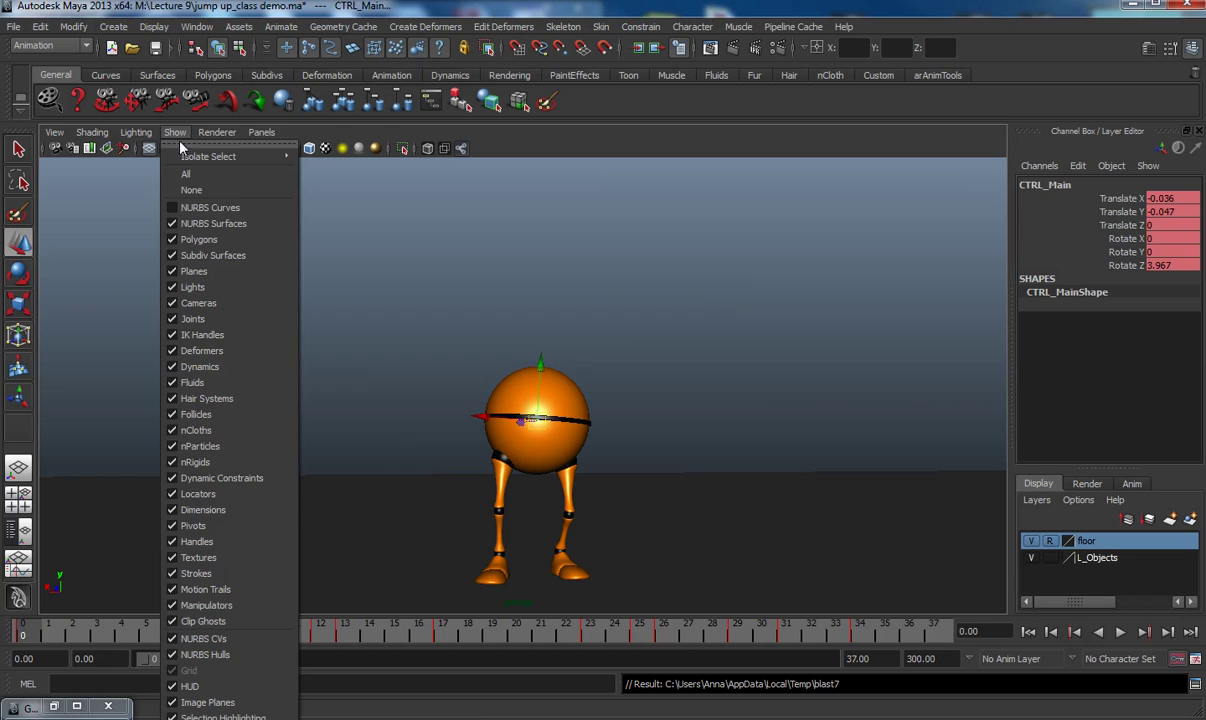
left_click(207, 207)
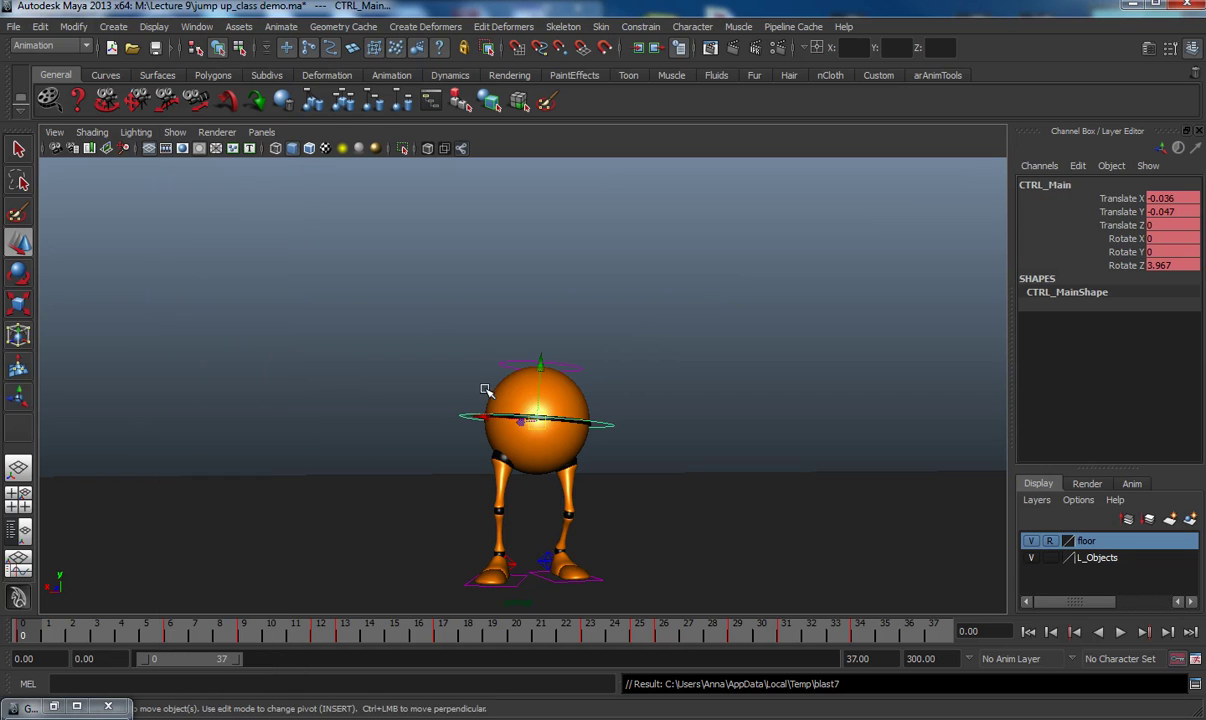
- Open the right heel IK control's curves in the Graph Editor and convert all Foot Roll keys to spline tangents
left_click(512, 565)
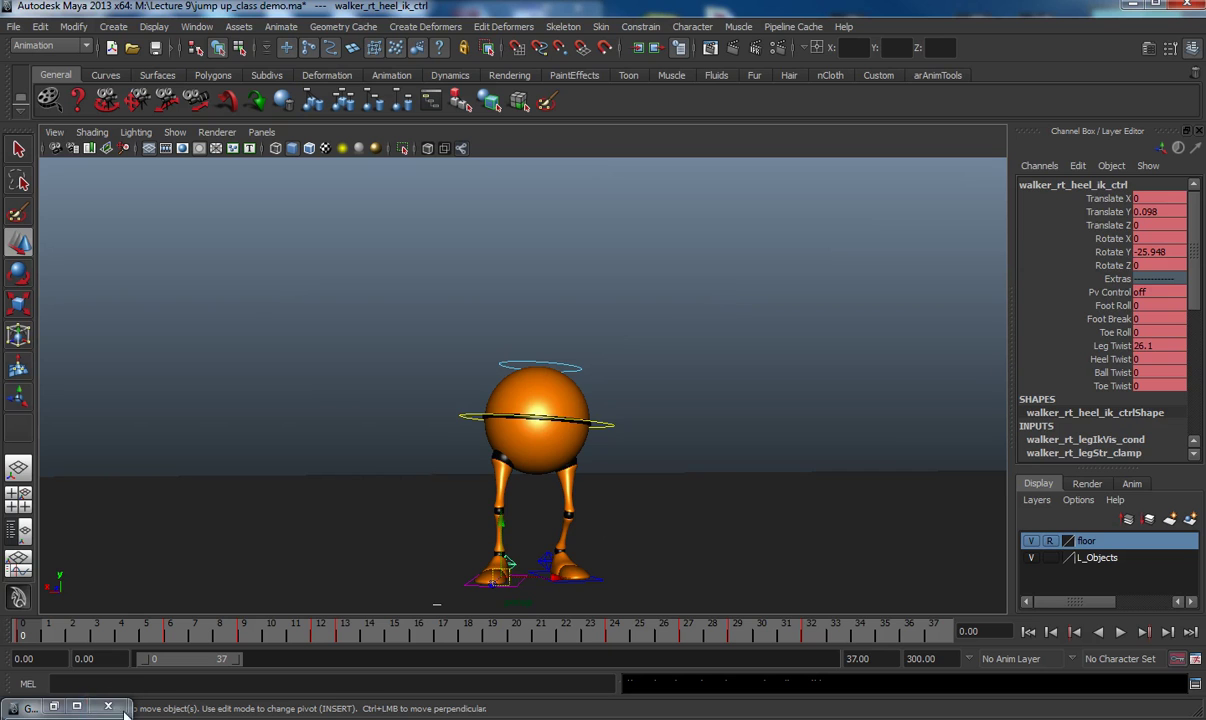
left_click(54, 707)
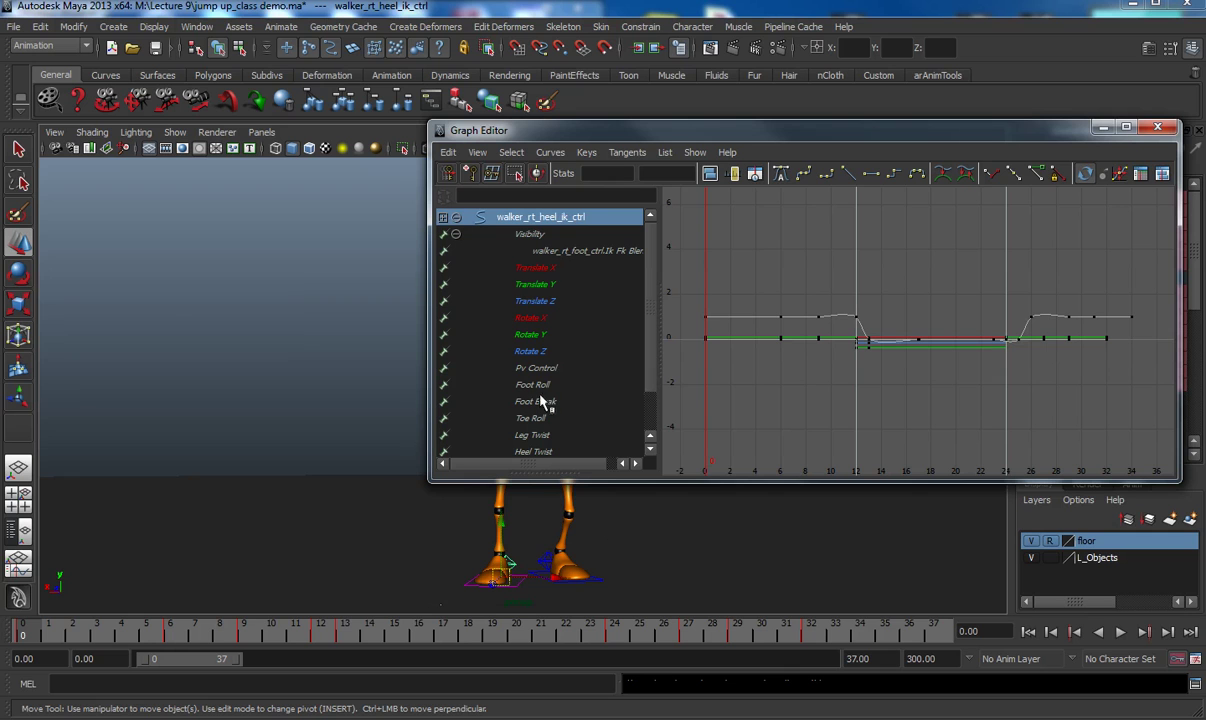
left_click(555, 369)
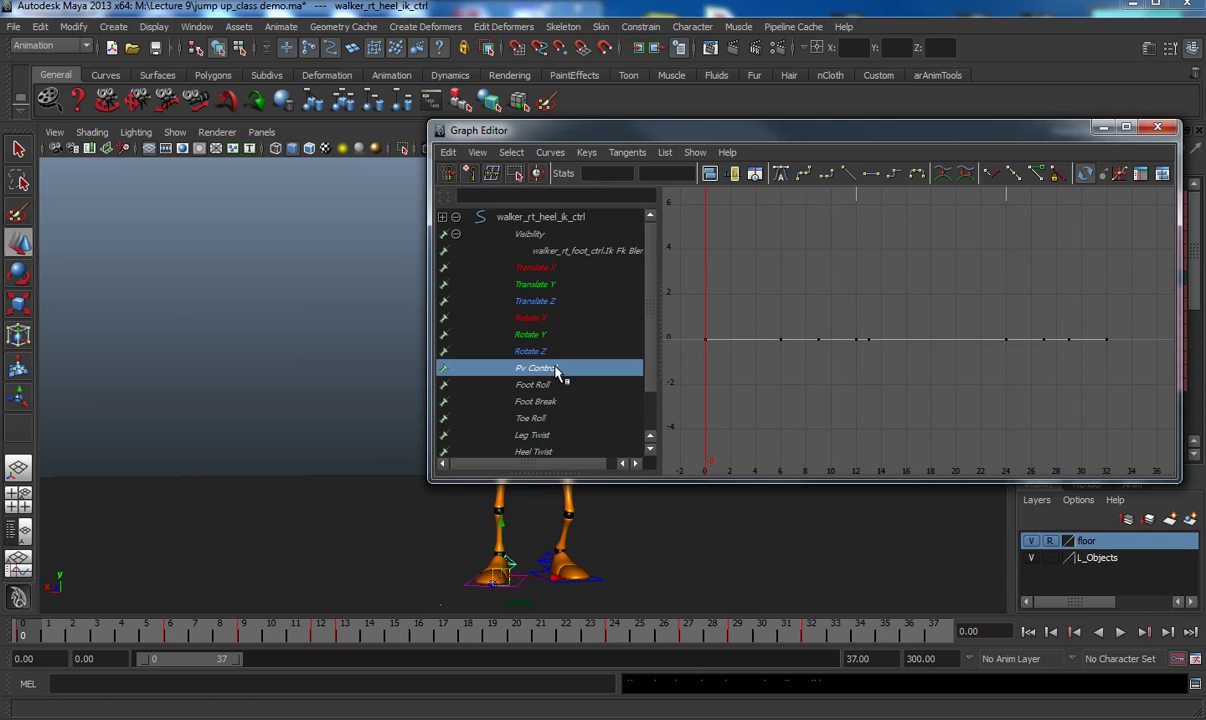
left_click(545, 386)
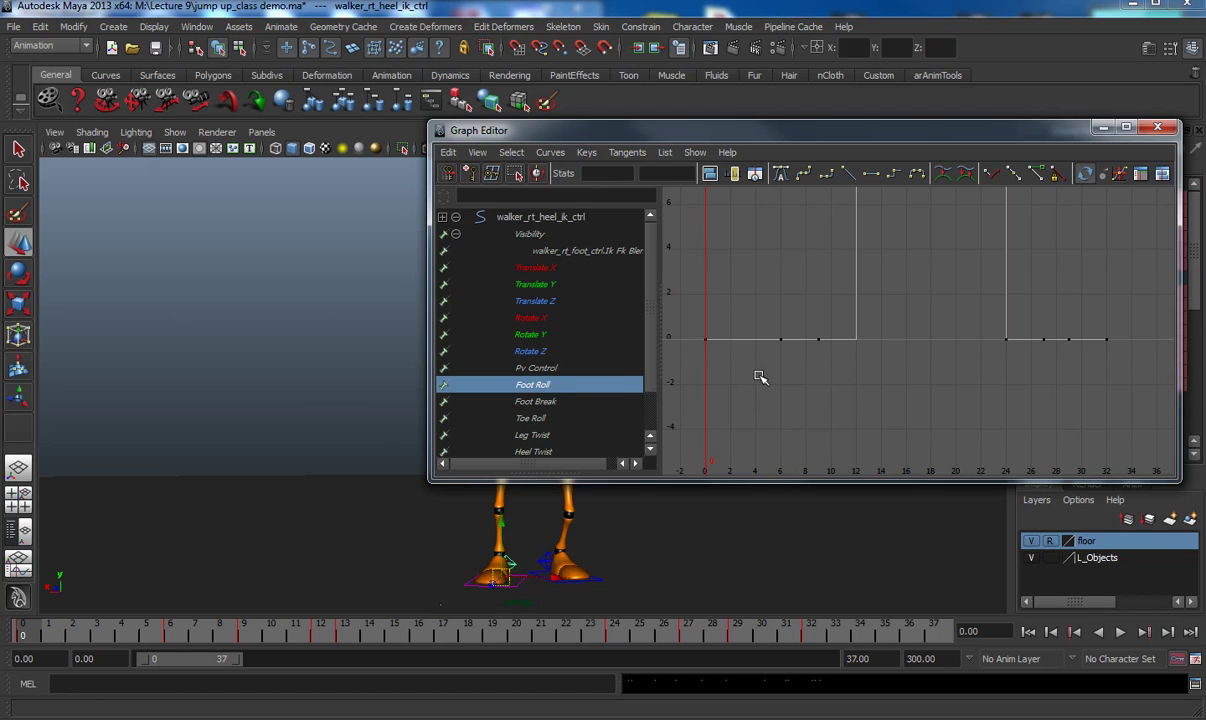
key("f")
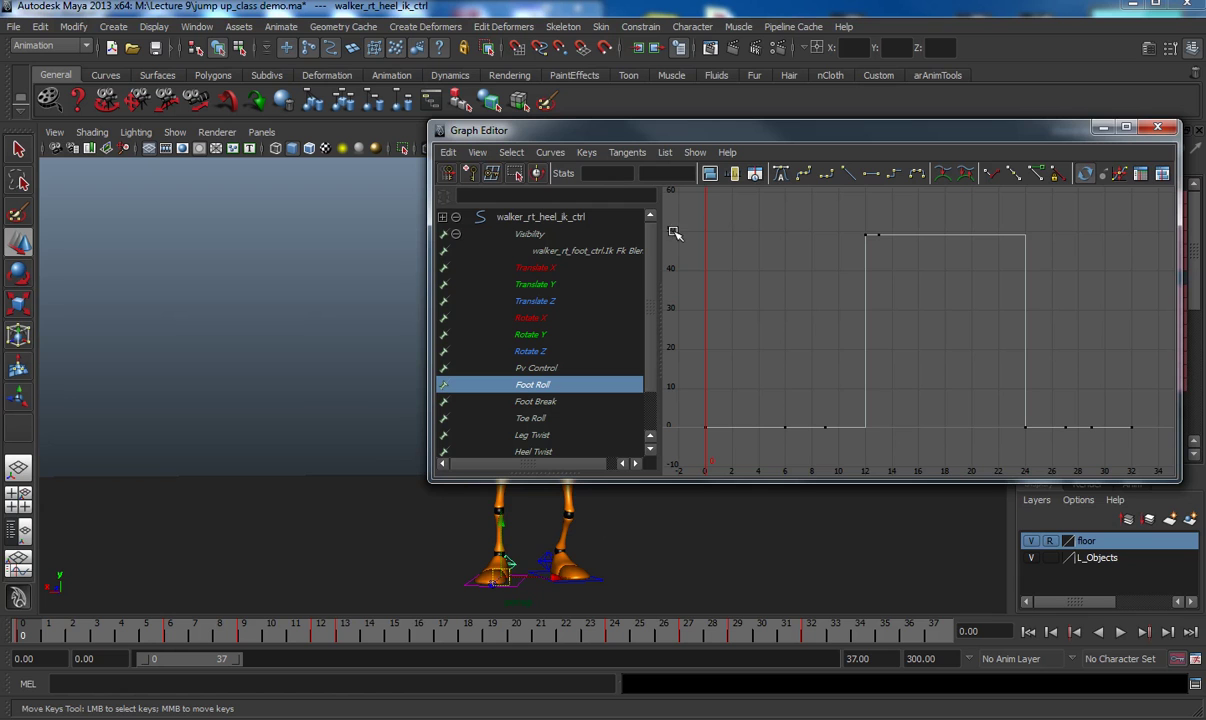
left_click_drag(690, 219, 1117, 462)
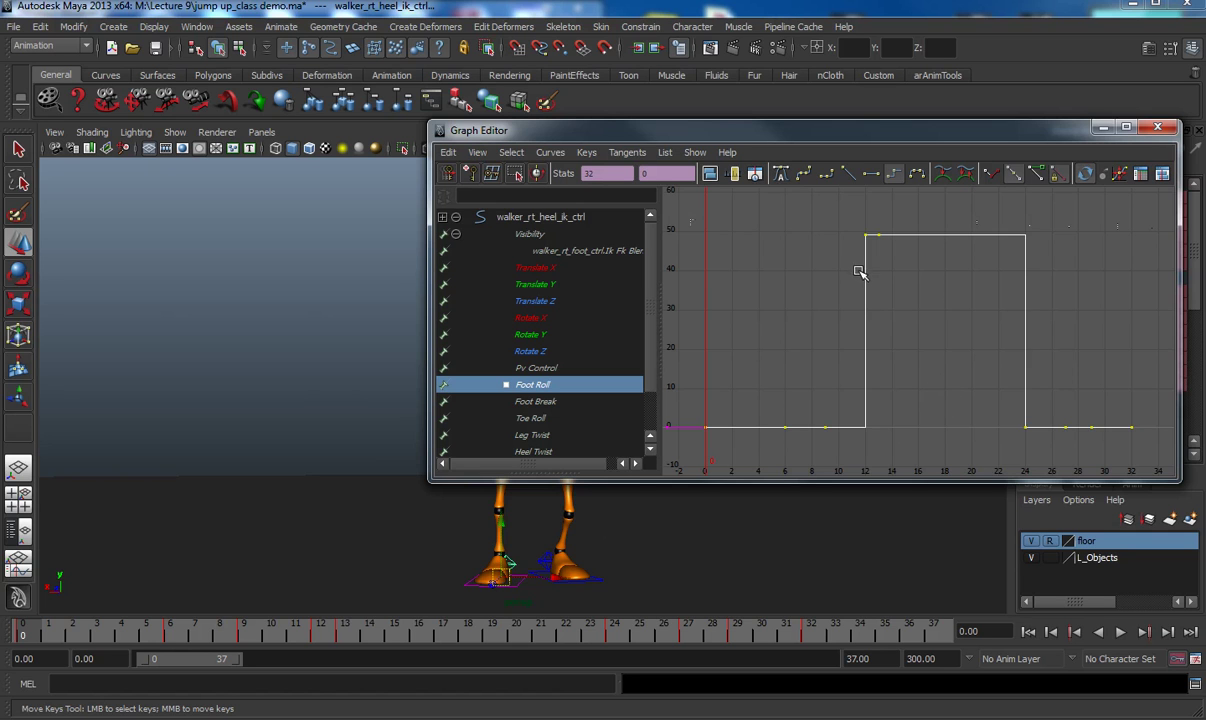
left_click(803, 174)
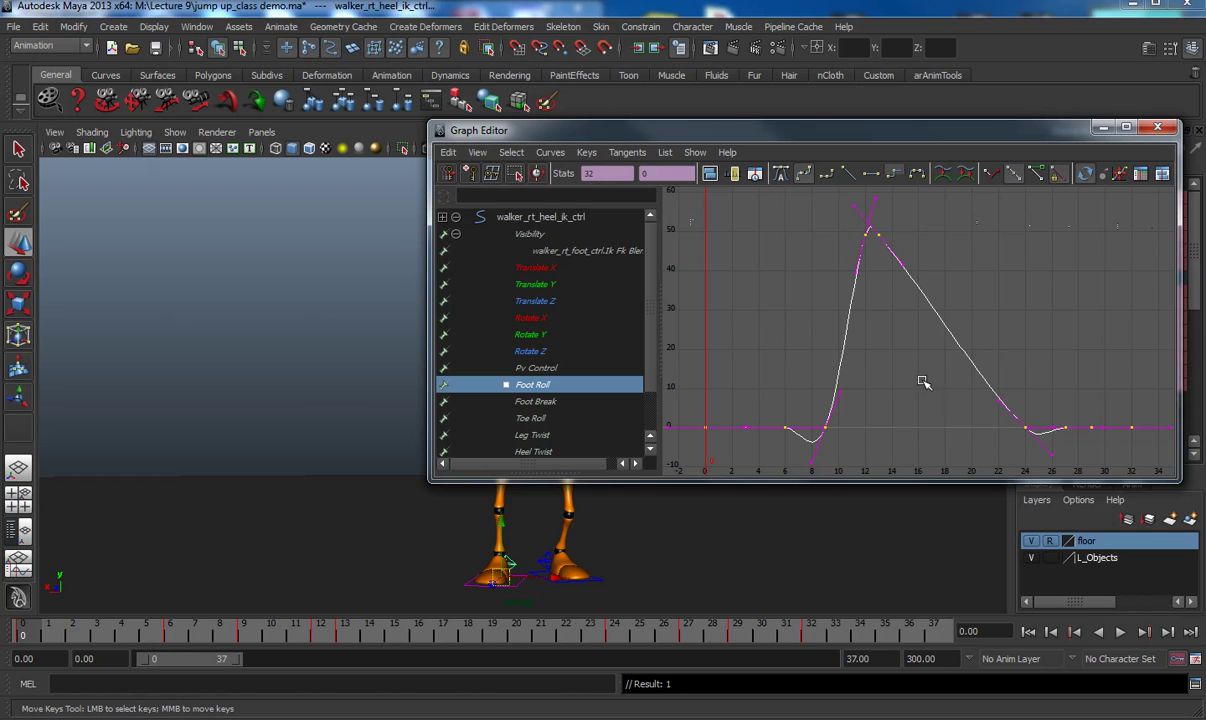
- Flatten the tangents of the Foot Roll keys, including the two peak keys at frames 12 and 13
left_click_drag(1151, 446, 767, 374)
left_click_drag(820, 222, 899, 250)
left_click(871, 174)
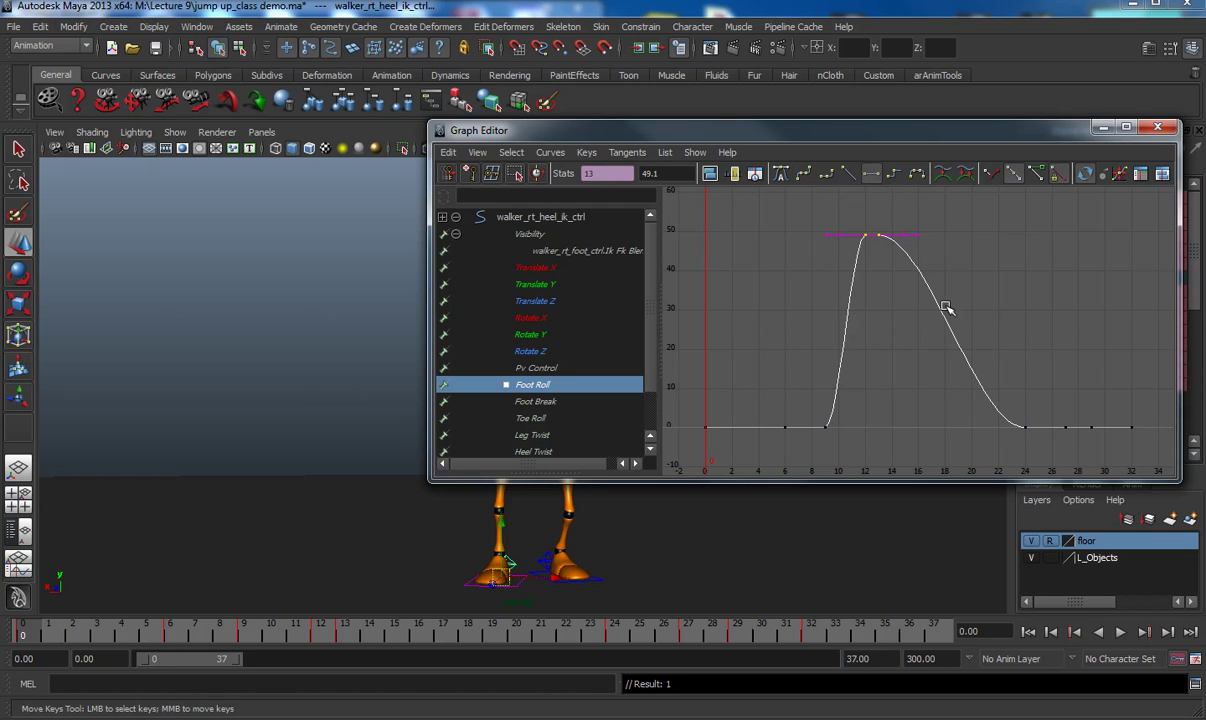
- Convert all Toe Roll keys of the right heel control to spline tangents and flatten them
left_click(540, 419)
key("a")
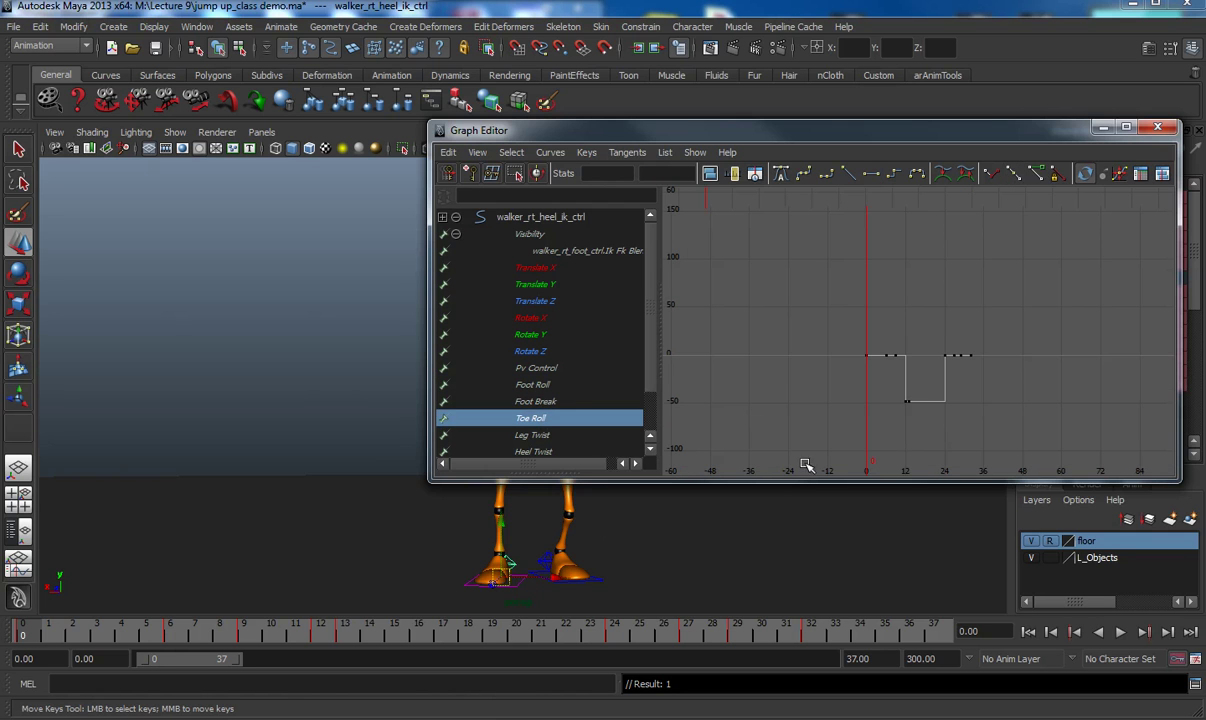
left_click_drag(857, 342, 990, 418)
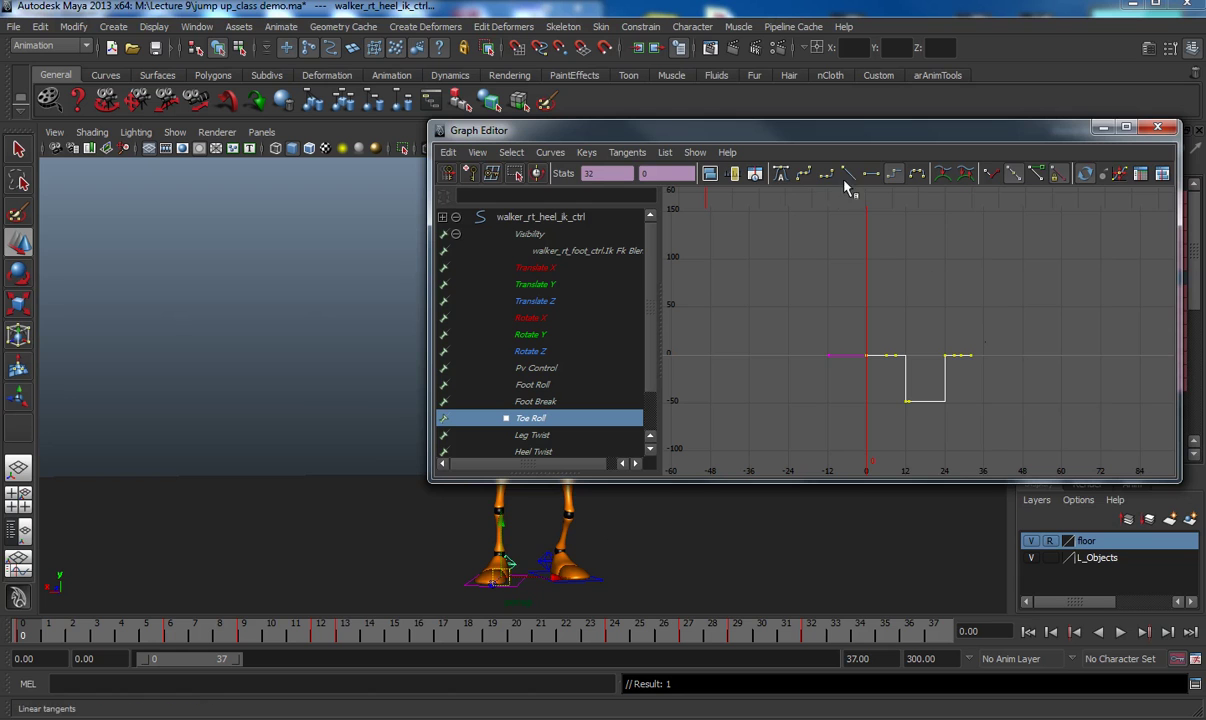
left_click(806, 176)
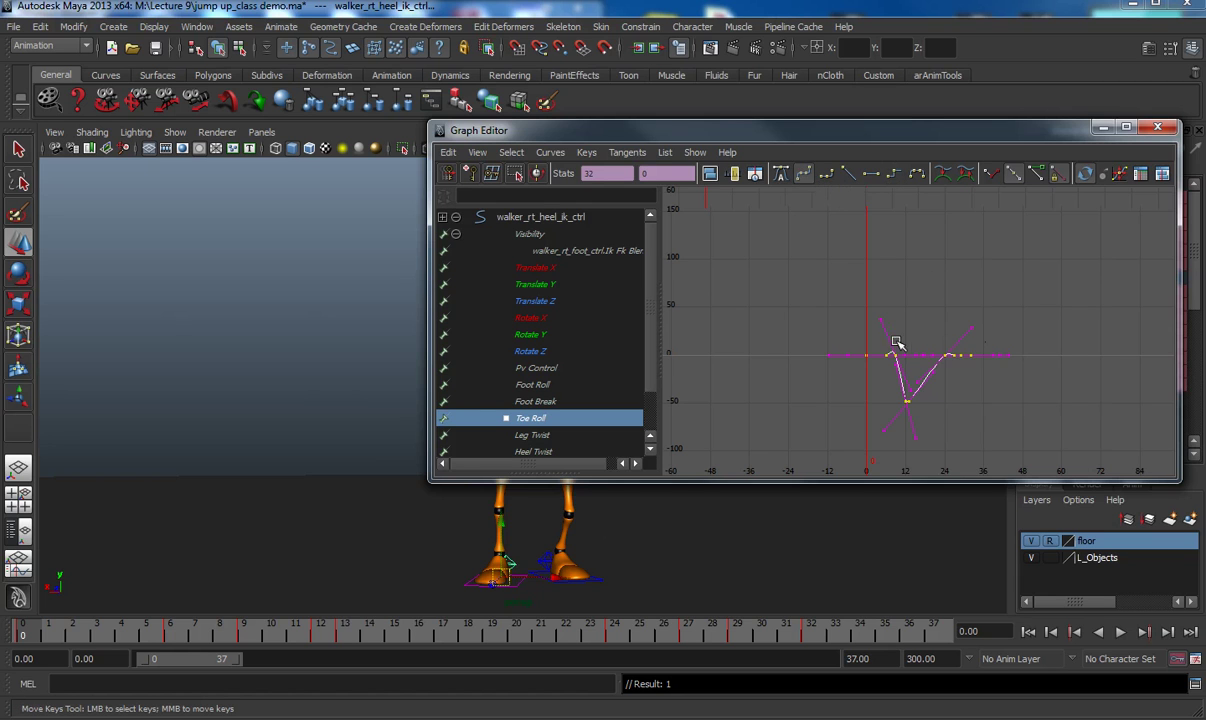
left_click(821, 326)
left_click_drag(821, 326, 1012, 408)
left_click(876, 177)
scroll(895, 327, "up", 6)
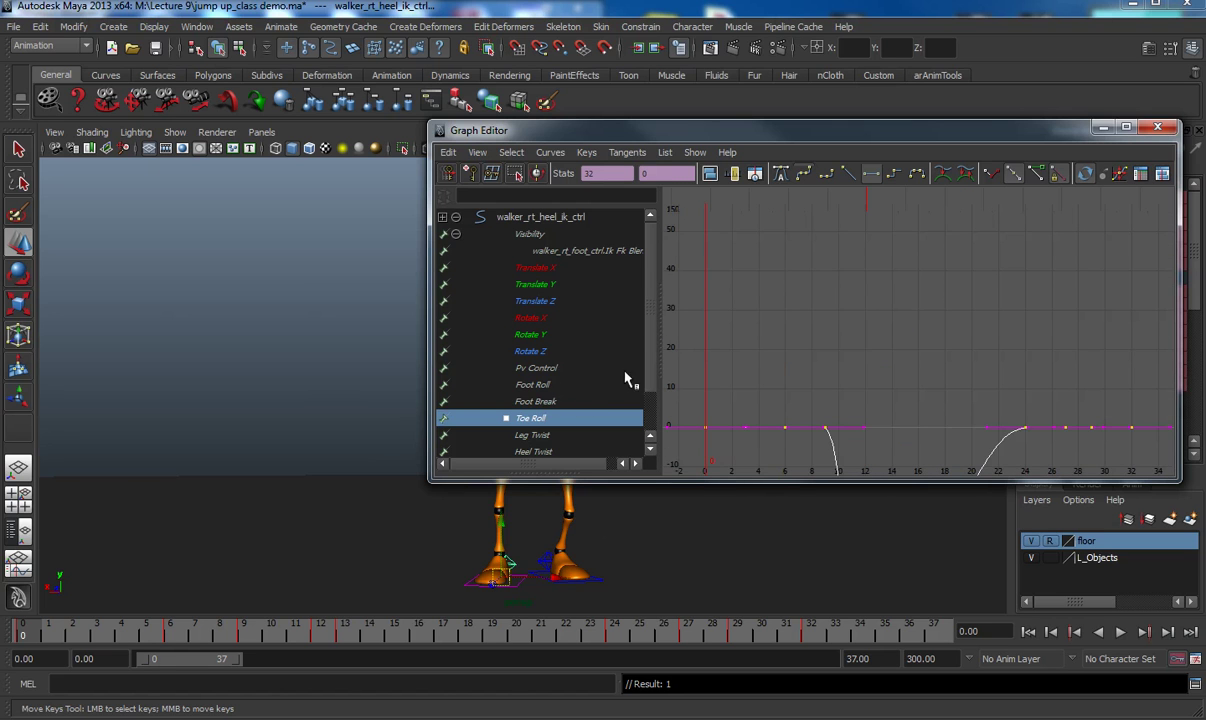
- Inspect the right heel control's Leg Twist, Heel Twist, Ball Twist, Toe Twist and Pv Control curves
scroll(645, 377, "down", 2)
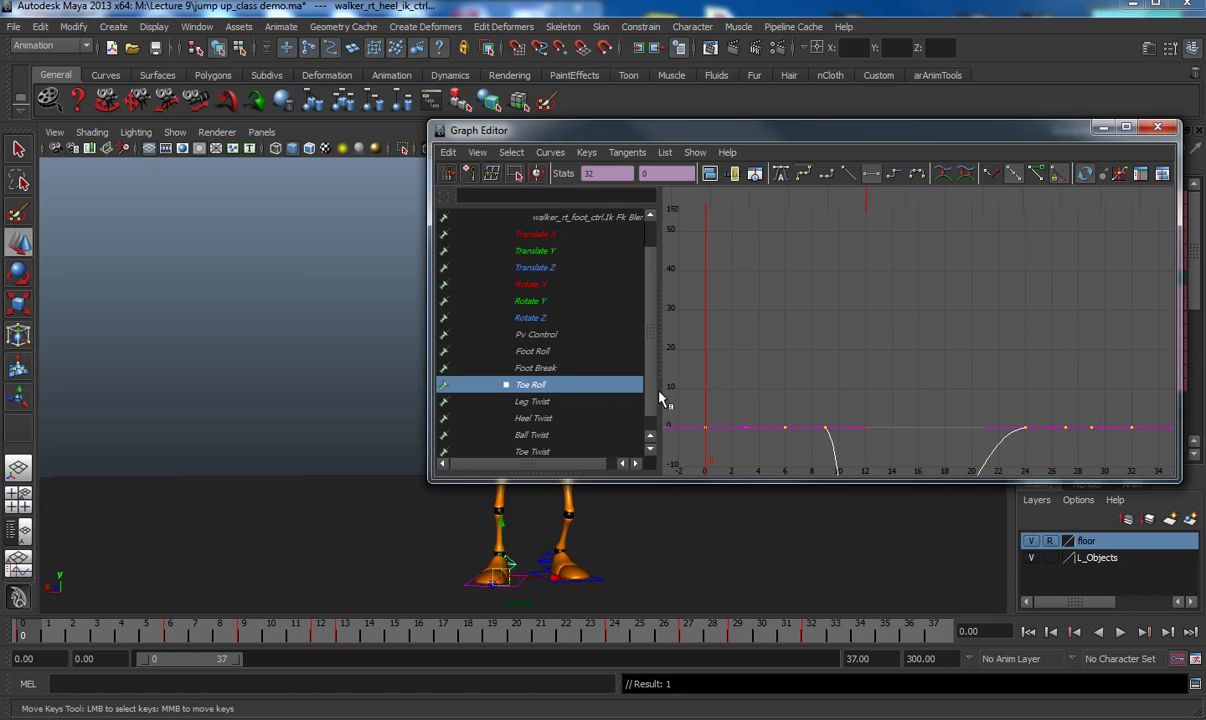
left_click(535, 403)
left_click(537, 418)
left_click(537, 435)
scroll(570, 420, "down", 1)
left_click(537, 436)
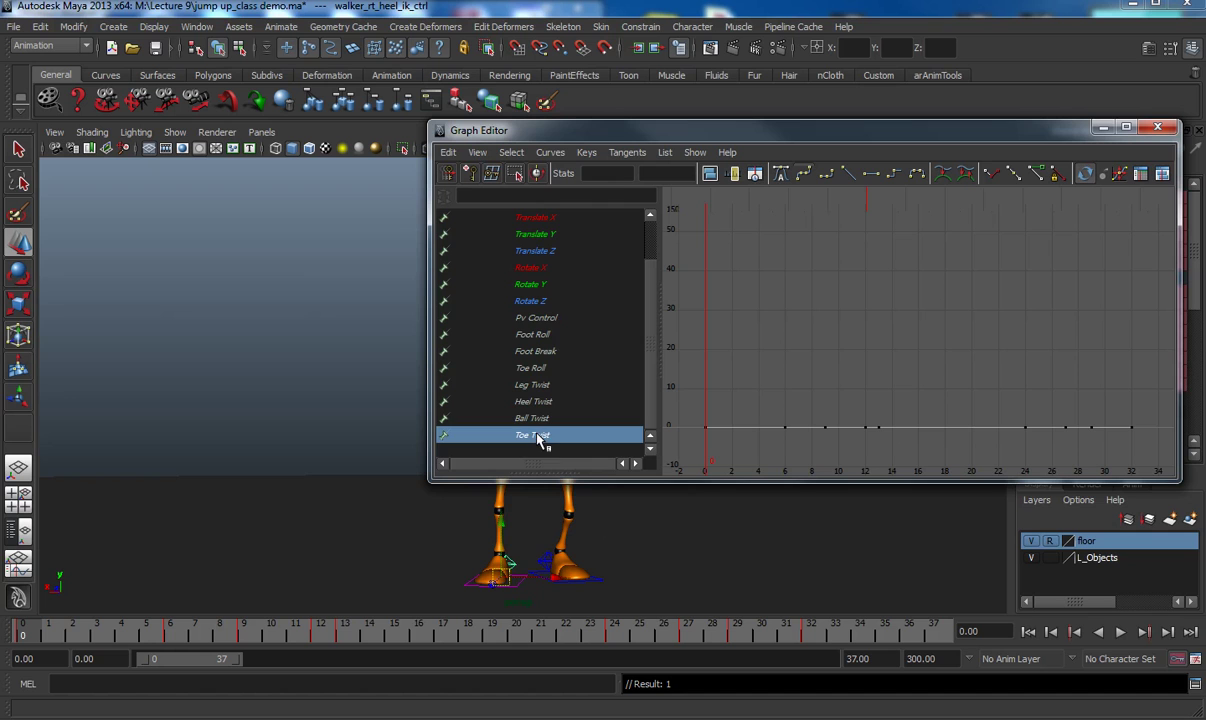
left_click(545, 319)
- Inspect the keys on the right heel control's Rotate Z, Rotate Y and Rotate X curves
scroll(573, 348, "up", 3)
left_click(555, 352)
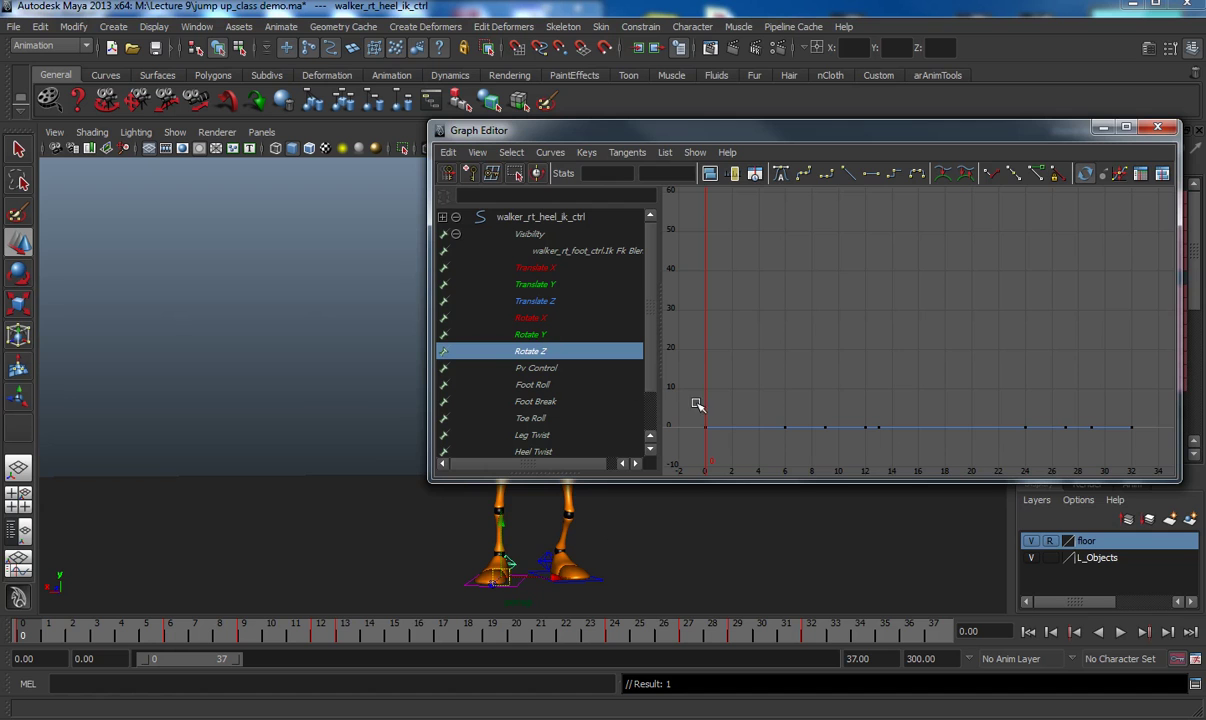
key("w")
left_click_drag(700, 400, 960, 448)
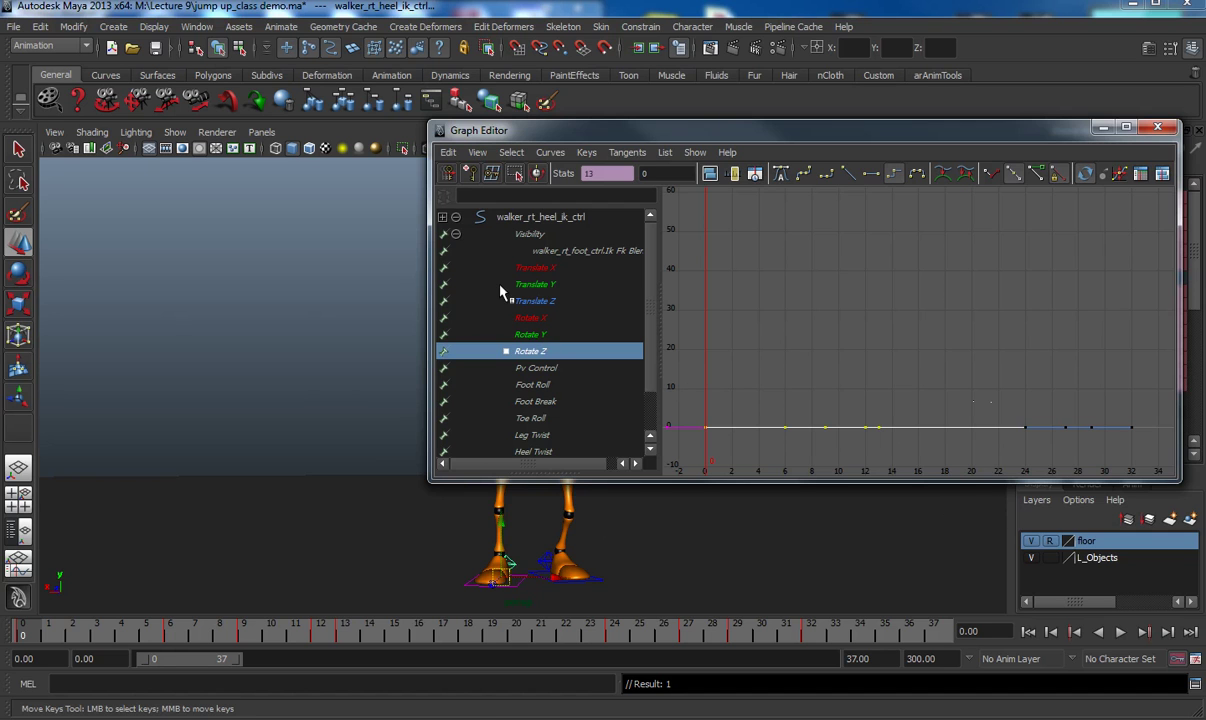
left_click(540, 334)
key("f")
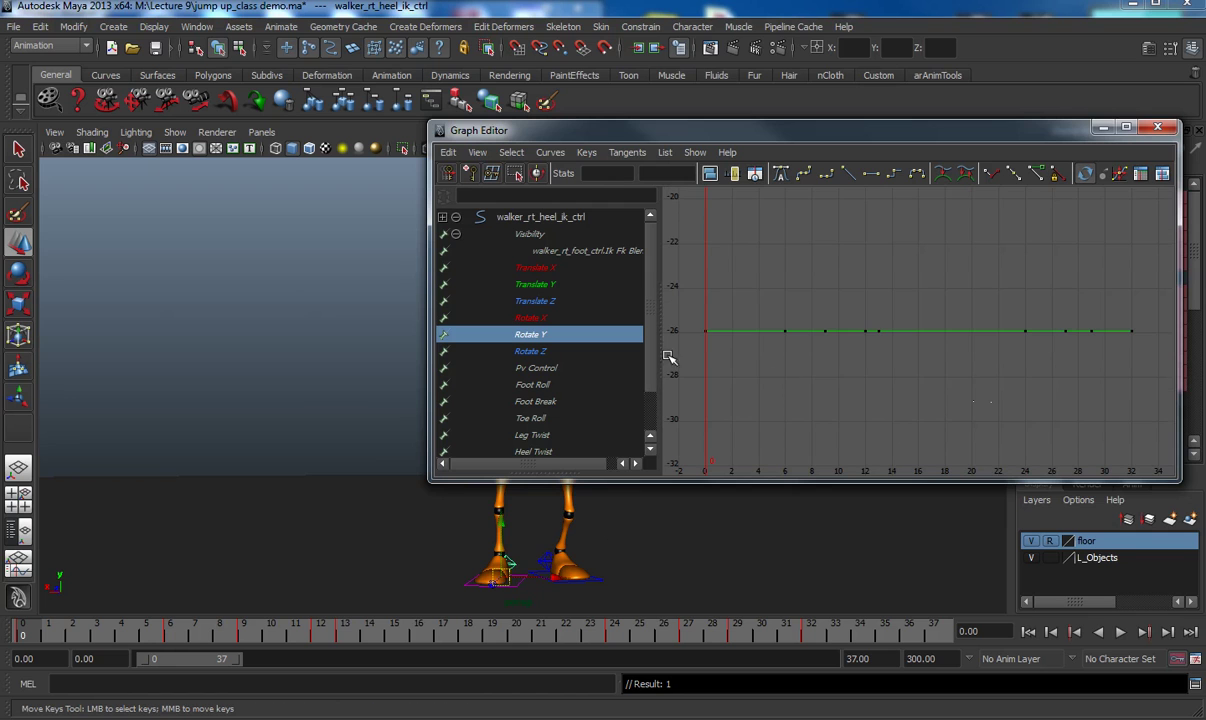
left_click_drag(655, 298, 1131, 431)
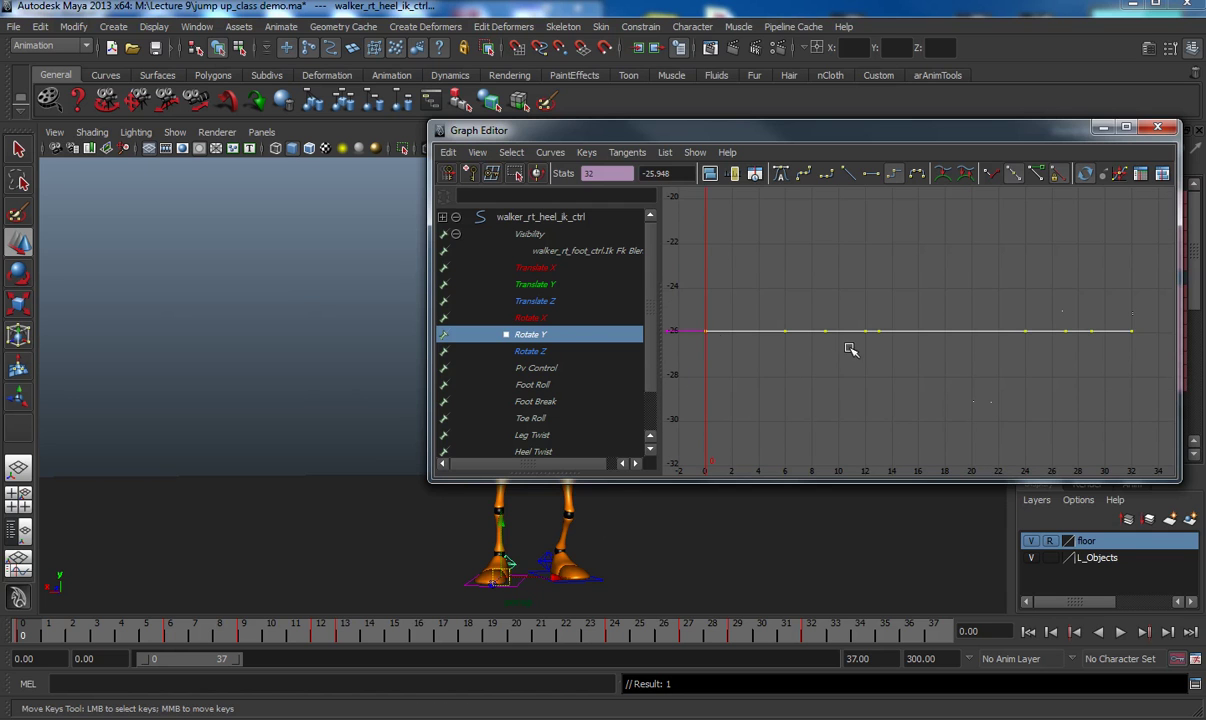
left_click(535, 316)
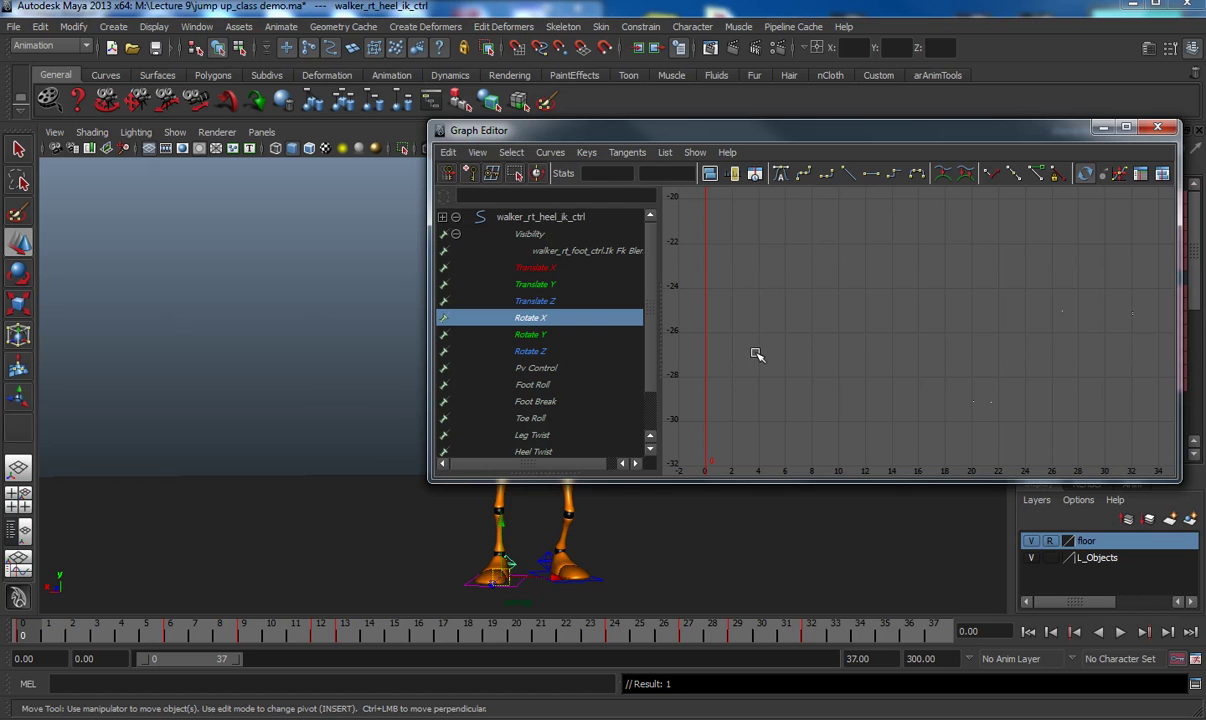
key("f")
left_click_drag(699, 305, 1130, 407)
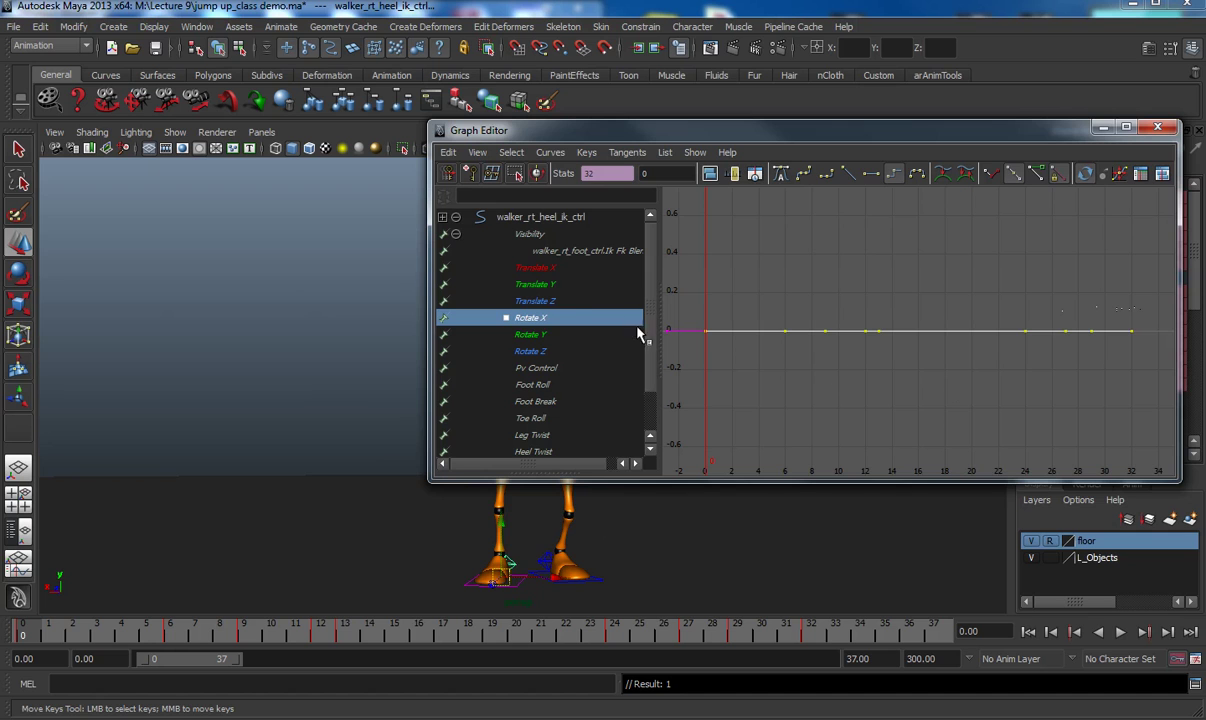
- Convert all Translate Z keys to spline tangents and flatten them, including the low keys at frames 12 and 13
left_click(550, 302)
left_click_drag(697, 310, 1143, 422)
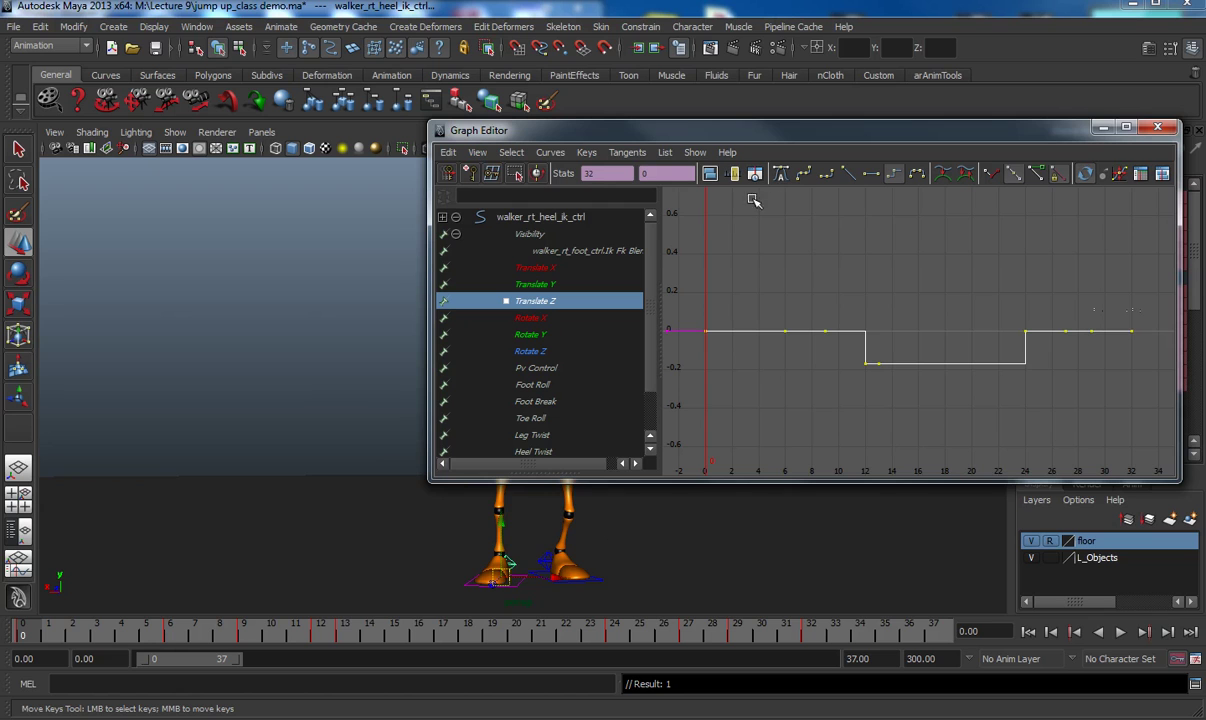
left_click(806, 176)
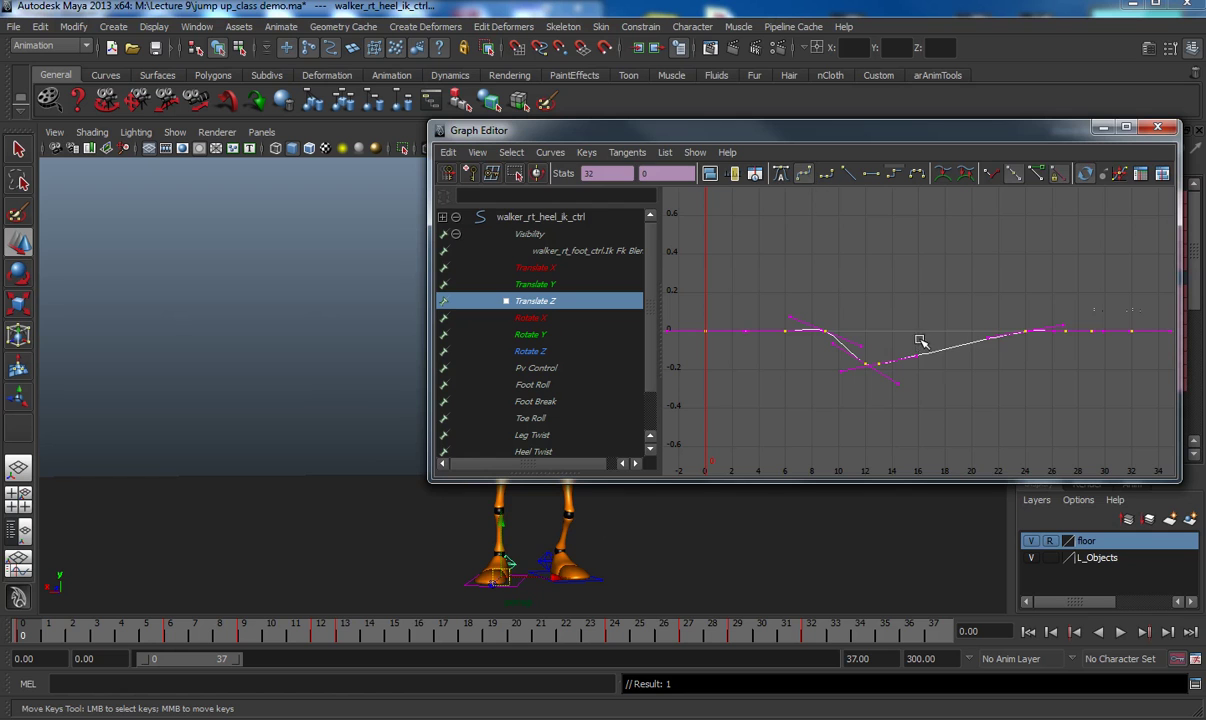
left_click(964, 417)
left_click_drag(698, 316, 1090, 370)
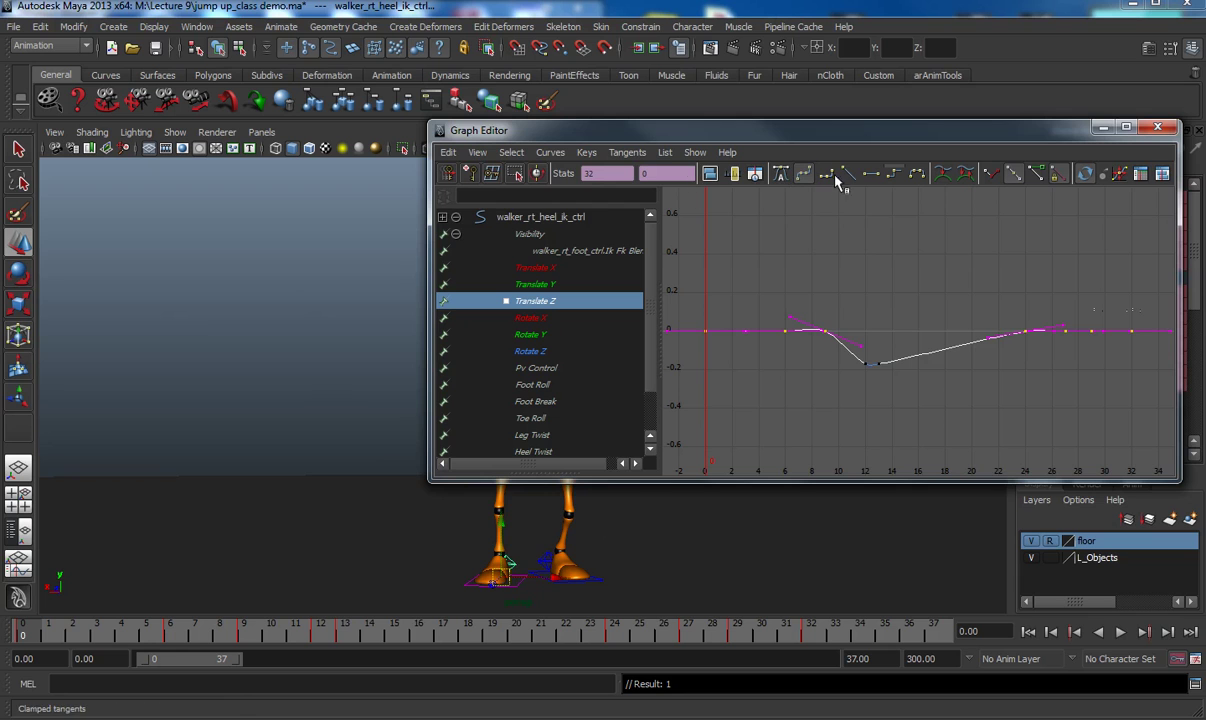
left_click(869, 176)
left_click_drag(908, 387, 848, 356)
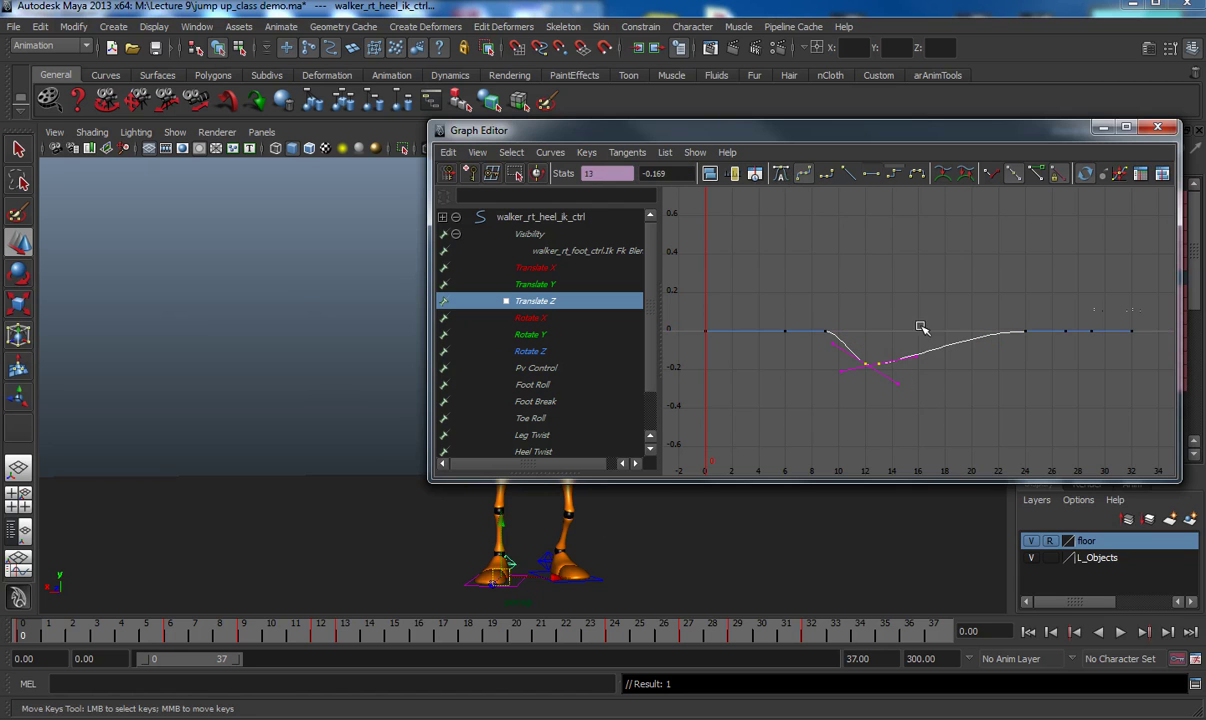
left_click(871, 176)
scroll(889, 342, "up", 3)
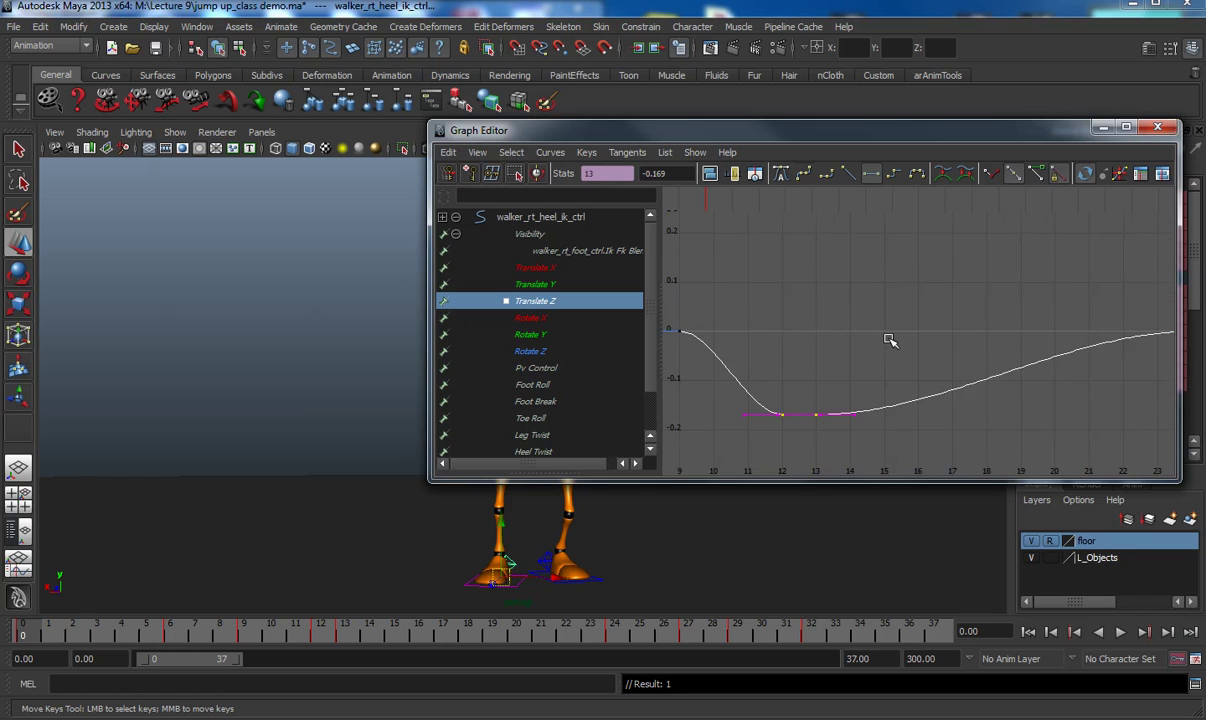
scroll(889, 340, "down", 2)
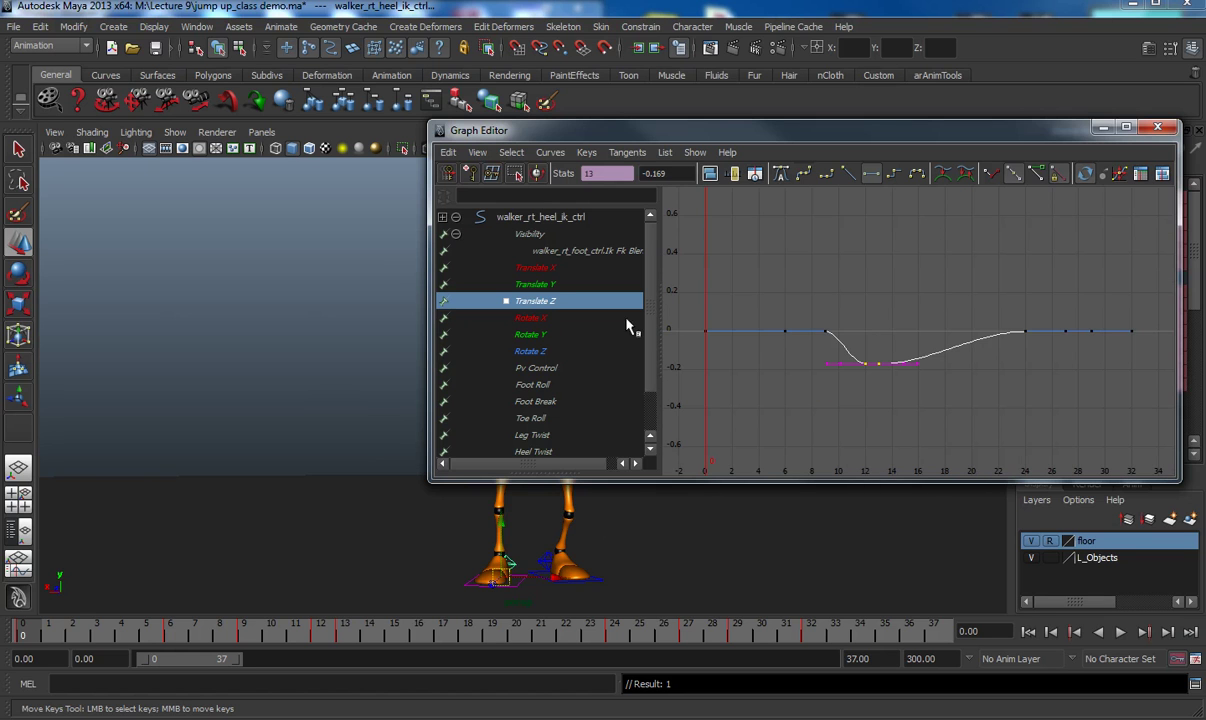
- Convert all Translate Y keys to spline tangents and flatten both the upper keys and the low keys at frames 12 and 13
left_click(538, 285)
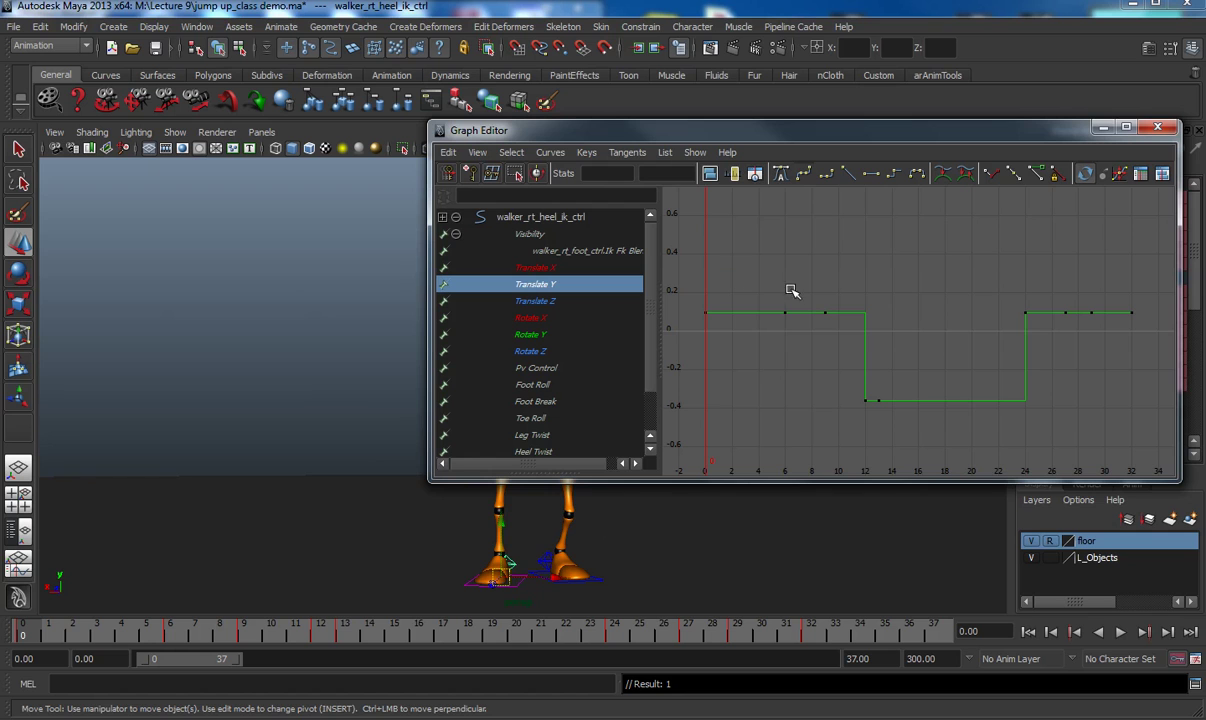
left_click(757, 310)
left_click(804, 173)
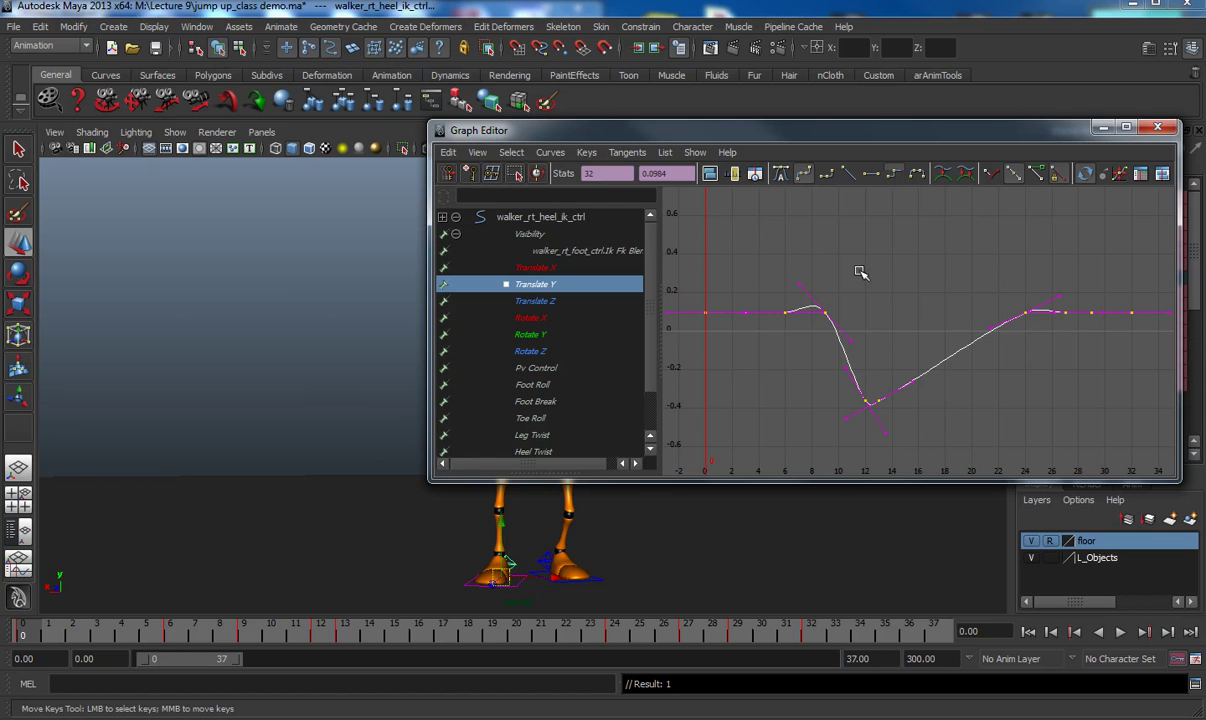
left_click_drag(737, 284, 1125, 372)
left_click(871, 175)
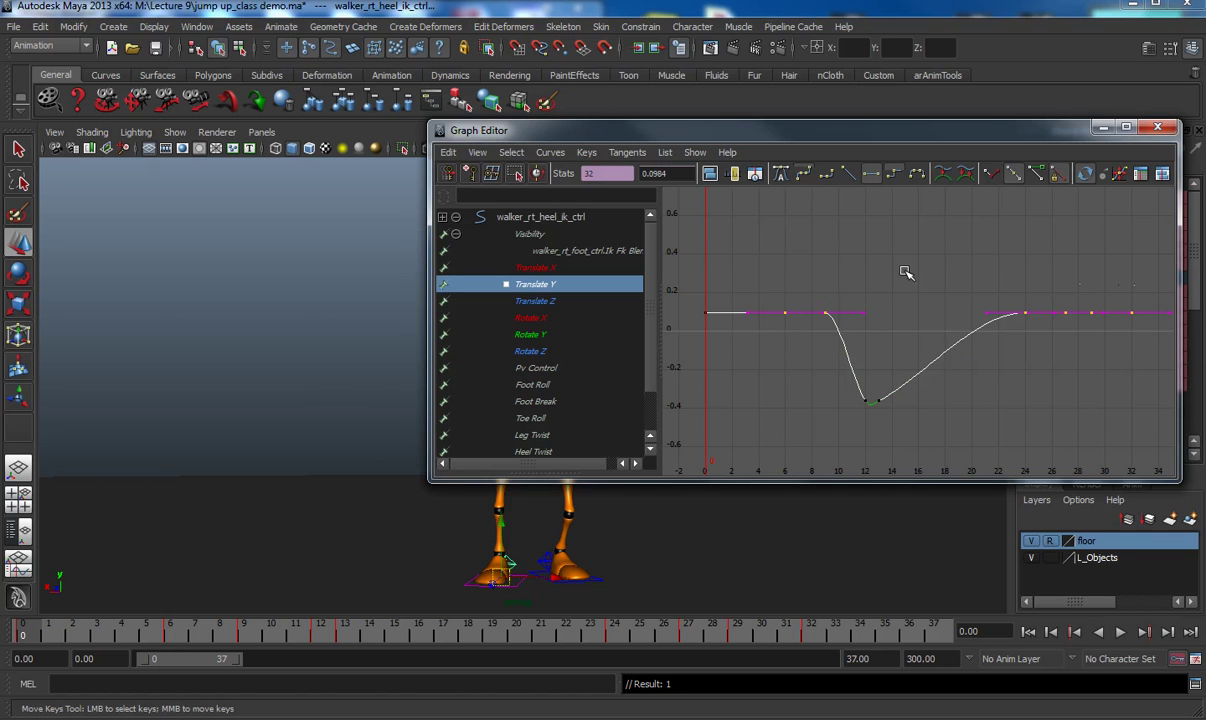
left_click_drag(892, 413, 825, 372)
left_click(871, 175)
- Convert all Translate X keys to spline tangents and flatten the keys from frame 6 to 29
left_click(547, 268)
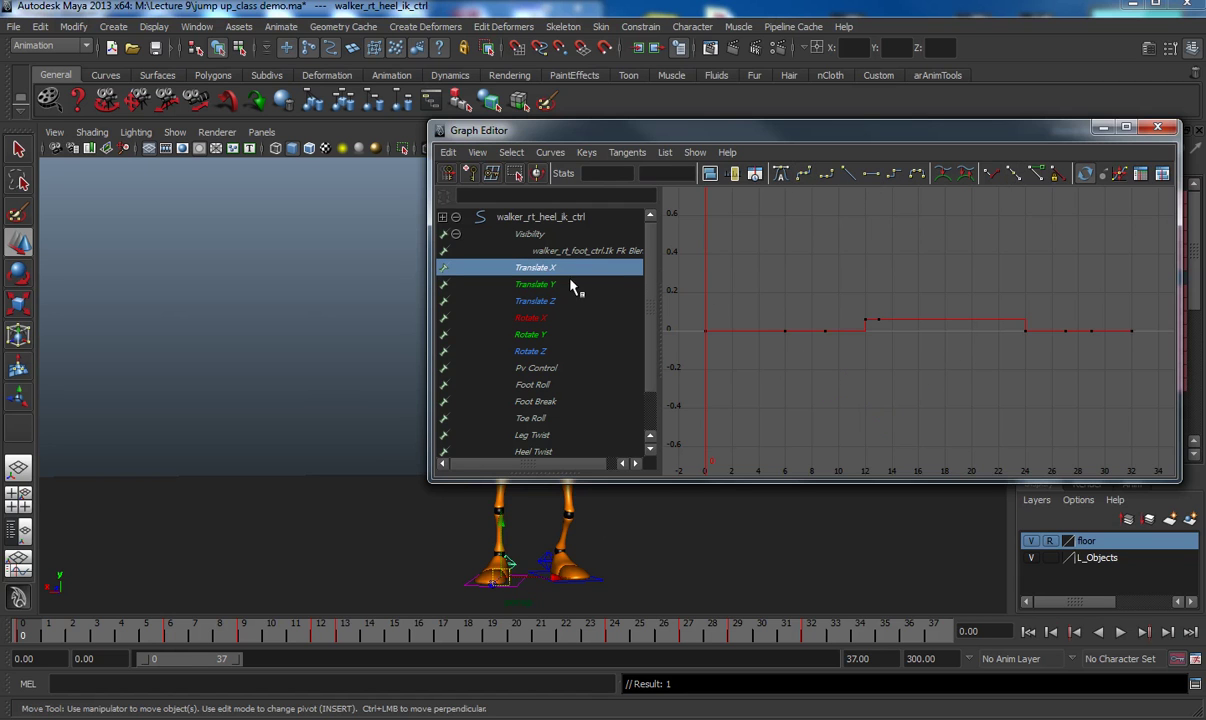
left_click_drag(771, 304, 751, 361)
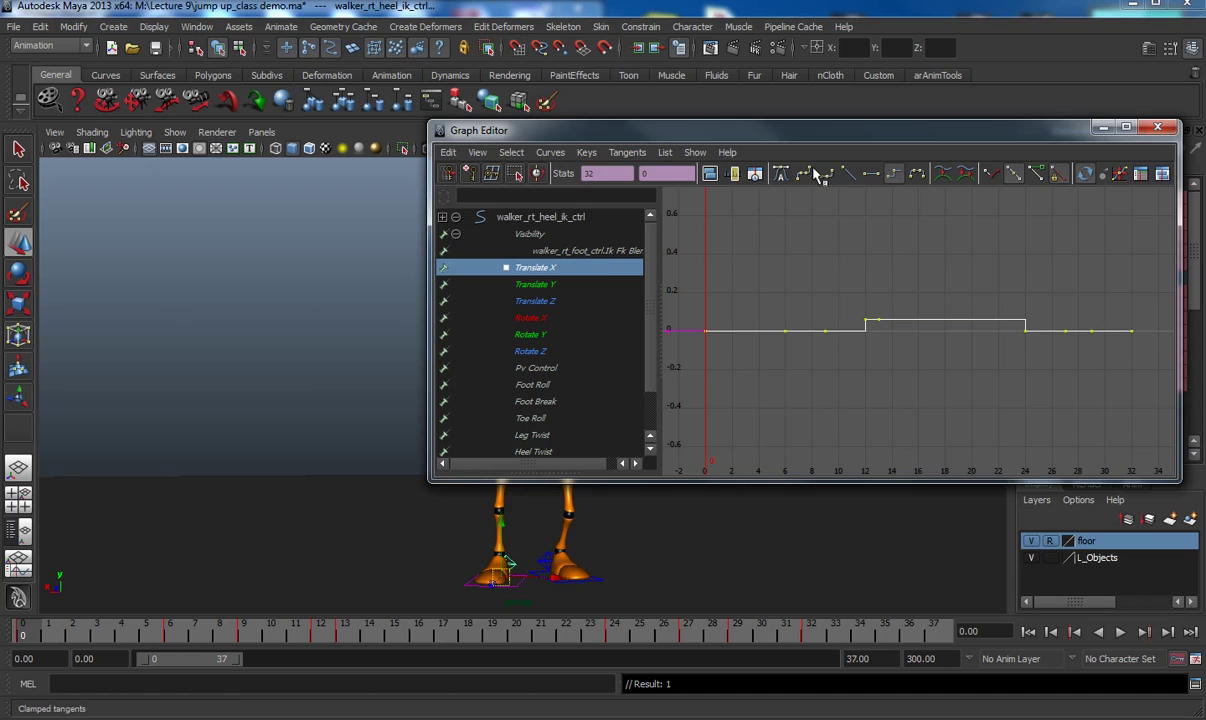
left_click(808, 175)
left_click(765, 291)
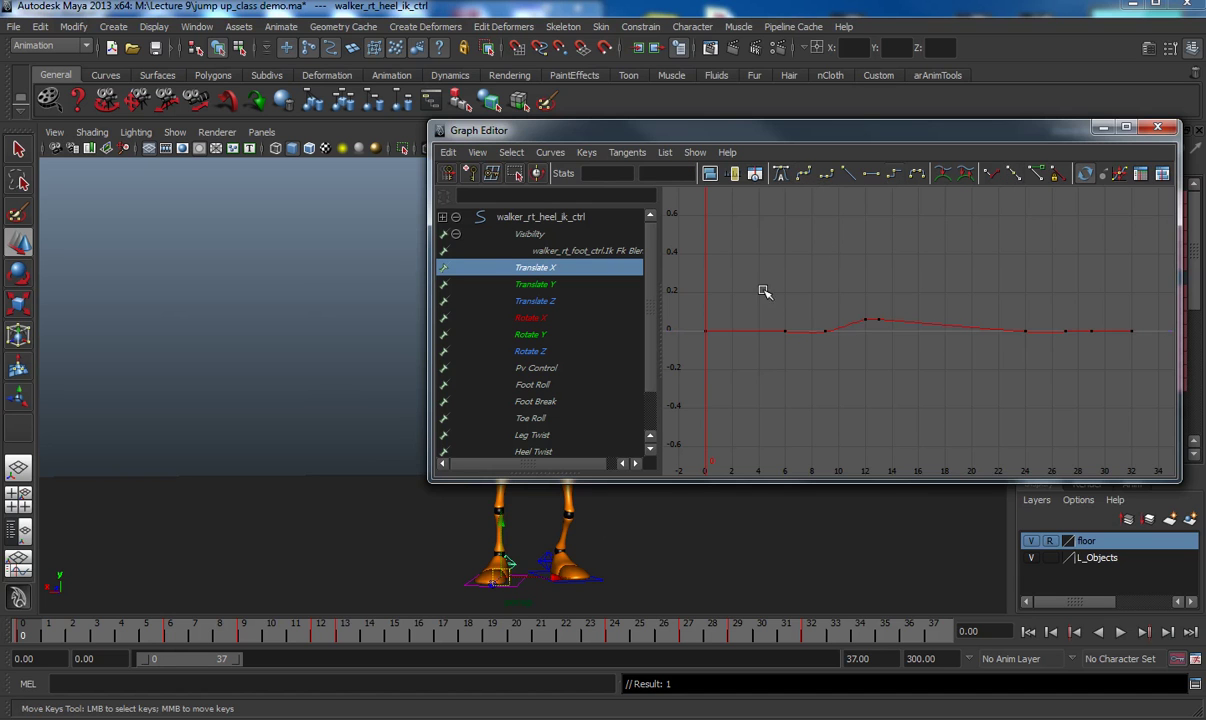
left_click_drag(756, 295, 1111, 393)
left_click(872, 177)
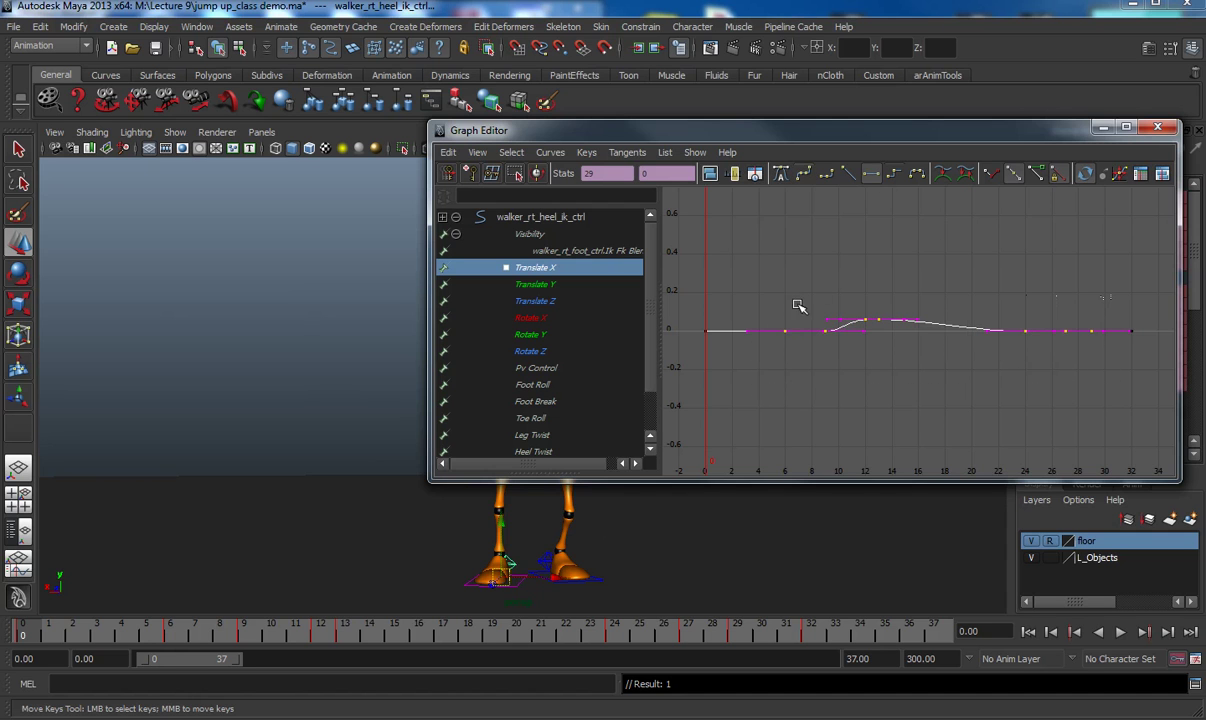
left_click(815, 279)
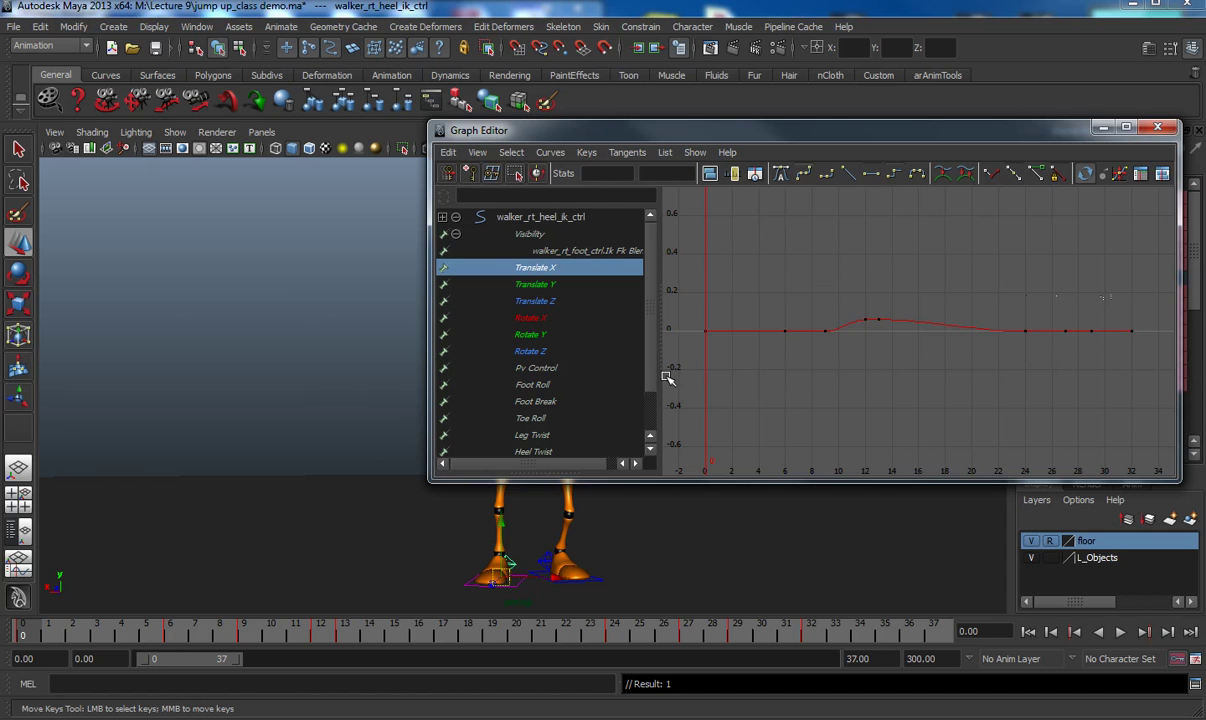
- Convert every key on all of the left heel IK control's curves to spline tangents
left_click(1100, 129)
left_click(543, 560)
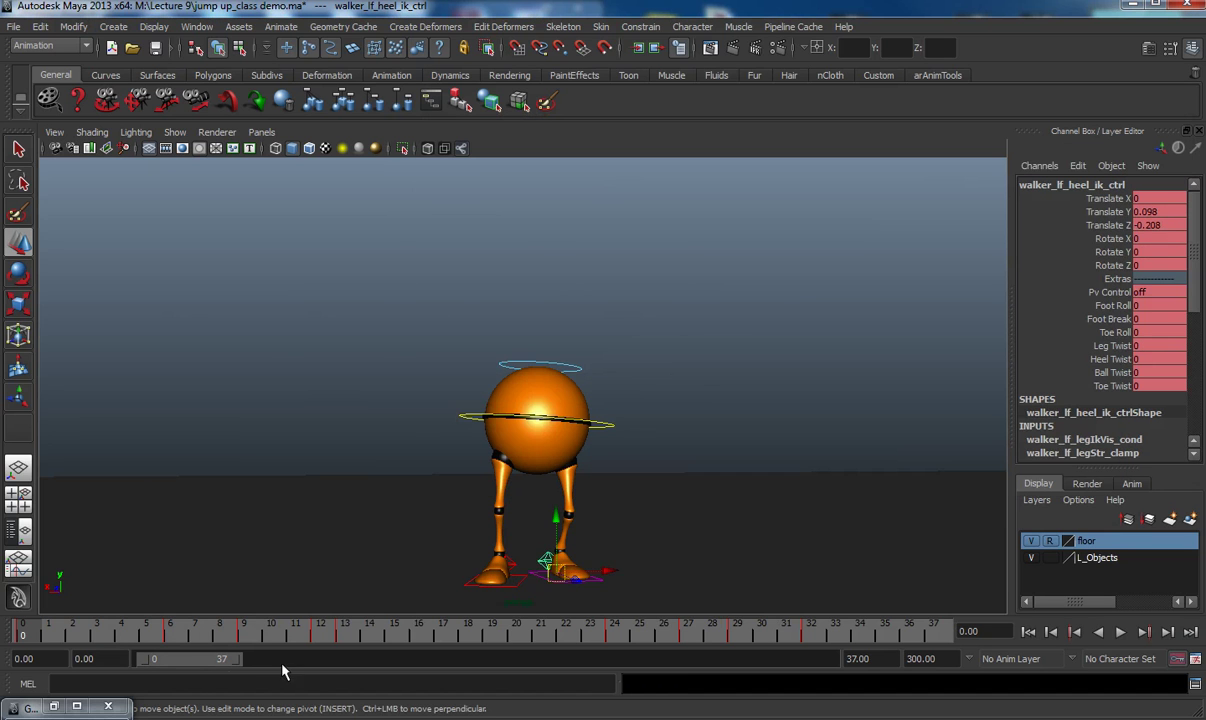
left_click(54, 706)
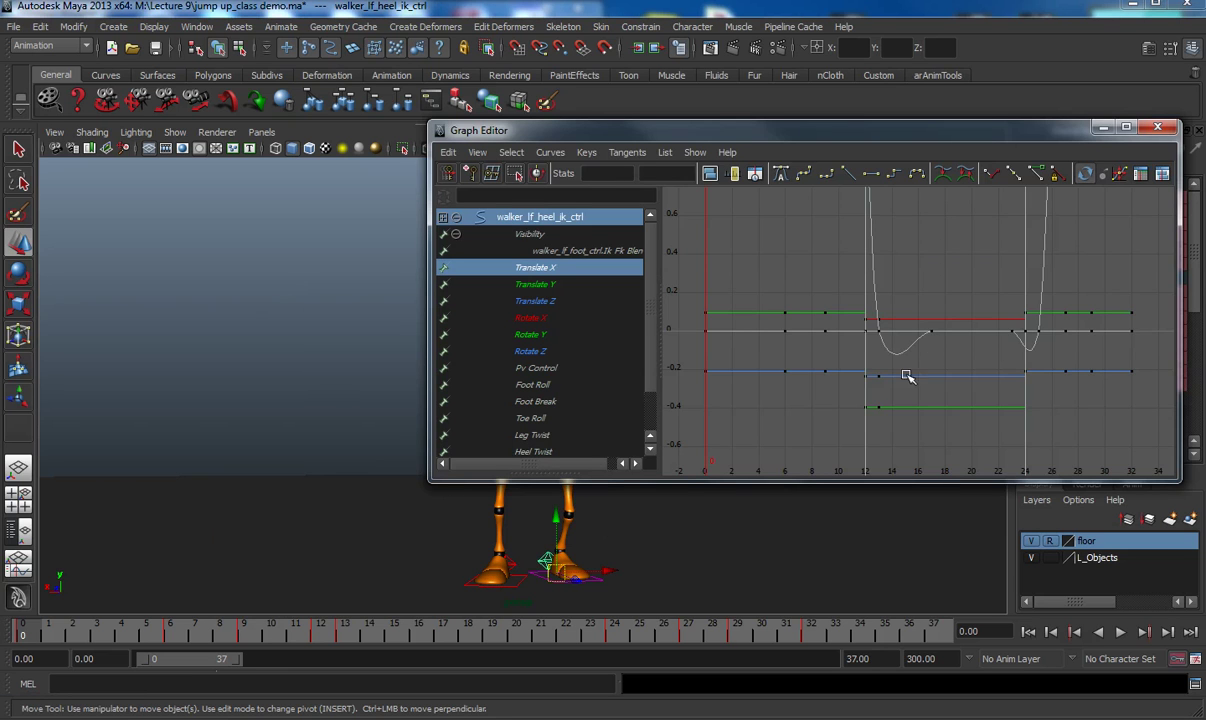
scroll(824, 352, "down", 4)
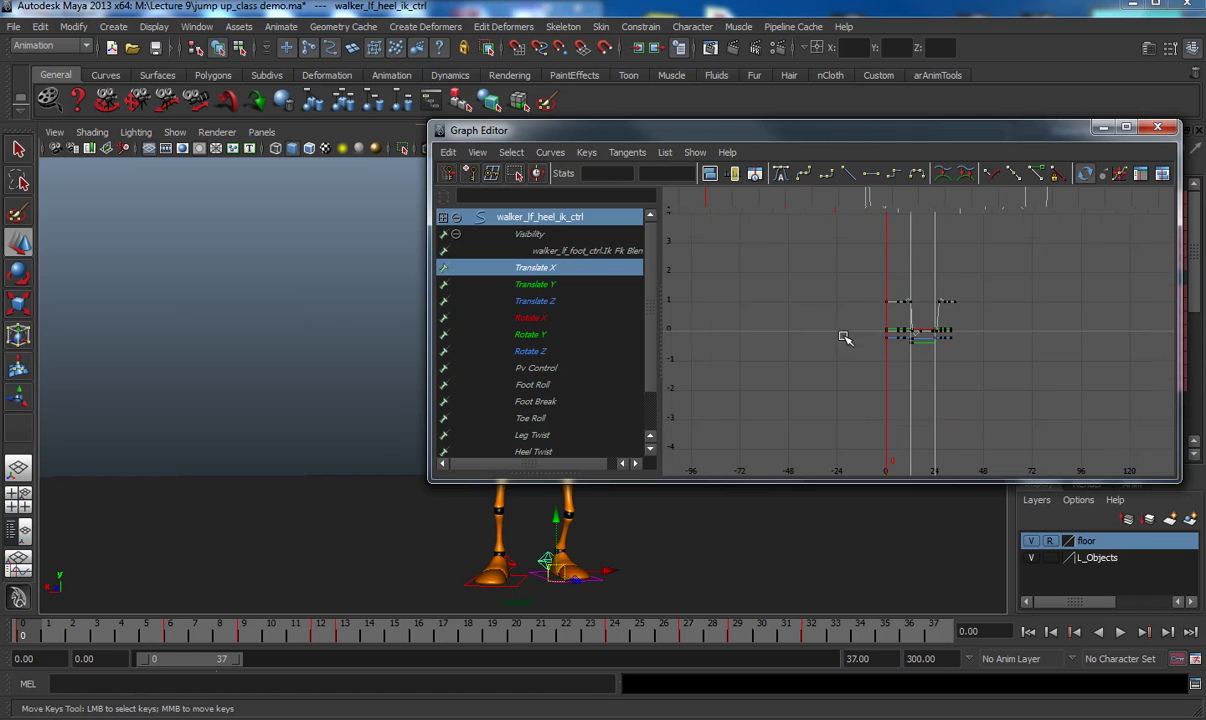
left_click_drag(817, 245, 984, 400)
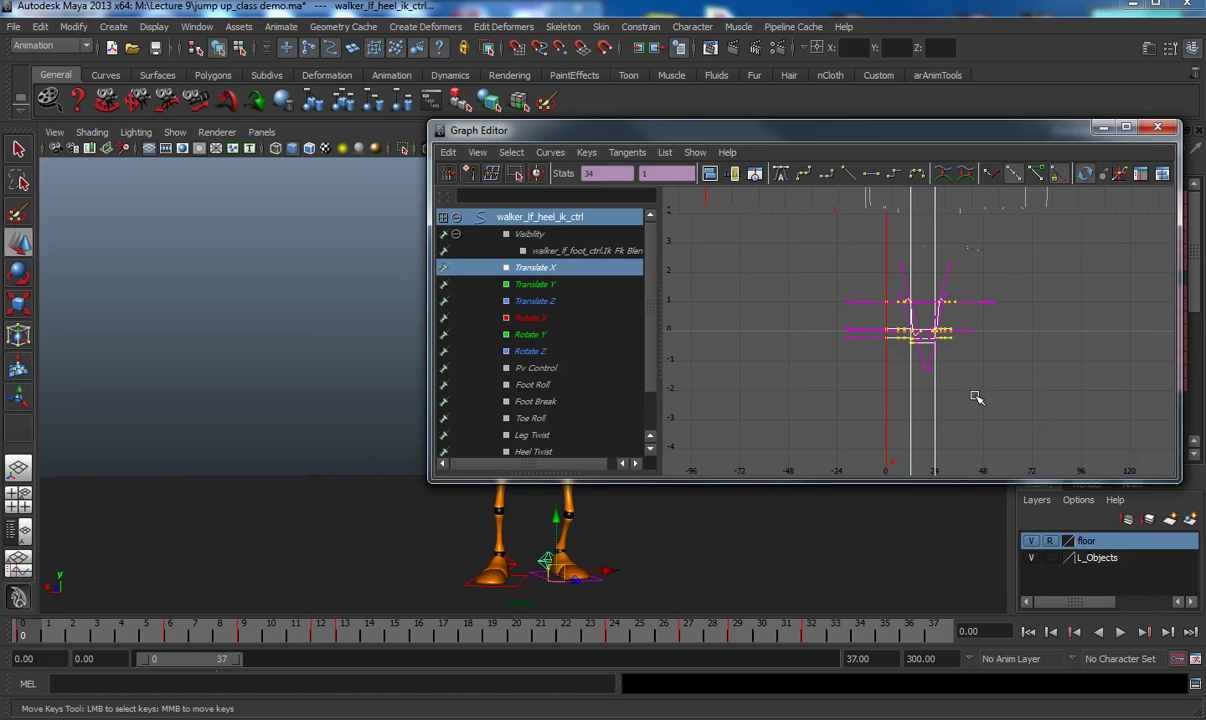
scroll(962, 386, "down", 6)
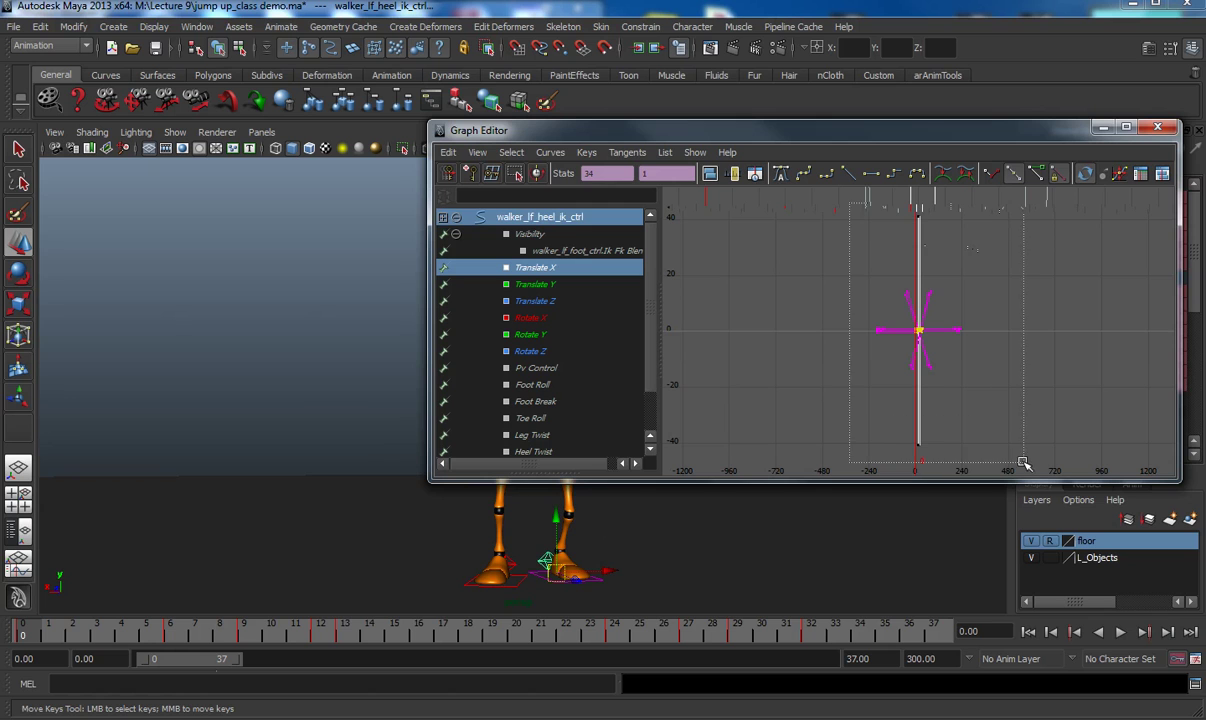
left_click(803, 173)
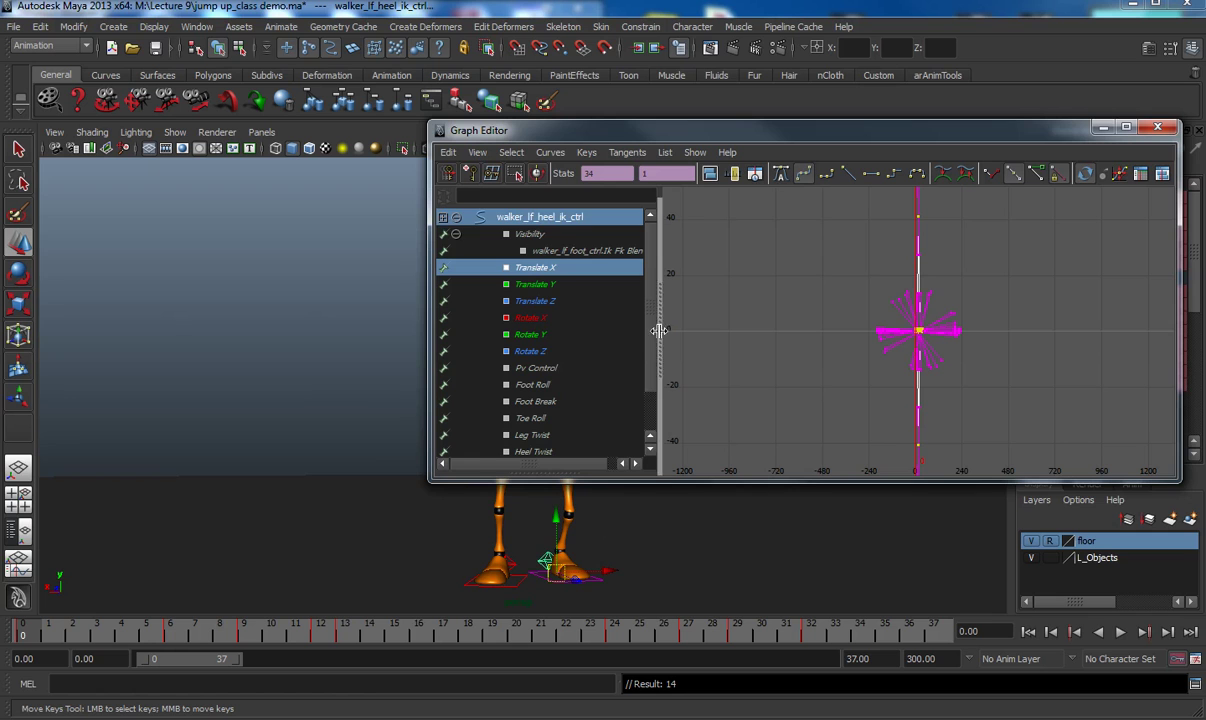
- Flatten the tangents of all keys on the left heel control's Toe Roll curve
scroll(641, 388, "down", 1)
left_click(532, 368)
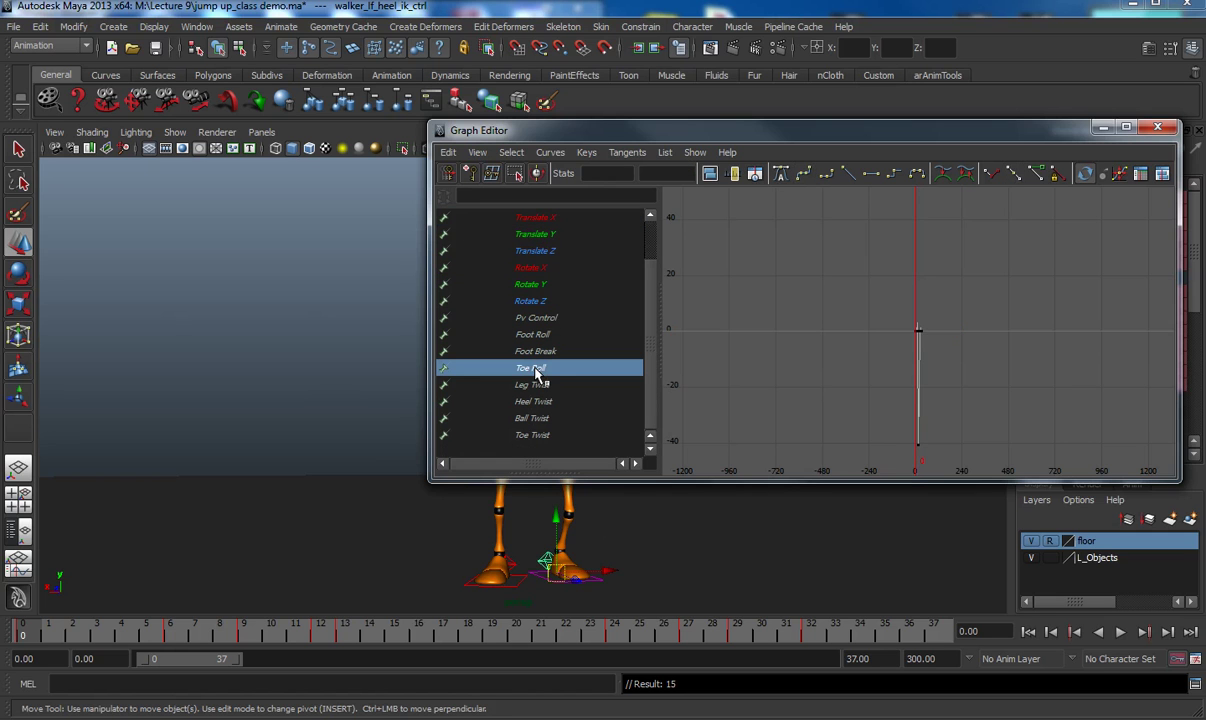
key("f")
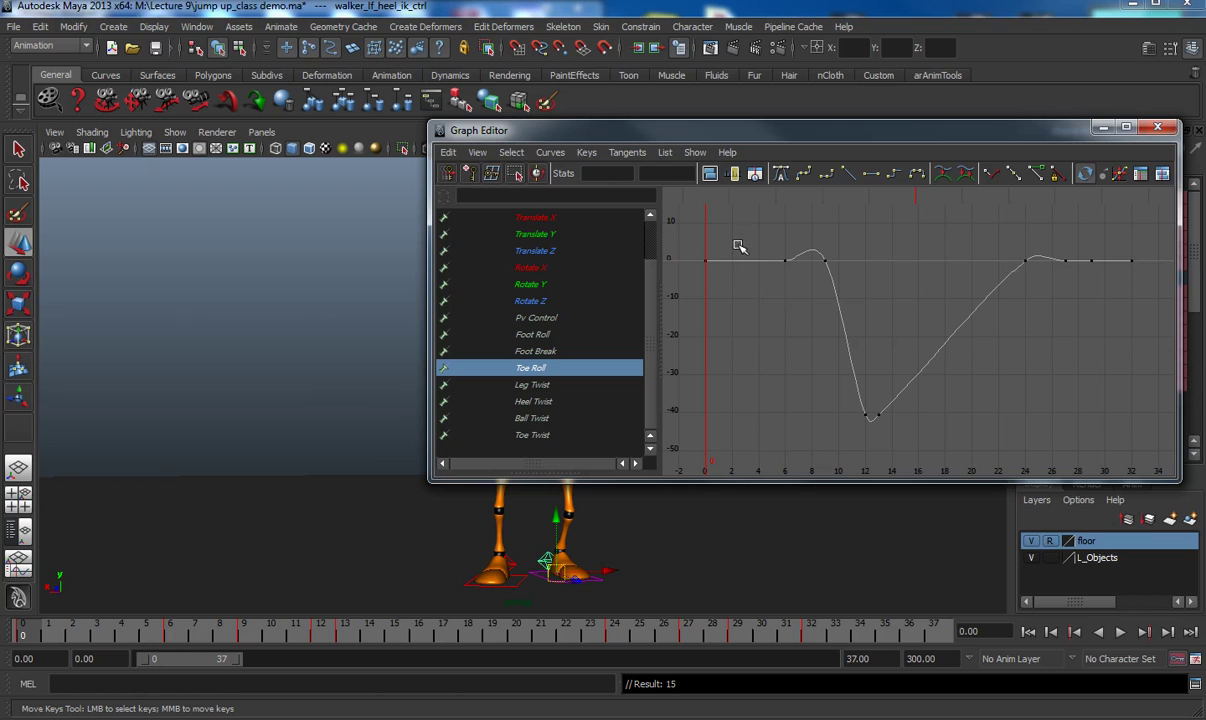
left_click_drag(703, 236, 1150, 458)
left_click(871, 174)
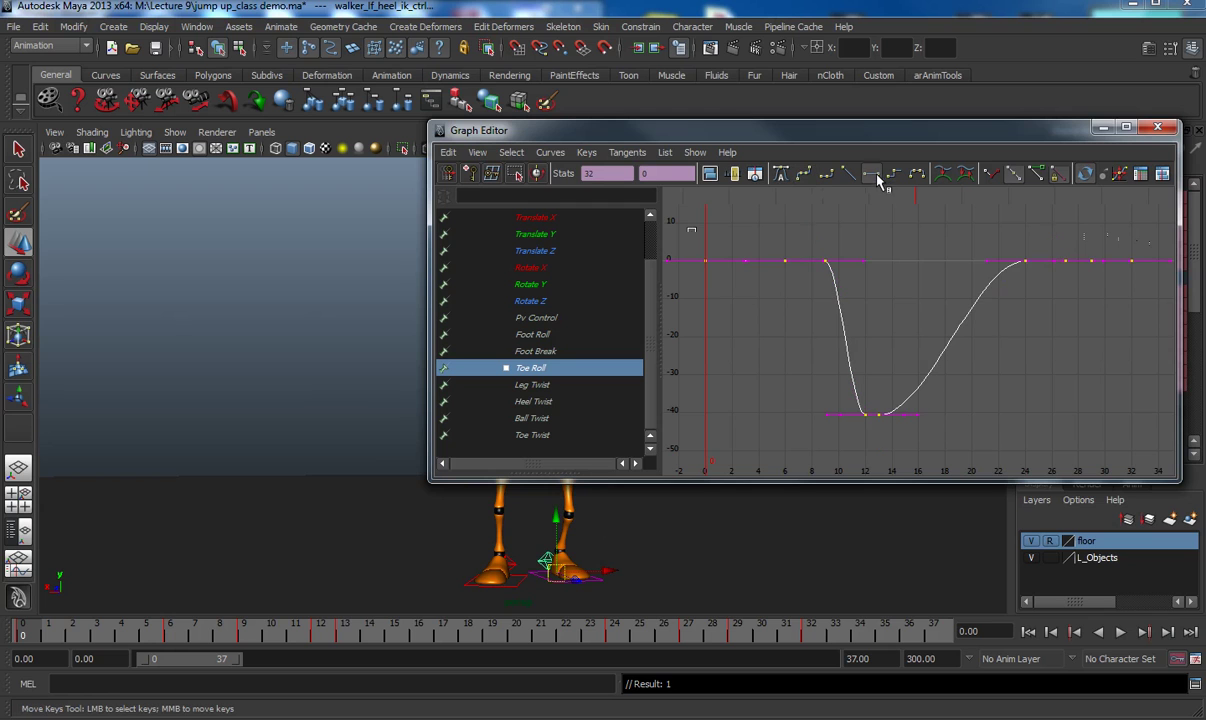
- Flatten the tangents of all keys on the left heel control's Foot Roll curve
left_click(550, 387)
left_click(547, 402)
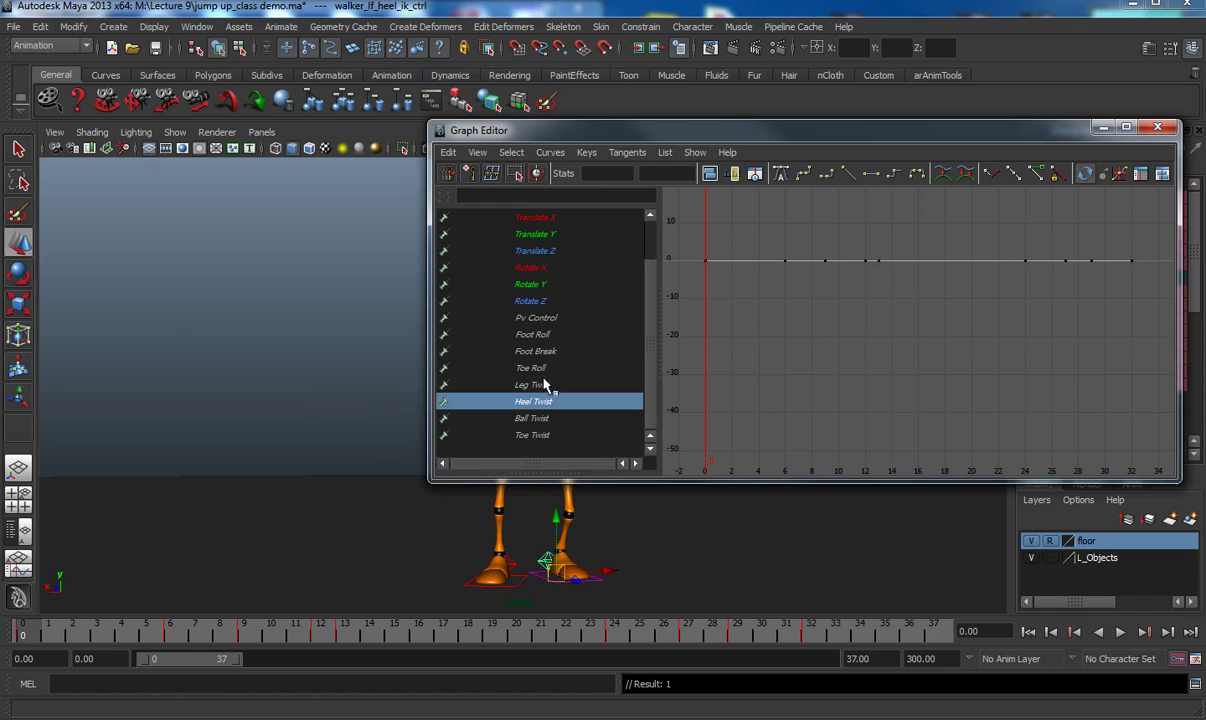
left_click(546, 336)
key("a")
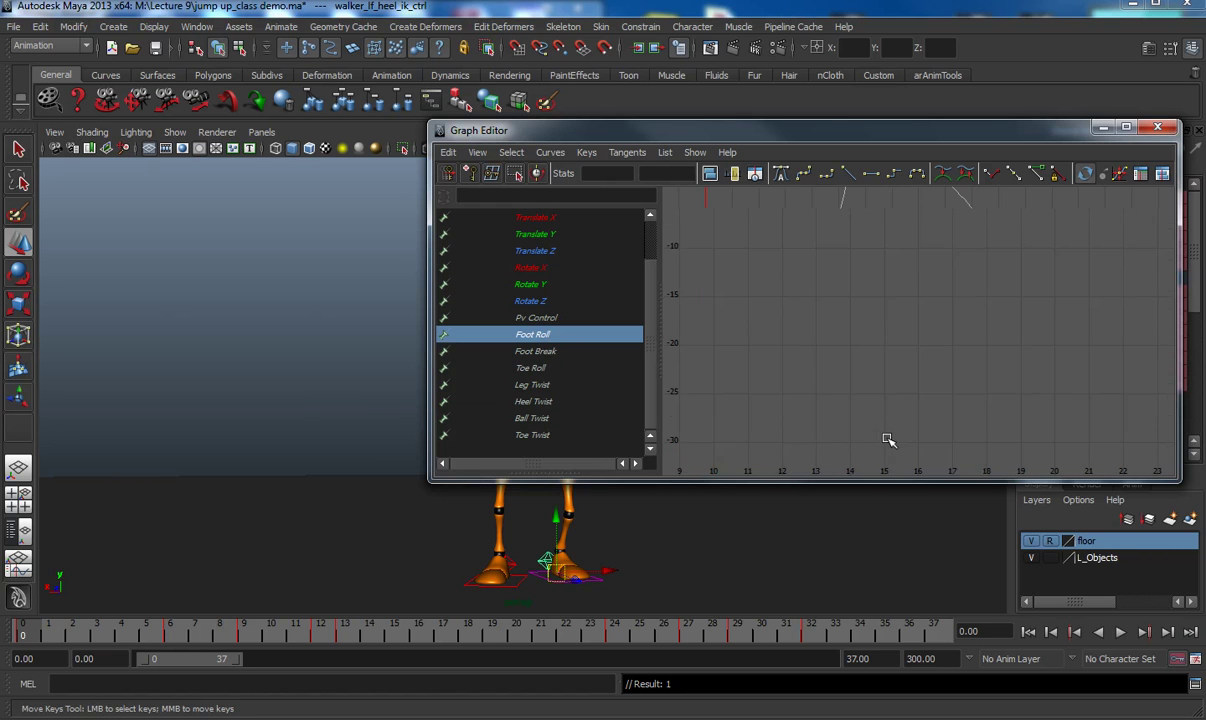
left_click_drag(826, 240, 1015, 365)
left_click(871, 173)
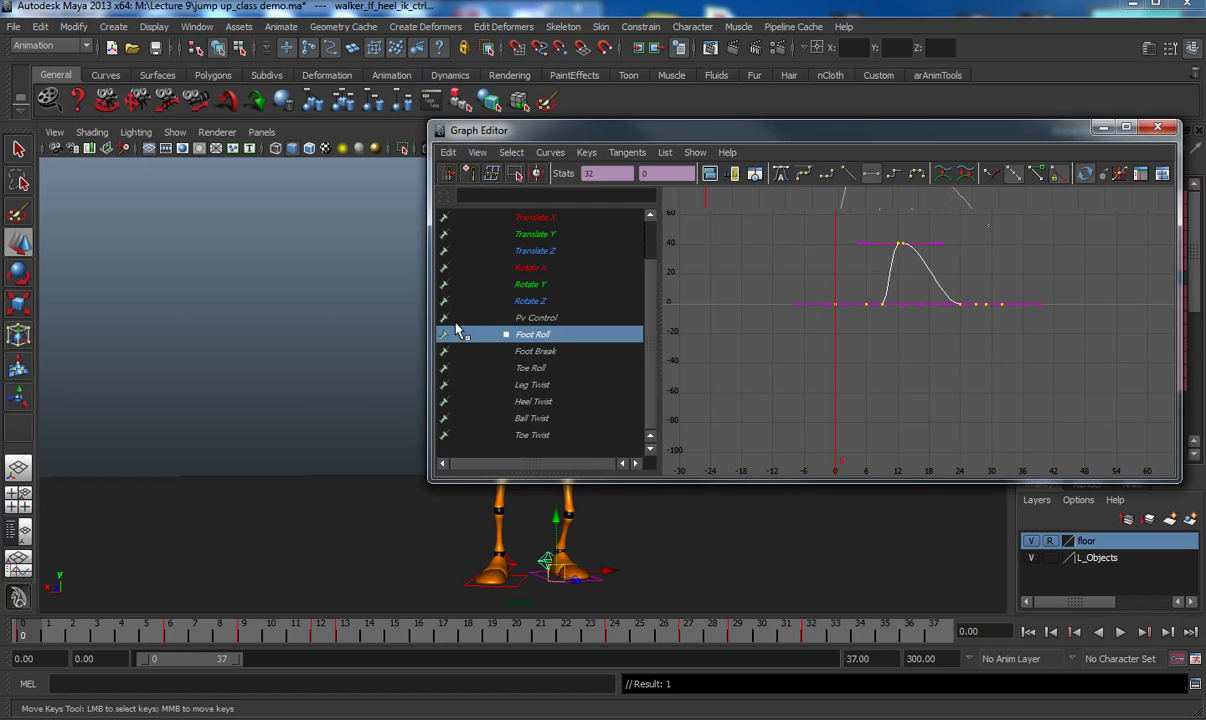
- Check the left heel control's Pv Control and rotation curves, and flatten its Translate Y keys from frame 6 to 27
left_click(541, 318)
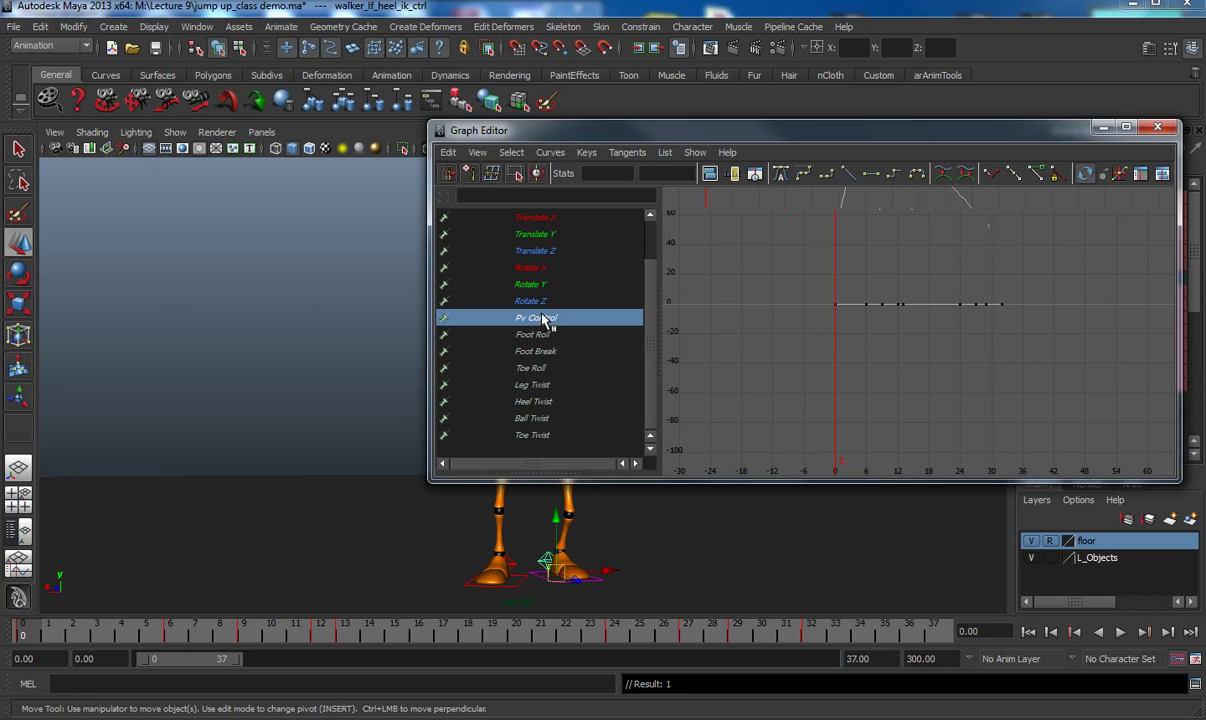
left_click(541, 301)
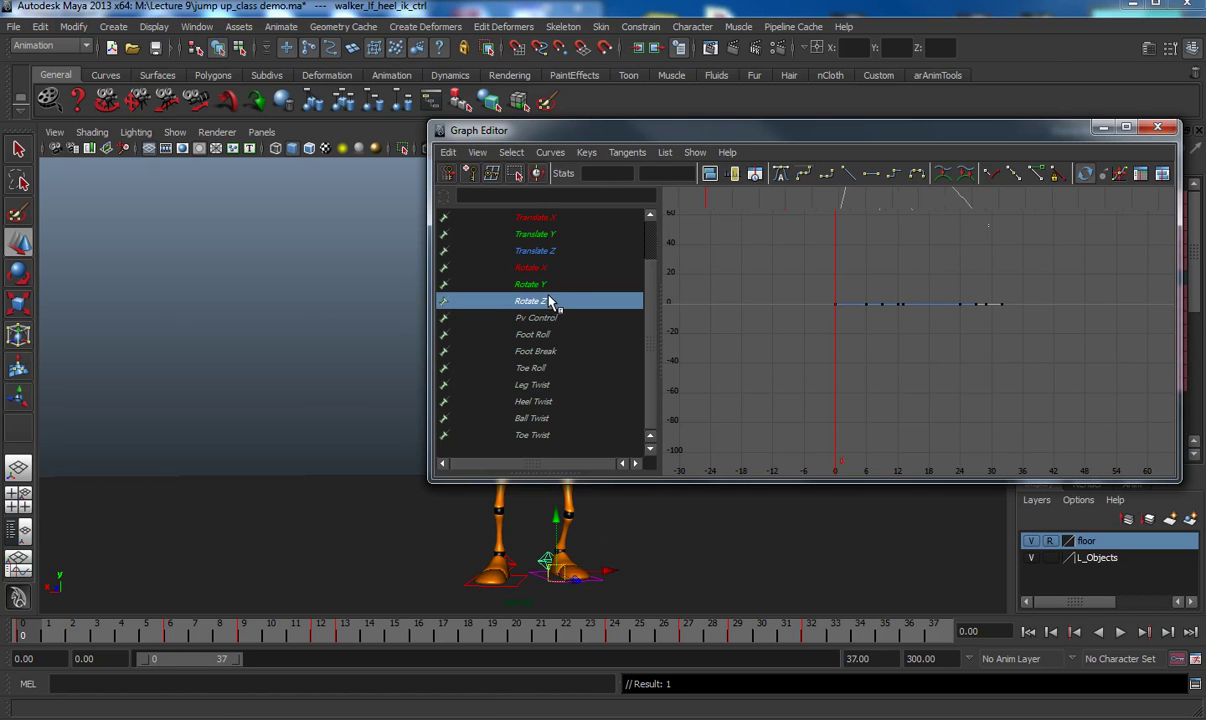
key("f")
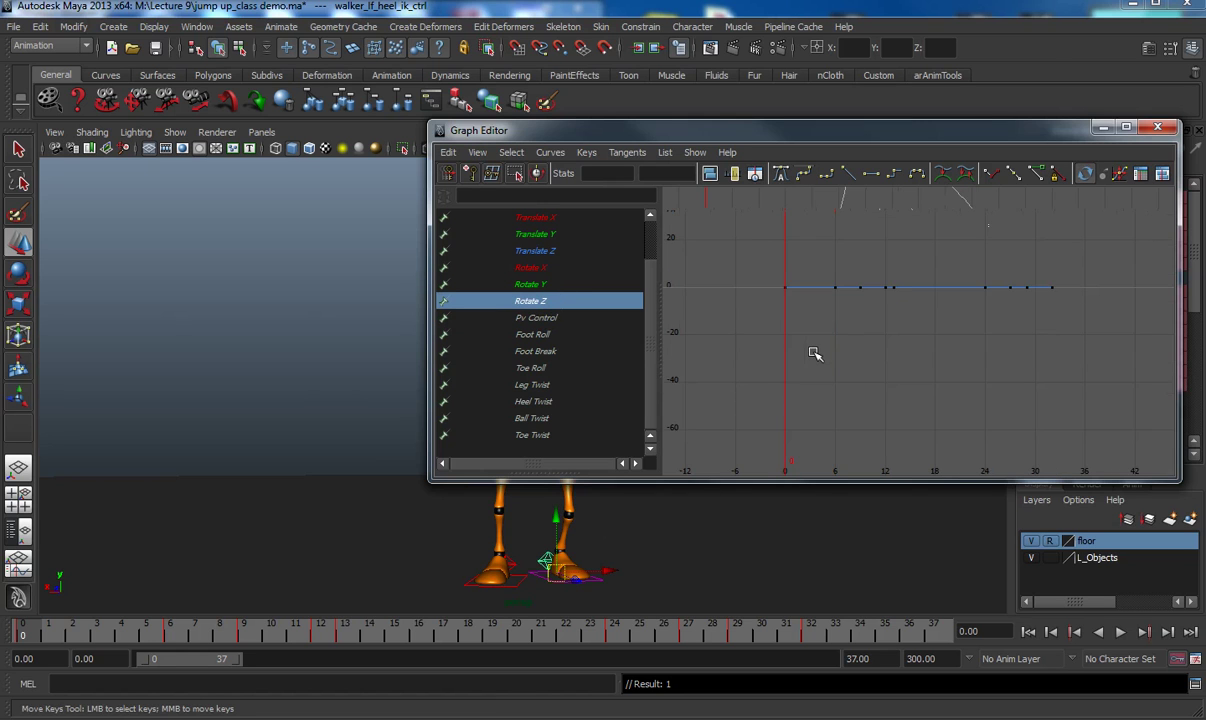
left_click(537, 284)
left_click(537, 266)
left_click(541, 240)
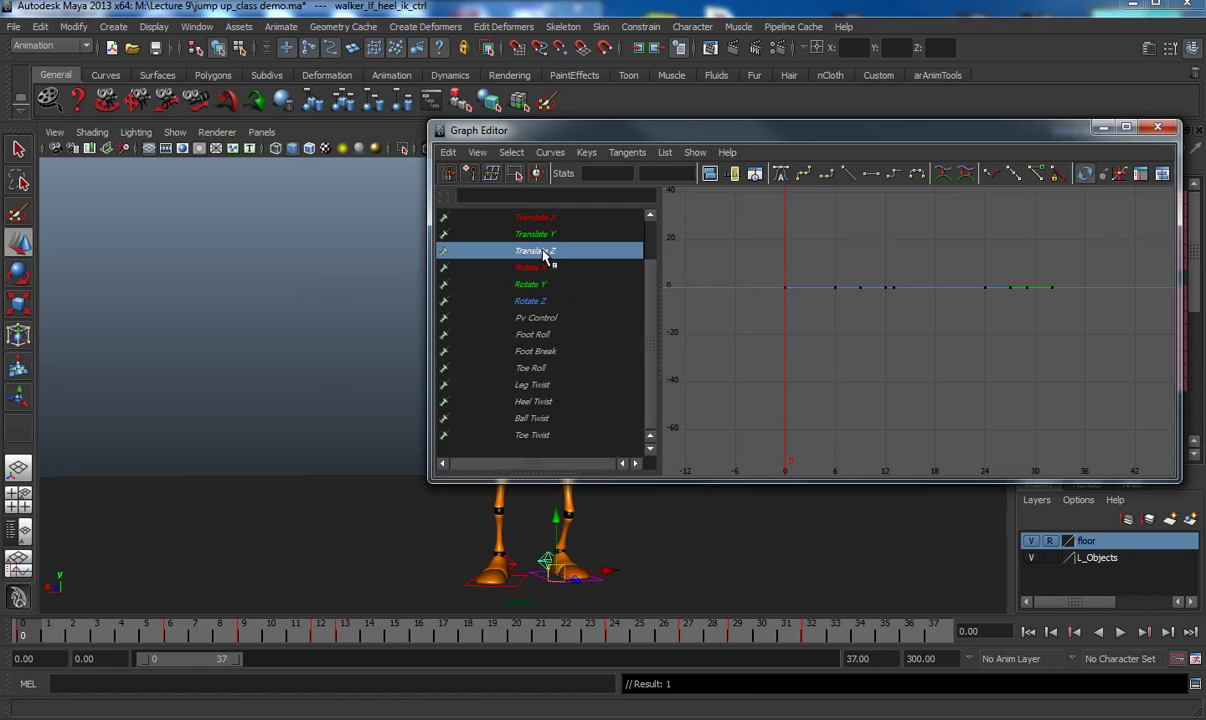
left_click(542, 236)
left_click_drag(722, 252, 1047, 365)
key("f")
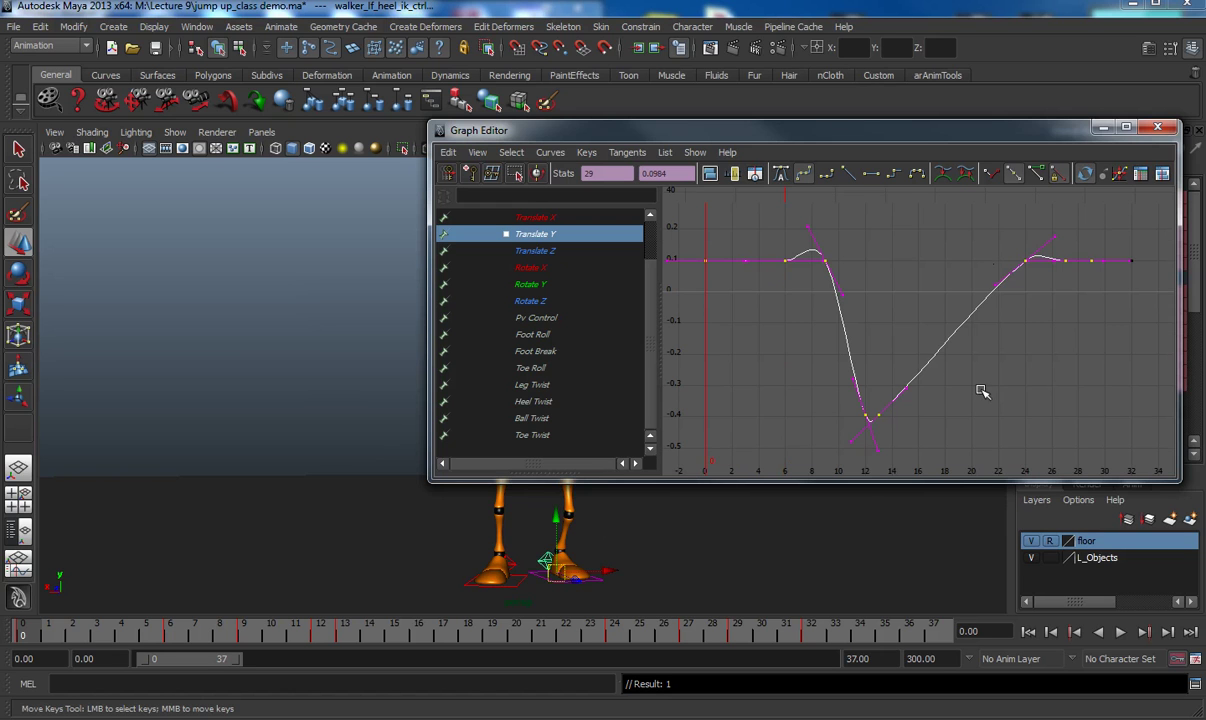
left_click_drag(748, 222, 1071, 455)
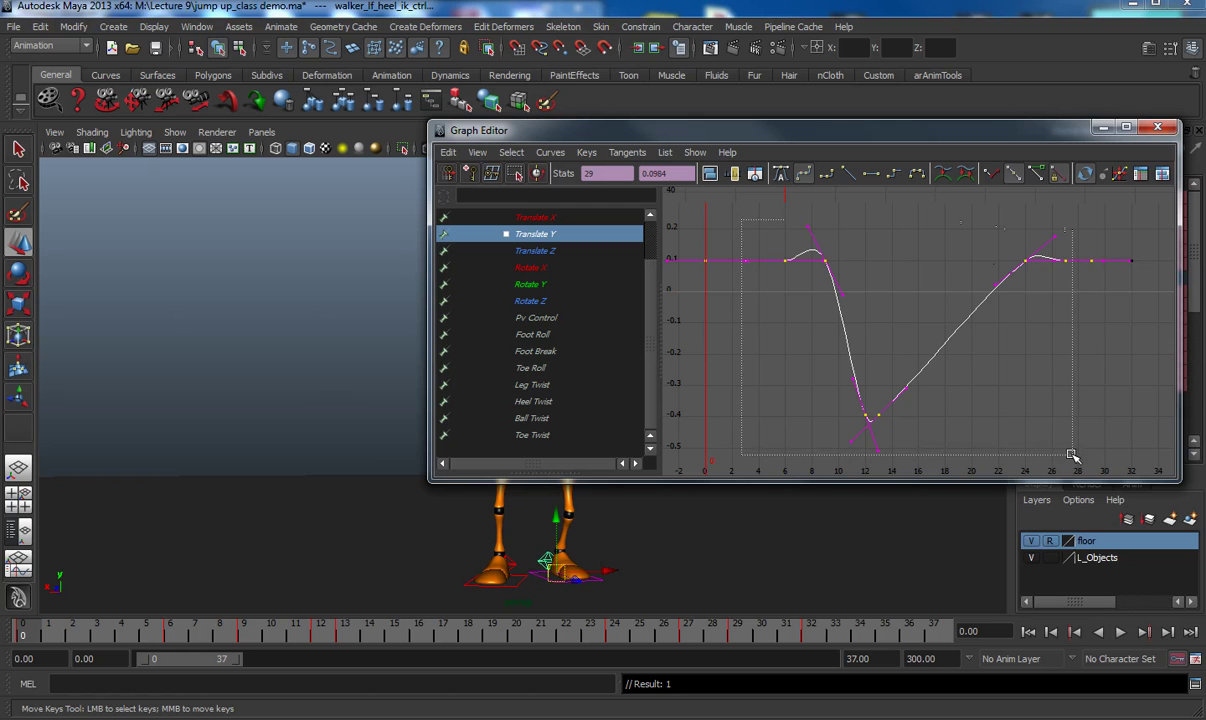
left_click(871, 175)
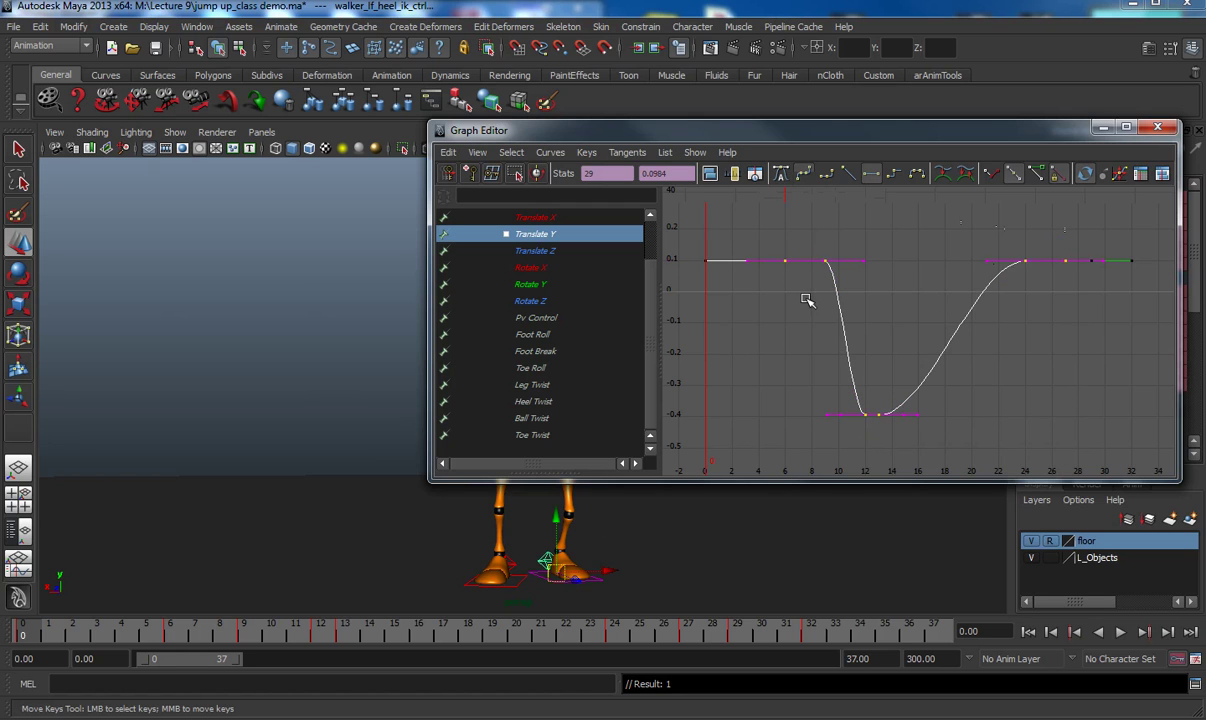
- Flatten the left heel control's Translate X keys from frame 6 to 29
left_click(545, 219)
left_click_drag(765, 241, 1100, 352)
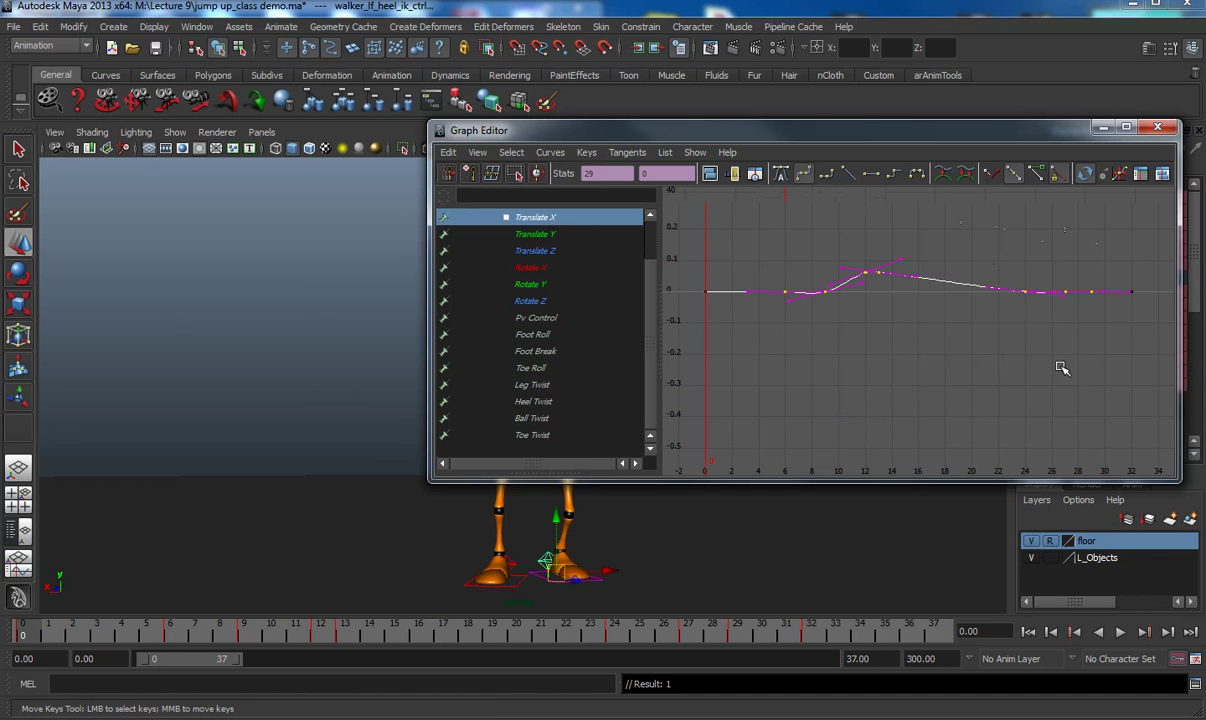
left_click(872, 176)
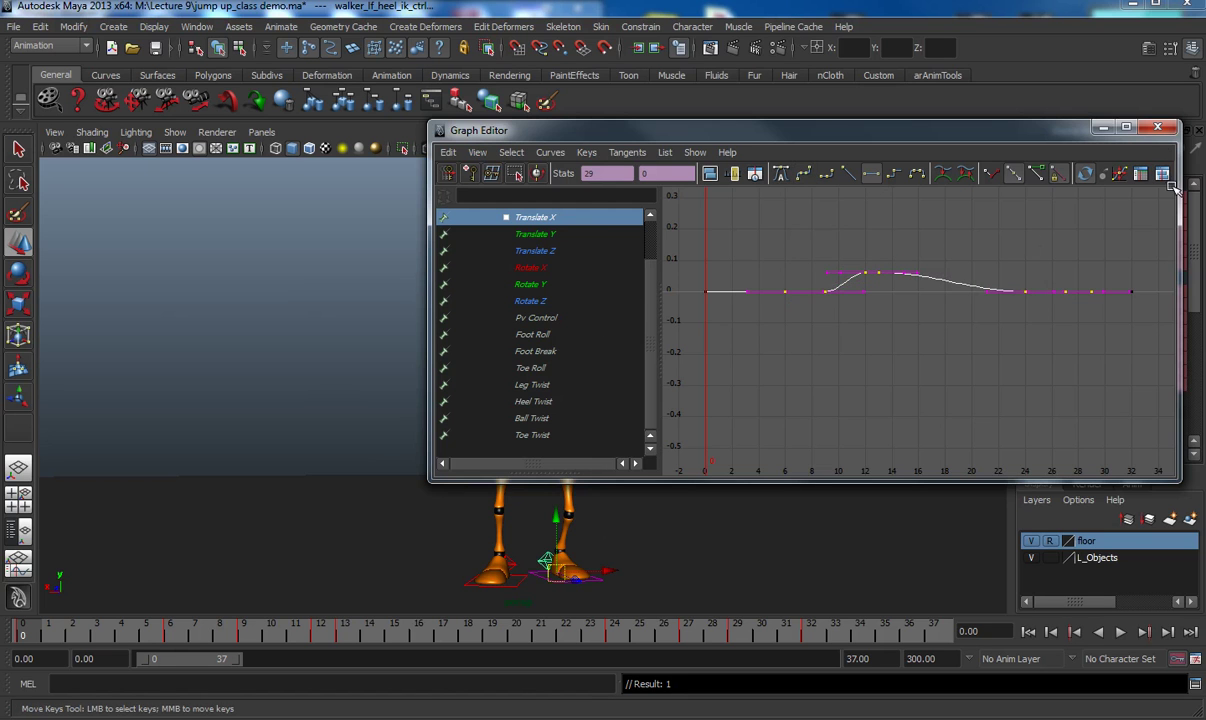
- Play the jump animation in the viewport to review the leg motion, and stop playback at frame 22
left_click(1103, 127)
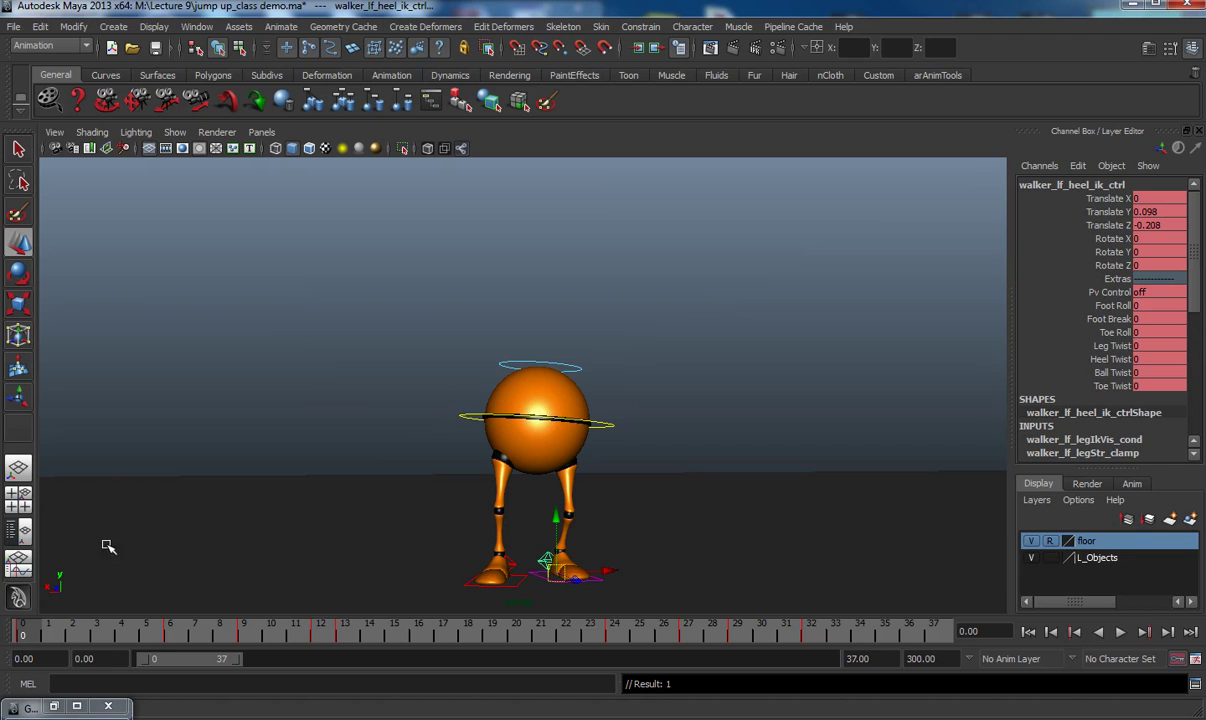
key("alt+v")
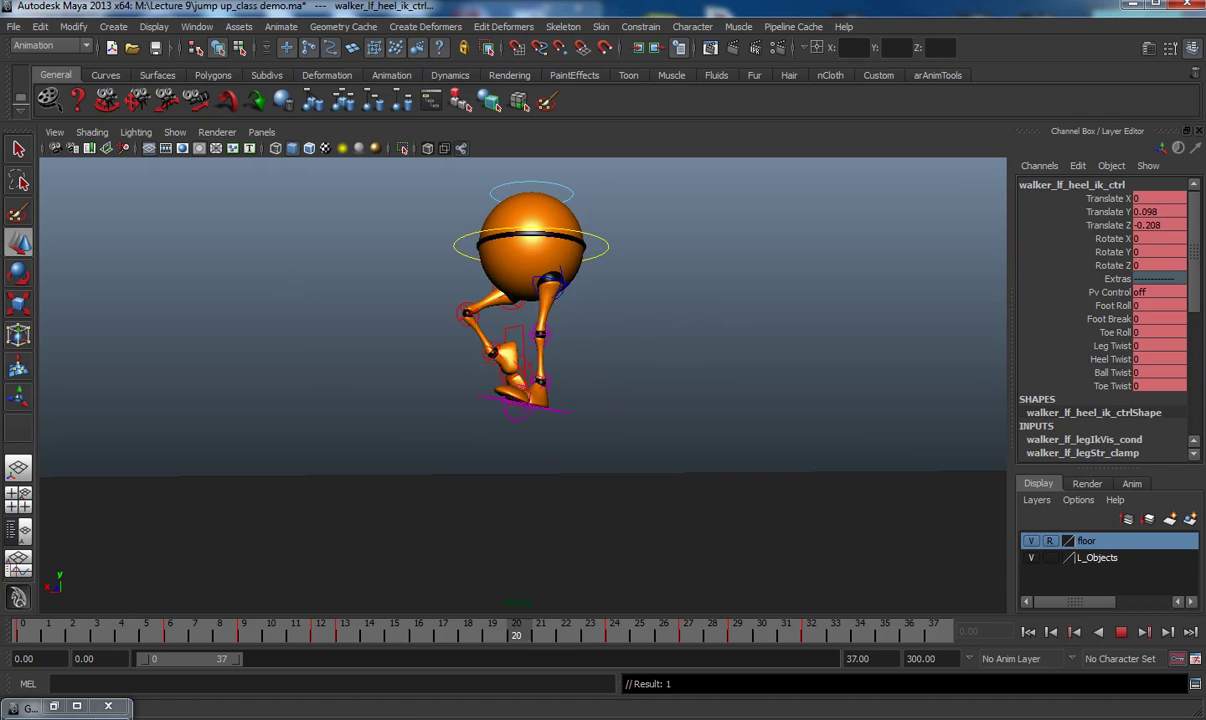
key("Escape")
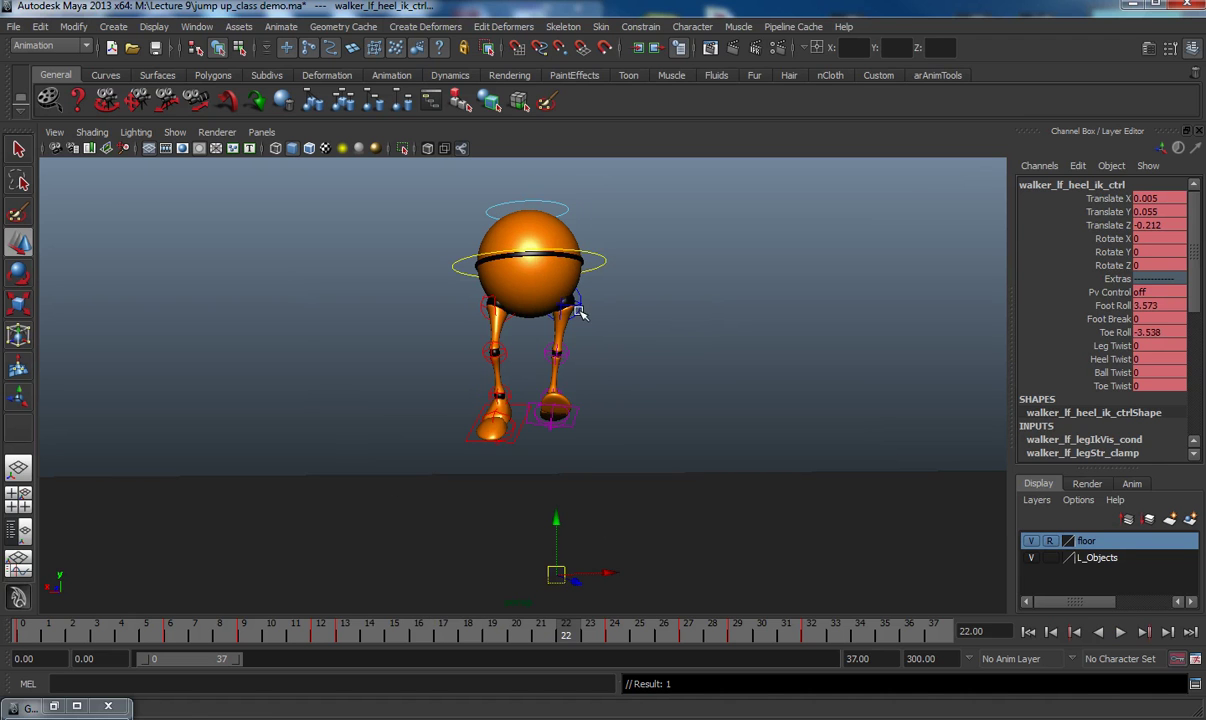
- Flatten the right upper leg FK control's Rotate X keys at frames 12, 13, 20, 23, 24 and 27
left_click(463, 303)
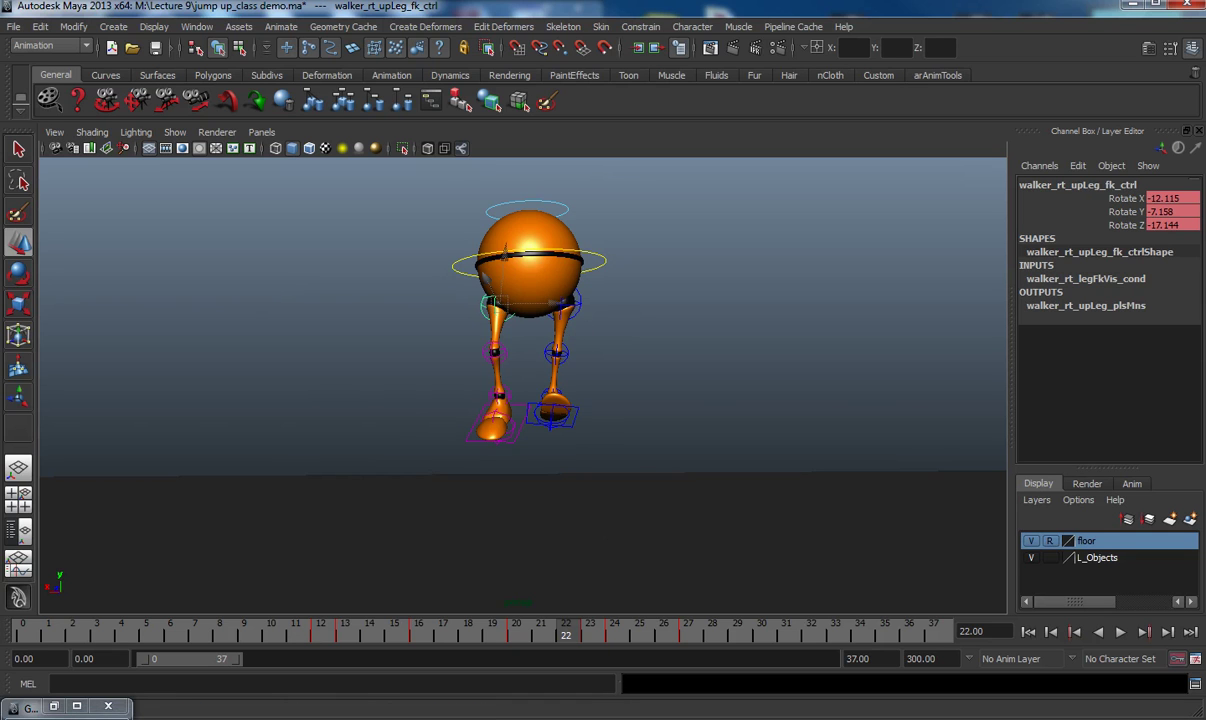
left_click(54, 707)
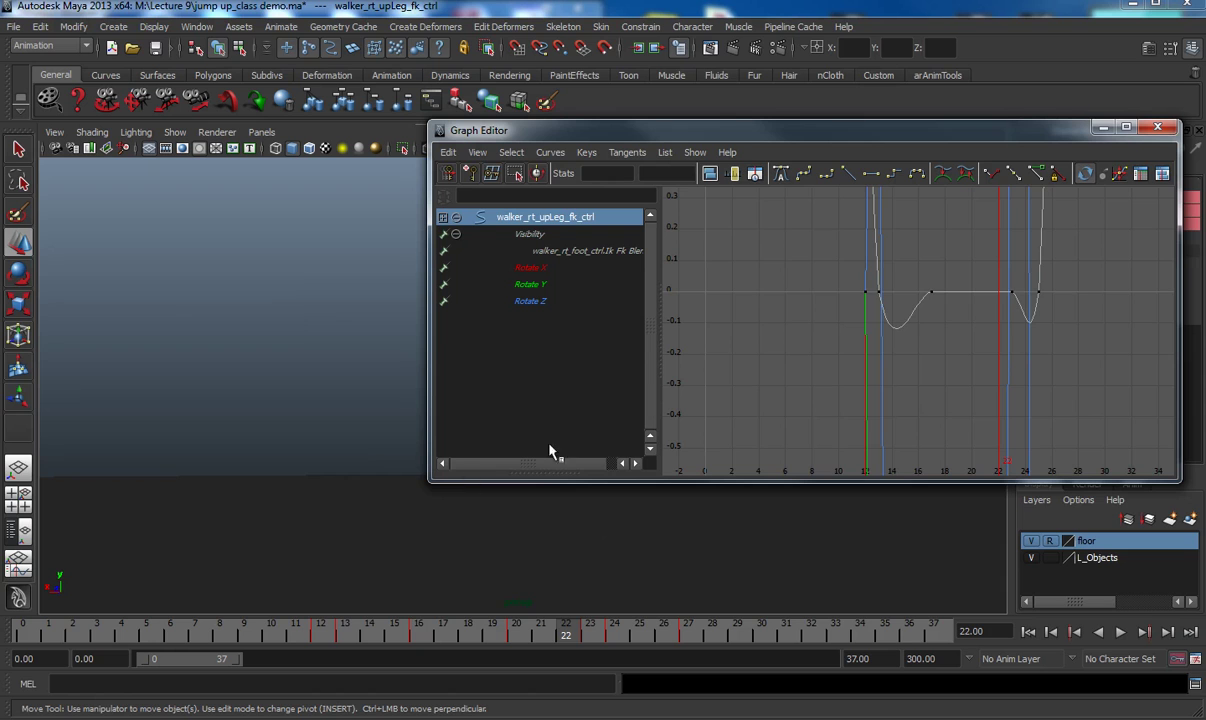
key("f")
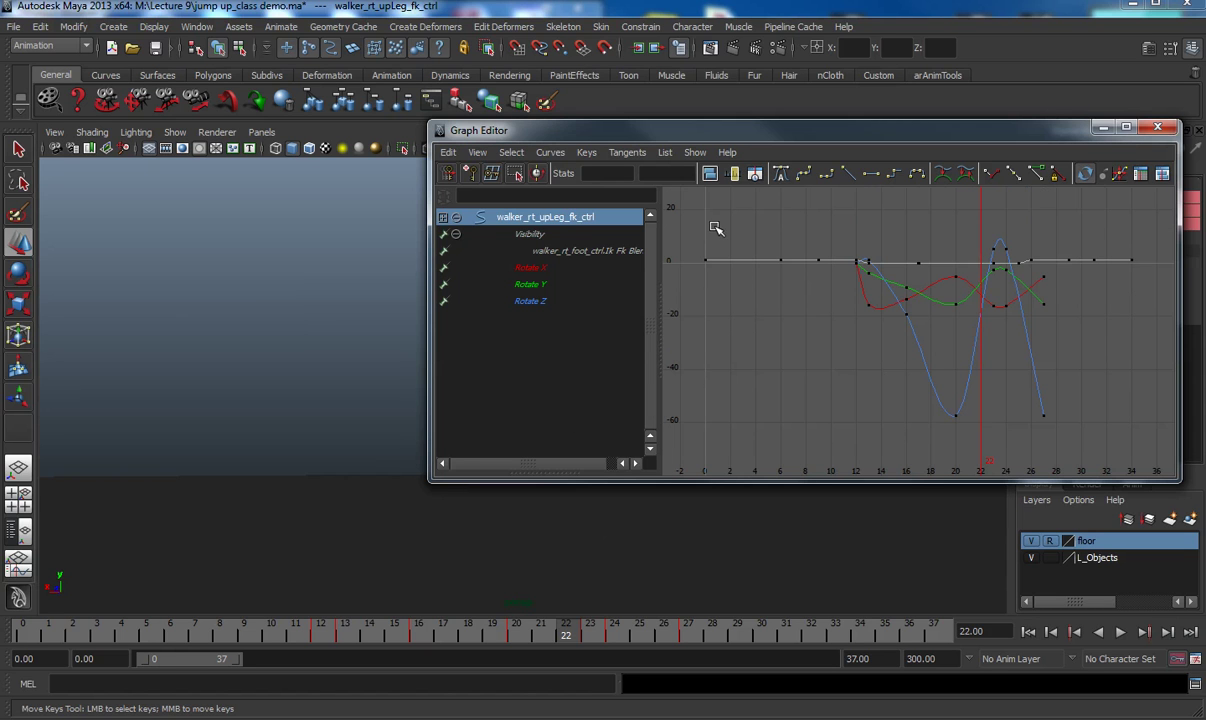
left_click(537, 267)
left_click_drag(836, 249, 1086, 380)
key("f")
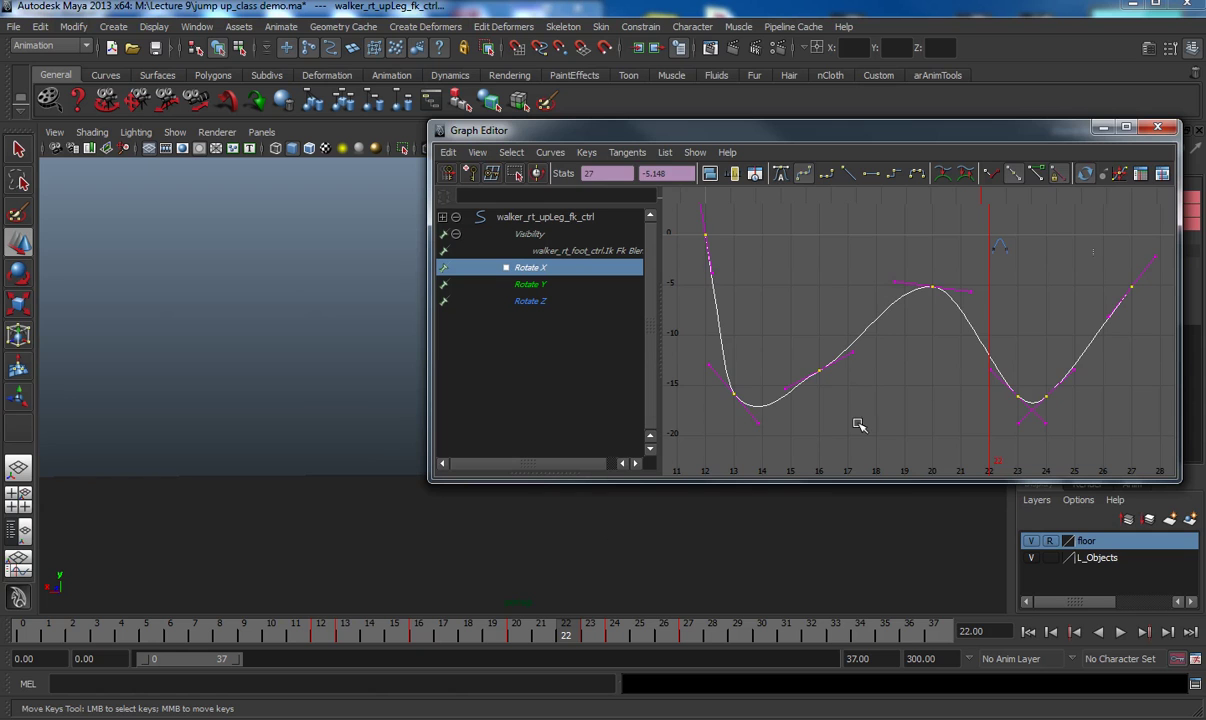
left_click(800, 303)
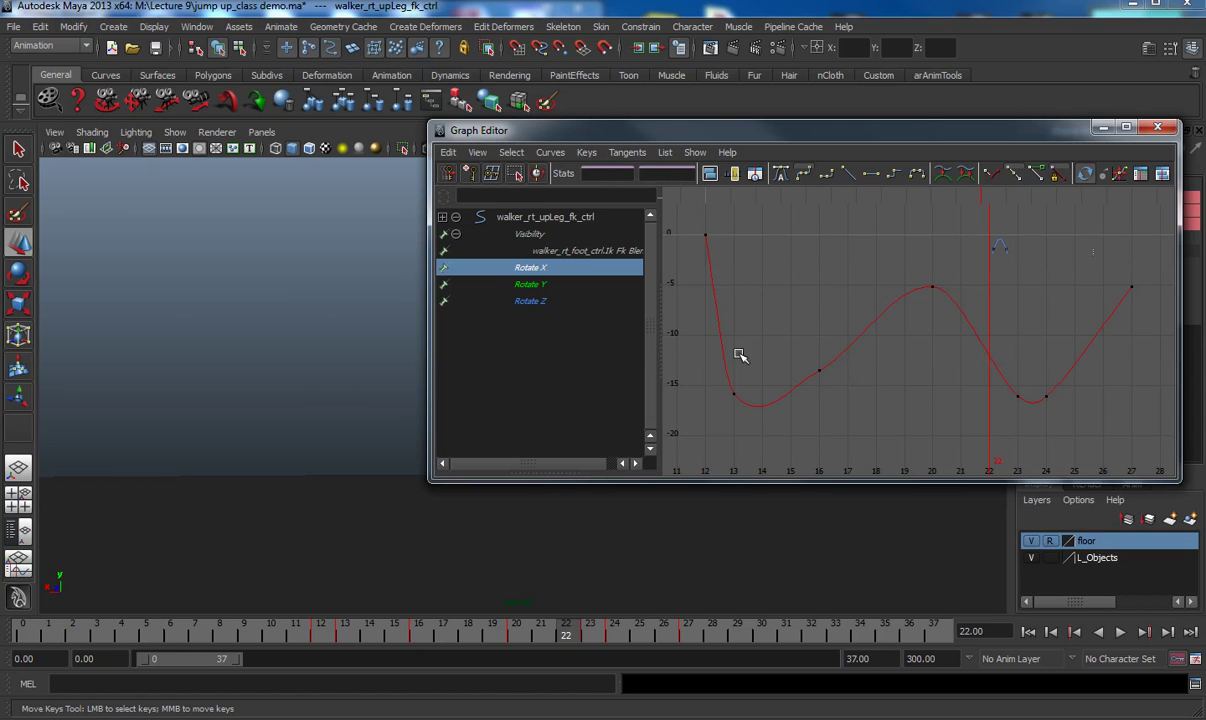
left_click_drag(693, 220, 805, 423)
left_click_drag(902, 268, 964, 304, "shift")
left_click_drag(1075, 416, 1000, 378, "shift")
left_click_drag(1071, 261, 1140, 305, "shift")
left_click(872, 174)
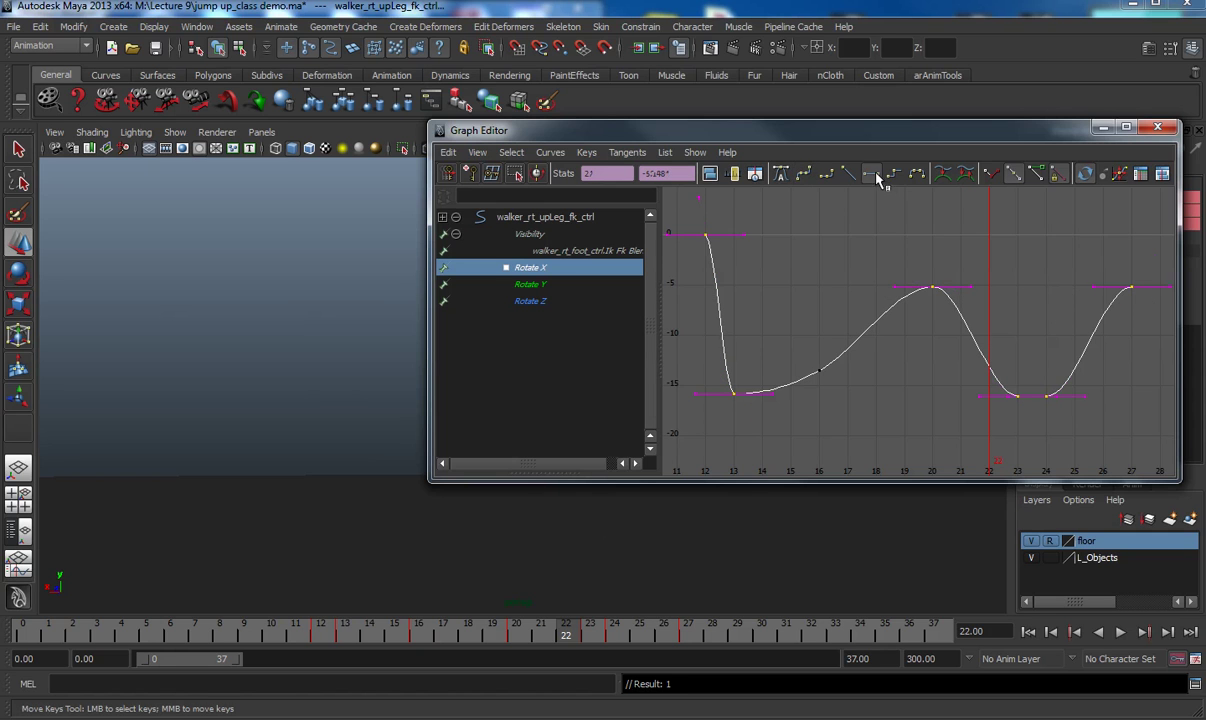
- Flatten the right upper leg FK control's Rotate Y keys at frames 12, 20, 23, 24 and 27
left_click(520, 287)
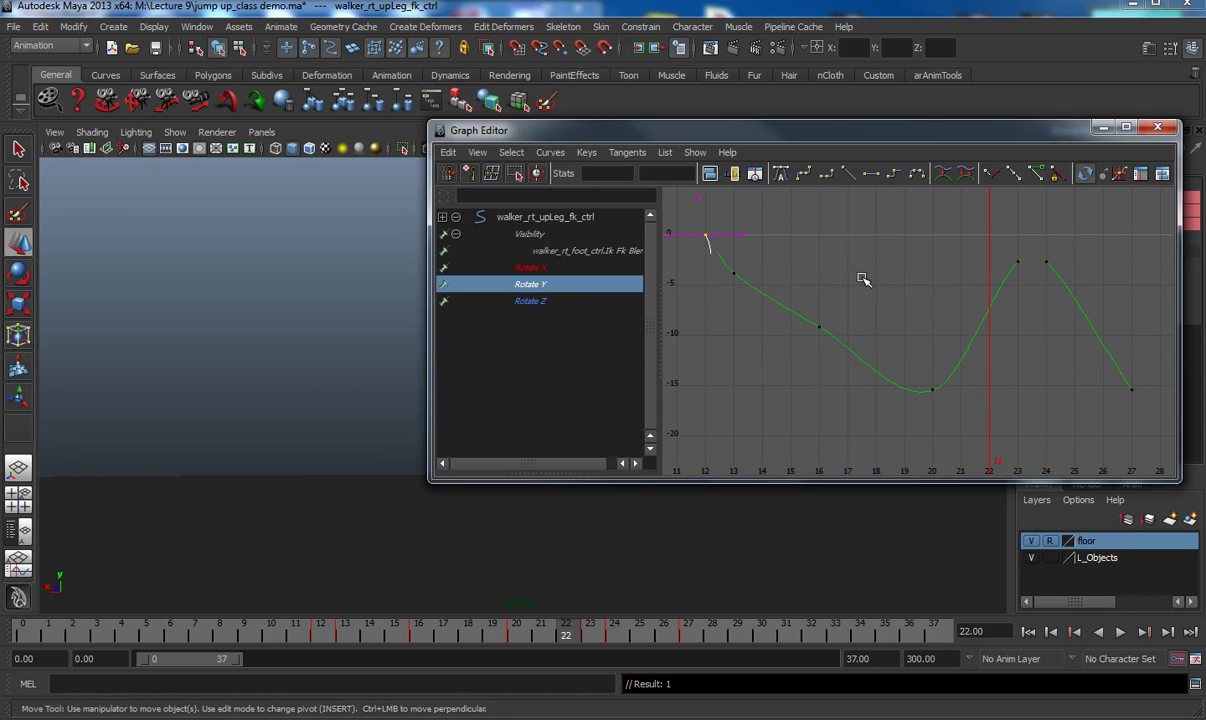
left_click_drag(696, 222, 1061, 268)
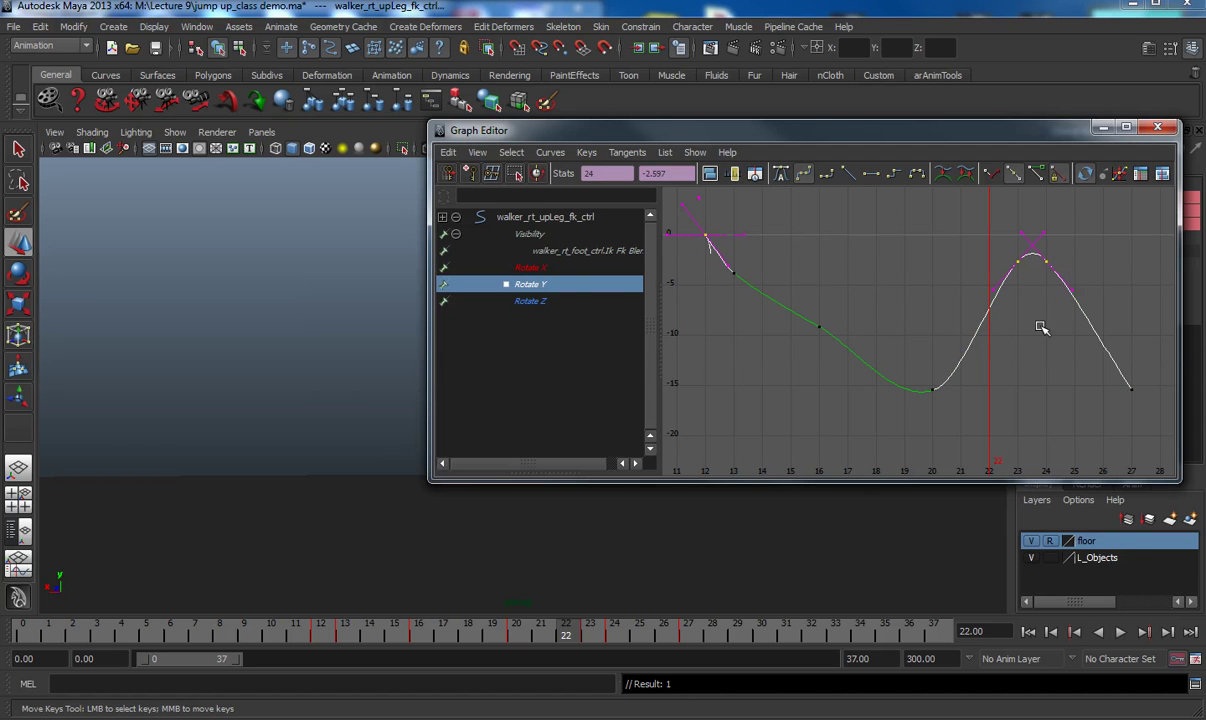
left_click_drag(873, 354, 872, 352, "shift")
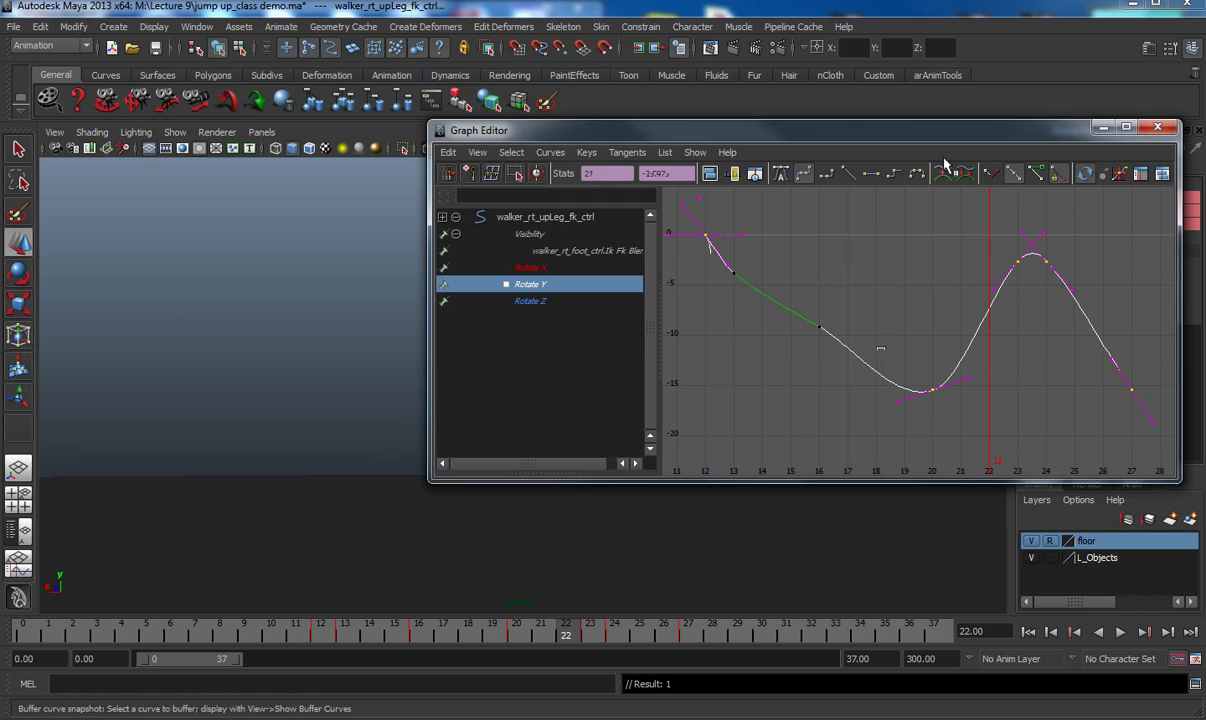
left_click(871, 173)
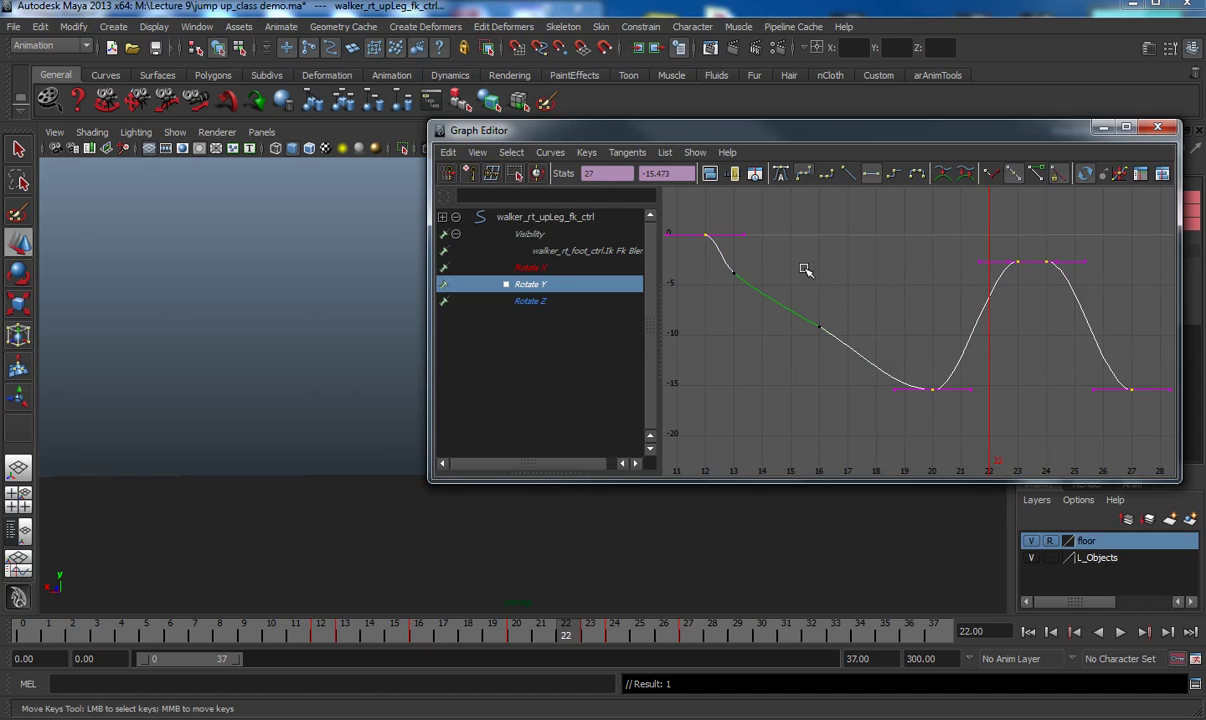
left_click(741, 243)
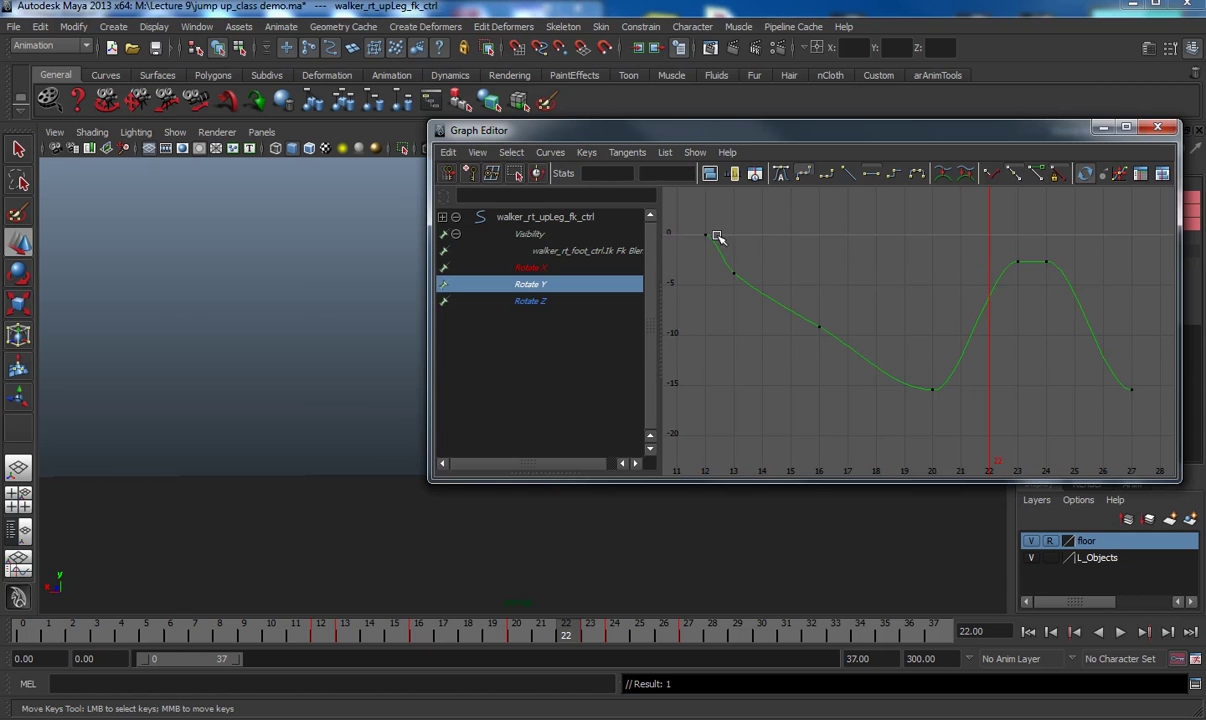
- Adjust the right upper leg FK control's Rotate Y curve by angling the outgoing tangent at frame 12 and incoming tangent at frame 27
left_click_drag(698, 226, 736, 254)
left_click(742, 235)
left_click_drag(728, 208, 772, 249)
middle_click_drag(748, 233, 729, 267)
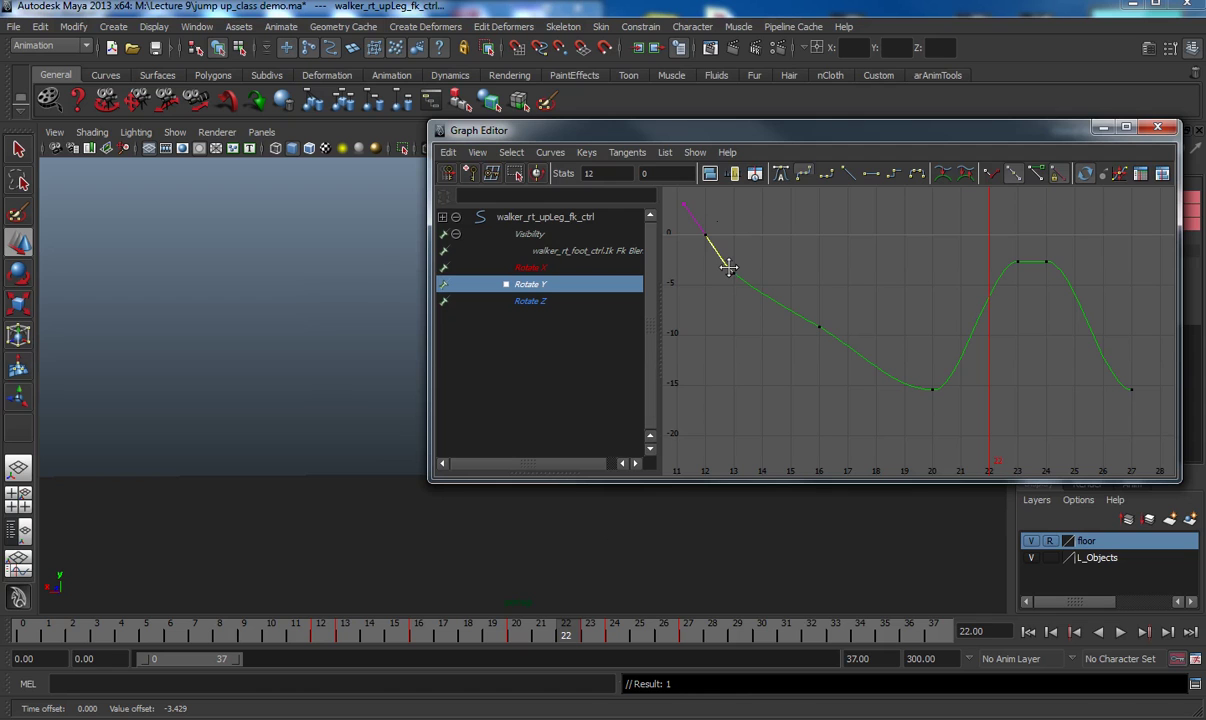
left_click_drag(1143, 414, 1115, 378)
left_click(1092, 389)
middle_click_drag(1094, 390, 1097, 350)
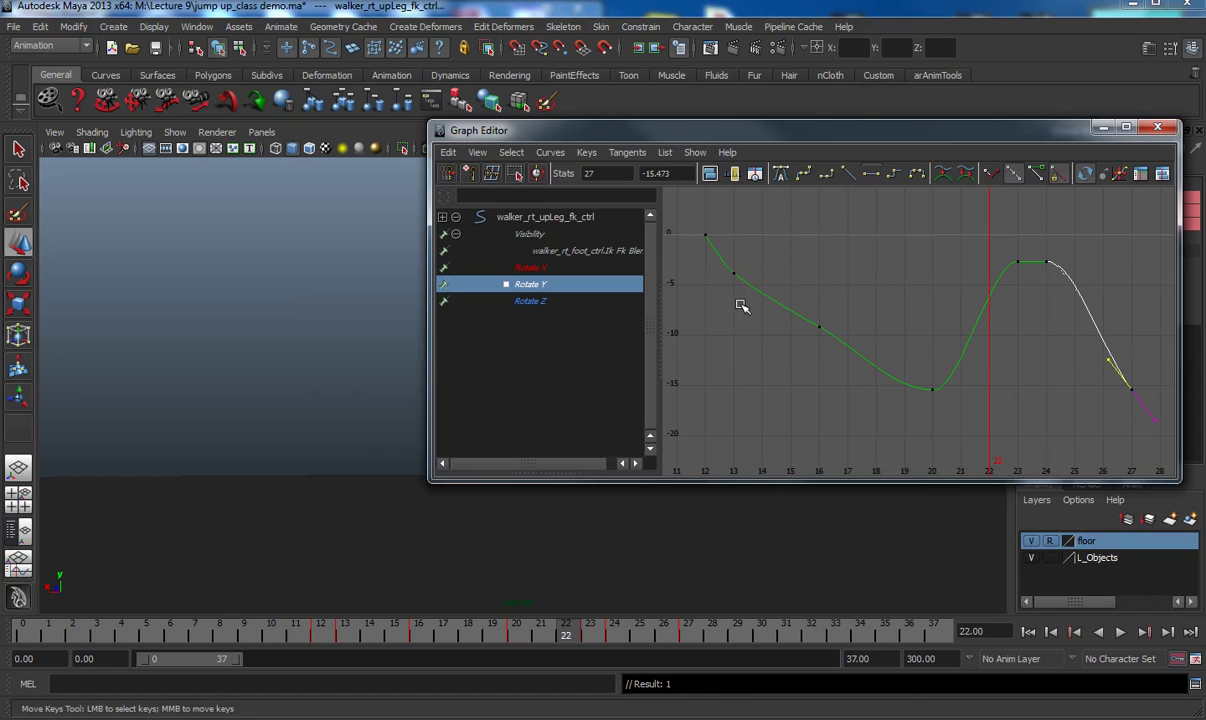
- Lower the right upper leg FK control's Rotate Y key at frame 16 to about -11
left_click_drag(721, 264, 737, 281)
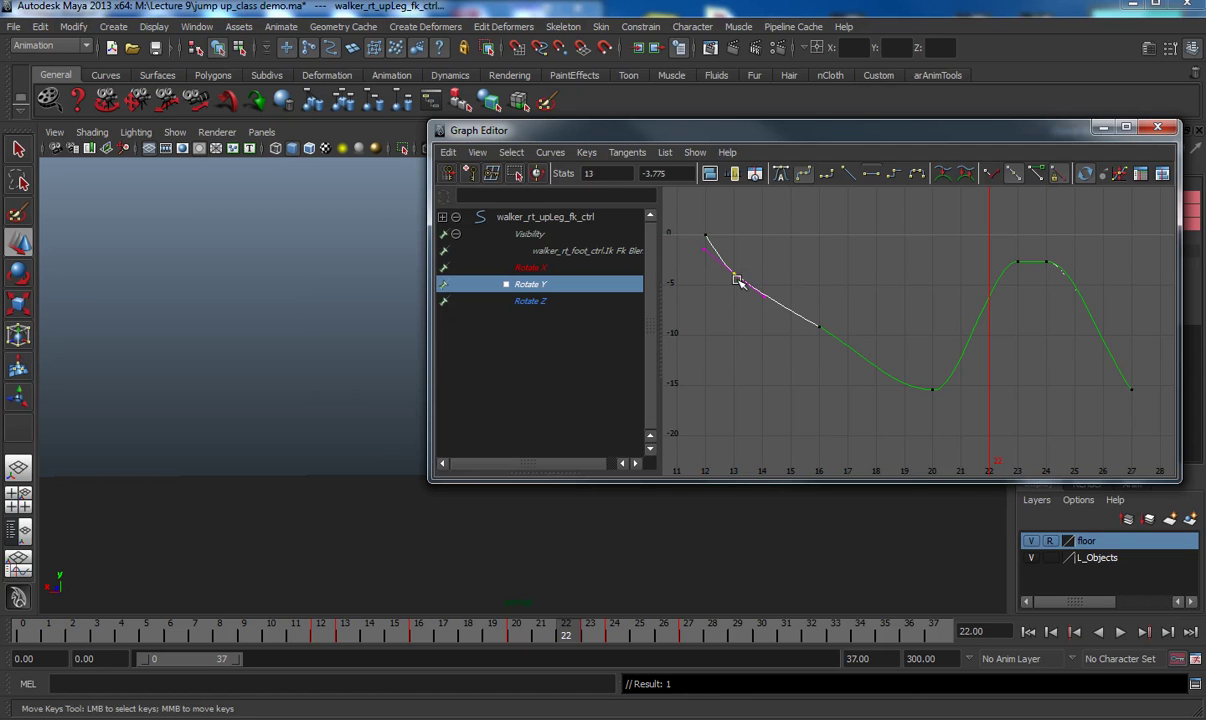
left_click(843, 336)
left_click_drag(809, 306, 836, 333)
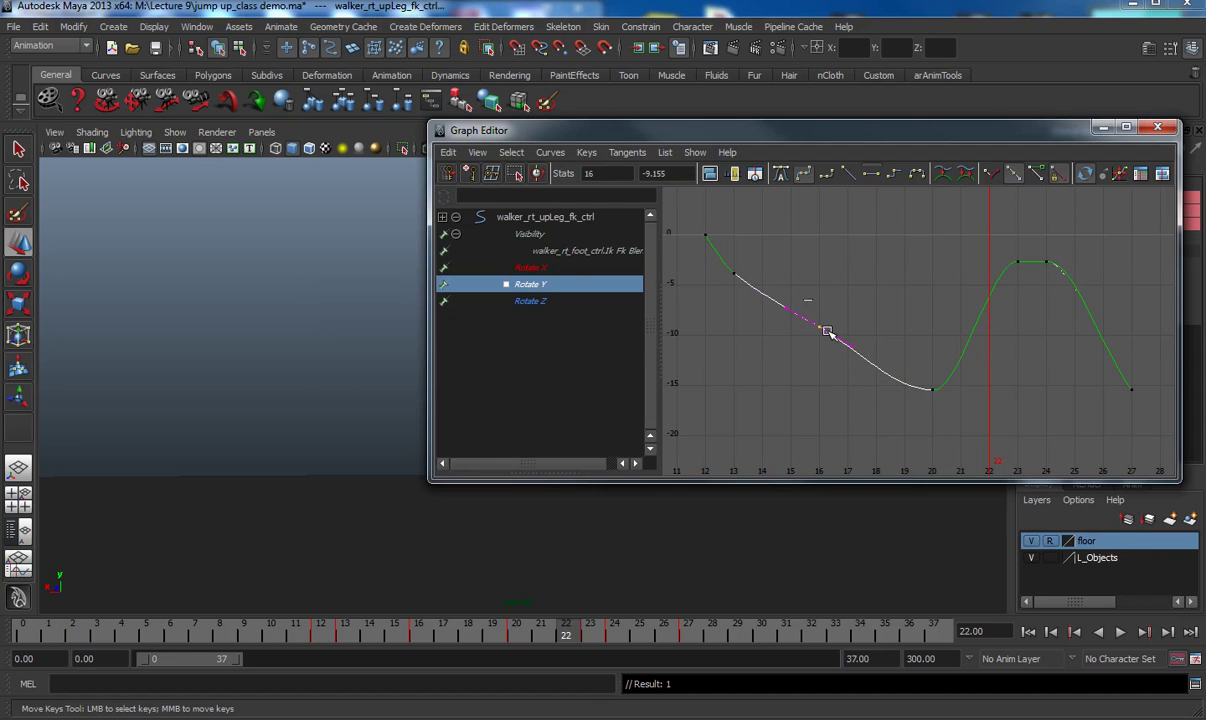
middle_click_drag(821, 326, 825, 345)
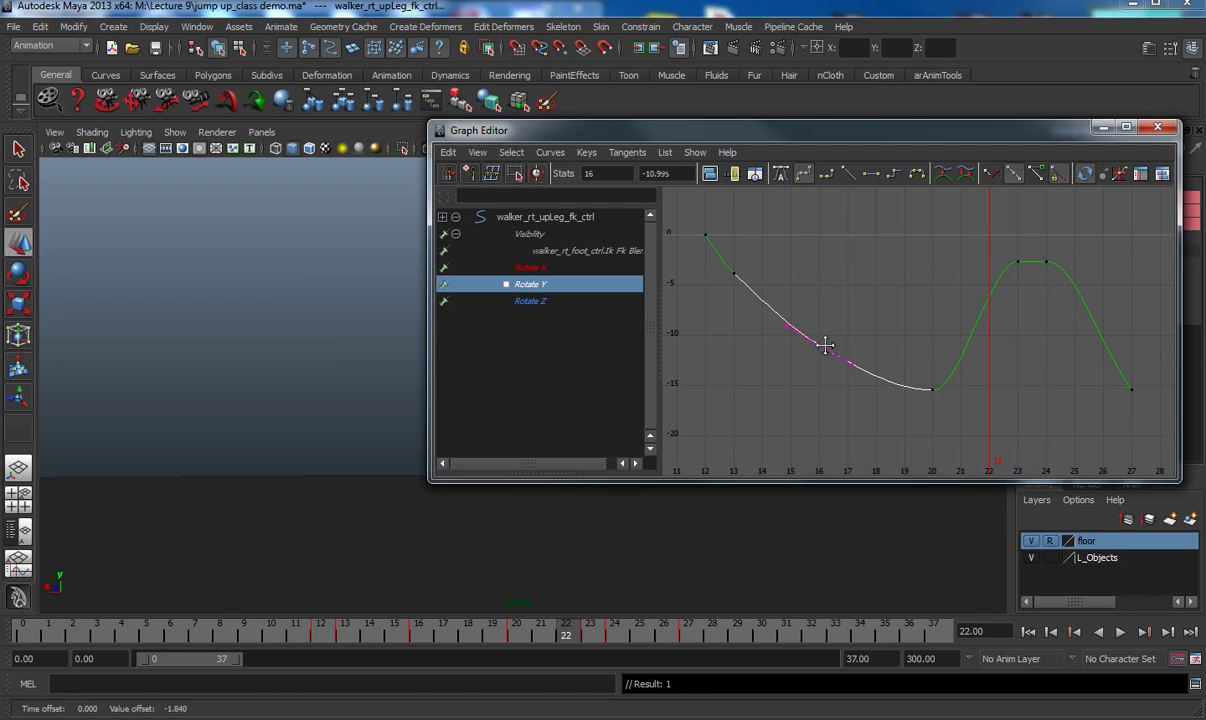
- Flatten the right upper leg FK control's Rotate Z keys at frames 13, 20, 23 and 24
left_click(534, 302)
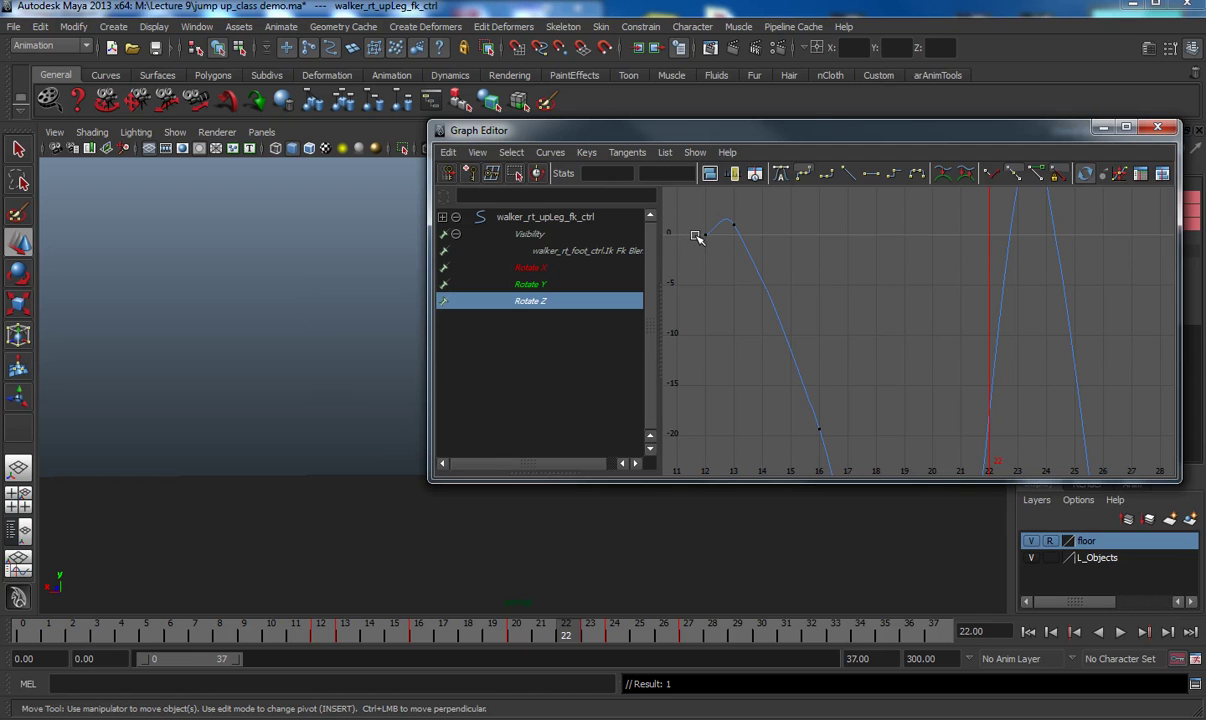
key("f")
left_click_drag(1002, 234, 1096, 266)
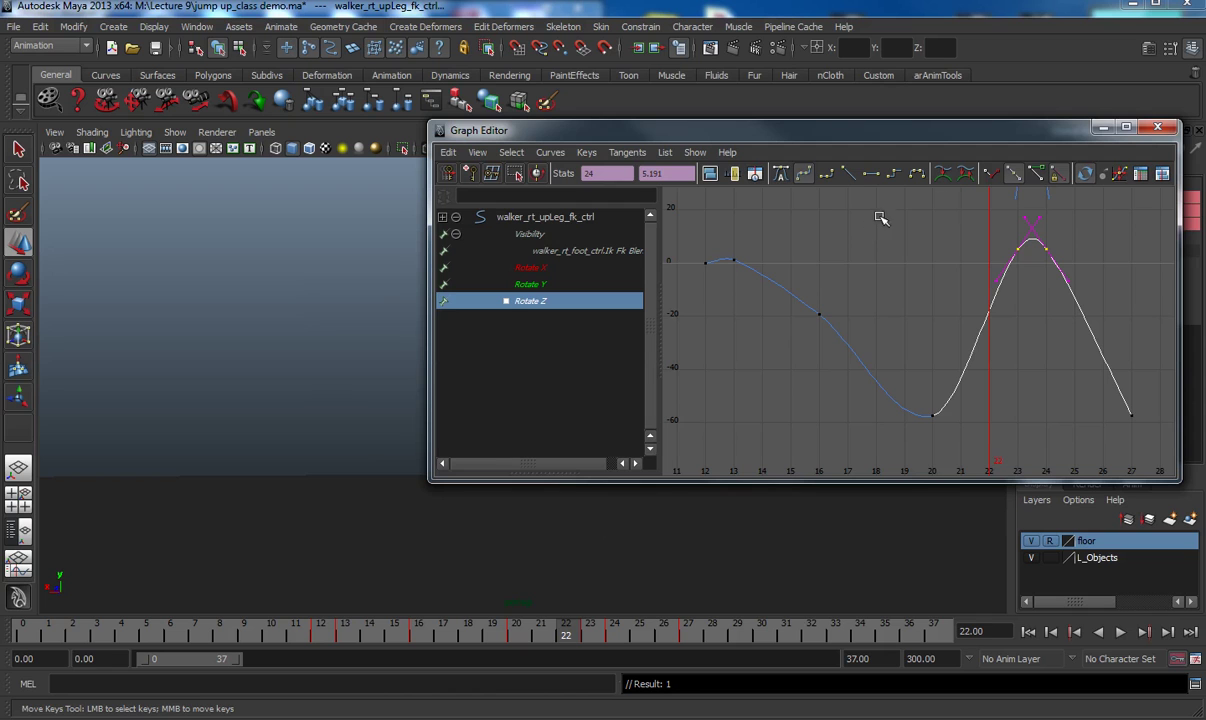
left_click(871, 178)
left_click_drag(897, 382, 1070, 458)
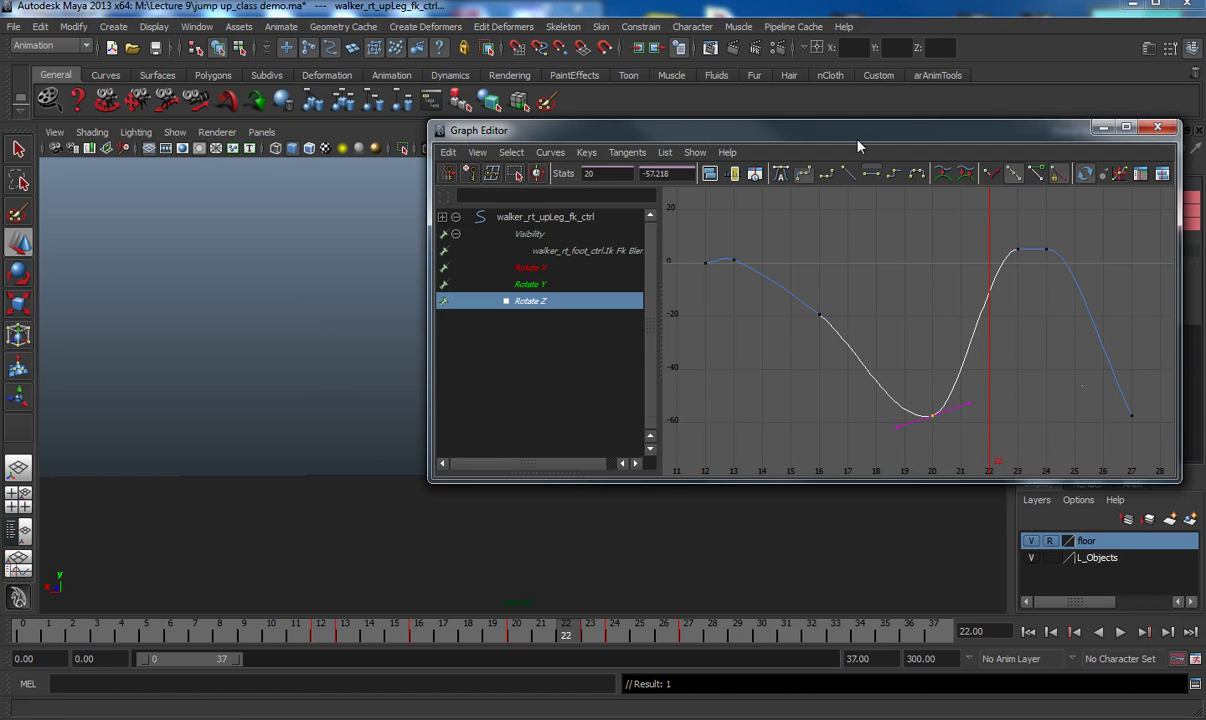
left_click(871, 175)
left_click(733, 259)
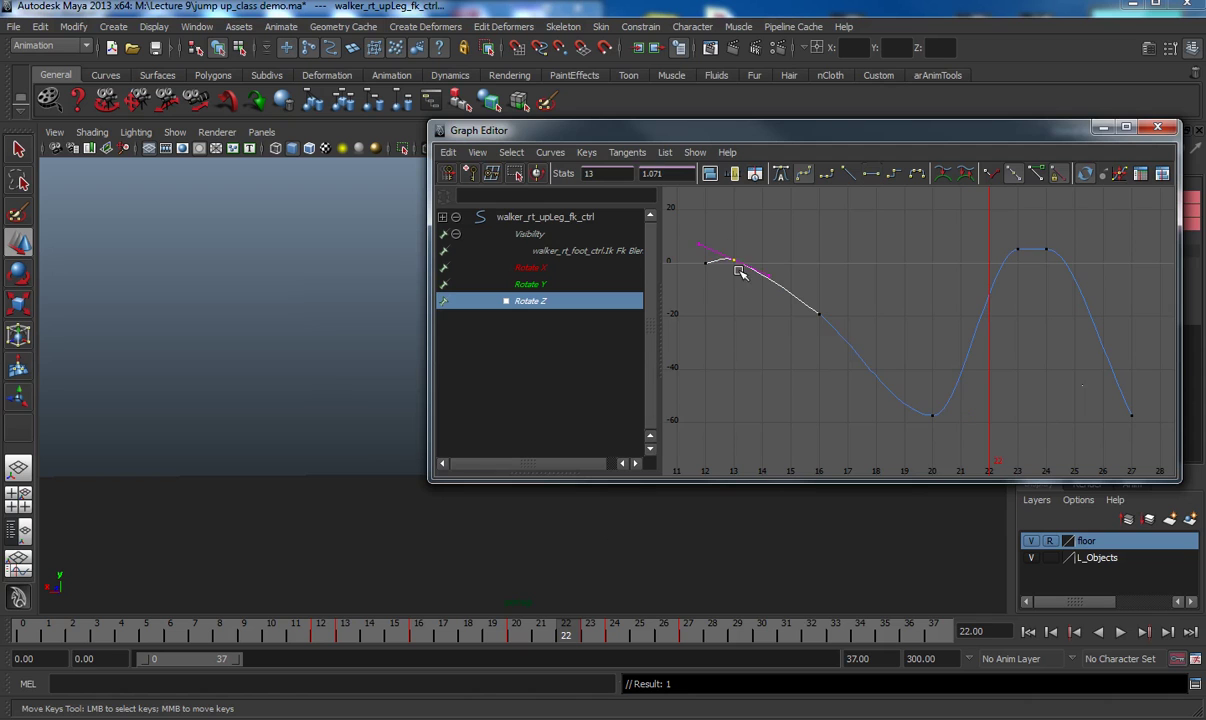
left_click(873, 176)
- Steepen the tangent of the right upper leg FK control's Rotate Z key at frame 16 to smooth the descent
left_click_drag(799, 292, 844, 342)
left_click(847, 338)
middle_click_drag(847, 338, 846, 343)
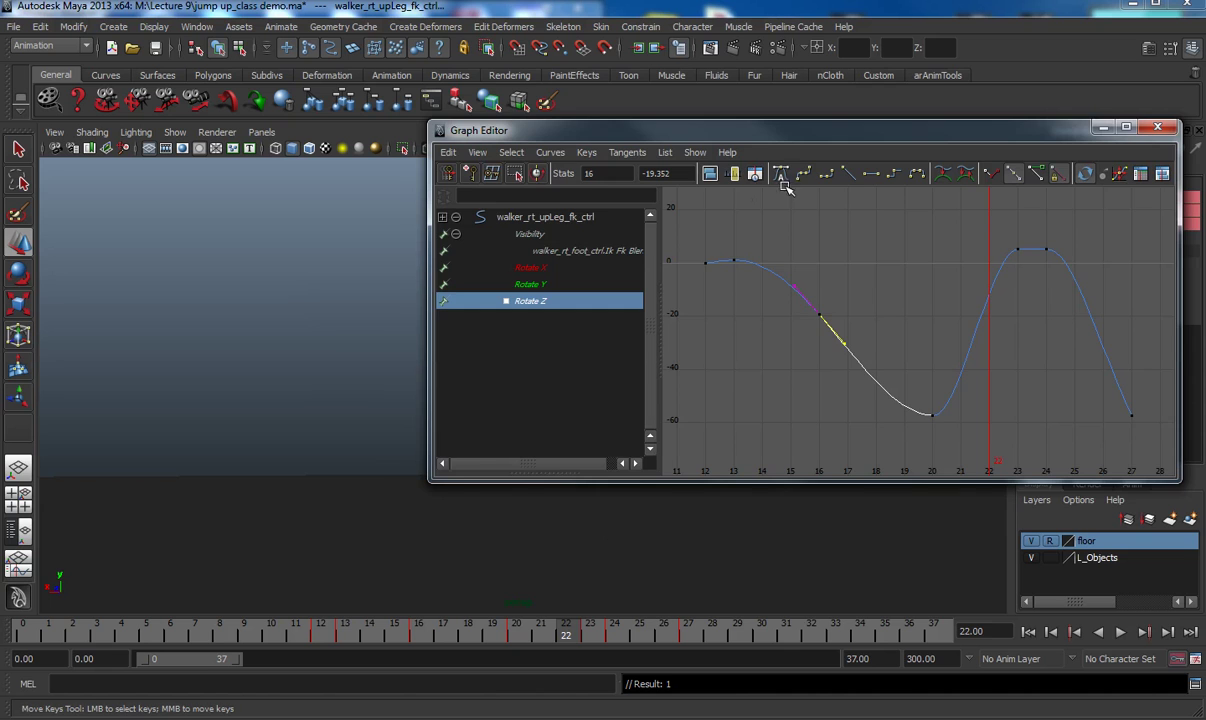
- Select the right knee FK control and flatten its Rotate Z keys at frames 12, 13, 20, 23 and 24
left_click_drag(715, 129, 754, 166)
left_click(497, 355)
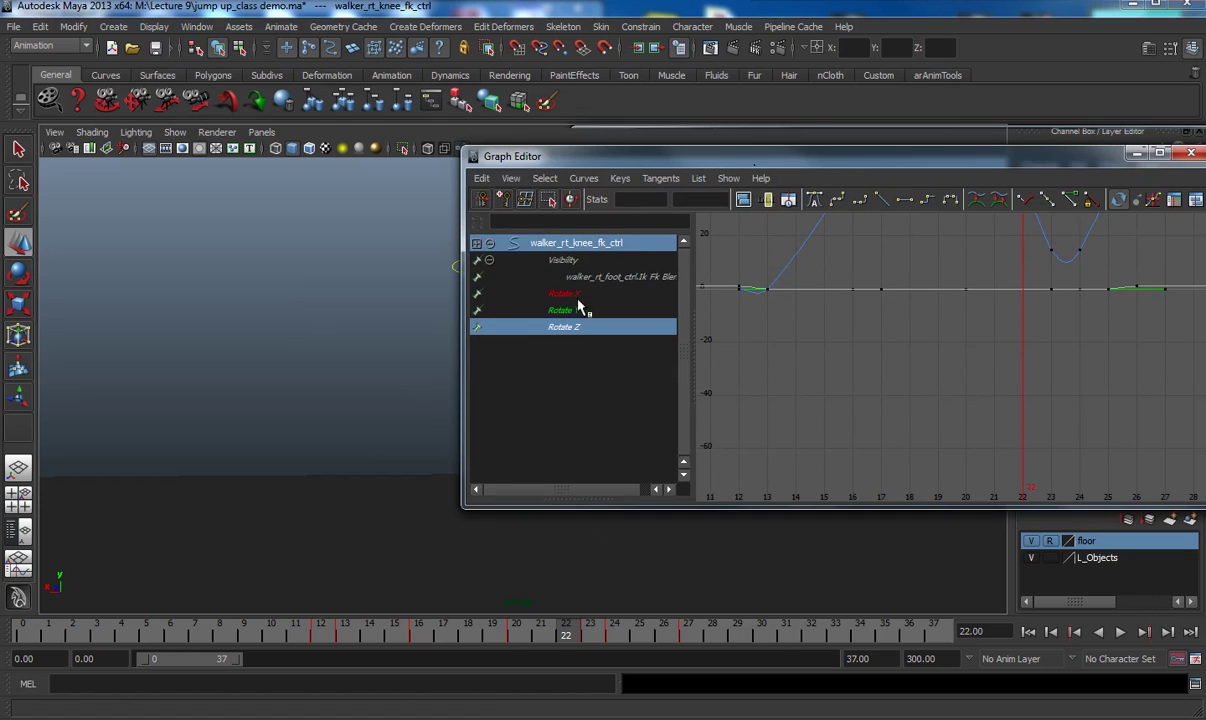
left_click(565, 294)
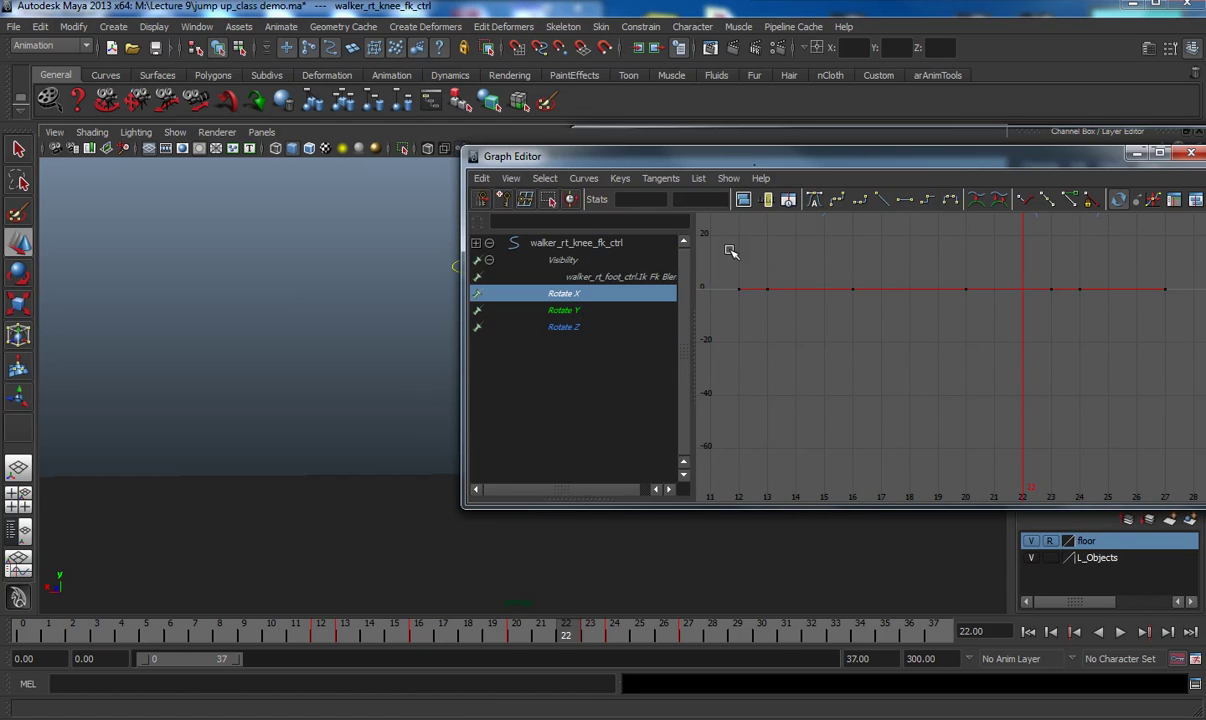
left_click(563, 314)
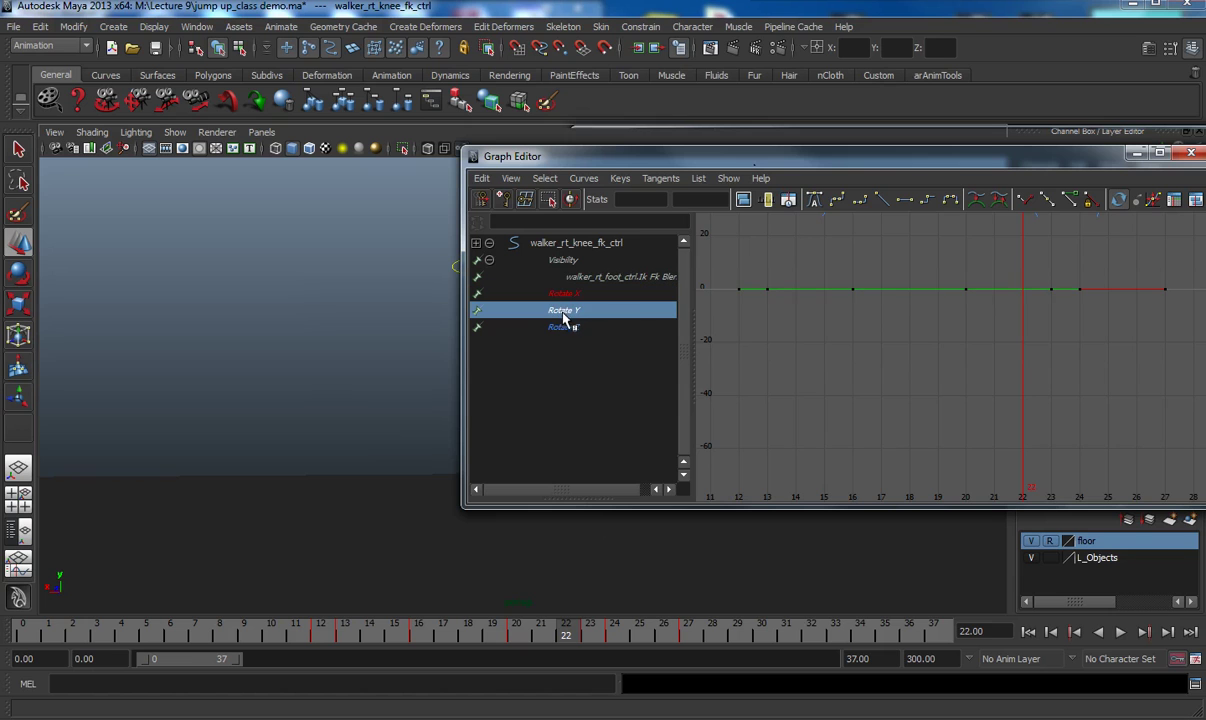
left_click(585, 330)
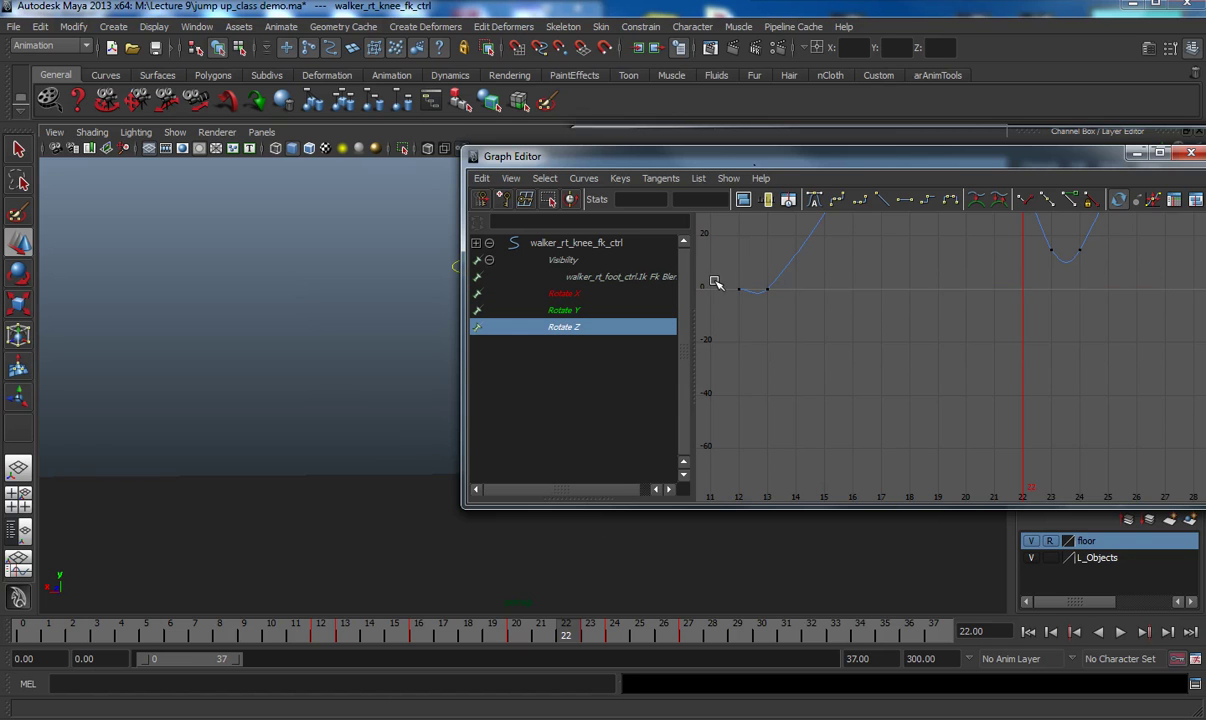
key("f")
left_click_drag(727, 427, 808, 456)
left_click_drag(1011, 402, 1093, 430, "shift")
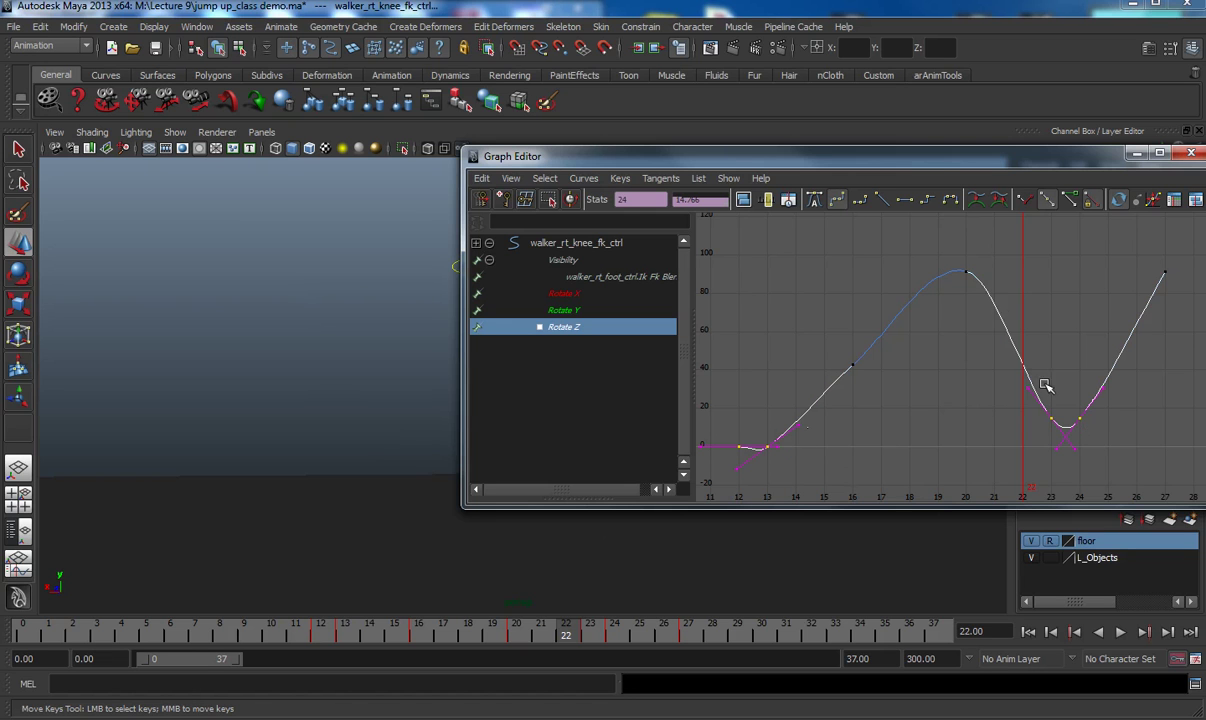
left_click(965, 270, "shift")
left_click(906, 201)
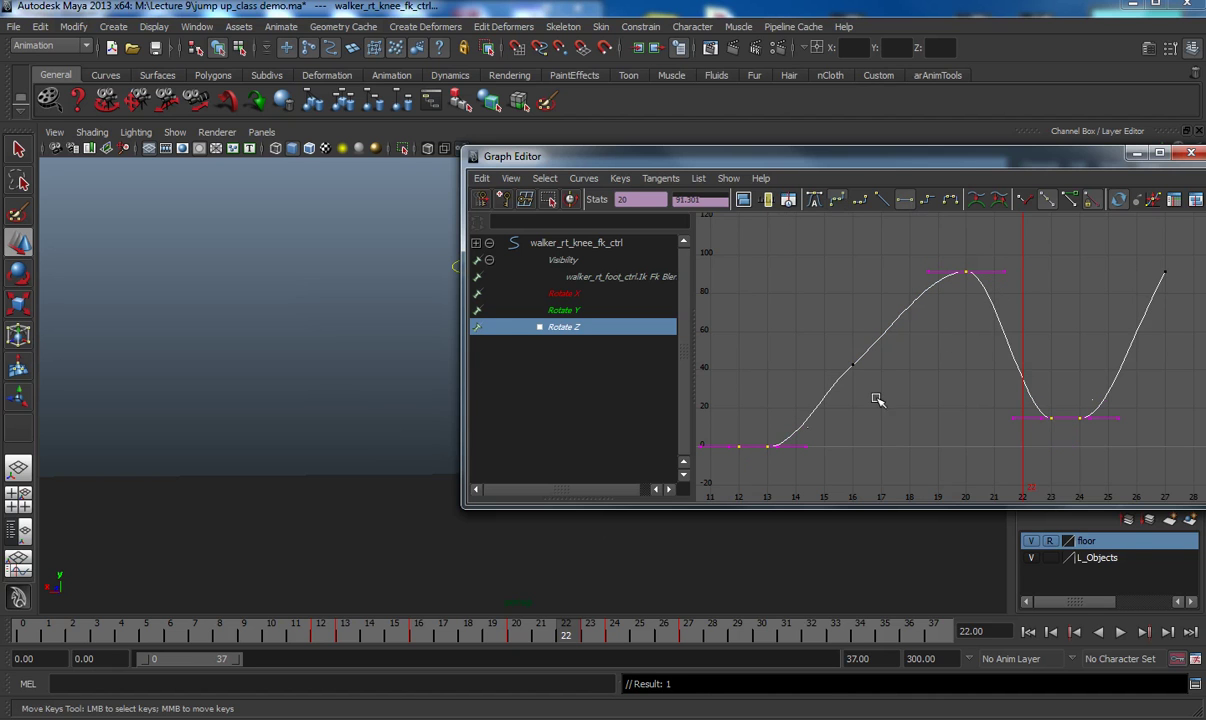
- Steepen the right knee FK control's Rotate Z tangents at frames 16 and 27 to follow the rising curve
left_click_drag(830, 328, 885, 398)
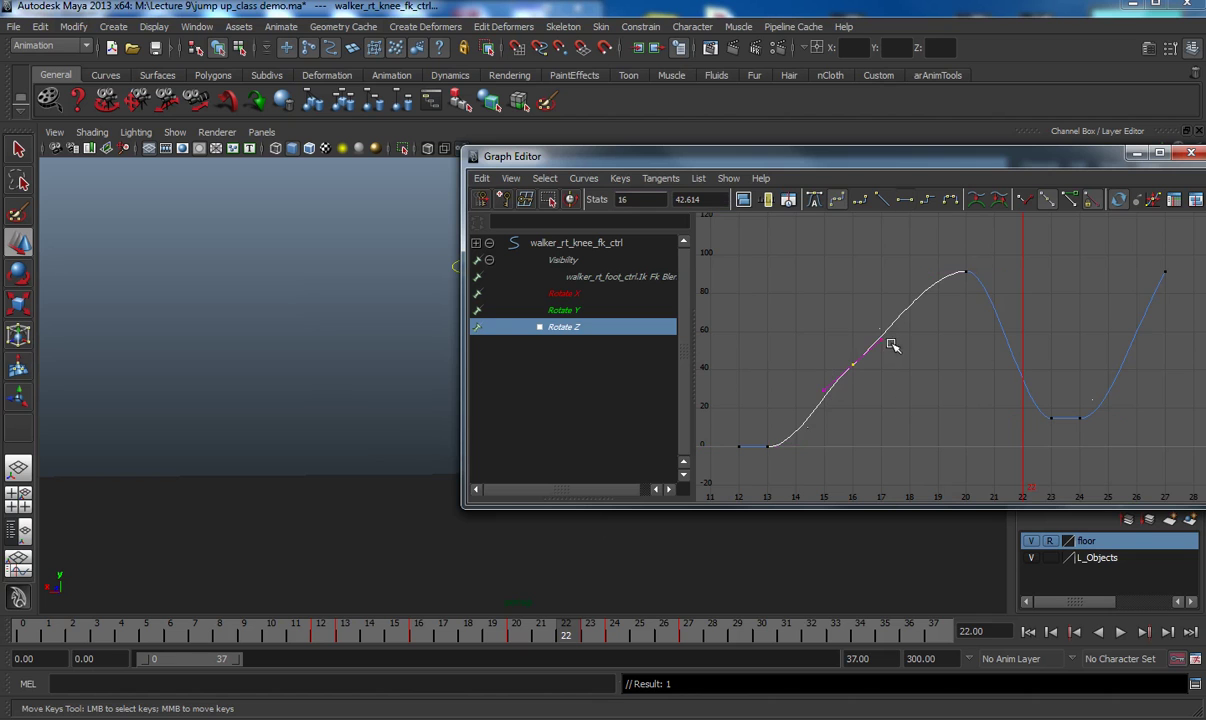
left_click_drag(880, 338, 878, 331)
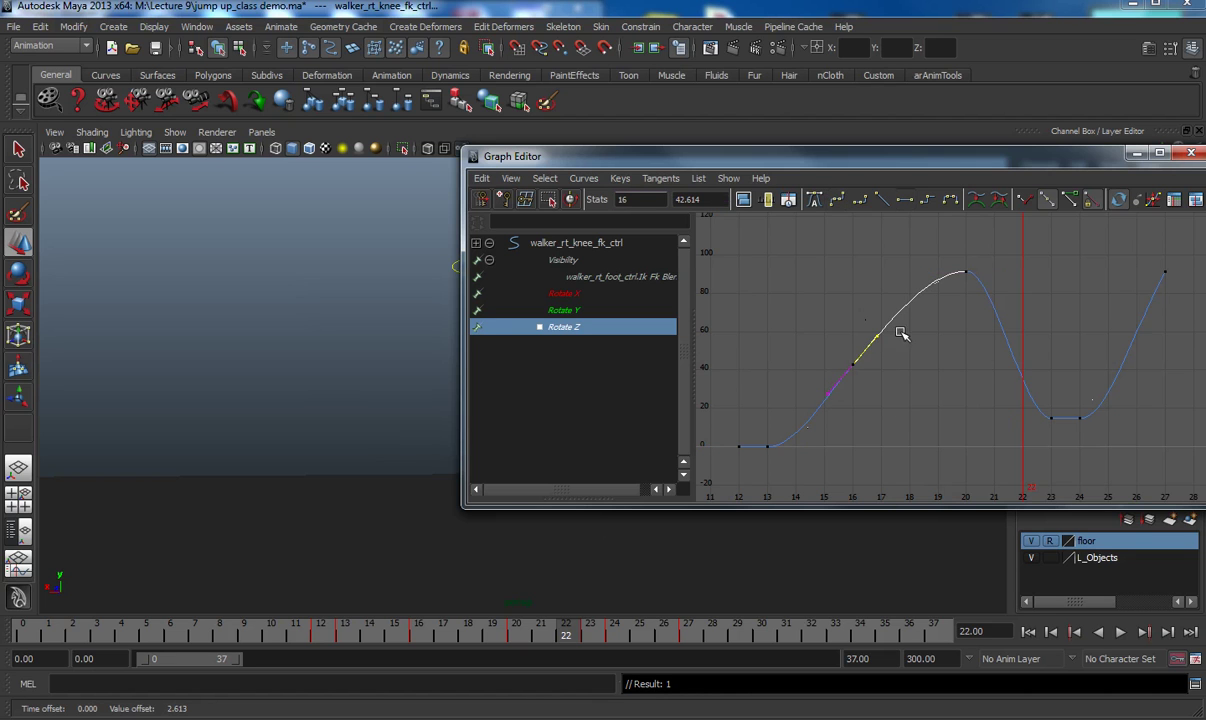
left_click_drag(1113, 260, 1160, 322)
middle_click_drag(1144, 297, 1147, 305)
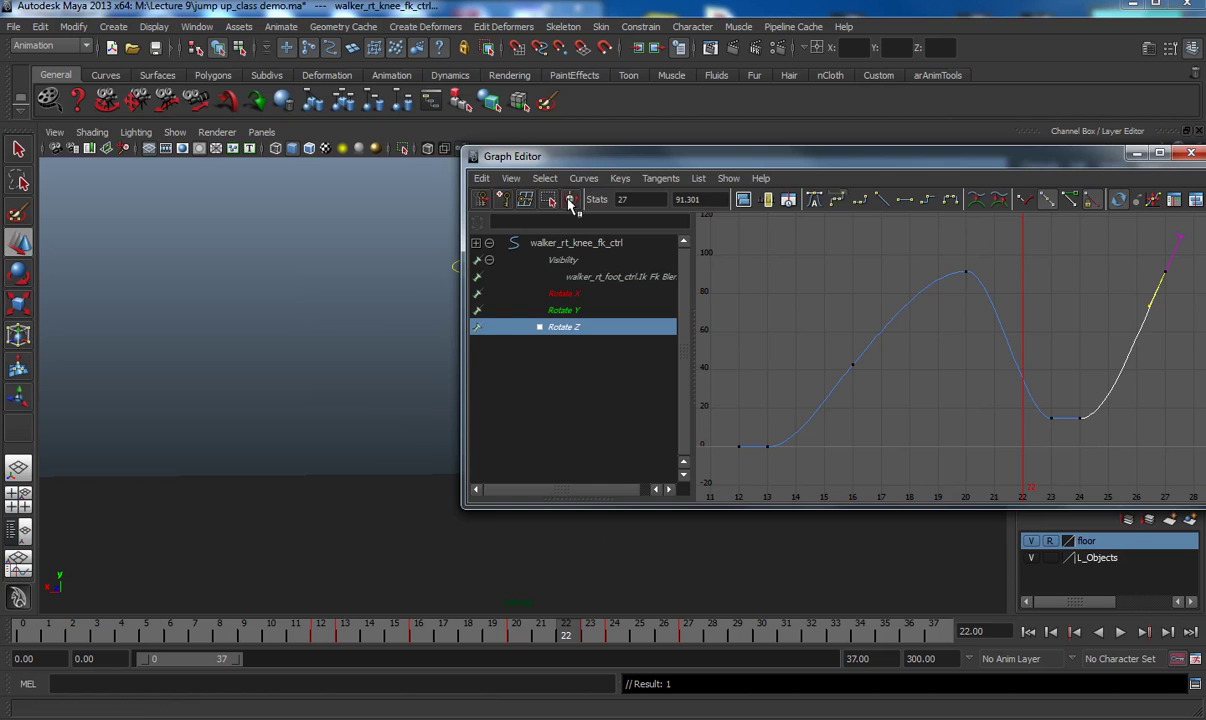
- Select the right ankle FK control and flatten its Rotate Z key at frame 16
left_click_drag(567, 160, 829, 235)
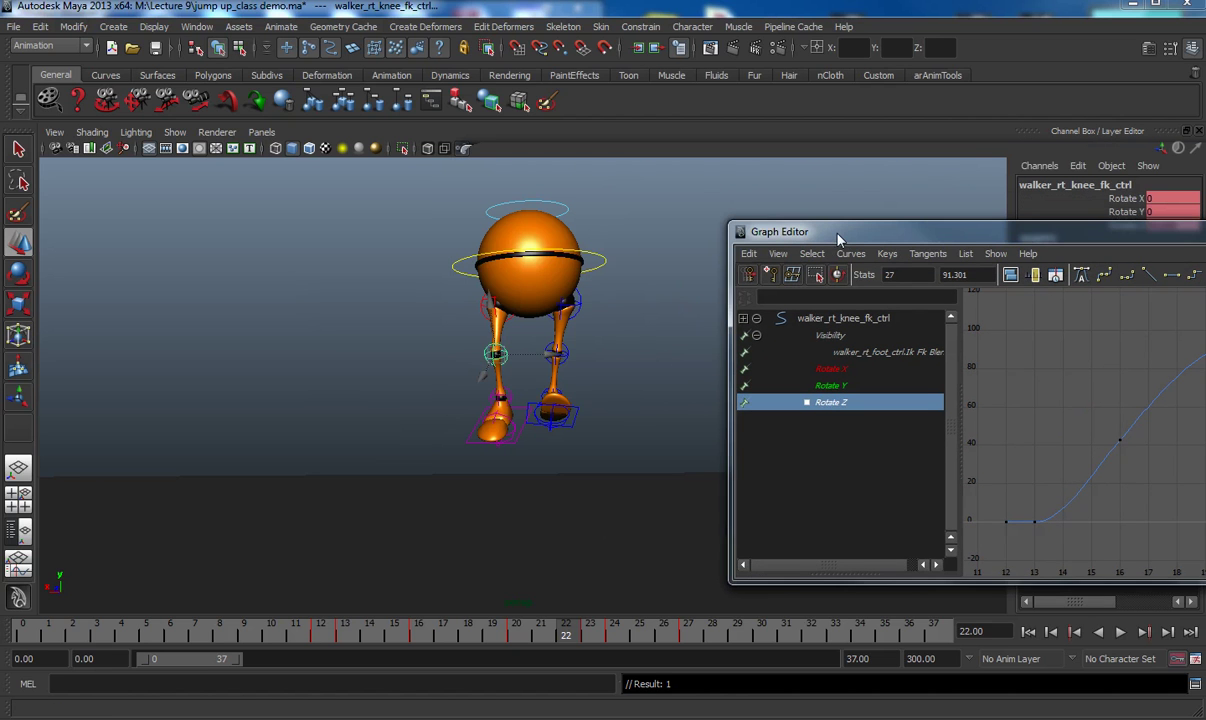
left_click(515, 395)
left_click_drag(1013, 224, 875, 174)
left_click_drag(951, 183, 568, 173)
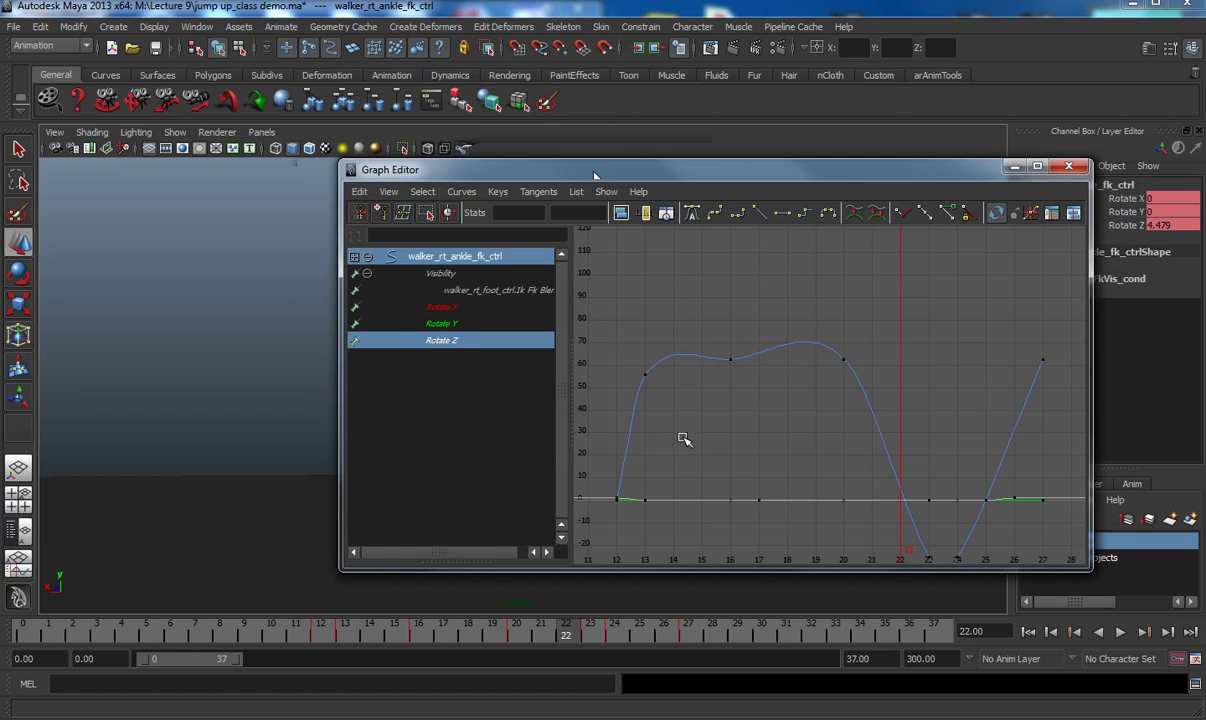
left_click(457, 342)
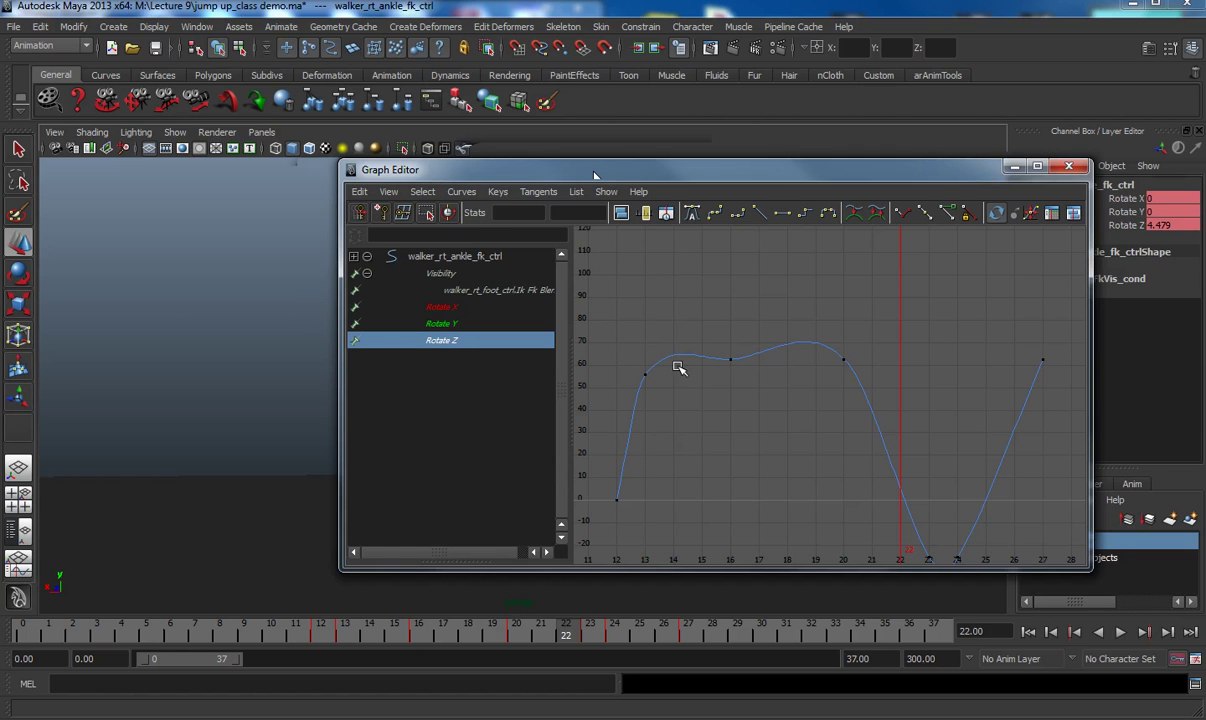
left_click_drag(722, 333, 756, 380)
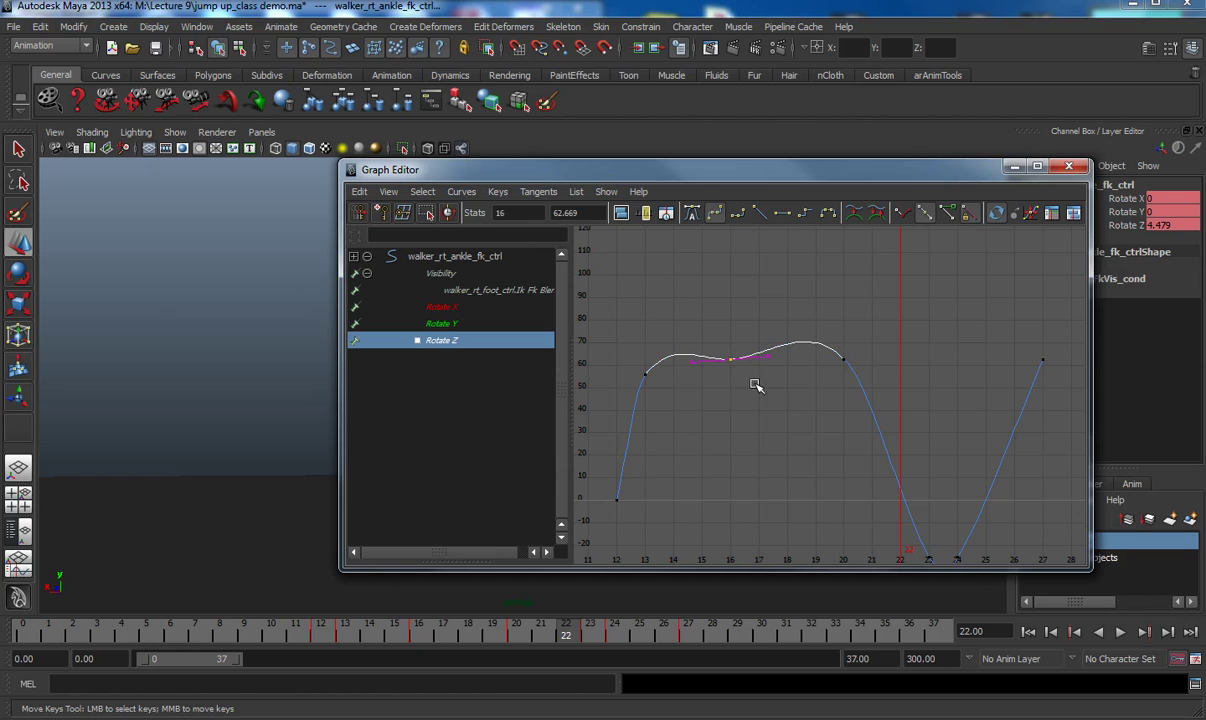
left_click(783, 213)
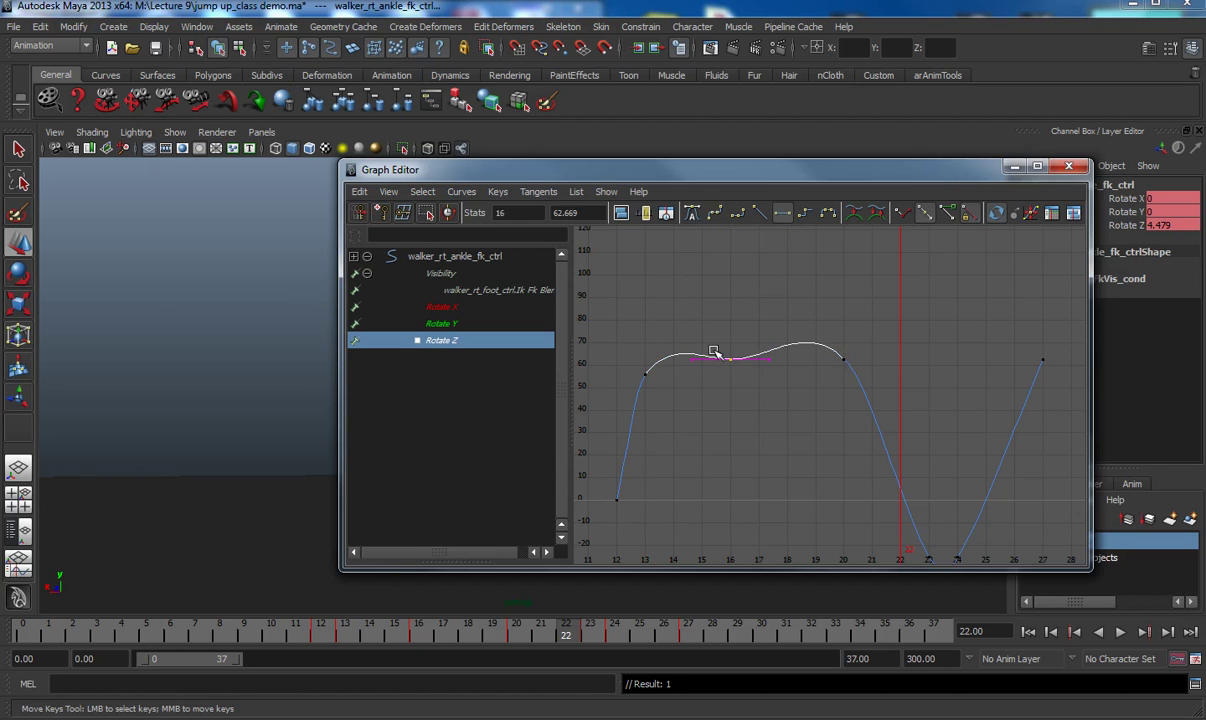
- Convert the right ankle FK control's Rotate Z curve to weighted tangents
left_click_drag(642, 348, 681, 410)
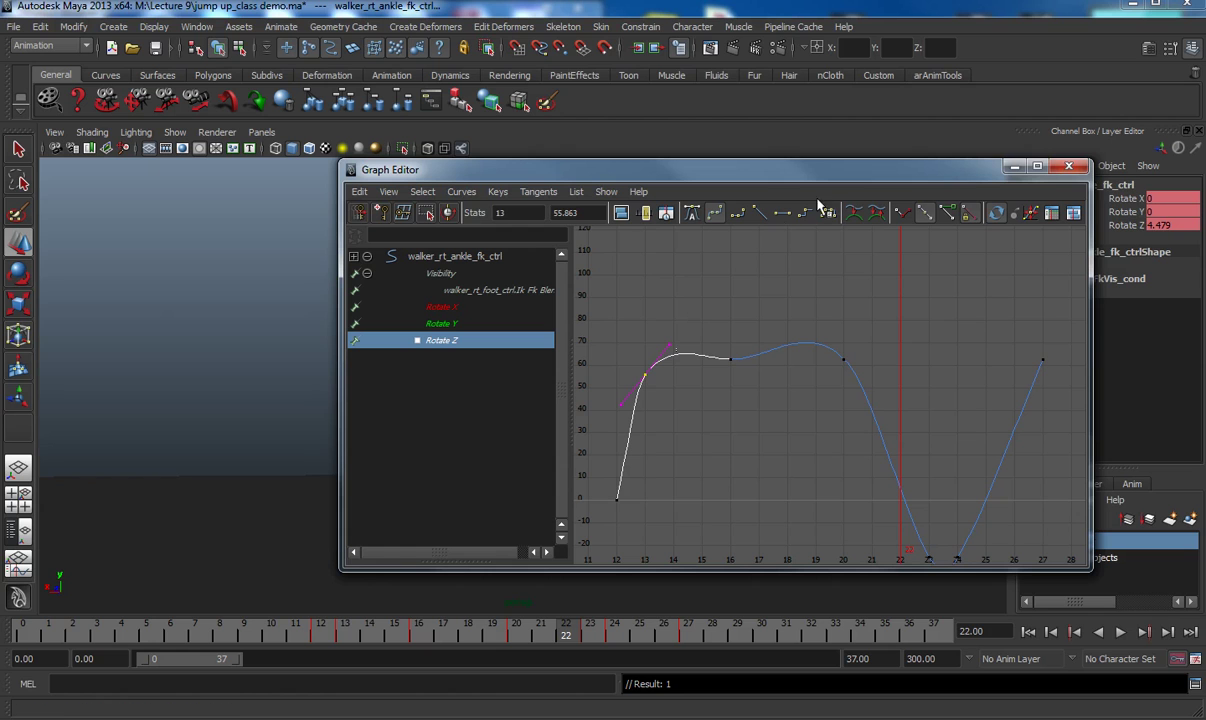
left_click(947, 225)
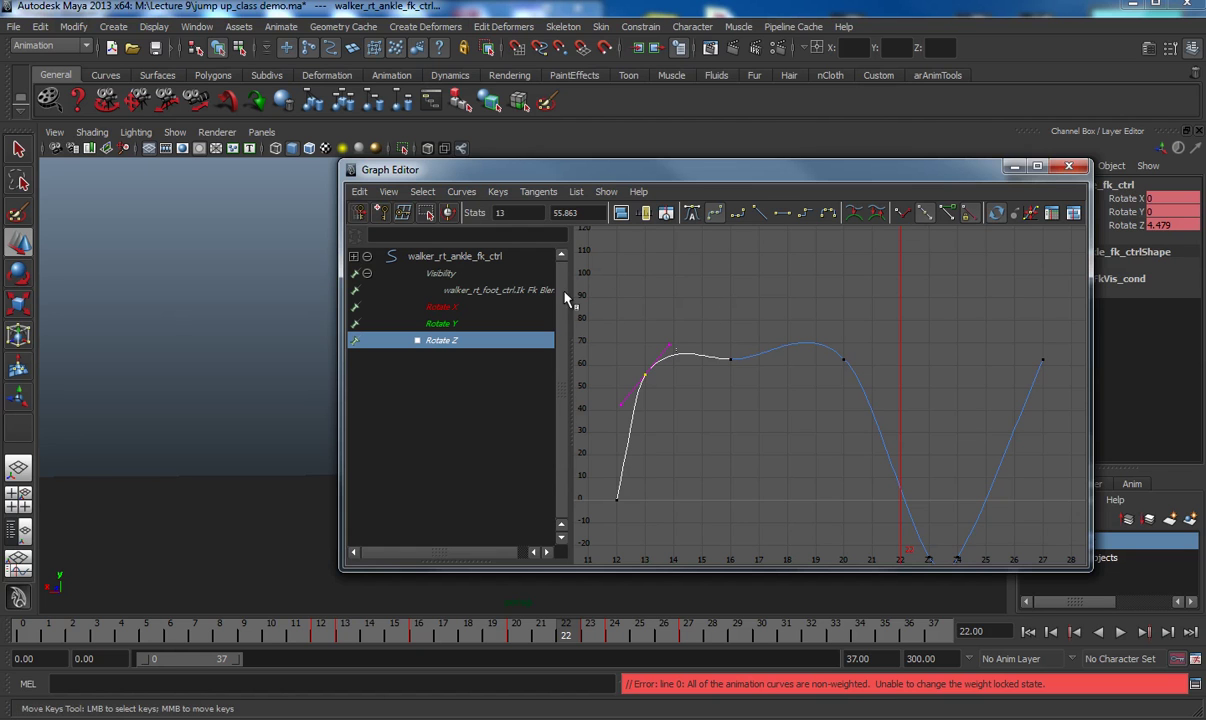
left_click(461, 191)
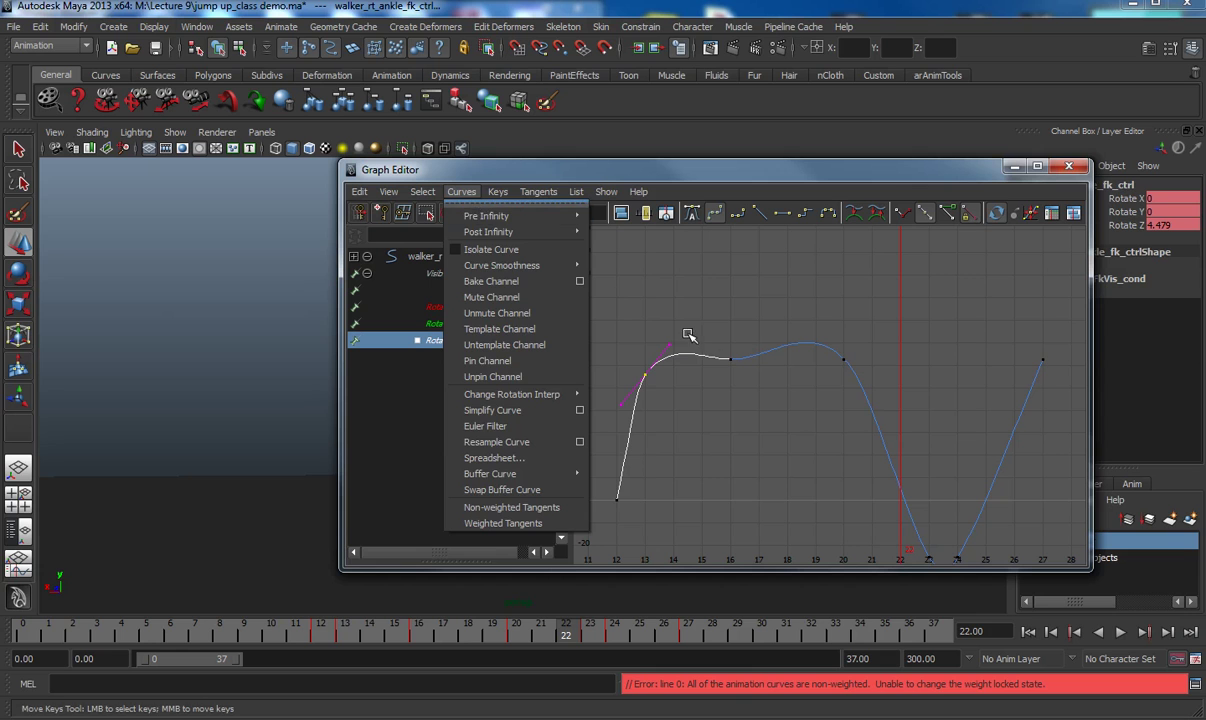
left_click(700, 345)
left_click(461, 191)
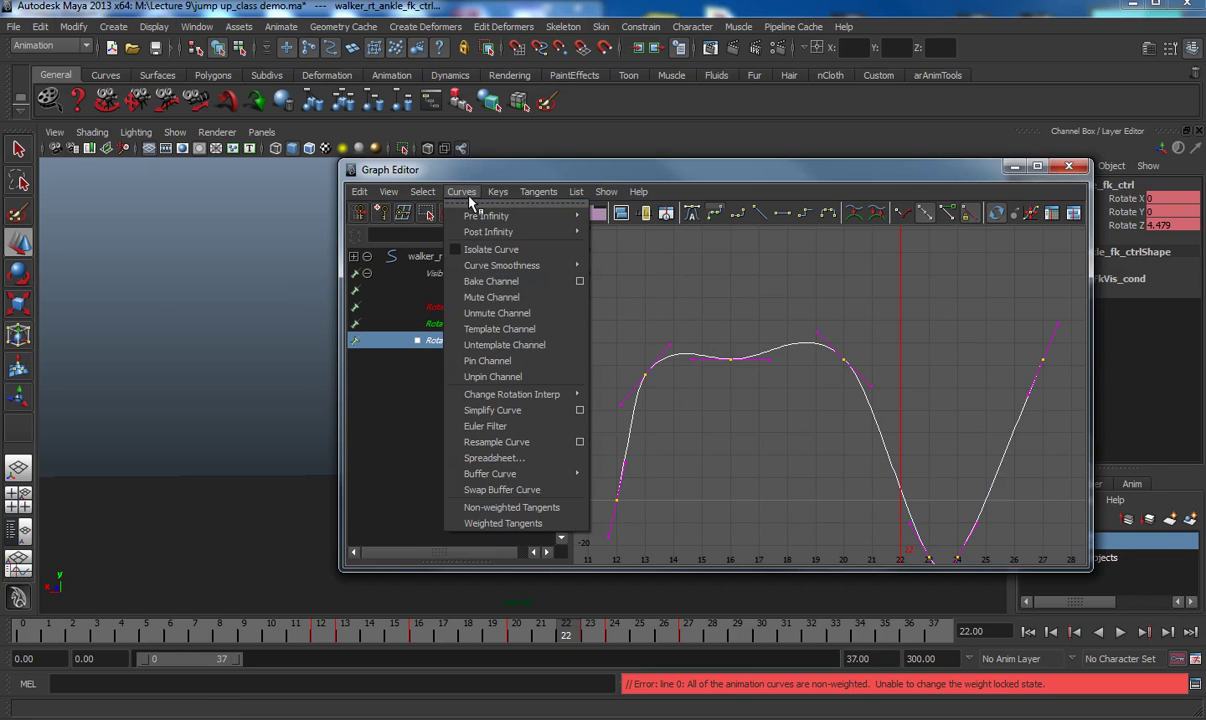
left_click(515, 523)
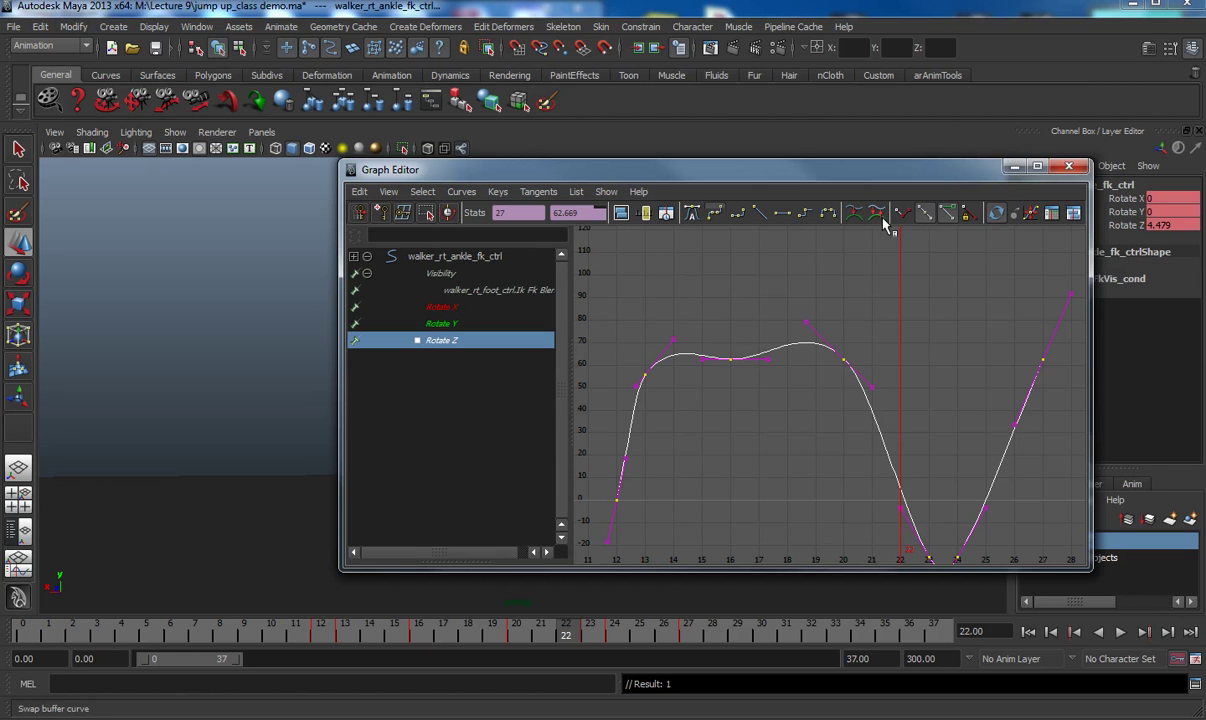
- Shorten and lower the ankle Rotate Z curve's outgoing tangent at frame 13 and incoming tangent at frame 20 to remove the bumps
left_click_drag(651, 324, 677, 344)
middle_click_drag(676, 344, 660, 367)
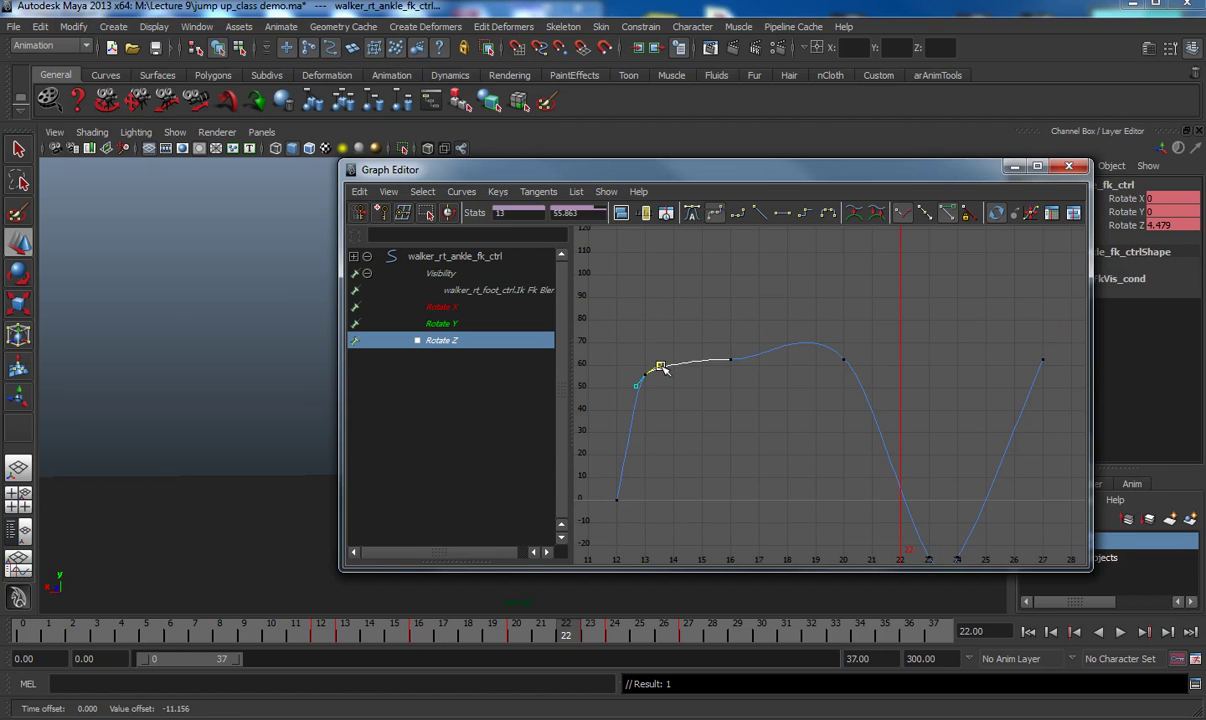
left_click_drag(836, 333, 883, 388)
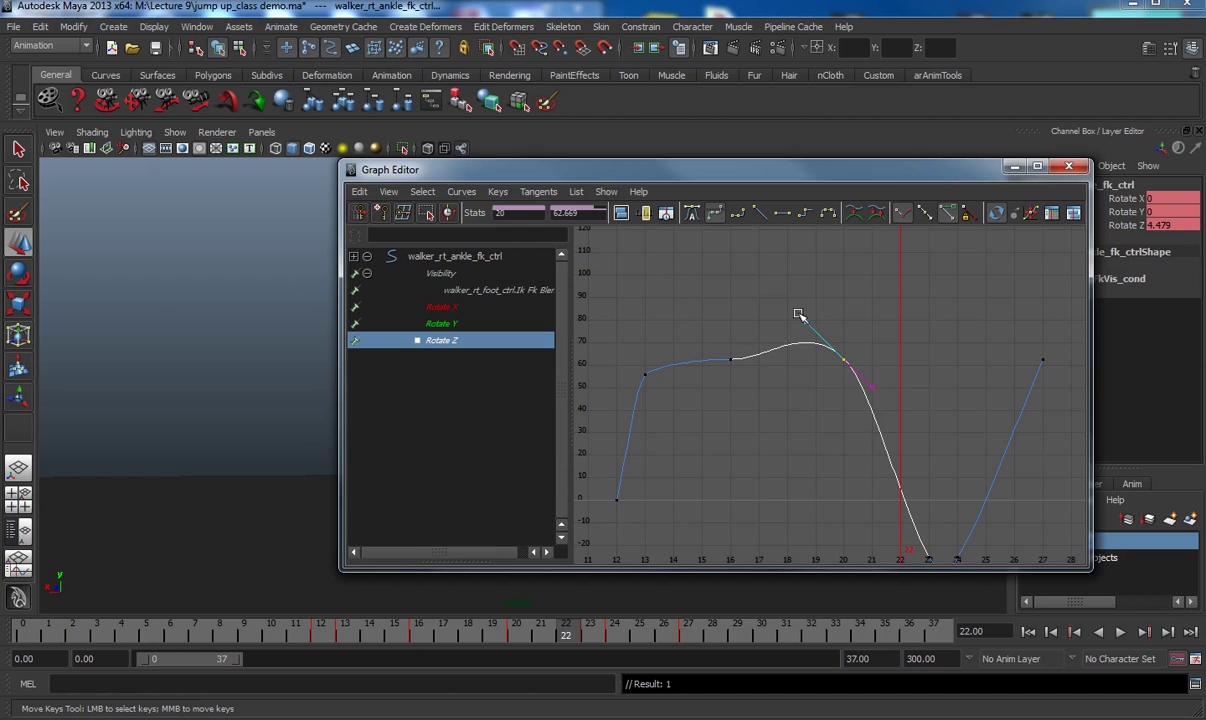
middle_click_drag(802, 318, 840, 355)
- Flatten the right ankle FK control's Rotate Z keys at frames 23 and 24, and check its Rotate Y and Rotate X curves
scroll(882, 356, "down", 3)
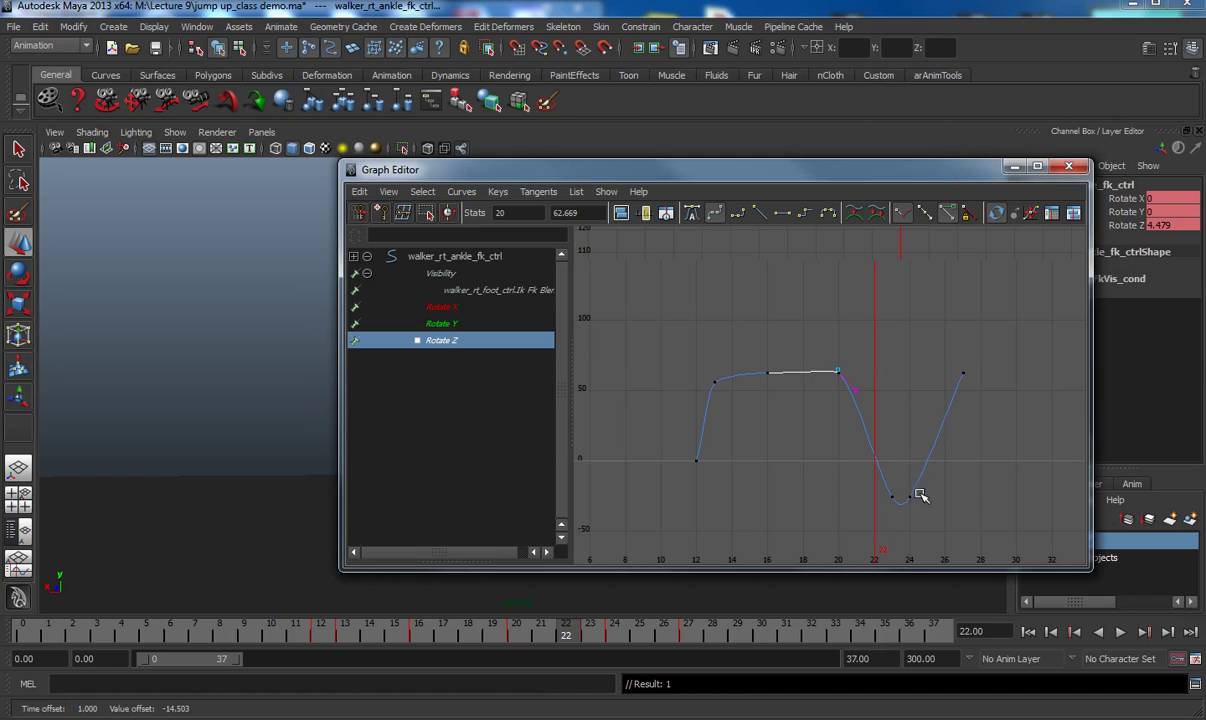
left_click_drag(866, 460, 929, 517)
left_click(783, 214)
left_click(442, 323)
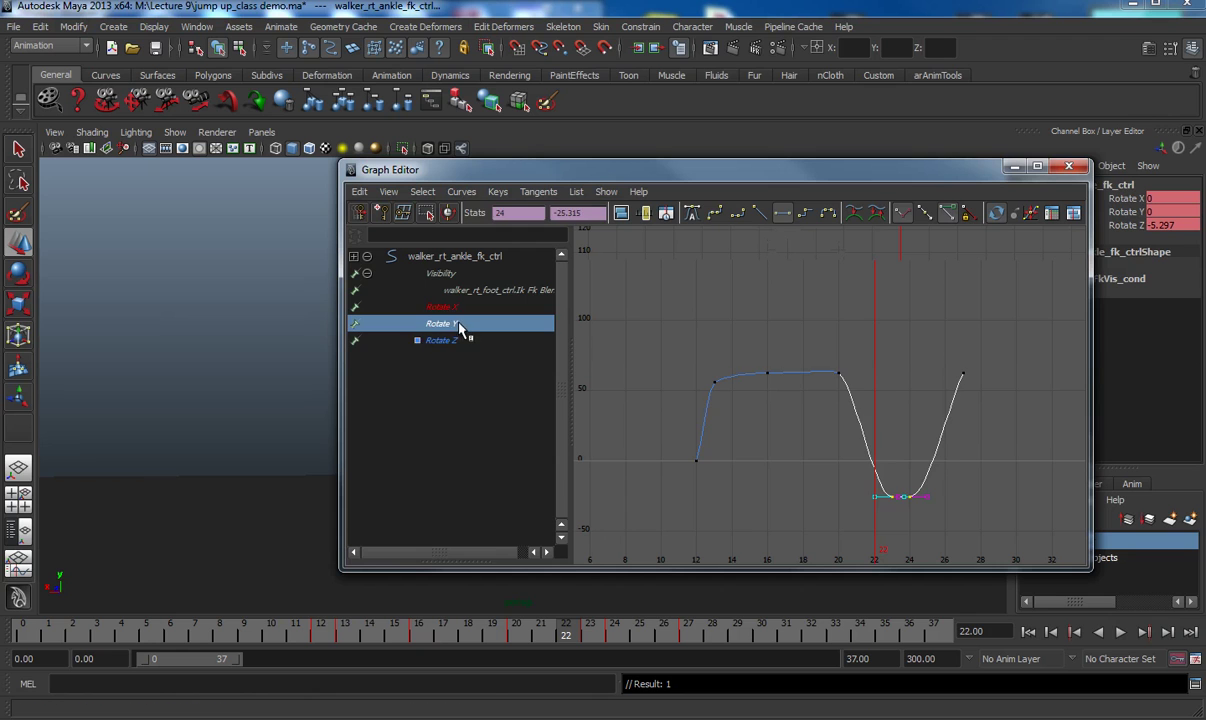
left_click(450, 310)
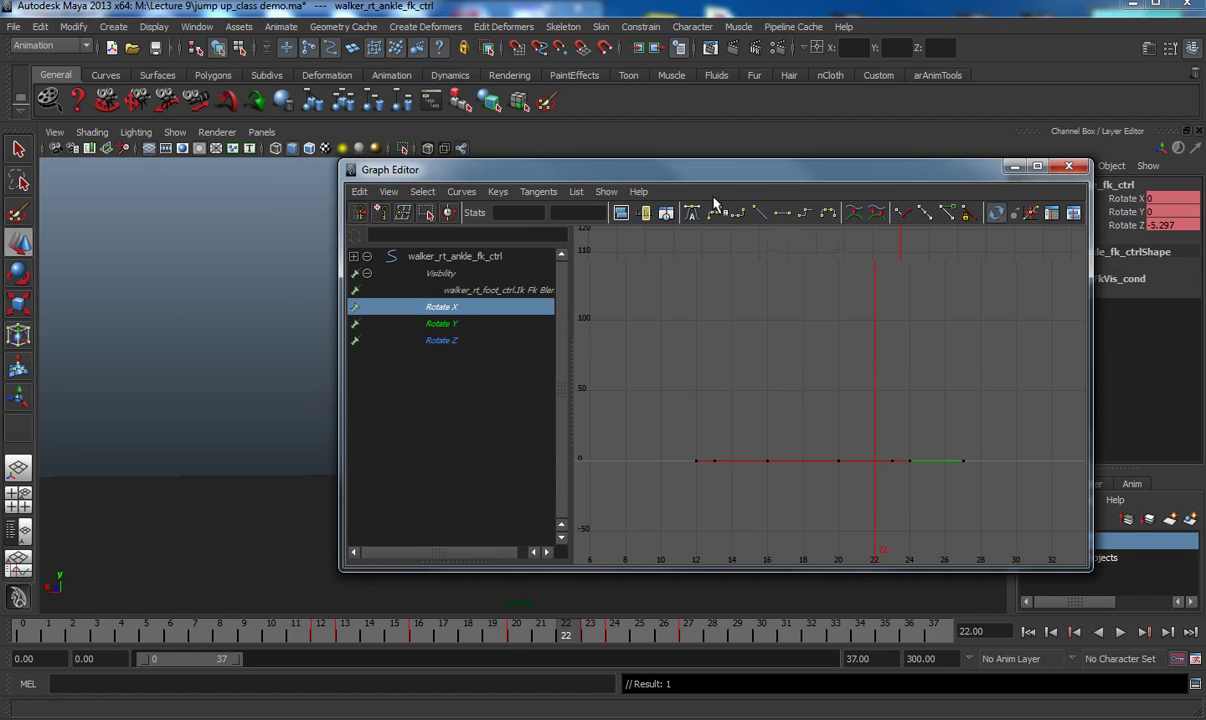
left_click_drag(584, 169, 874, 176)
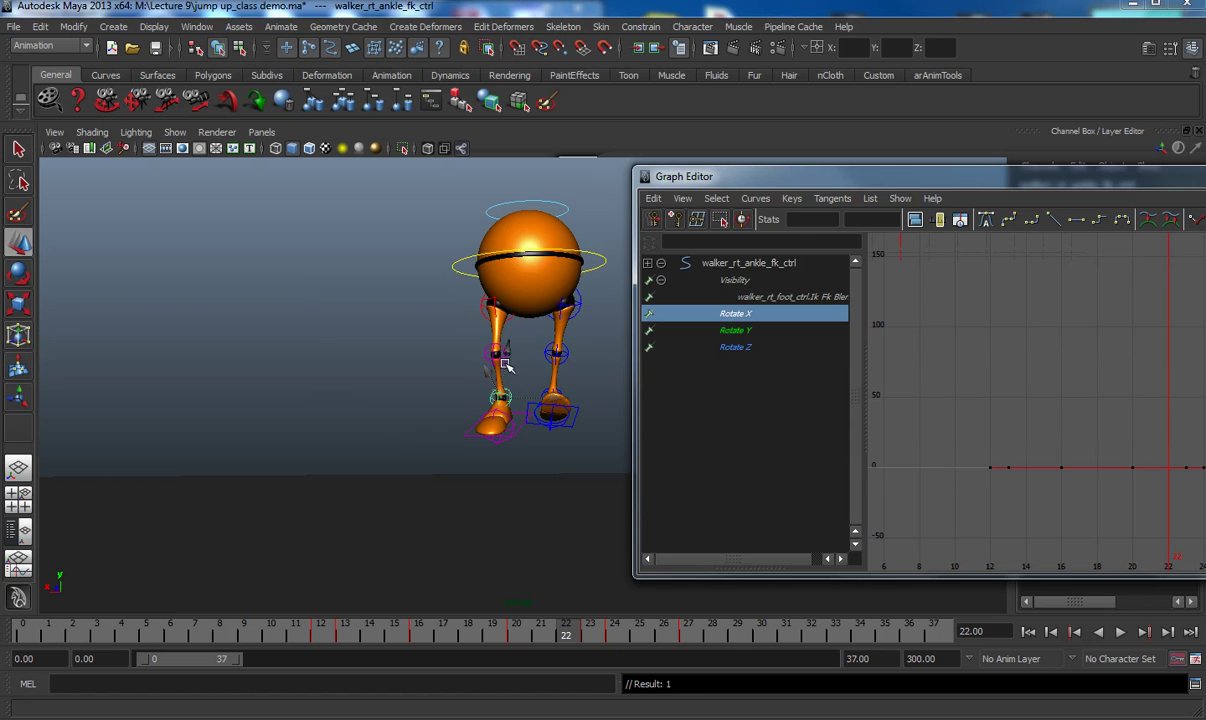
- Select the right knee FK control and check its Rotate X and Rotate Z curves in the Graph Editor
left_click(493, 353)
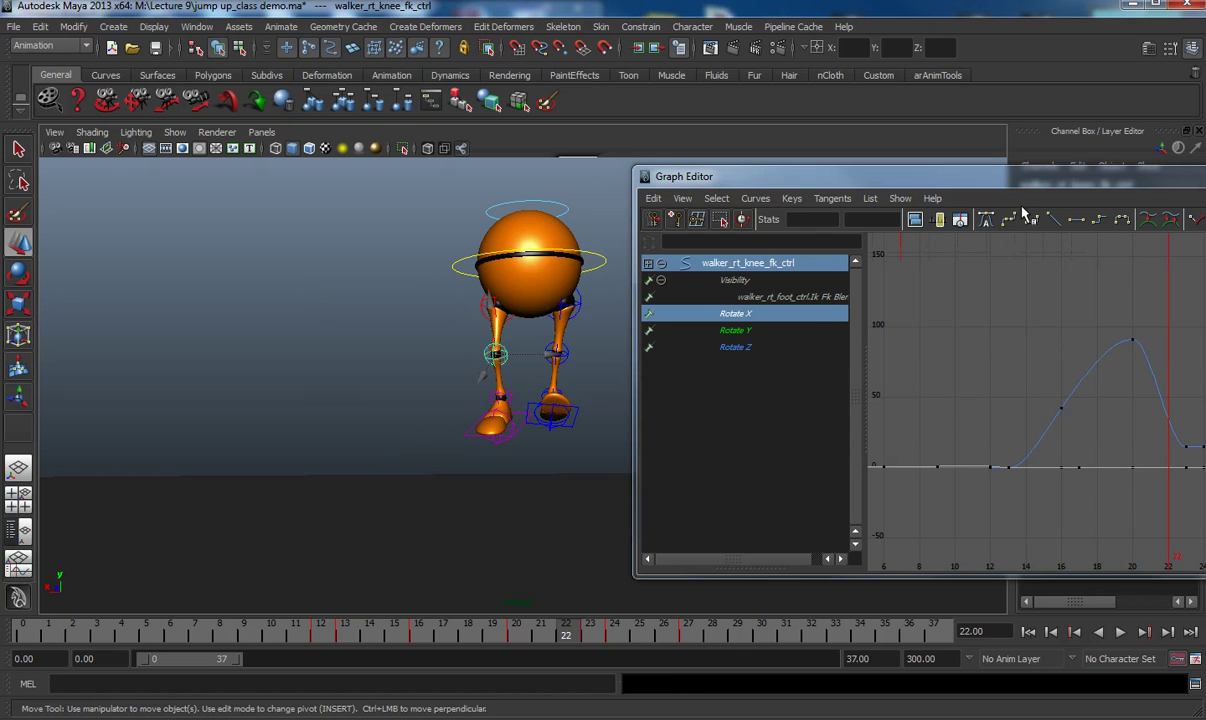
left_click_drag(955, 172, 726, 141)
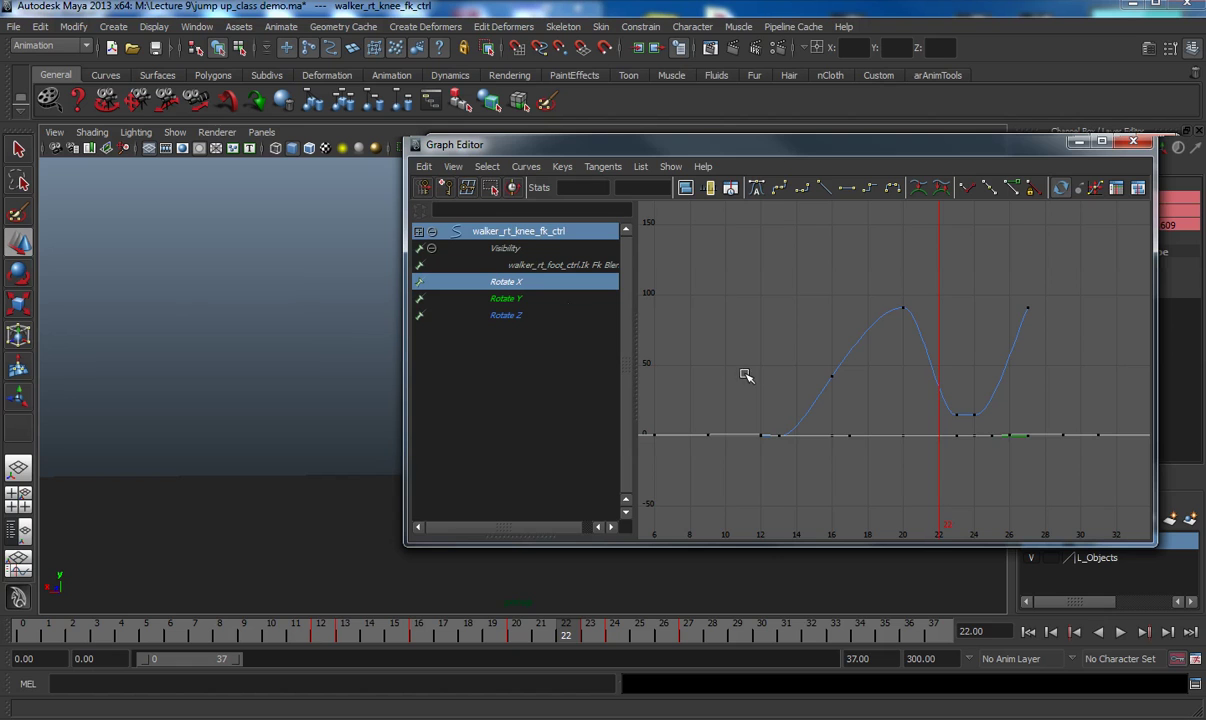
left_click(513, 285)
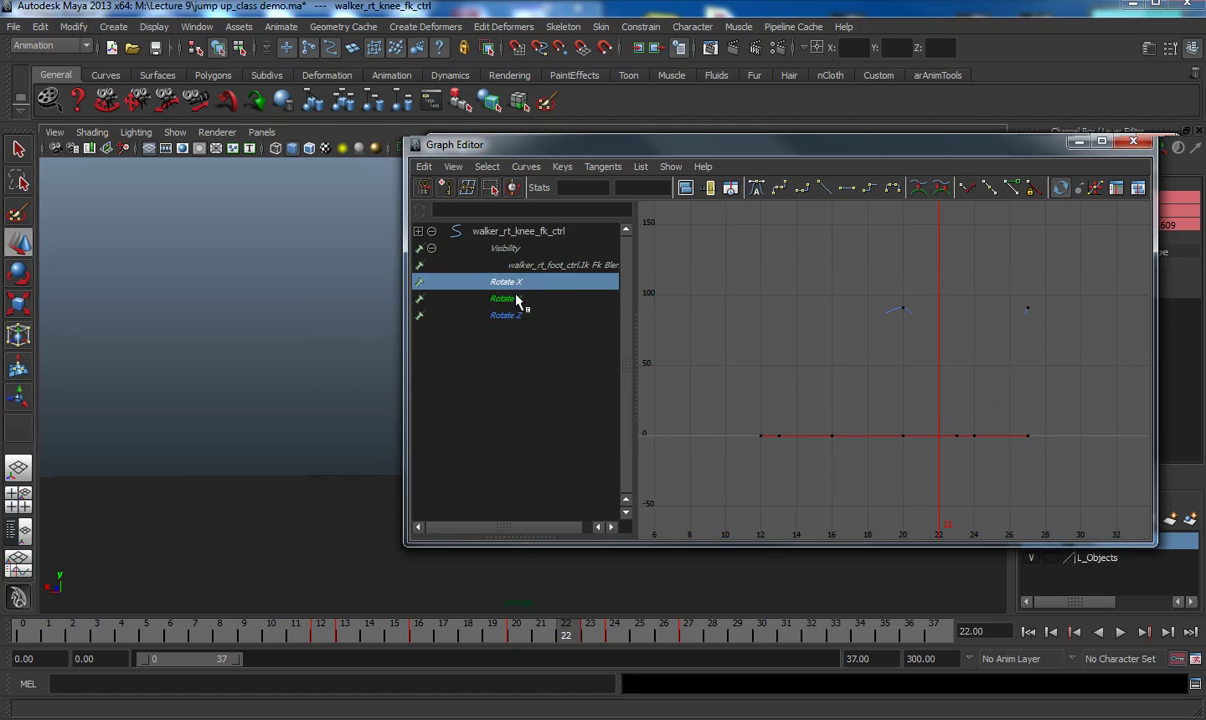
left_click(516, 316)
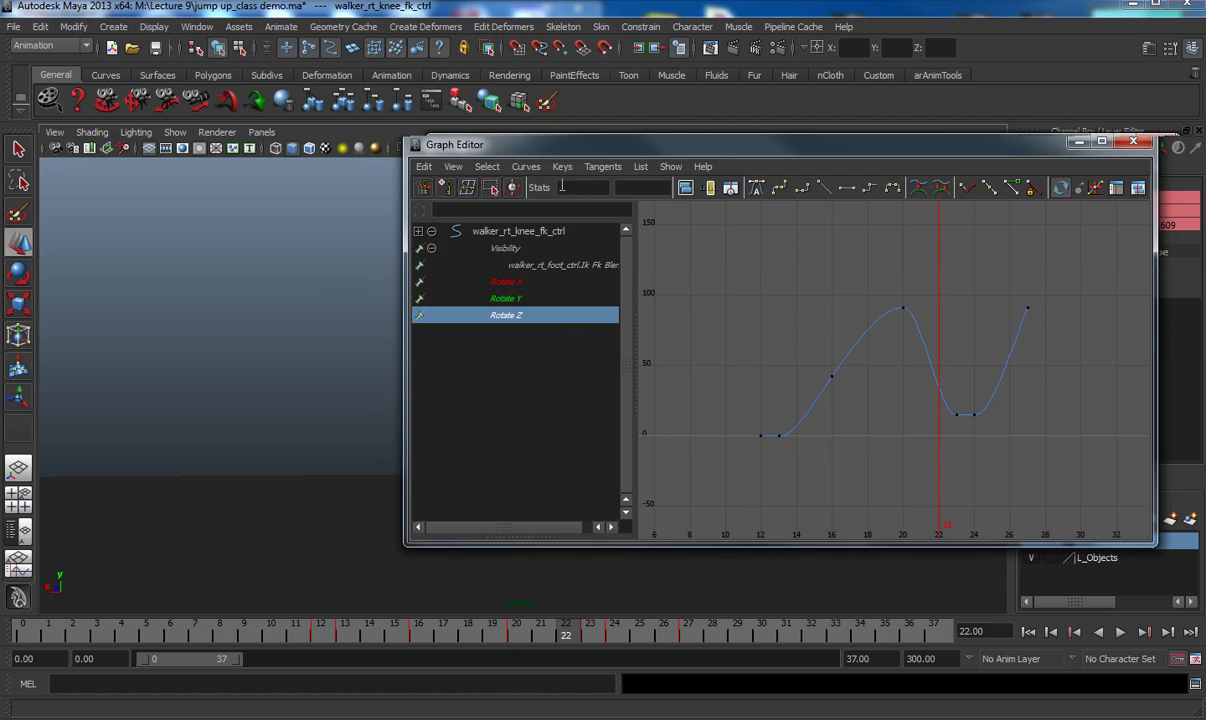
- Reselect the right ankle FK control and inspect all the keys on its Rotate Y curve
left_click_drag(591, 151, 711, 99)
left_click(508, 393)
left_click(558, 242)
left_click_drag(782, 340, 1104, 482)
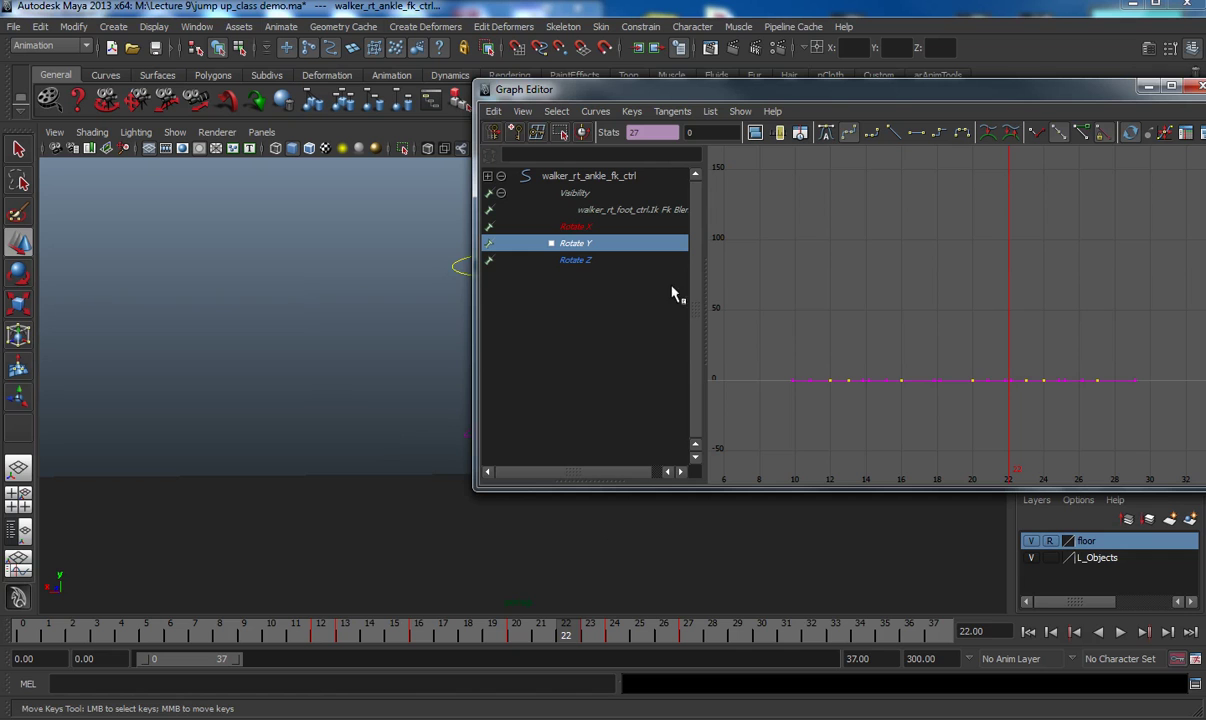
left_click_drag(552, 91, 660, 101)
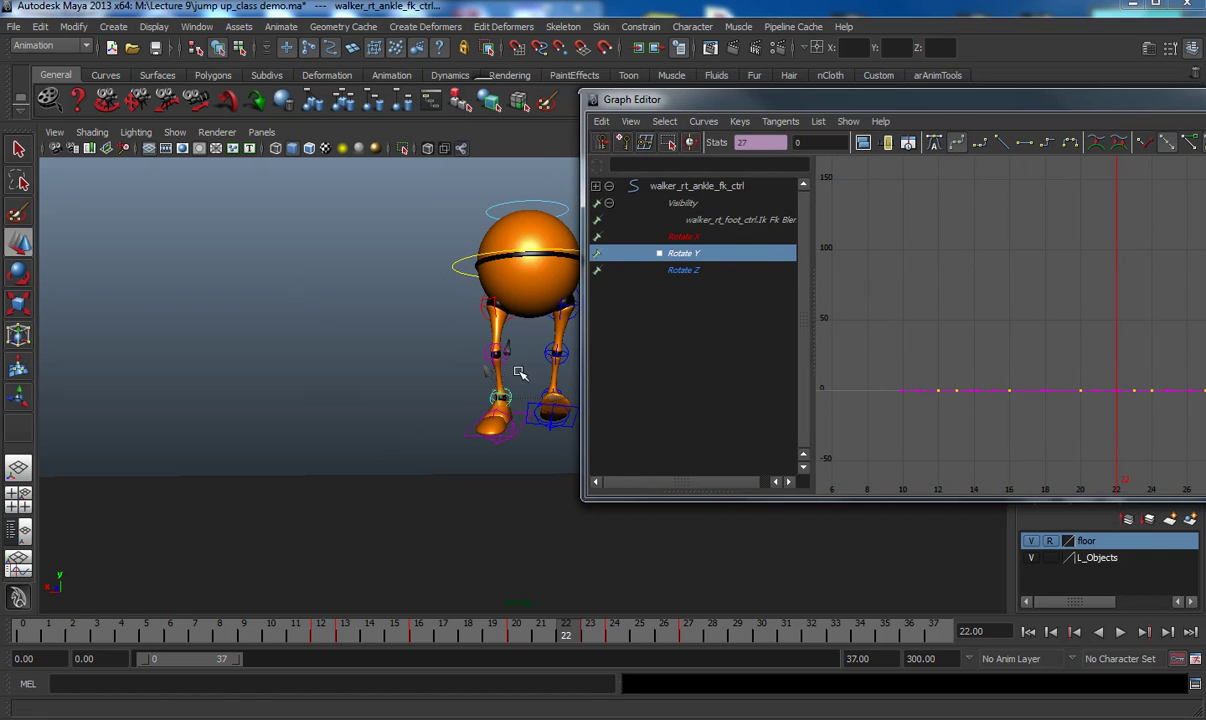
- Select the right ball FK control and inspect the keys on its Rotate X and Rotate Y curves
left_click(503, 419)
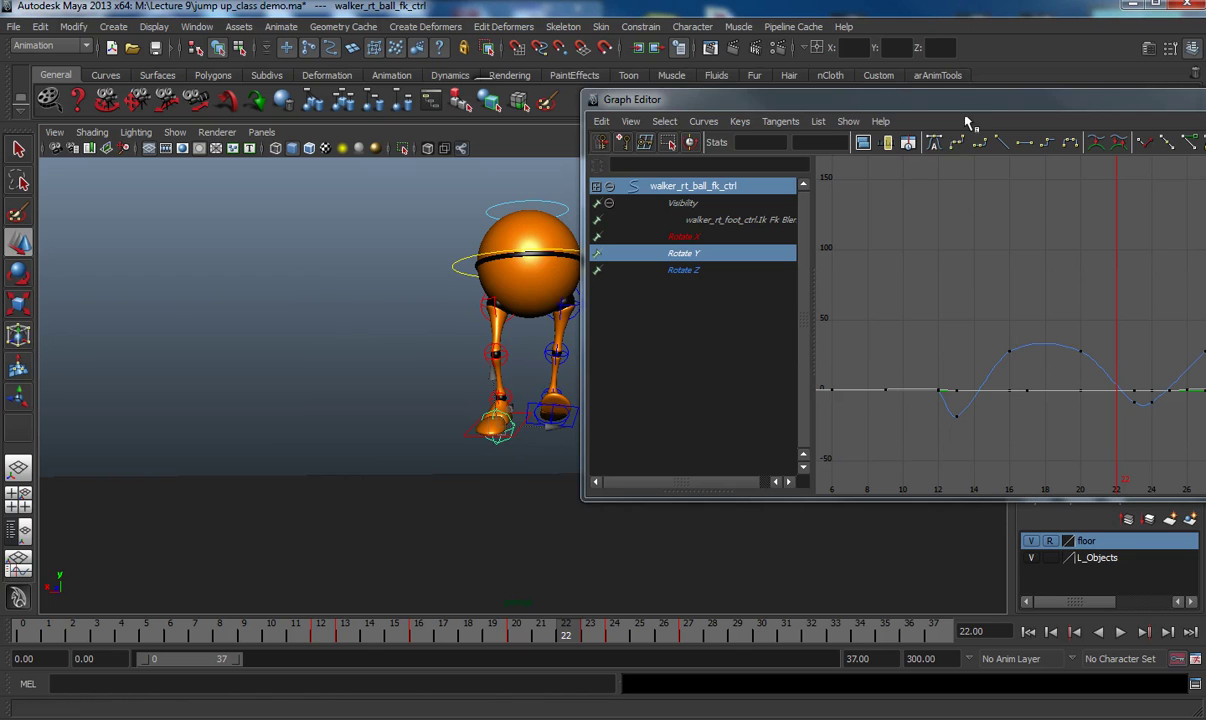
left_click_drag(976, 108, 665, 99)
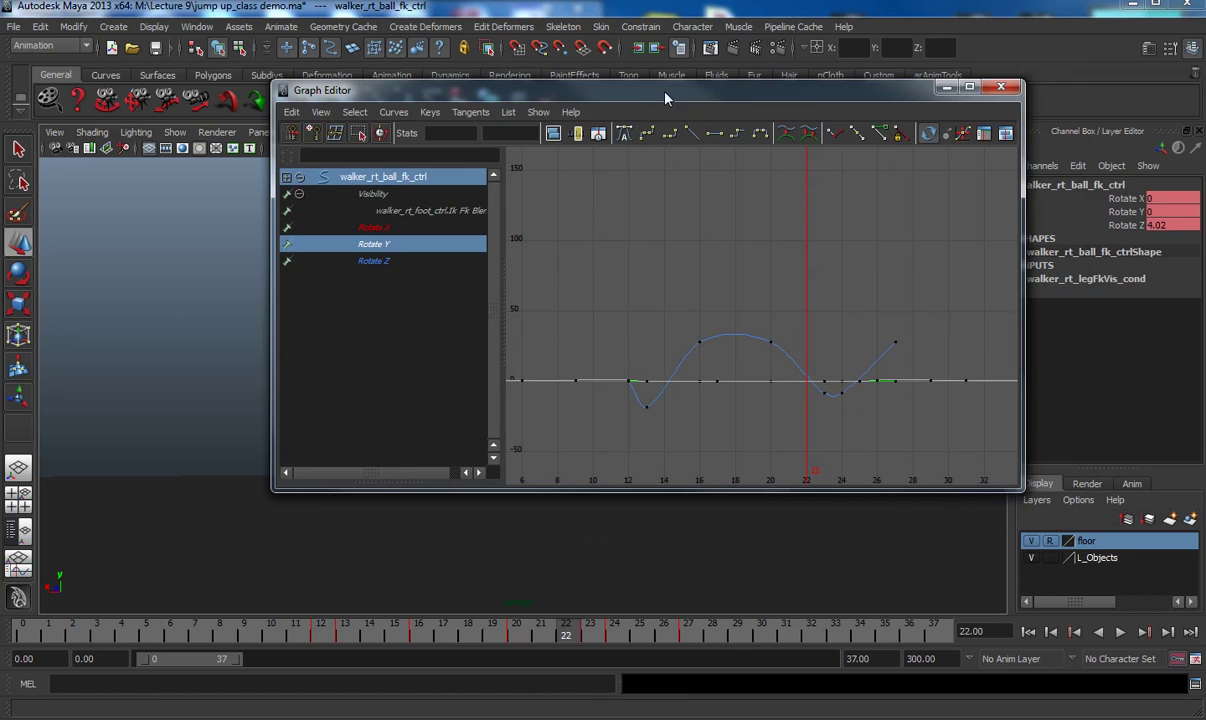
left_click(378, 227)
left_click_drag(549, 322, 960, 482)
left_click(378, 244)
left_click_drag(571, 318, 870, 430)
left_click(394, 262)
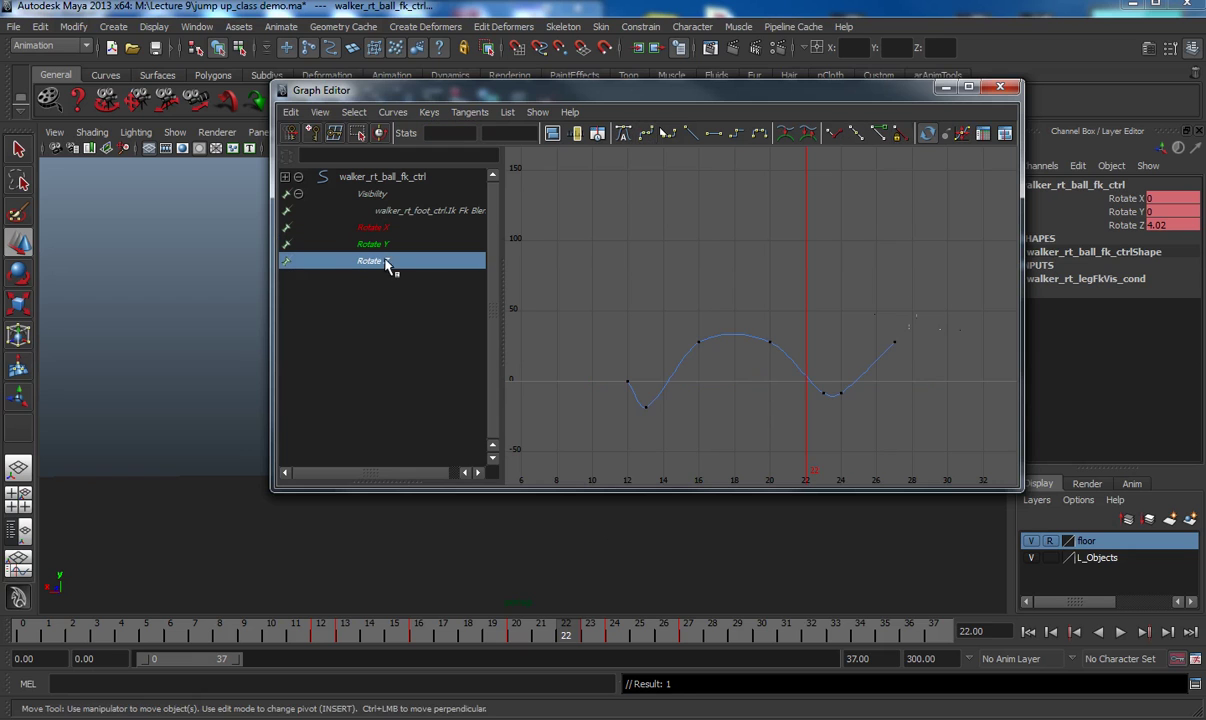
left_click(384, 245)
left_click_drag(597, 322, 946, 437)
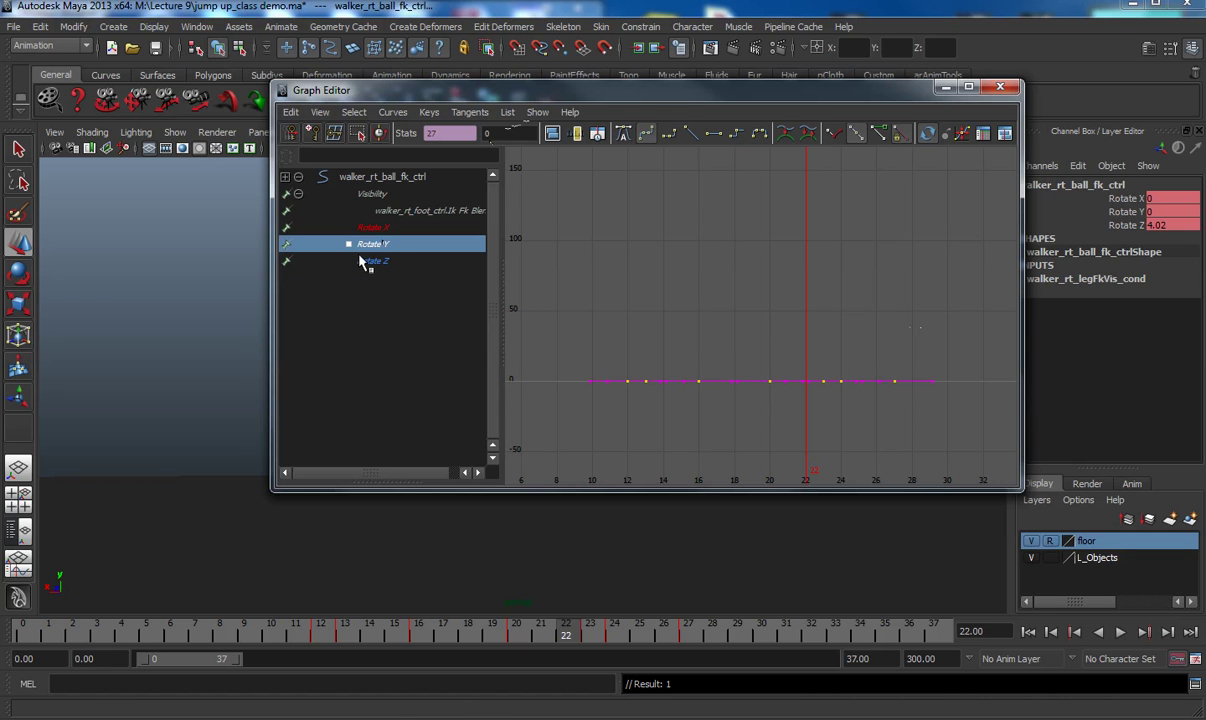
- Flatten the right ball FK control's Rotate Z key at frame 13
left_click(362, 262)
left_click_drag(606, 299, 931, 460)
key("f")
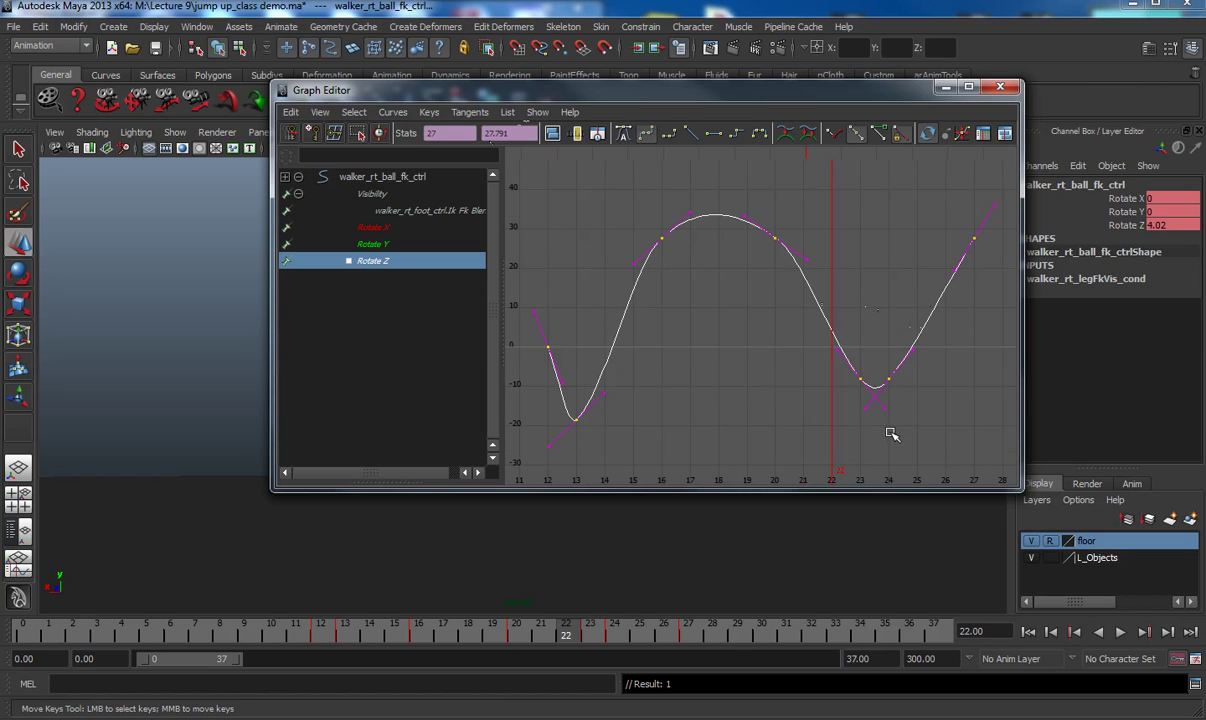
left_click(767, 356)
left_click_drag(600, 432, 558, 398)
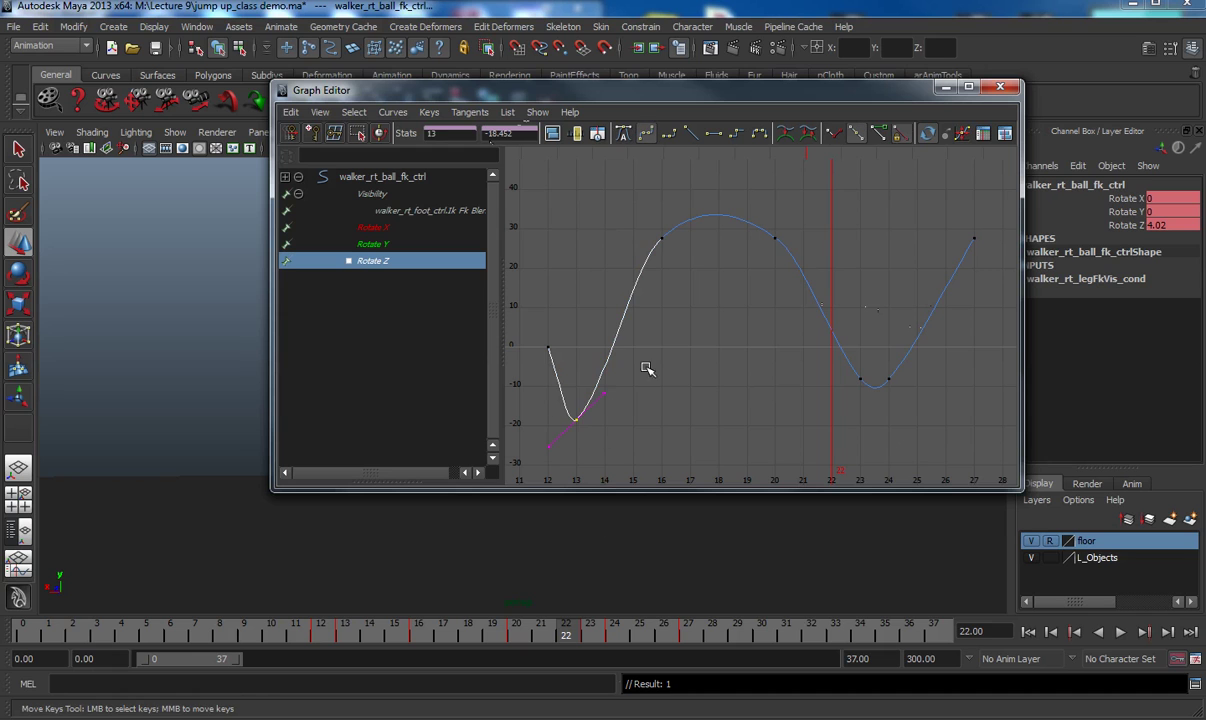
left_click(718, 137)
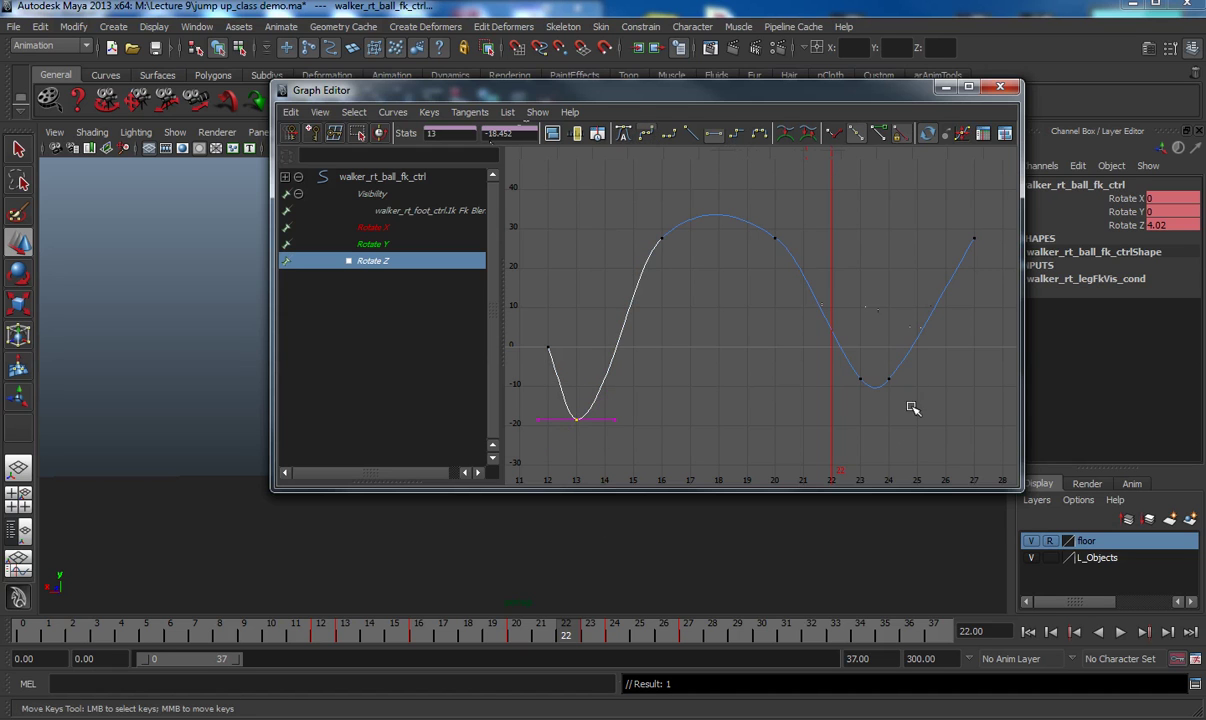
- Flatten the right ball FK control's Rotate Z keys at frames 23 and 24 and those at frames 16 and 20
left_click_drag(910, 406, 840, 350)
left_click(716, 136)
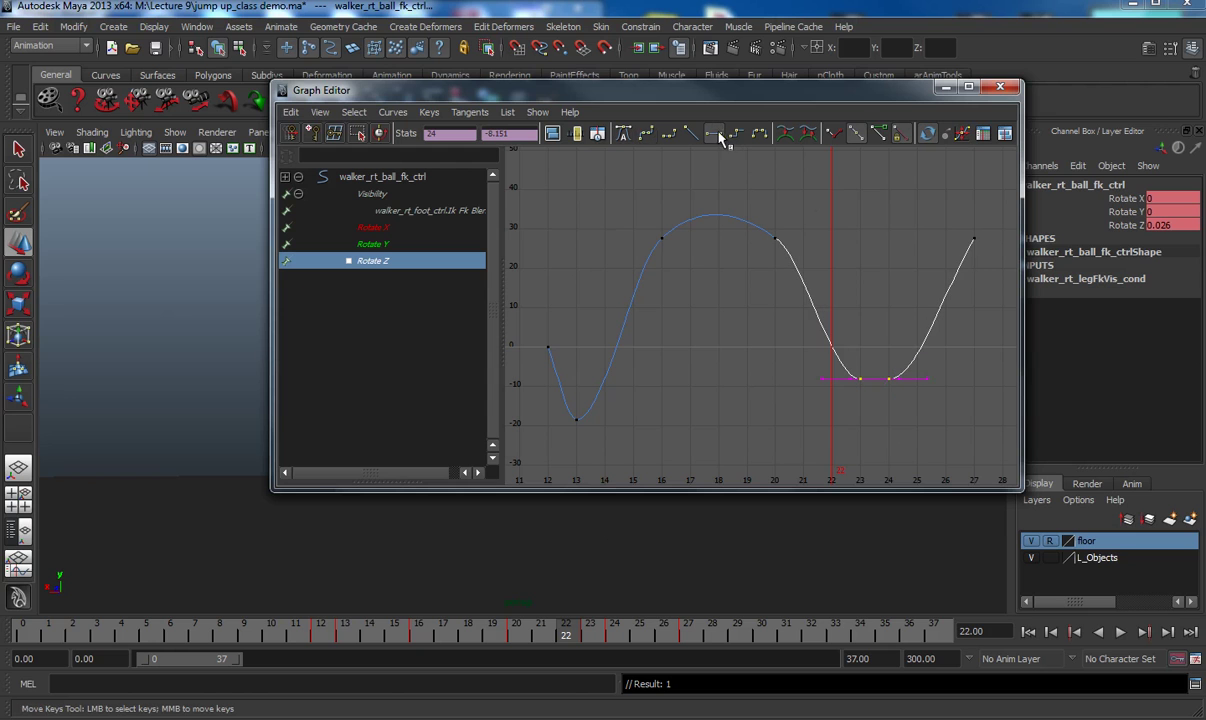
left_click_drag(648, 190, 790, 250)
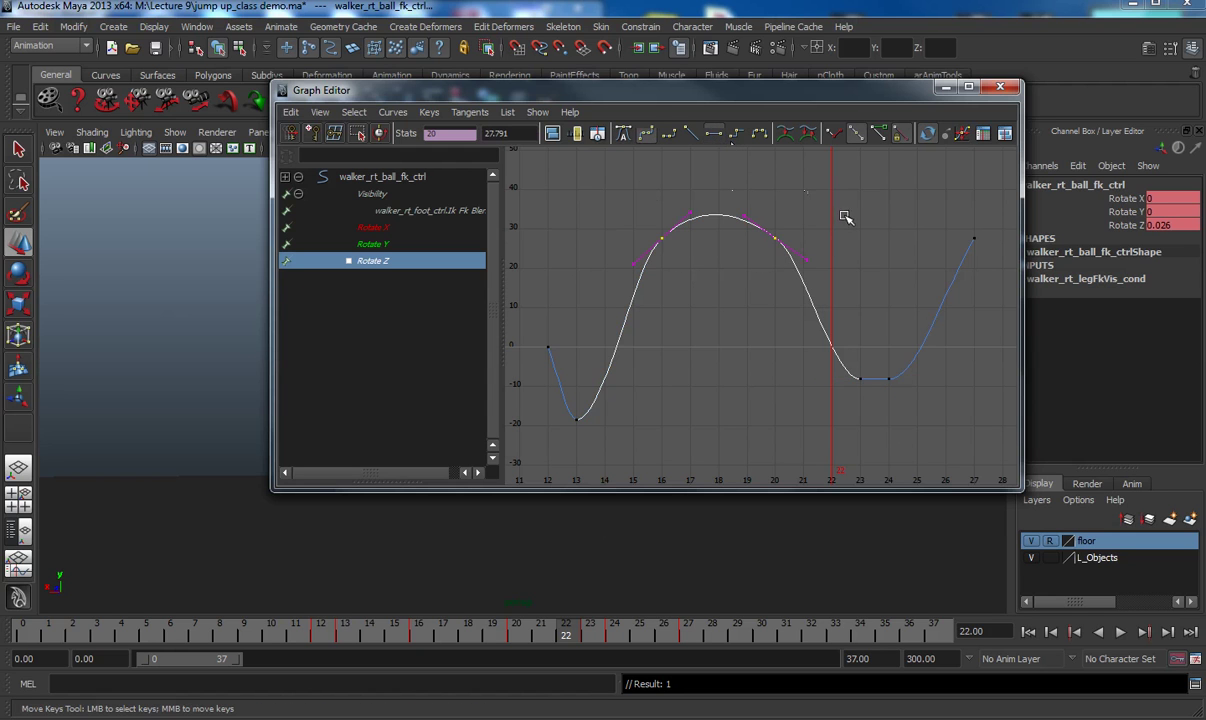
left_click(714, 135)
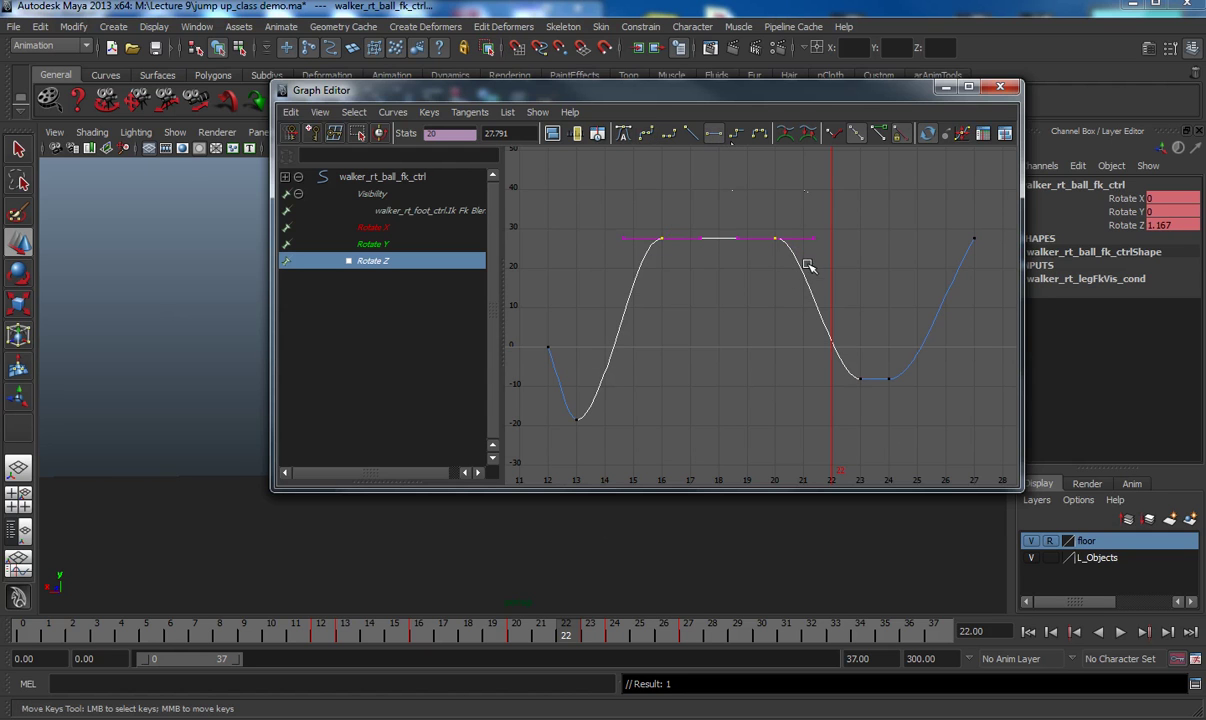
- Select the left upper leg FK control and isolate its Rotate X curve in the Graph Editor for editing
left_click(946, 87)
left_click(568, 301)
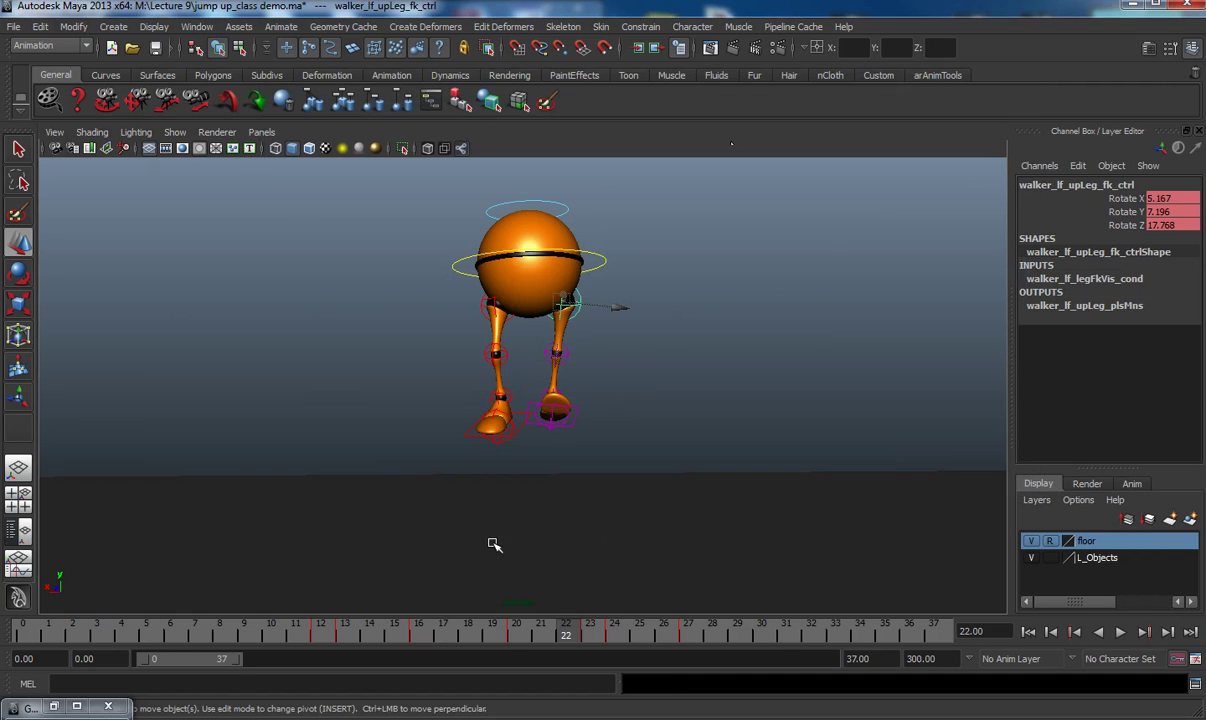
left_click(53, 706)
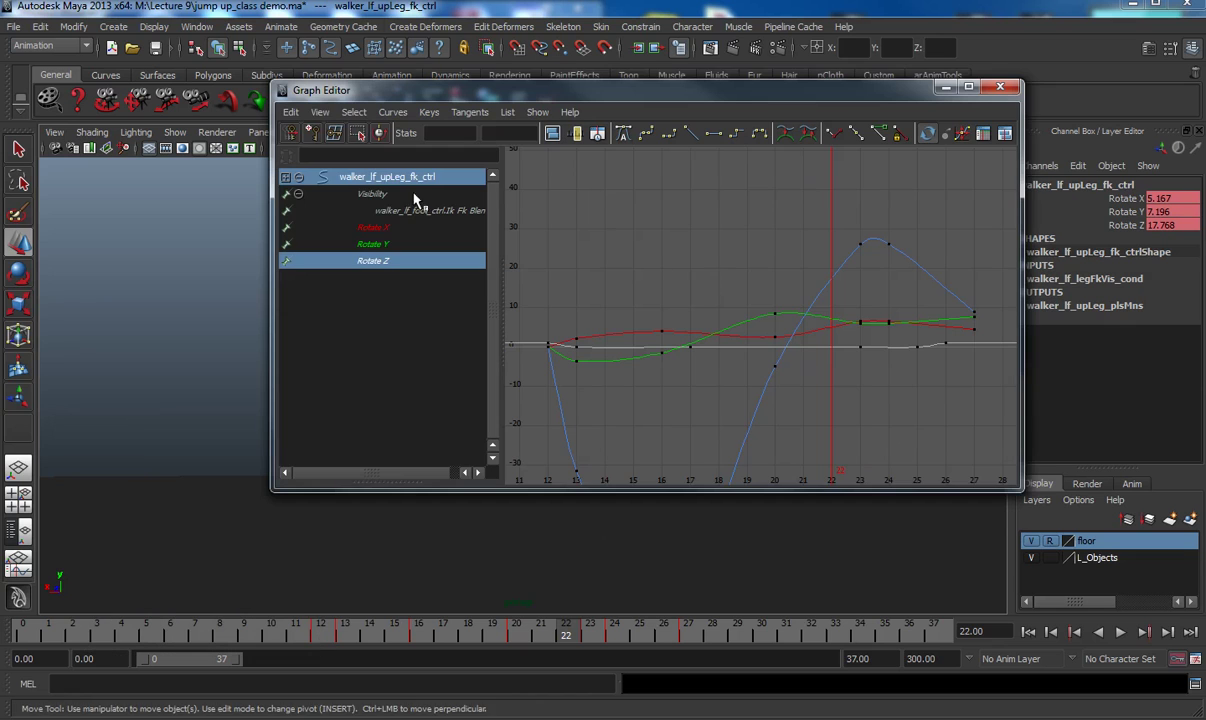
left_click(372, 228)
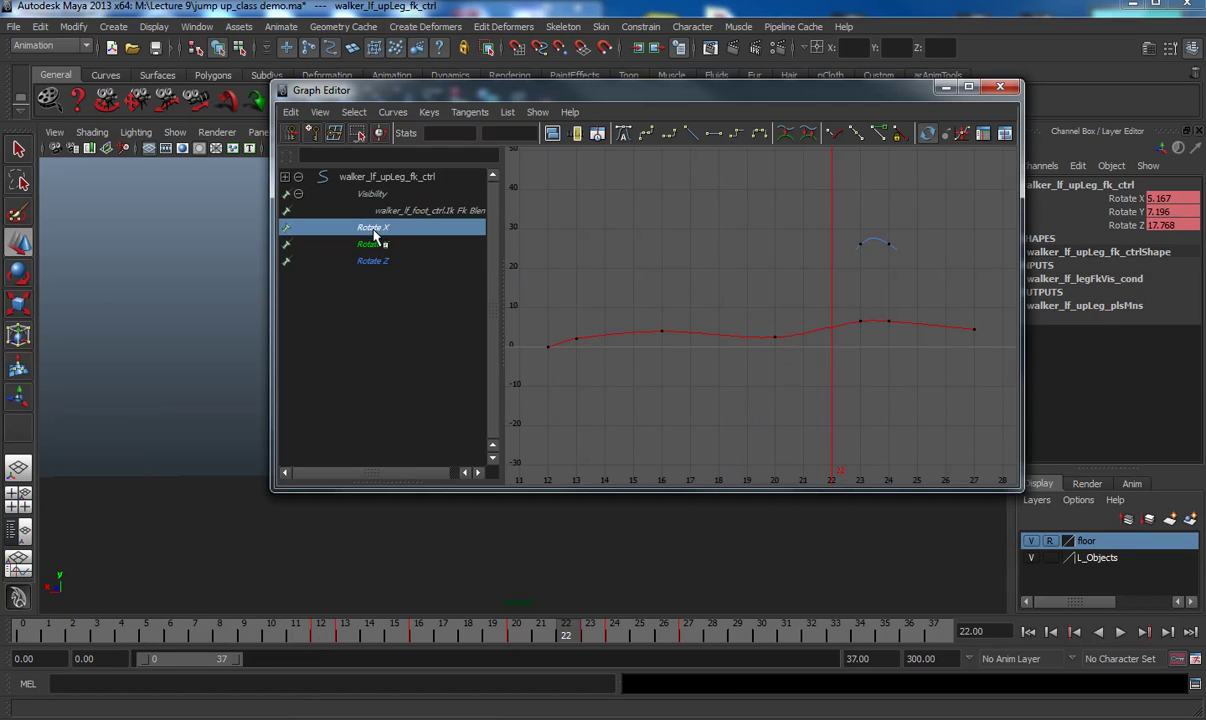
left_click_drag(748, 325, 783, 388)
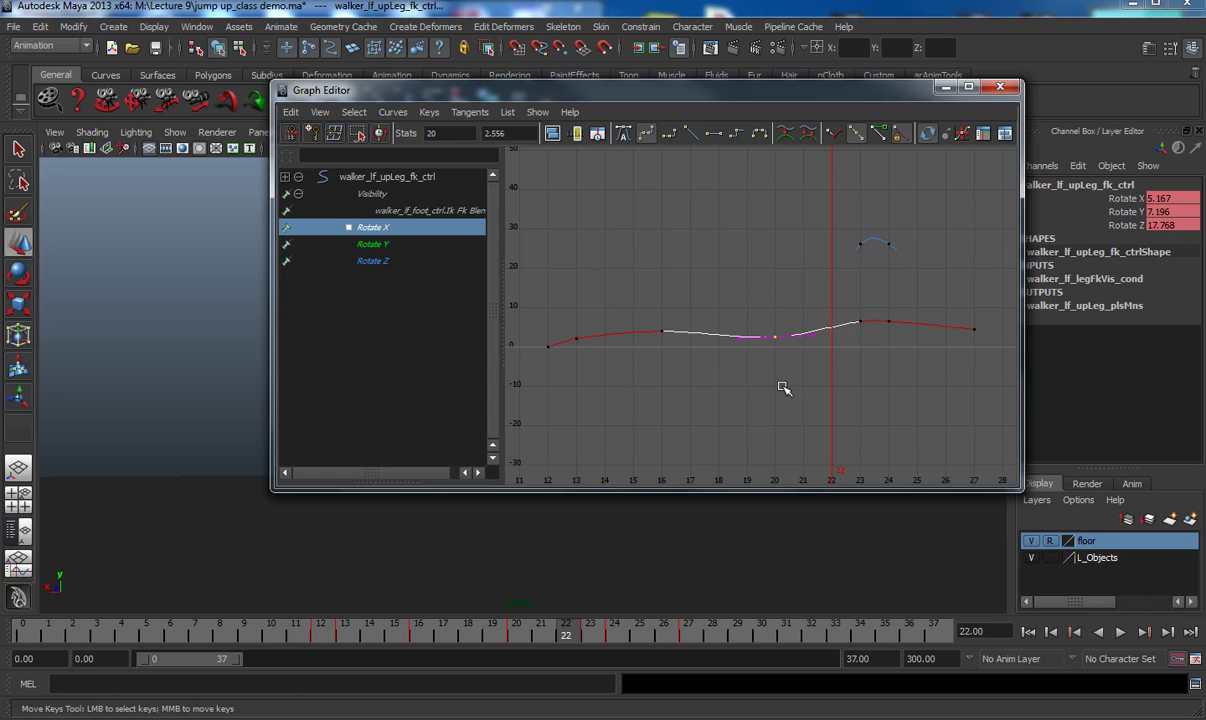
left_click_drag(530, 262, 961, 423)
key("f")
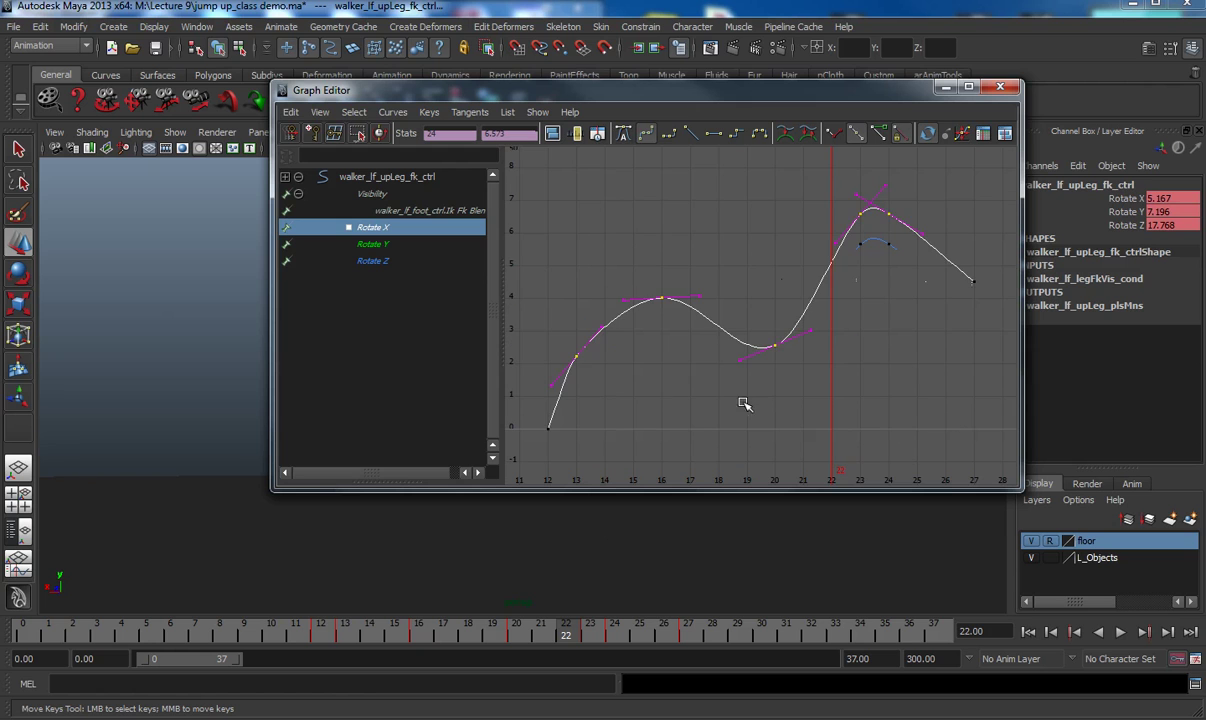
- Flatten the left upper leg FK control's Rotate X keys at frames 16, 20, 23 and 24
left_click(683, 352)
left_click_drag(633, 278, 696, 306)
left_click_drag(812, 192, 892, 220)
left_click(713, 133)
left_click_drag(812, 364, 748, 336)
left_click(713, 133)
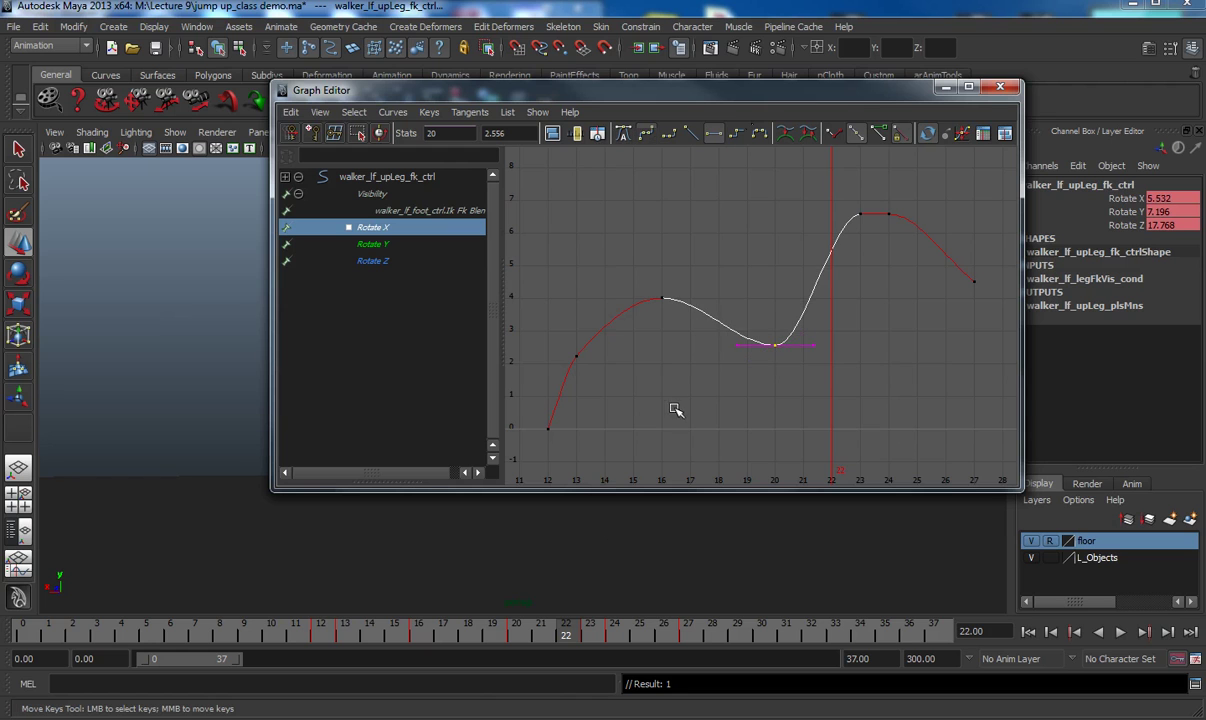
- Steepen the Rotate X curve's tangent at frame 13 by lowering its incoming handle to smooth the rise
left_click_drag(585, 366, 540, 312)
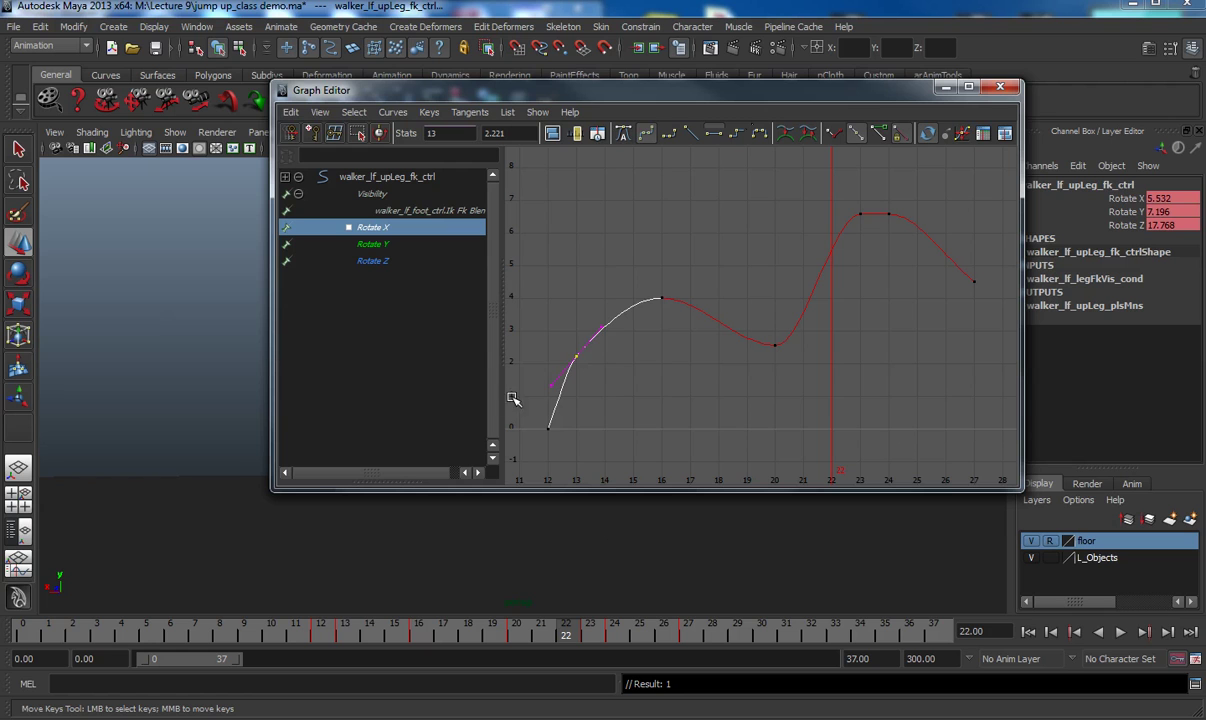
left_click_drag(542, 367, 565, 391)
middle_click_drag(556, 383, 556, 390)
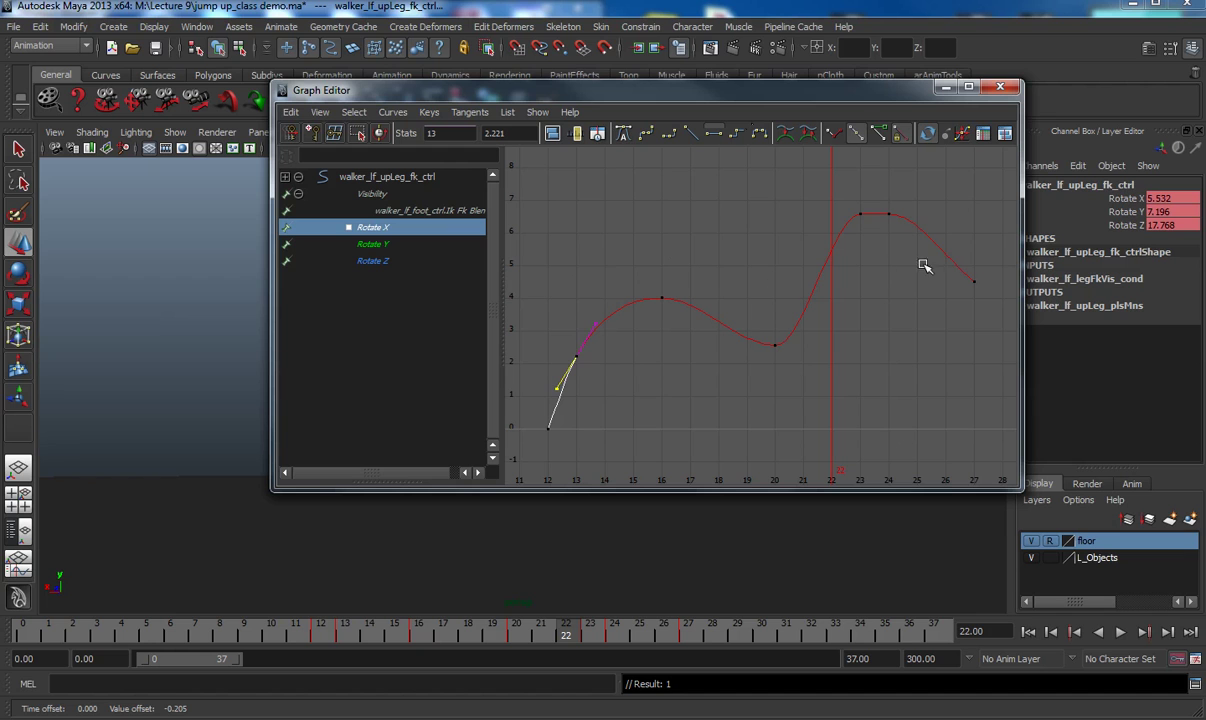
- Flatten the left upper leg FK control's Rotate Y keys at frames 13, 20, 23 and 24
left_click(375, 244)
key("f")
left_click_drag(748, 192, 804, 231)
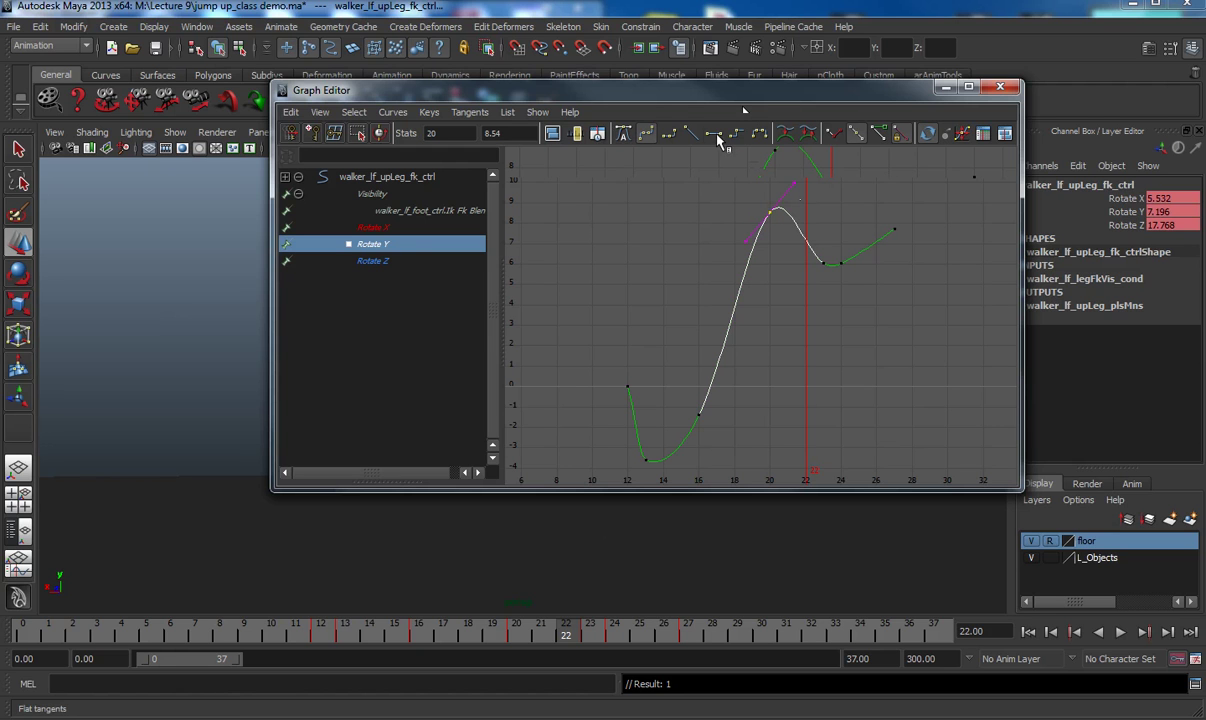
left_click(718, 140)
left_click_drag(856, 286, 808, 243)
left_click(714, 136)
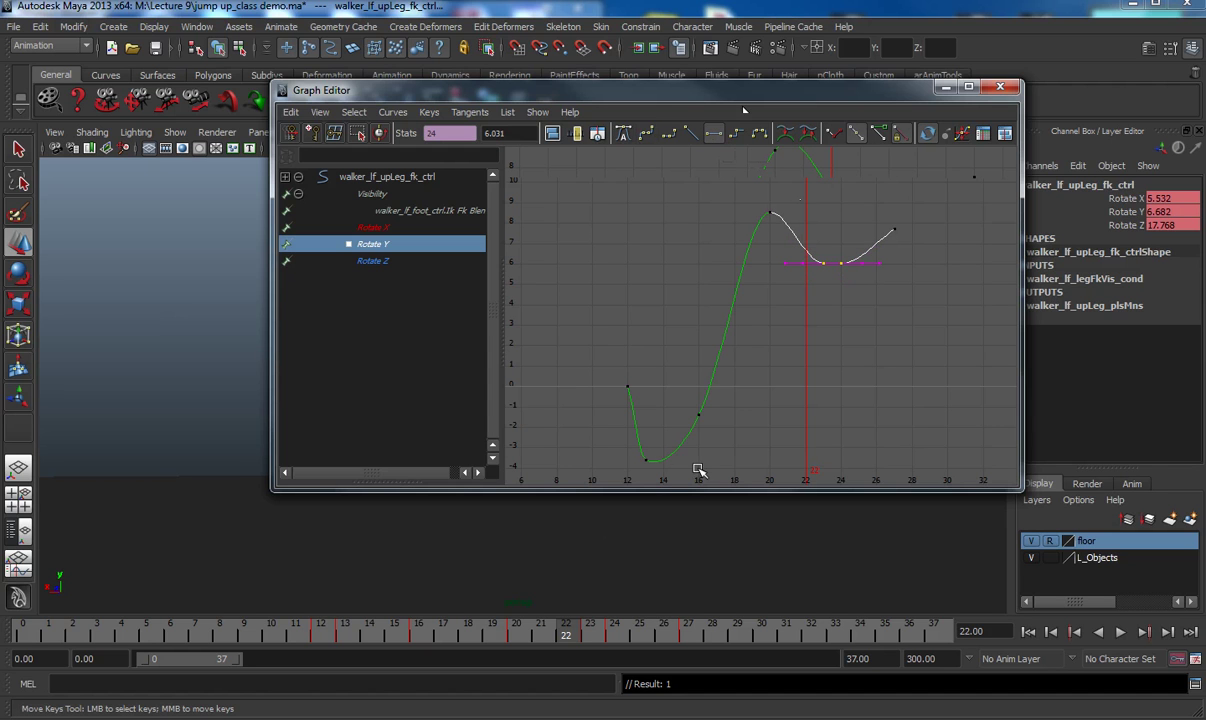
left_click_drag(698, 470, 635, 396)
left_click(716, 133)
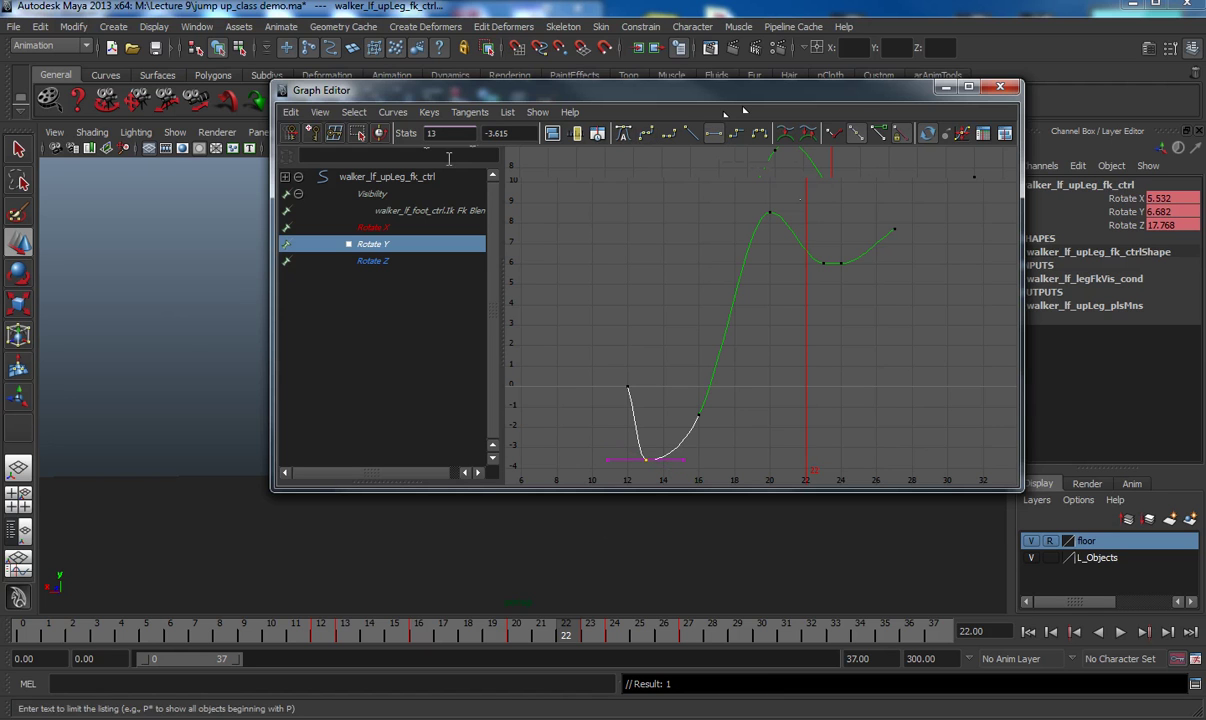
- Flatten the left upper leg FK control's Rotate Z key at frame 16 and steepen the tangent at frame 13
left_click(362, 260)
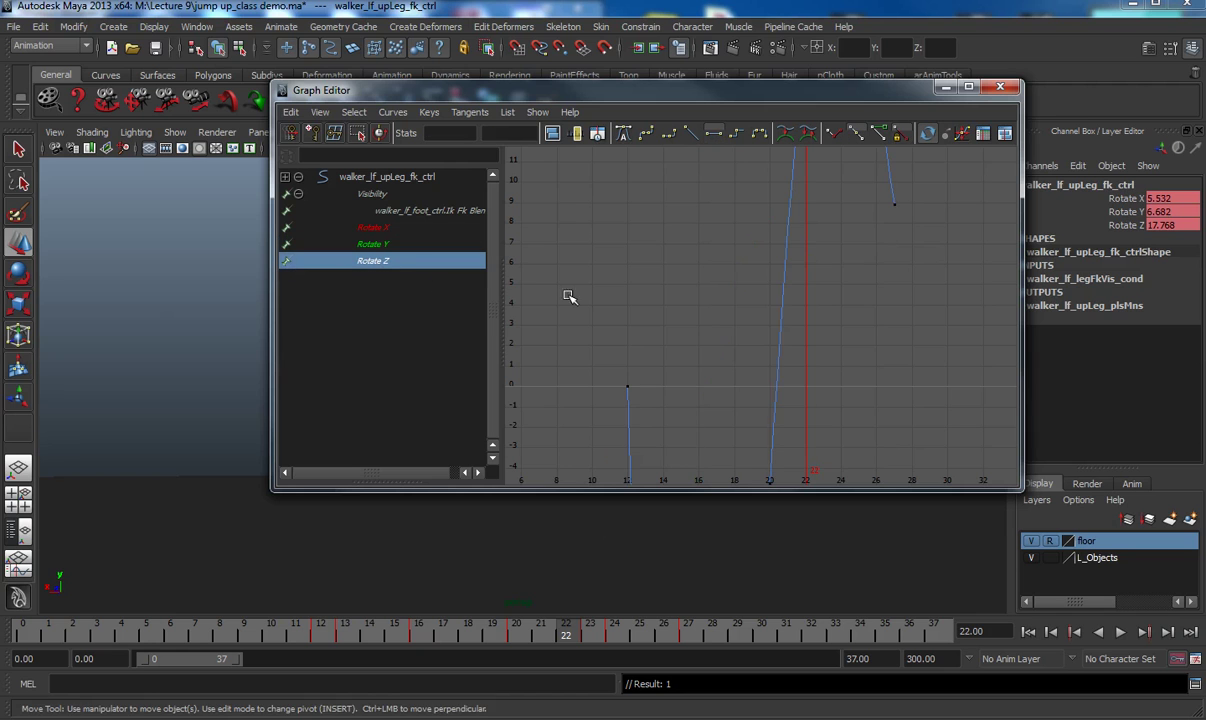
key("f")
left_click_drag(629, 370, 698, 444)
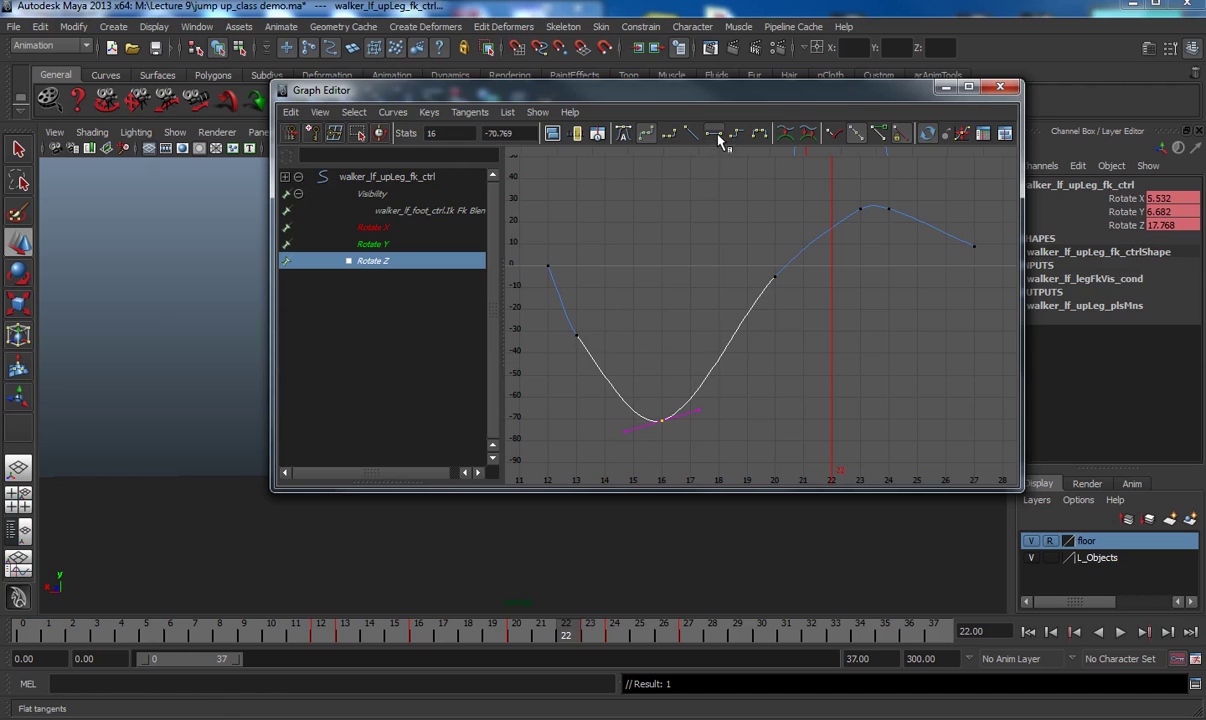
left_click_drag(526, 287, 579, 349)
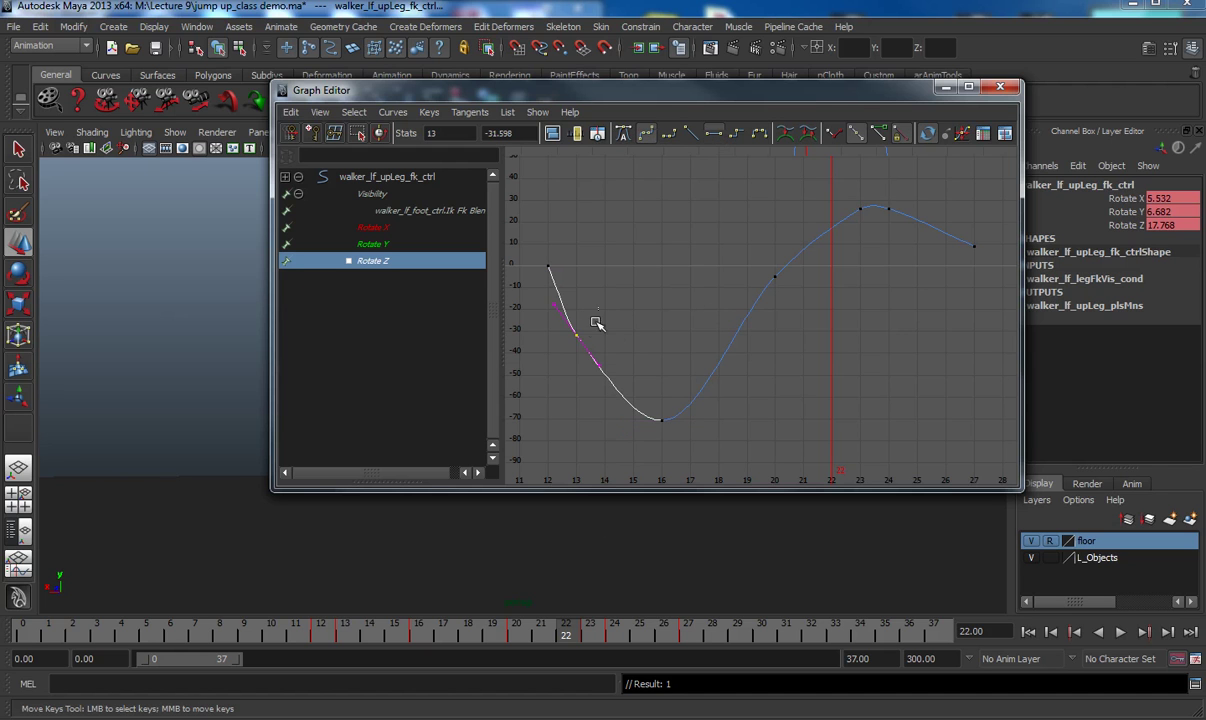
left_click_drag(531, 290, 567, 317)
middle_click_drag(551, 305, 559, 299)
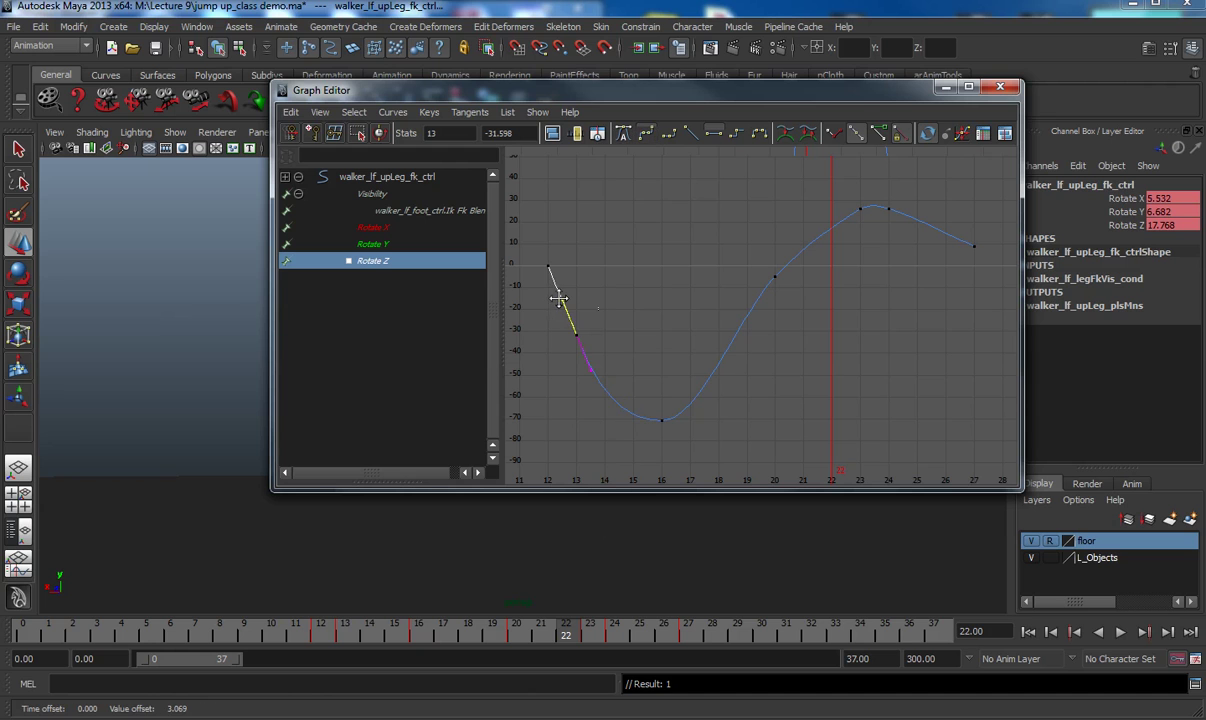
- Flatten the Rotate Z keys at frames 23 and 24, steepen the tangent at frame 20, and minimize the Graph Editor
left_click_drag(831, 188, 966, 239)
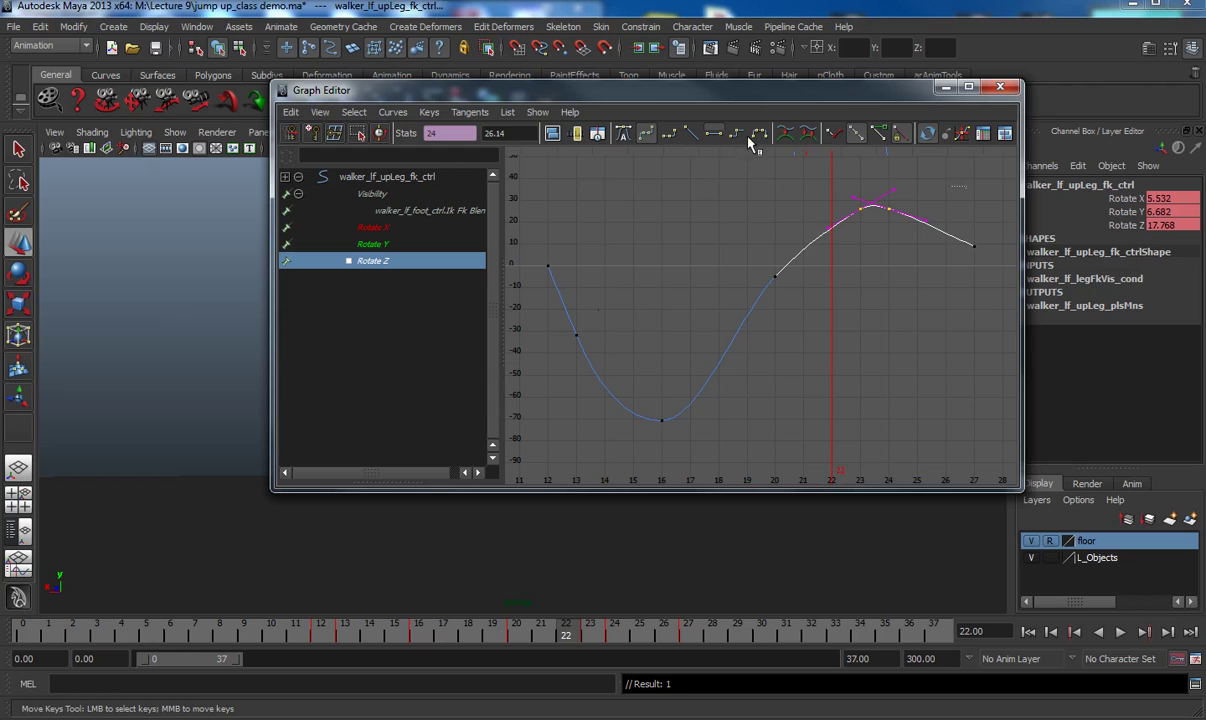
left_click(716, 142)
left_click_drag(759, 261, 757, 320)
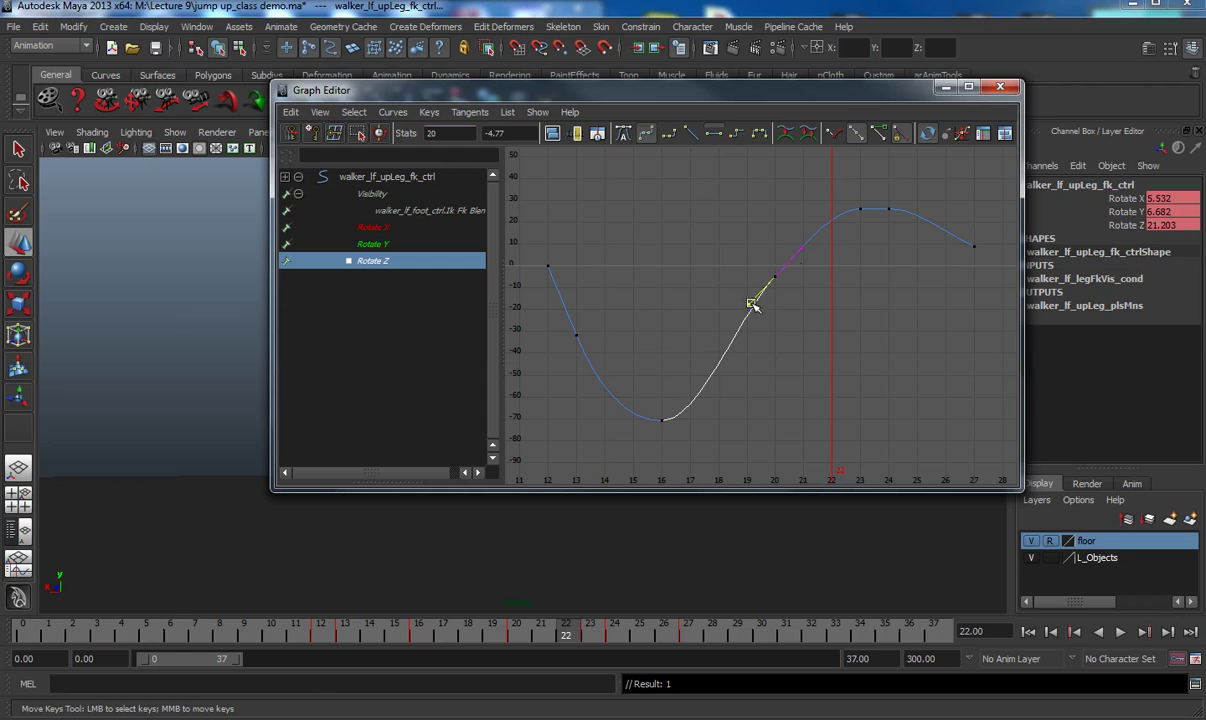
middle_click_drag(752, 305, 754, 318)
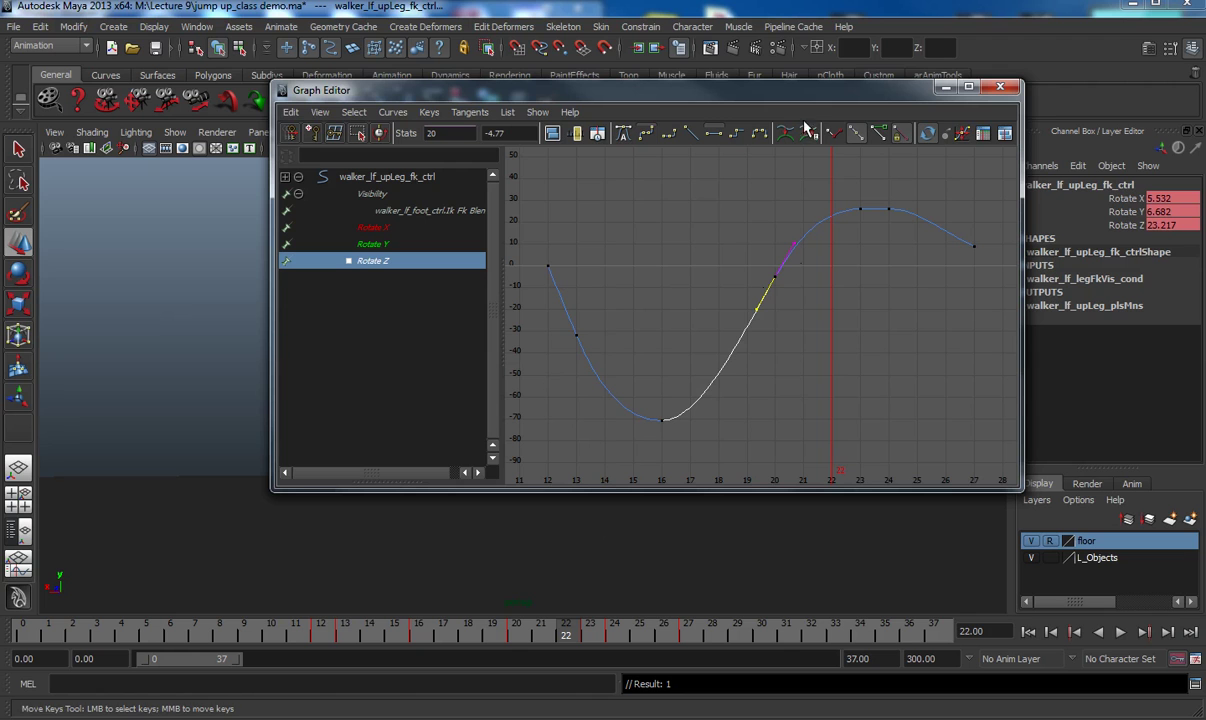
left_click(946, 87)
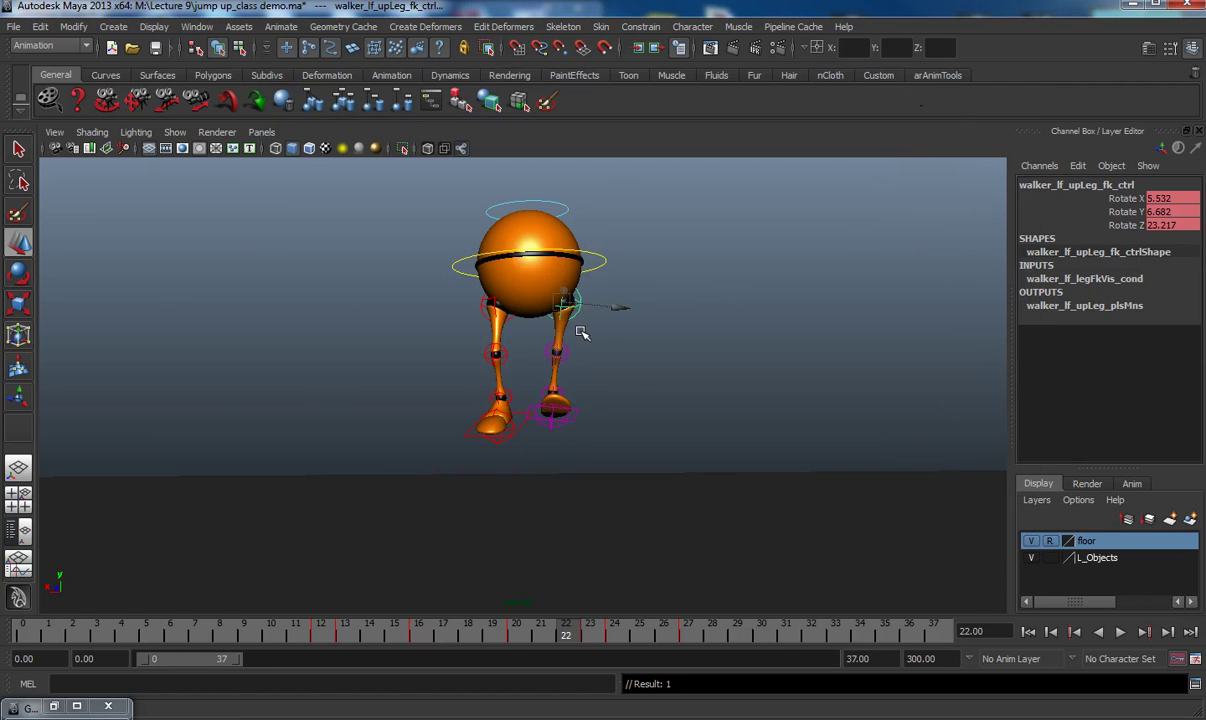
- Flatten the left knee FK control's Rotate Z keys at frames 23 and 24 in the Graph Editor
left_click(560, 352)
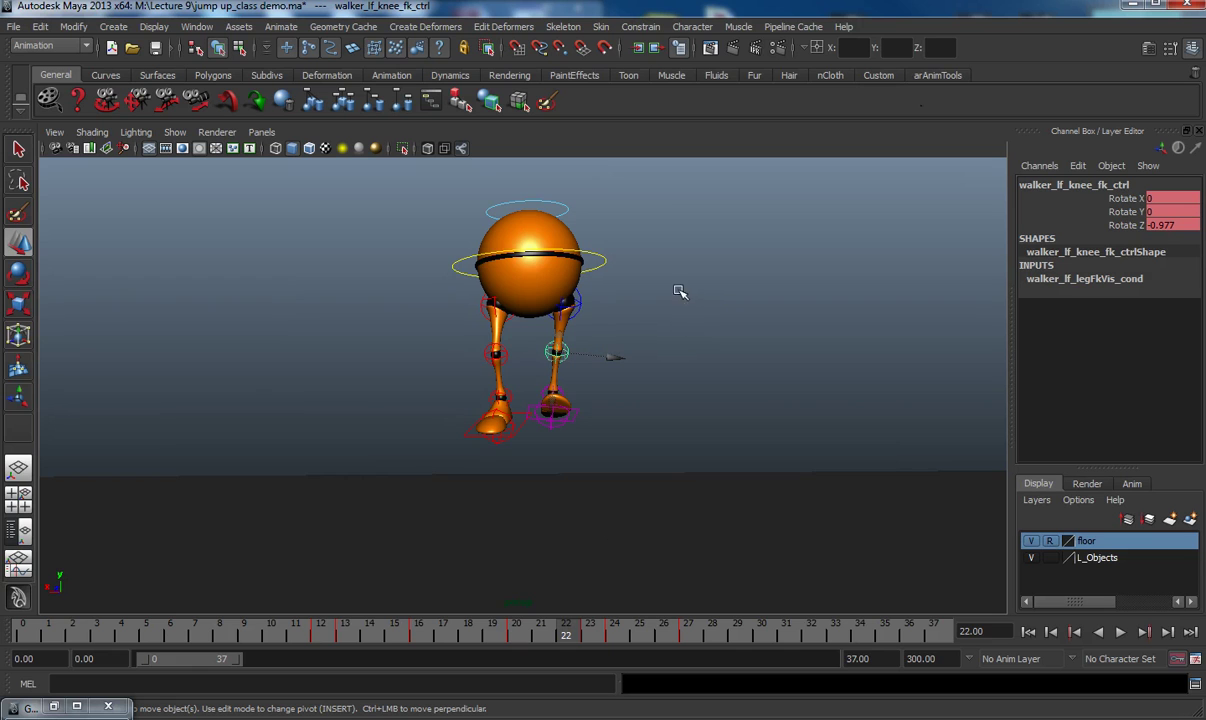
left_click(54, 708)
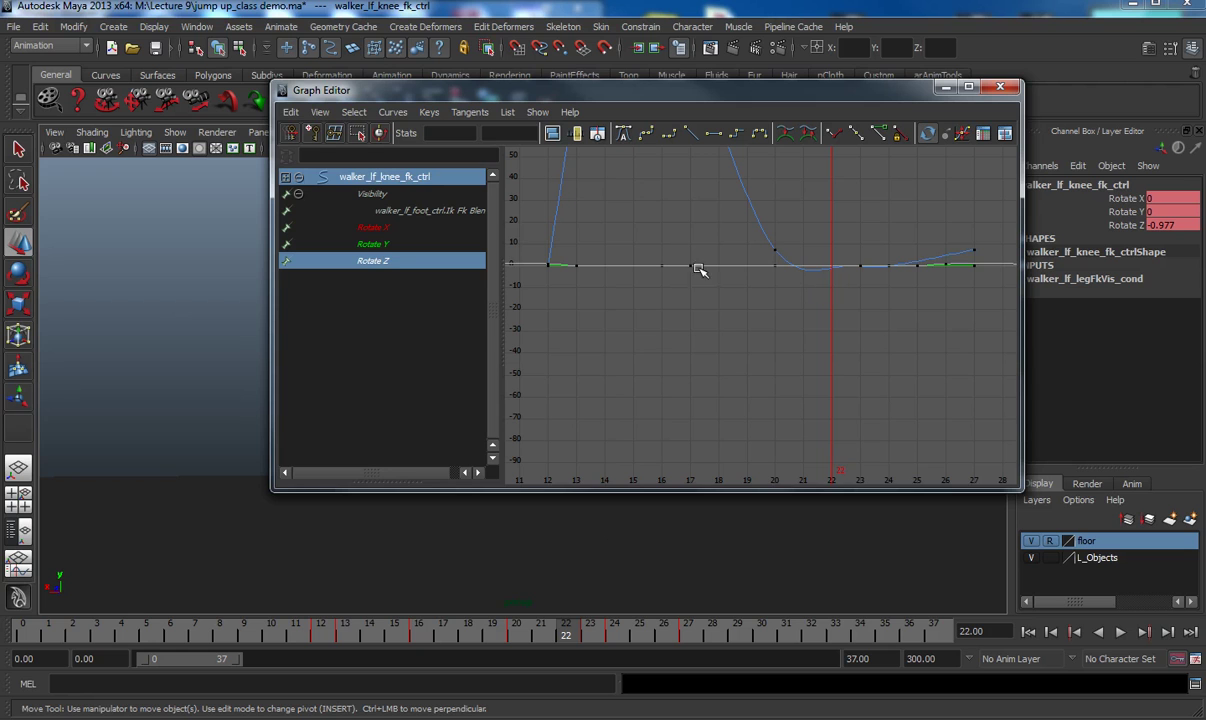
left_click(392, 261)
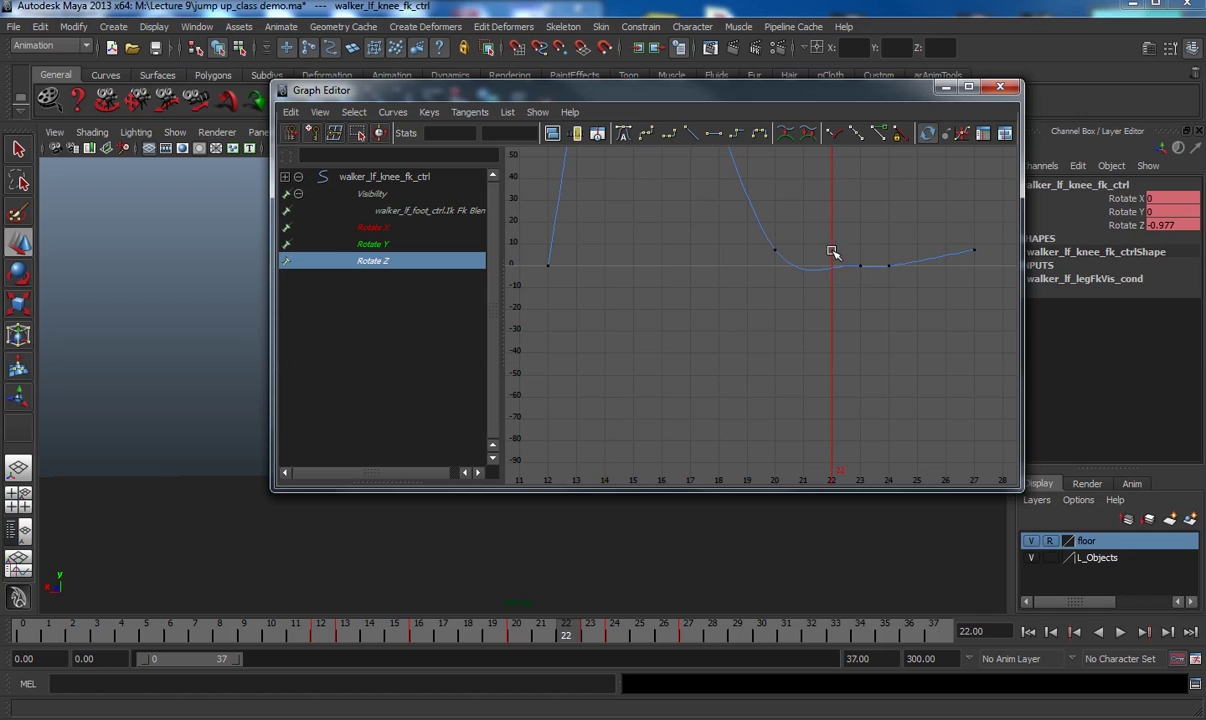
left_click_drag(832, 252, 934, 311)
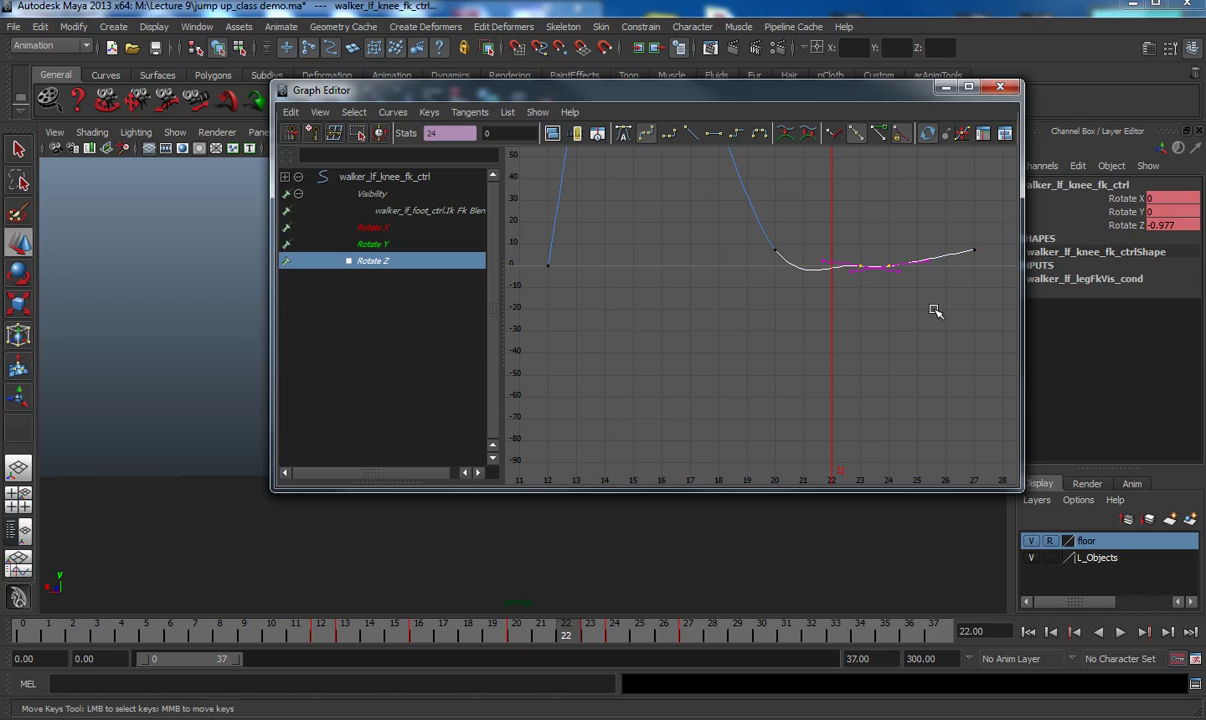
left_click(713, 133)
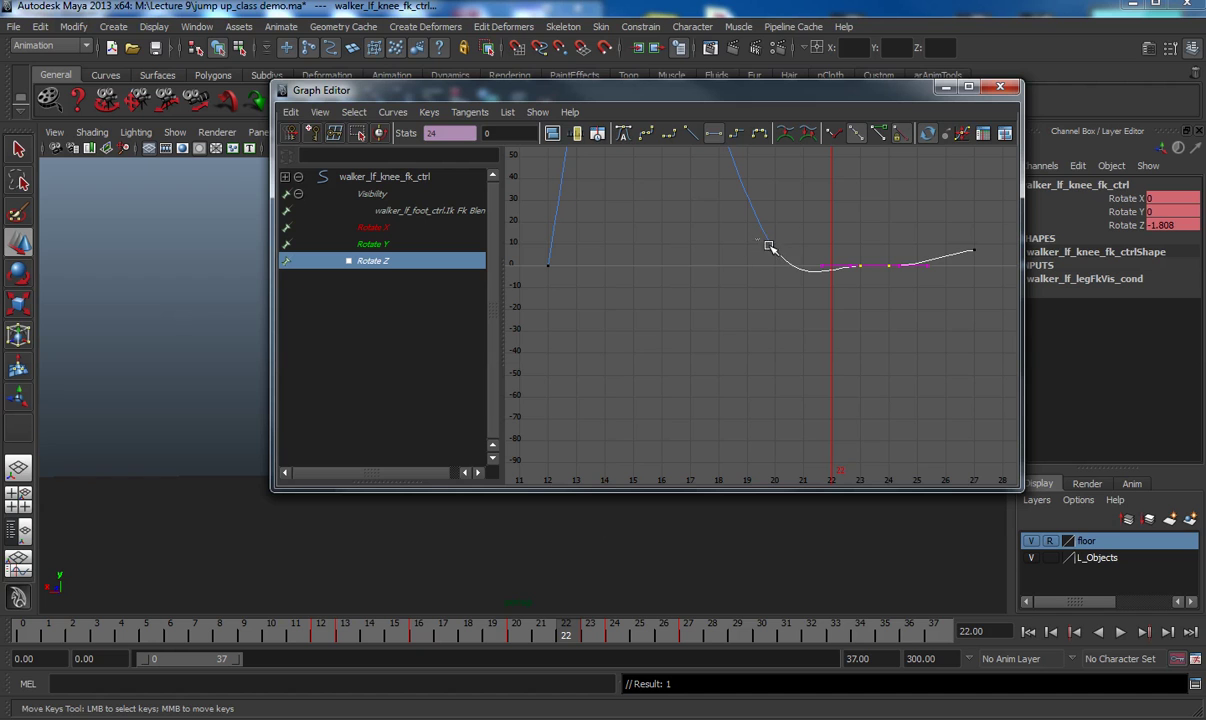
- Give the knee's Rotate Z curve weighted tangents with free weights and raise the outgoing handle at frame 20 to reduce the dip
left_click_drag(768, 245, 791, 272)
left_click_drag(782, 164, 733, 195)
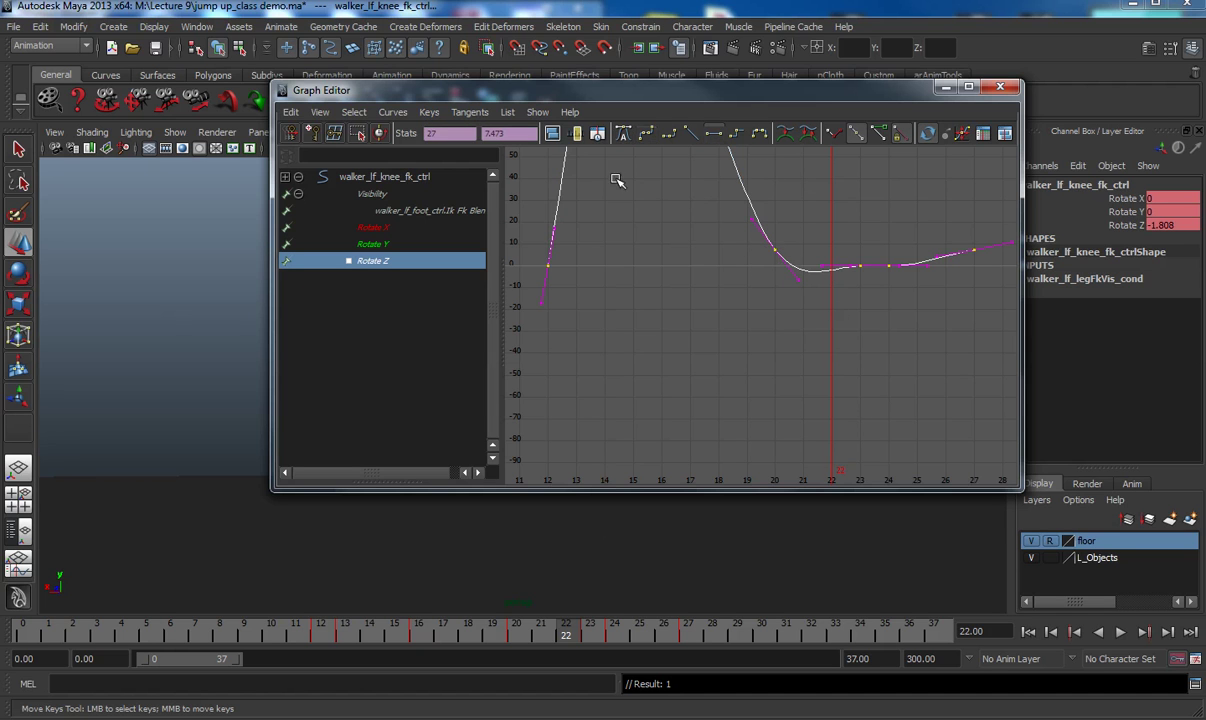
left_click(392, 111)
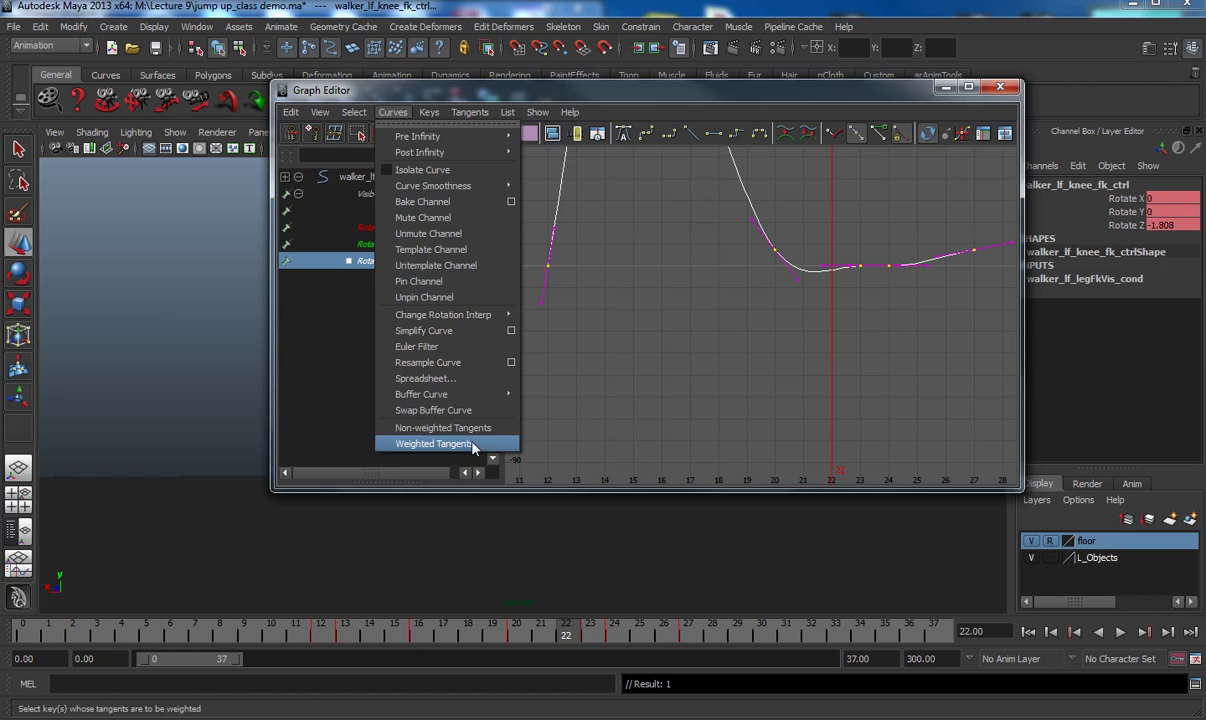
left_click(455, 516)
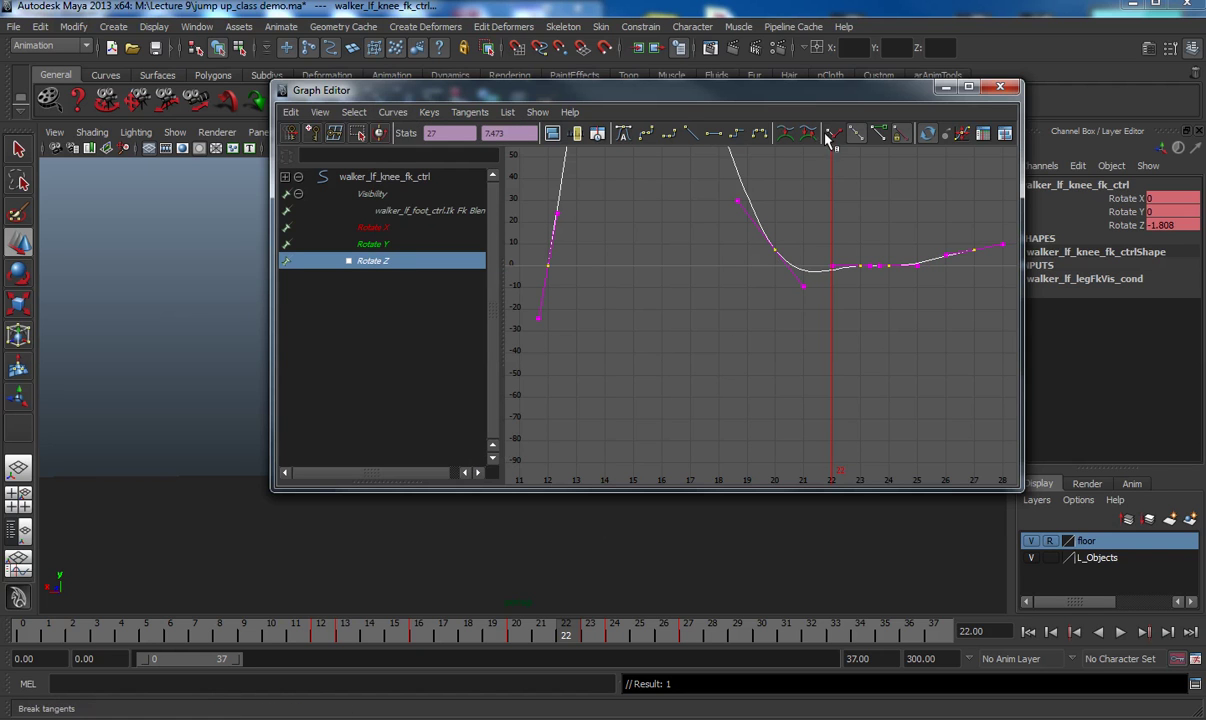
left_click(879, 134)
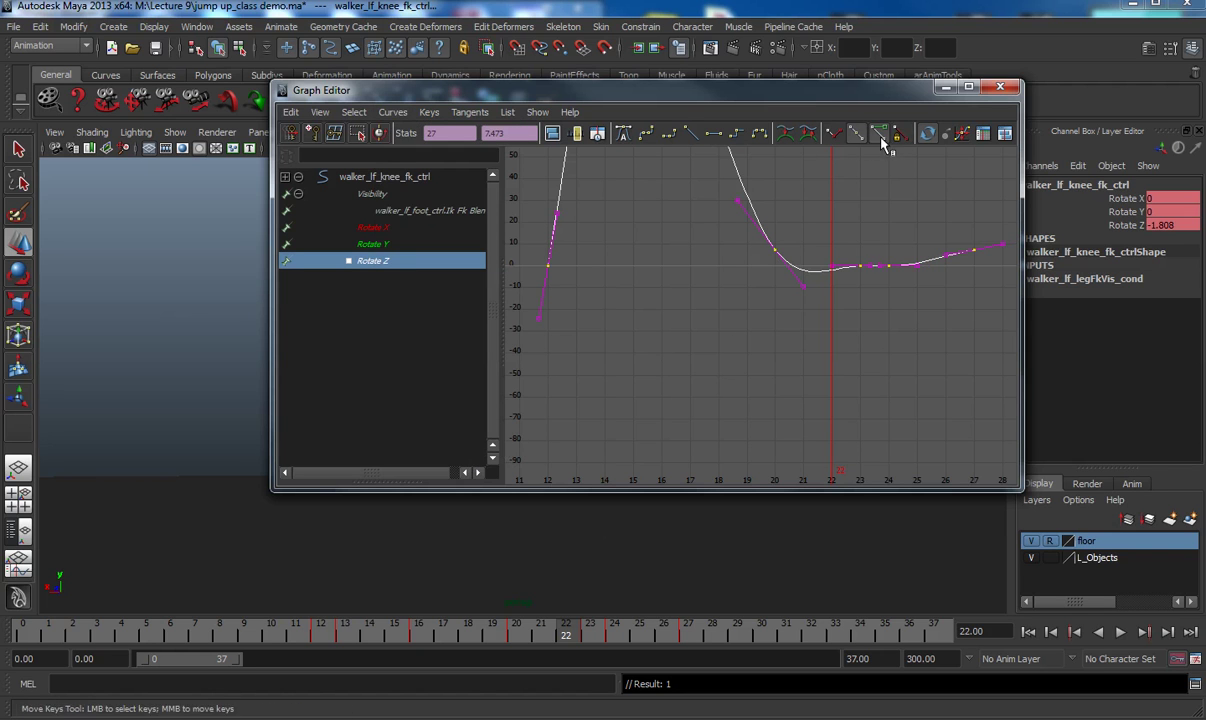
left_click(800, 287)
middle_click_drag(800, 287, 795, 268)
- Flatten the knee's Rotate Z peak at frame 16 and select the incoming tangent handle at frame 13
key("a")
left_click(720, 194)
left_click(711, 140)
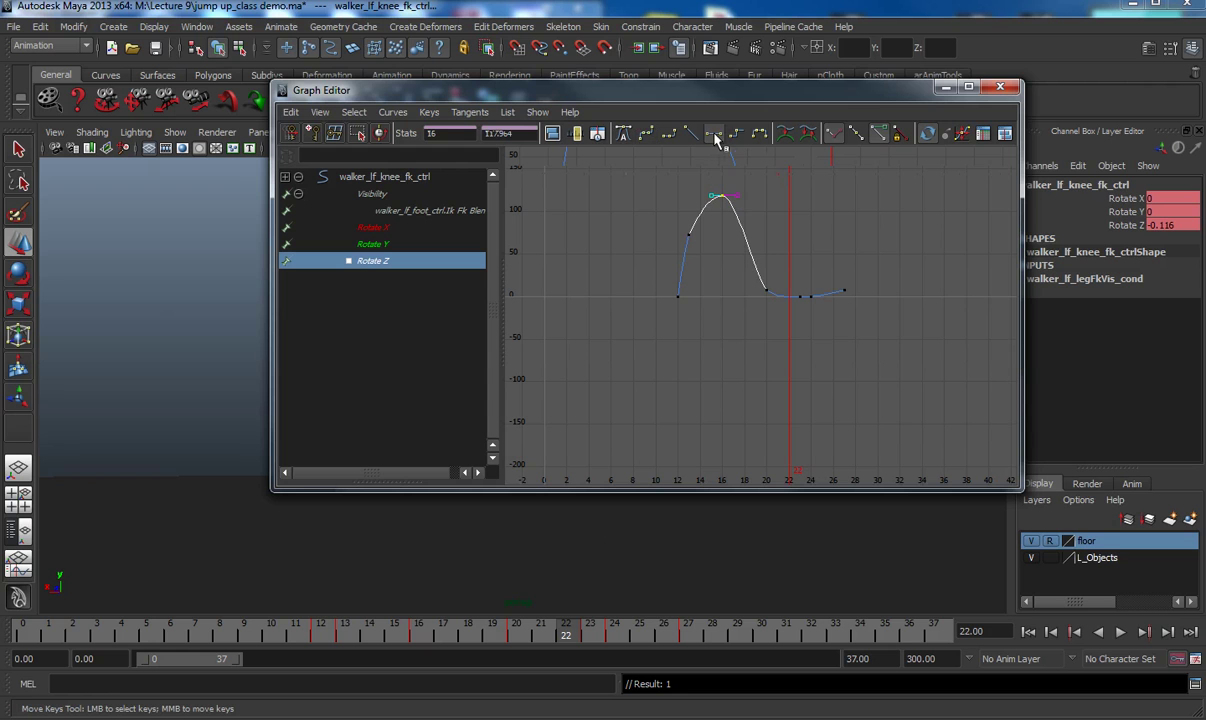
left_click(686, 235)
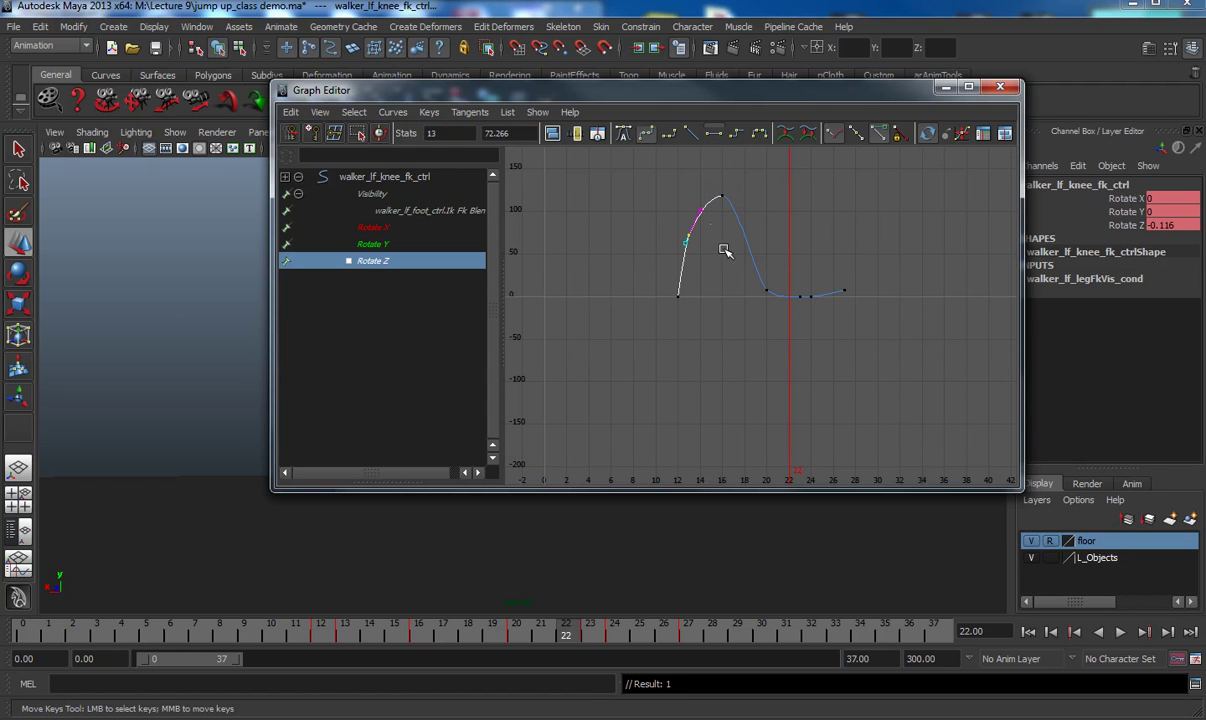
- Check the knee control's Rotate Y and Rotate X curves and minimize the Graph Editor
left_click(366, 244)
left_click(378, 231)
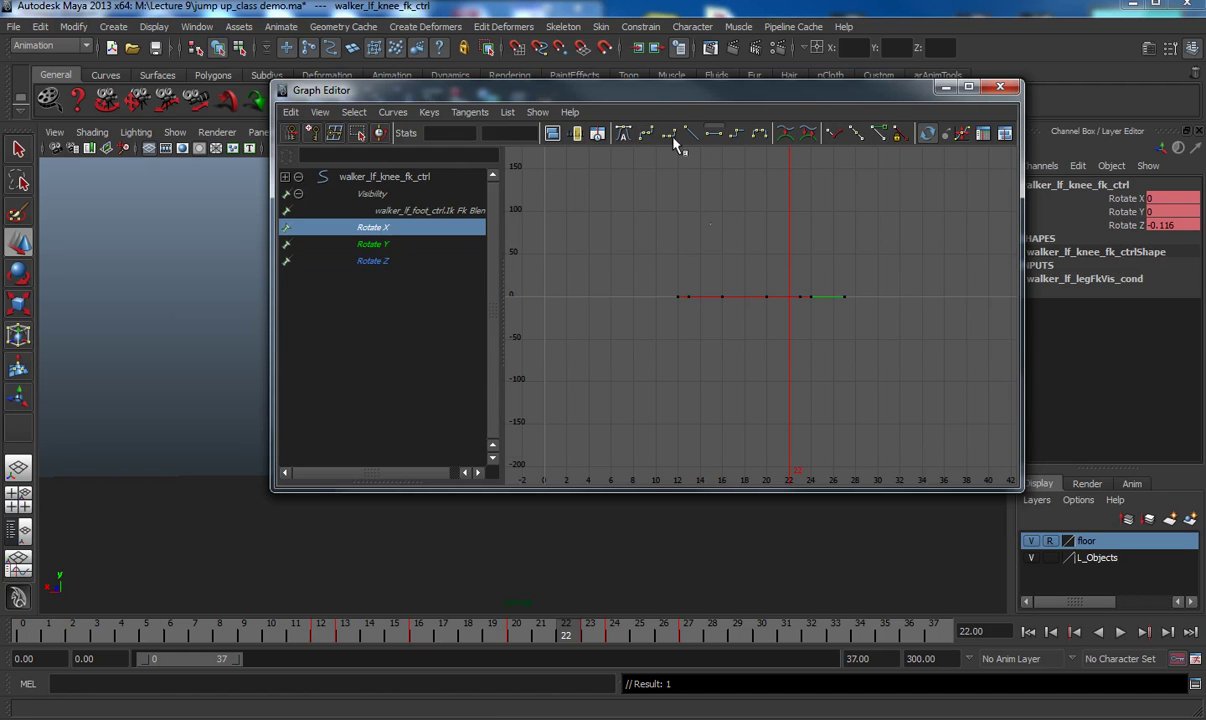
left_click(946, 89)
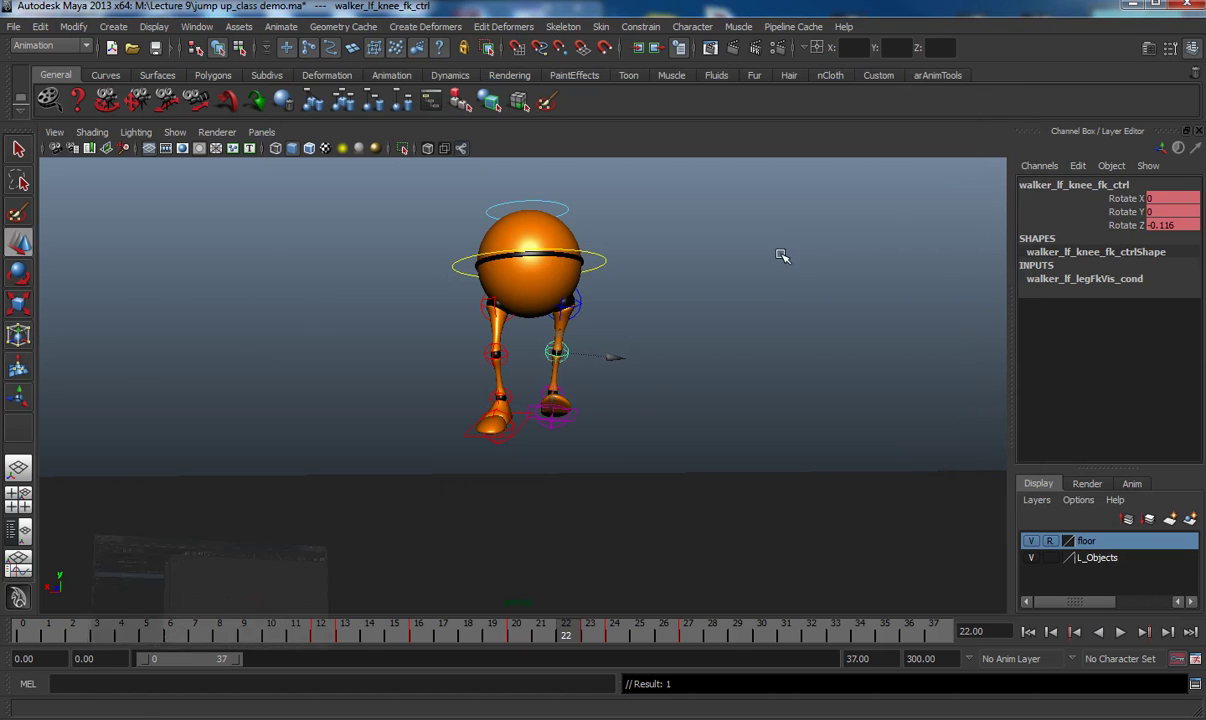
- Flatten the left ankle FK control's Rotate Z key at frame 16 and steepen the tangent at frame 13
left_click(561, 393)
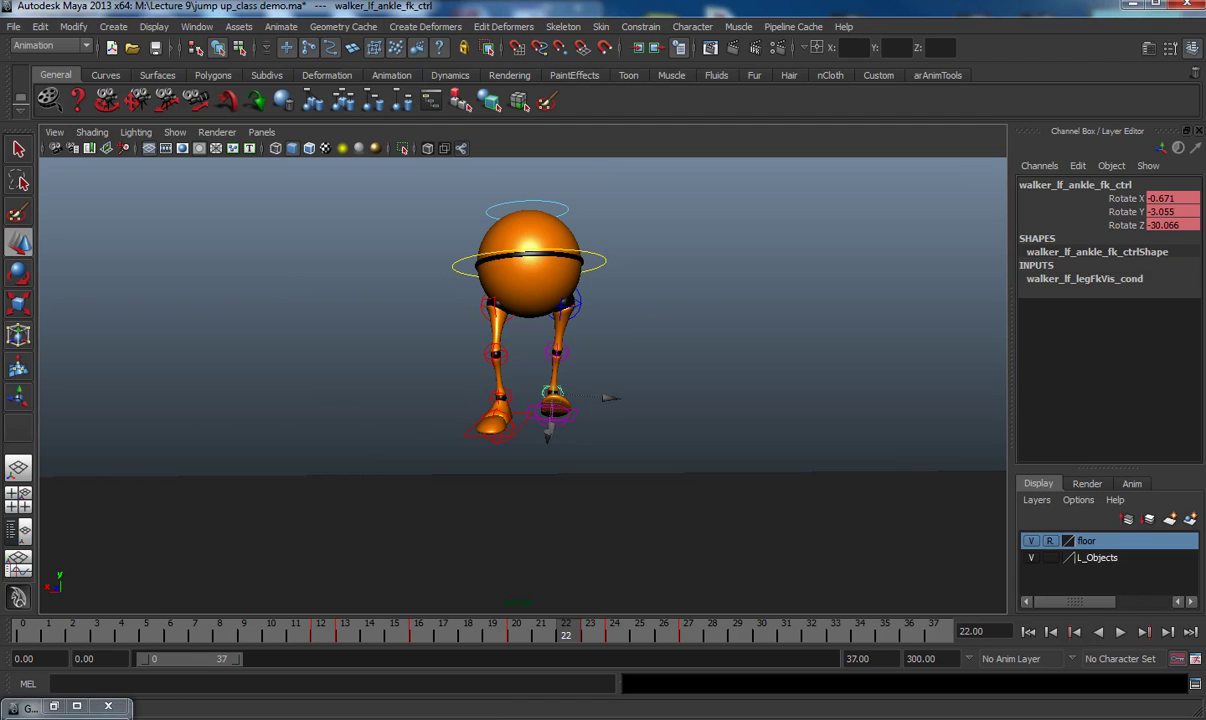
left_click(54, 705)
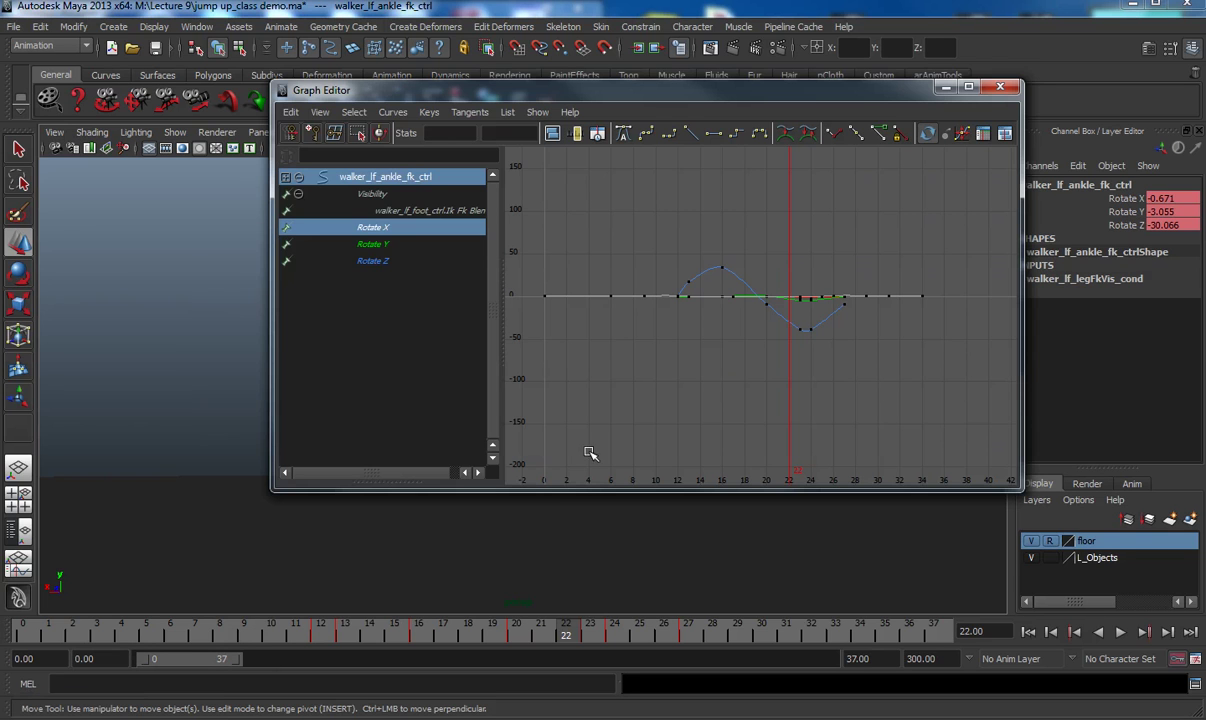
left_click(362, 262)
left_click_drag(660, 250, 856, 374)
key("f")
left_click_drag(638, 183, 680, 235)
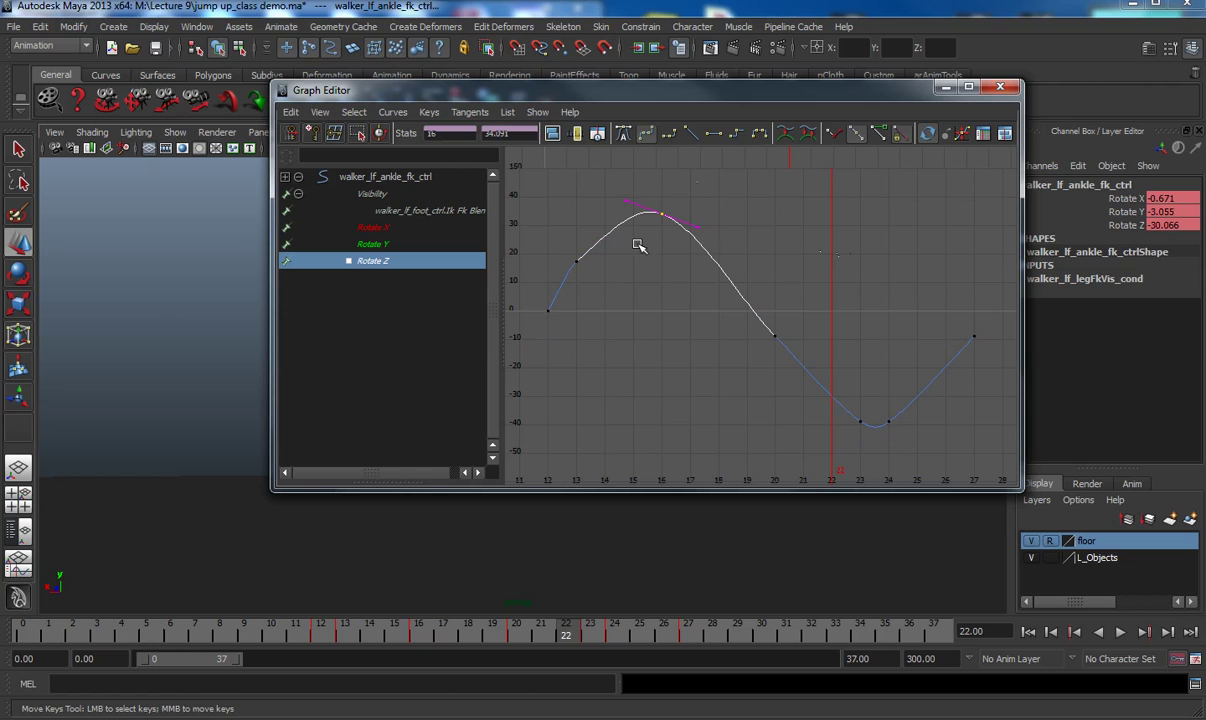
left_click(720, 135)
left_click(574, 263)
left_click(557, 287)
middle_click_drag(553, 284, 557, 290)
- Flatten the ankle's Rotate Z keys at frames 23 and 24 and steepen the tangent at frame 20
left_click(849, 411)
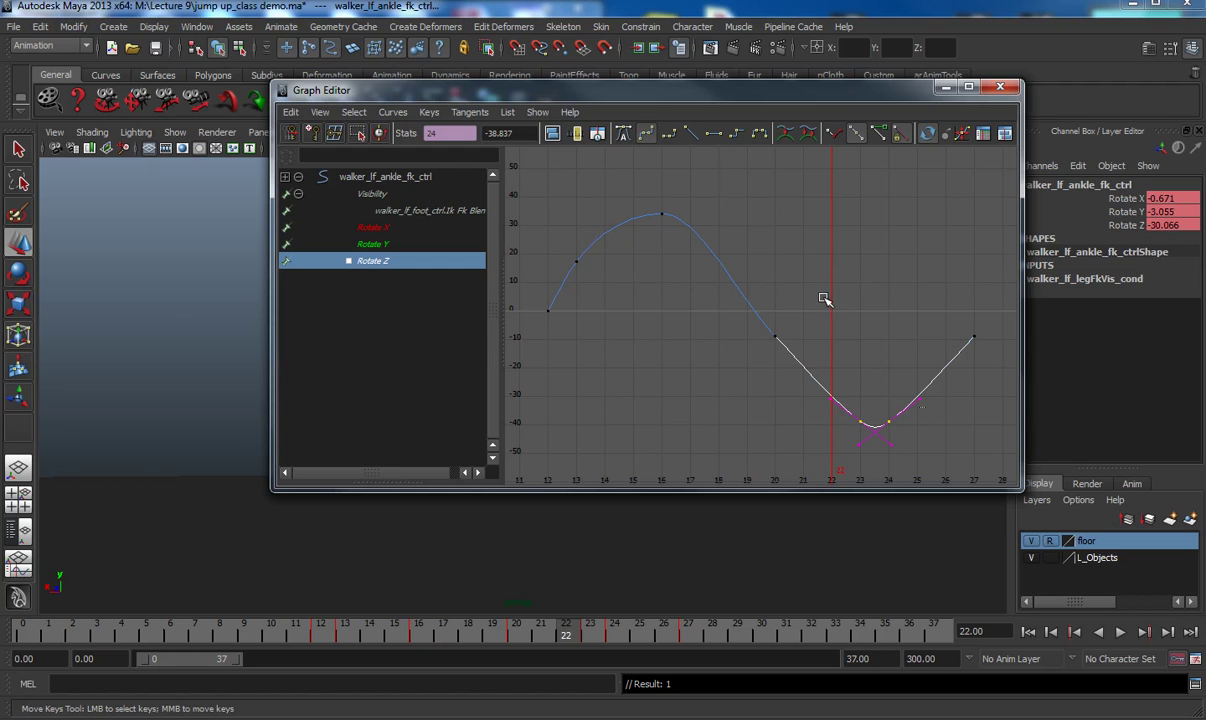
left_click(714, 134)
left_click_drag(745, 313, 794, 374)
middle_click_drag(799, 369, 796, 376)
- Flatten the ankle's Rotate Y keys at frames 16, 20, 23, 24 and 27
left_click(381, 245)
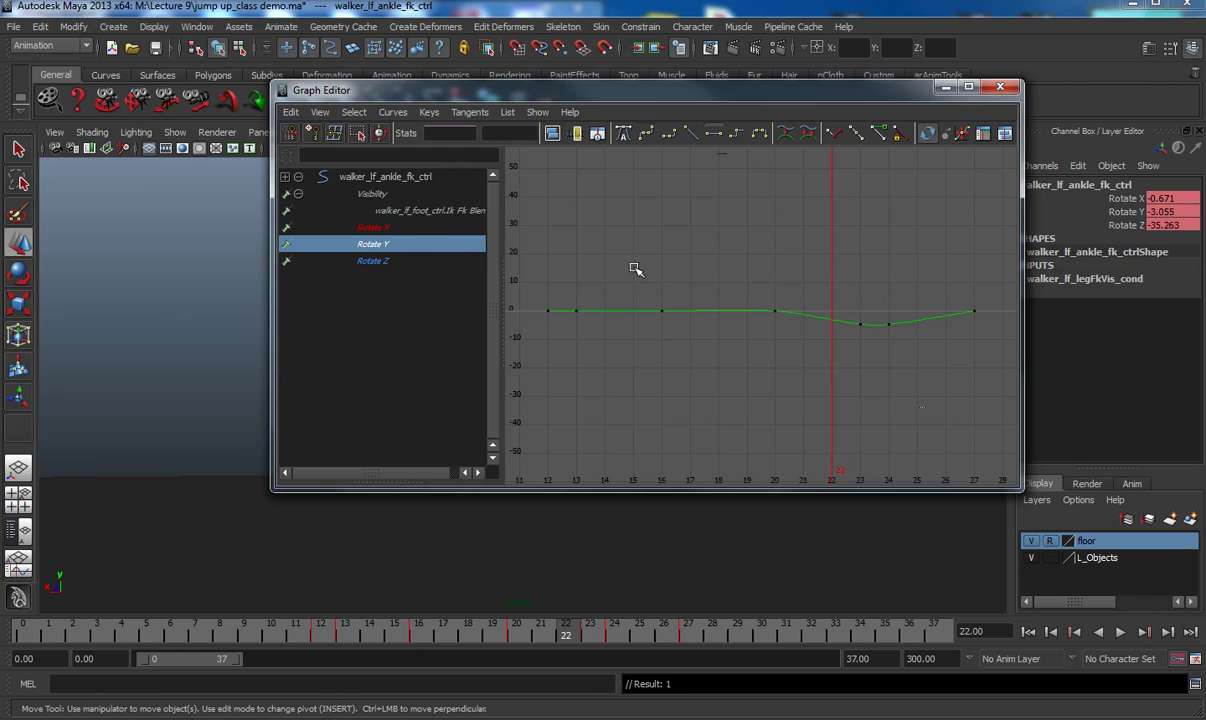
left_click_drag(740, 262, 947, 378)
key("f")
left_click_drag(537, 210, 970, 268)
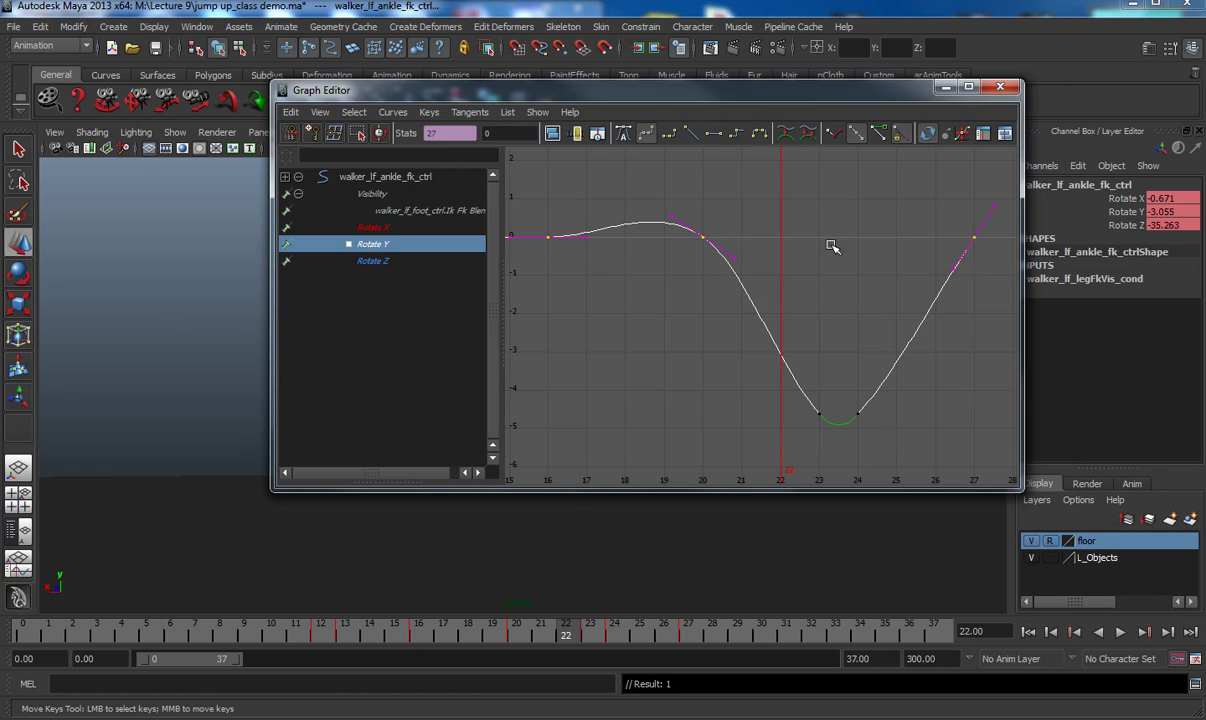
left_click(712, 134)
left_click_drag(745, 376, 883, 438)
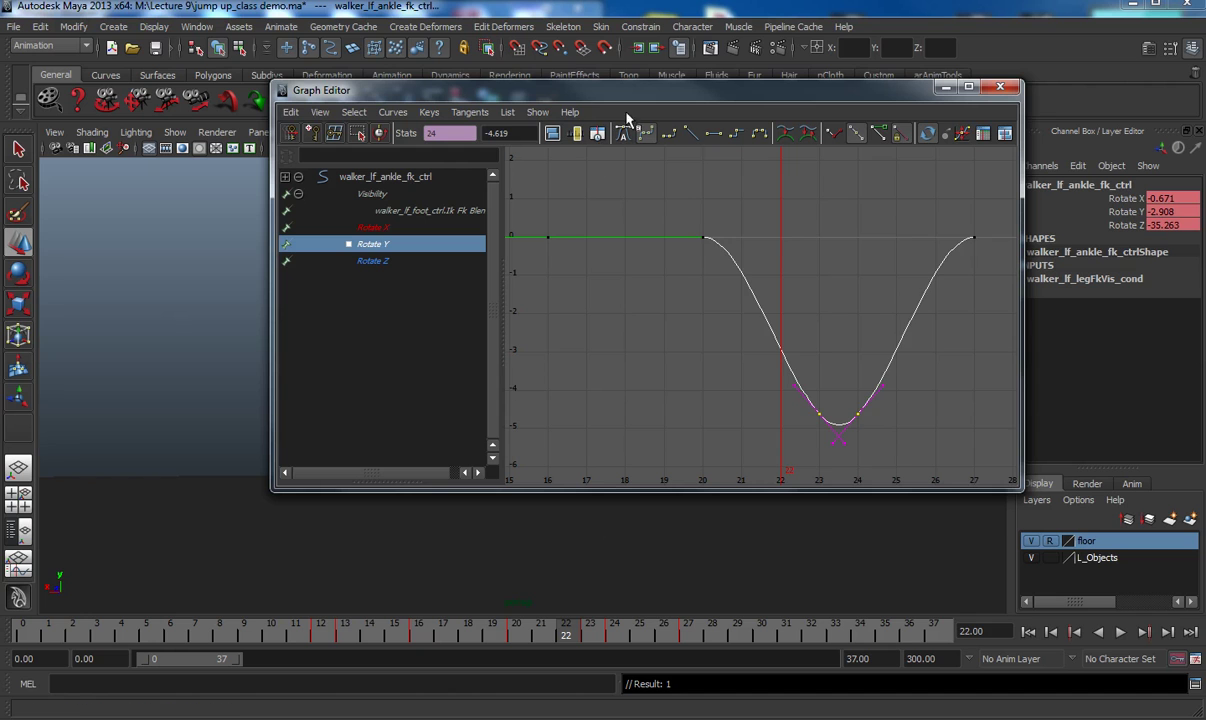
left_click(669, 128)
- Flatten the ankle's Rotate X keys at frames 23 and 24
left_click(300, 260)
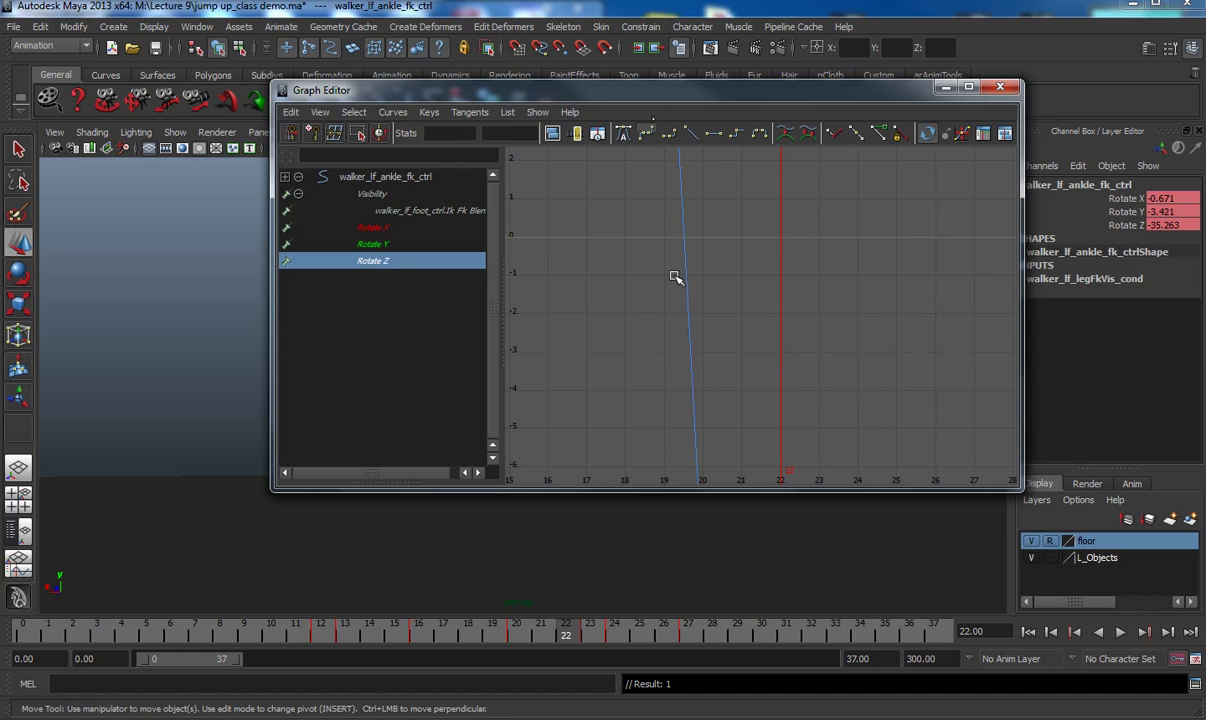
key("f")
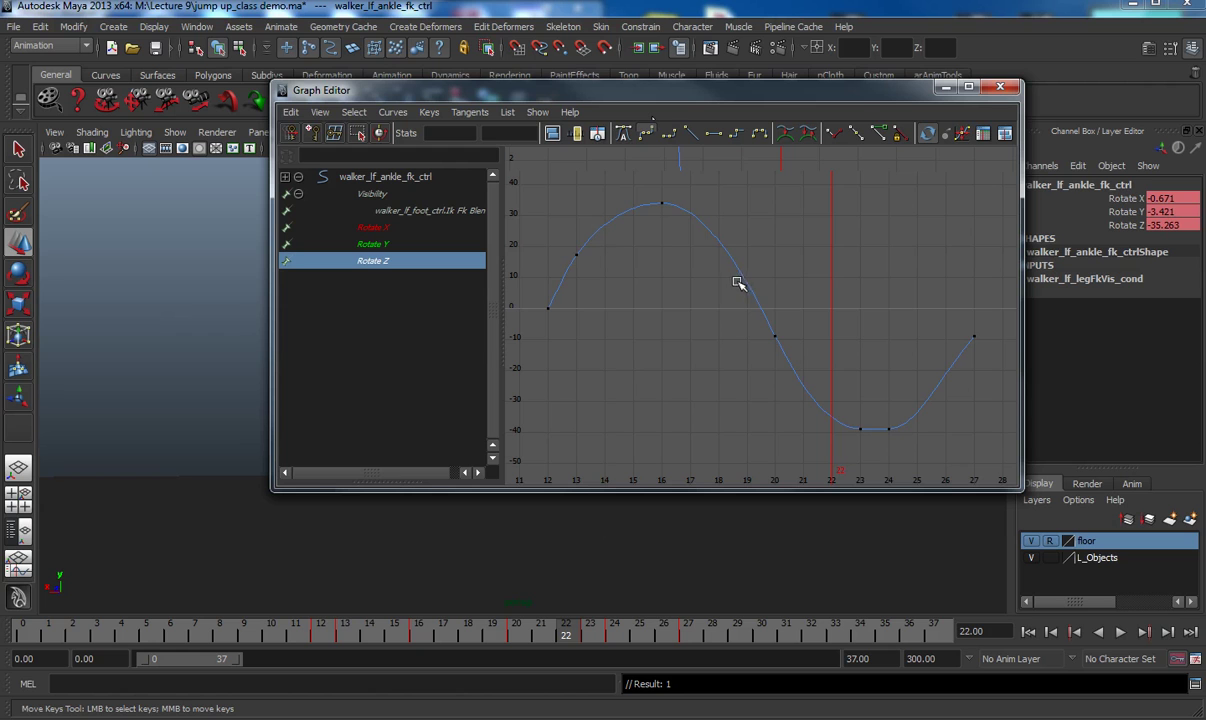
left_click(440, 227)
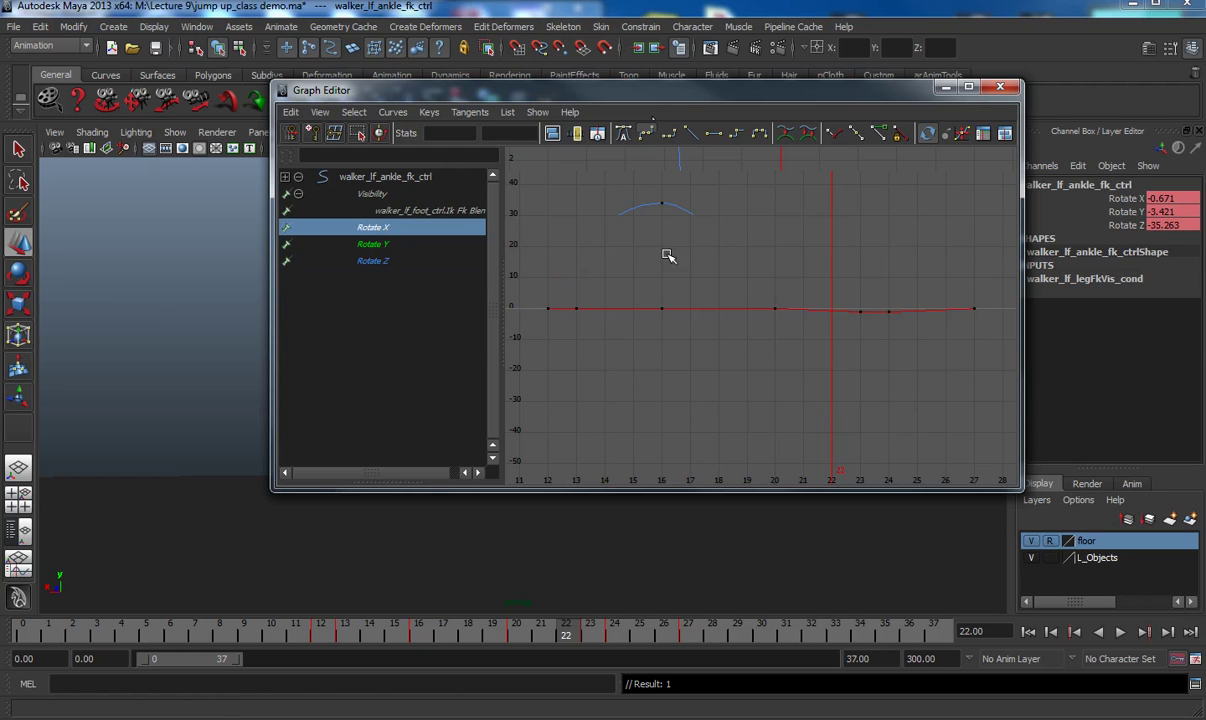
left_click_drag(967, 369, 815, 261)
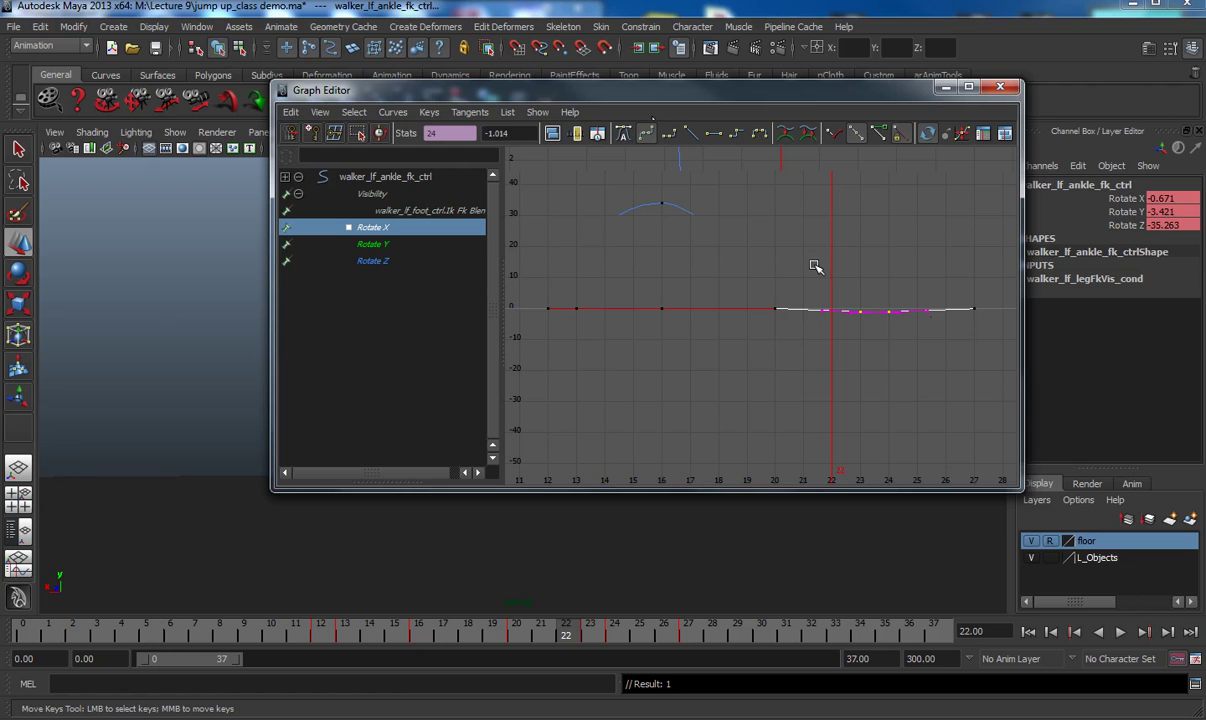
key("f")
left_click_drag(785, 418, 642, 362)
left_click(713, 133)
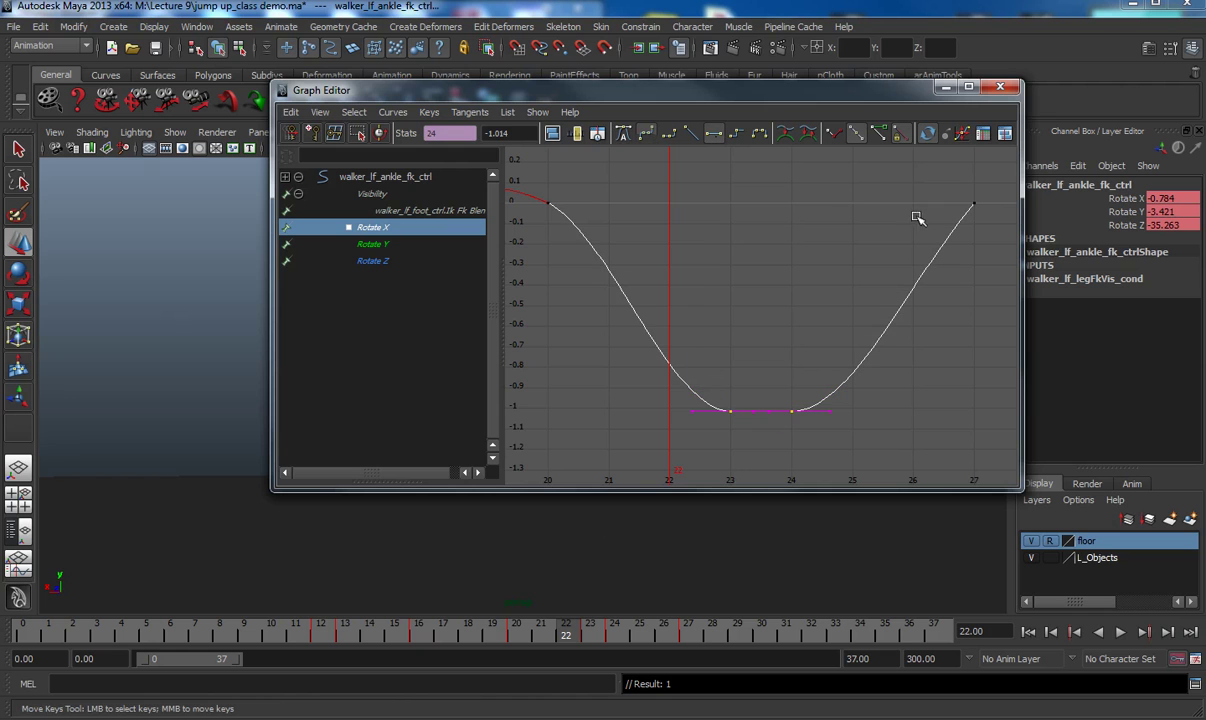
- Flatten the ankle's Rotate X keys at frames 27, 16 and 20
left_click(970, 202)
left_click(713, 133)
key("a")
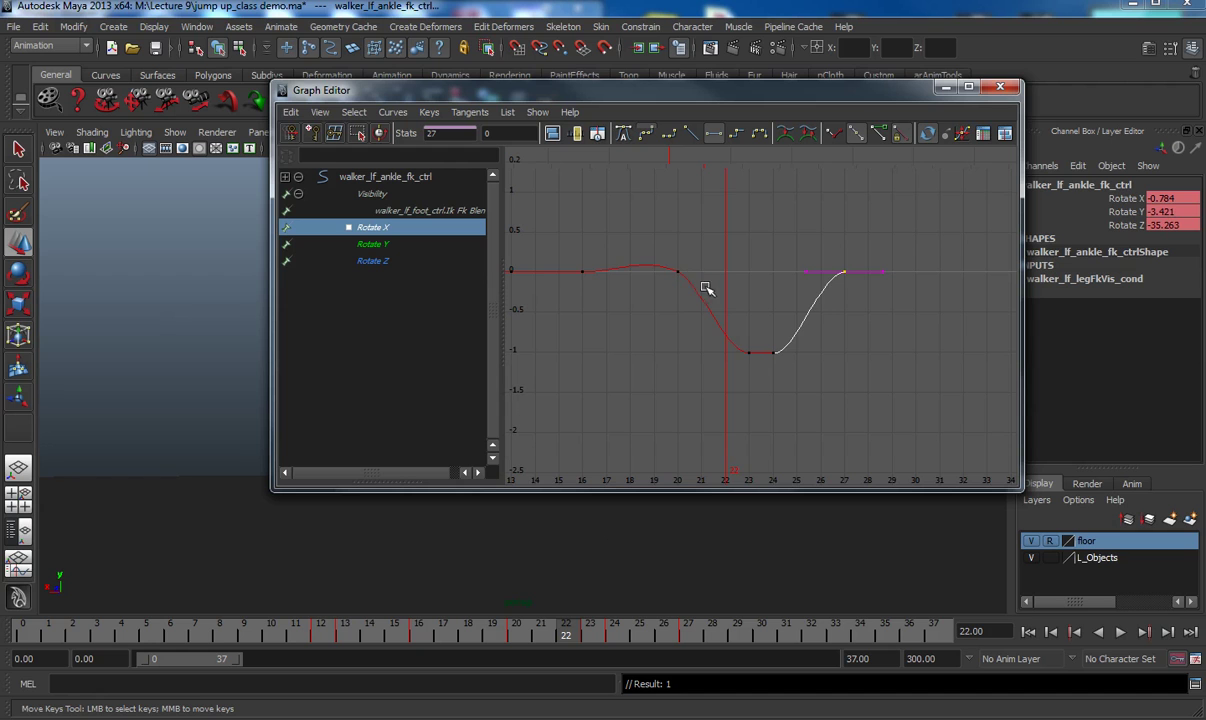
left_click_drag(700, 290, 556, 232)
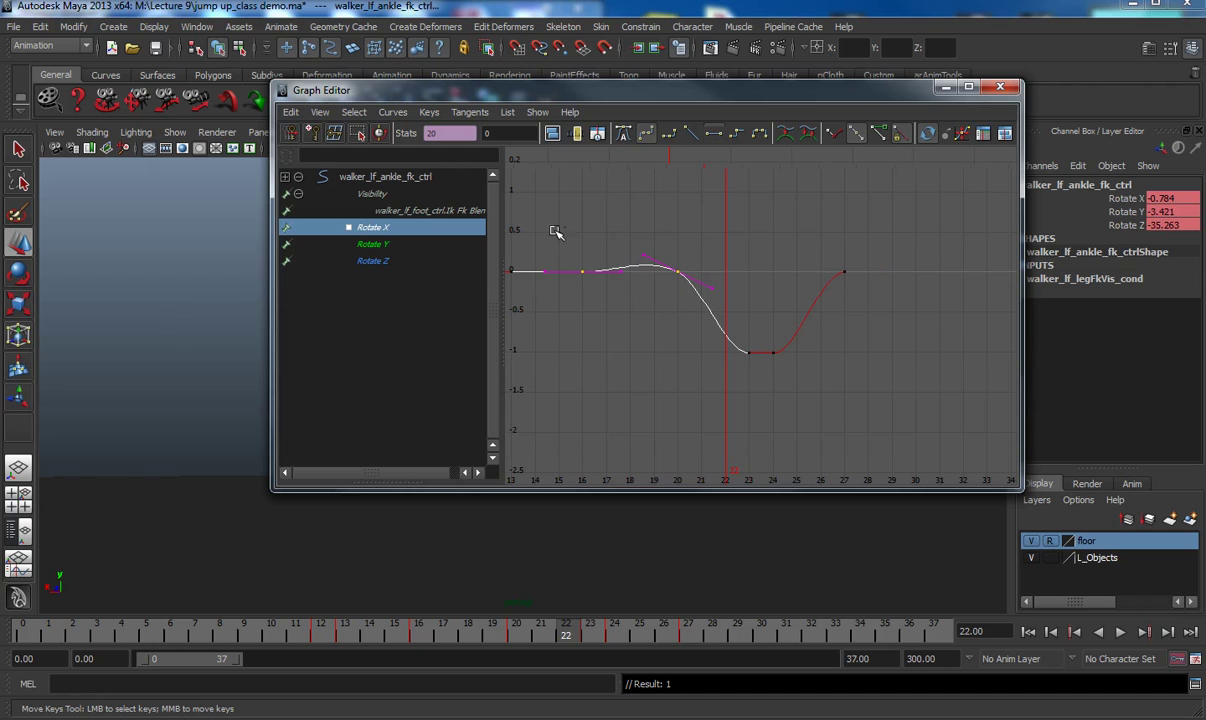
left_click(721, 134)
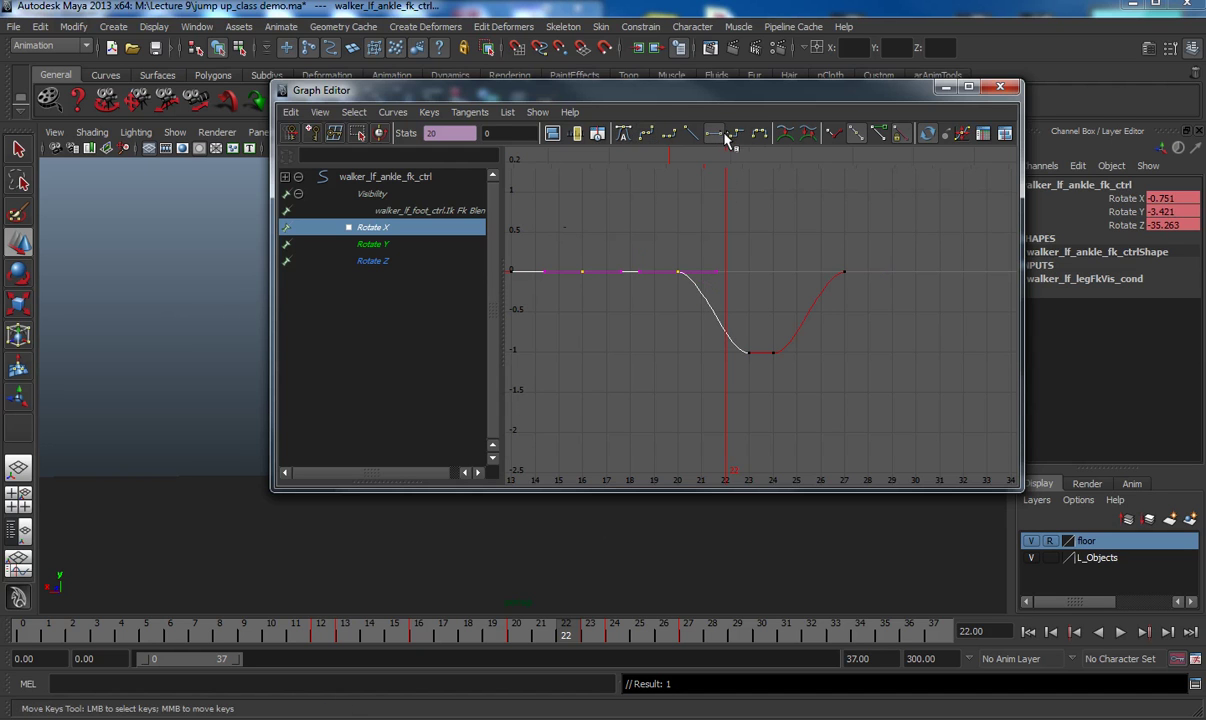
- Review the ankle control's Rotate Y and Rotate Z curves for smoothness and minimize the Graph Editor
left_click(356, 243)
key("a")
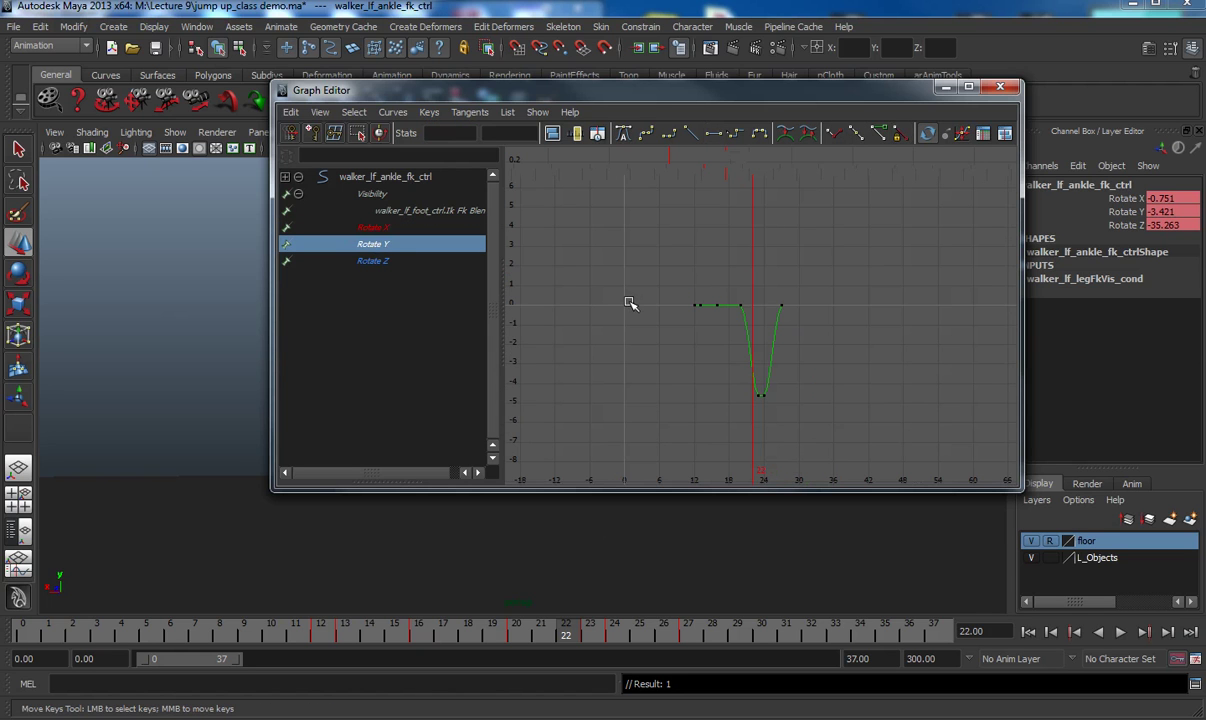
left_click_drag(738, 377, 788, 418)
left_click_drag(636, 268, 728, 318)
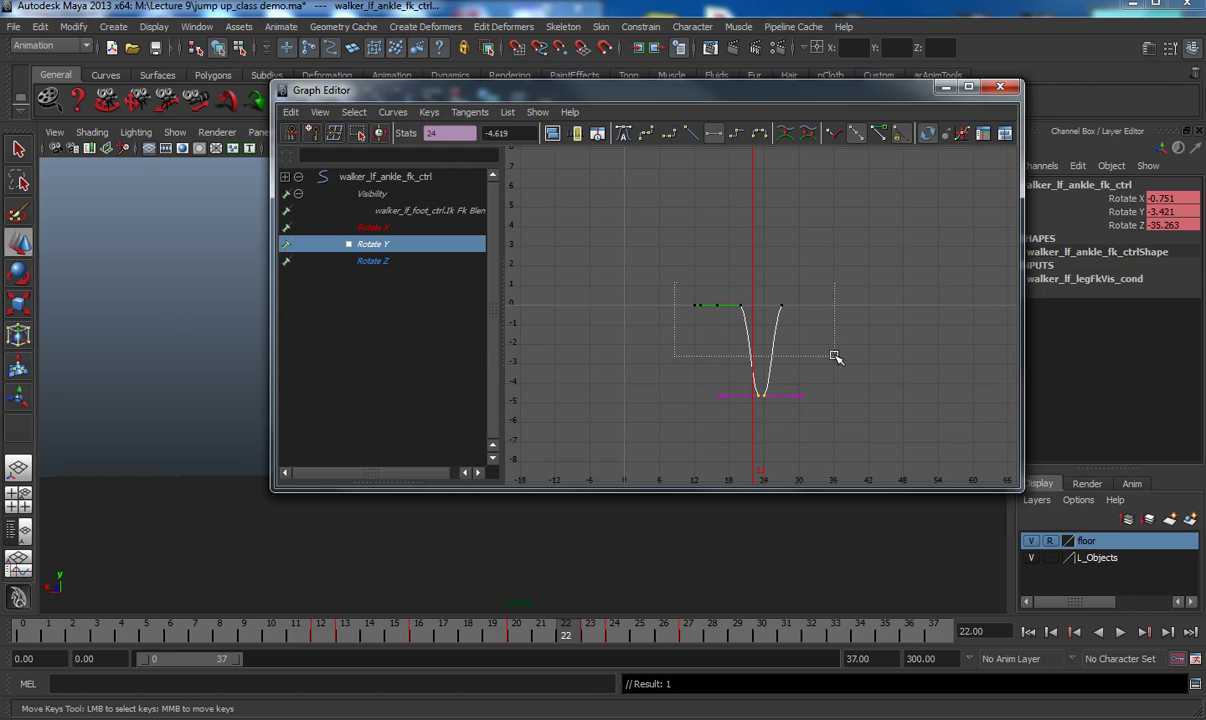
left_click(390, 264)
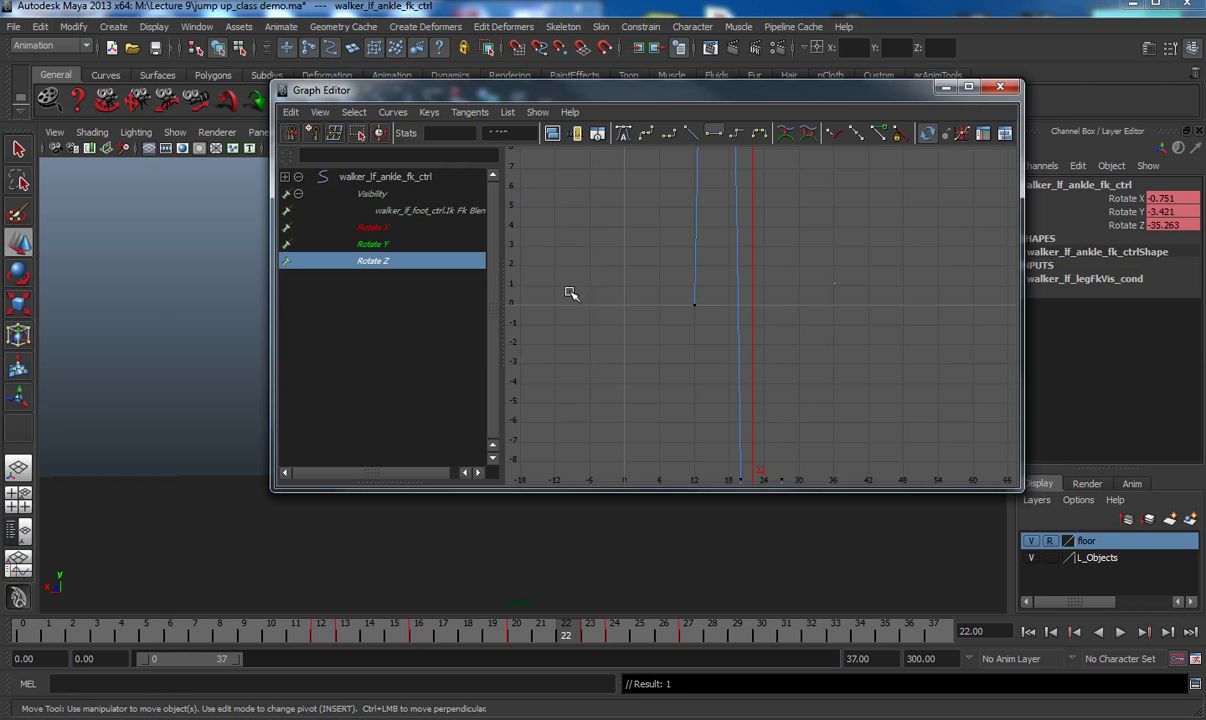
key("f")
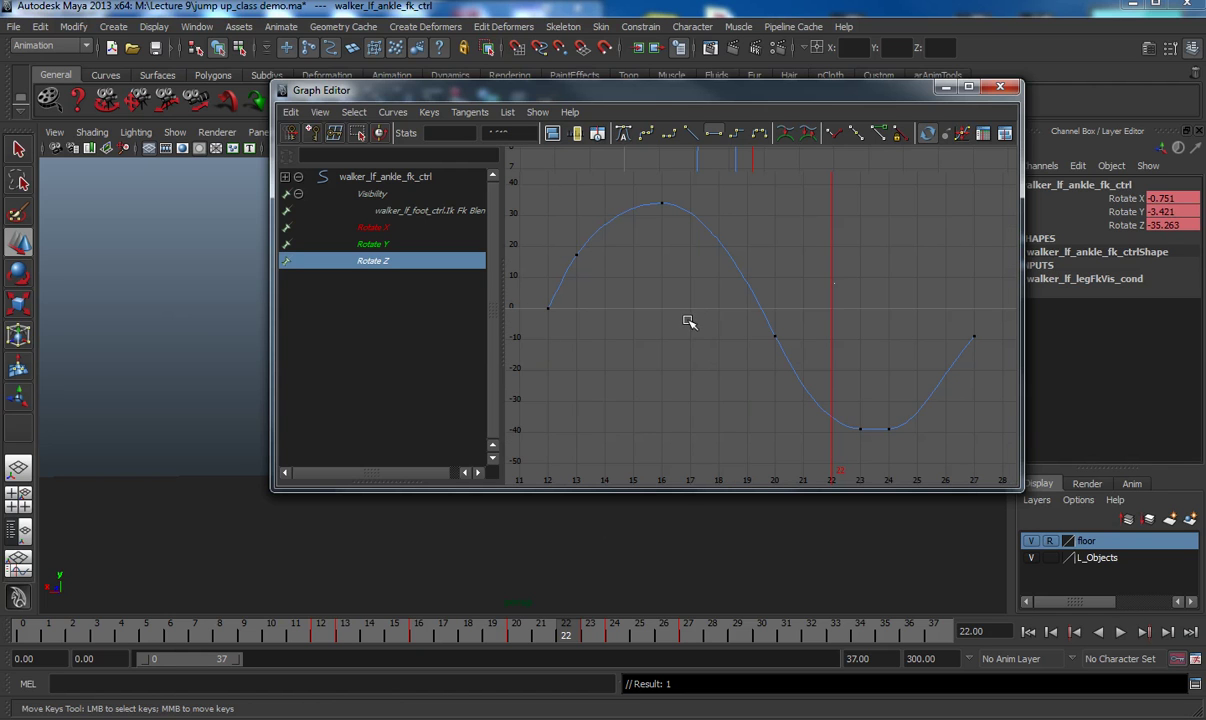
left_click(946, 87)
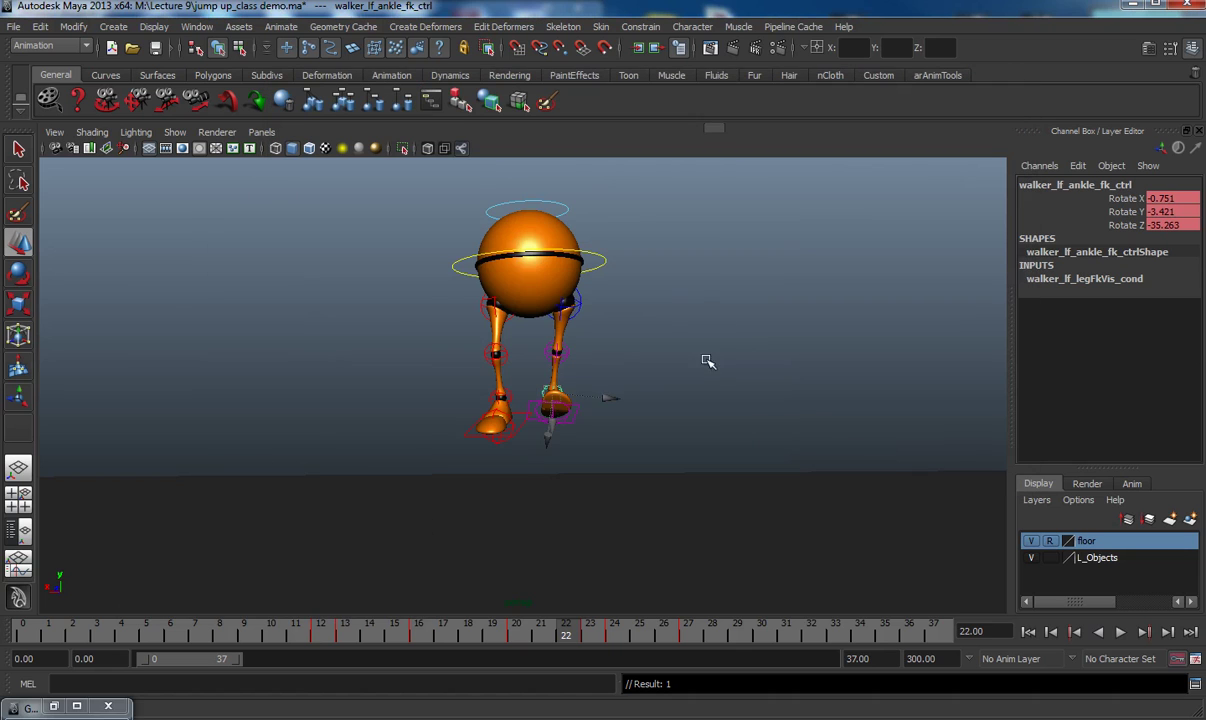
- Flatten the left ball FK control's Rotate Z keys at frames 12, 13 and 16 in the Graph Editor
left_click(563, 416)
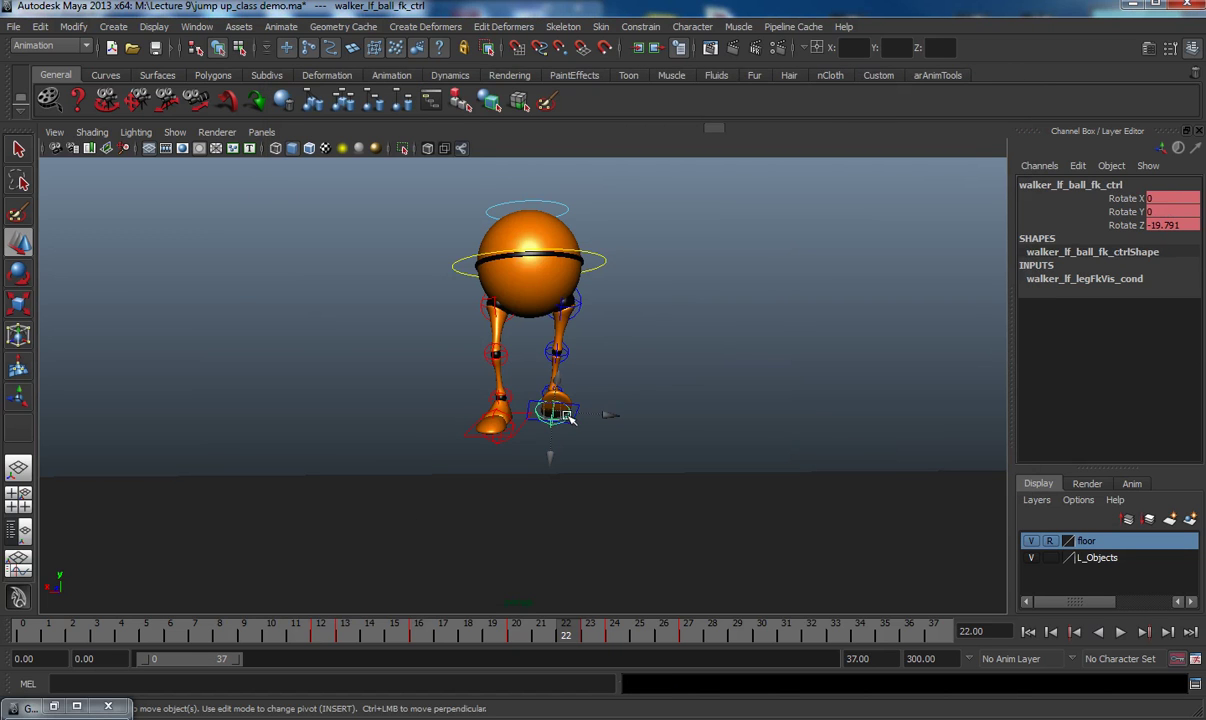
left_click(56, 707)
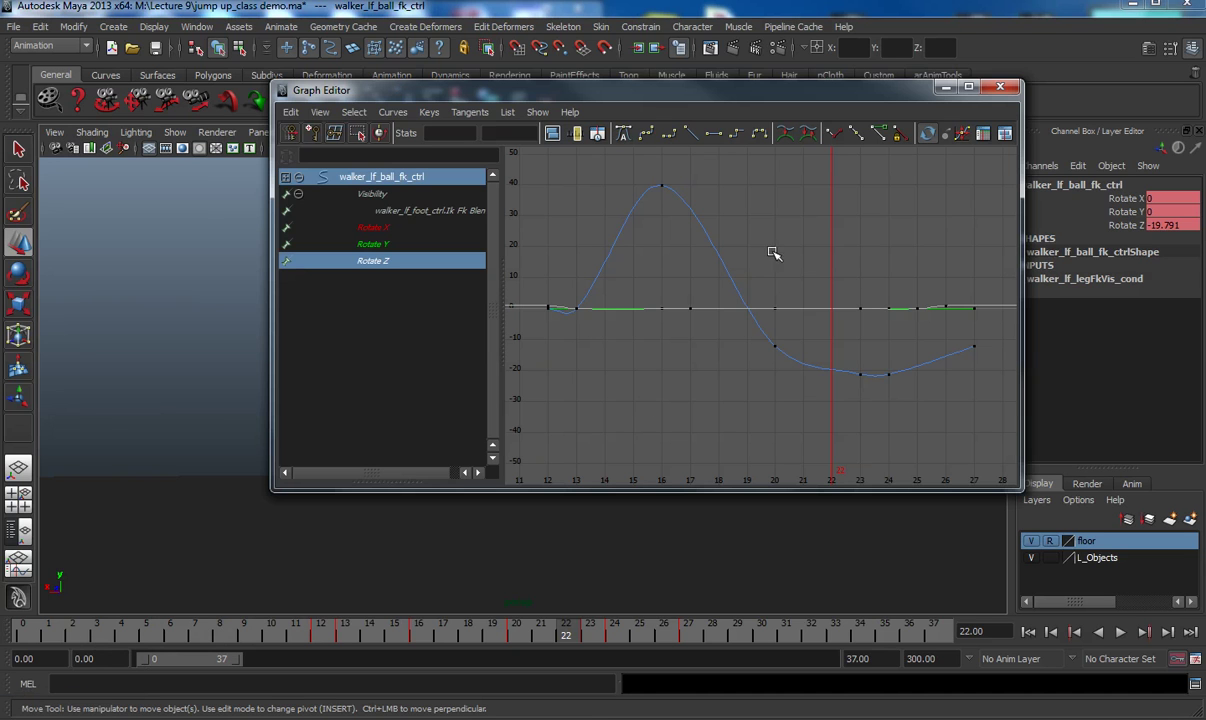
left_click(375, 262)
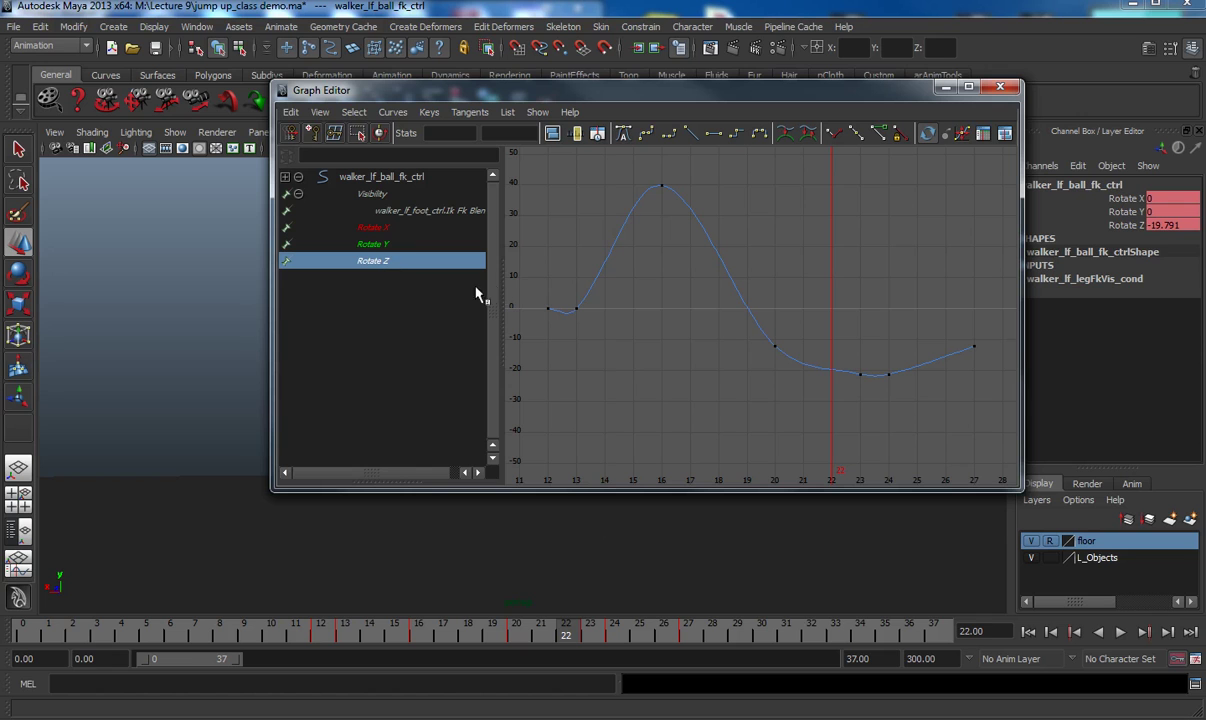
left_click_drag(535, 287, 590, 322)
left_click_drag(727, 179, 514, 352)
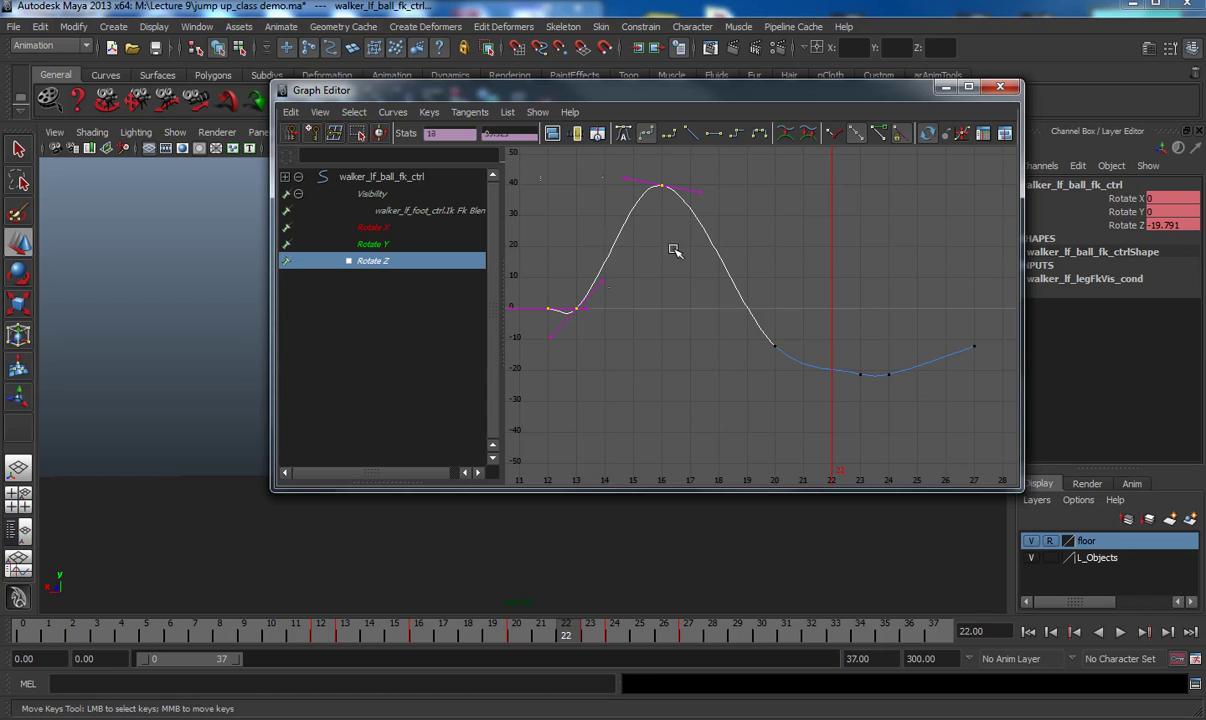
left_click(713, 133)
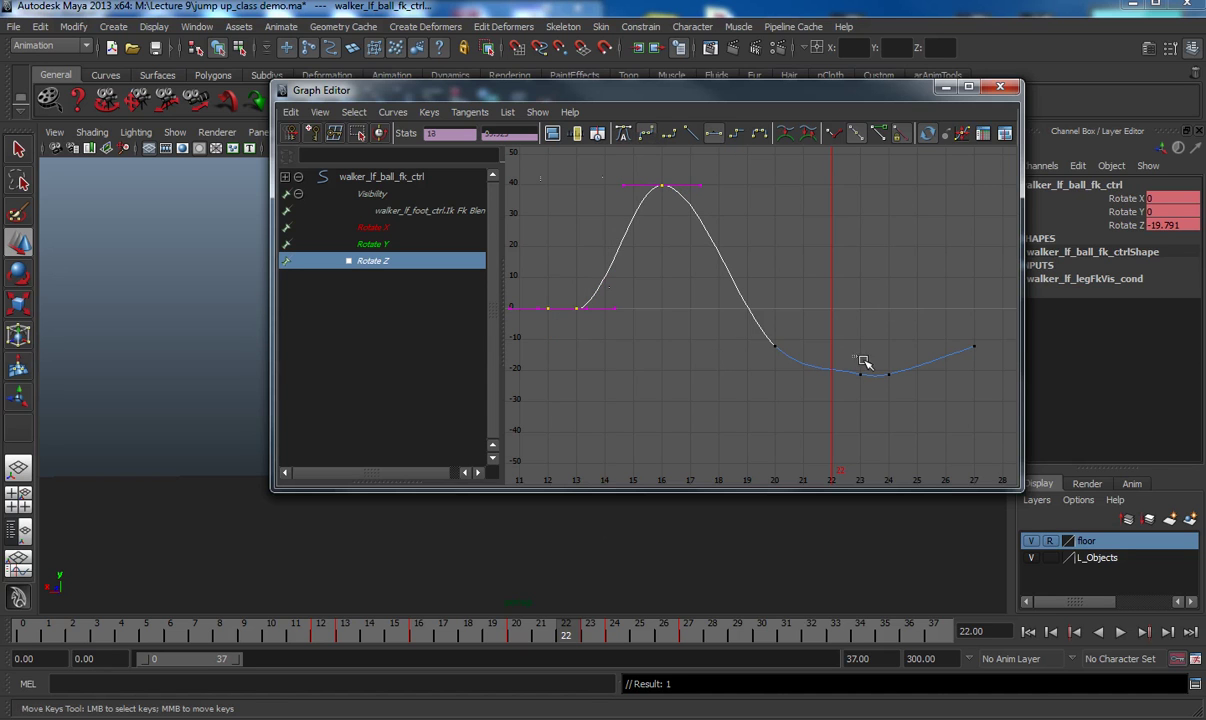
- Flatten the ball control's Rotate Z keys at frames 23, 24 and 27, and inspect the tangent at frame 20
left_click_drag(853, 356, 907, 392)
left_click(715, 135)
left_click_drag(953, 295, 1000, 358)
left_click(715, 135)
left_click_drag(757, 337, 785, 356)
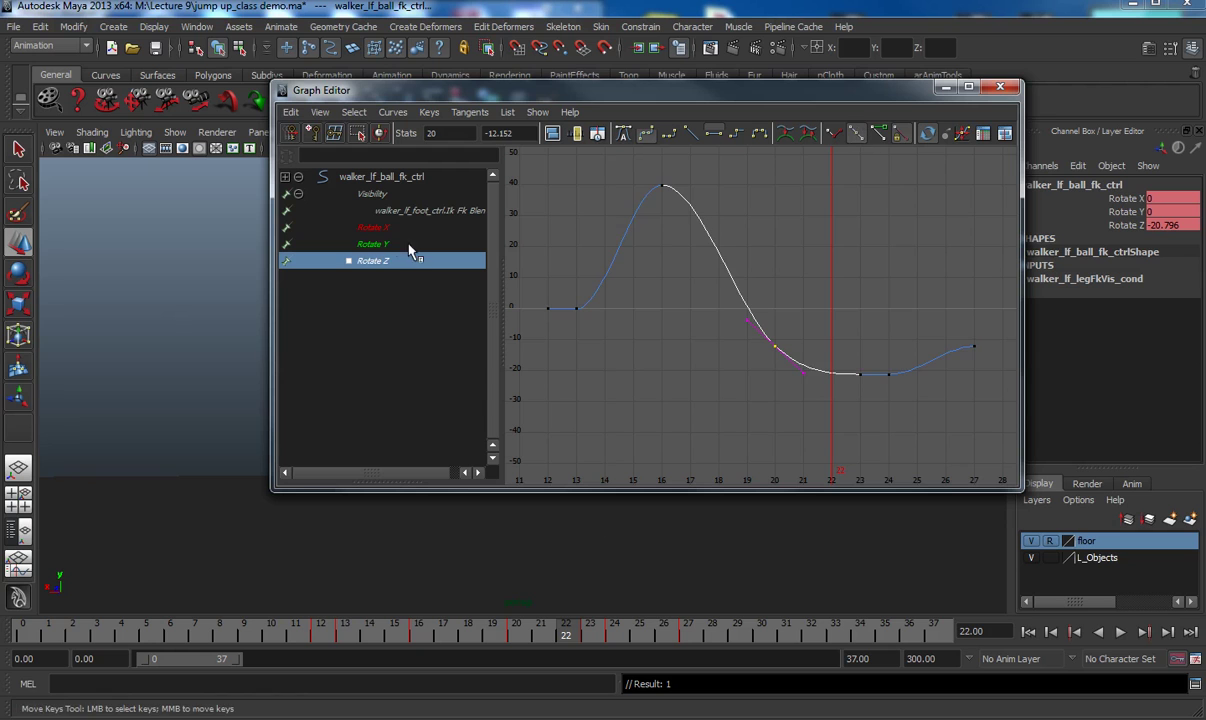
- Check the ball control's Rotate X and Rotate Y curves for smoothness and minimize the Graph Editor
left_click(375, 244)
left_click(375, 227)
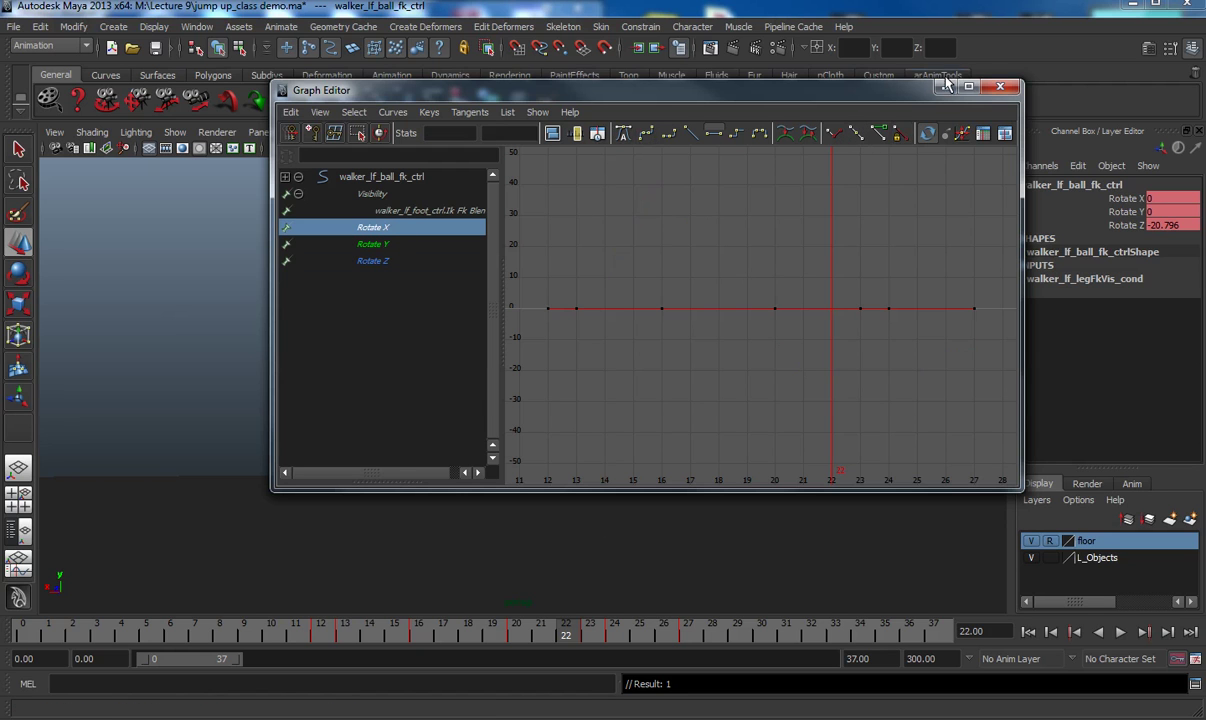
left_click_drag(552, 280, 825, 395)
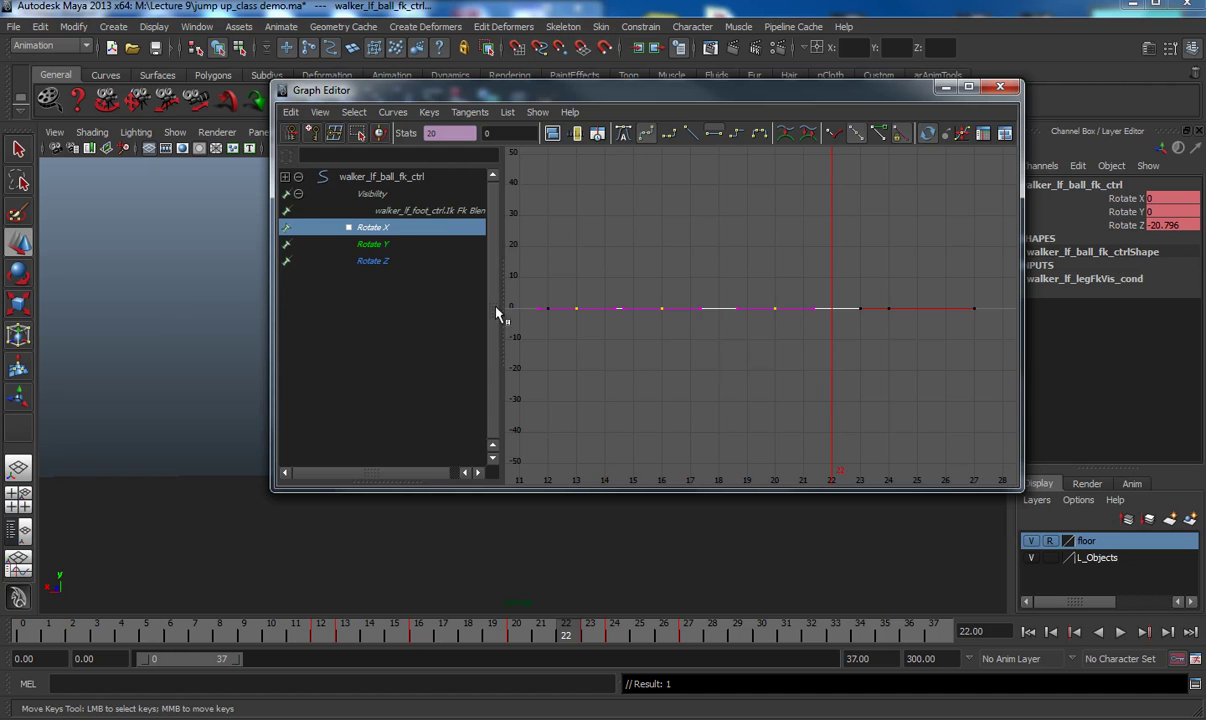
left_click(375, 244)
left_click_drag(552, 281, 867, 411)
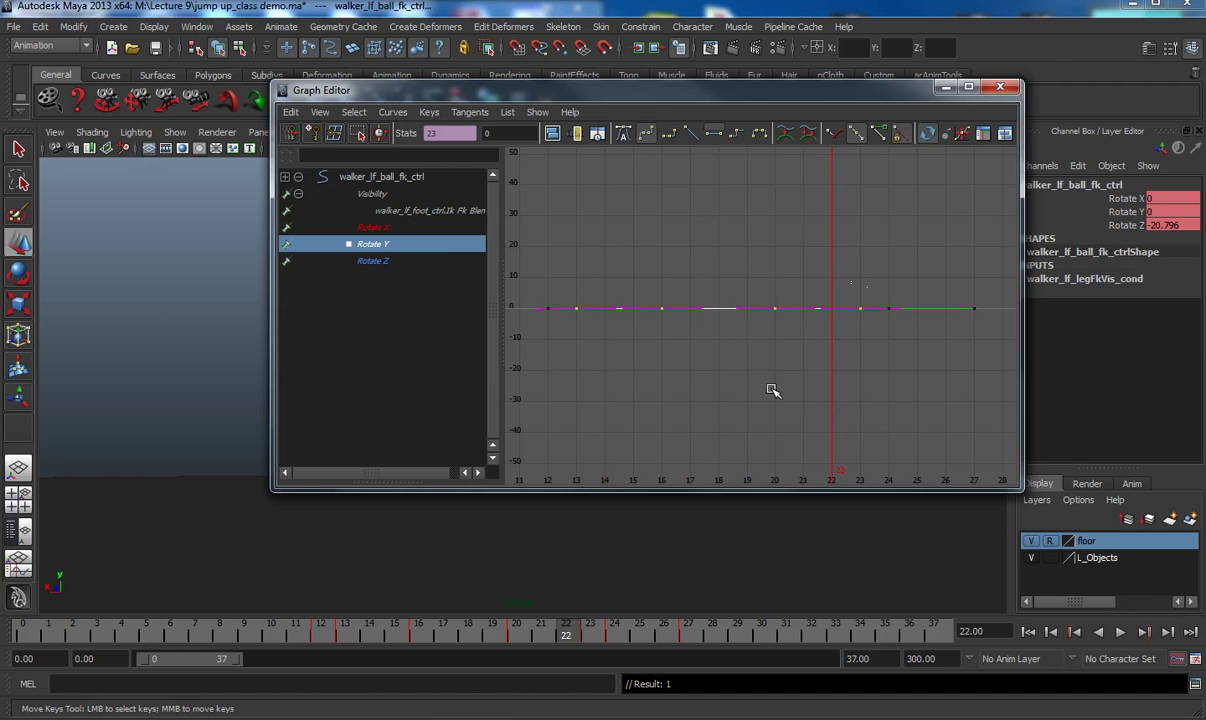
left_click(946, 87)
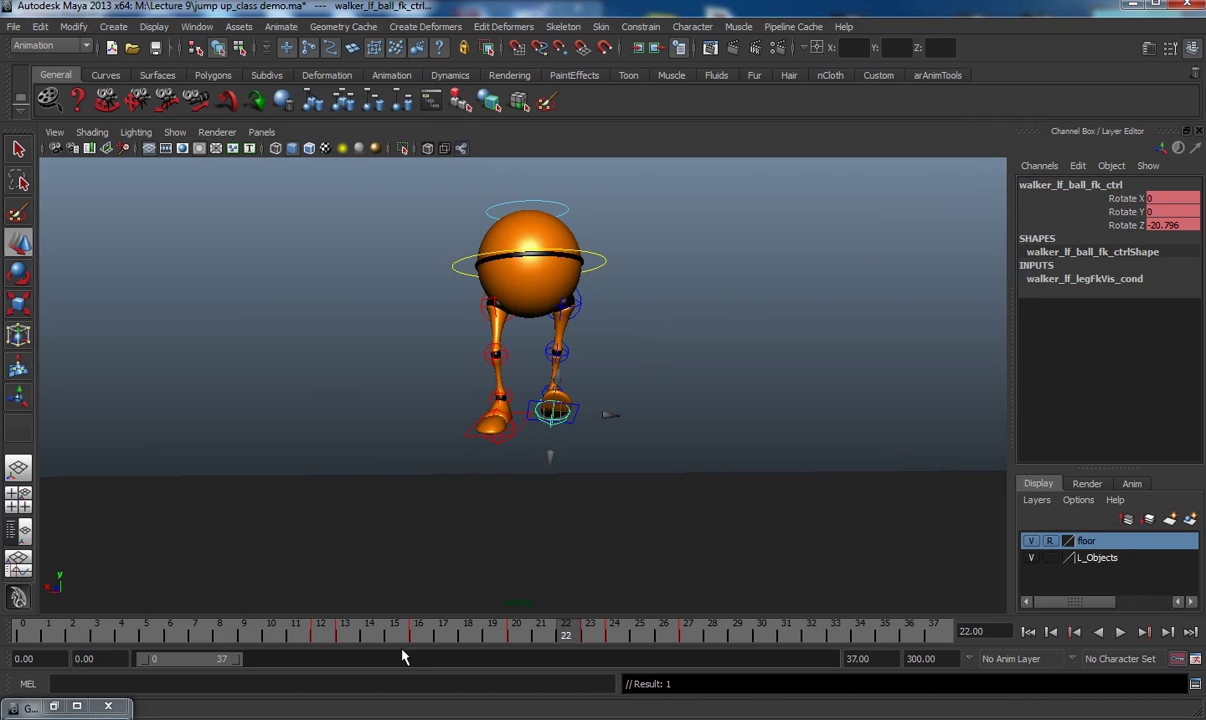
- Hide the NURBS curves in the viewport and playblast the jump animation
left_click(175, 132)
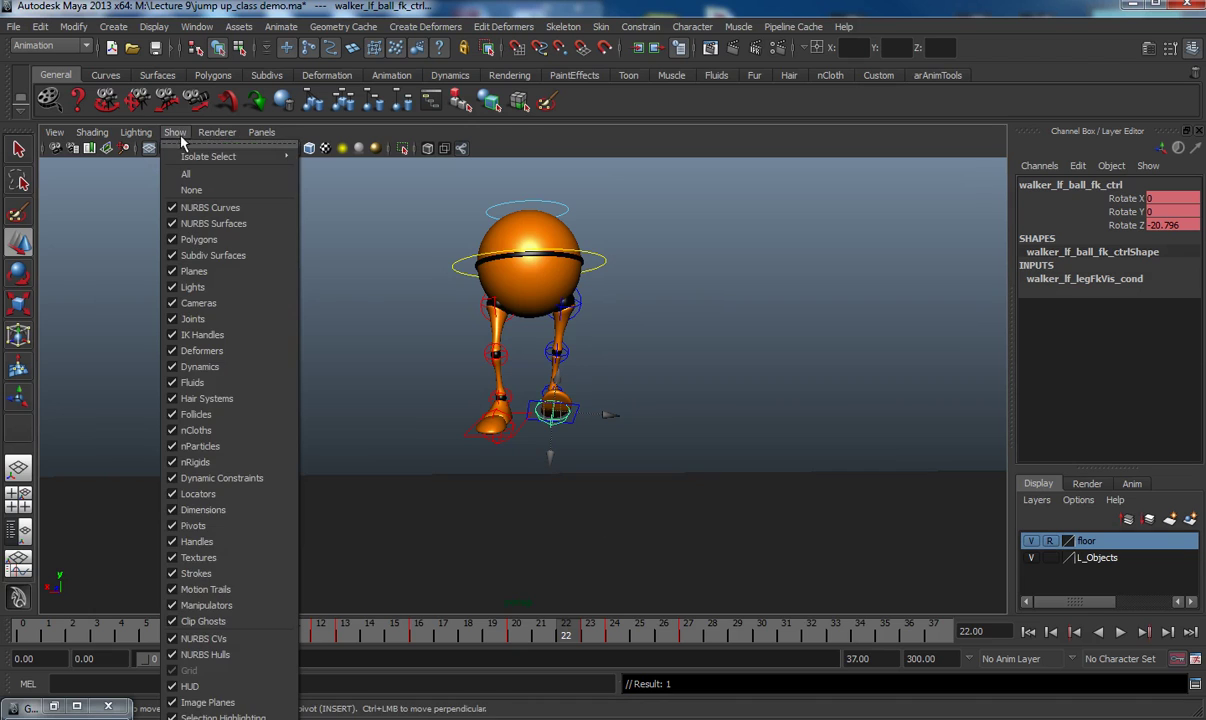
left_click(210, 207)
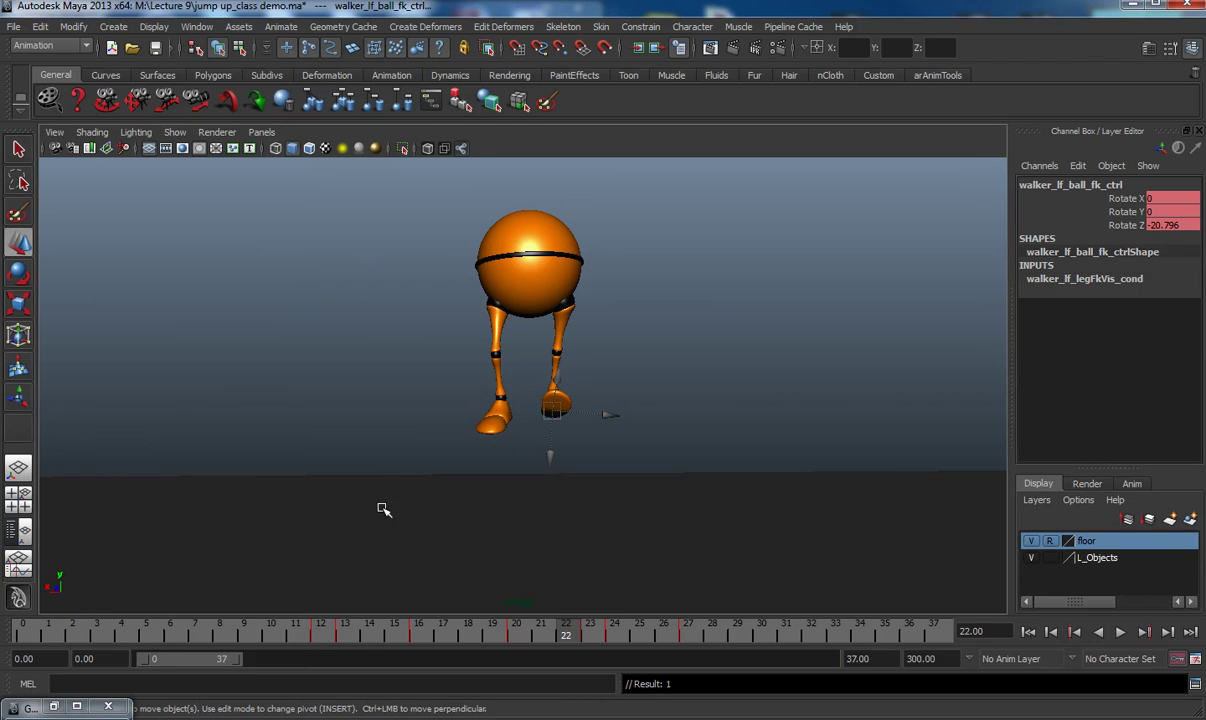
right_click(365, 632)
left_click(412, 627)
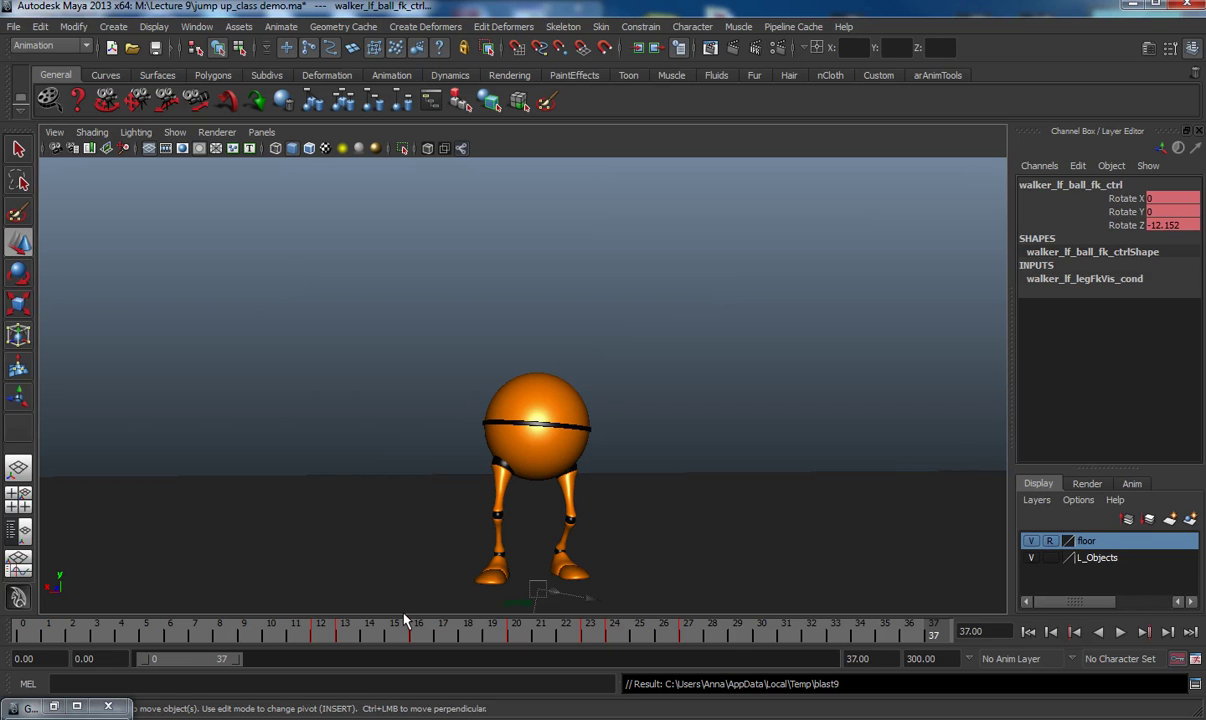
- Play and scrub the playblast several times to judge the jump's motion and timing, and minimize the player
left_click(331, 390)
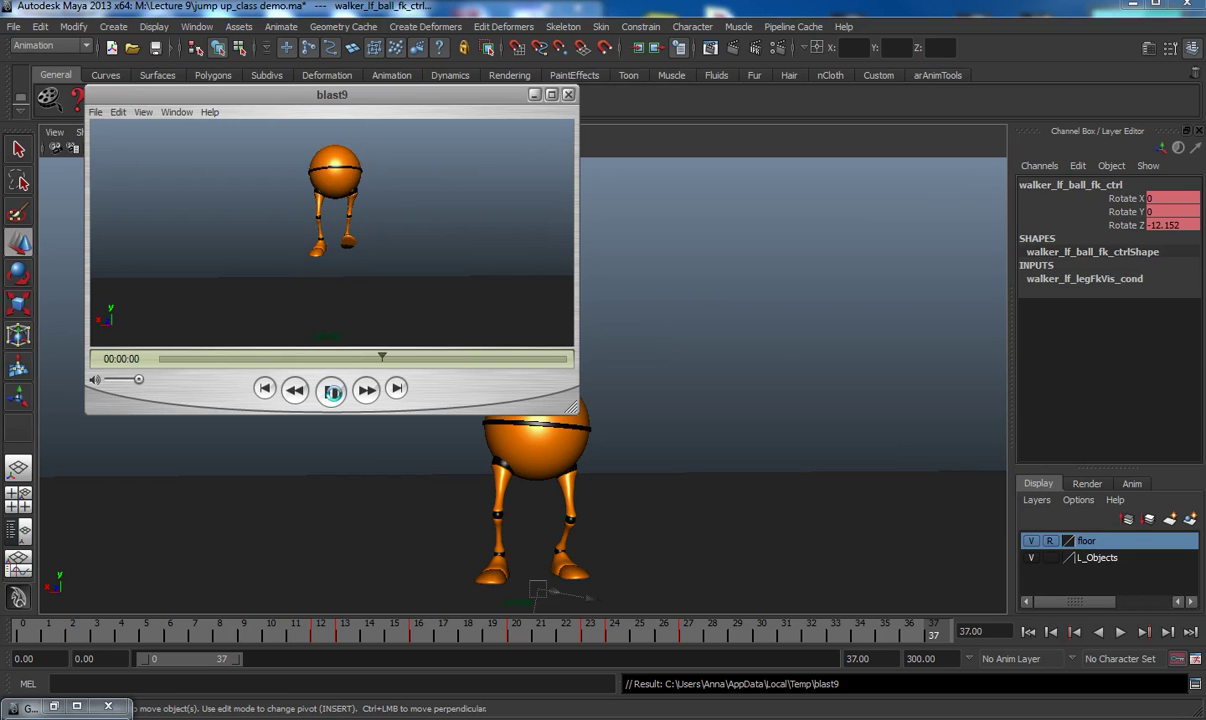
left_click(333, 391)
left_click(276, 359)
mouse_move(278, 362)
left_mouse_down()
mouse_move(350, 360)
mouse_move(319, 379)
mouse_move(472, 382)
mouse_move(400, 388)
mouse_move(500, 380)
mouse_move(282, 382)
left_mouse_up()
left_click(331, 391)
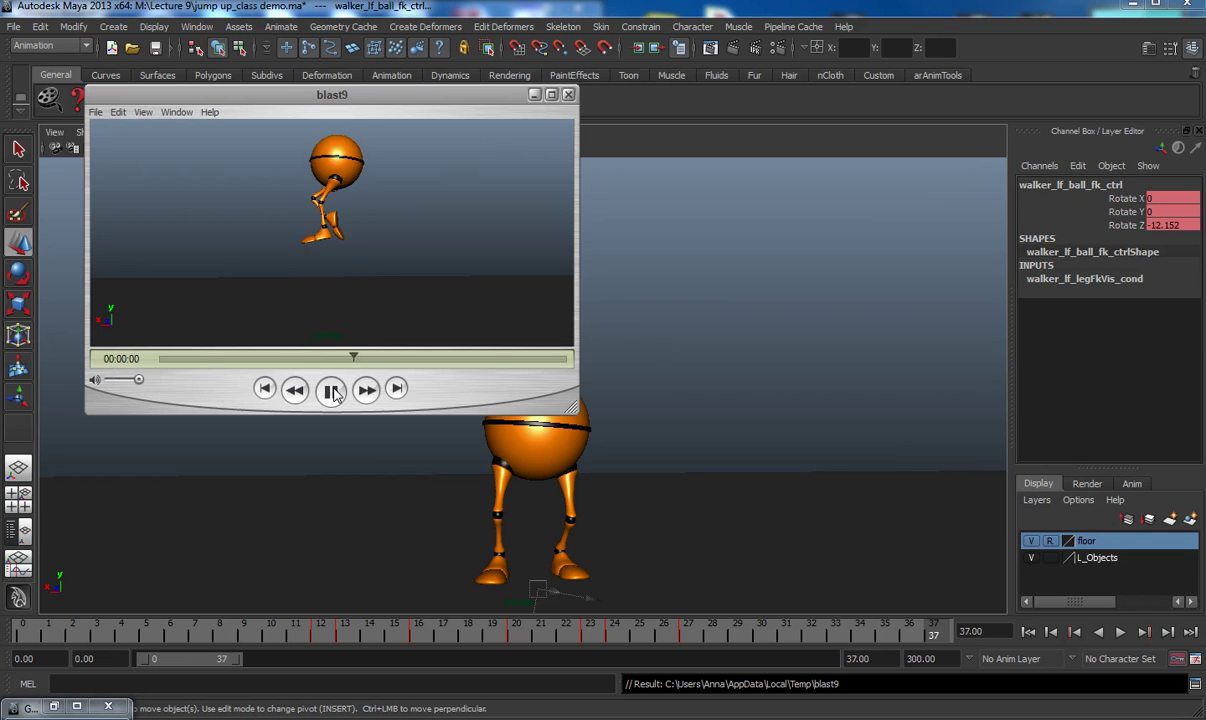
left_click(332, 392)
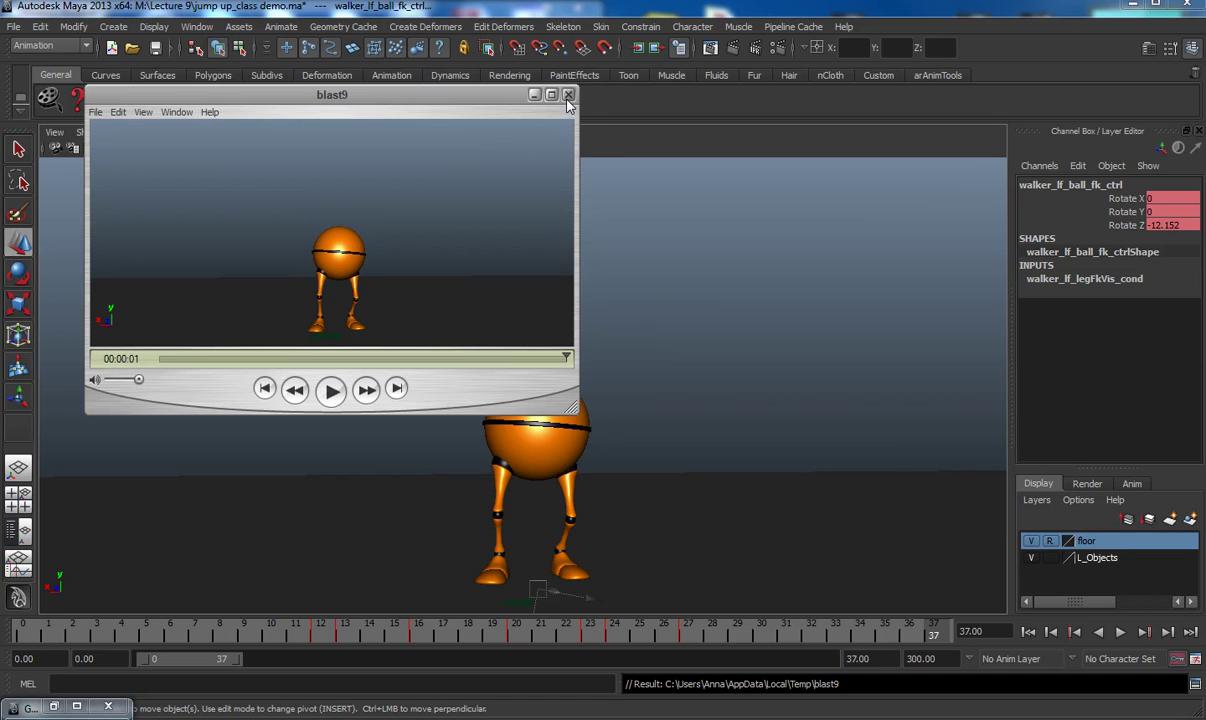
left_click(534, 95)
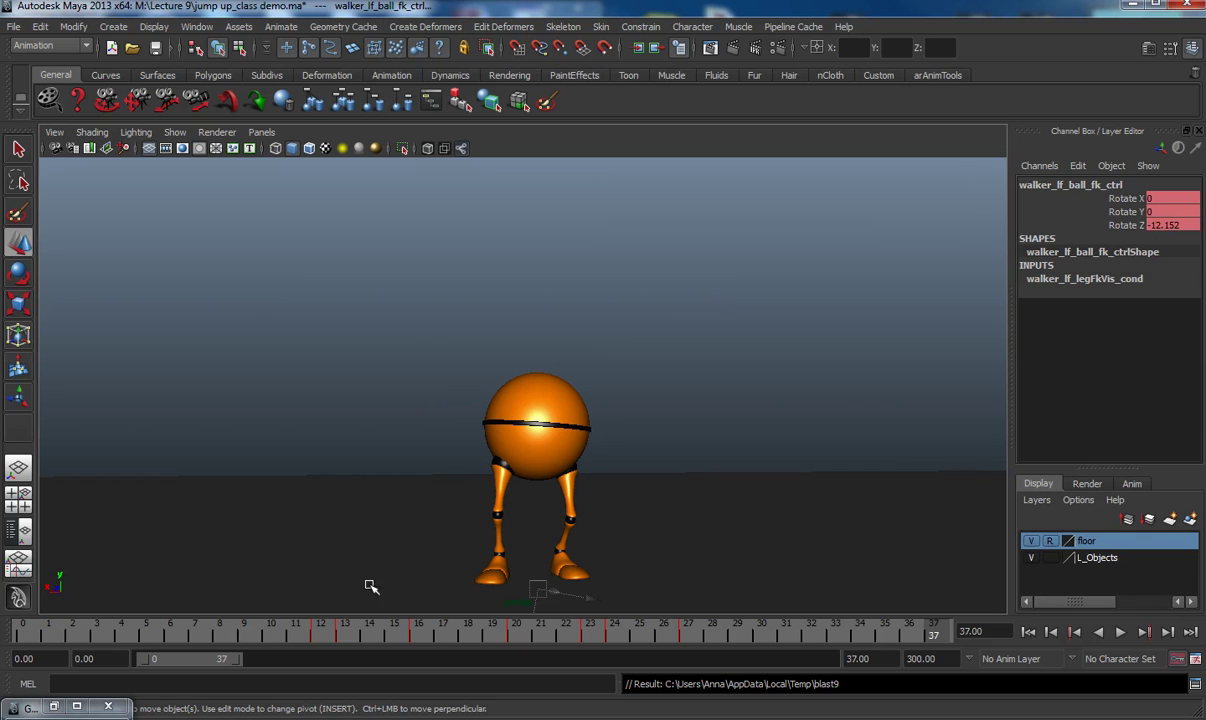
- Show the NURBS curves again and select all of the walker's controls, adding the leg FK controls at frame 19
left_click(175, 134)
left_click(188, 204)
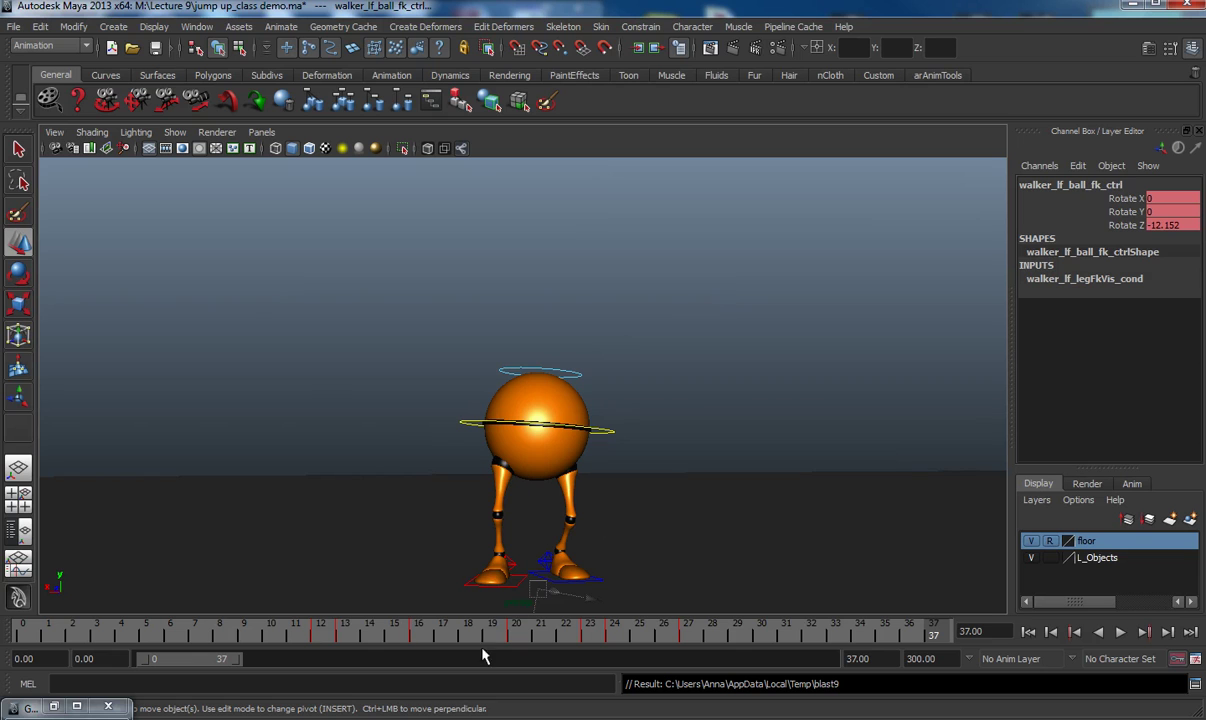
left_click_drag(388, 306, 678, 606)
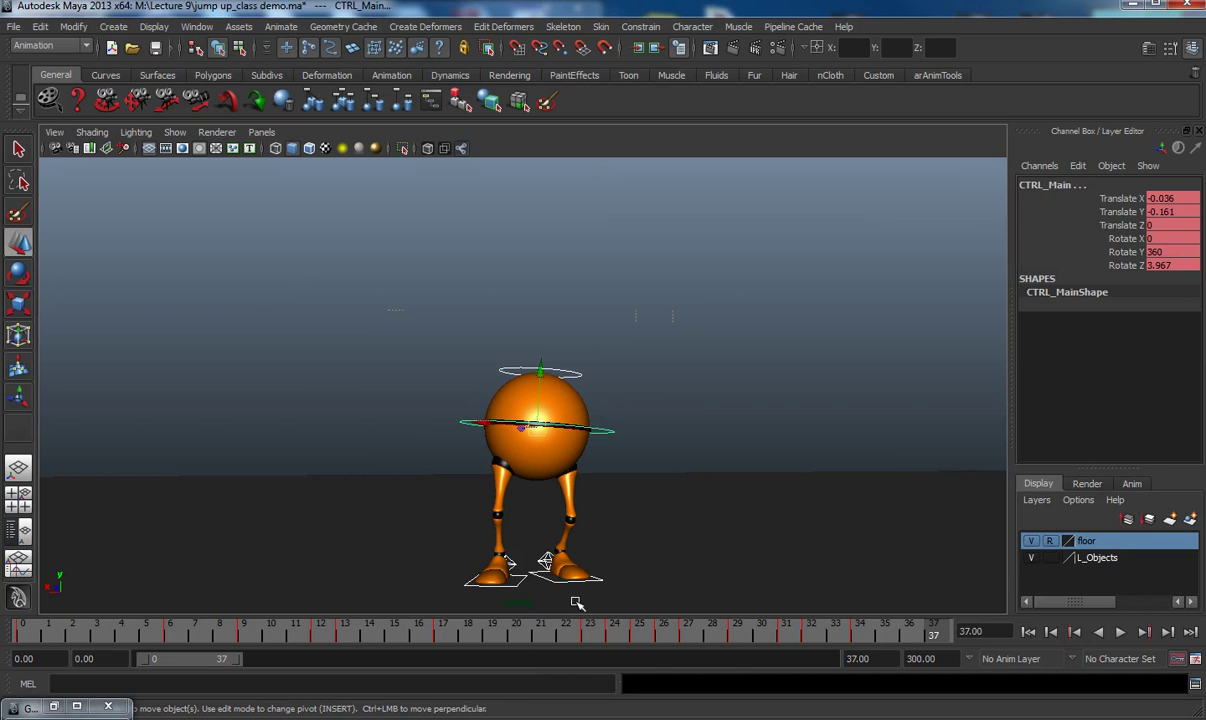
left_click(490, 636)
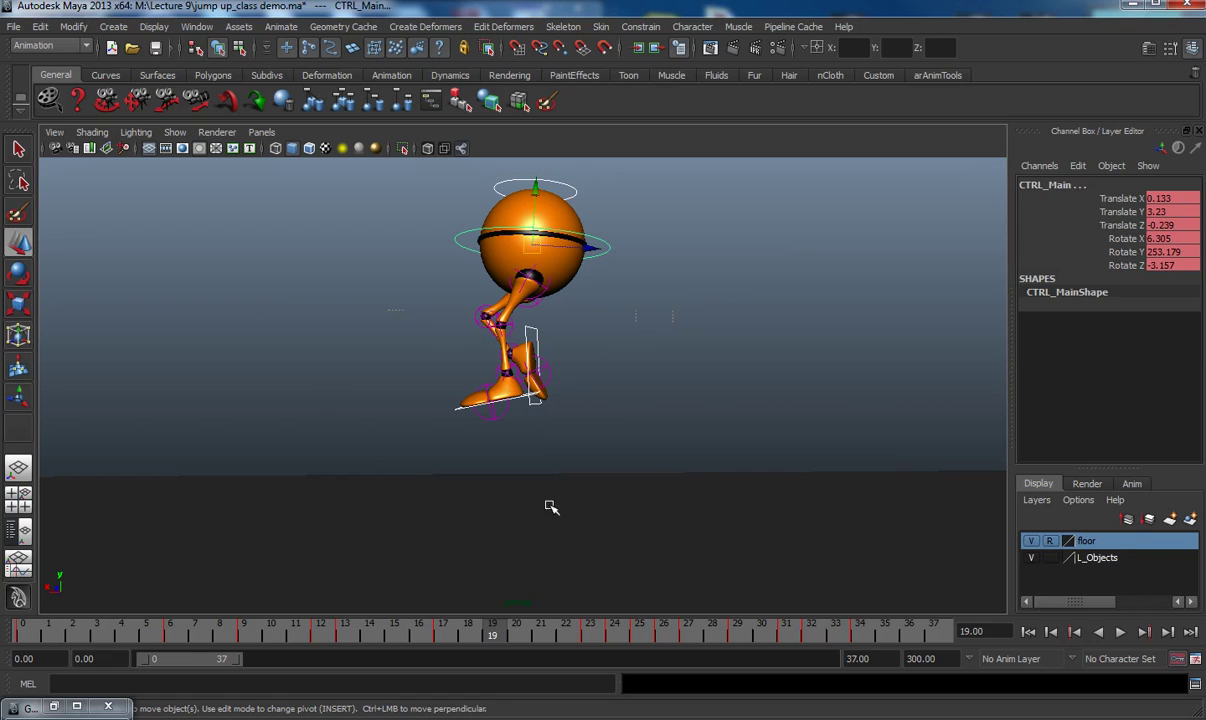
left_click_drag(715, 445, 305, 152)
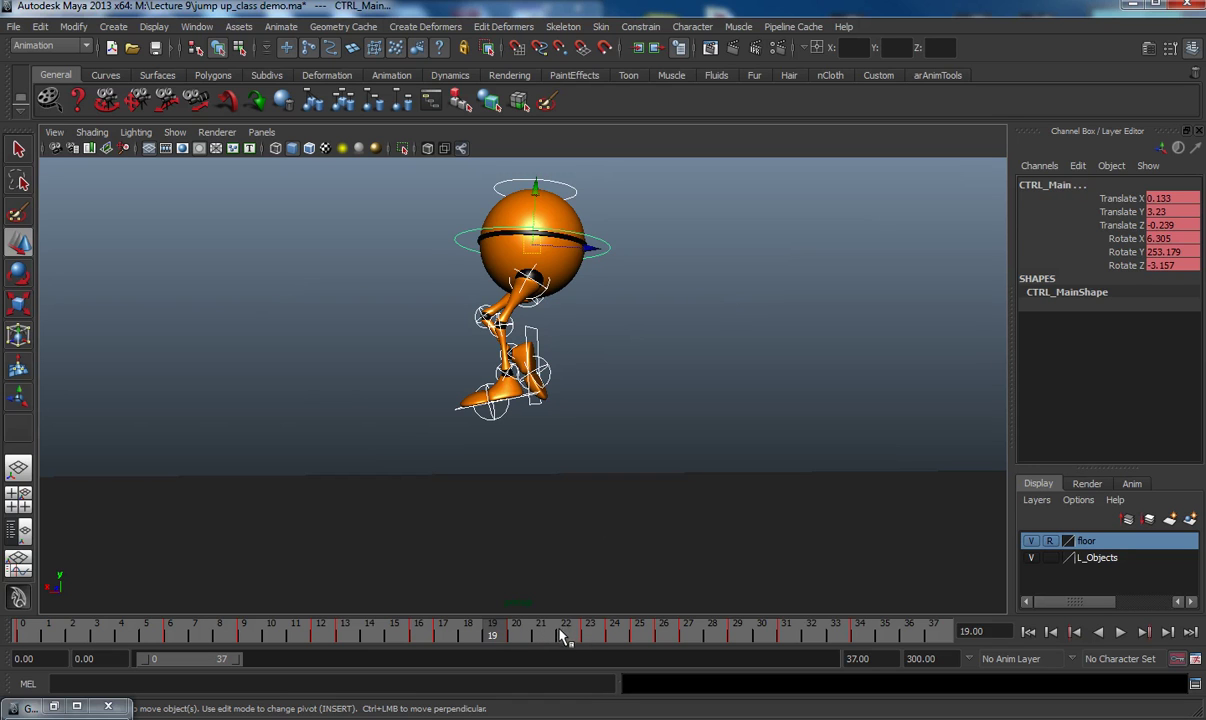
- Play the jump from frame 16 and shift all selected controls' keys from frame 15 onward one frame later
left_click_drag(378, 632, 408, 645)
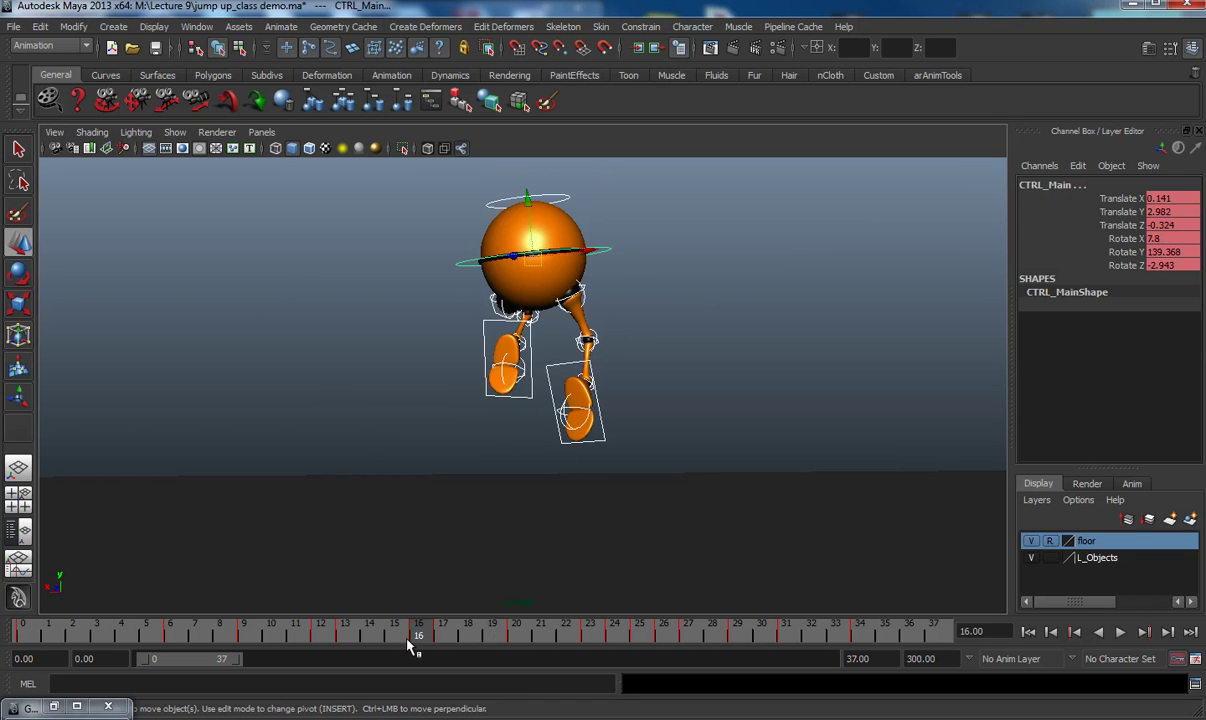
key("alt+v")
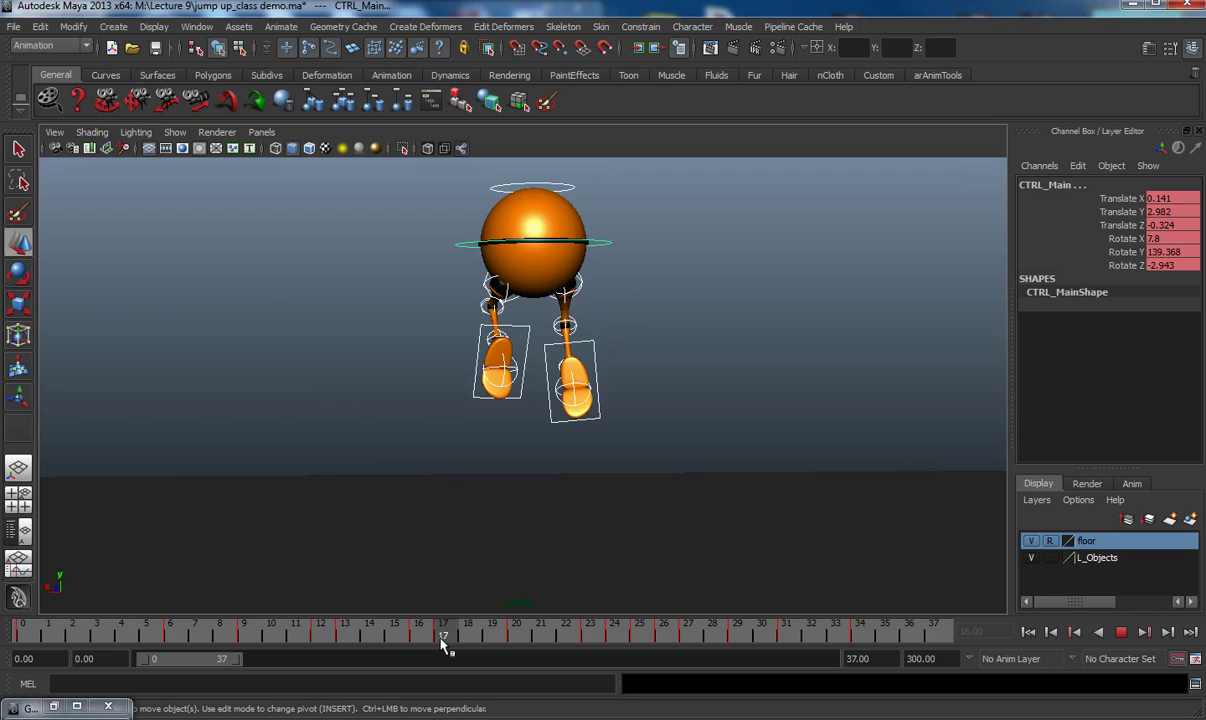
left_click_drag(440, 640, 876, 661)
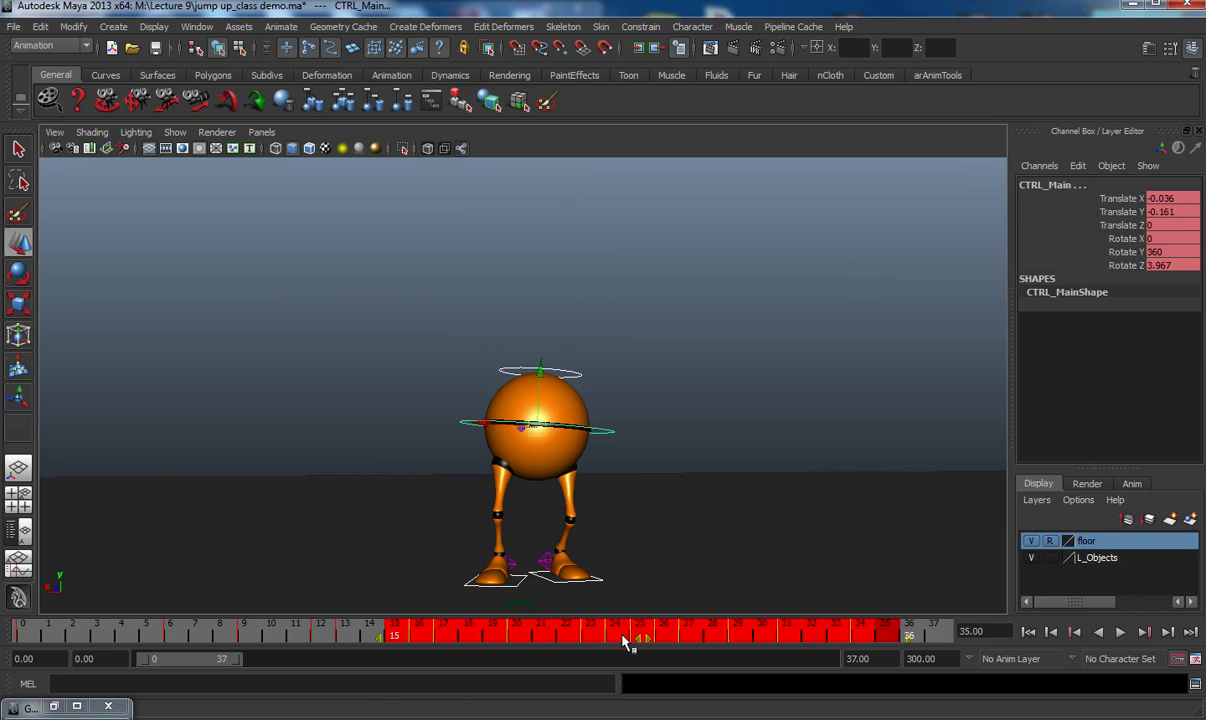
left_click_drag(638, 638, 946, 640)
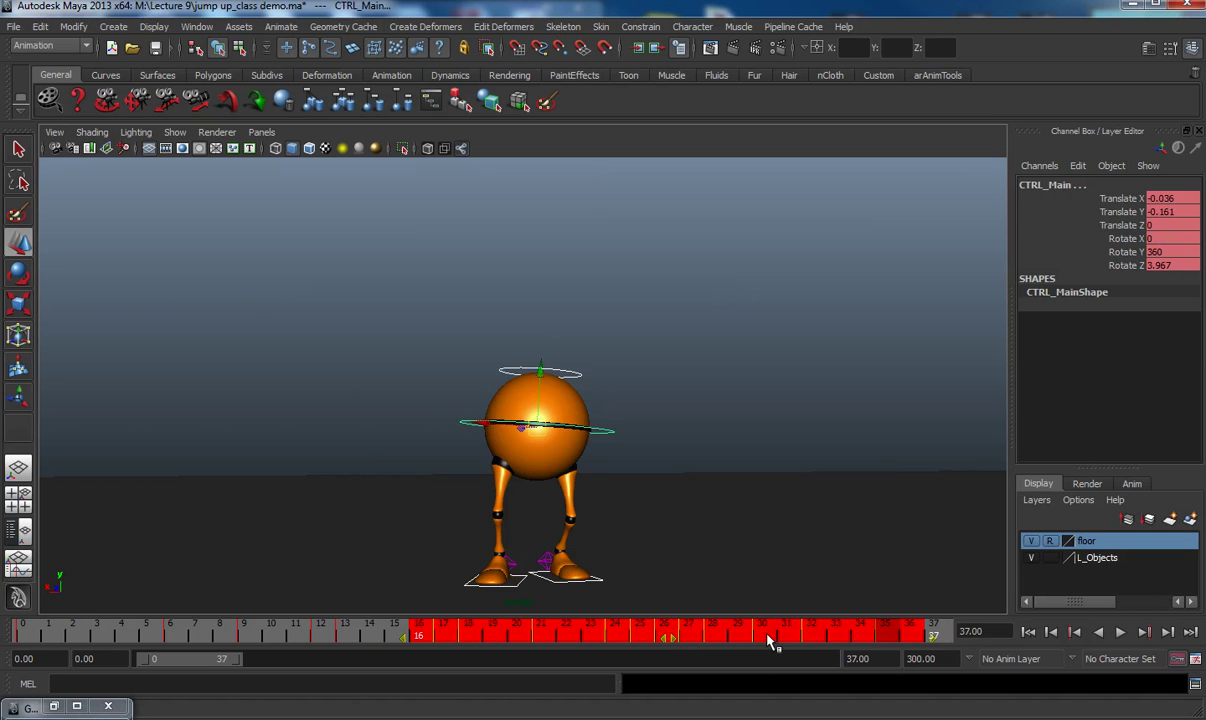
- Play the jump from frame 13 and shift the selected controls' keys from frame 20 onward one frame later
left_click(345, 631)
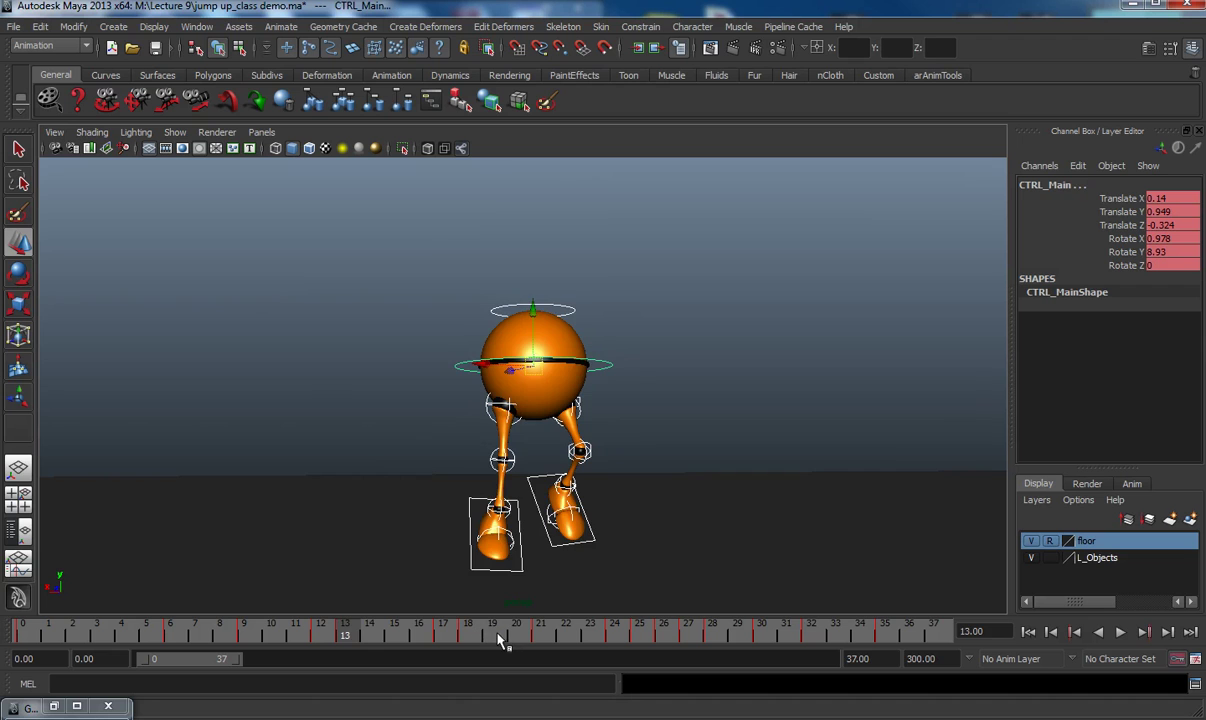
key("alt+v")
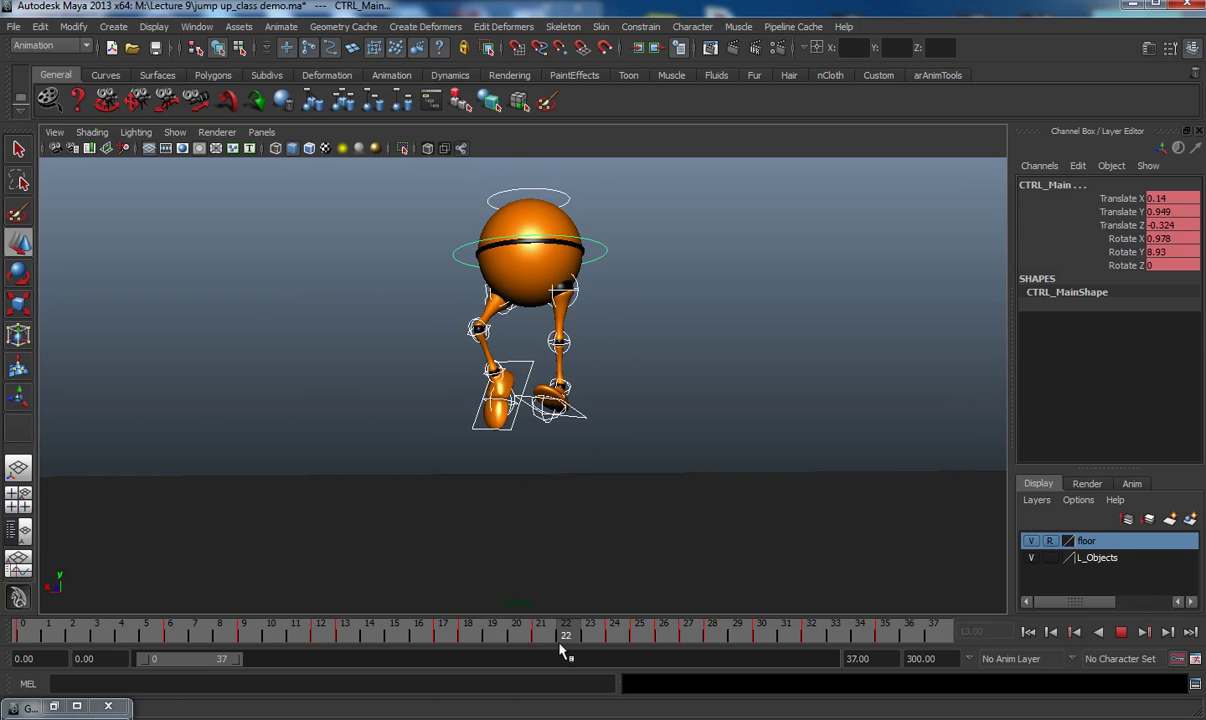
key("alt+v")
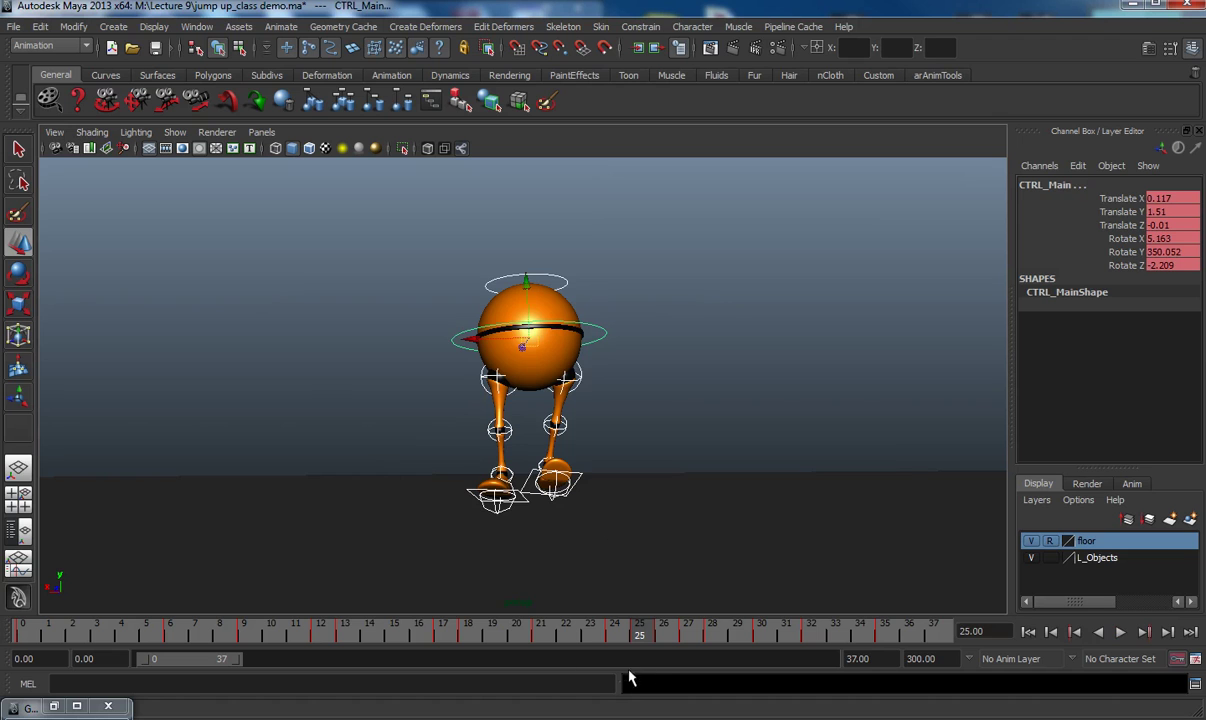
key("alt+v")
left_click_drag(512, 641, 912, 703, "shift")
key("alt+v")
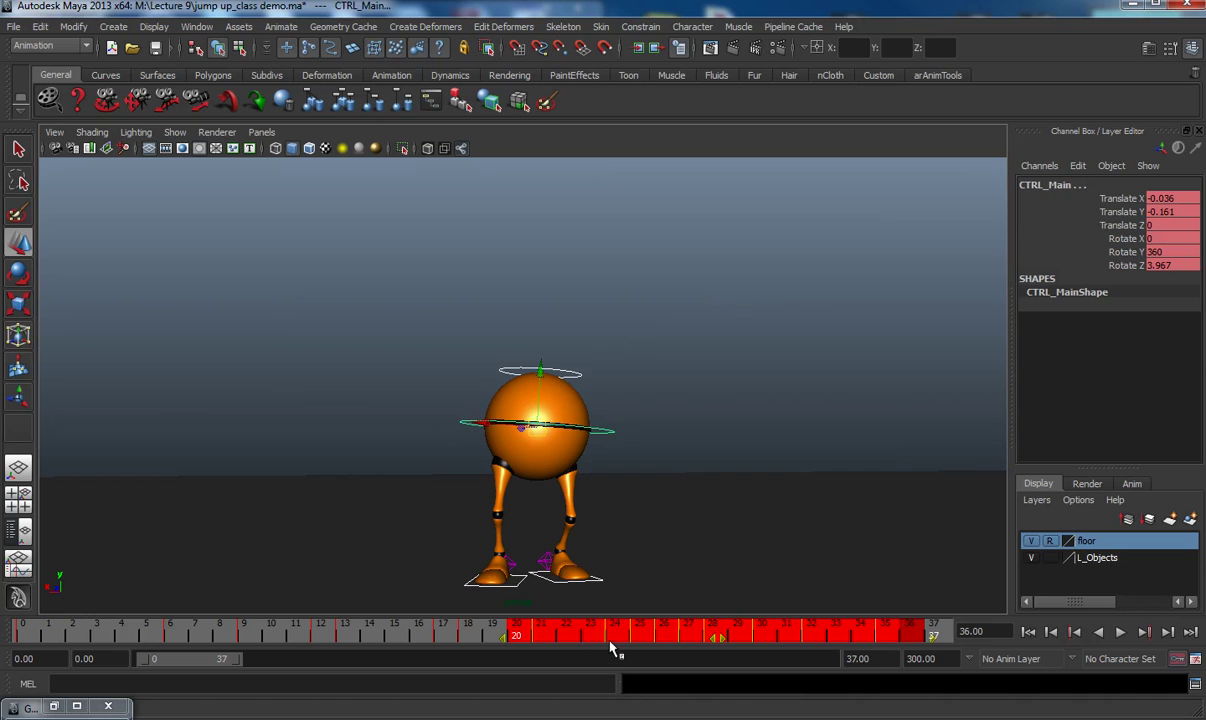
left_click_drag(718, 641, 732, 640)
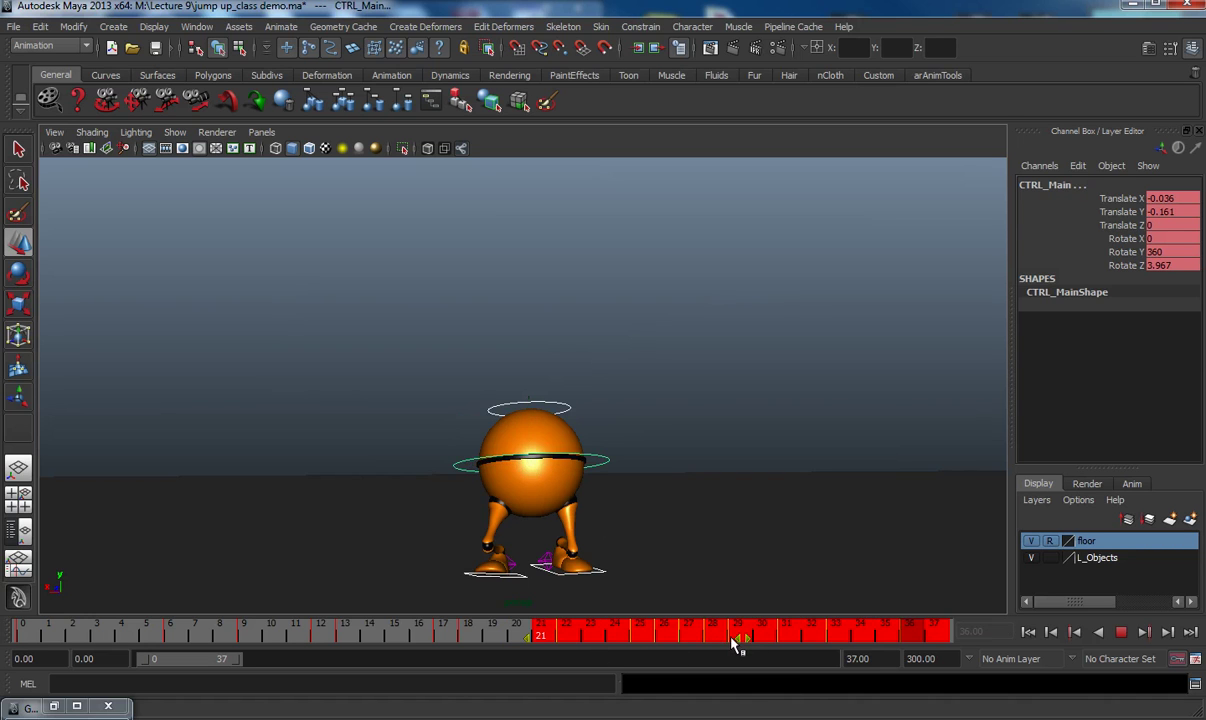
- Playblast the retimed jump and play the clip repeatedly to check its timing
left_click(460, 637)
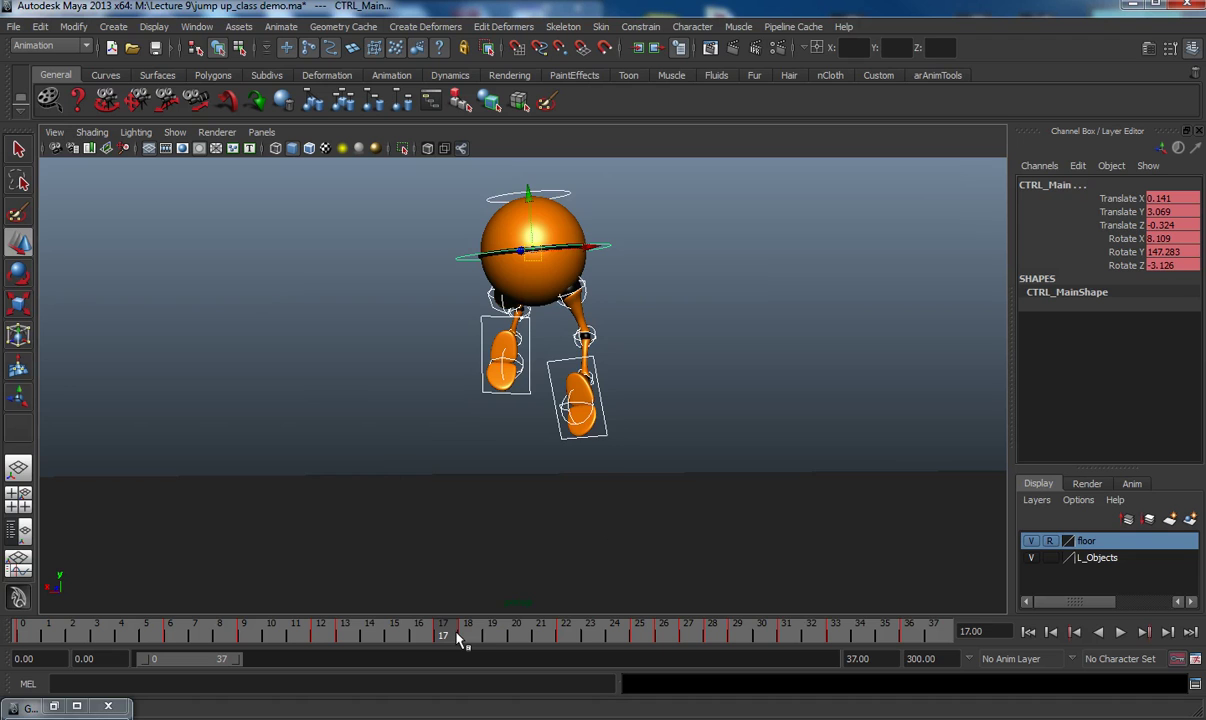
right_click(460, 640)
left_click(500, 626)
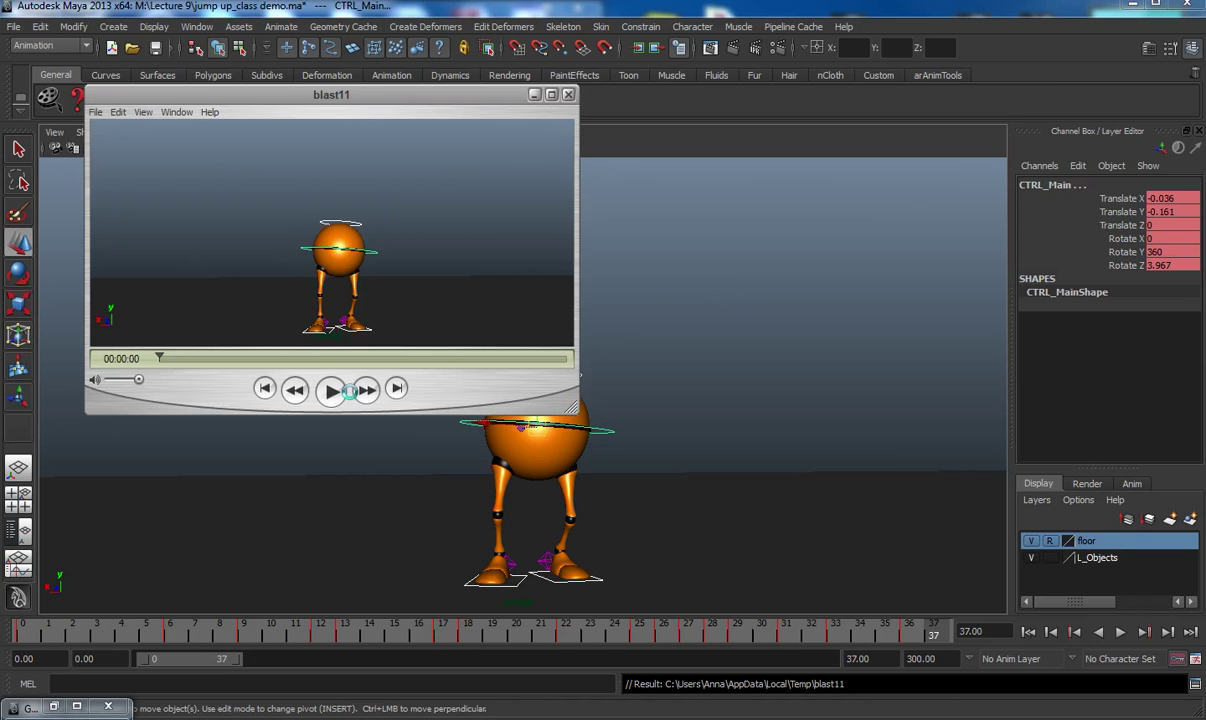
left_click(333, 390)
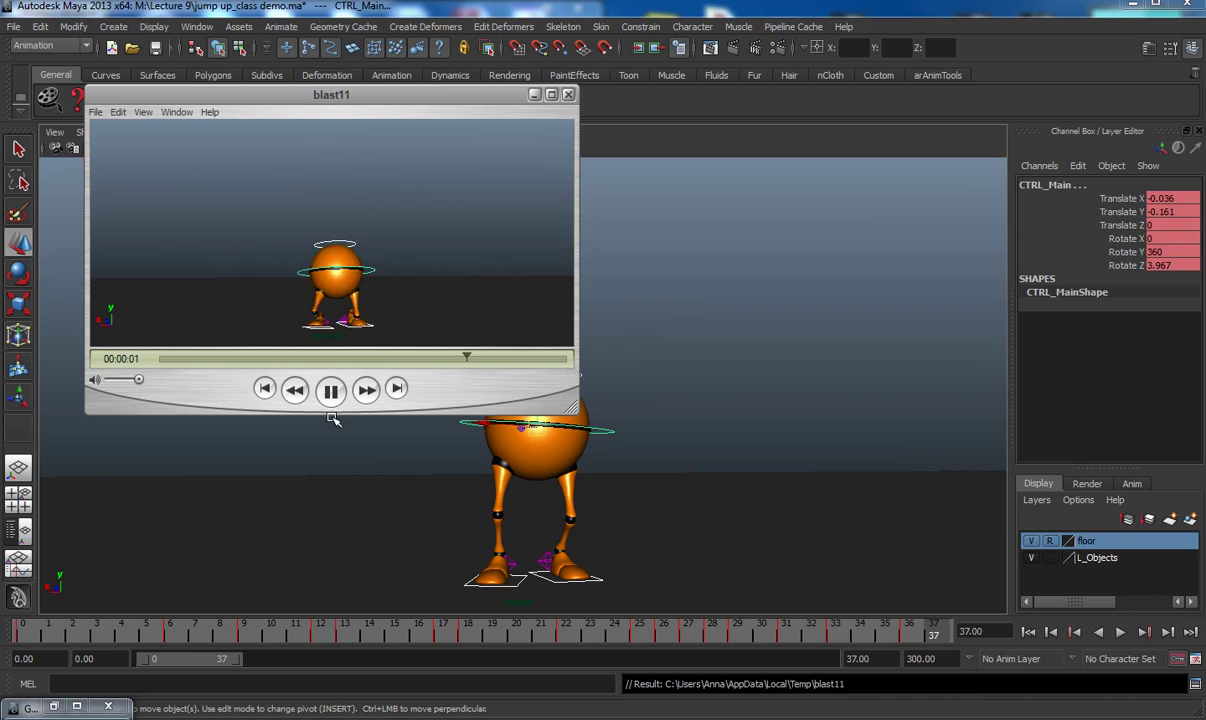
left_click(332, 390)
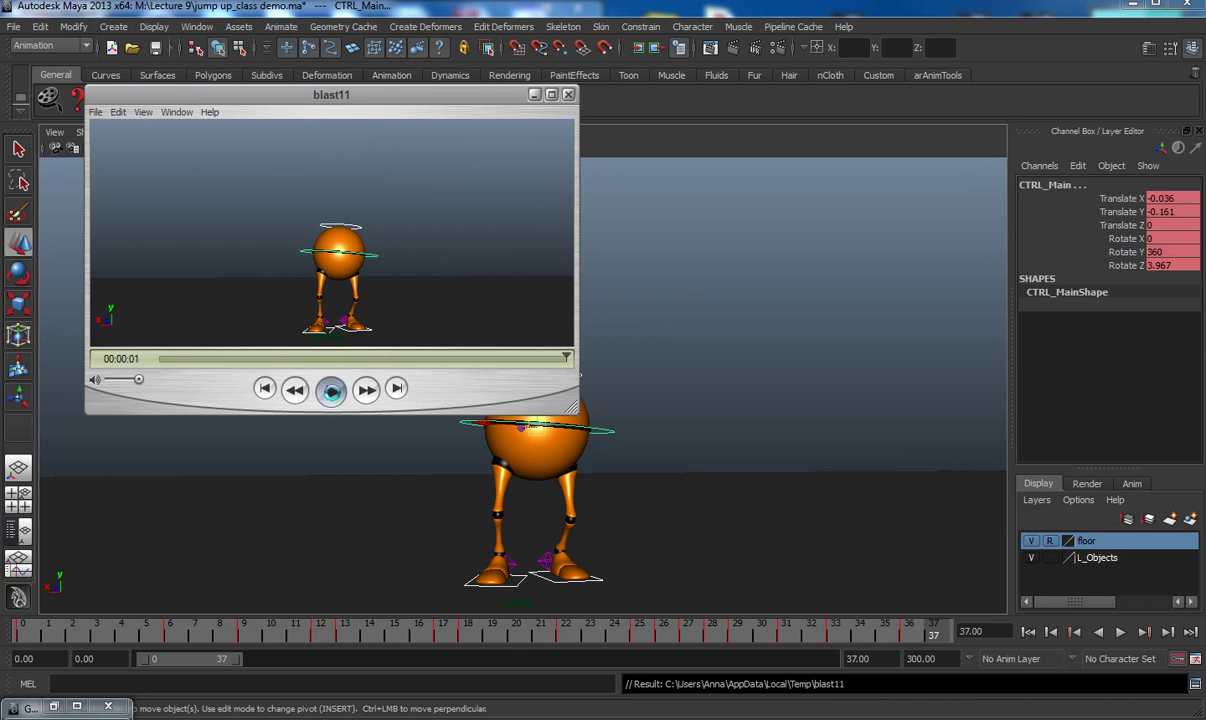
left_click(335, 392)
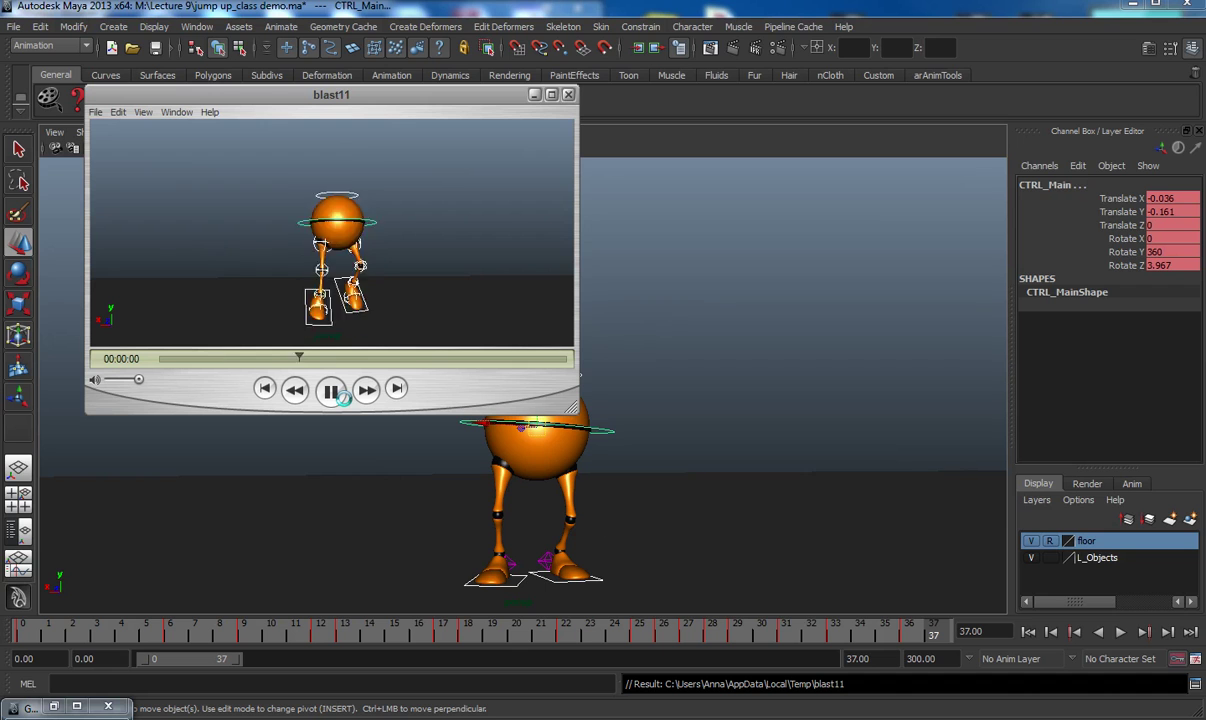
- Replay the playblast of the retimed jump and close the clip
left_click(336, 392)
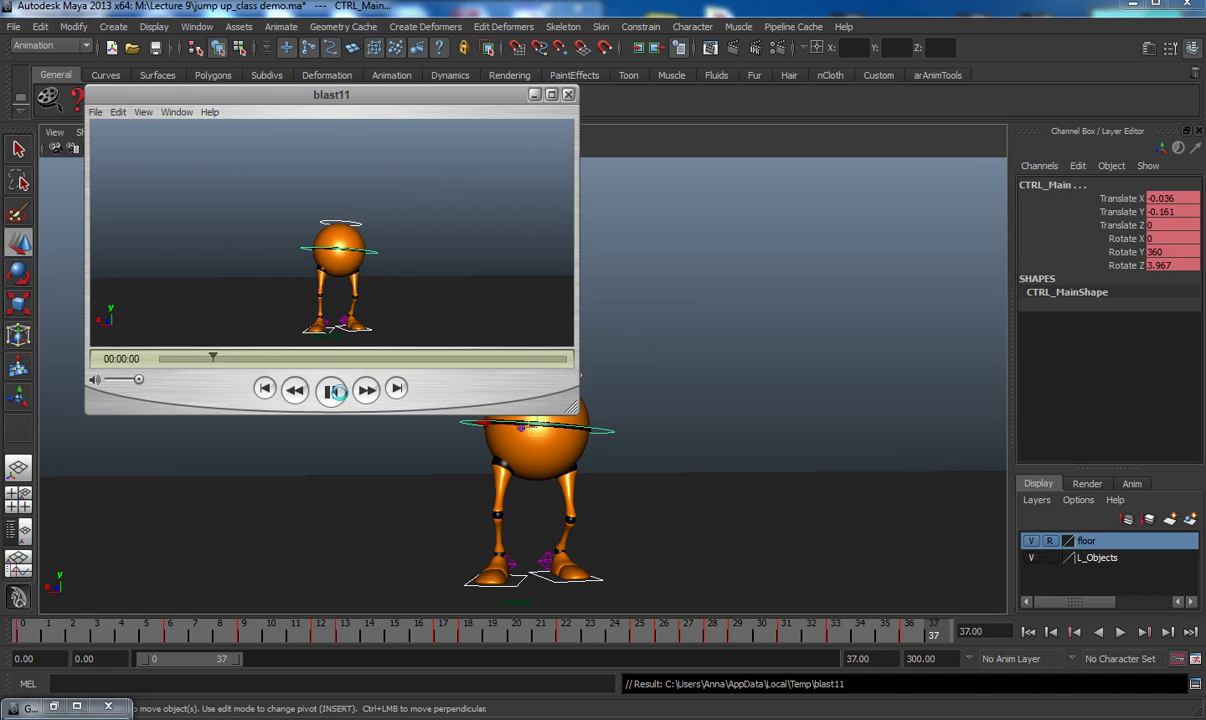
left_click(335, 392)
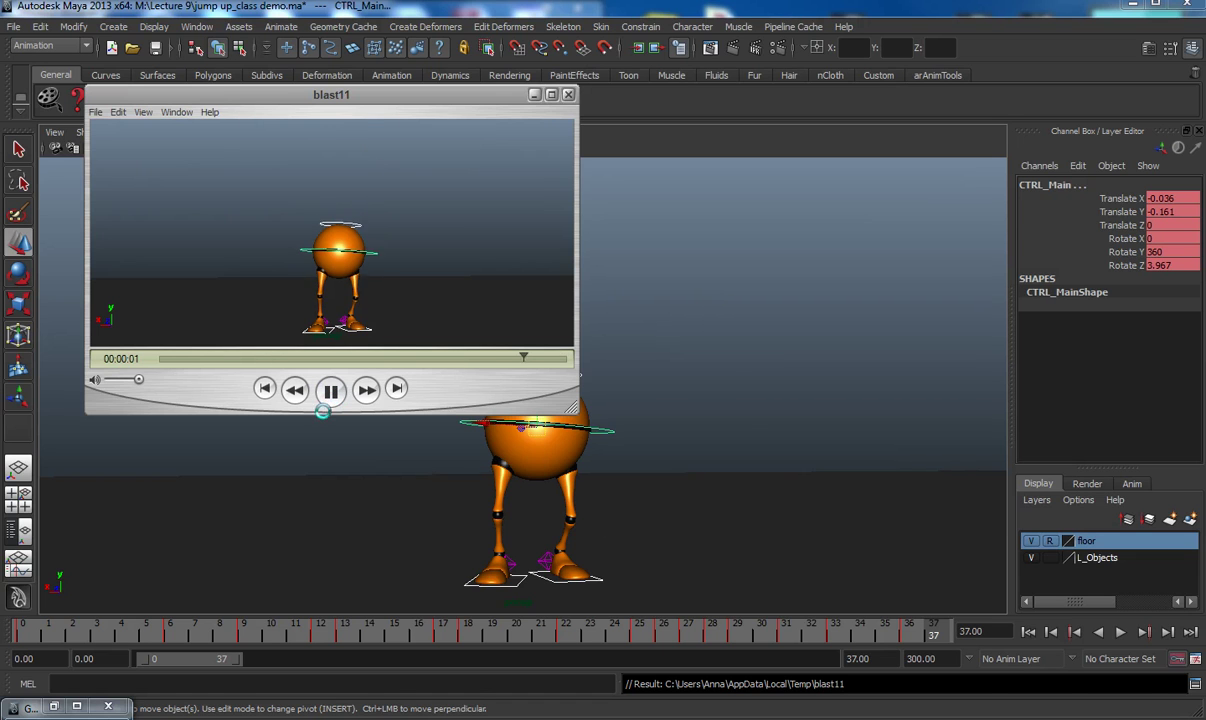
left_click(568, 94)
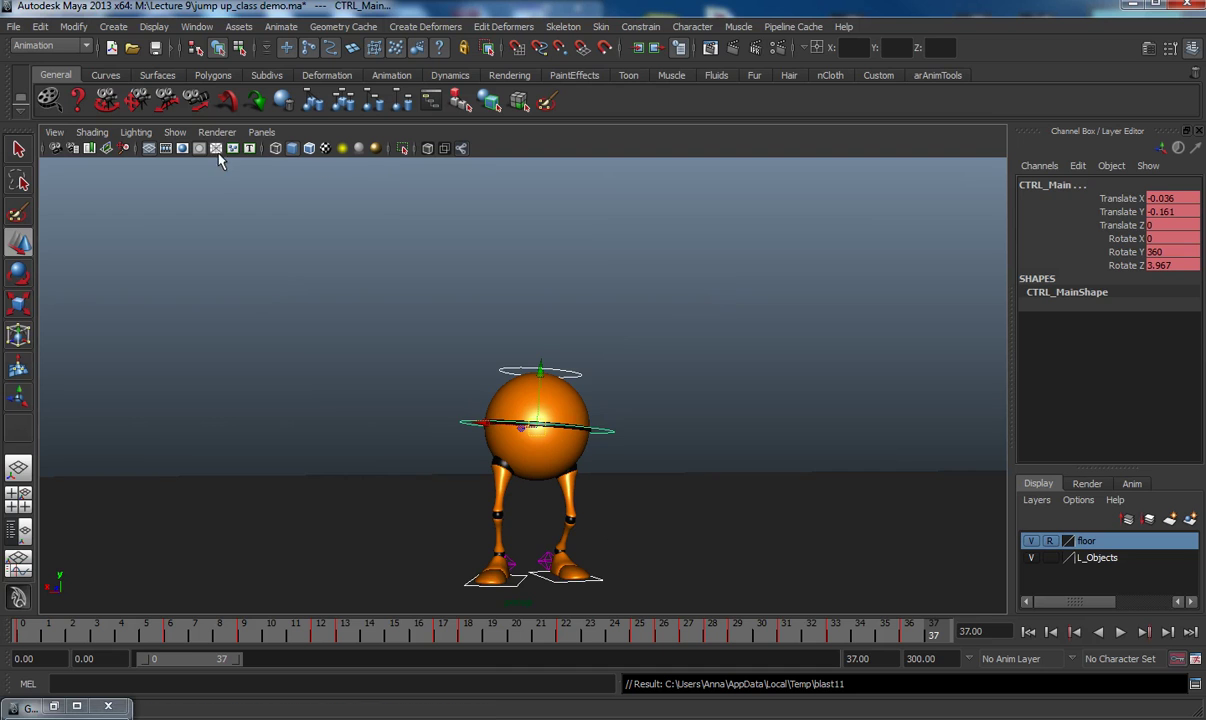
- Hide the NURBS curves in the viewport and playblast the jump without the controls
left_click(173, 132)
left_click(205, 200)
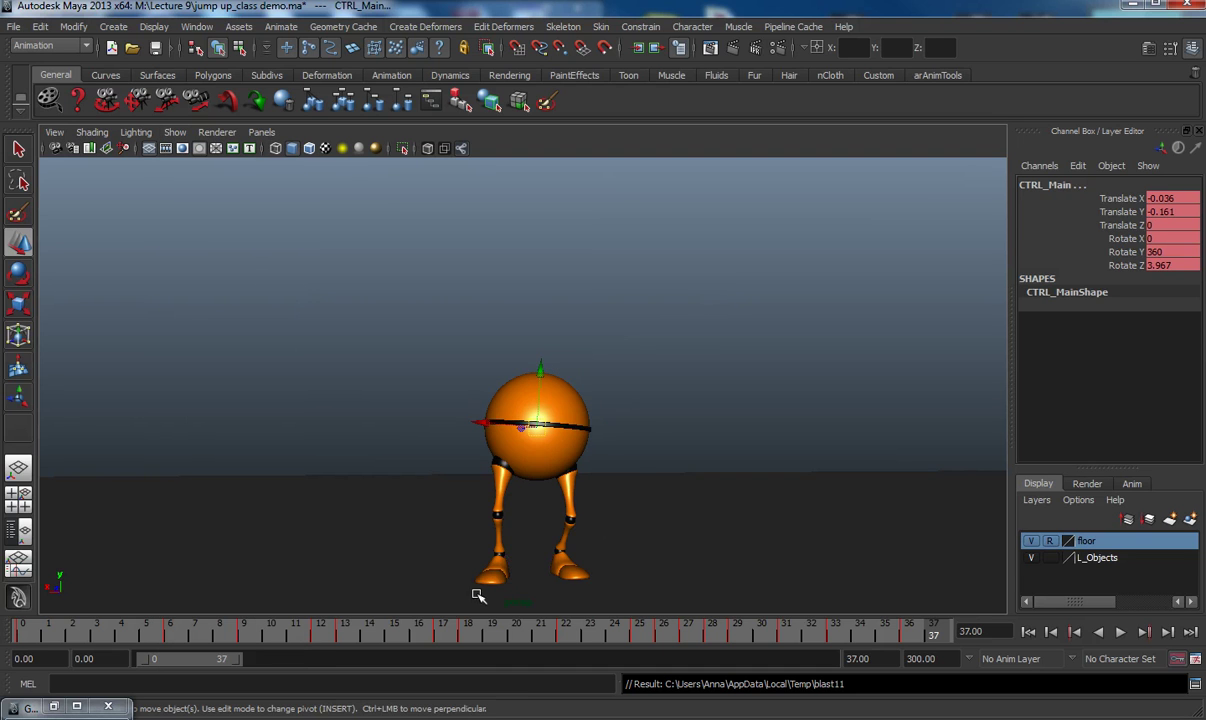
right_click(482, 629)
left_click(512, 619)
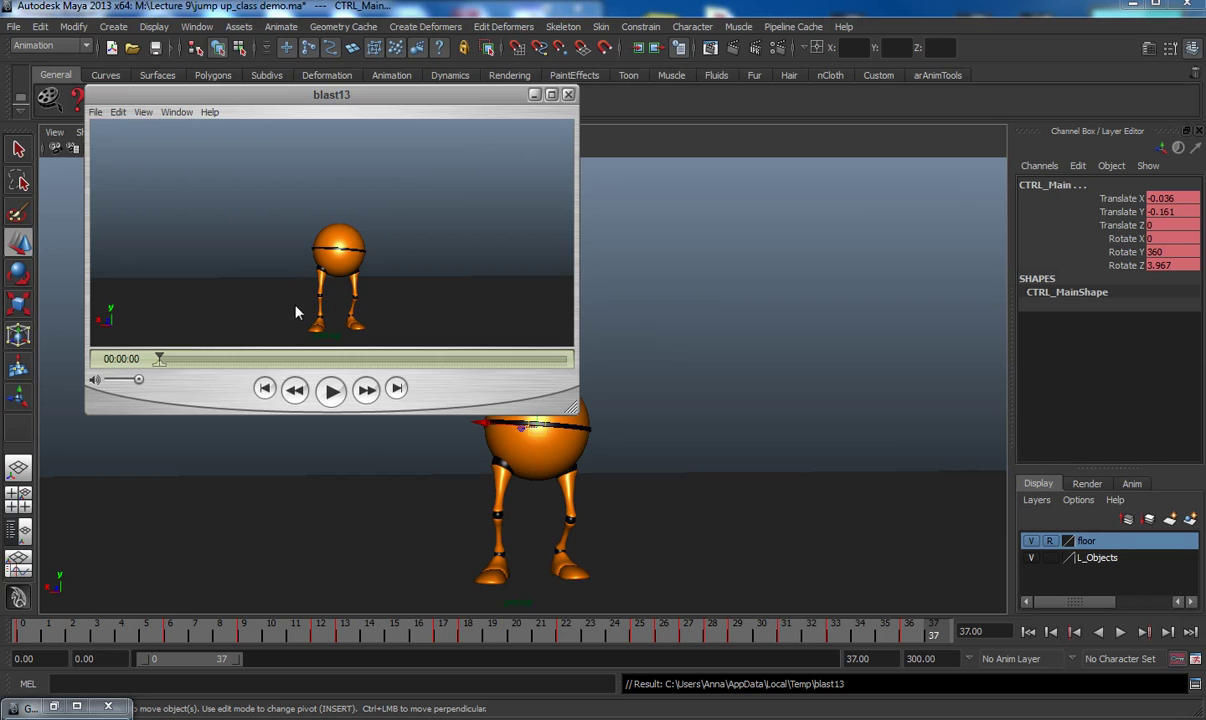
- Play and scrub the control-free jump clip repeatedly to study the airborne timing, and close it
left_click(331, 391)
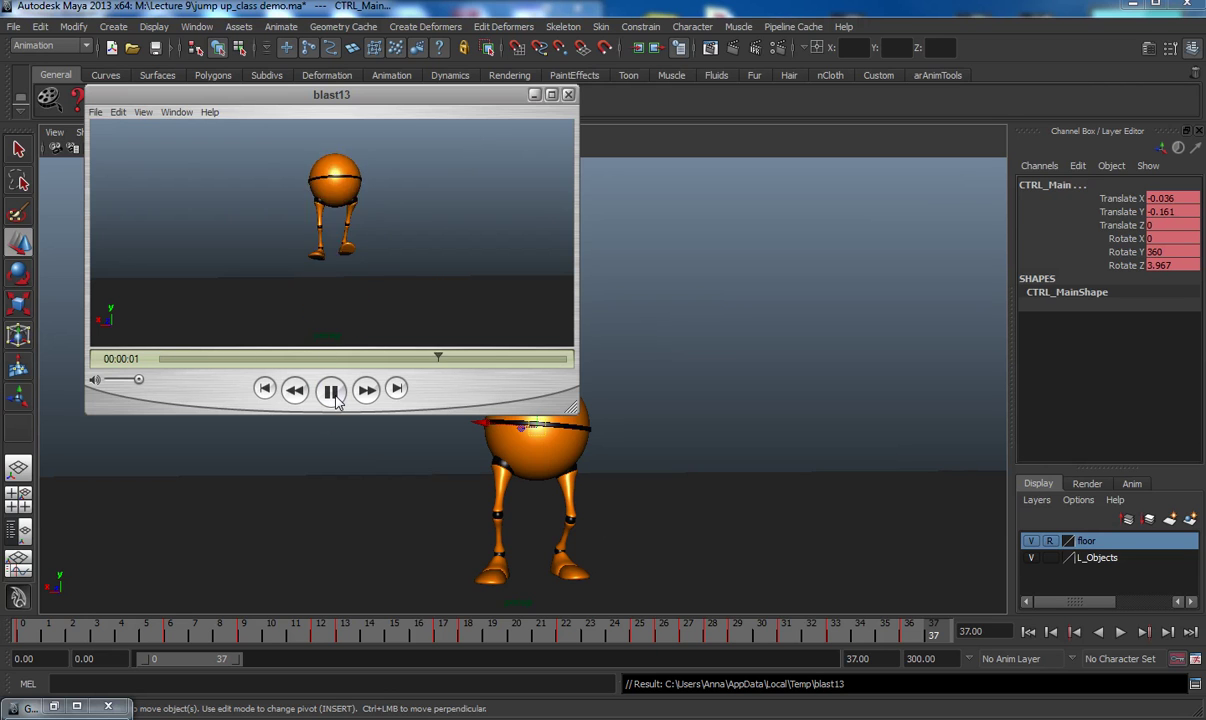
left_click_drag(219, 357, 212, 442)
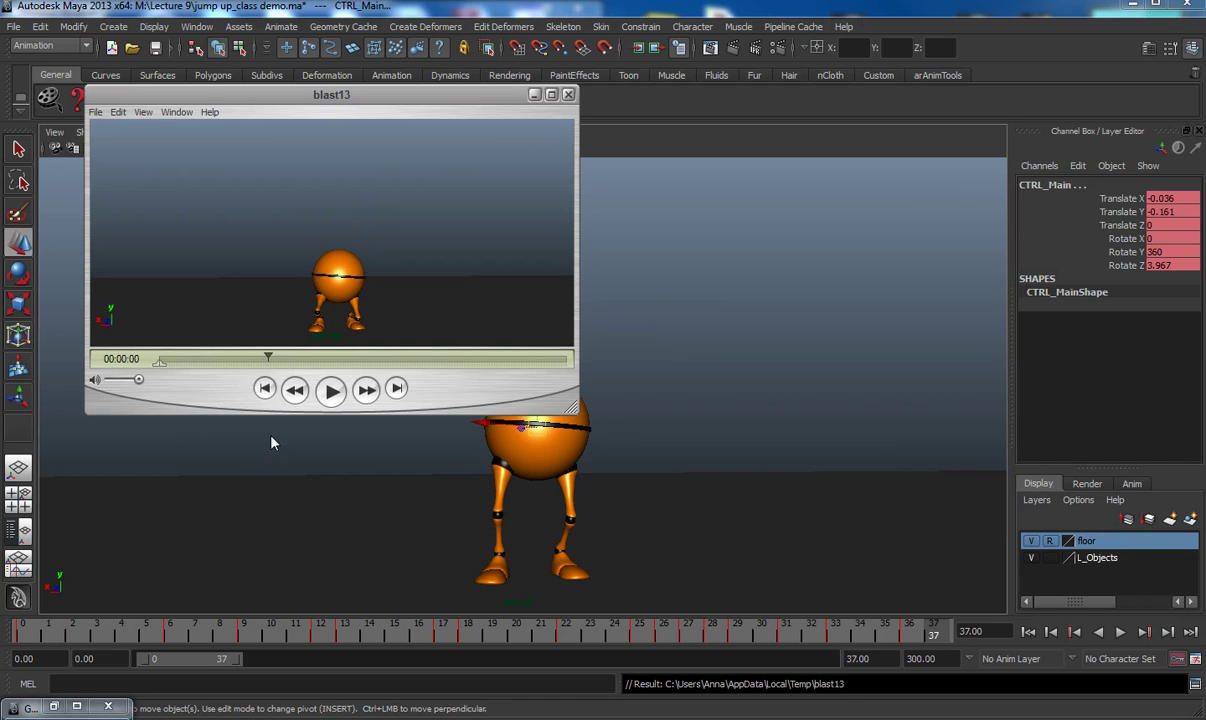
left_click_drag(309, 447, 170, 438)
left_click(331, 392)
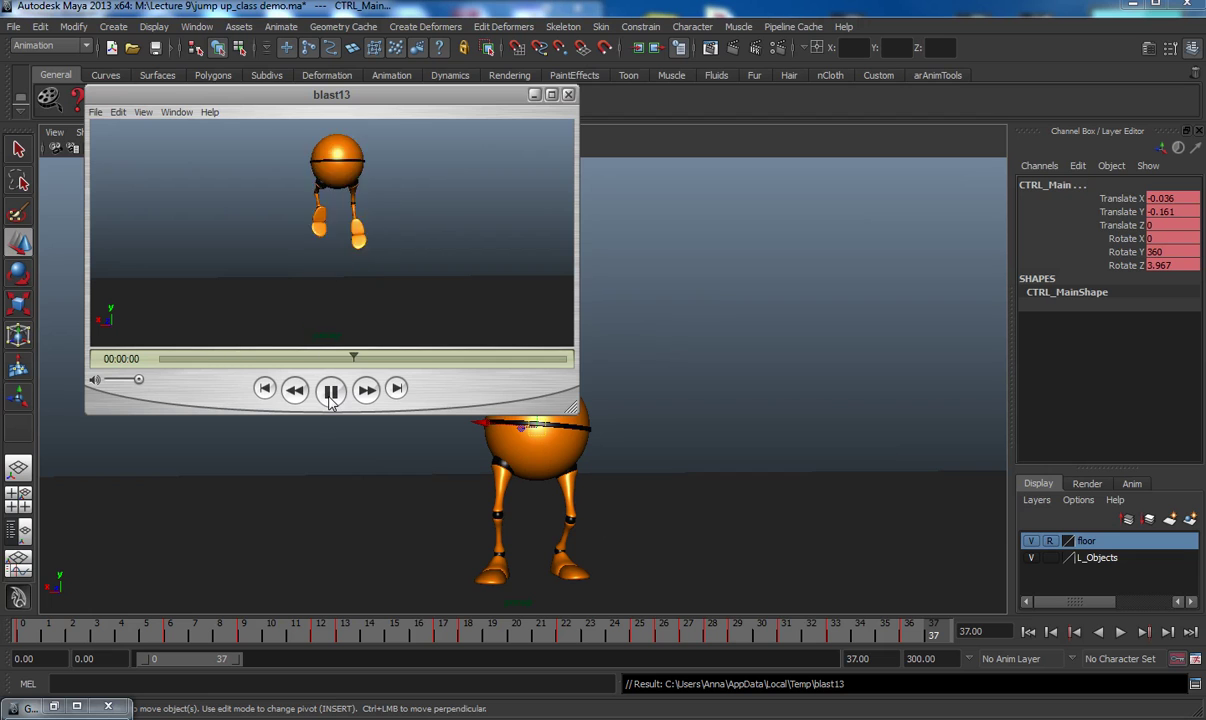
left_click(331, 391)
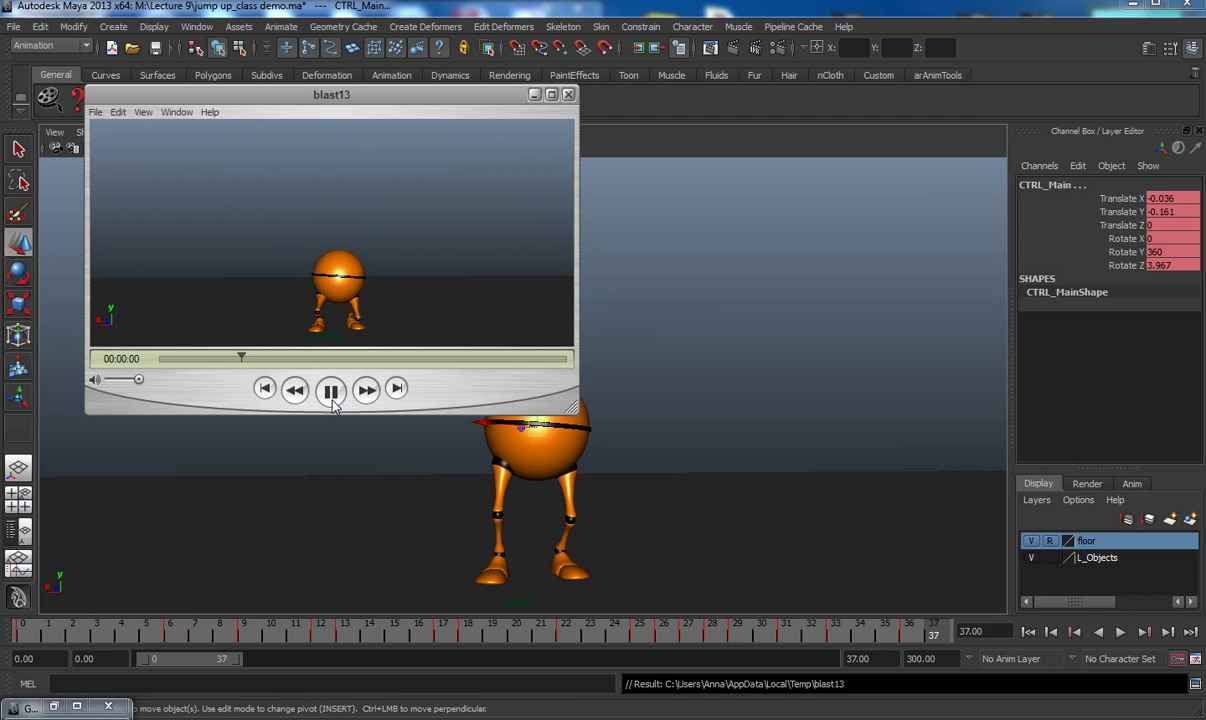
left_click(331, 391)
left_click(331, 391)
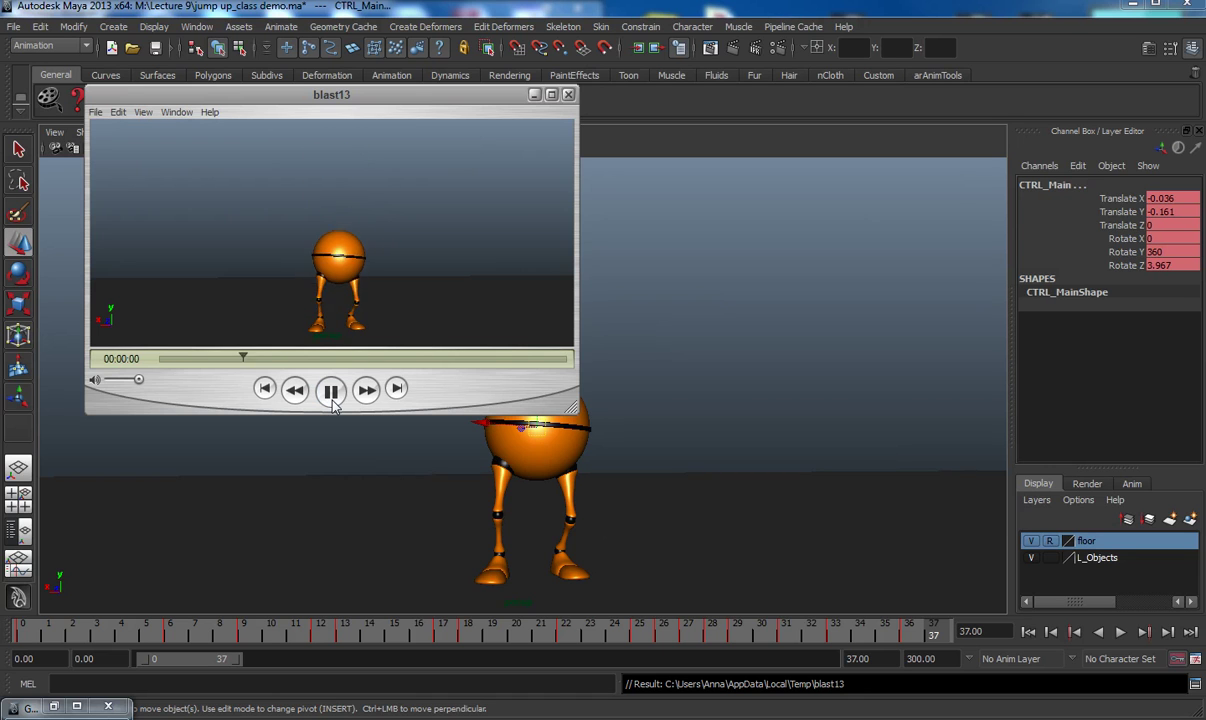
left_click(331, 391)
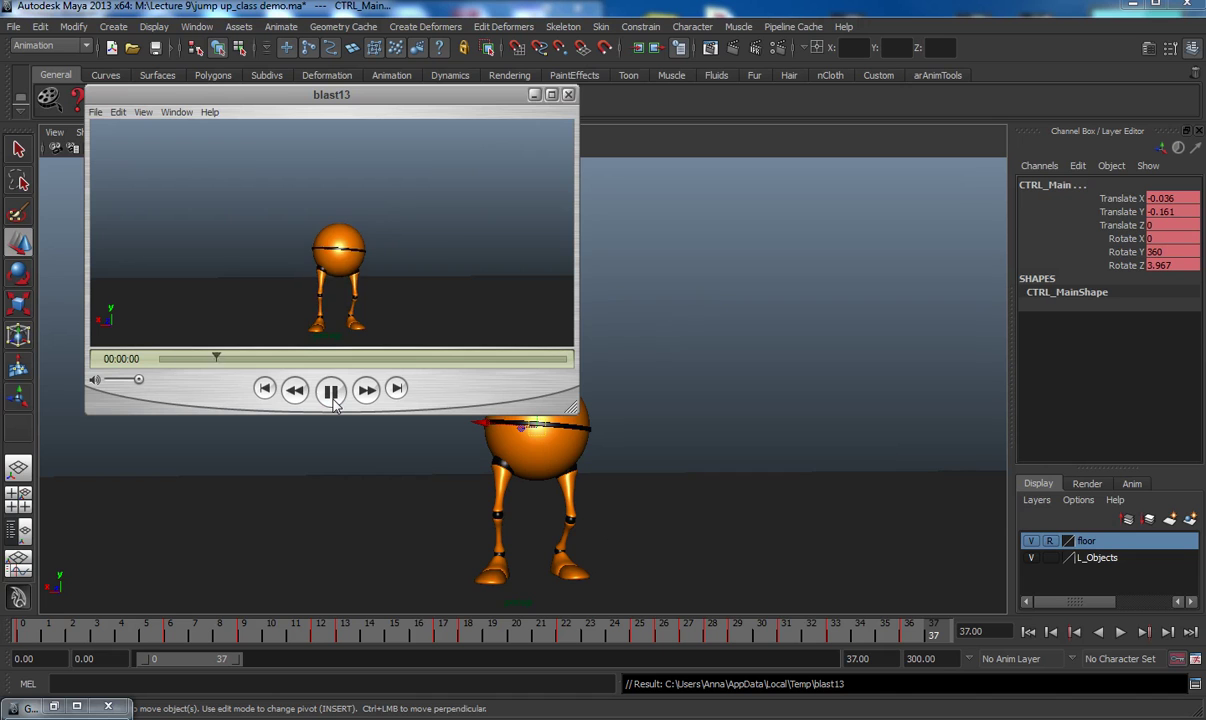
left_click(332, 393)
left_click(332, 393)
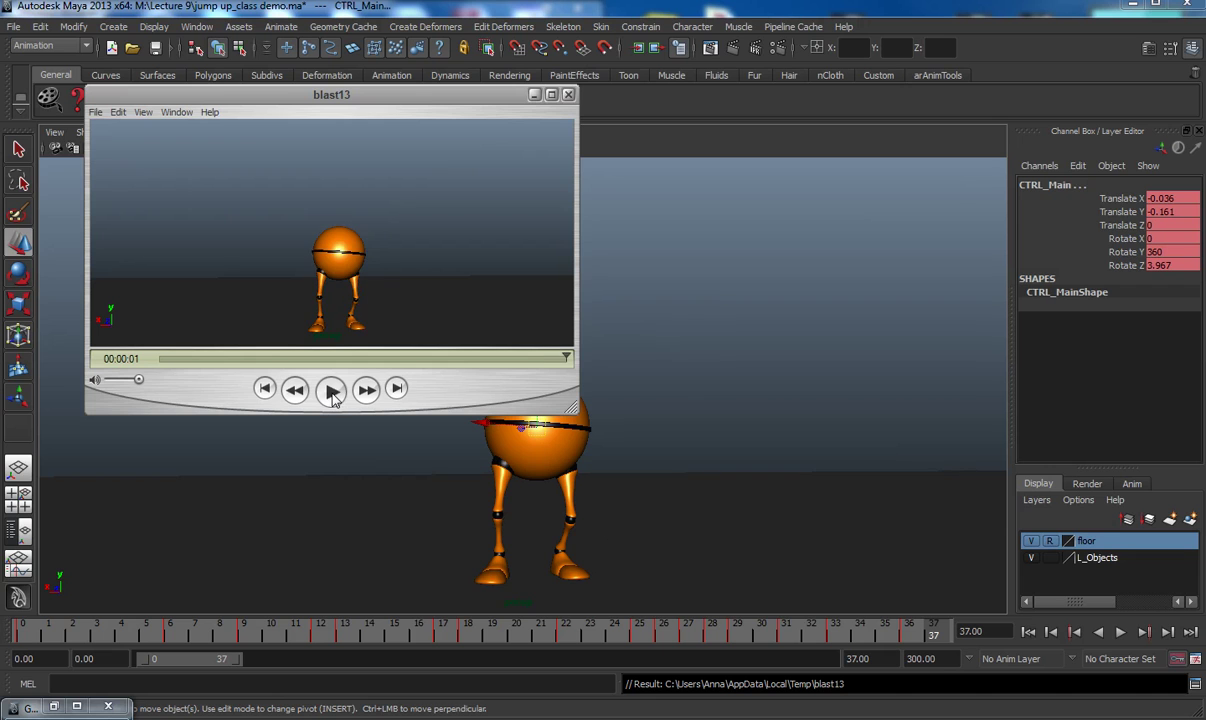
left_click(333, 392)
left_click(568, 94)
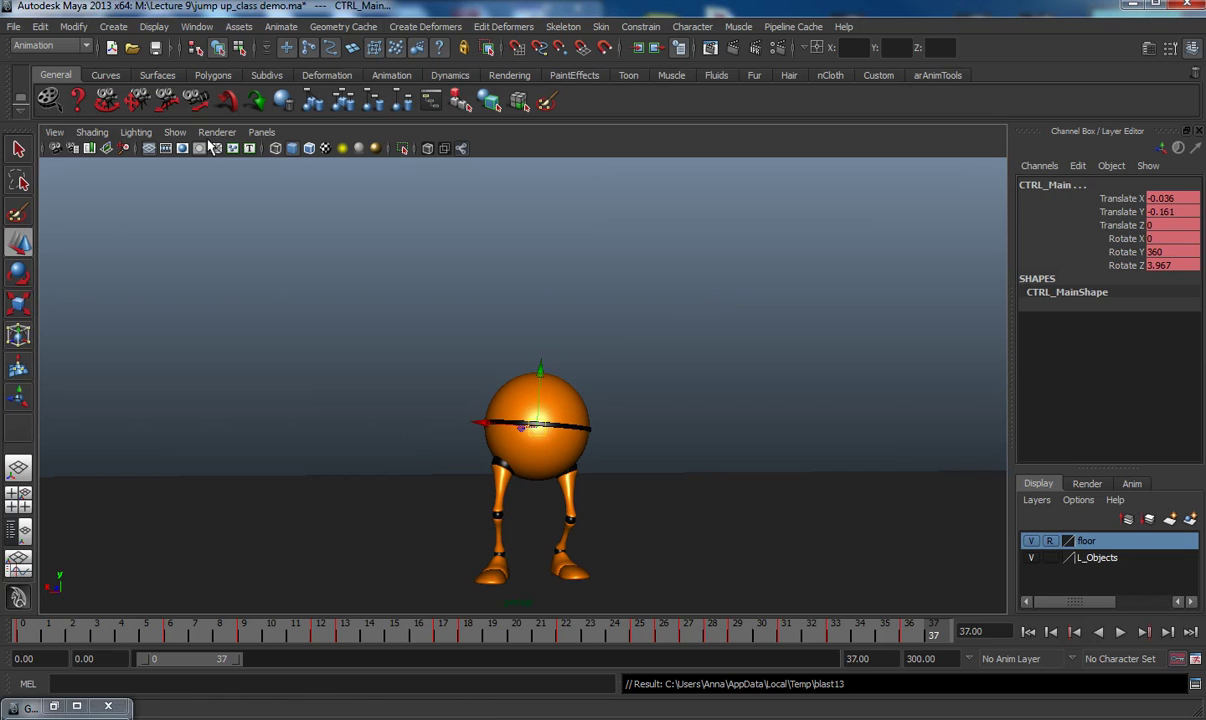
- Show the NURBS curves in the viewport and select only the walker's main control
left_click(178, 136)
left_click(211, 205)
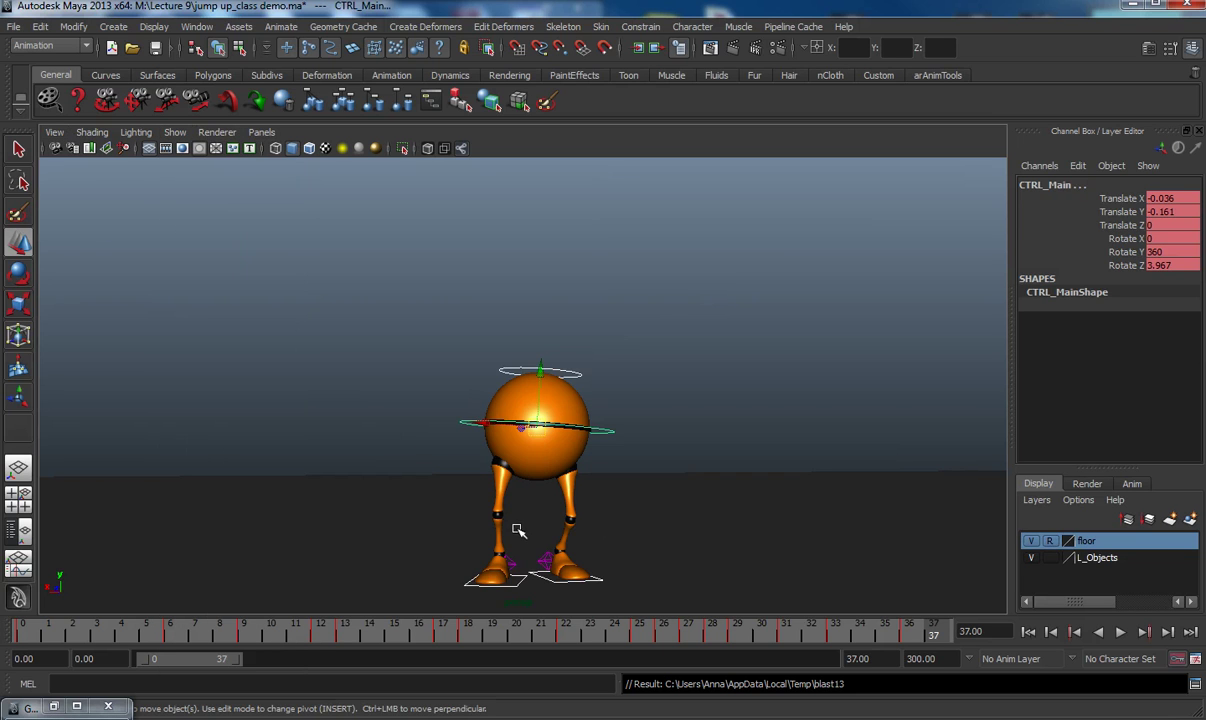
left_click_drag(457, 390, 479, 460)
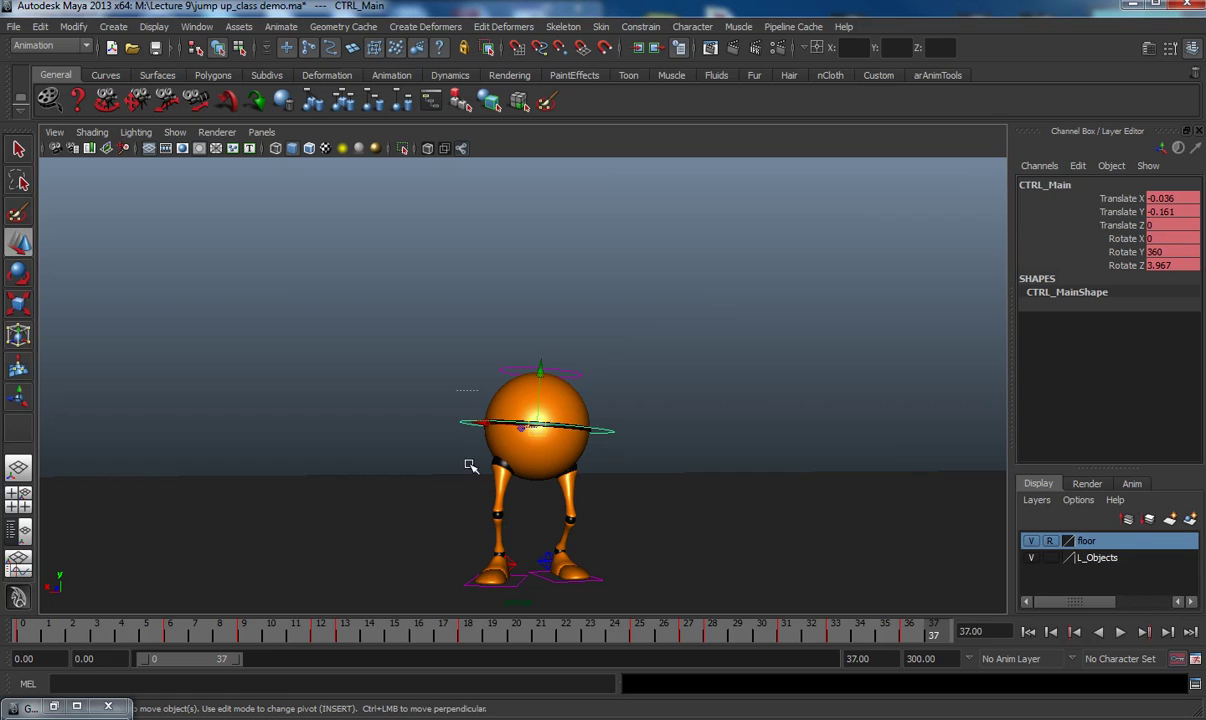
- Hold the main control at the top of the jump by keying its frame 18 pose at frame 21
left_click(463, 633)
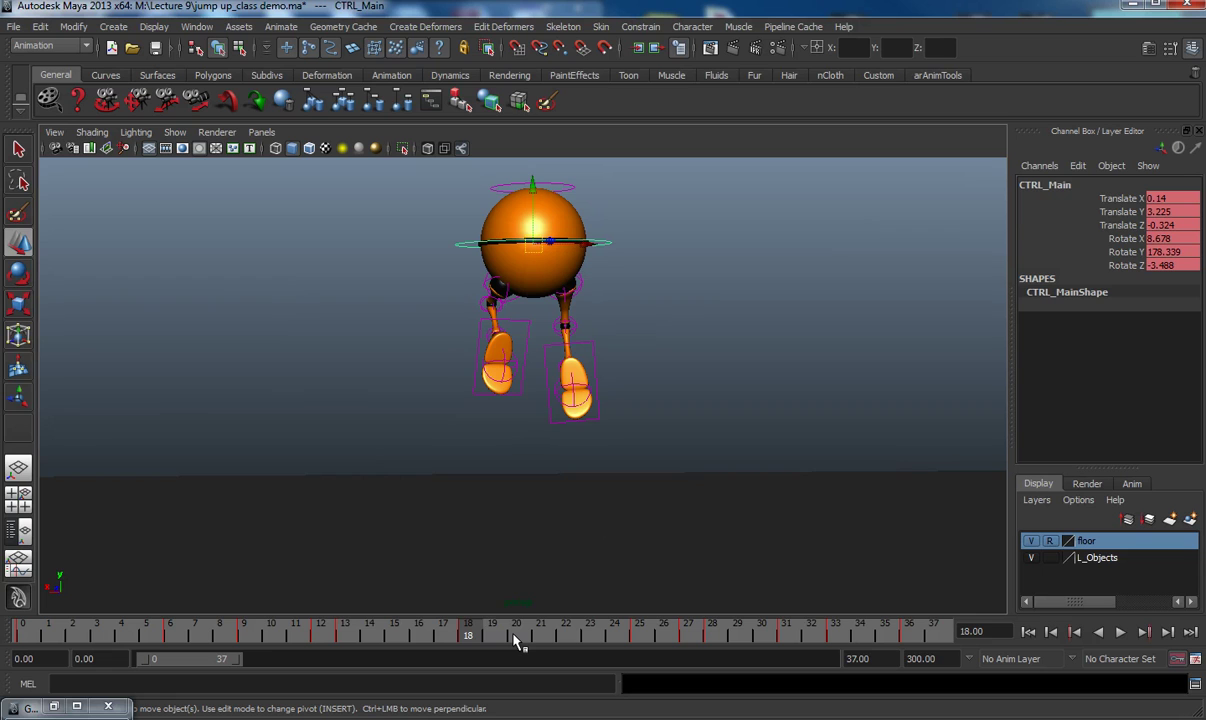
left_click(407, 637)
key("alt+v")
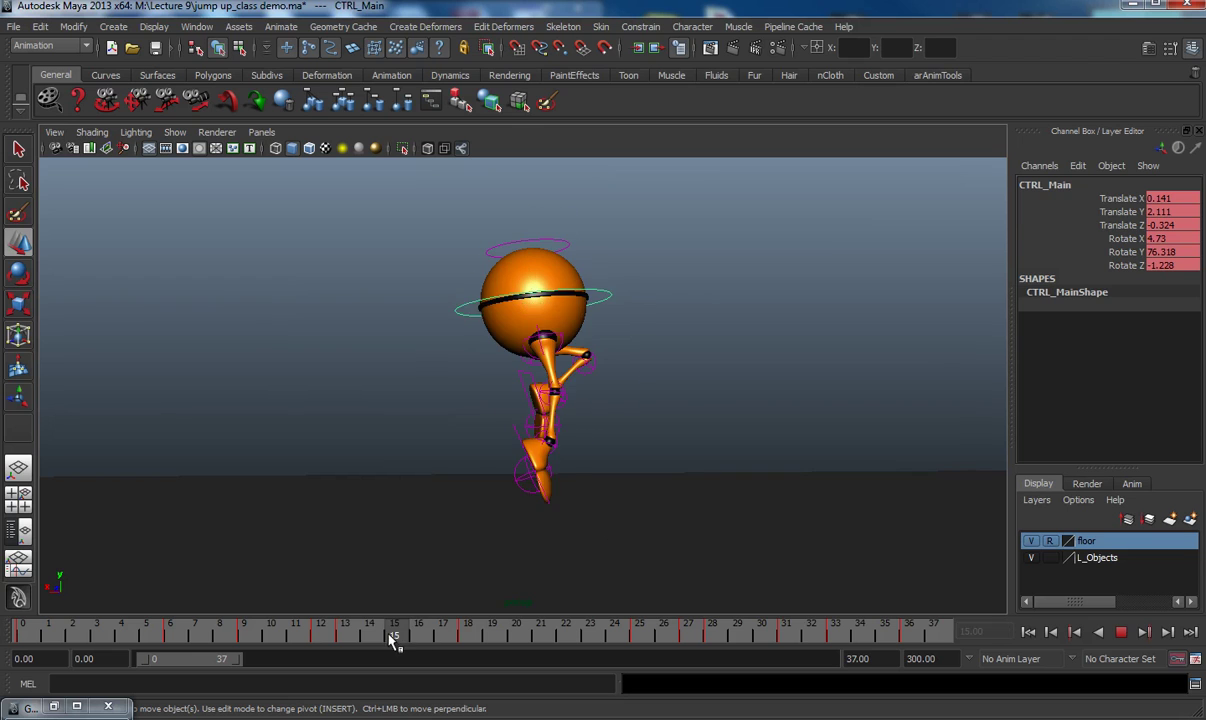
mouse_move(424, 637)
left_mouse_down()
mouse_move(584, 648)
mouse_move(530, 650)
left_mouse_up()
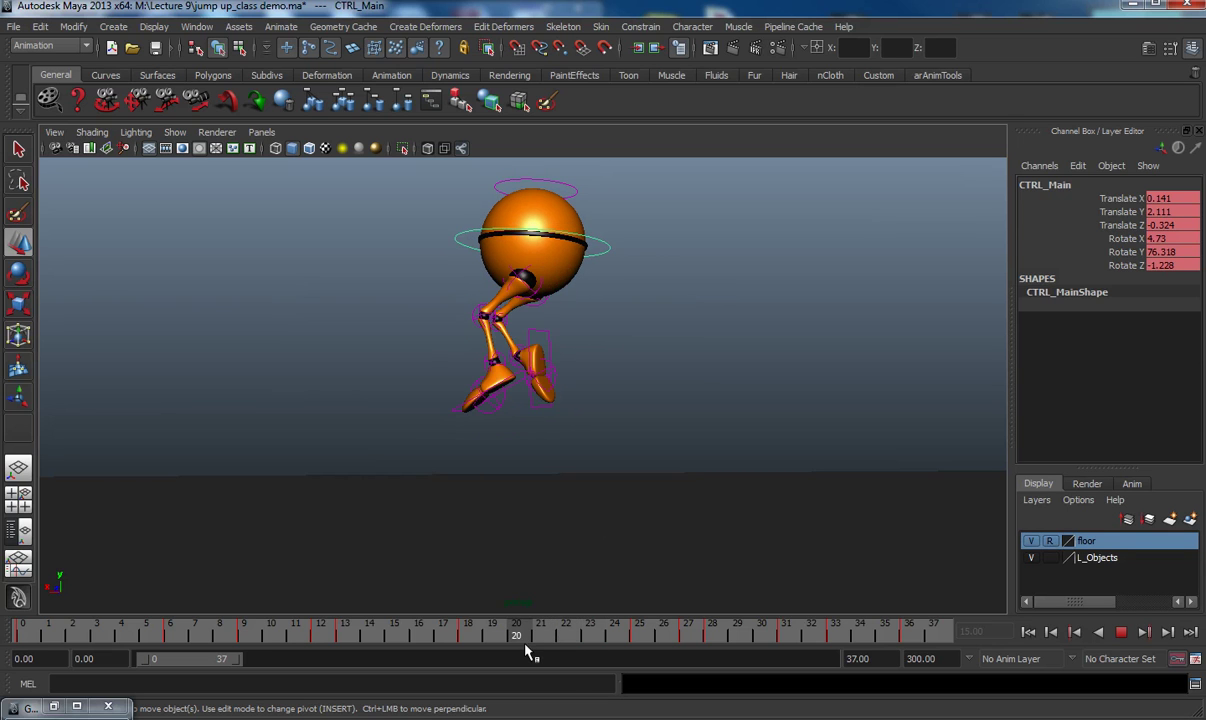
left_click(467, 640)
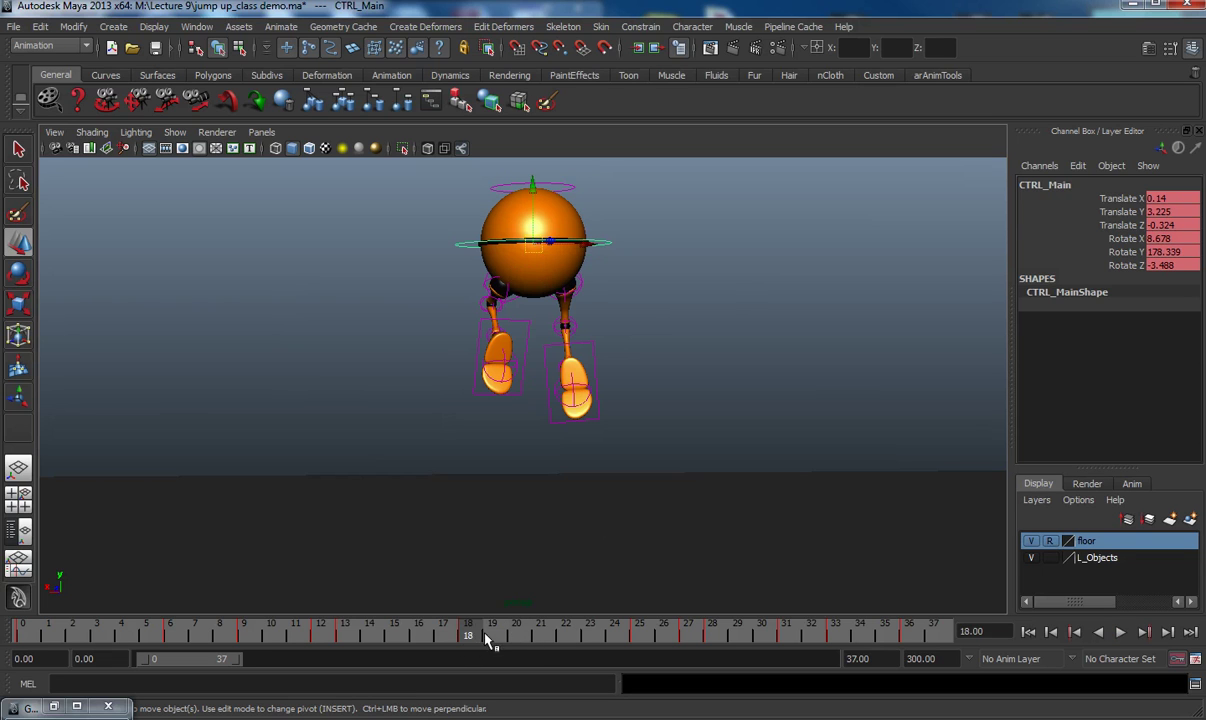
key("alt+v")
key("alt+v")
key("s")
left_click(536, 634)
mouse_move(530, 638)
left_mouse_down("shift")
mouse_move(511, 640)
mouse_move(534, 641)
left_mouse_up("shift")
key("alt+v")
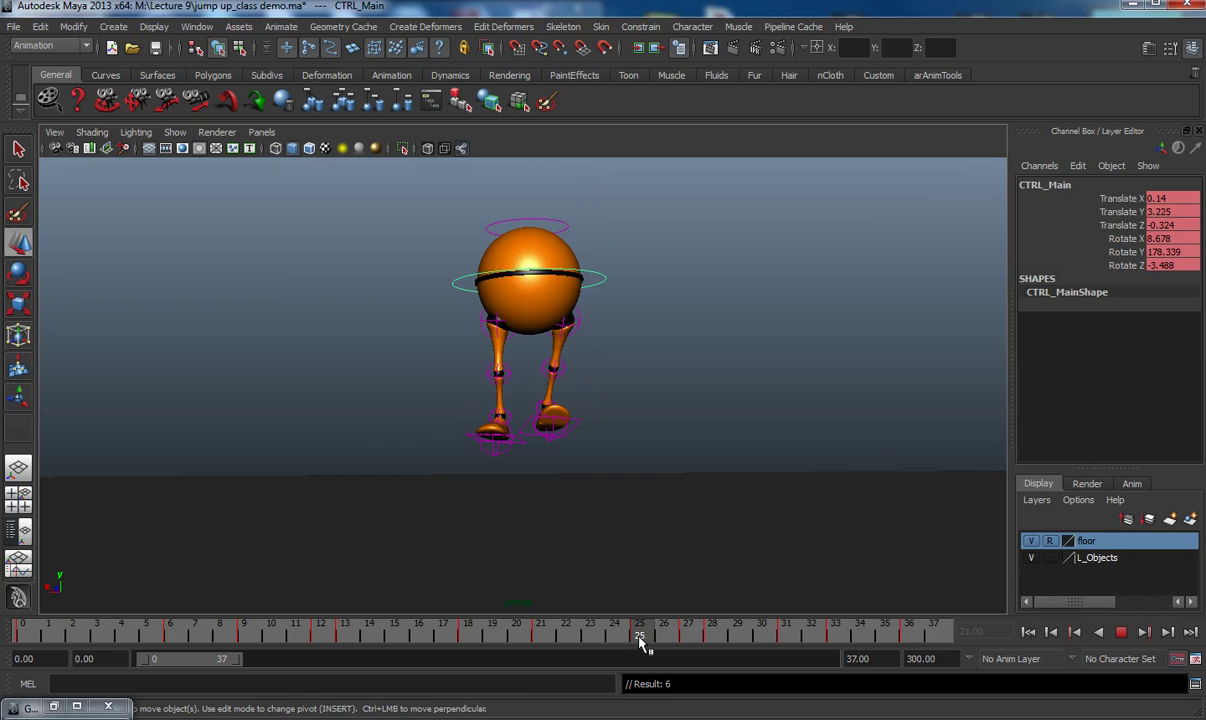
- Lower the main control at frame 25 to a Translate Y of 1.914
left_click(640, 638)
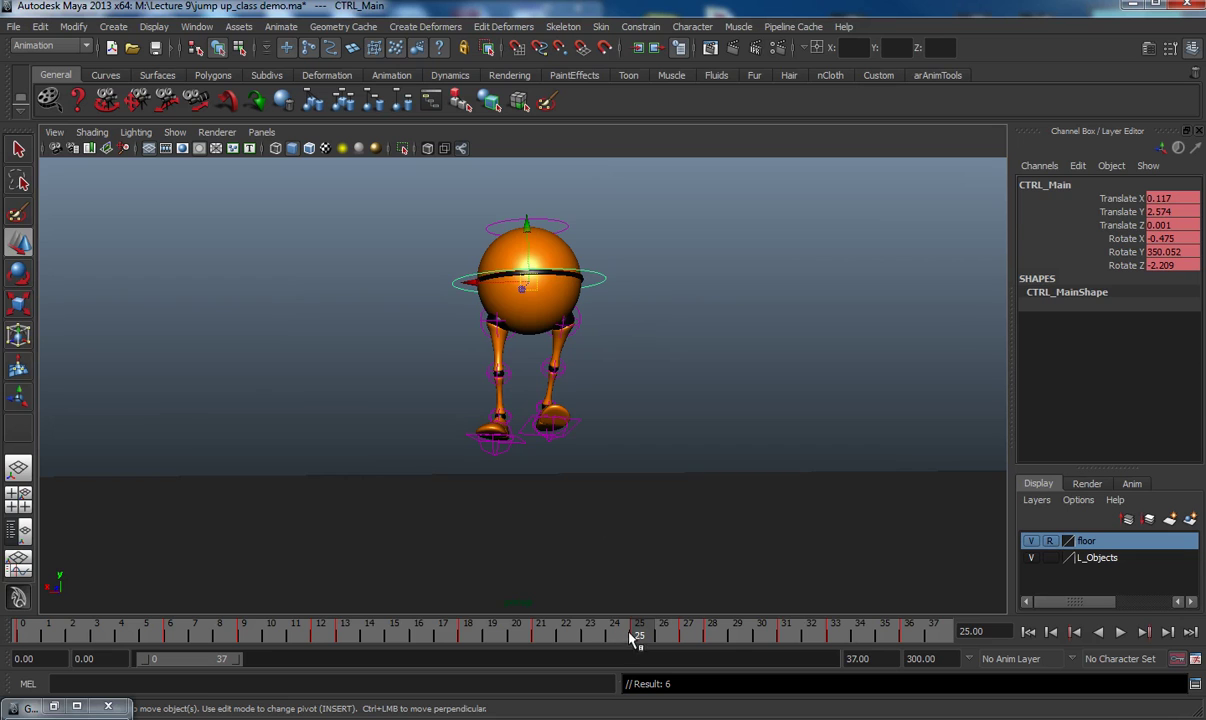
left_click_drag(527, 229, 529, 262)
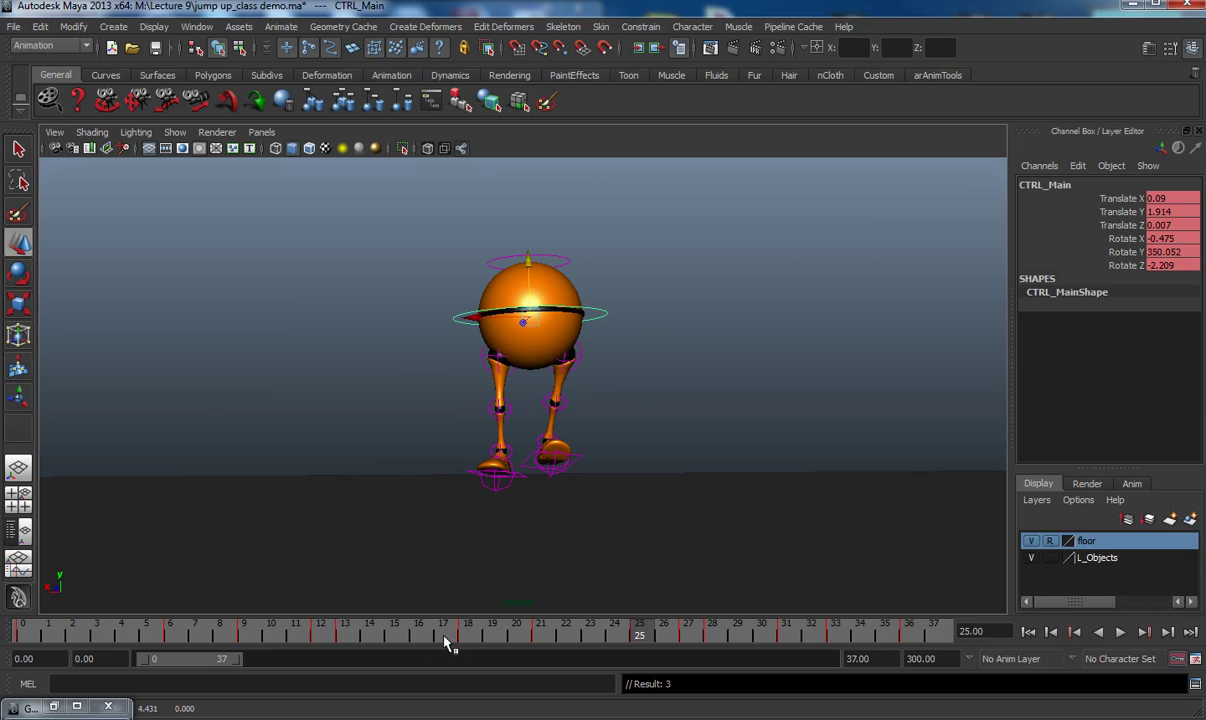
- Hide the NURBS curves, playblast the jump with the held pose, and play the clip to check the hang time
left_click(176, 134)
left_click(230, 207)
right_click(513, 636)
left_click(553, 622)
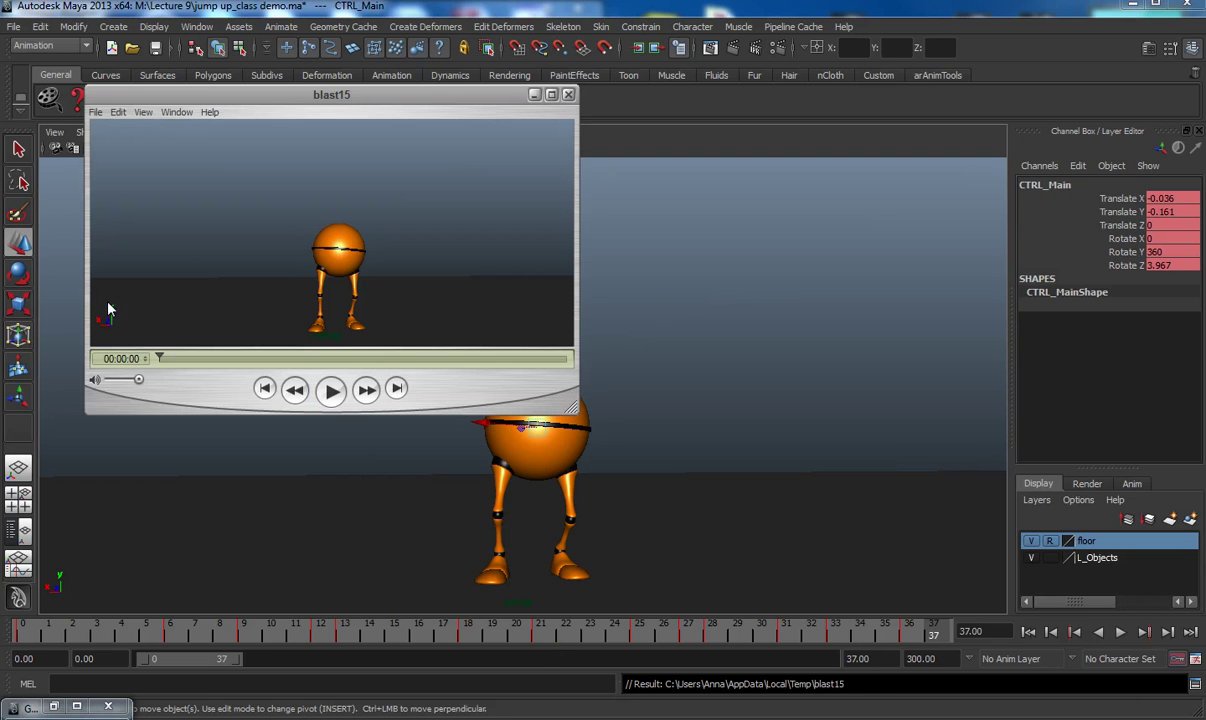
left_click(339, 395)
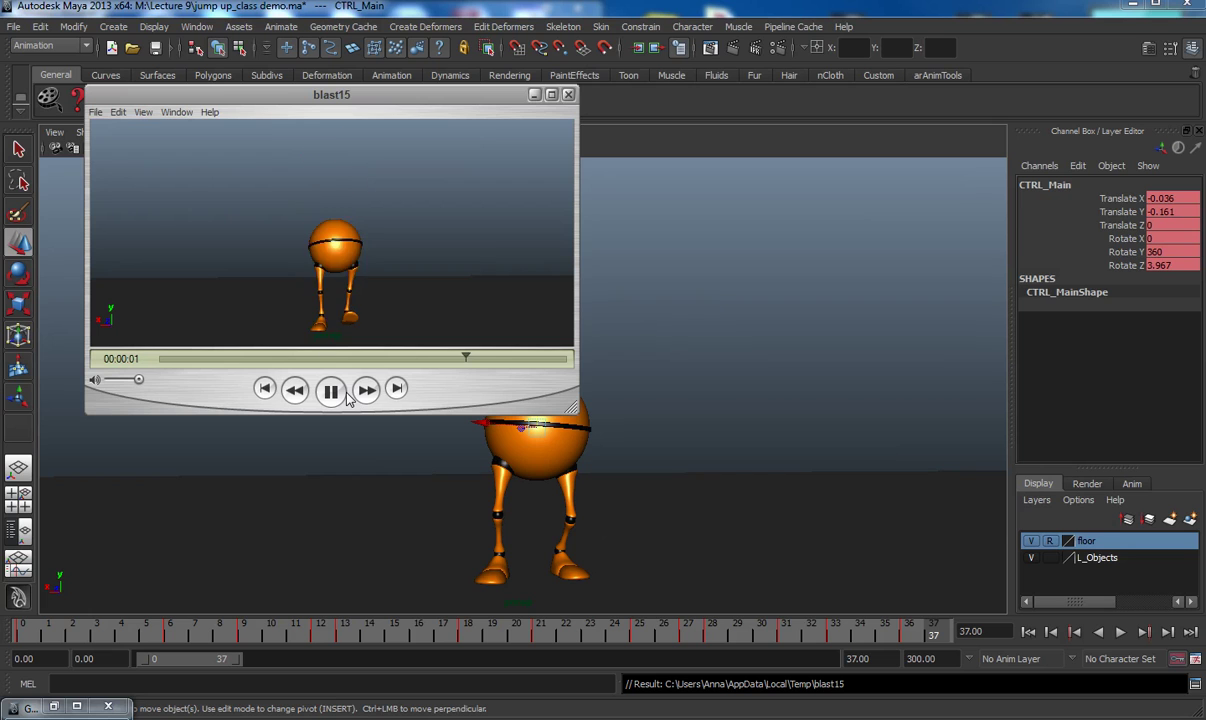
left_click(336, 391)
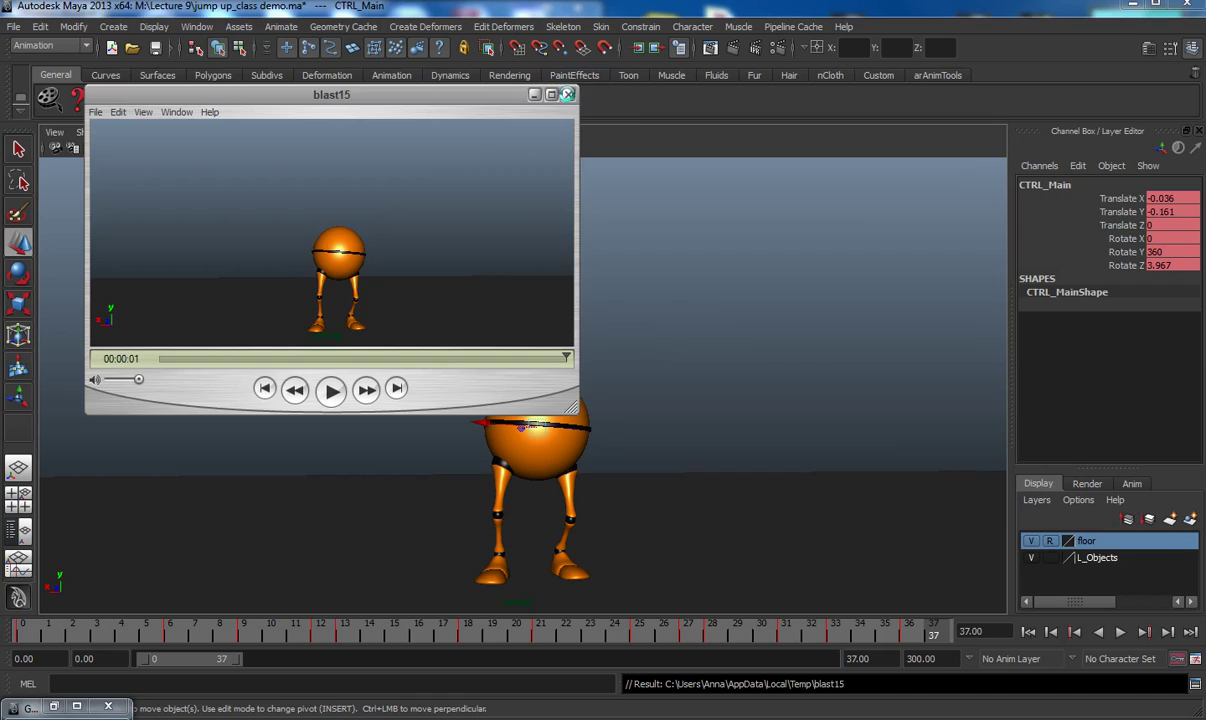
left_click(568, 95)
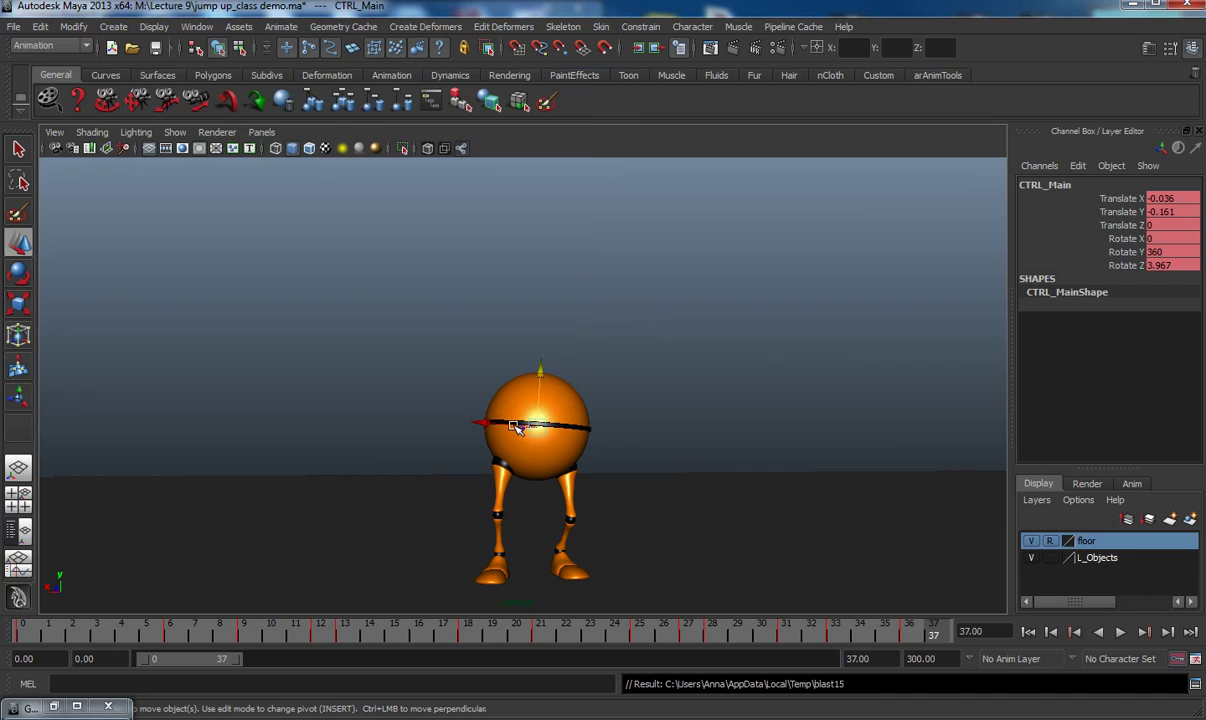
- Lower the main control at frame 18 to a Translate Y of 2.907, key its translation, and compare it with frame 21
left_click(540, 635)
left_click(468, 634)
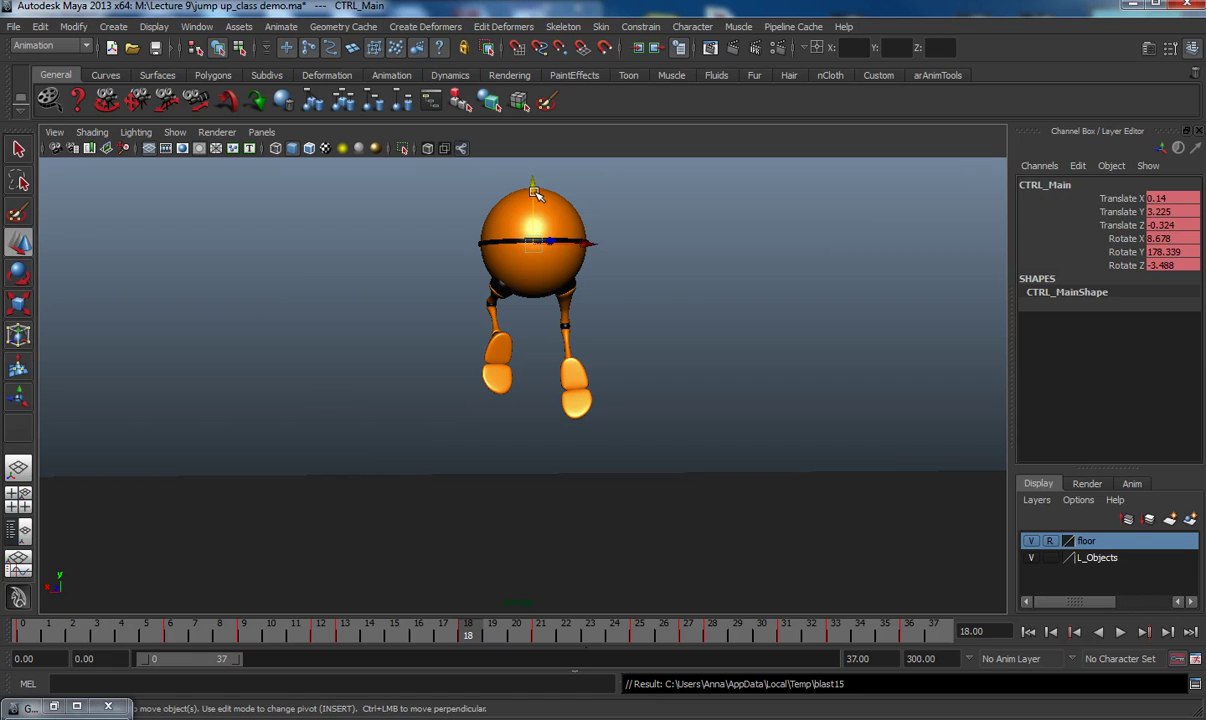
left_click_drag(535, 192, 539, 210)
key("shift+w")
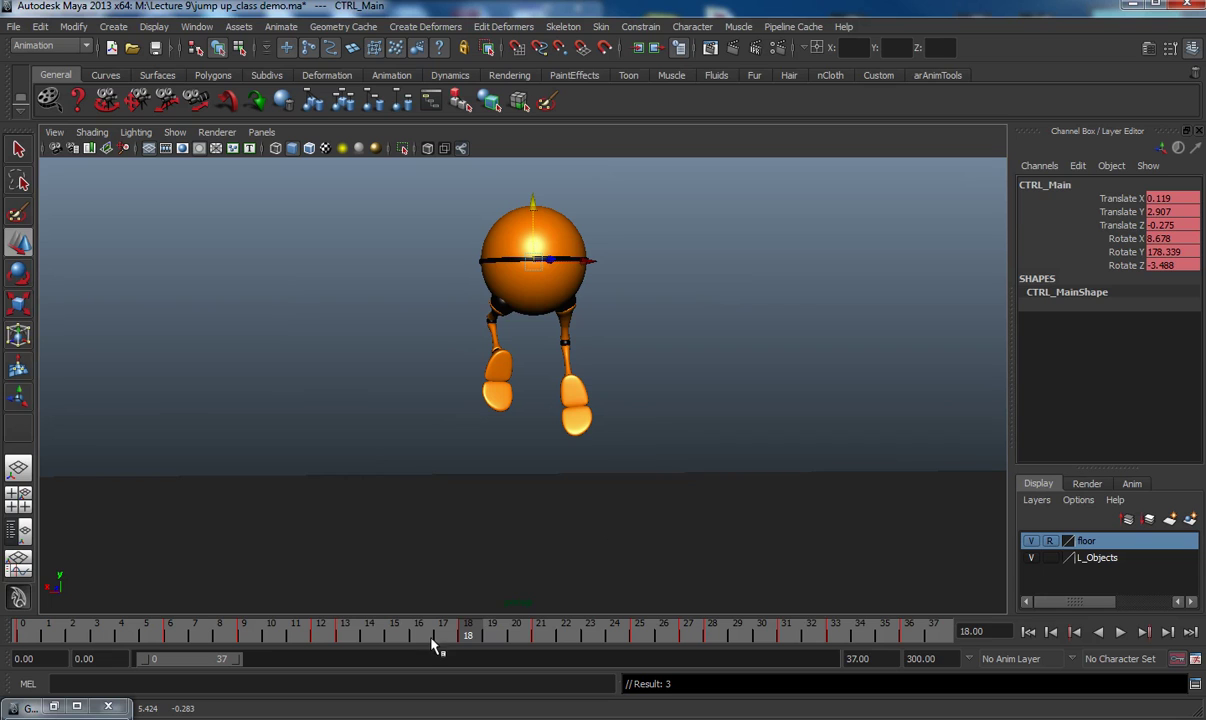
left_click(541, 633)
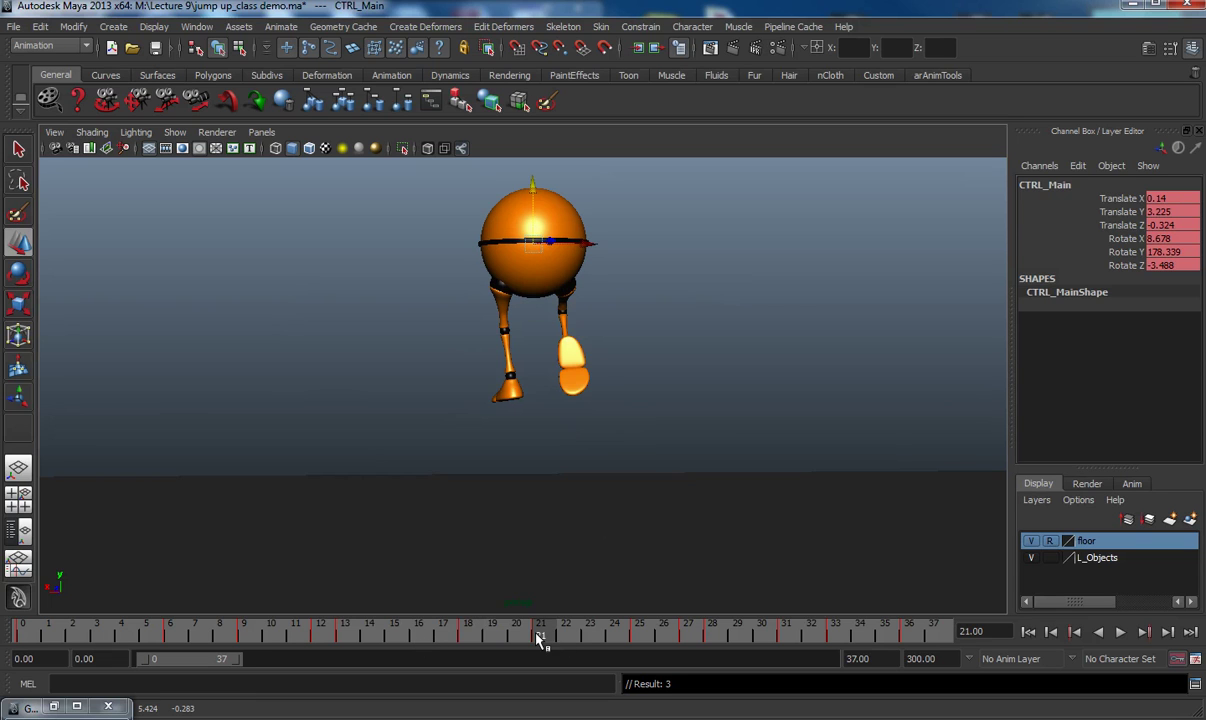
key("alt+v")
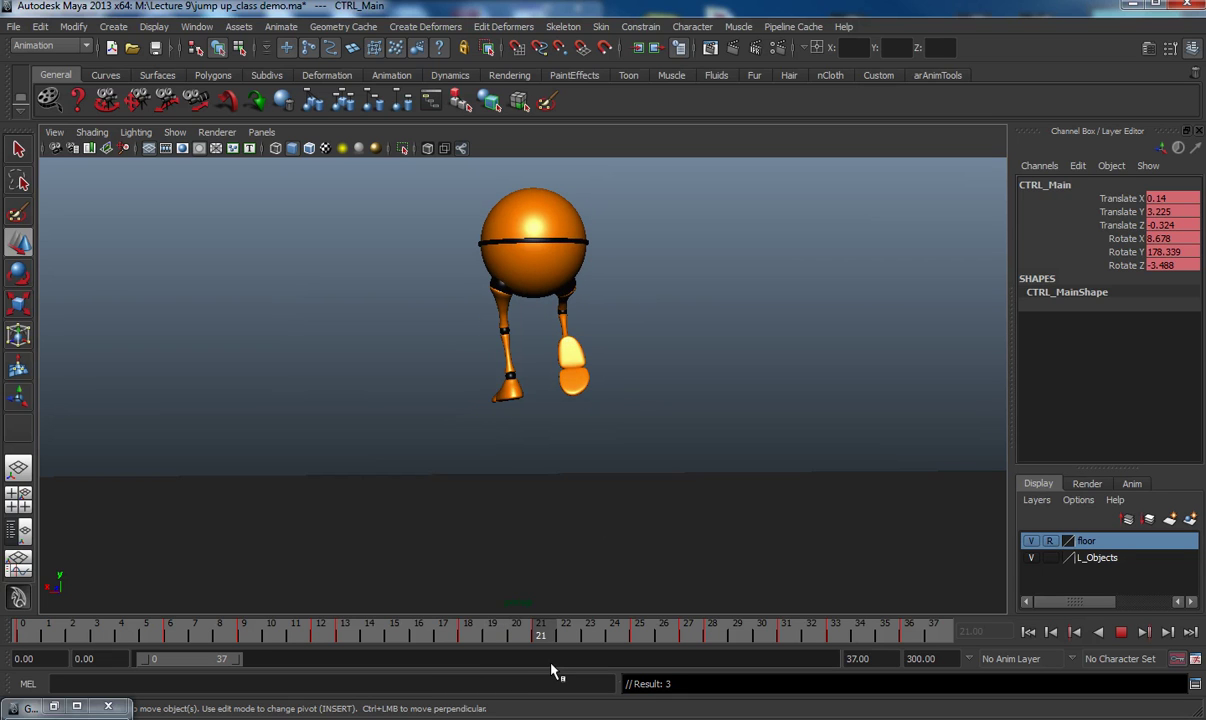
key("Escape")
- Undo the main control's lowering at frames 18 and 25 and its hold key at frame 21, and return to frame 18
key("ctrl+z")
key("ctrl+z")
key("ctrl+z")
key("ctrl+z")
key("ctrl+z")
key("ctrl+z")
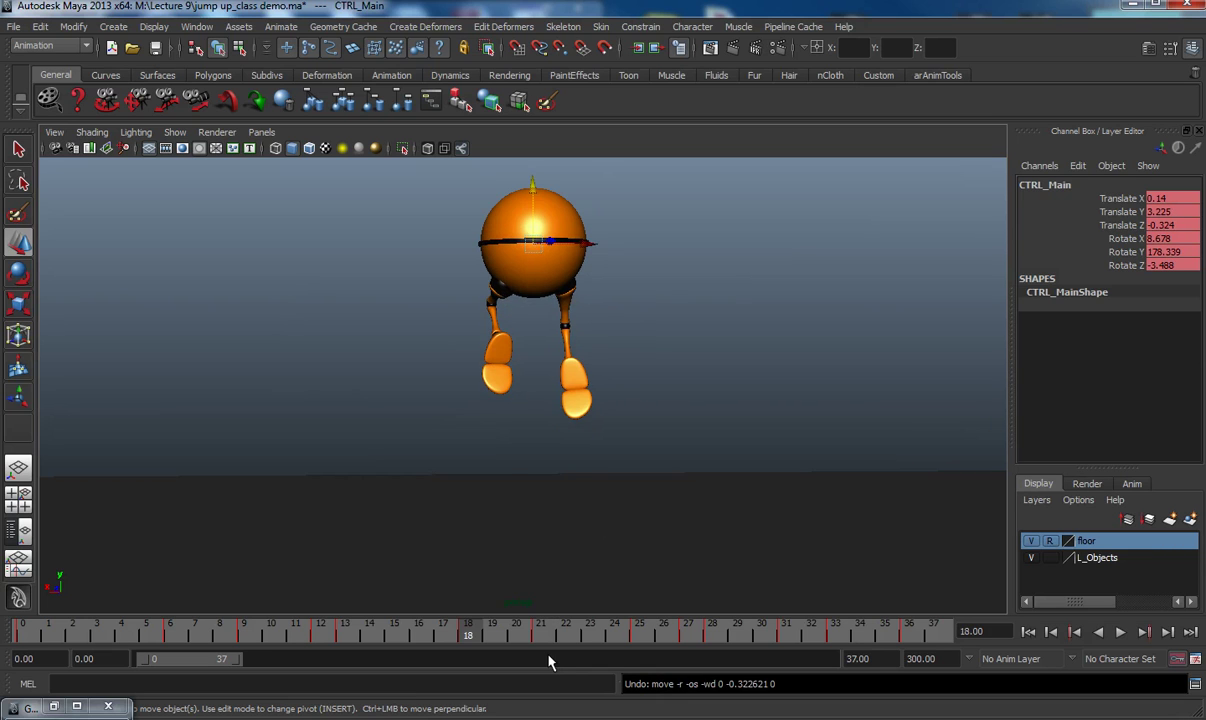
key("ctrl+z")
key("ctrl+z")
key("ctrl+z")
key("ctrl+z")
key("ctrl+z")
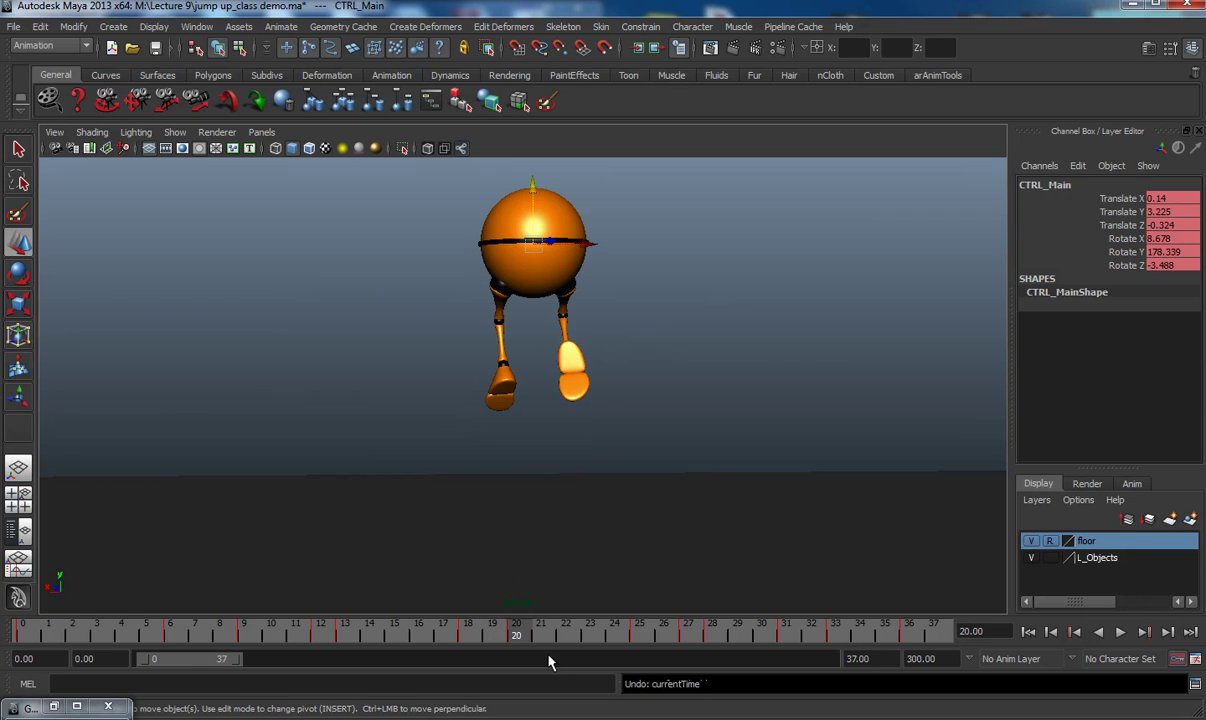
key("ctrl+z")
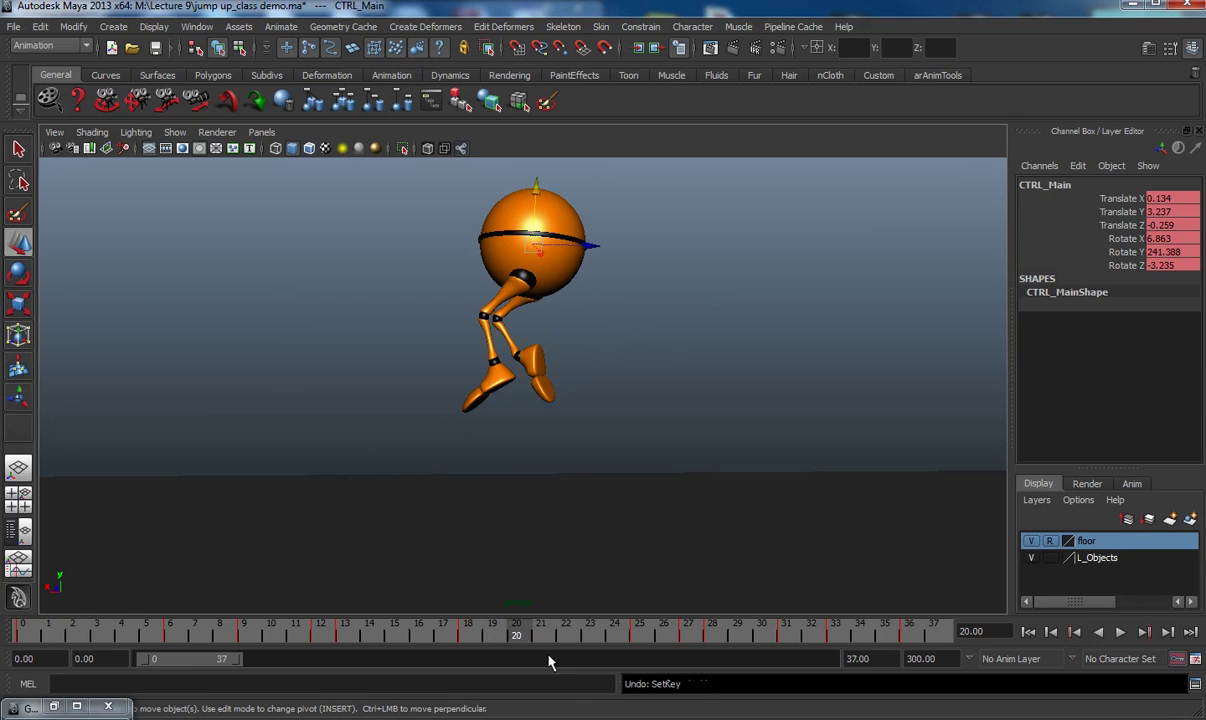
mouse_move(474, 640)
left_mouse_down()
mouse_move(379, 637)
mouse_move(467, 638)
left_mouse_up()
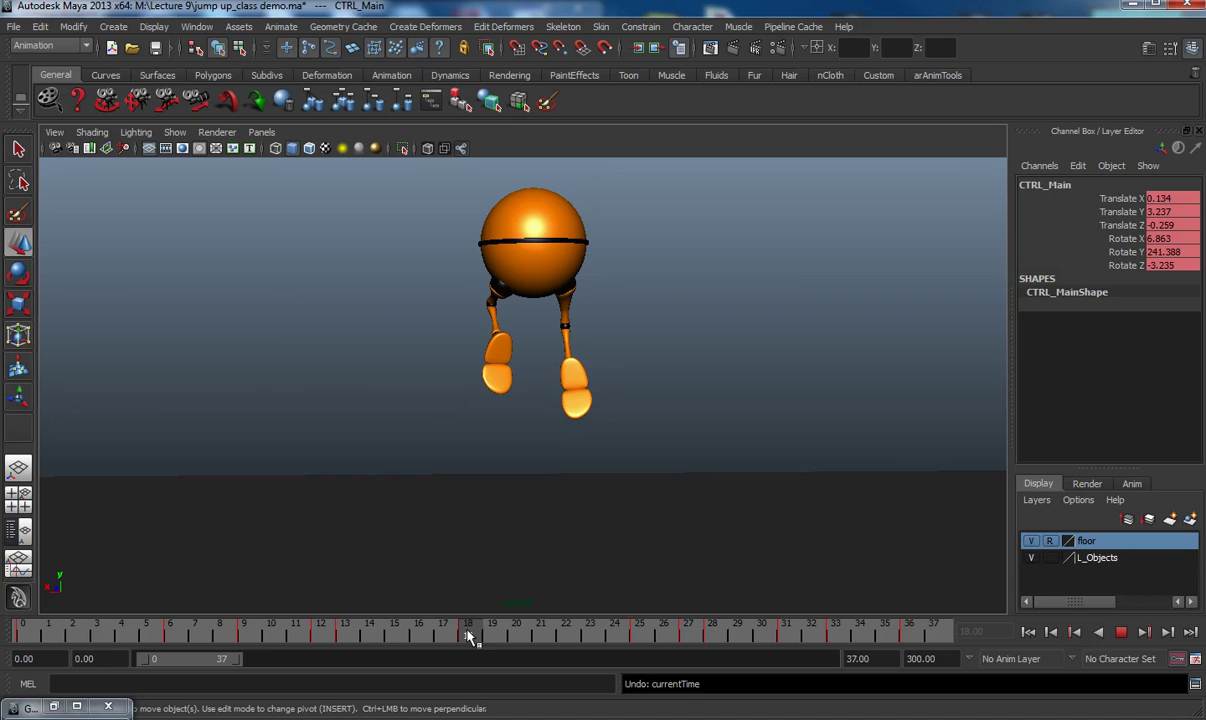
left_click_drag(468, 637, 470, 640)
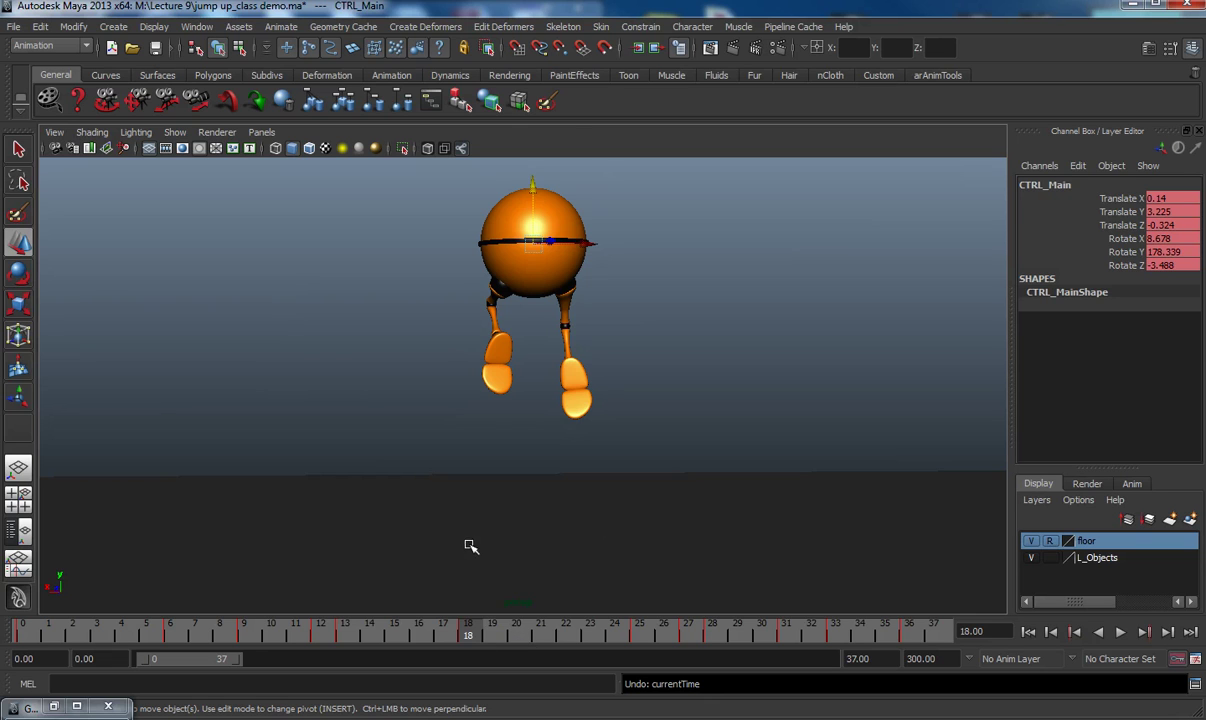
- Raise the main control to a Translate Y of 3.449 at frame 18 and 2.916 at frame 16
left_click_drag(536, 181, 533, 168)
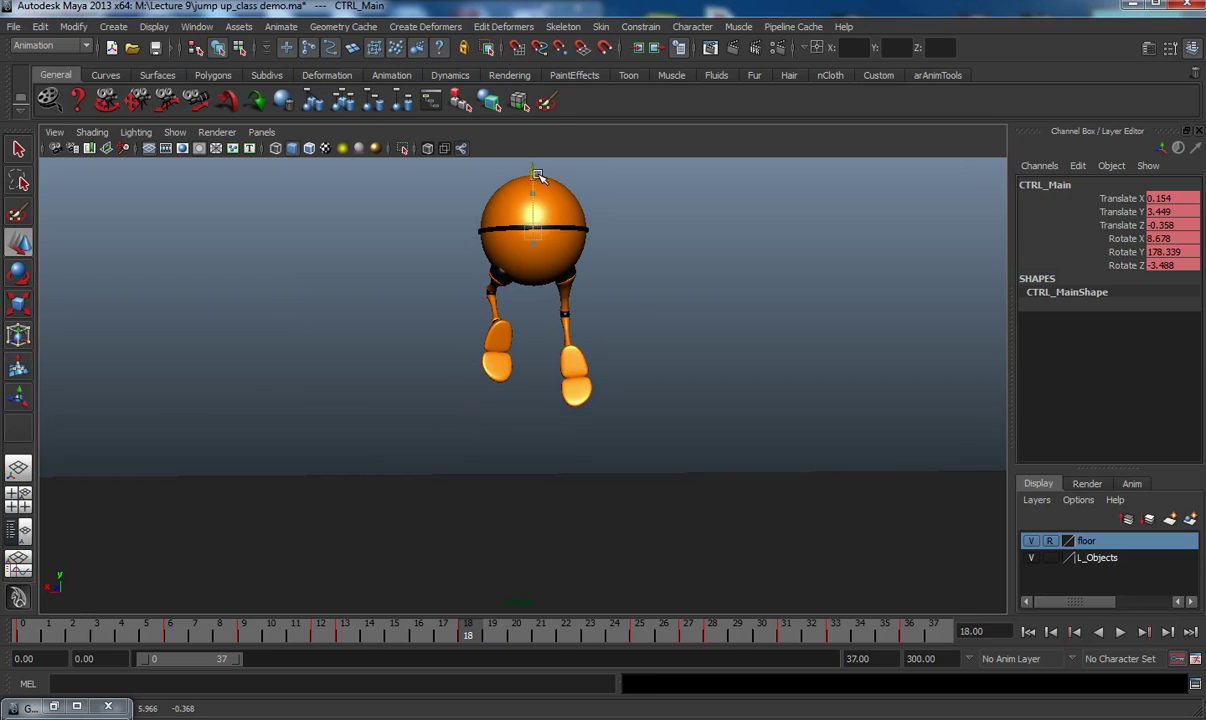
left_click(418, 632)
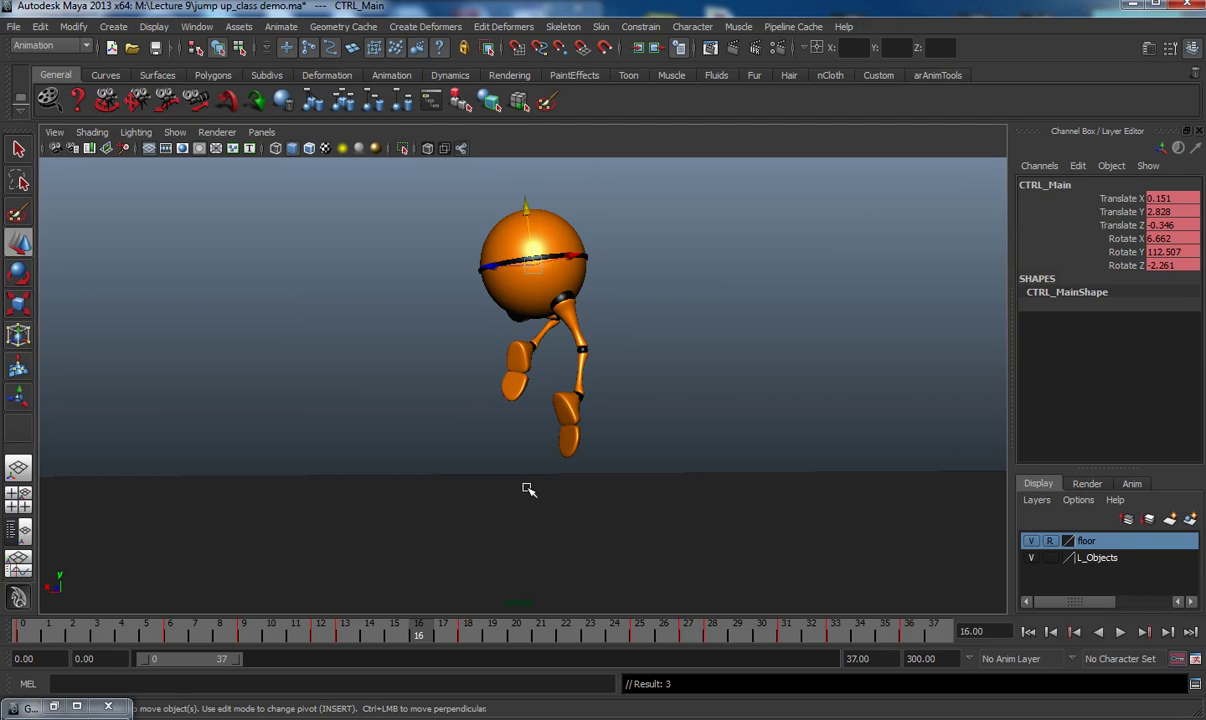
left_click_drag(526, 205, 531, 213)
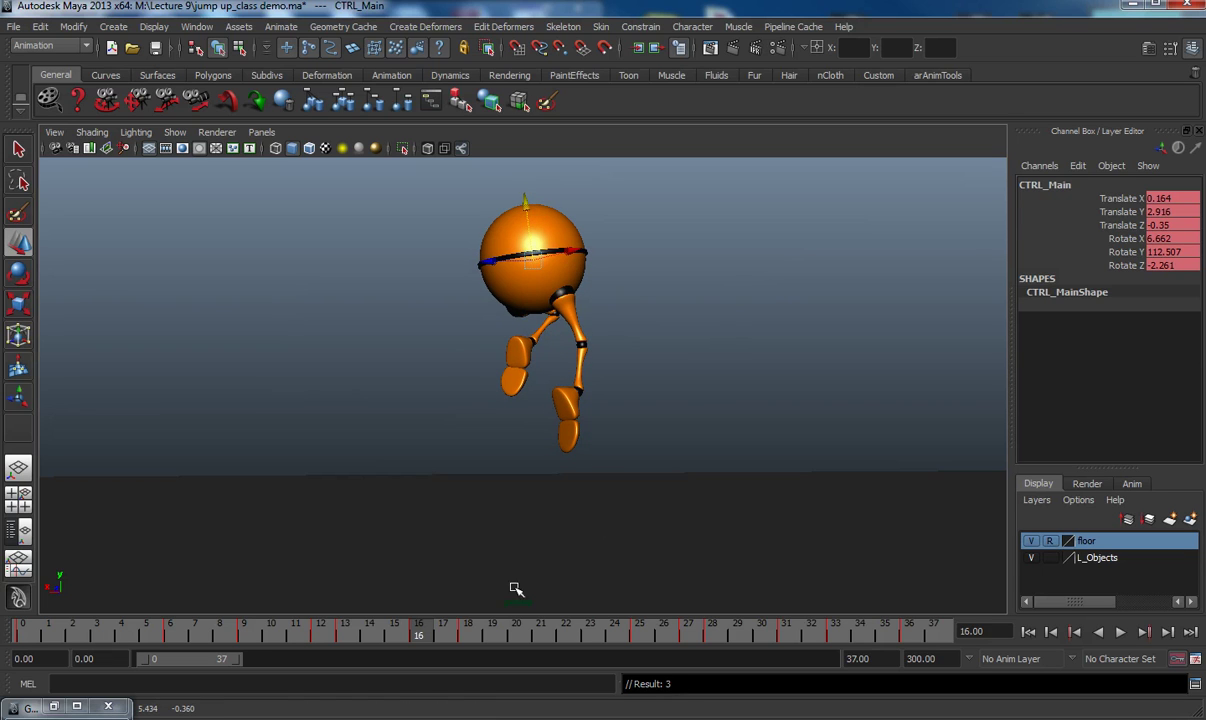
- Lower the main control at frame 20 to a Translate Y of 3.275 and play back the jump to check the arc
left_click(512, 638)
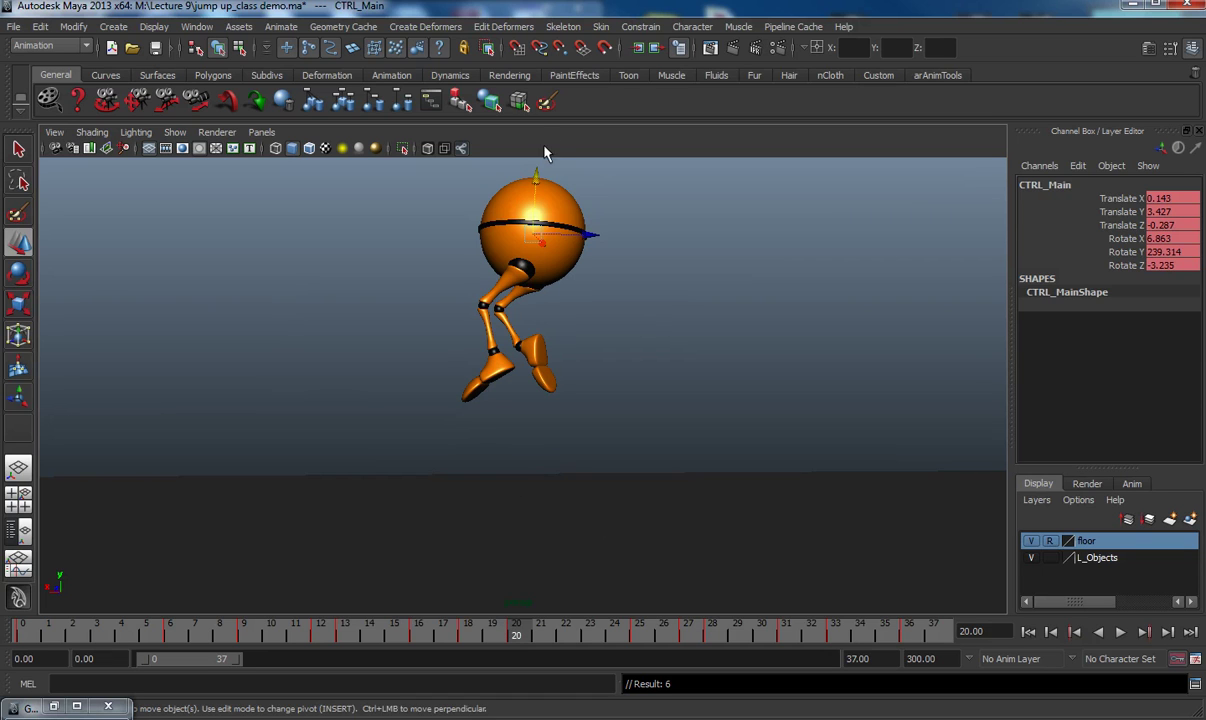
left_click_drag(536, 176, 538, 183)
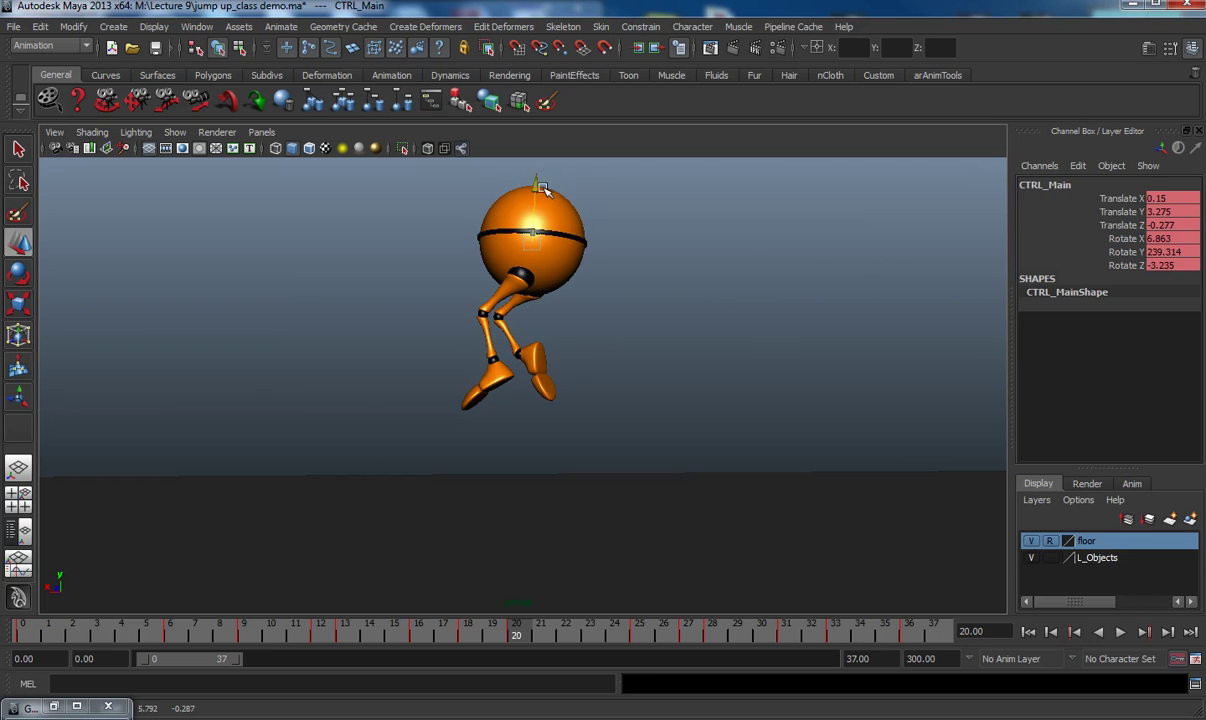
key("alt+v")
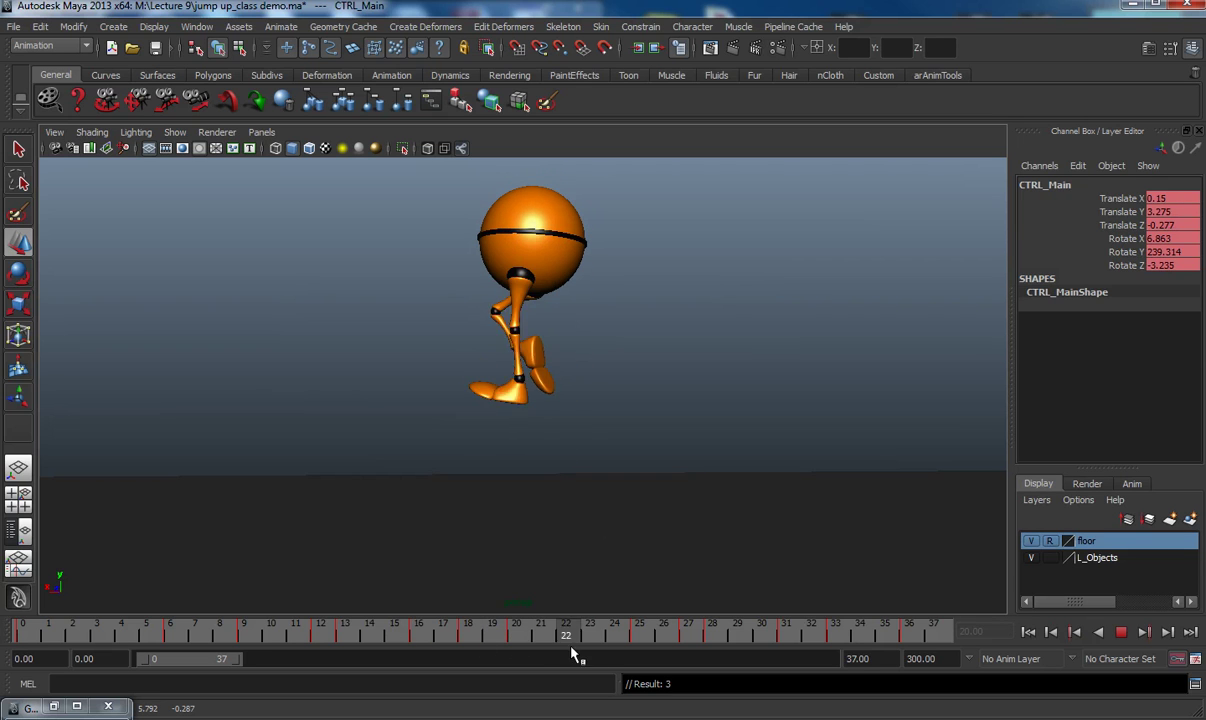
mouse_move(528, 652)
left_mouse_down()
mouse_move(482, 650)
mouse_move(665, 660)
mouse_move(535, 620)
mouse_move(489, 624)
mouse_move(512, 627)
left_mouse_up()
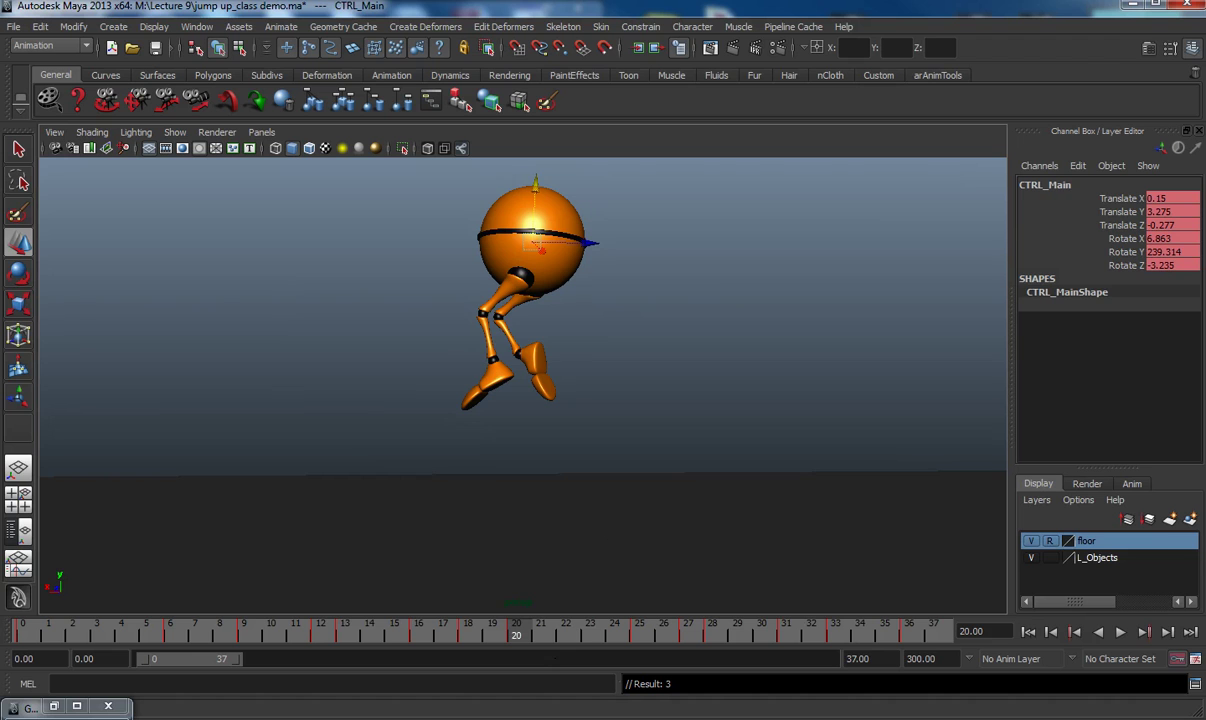
- Open the Graph Editor, isolate the main control's Translate Y curve, and frame the jump's keys
left_click(54, 706)
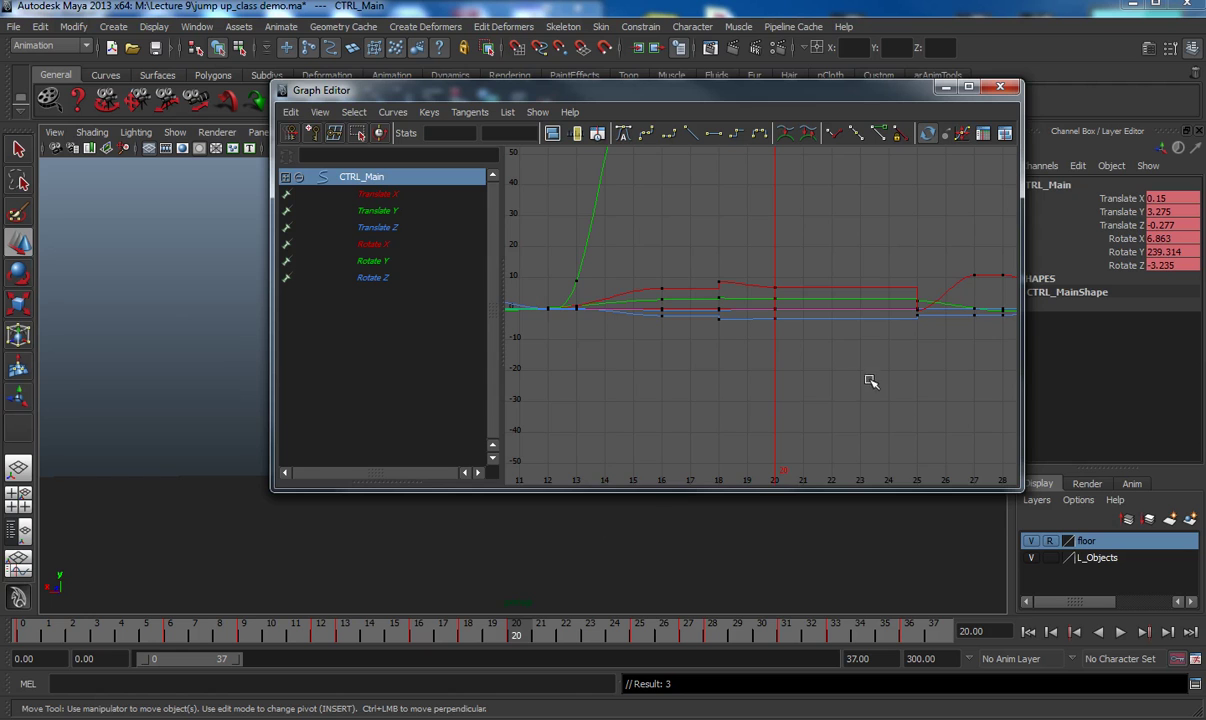
key("a")
scroll(860, 388, "down", 3)
scroll(833, 393, "up", 2)
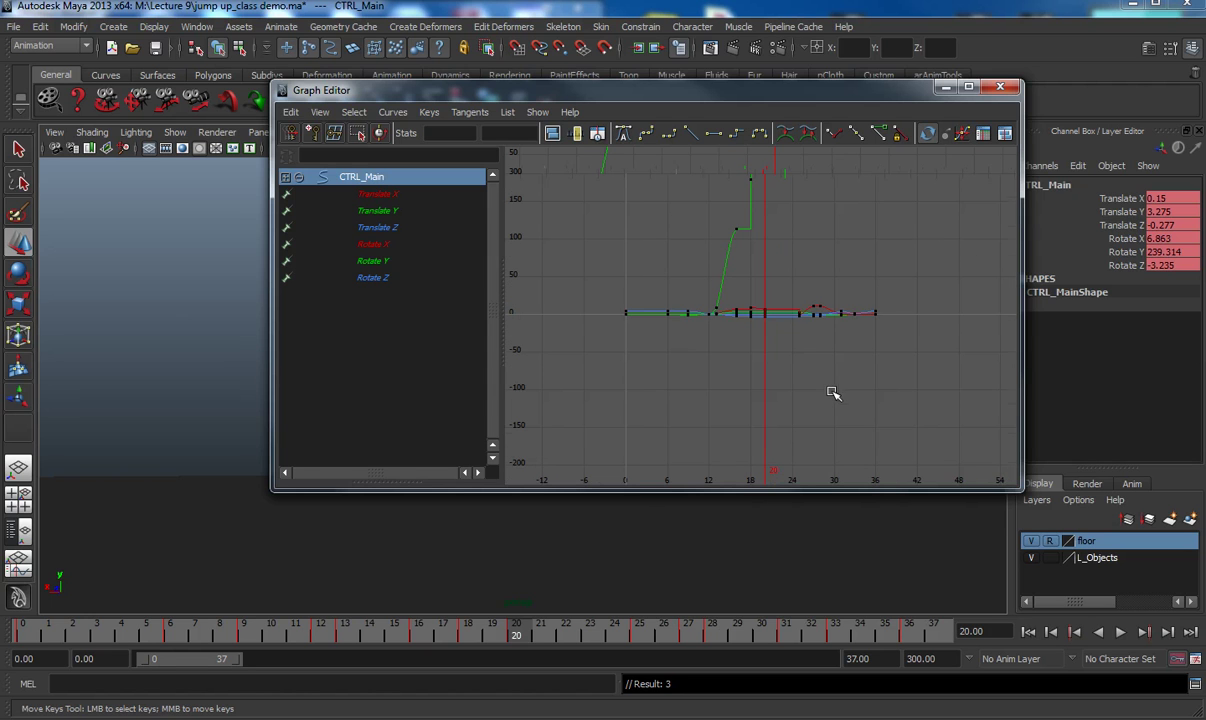
left_click(389, 195)
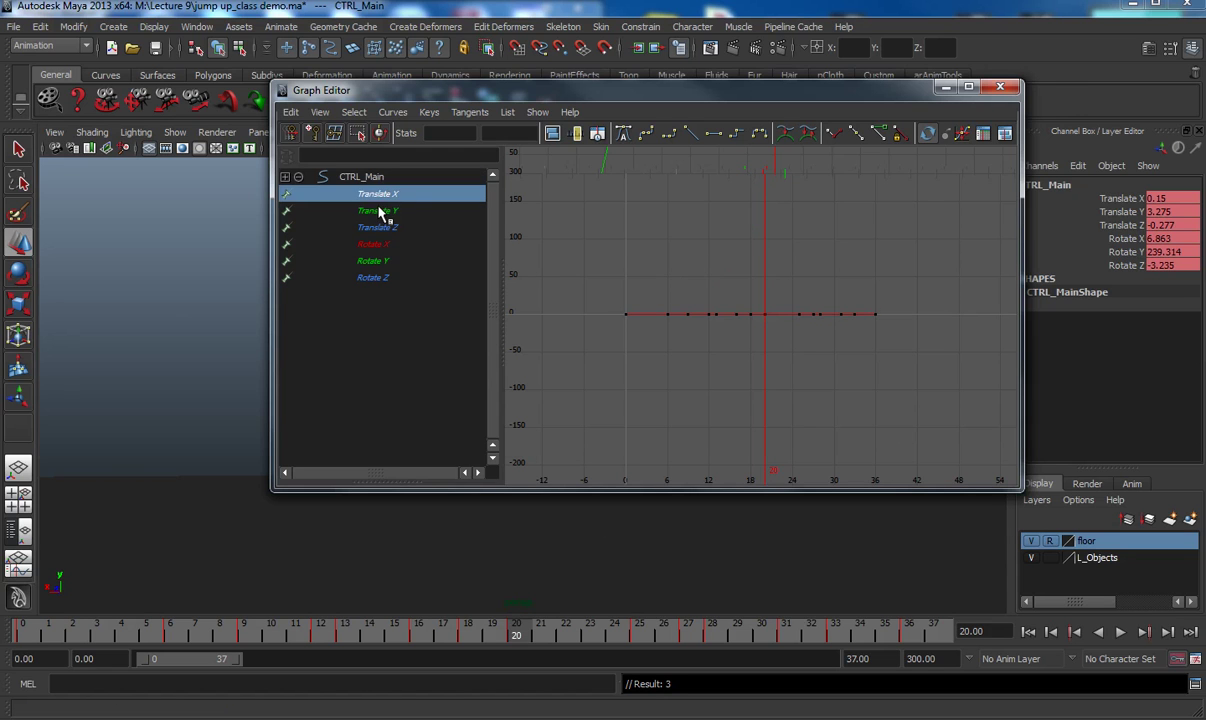
left_click(380, 212)
left_click_drag(680, 256, 830, 413)
key("f")
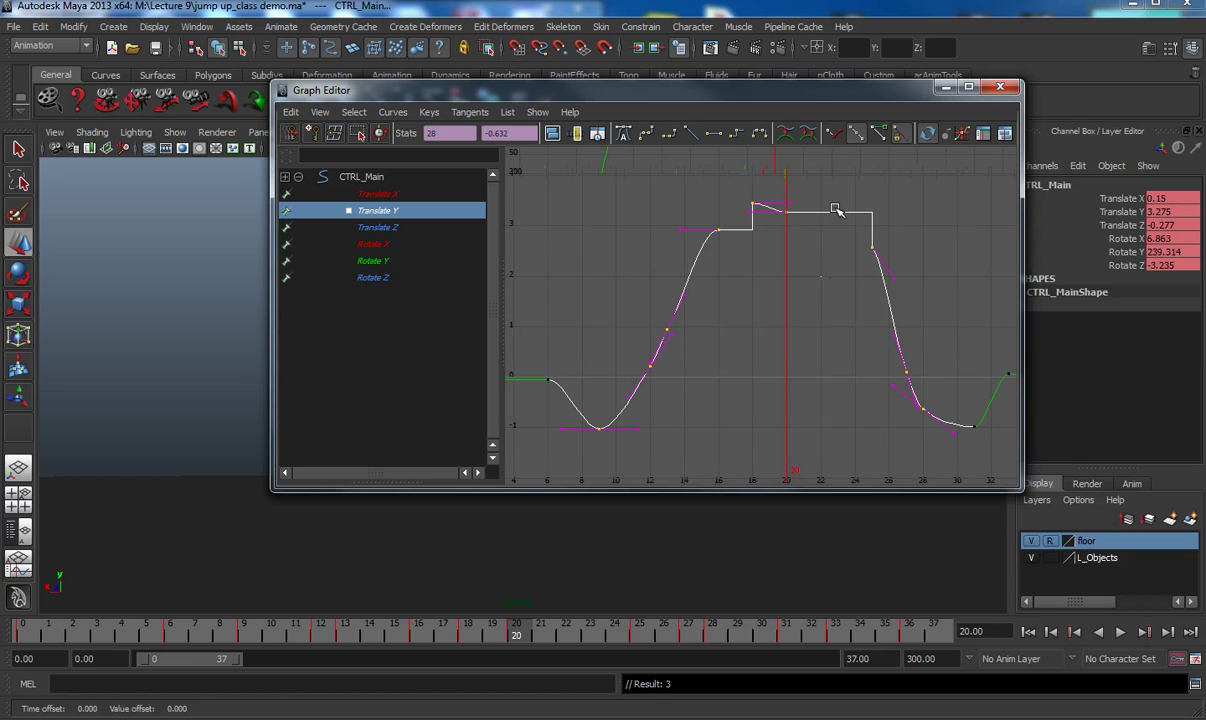
- Select the Translate Y key at frame 18 at the peak of the jump curve
left_click(729, 172)
left_click_drag(703, 181, 899, 271)
left_click_drag(713, 161, 783, 217)
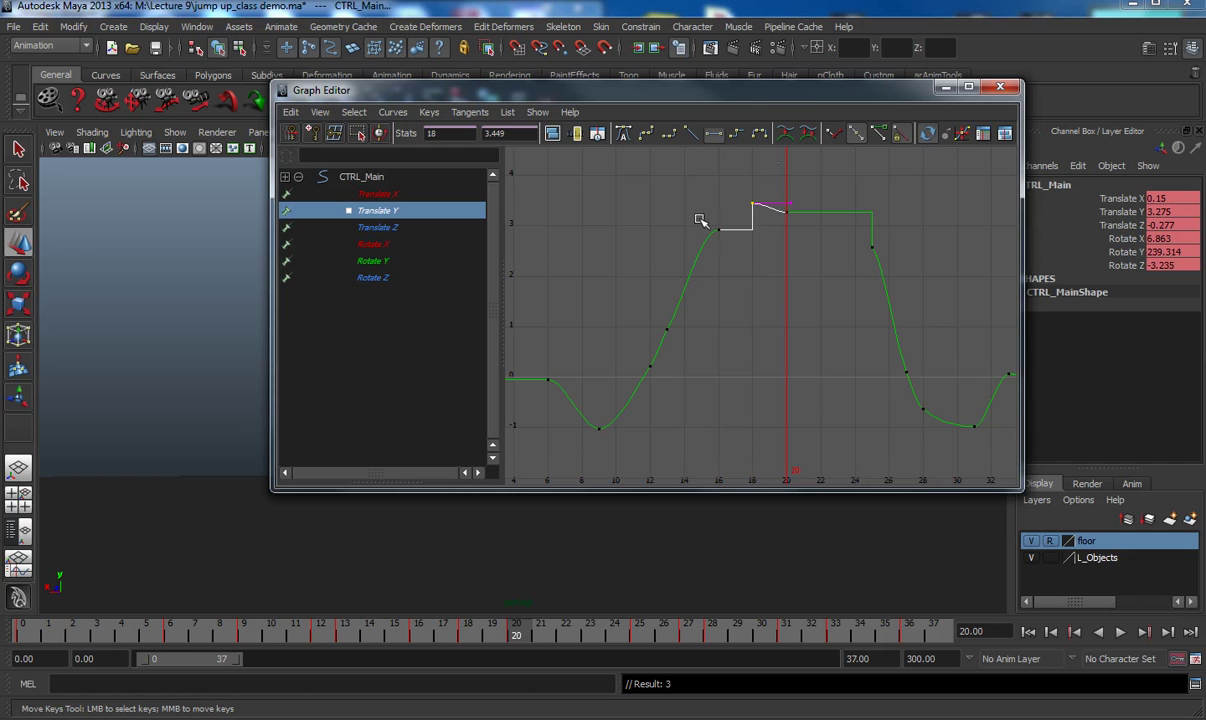
- Apply spline tangents to the CTRL_Main Translate Y keys at frames 16, 20 and 25
left_click_drag(915, 265, 695, 207)
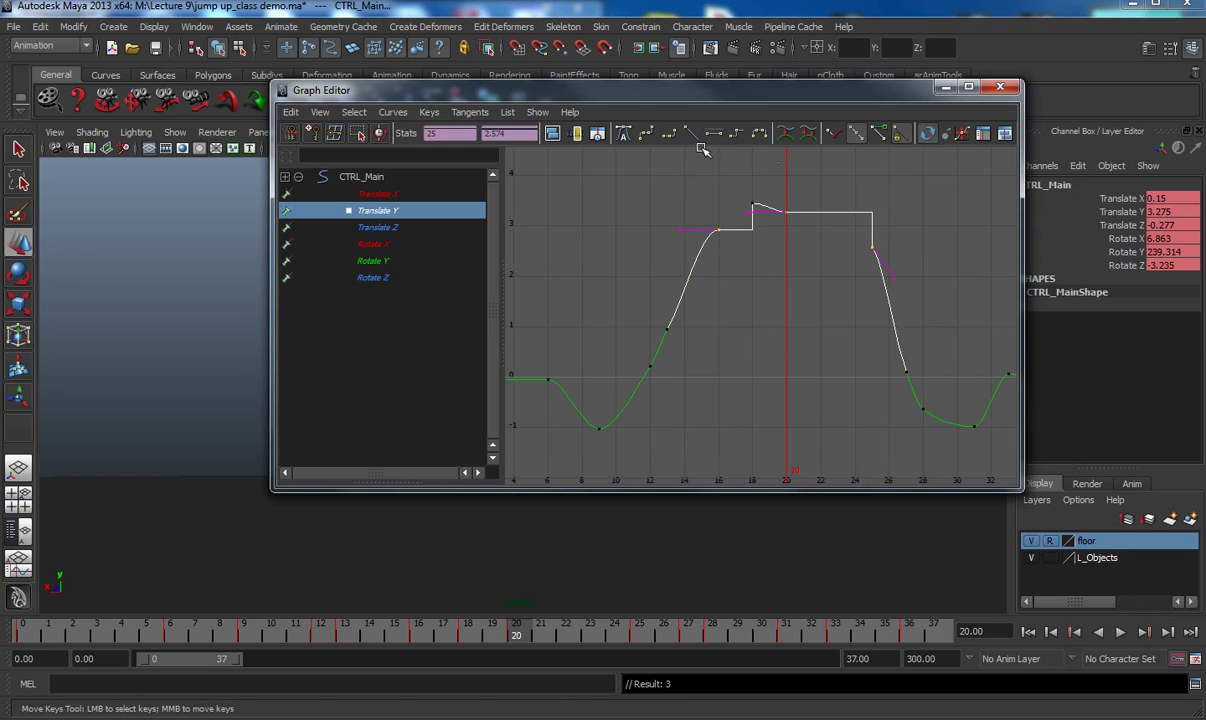
left_click(648, 133)
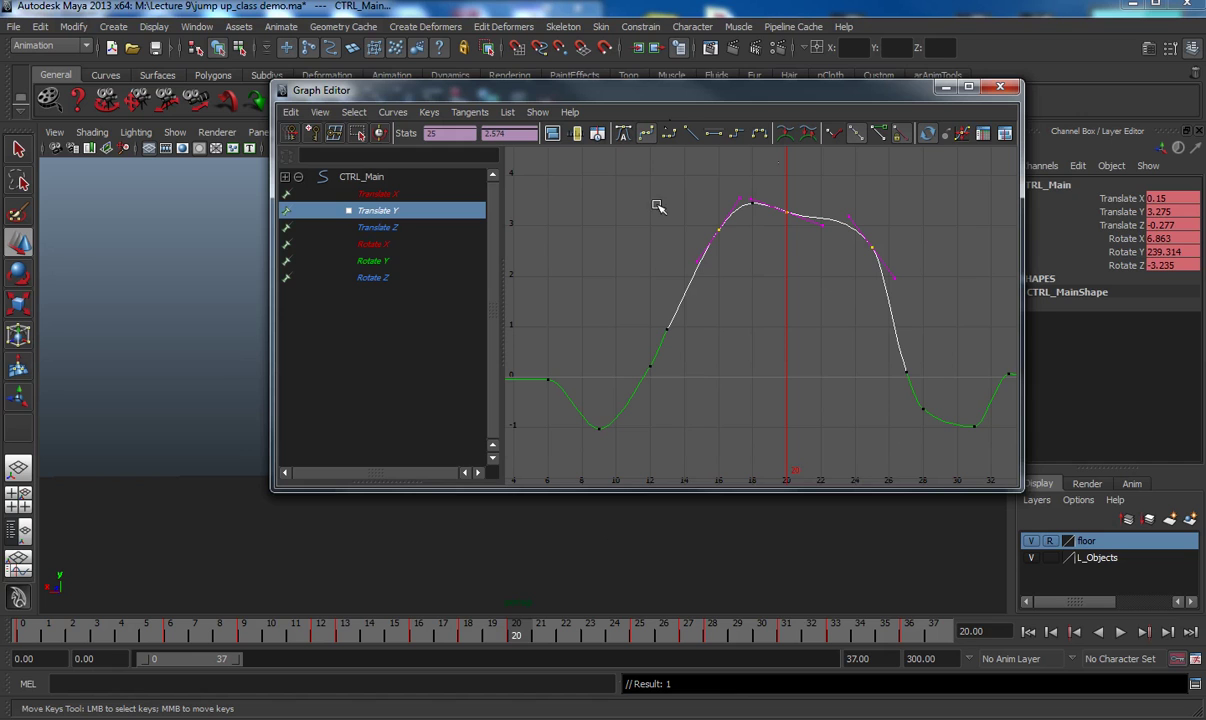
- Try to reshape the top of the Translate Y curve by adjusting the outgoing tangent handle of the frame 20 key
left_click(812, 220)
middle_click_drag(822, 227, 822, 226)
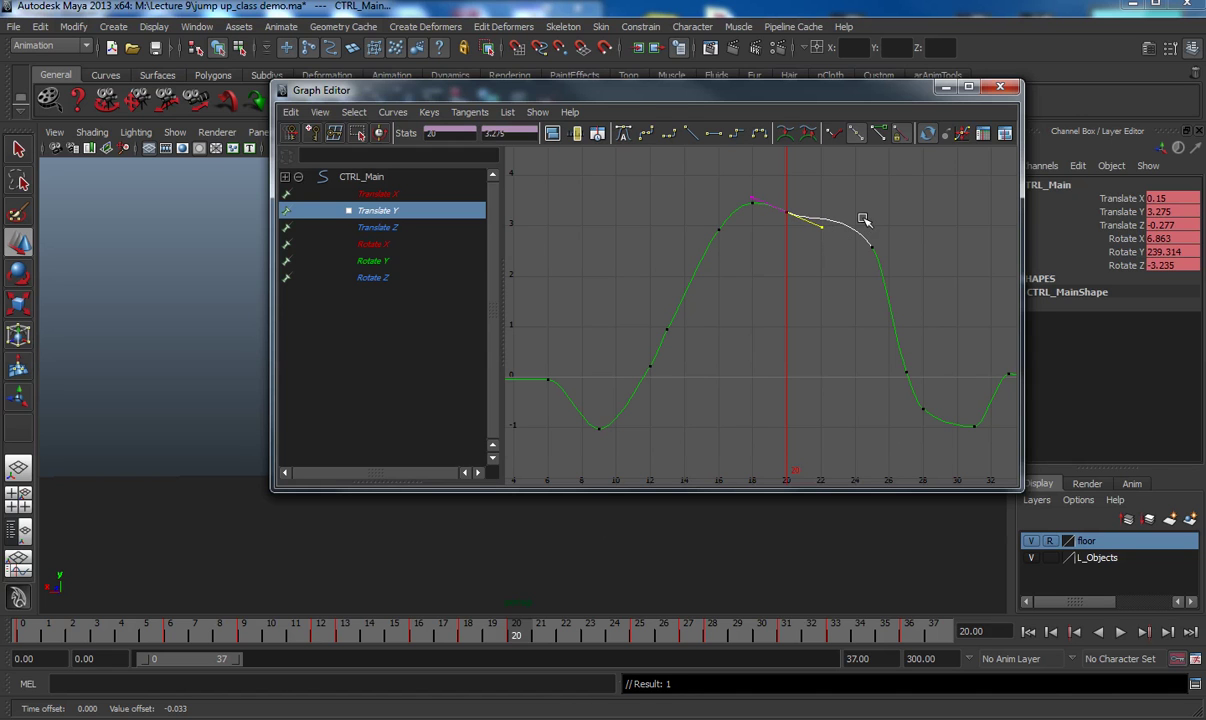
left_click(876, 260)
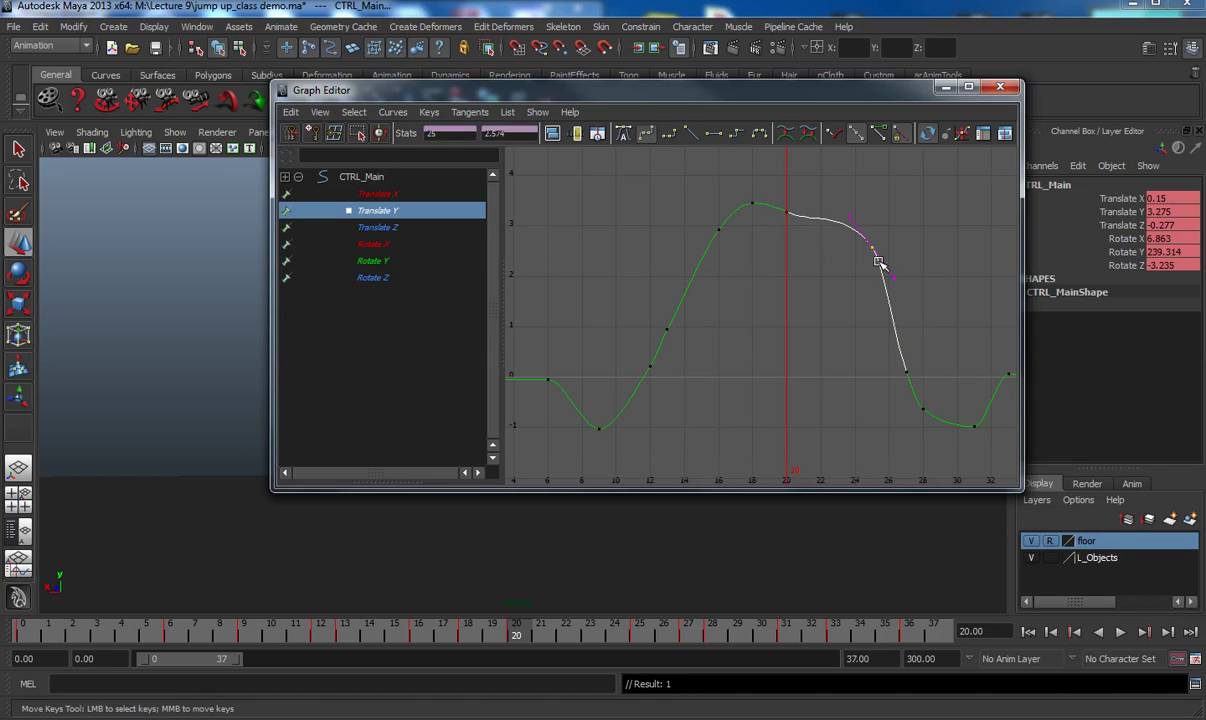
left_click(794, 220)
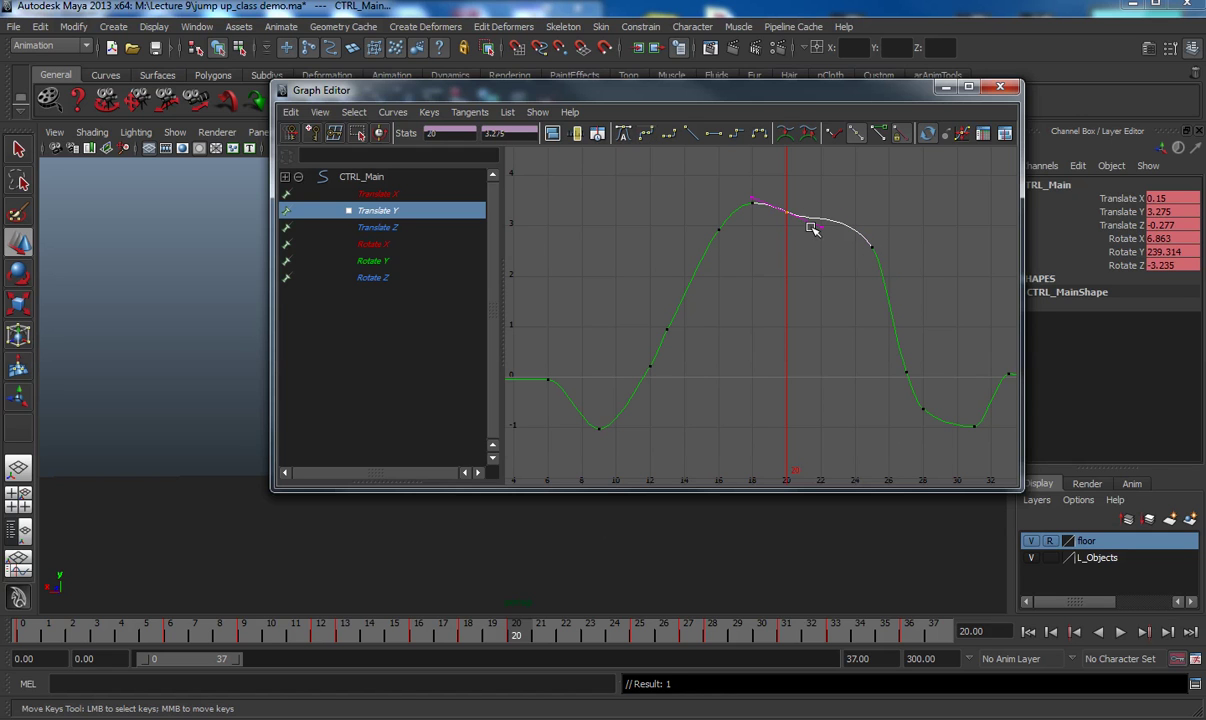
middle_click_drag(795, 214, 797, 193)
key("ctrl+z")
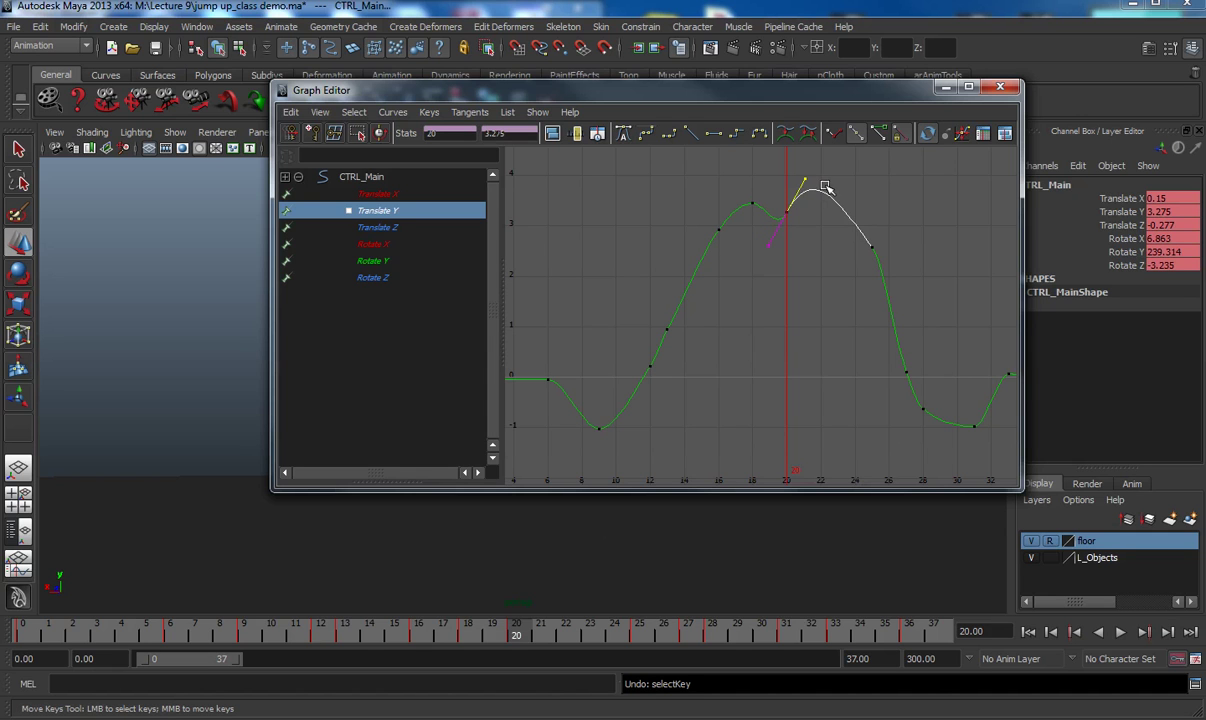
key("ctrl+z")
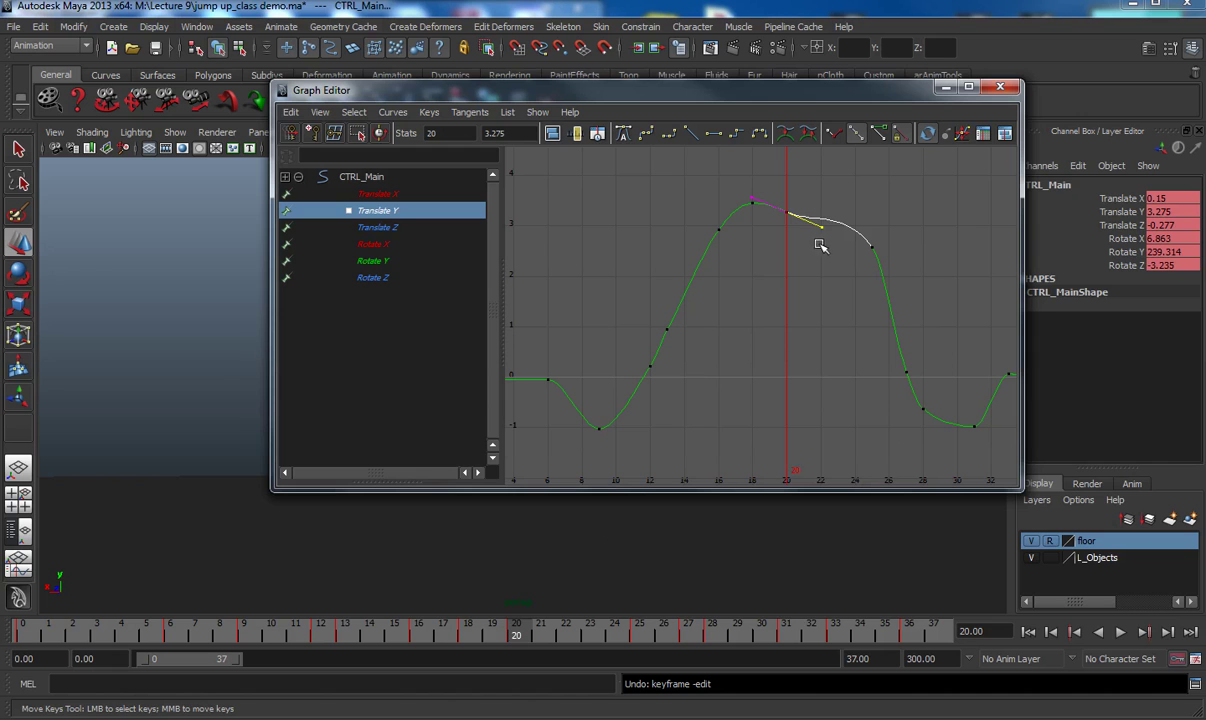
- Raise the Translate Y key at frame 20 to a value of 3.408 without changing its time
middle_click_drag(826, 234, 792, 215)
left_click(797, 237)
left_click_drag(781, 207, 783, 215)
middle_click_drag(783, 215, 785, 206)
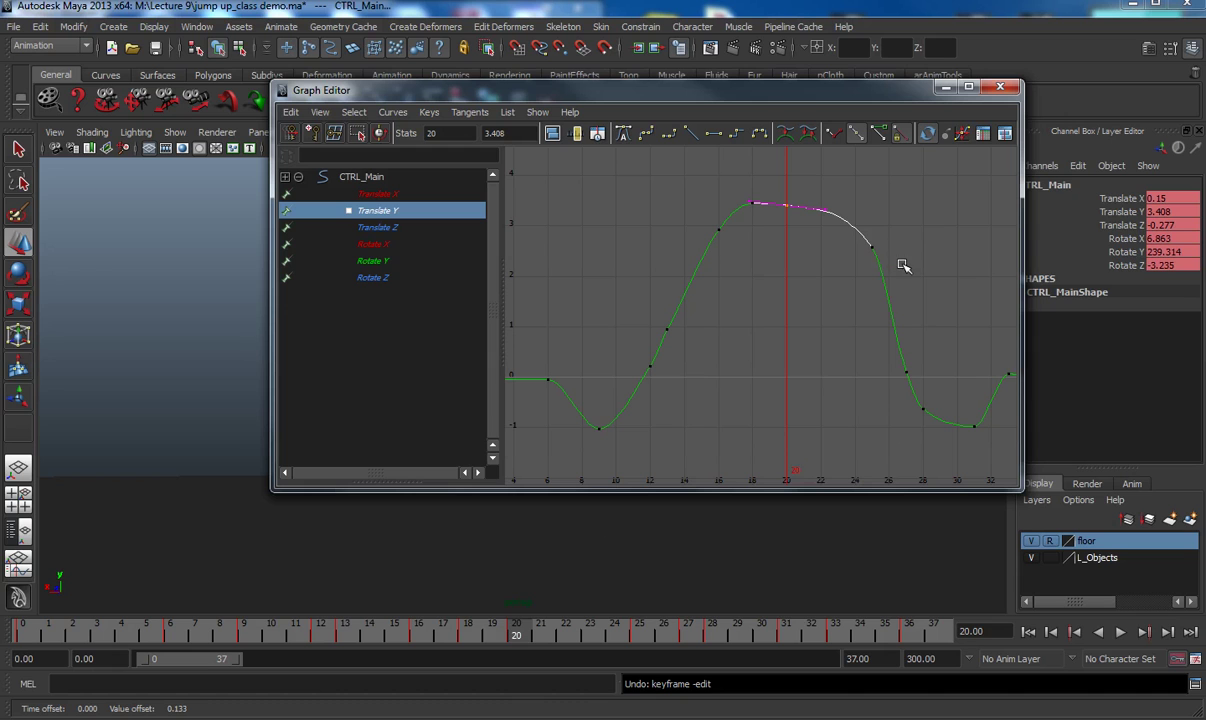
- Shift the Translate Y keys at frames 18 and 20 one frame later
left_click_drag(893, 261, 857, 238)
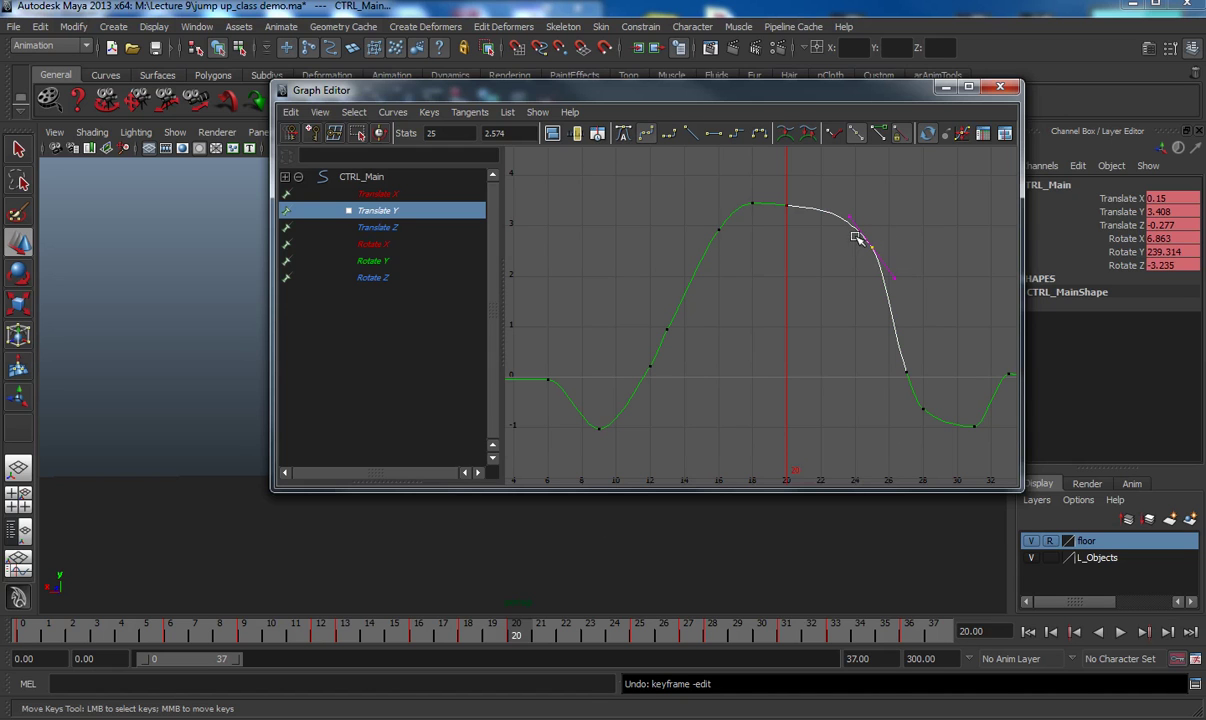
left_click_drag(733, 189, 800, 219)
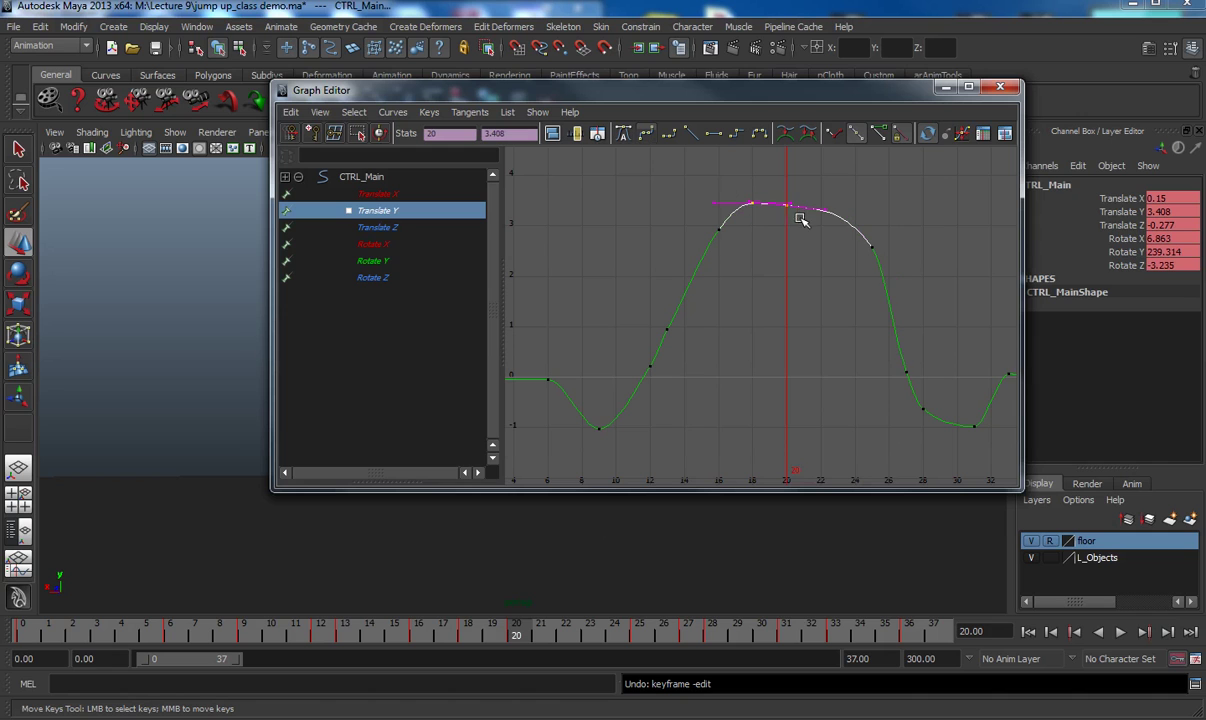
middle_click_drag(785, 205, 797, 205)
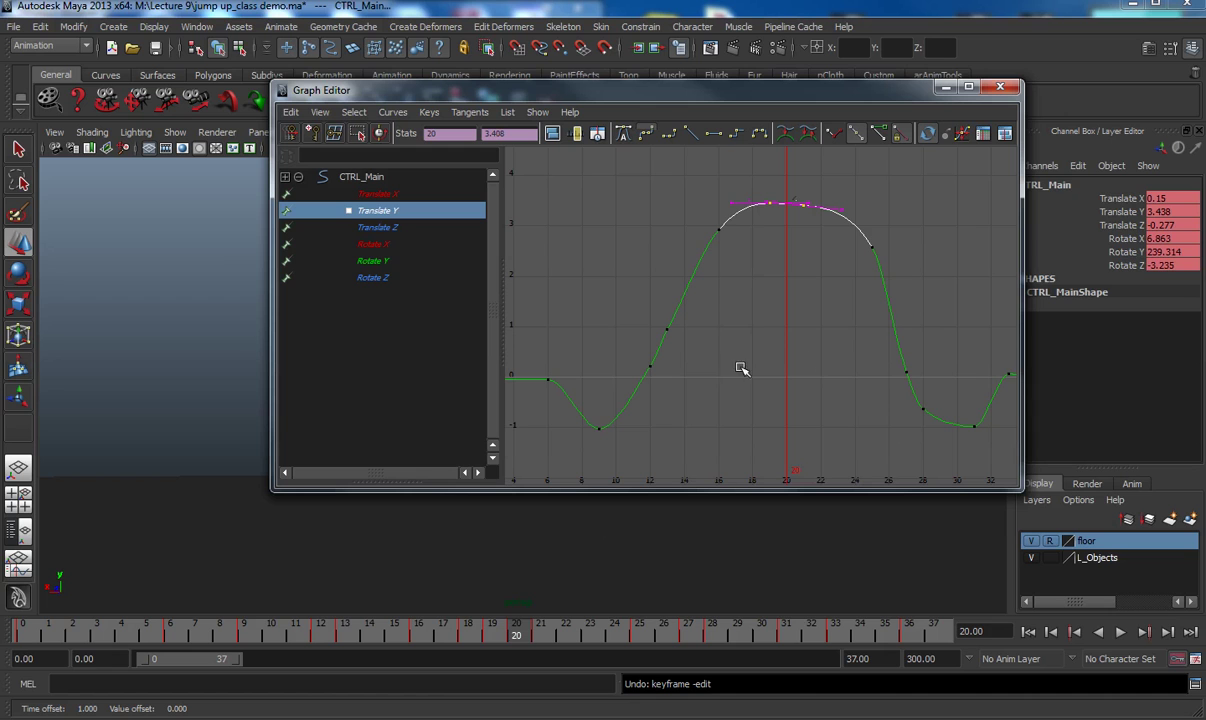
- Set spline tangents on the Translate Z keys at frames 20 and 25, and give the frame 25 key flat tangents
left_click(372, 228)
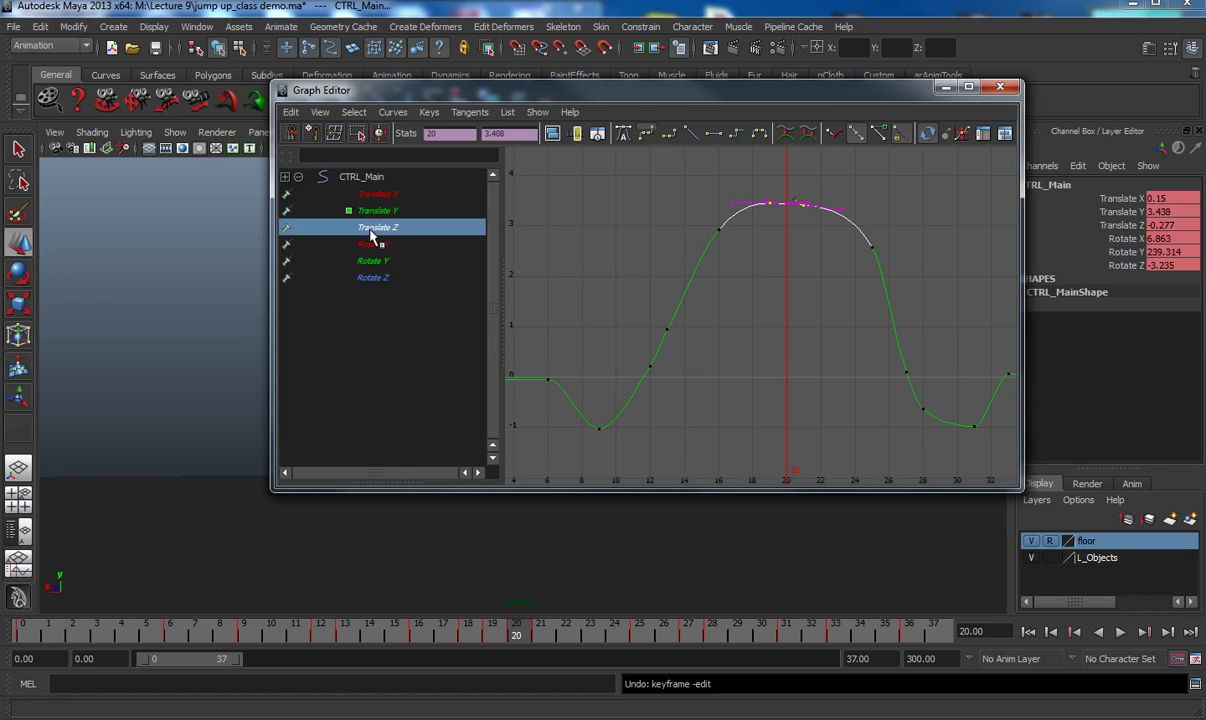
left_click_drag(889, 422, 755, 366)
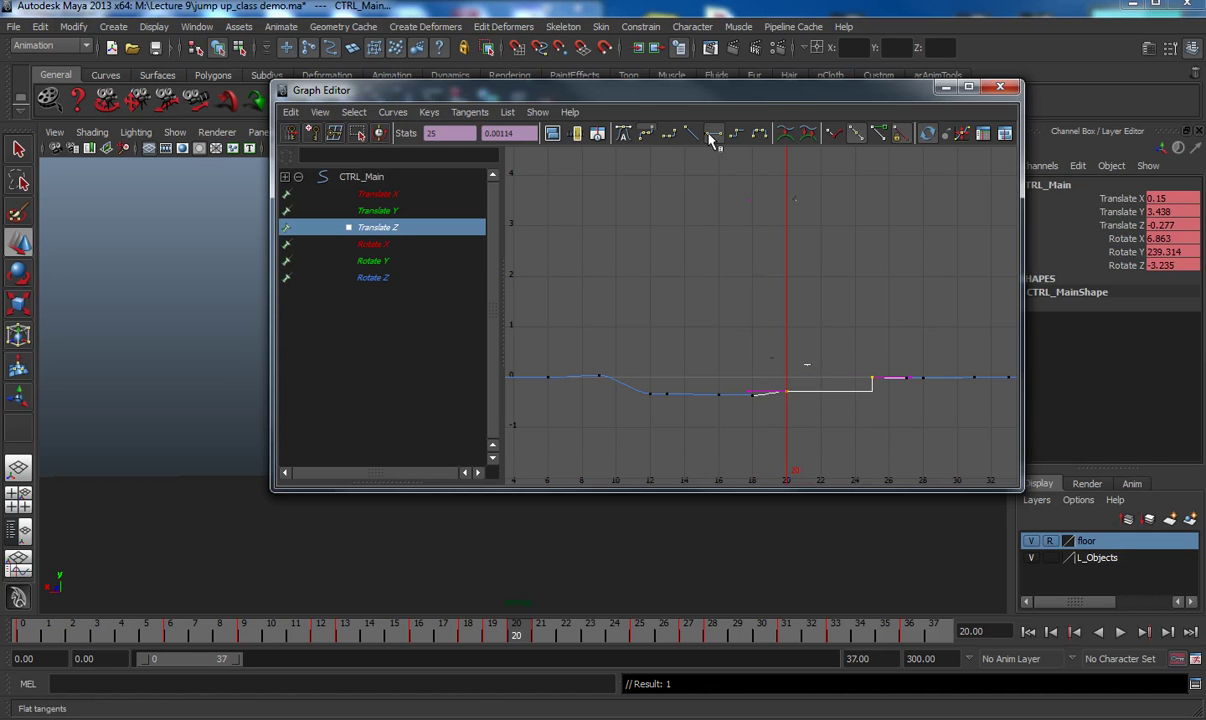
left_click(647, 134)
middle_click_drag(884, 380, 898, 382)
key("ctrl+z")
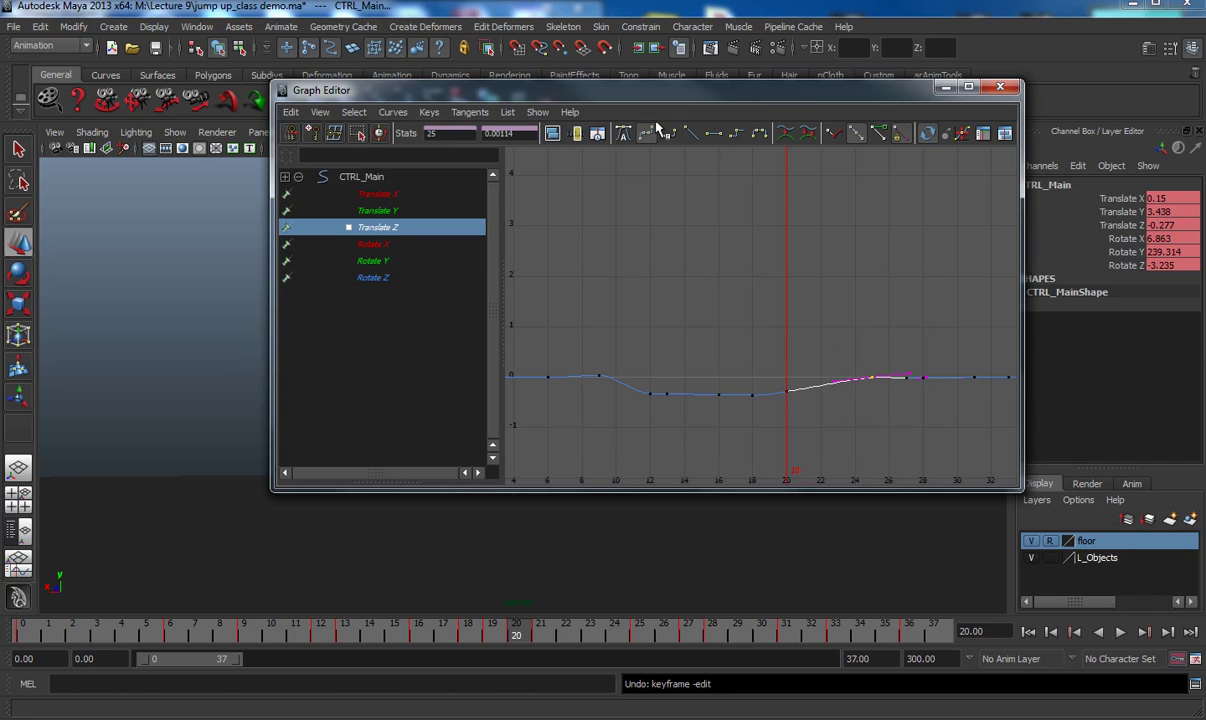
left_click(713, 134)
- Smooth the stepped part of the Rotate X curve by applying spline tangents to the keys at frames 16 and 20
left_click(384, 247)
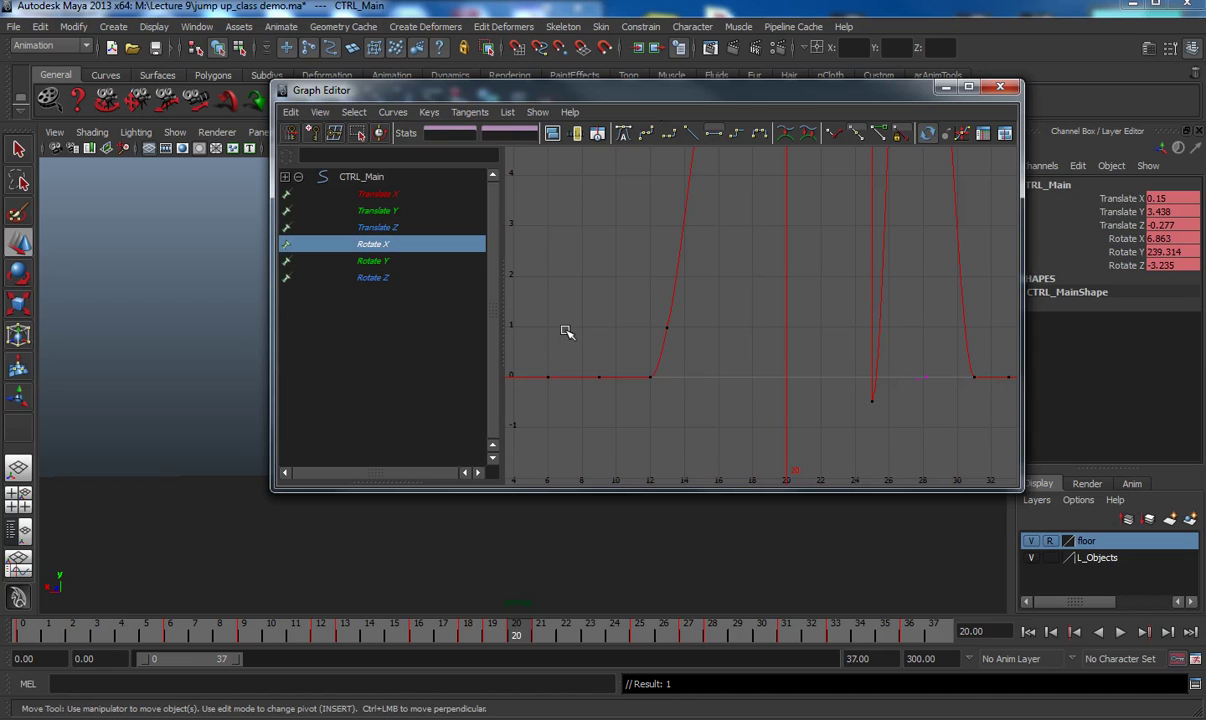
key("f")
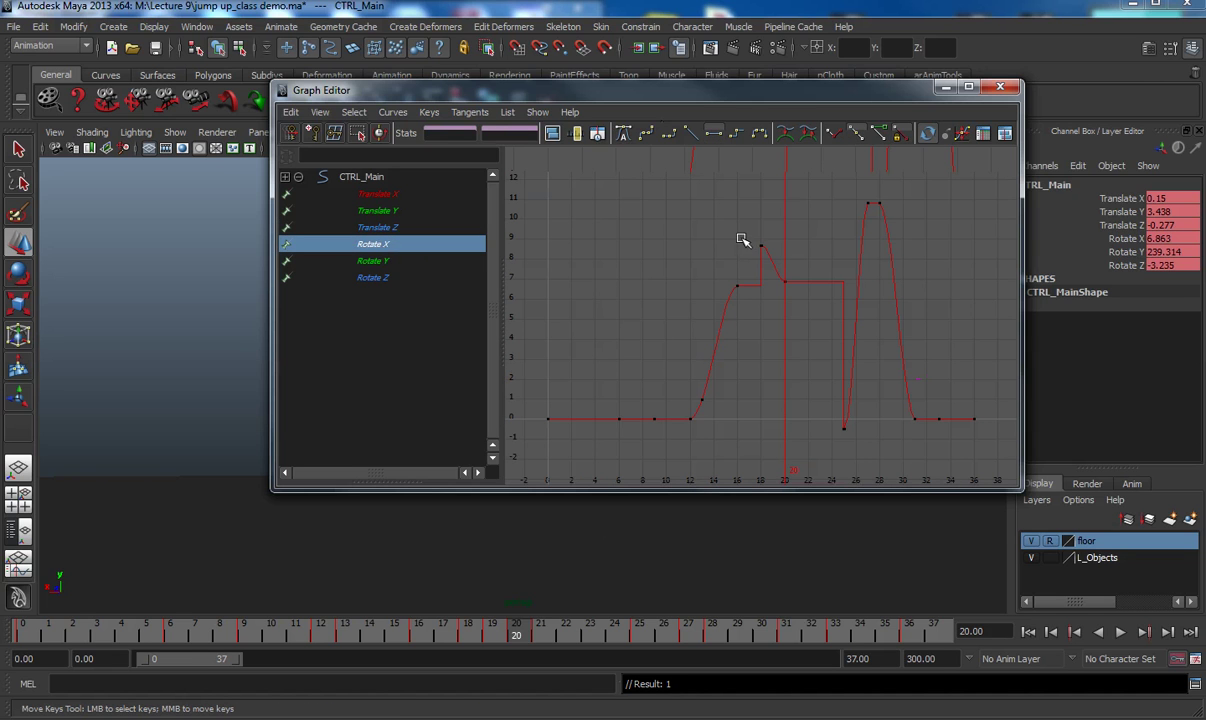
left_click(723, 235)
left_click_drag(748, 232, 846, 369)
left_click(649, 134)
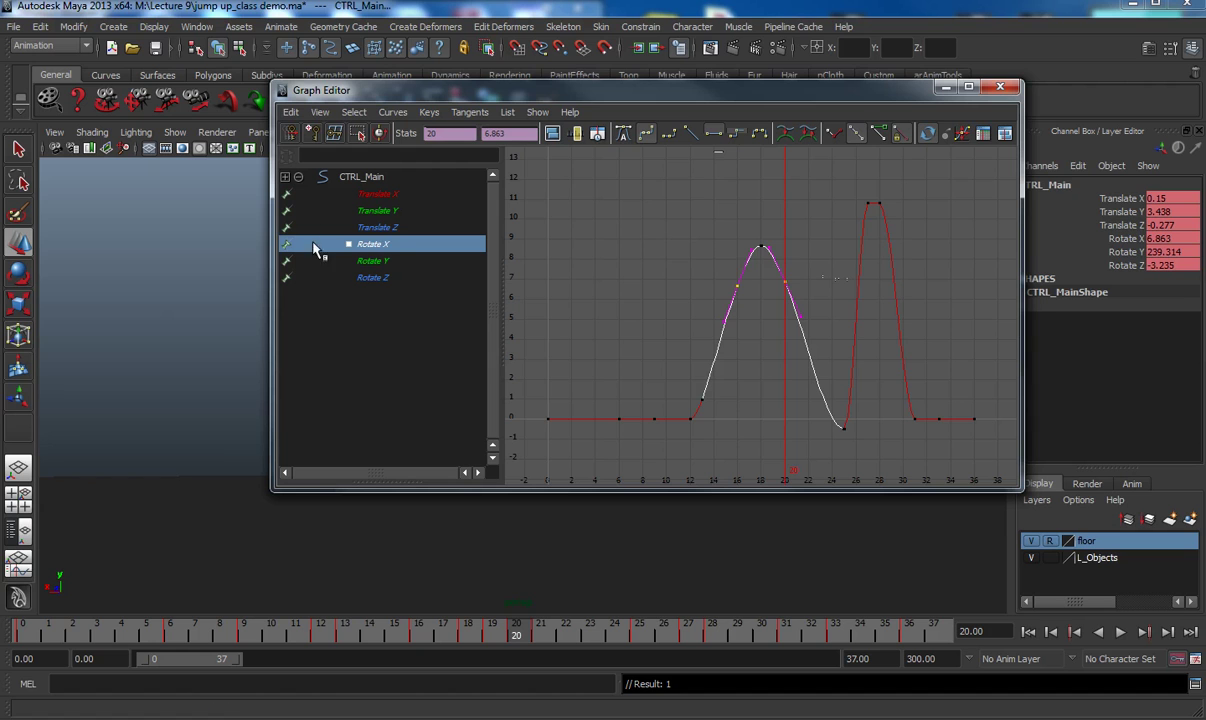
- Apply spline tangents to the Rotate Y keys from frame 16 to 25, and give the frame 25 key flat tangents
left_click(372, 261)
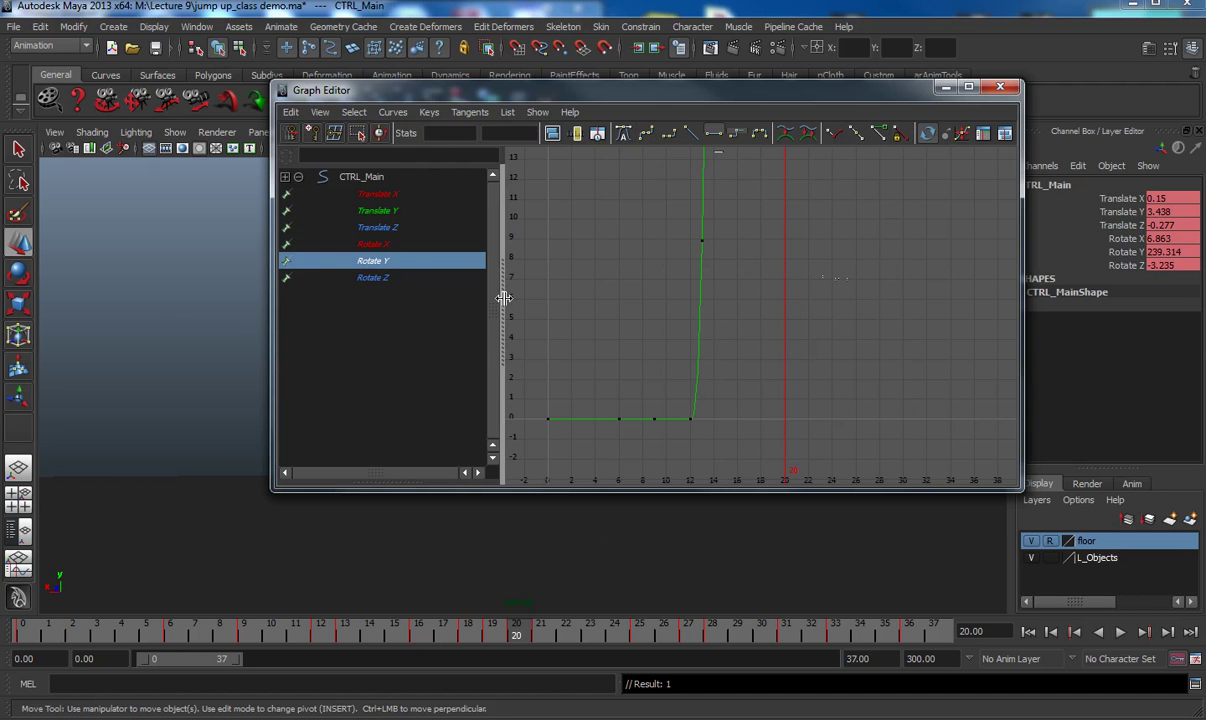
key("f")
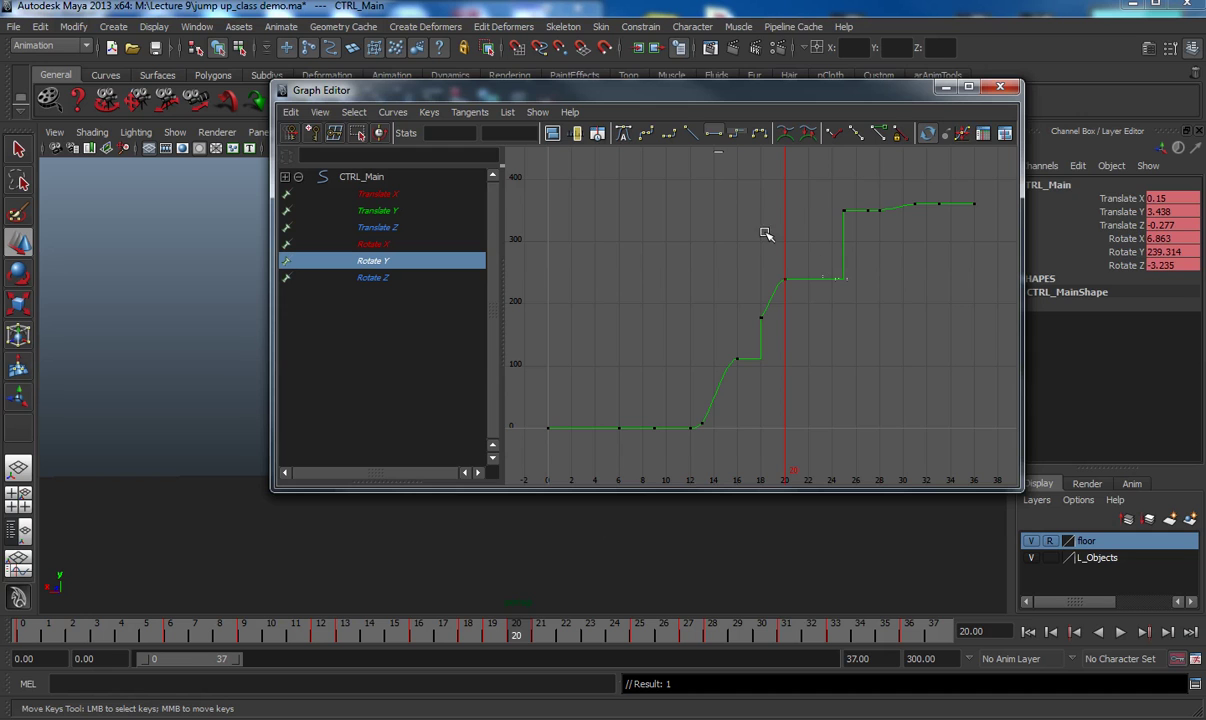
left_click_drag(687, 171, 848, 412)
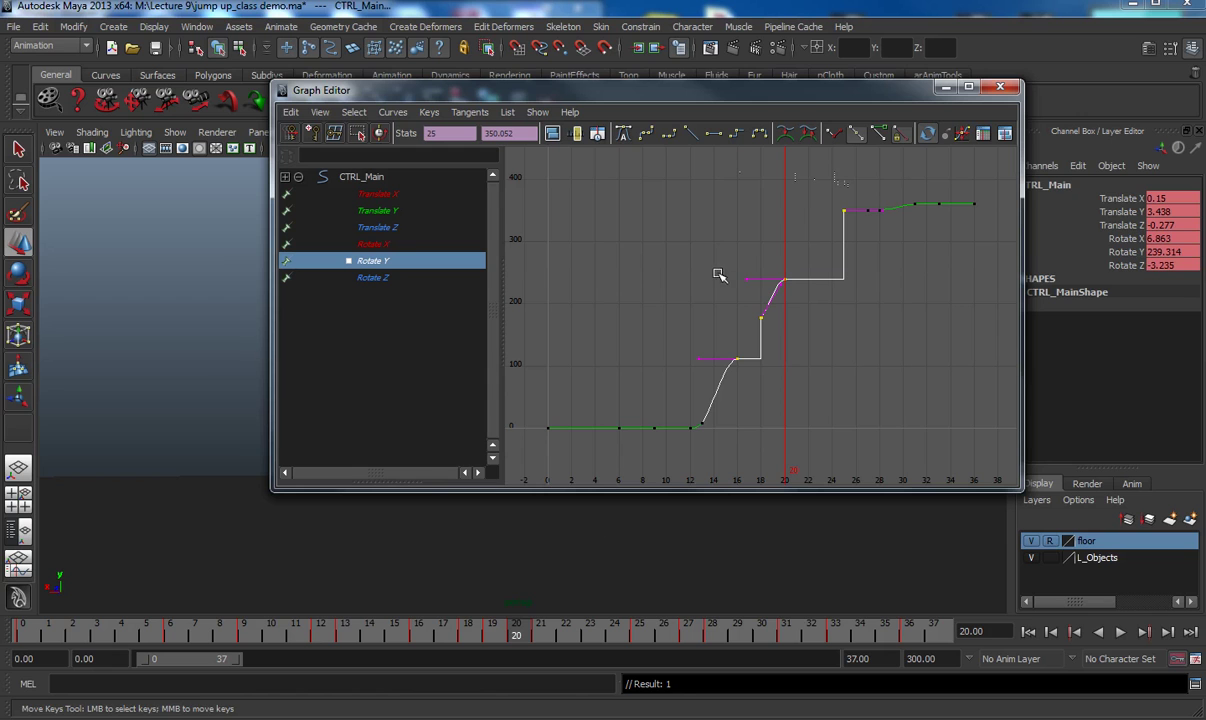
left_click(646, 132)
left_click(828, 203)
left_click_drag(824, 188, 858, 214)
left_click(714, 133)
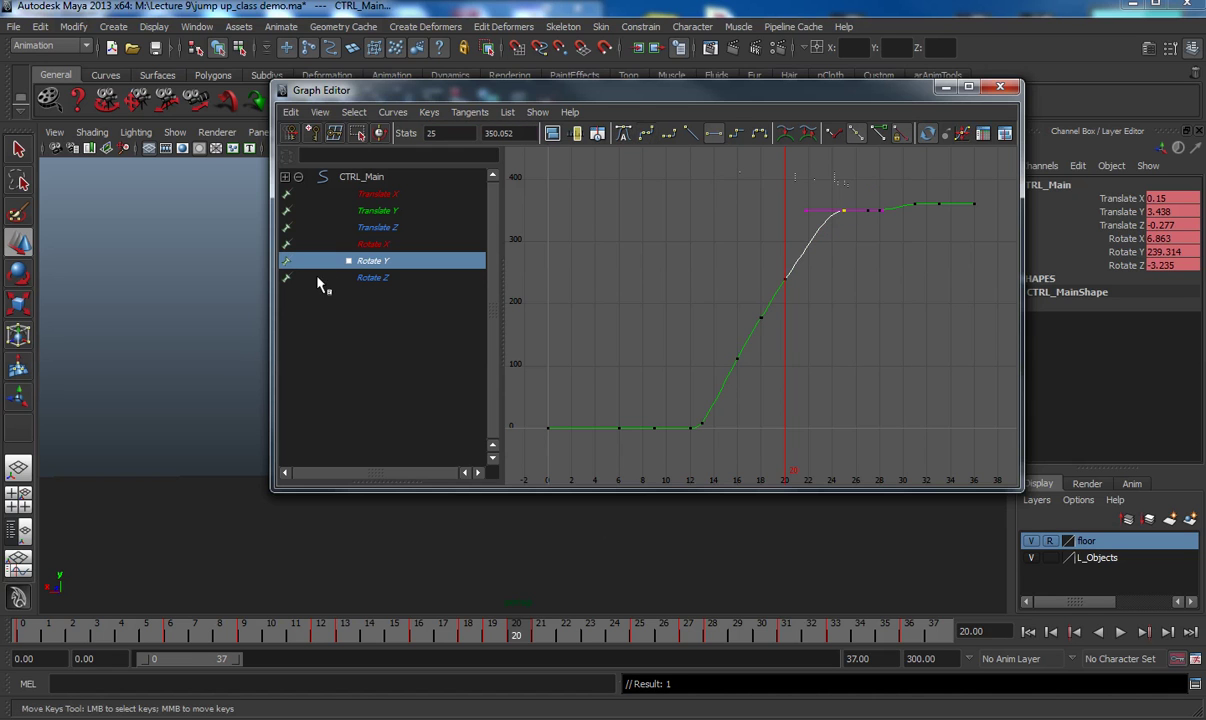
- Apply spline tangents to the Rotate Z keys from frame 16 to 25, and give the frame 18 key flat tangents
left_click(389, 279)
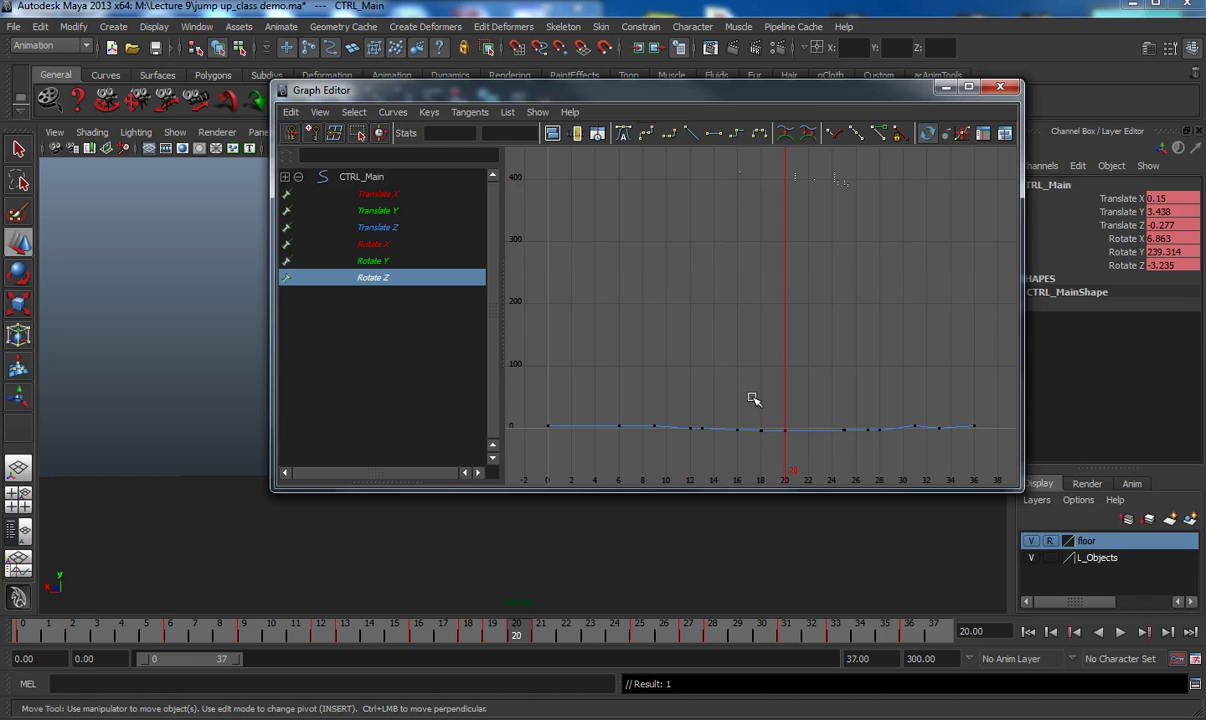
left_click_drag(752, 398, 816, 474)
key("f")
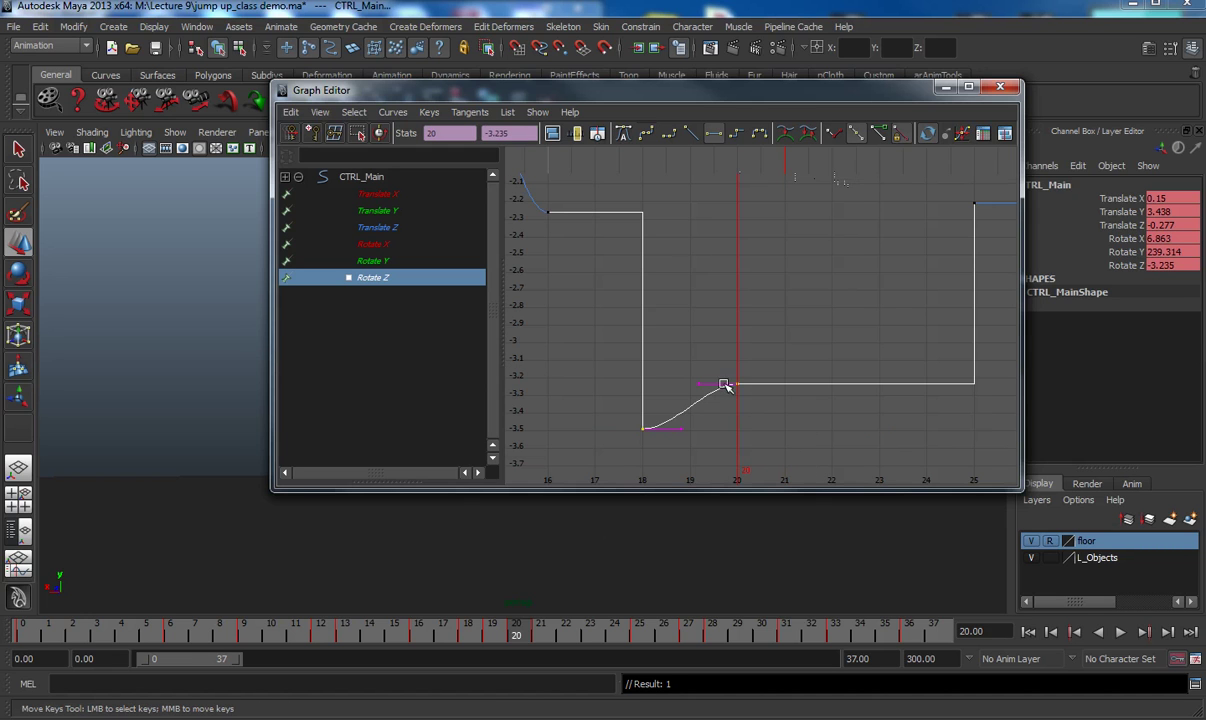
left_click_drag(531, 205, 985, 468)
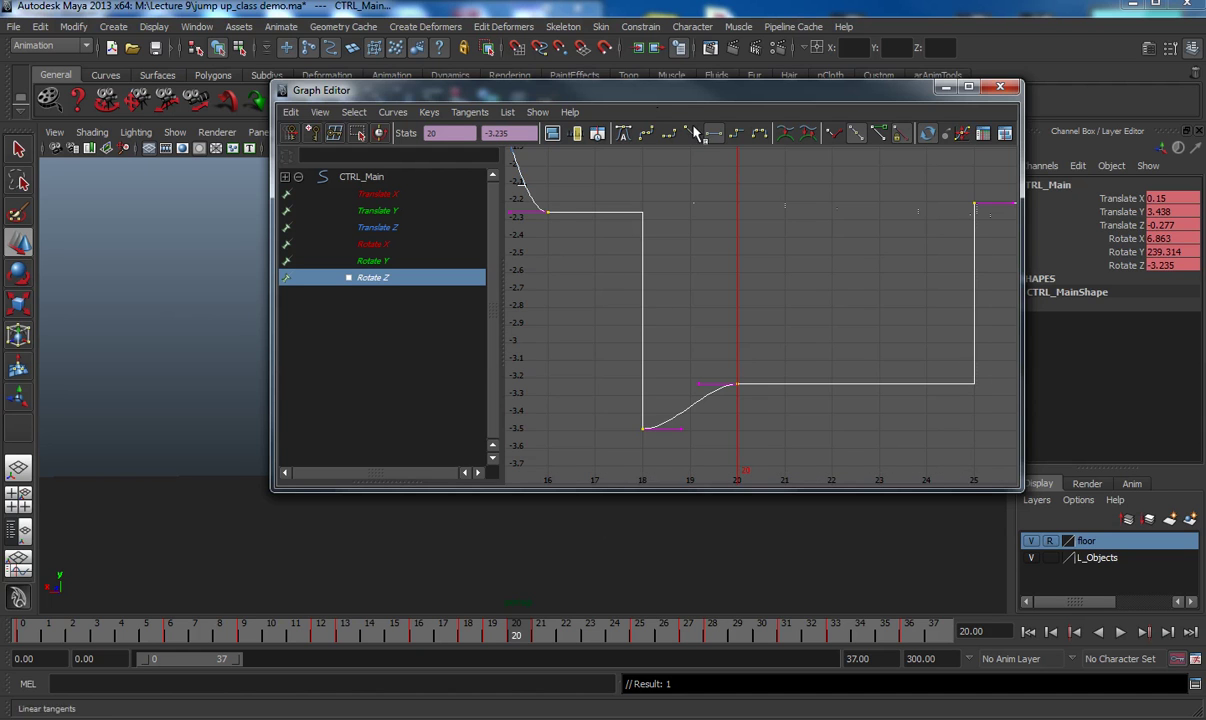
left_click(670, 135)
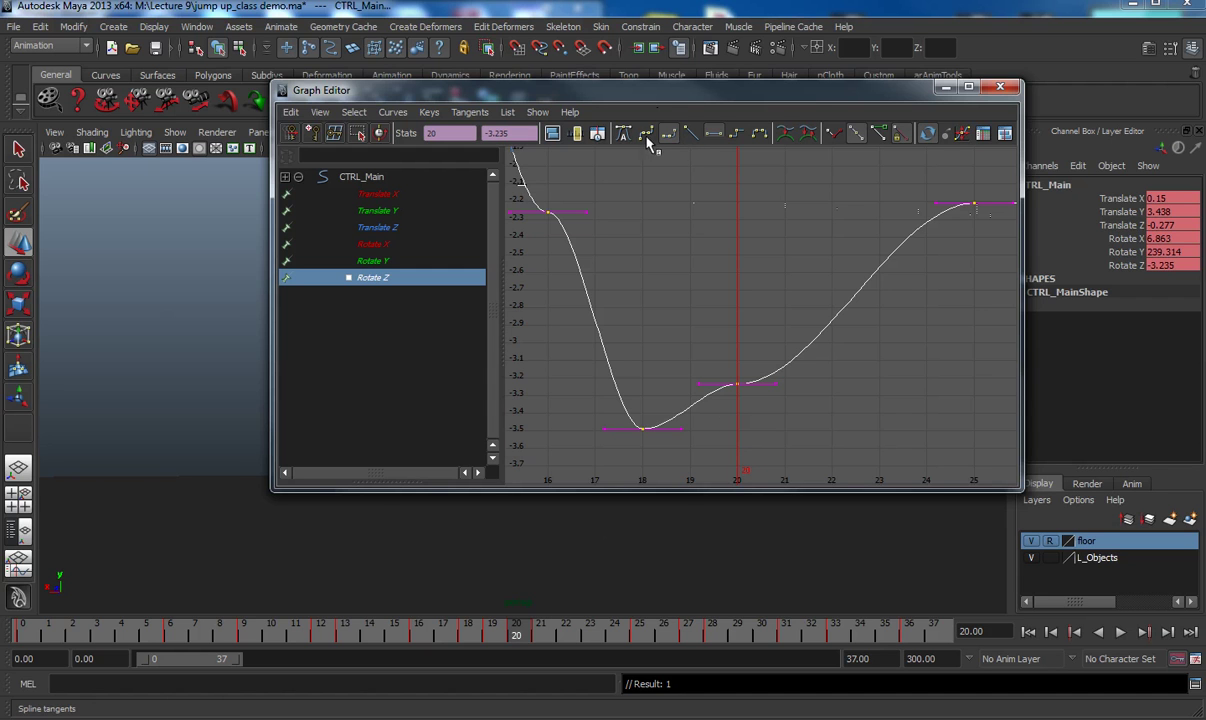
left_click(648, 137)
left_click_drag(731, 455, 620, 412)
left_click(713, 134)
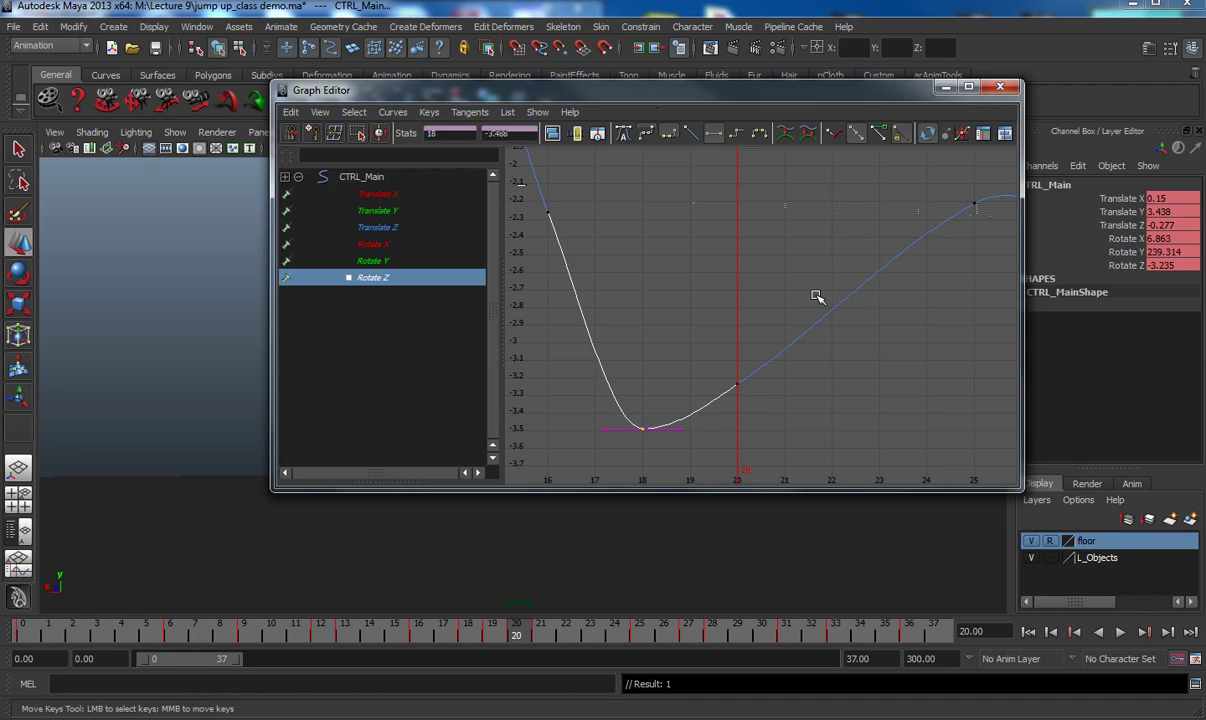
- Minimise the Graph Editor and playblast the jump animation over frames 0 to 37
left_click(946, 87)
left_click_drag(527, 643, 452, 638)
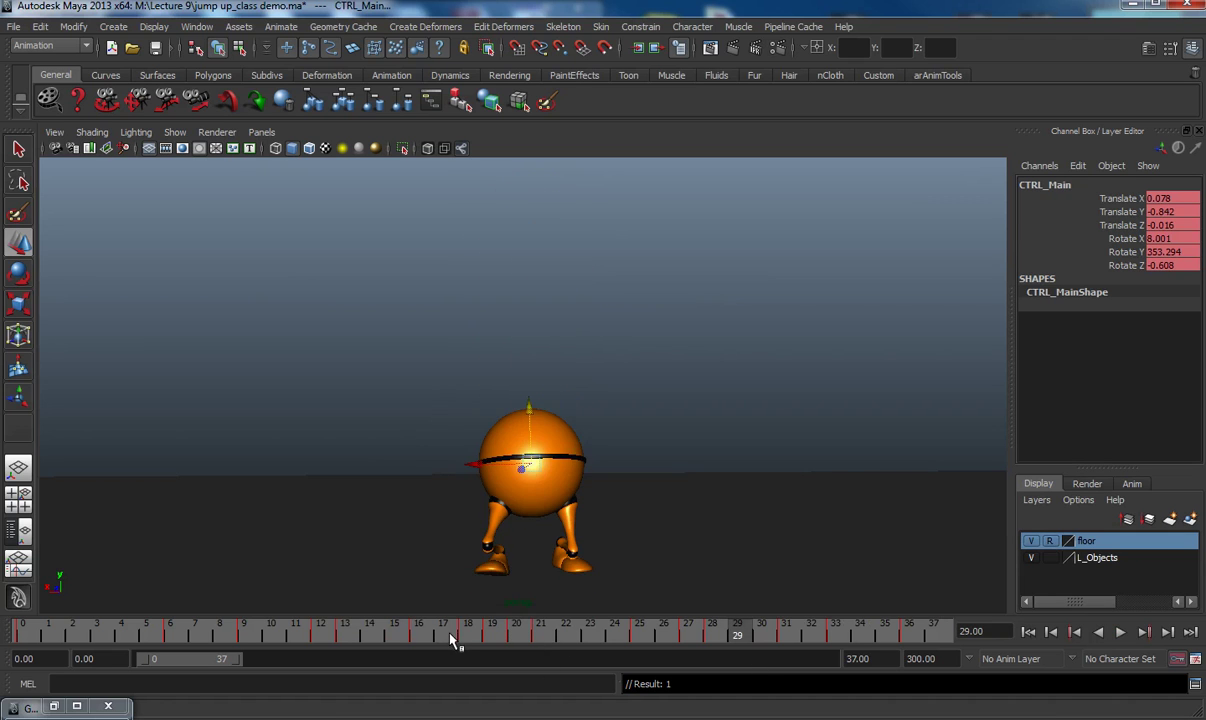
right_click(452, 636)
left_click(466, 625)
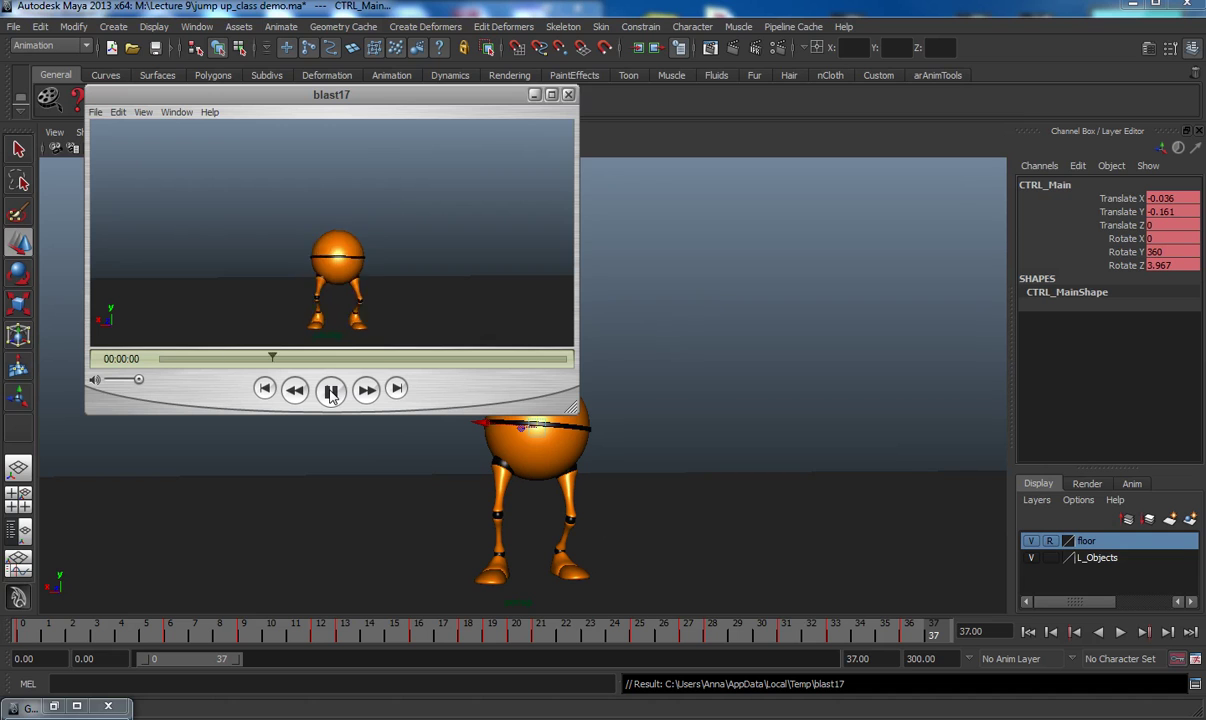
- Replay the playblast and scrub back and forth through the airborne spin to examine the body and leg motion
left_click(331, 391)
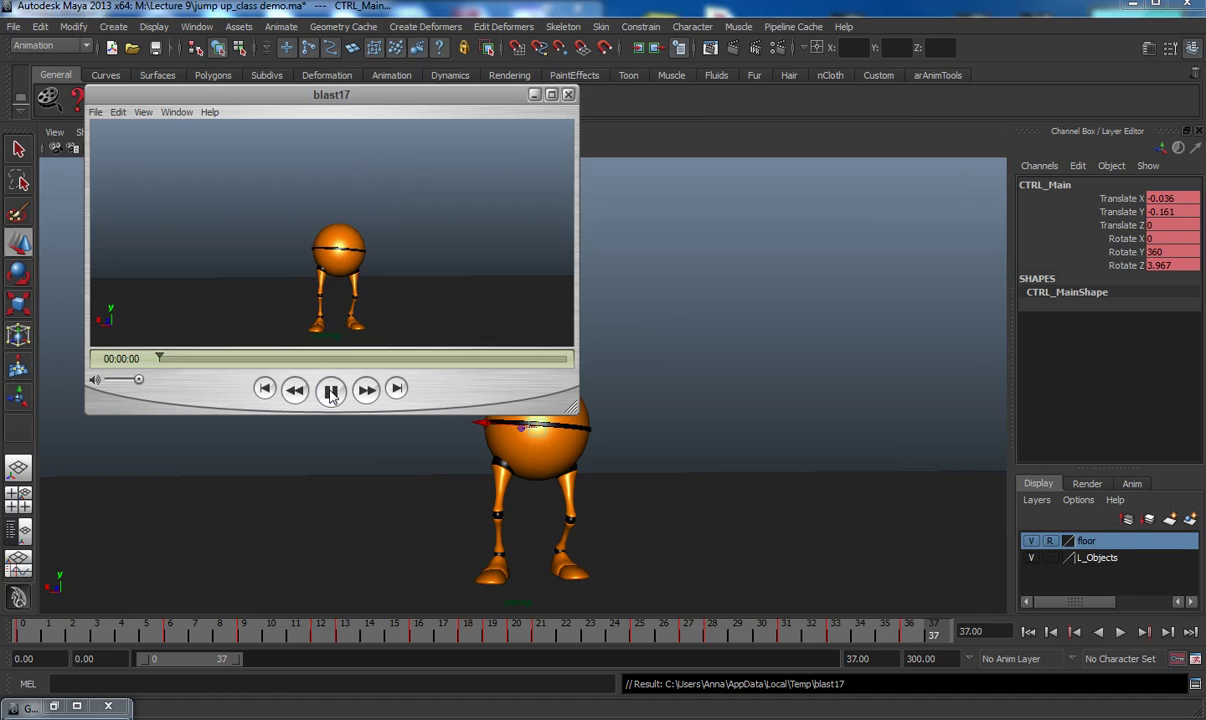
left_click(331, 391)
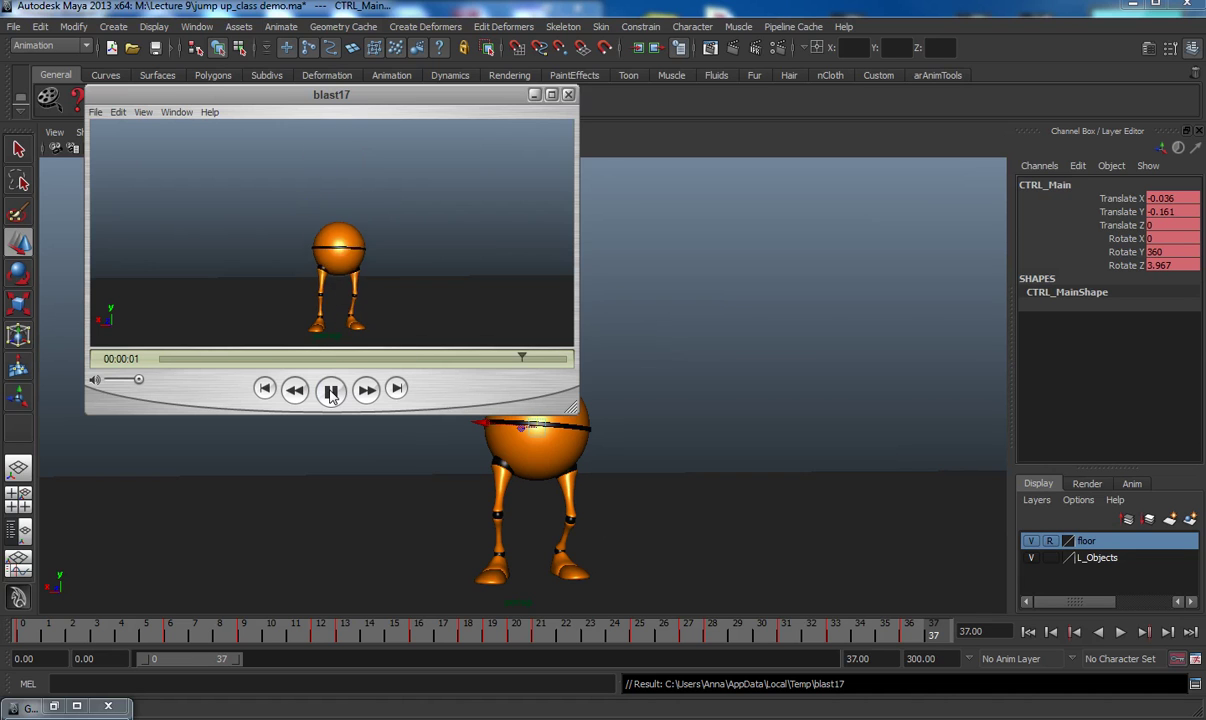
left_click(331, 391)
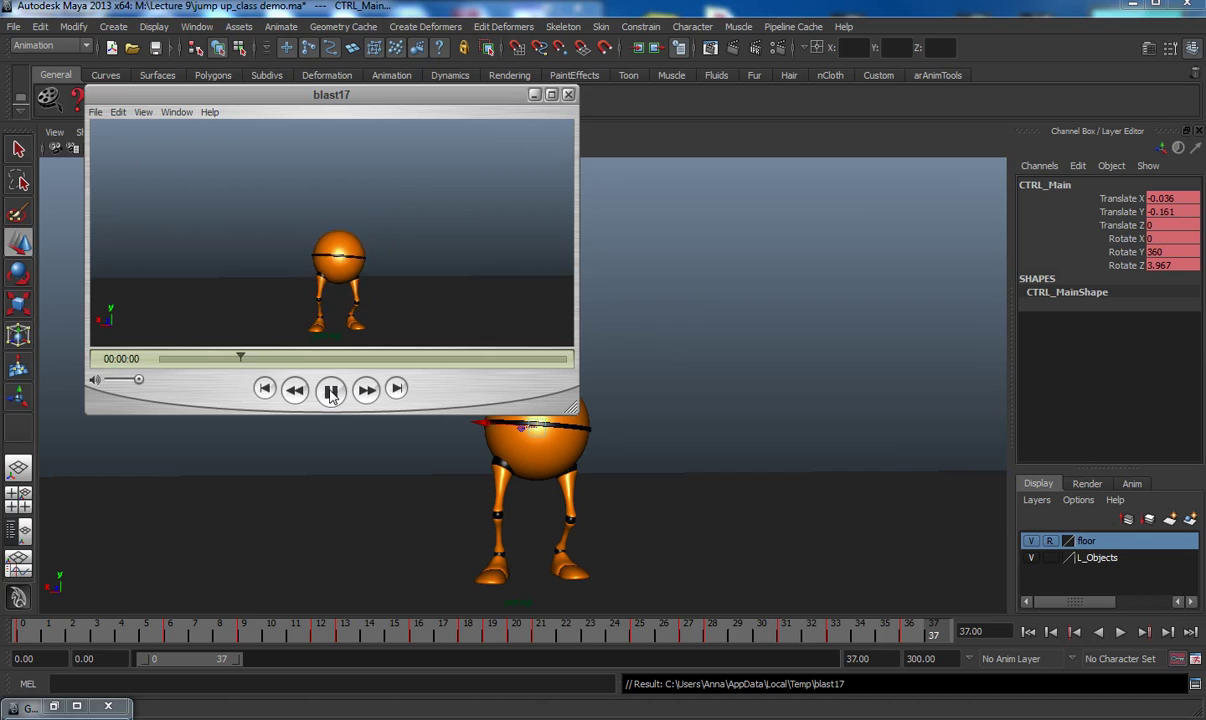
left_click_drag(237, 358, 421, 408)
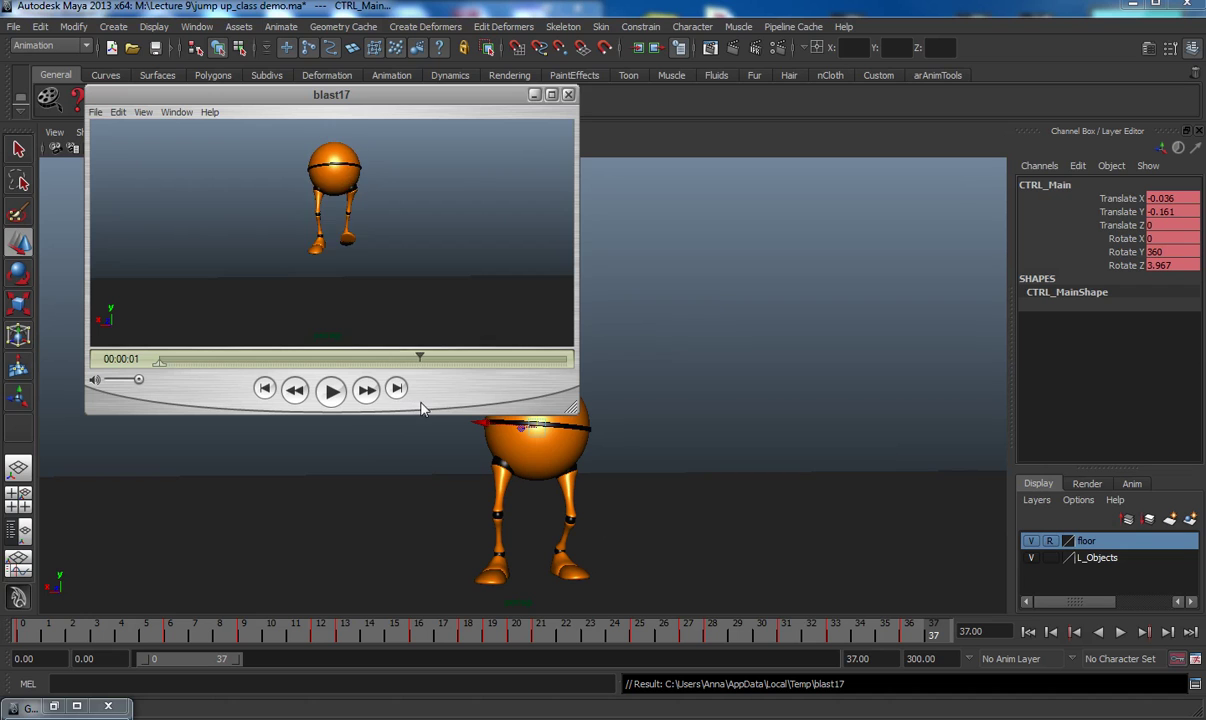
left_click_drag(350, 417, 398, 426)
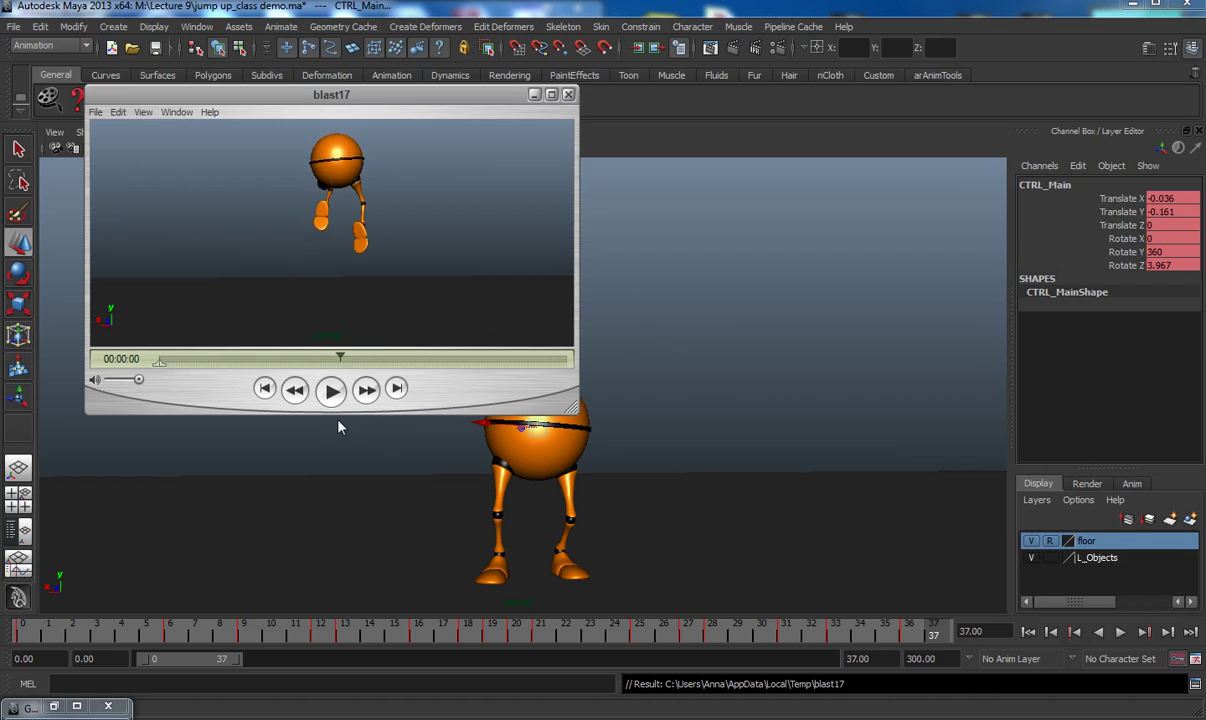
mouse_move(424, 426)
left_mouse_down()
mouse_move(459, 428)
mouse_move(320, 432)
mouse_move(468, 428)
mouse_move(420, 437)
left_mouse_up()
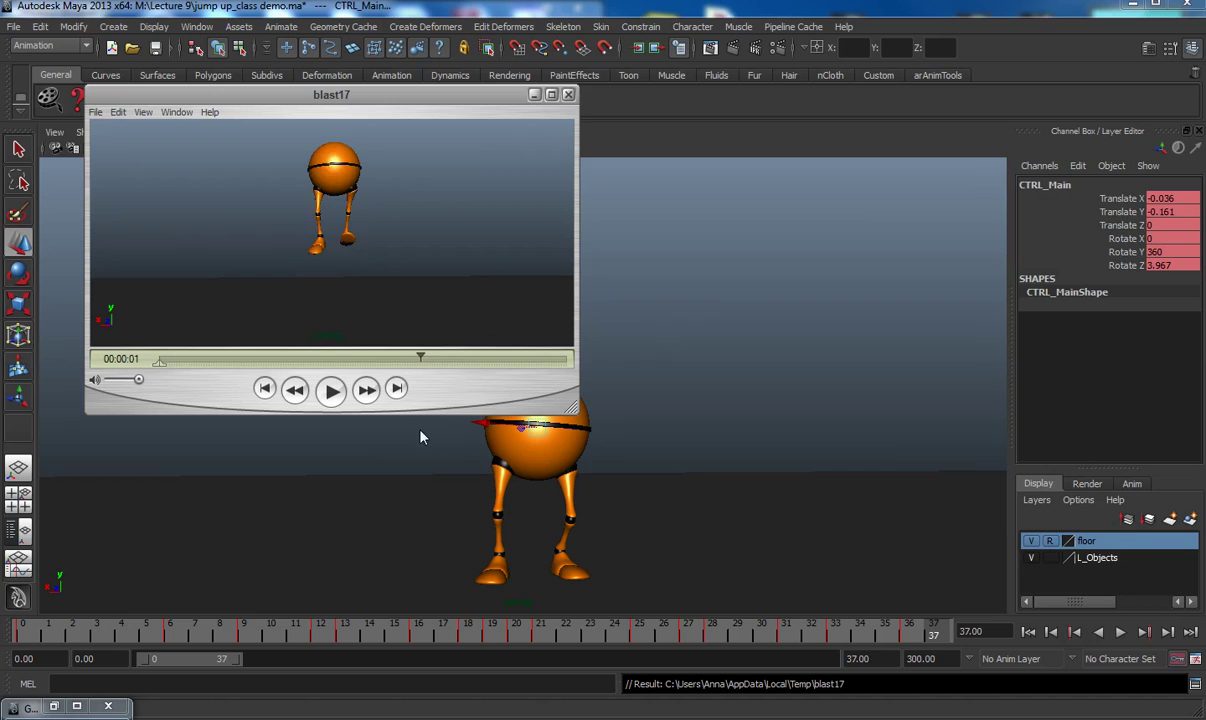
left_click_drag(337, 430, 329, 430)
key("space")
left_click(332, 390)
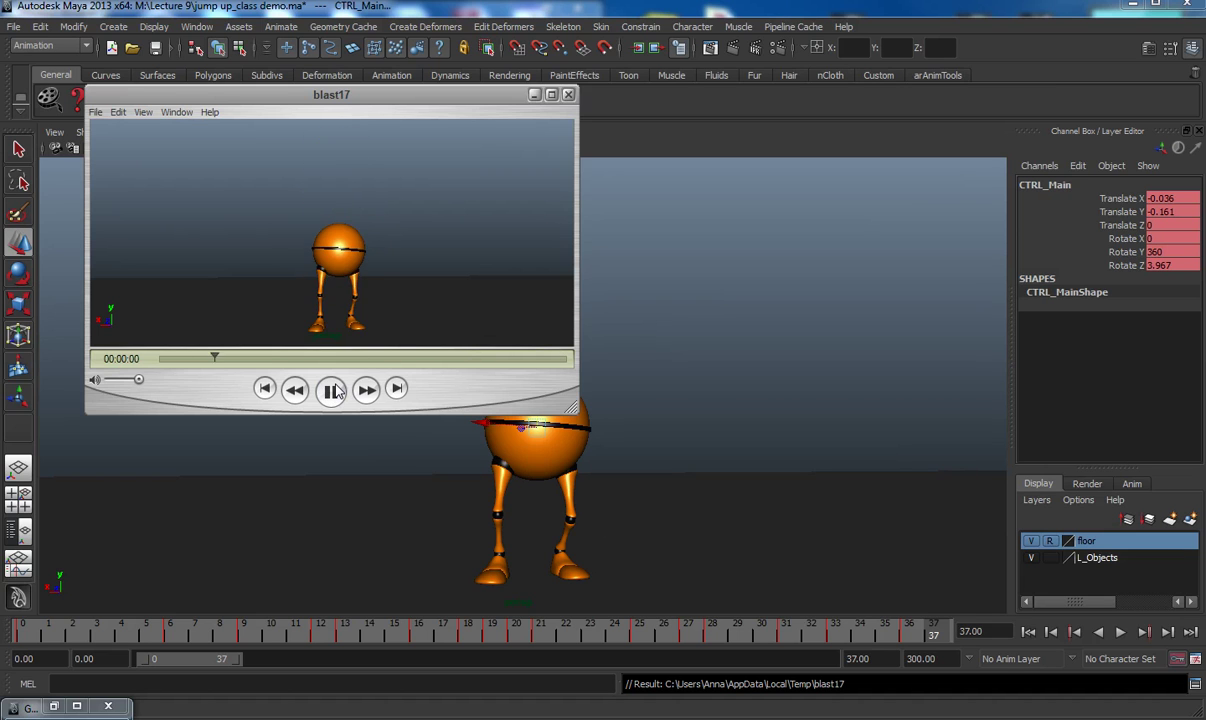
- Replay and scrub the current jump playblast, and close its player window
left_click(330, 390)
left_click_drag(346, 366, 182, 395)
left_click(568, 95)
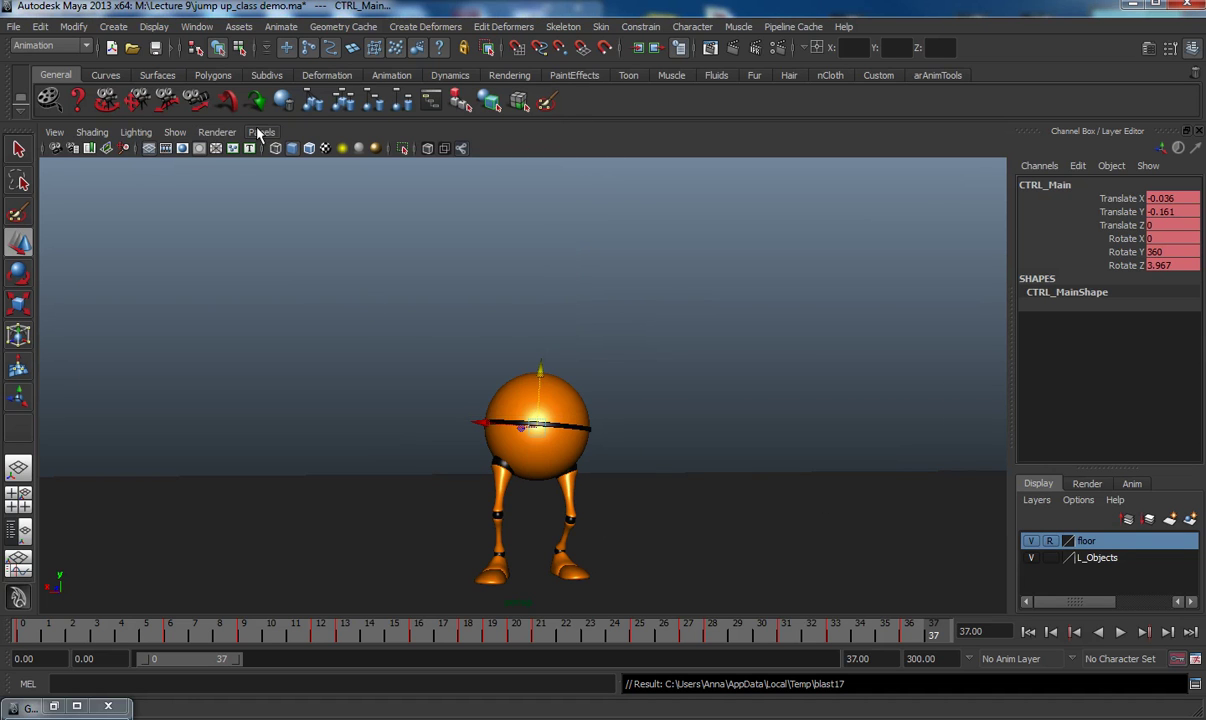
- Show the NURBS curves in the viewport, select all of the character's controls, and scrub the landing between frames 30 and 37
left_click(184, 133)
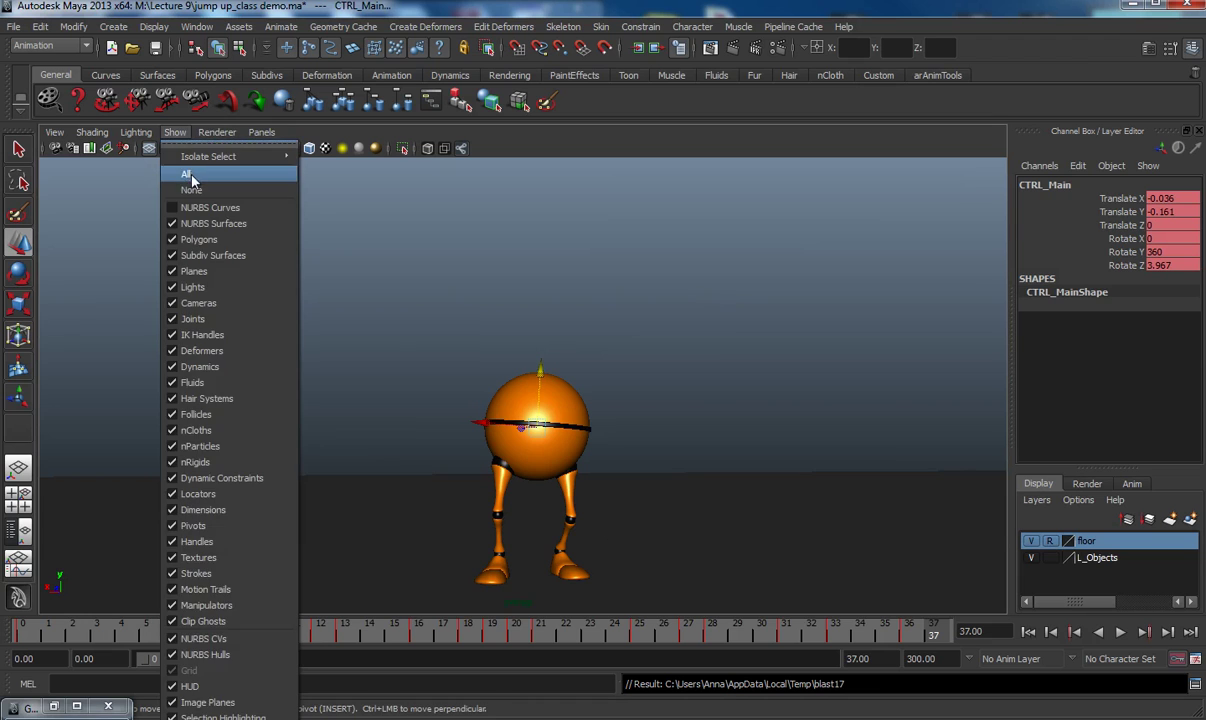
left_click(194, 201)
left_click_drag(398, 391, 775, 700)
left_click_drag(895, 634, 927, 643, "shift")
left_click(810, 637)
mouse_move(826, 638)
left_mouse_down()
mouse_move(935, 644)
mouse_move(780, 648)
mouse_move(935, 640)
left_mouse_up()
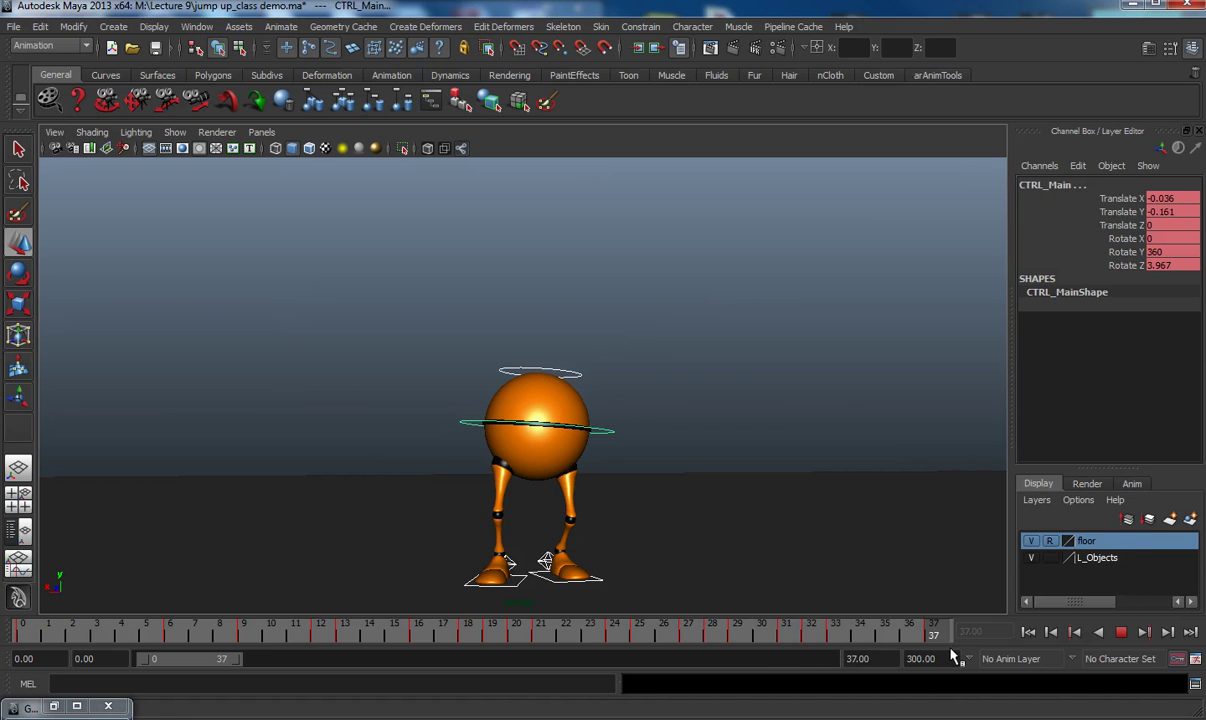
left_click_drag(847, 646, 776, 641)
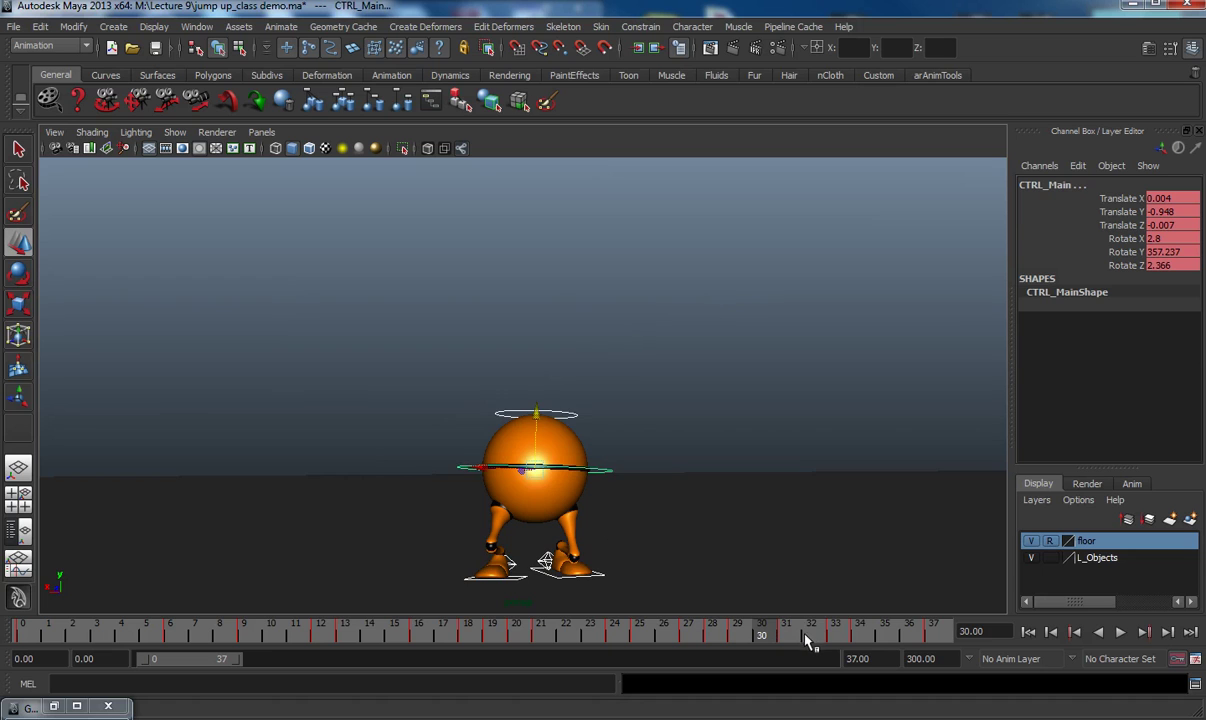
- Try to shift the selected controls' keys from frame 32 to frame 33, and check the landing by scrubbing and playing it
left_click(810, 638, "shift")
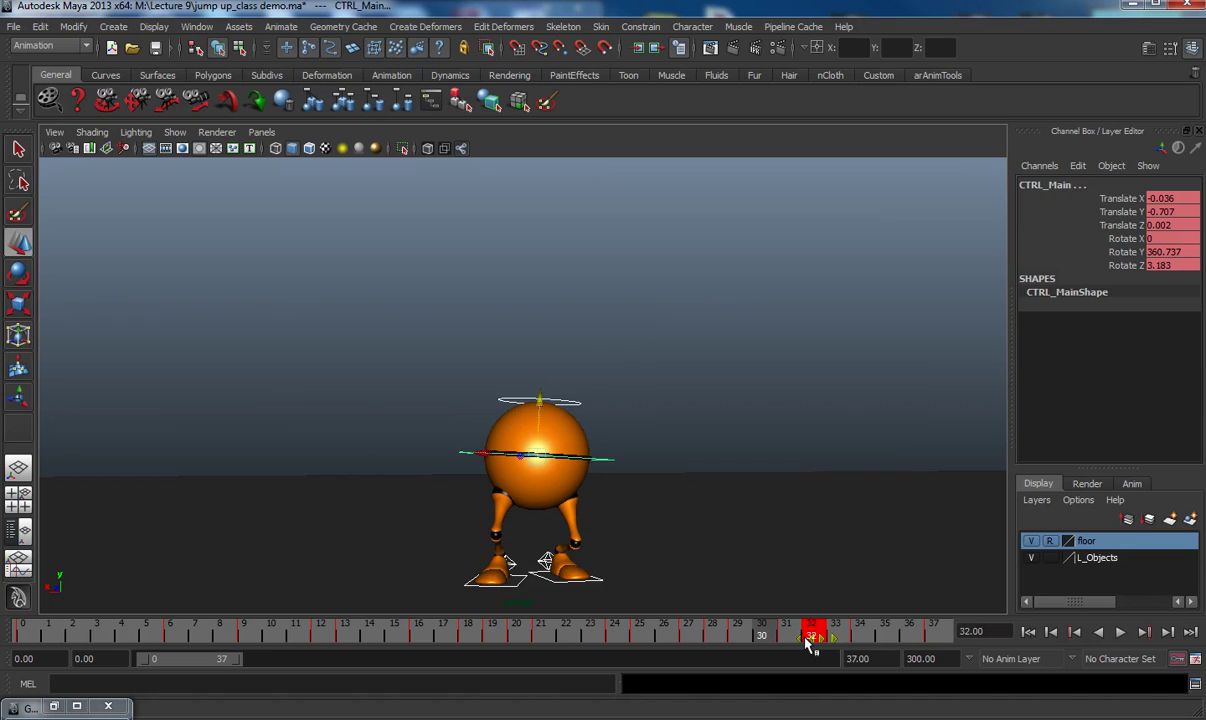
left_click_drag(822, 638, 836, 637)
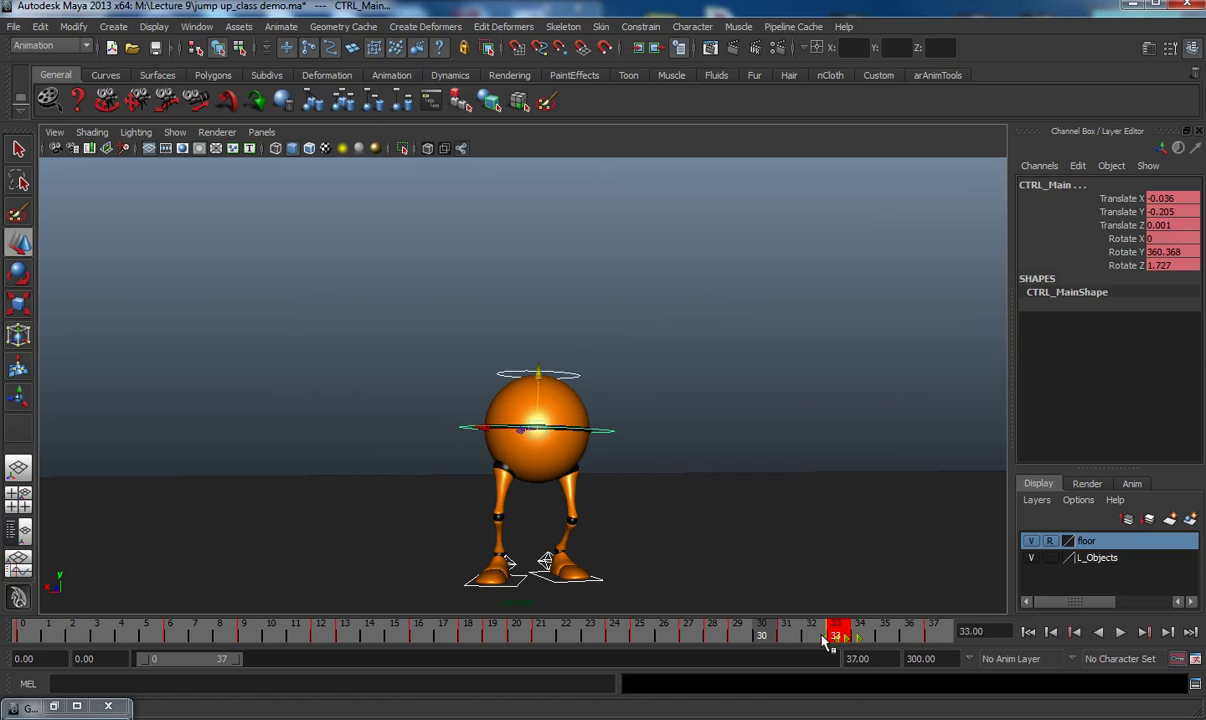
left_click(812, 635)
left_click(794, 632)
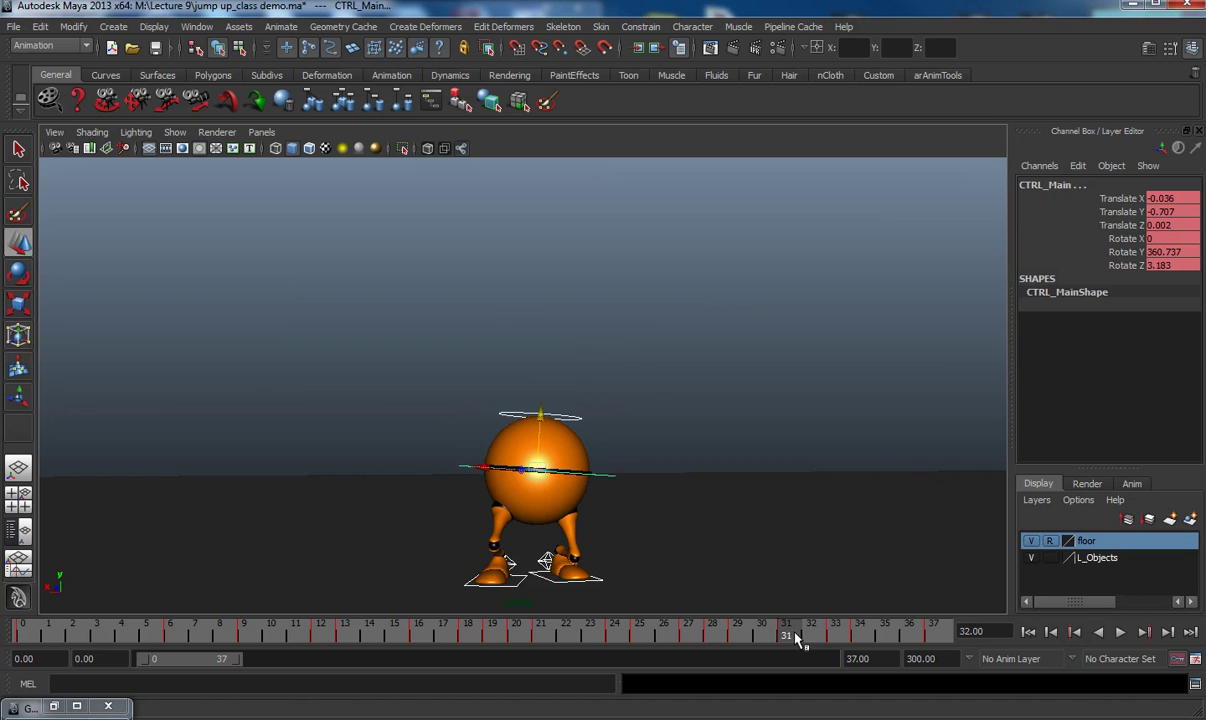
mouse_move(811, 632)
left_mouse_down("shift")
mouse_move(826, 633)
mouse_move(812, 638)
left_mouse_up("shift")
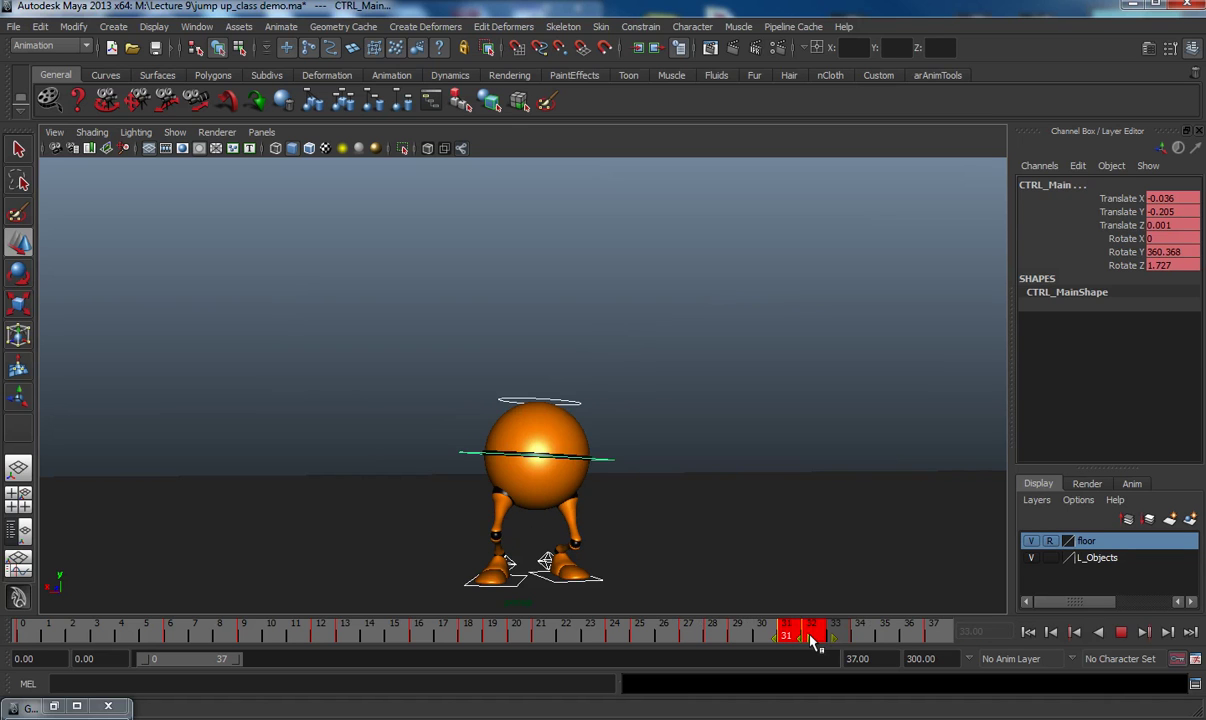
left_click(882, 634)
key("alt+v")
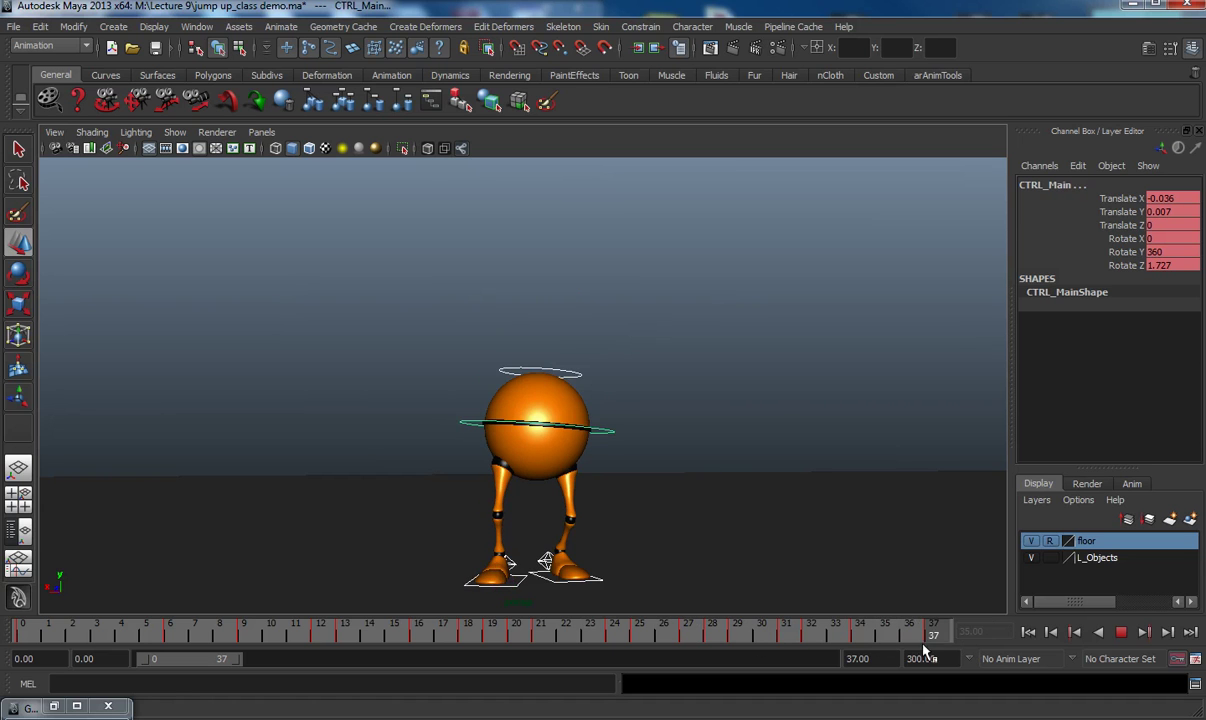
left_click_drag(889, 648, 998, 651)
- Hide the NURBS curves in the viewport and playblast the jump animation
left_click(174, 132)
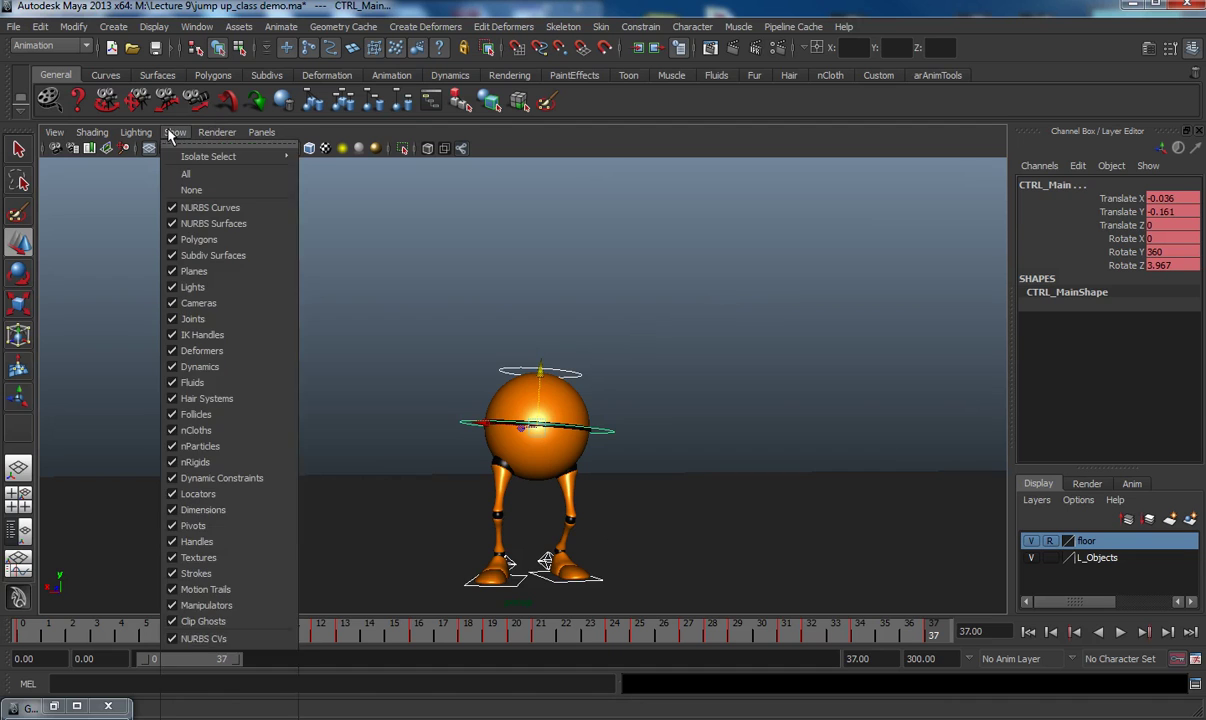
left_click(196, 199)
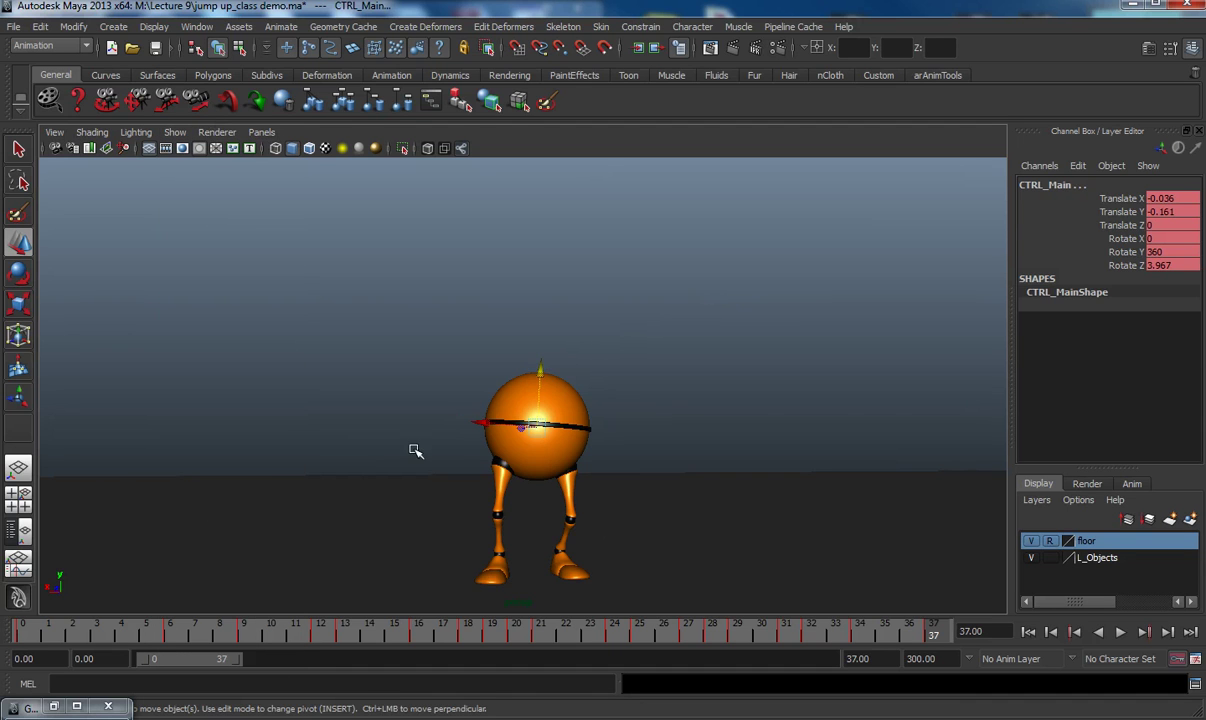
right_click(528, 641)
left_click(560, 623)
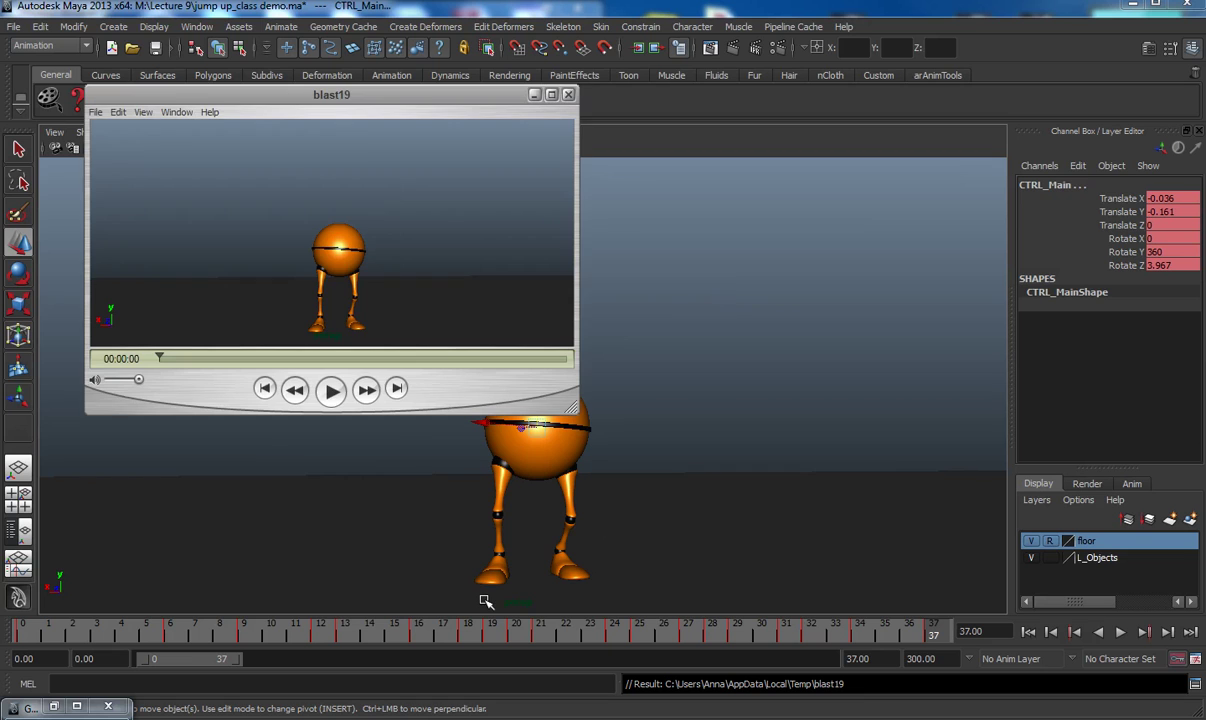
- Replay the new playblast several times to examine the jump and landing timing, and close its player window
left_click(331, 390)
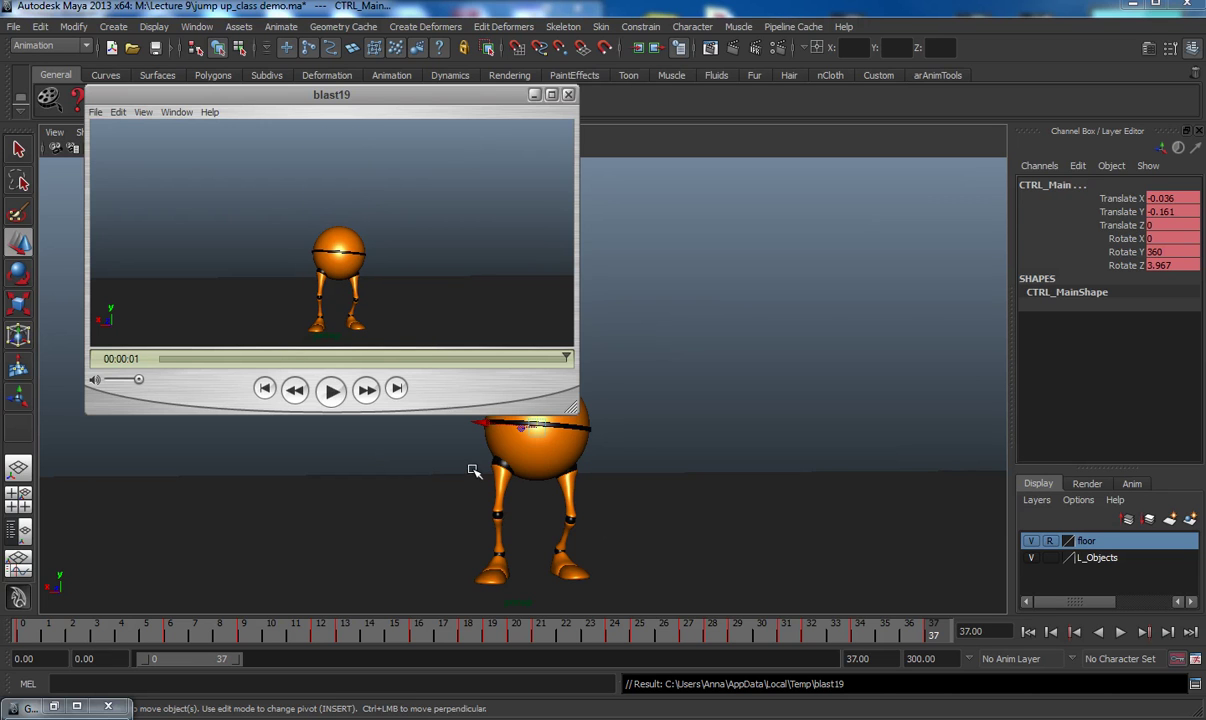
left_click(331, 390)
left_click(331, 390)
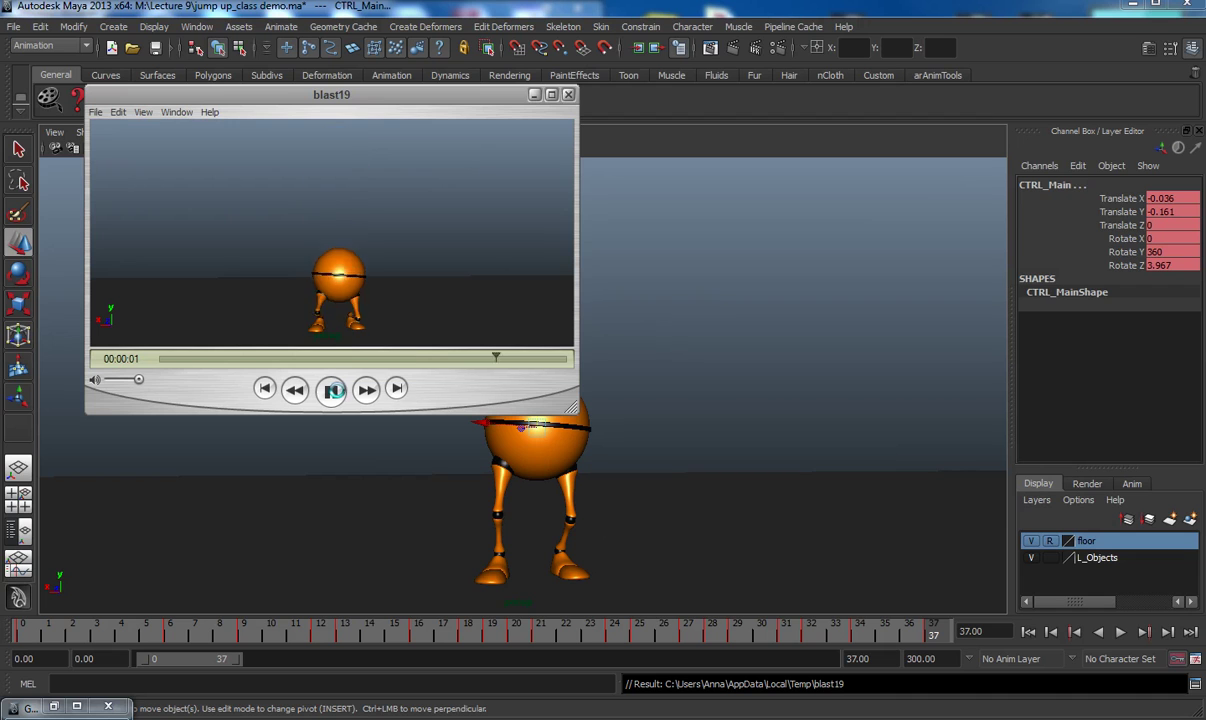
left_click(333, 389)
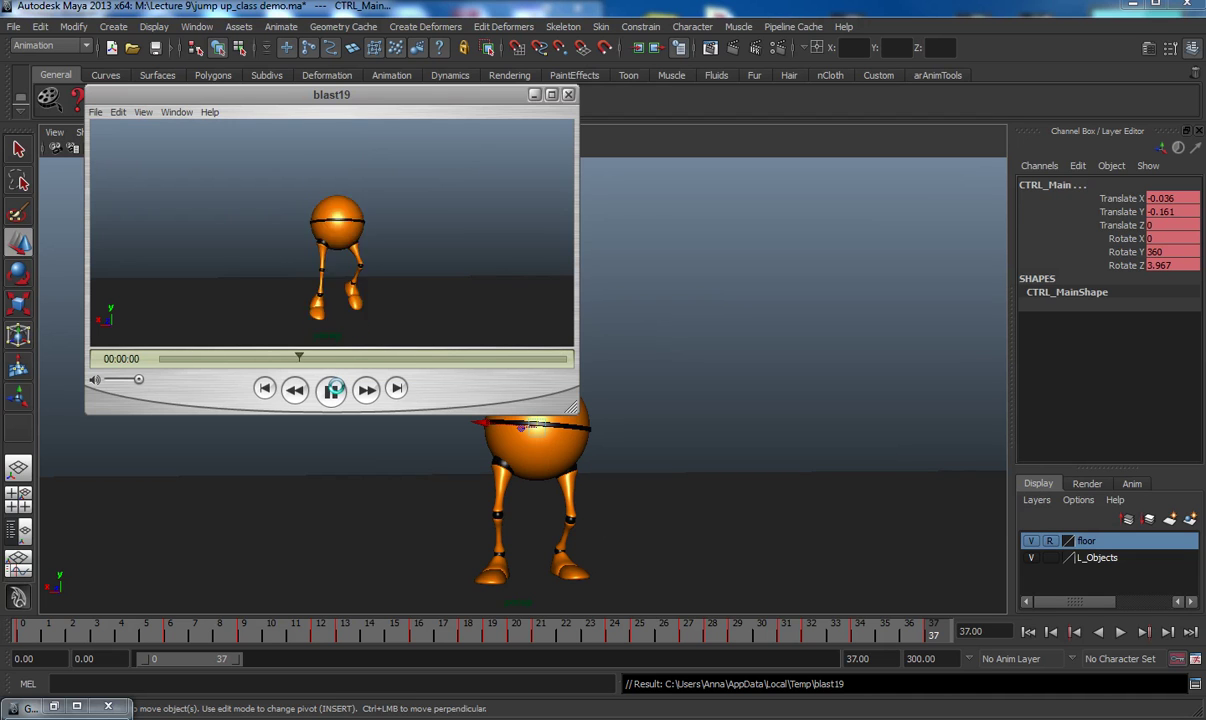
left_click(333, 390)
left_click(333, 389)
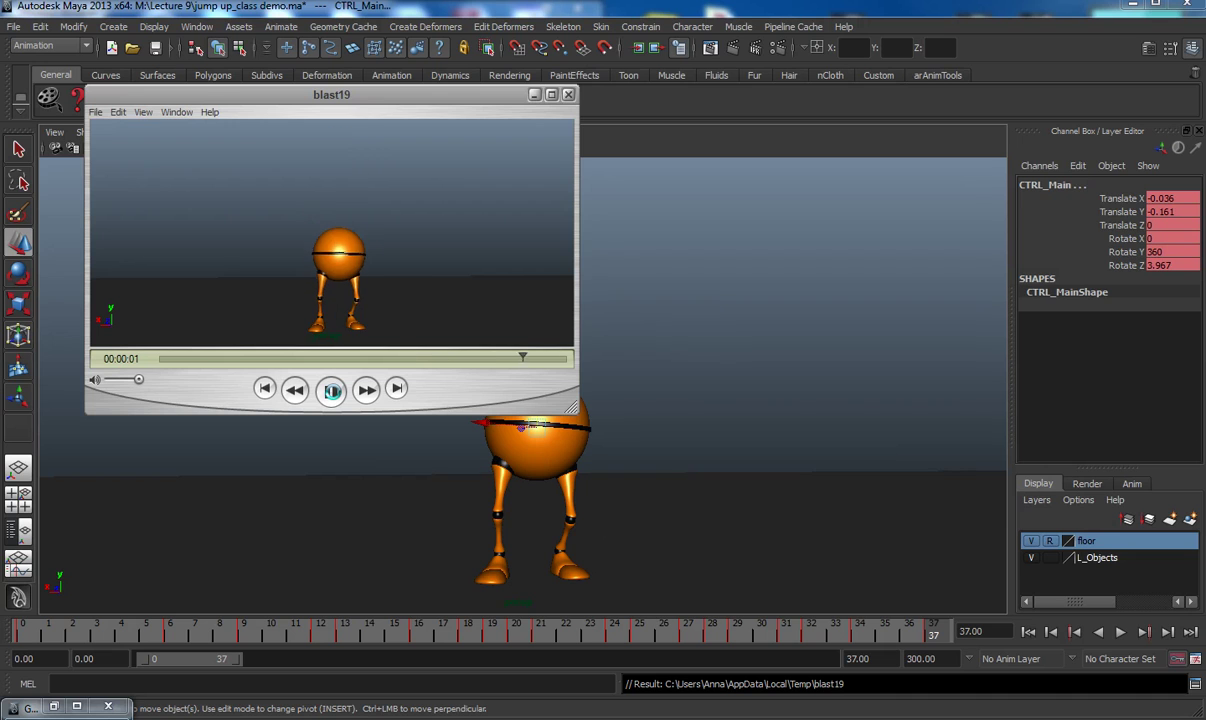
left_click(333, 390)
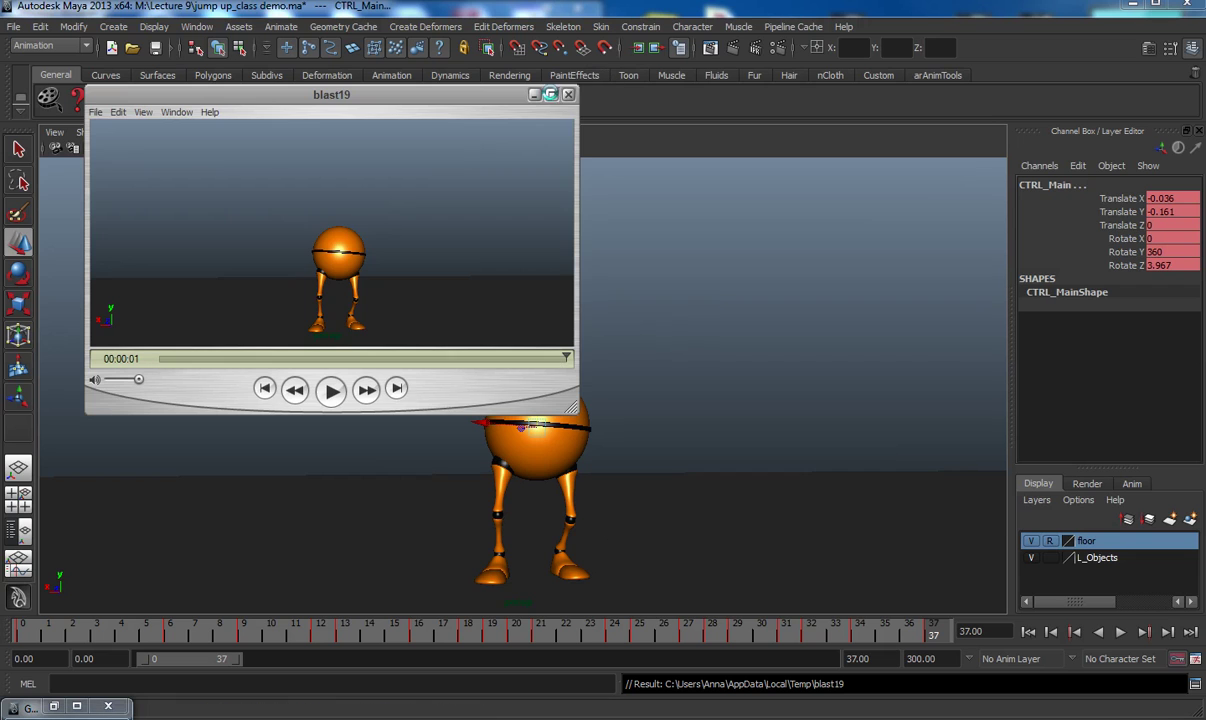
left_click(568, 95)
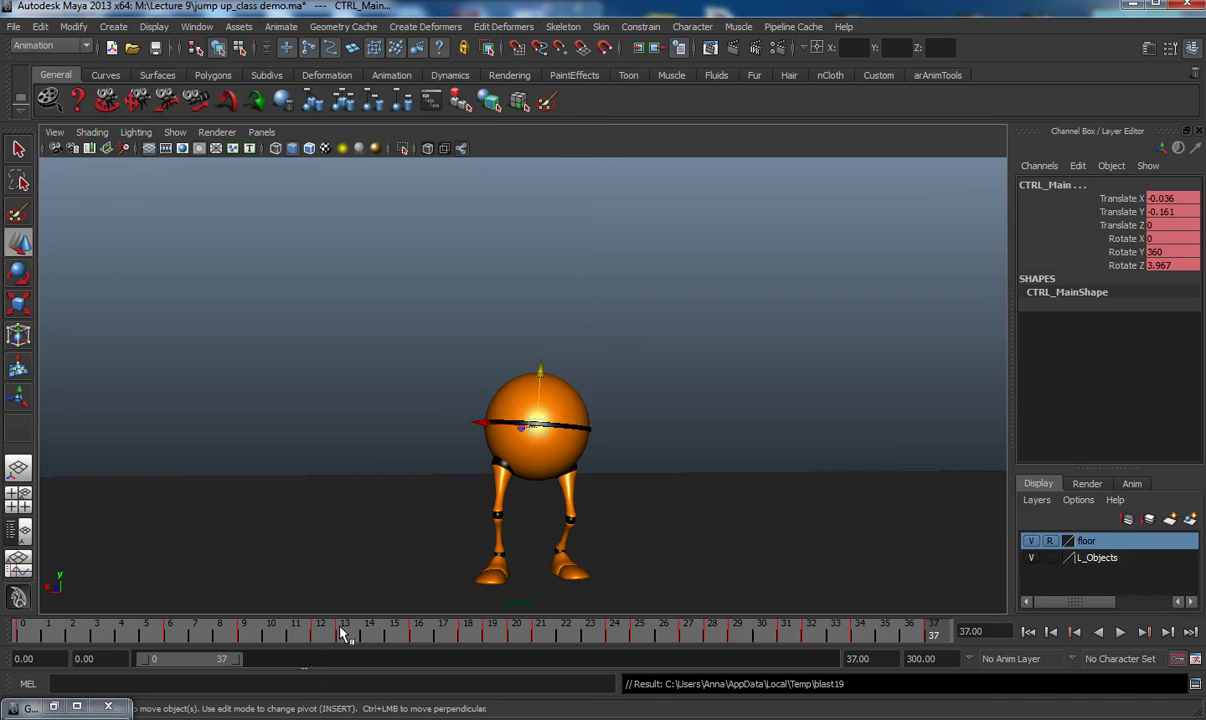
- Go to frame 24, show all object types in the viewport, and select the CTRL_Main control
left_click_drag(347, 632, 628, 638)
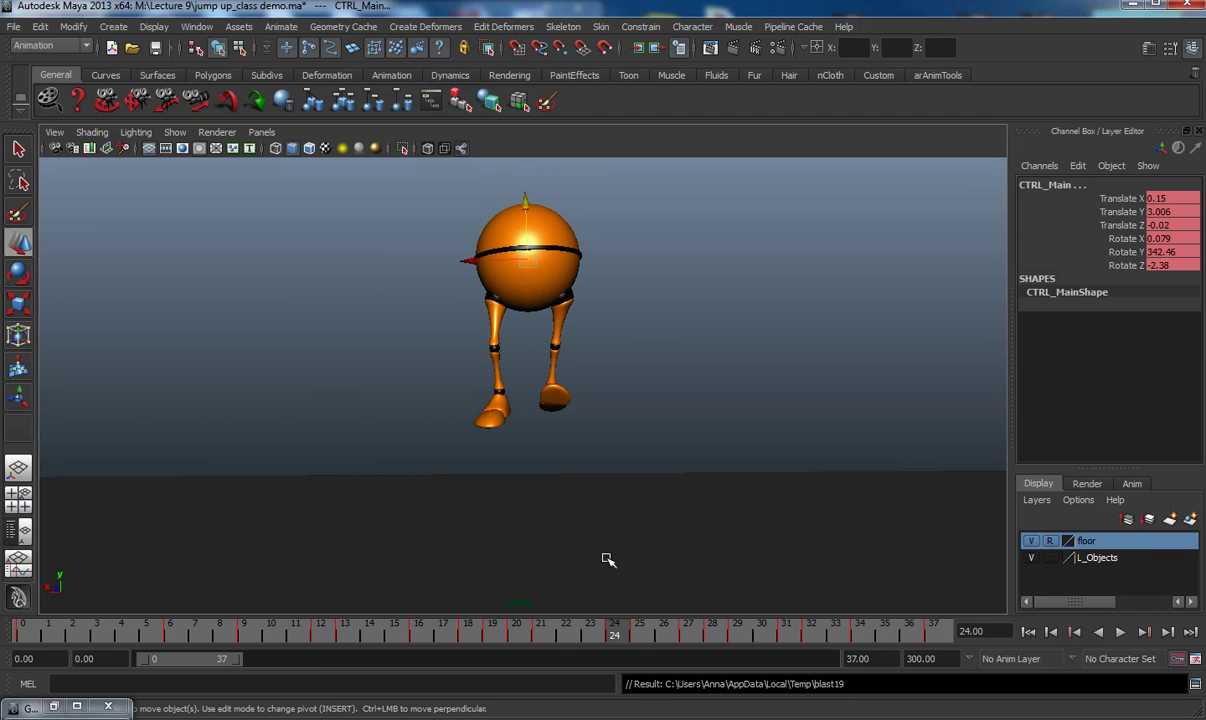
left_click(176, 134)
left_click(195, 174)
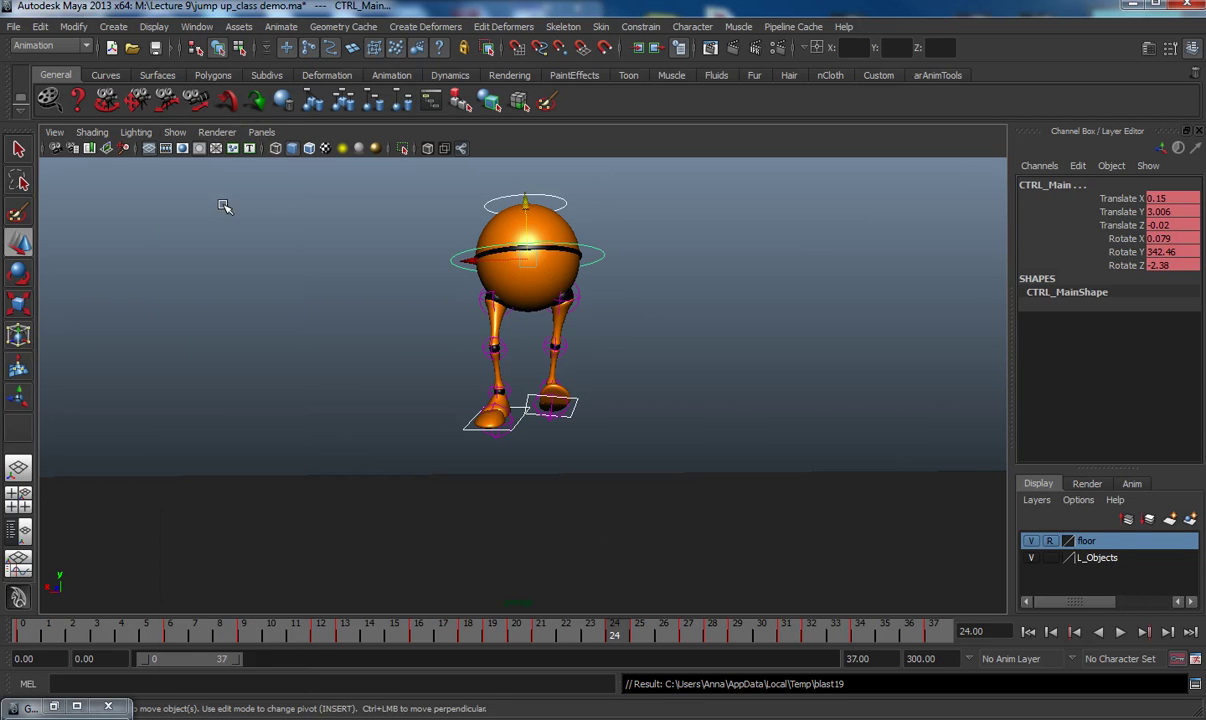
left_click(597, 265)
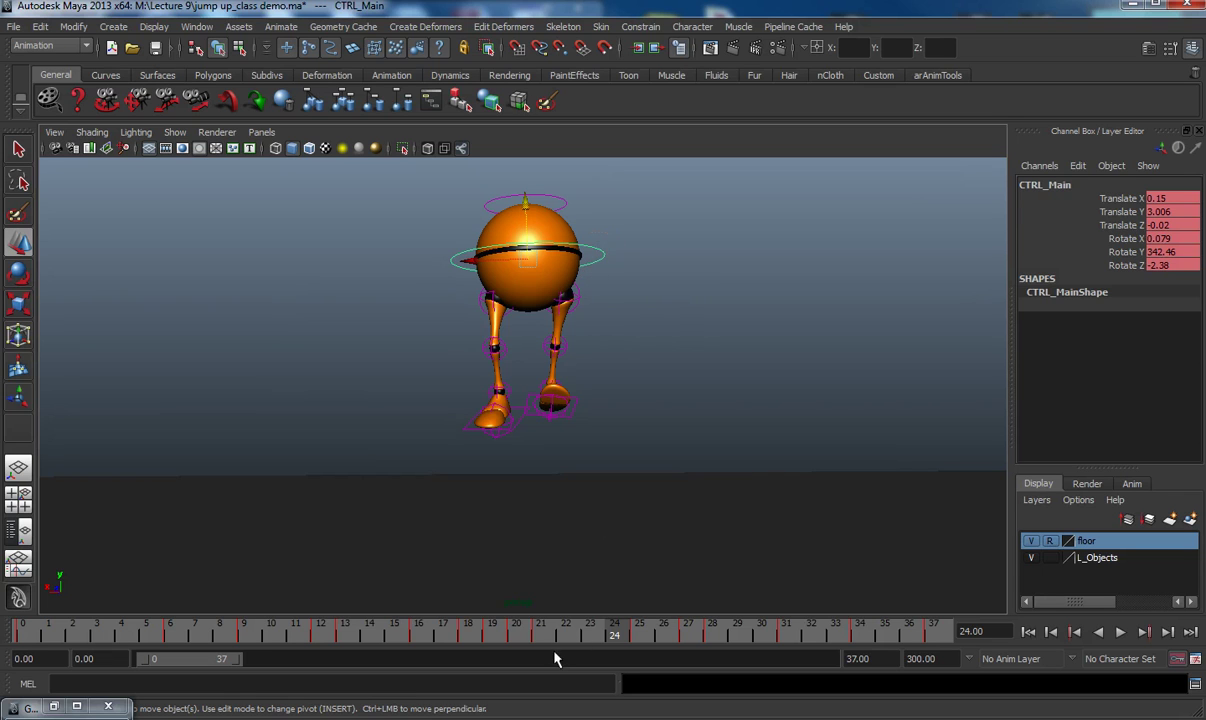
- Select CTRL_Main's frame 21 in the timeline and scrub the surrounding frames to examine the airborne spin
mouse_move(455, 631)
left_mouse_down()
mouse_move(625, 646)
mouse_move(536, 652)
mouse_move(568, 641)
mouse_move(714, 652)
mouse_move(541, 637)
left_mouse_up()
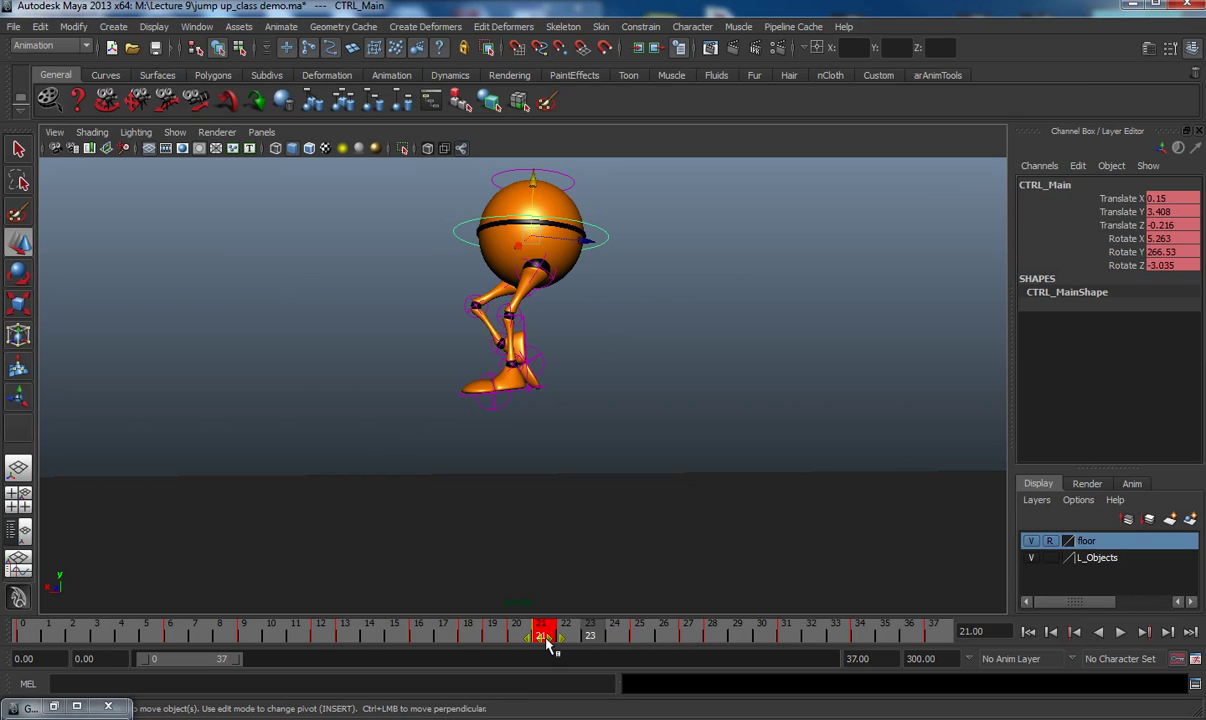
left_click_drag(560, 645, 544, 645)
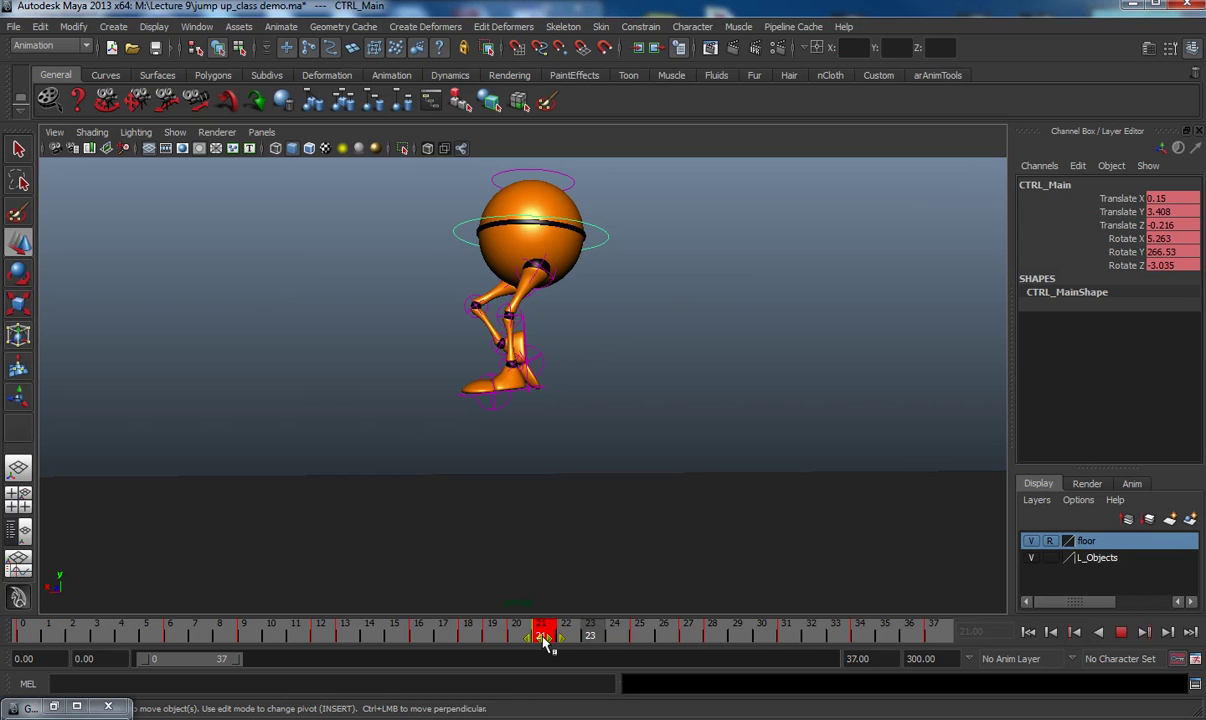
left_click(589, 636)
mouse_move(515, 641)
left_mouse_down()
mouse_move(447, 643)
mouse_move(648, 651)
mouse_move(566, 650)
left_mouse_up()
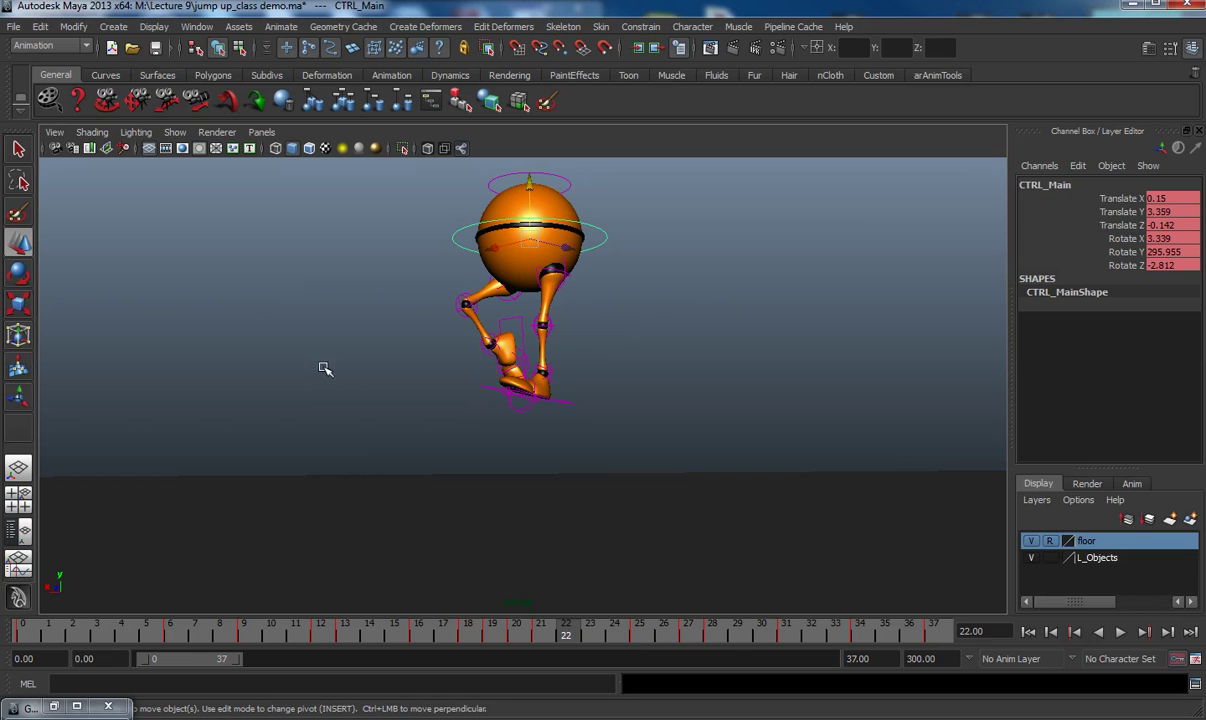
- Select all of the character's controls, shift their keys from frames 24 to 37 one frame earlier, and play back the animation
left_click_drag(735, 533, 388, 155)
left_click_drag(604, 633, 948, 633, "shift")
left_click_drag(771, 636, 742, 638)
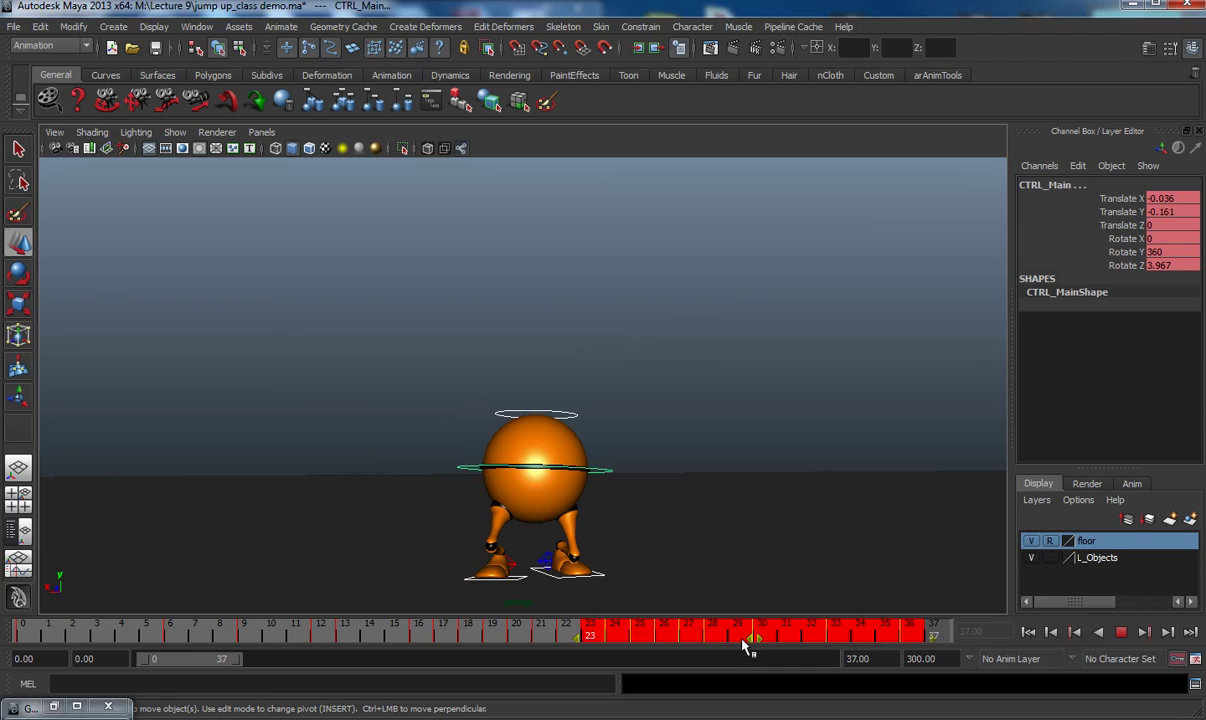
key("alt+v")
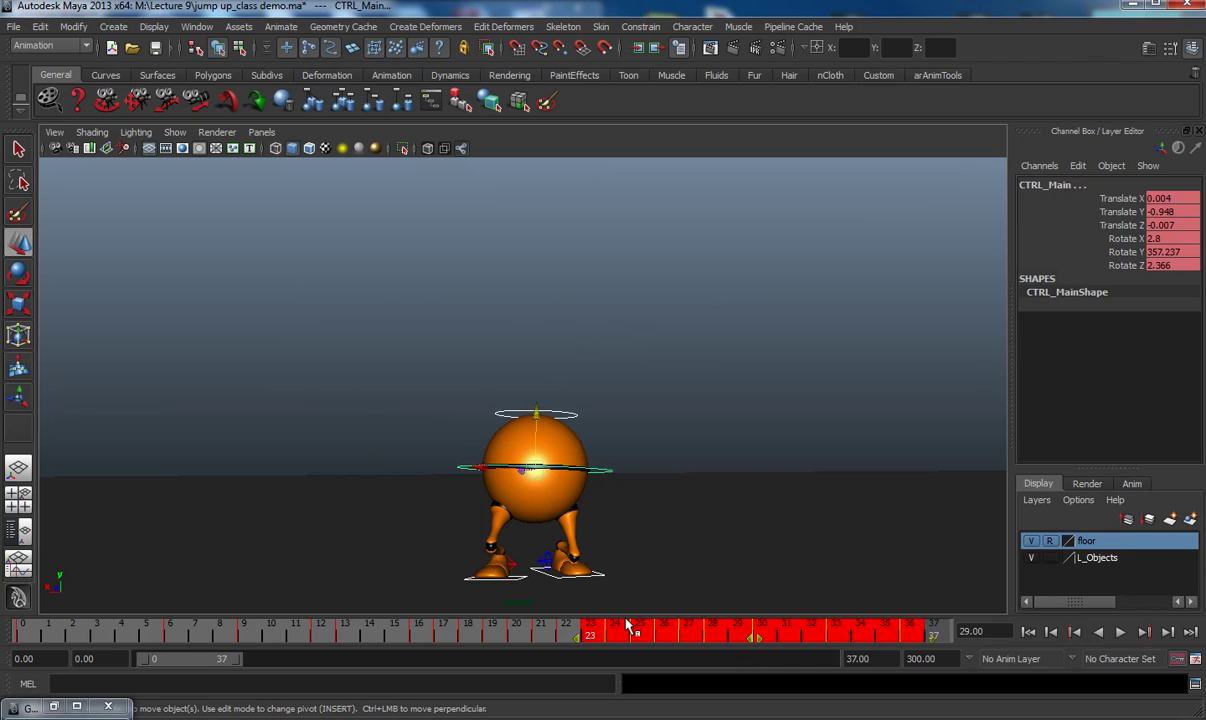
left_click(510, 633)
key("alt+v")
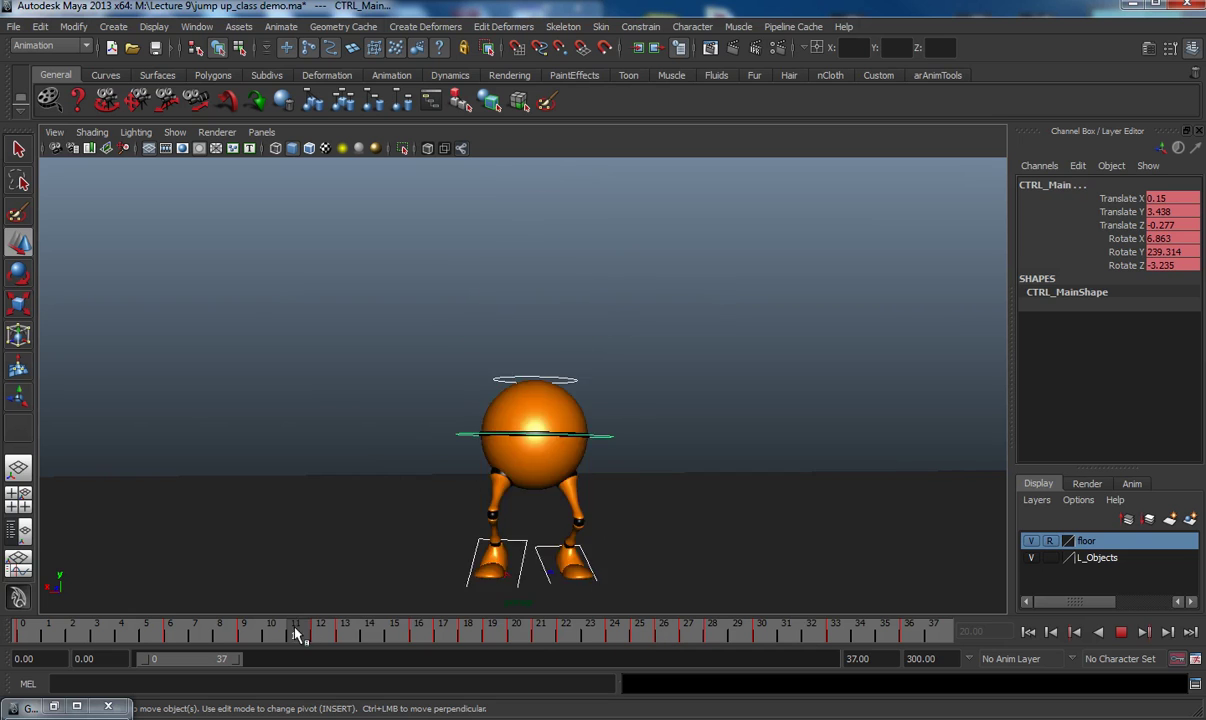
key("alt+v")
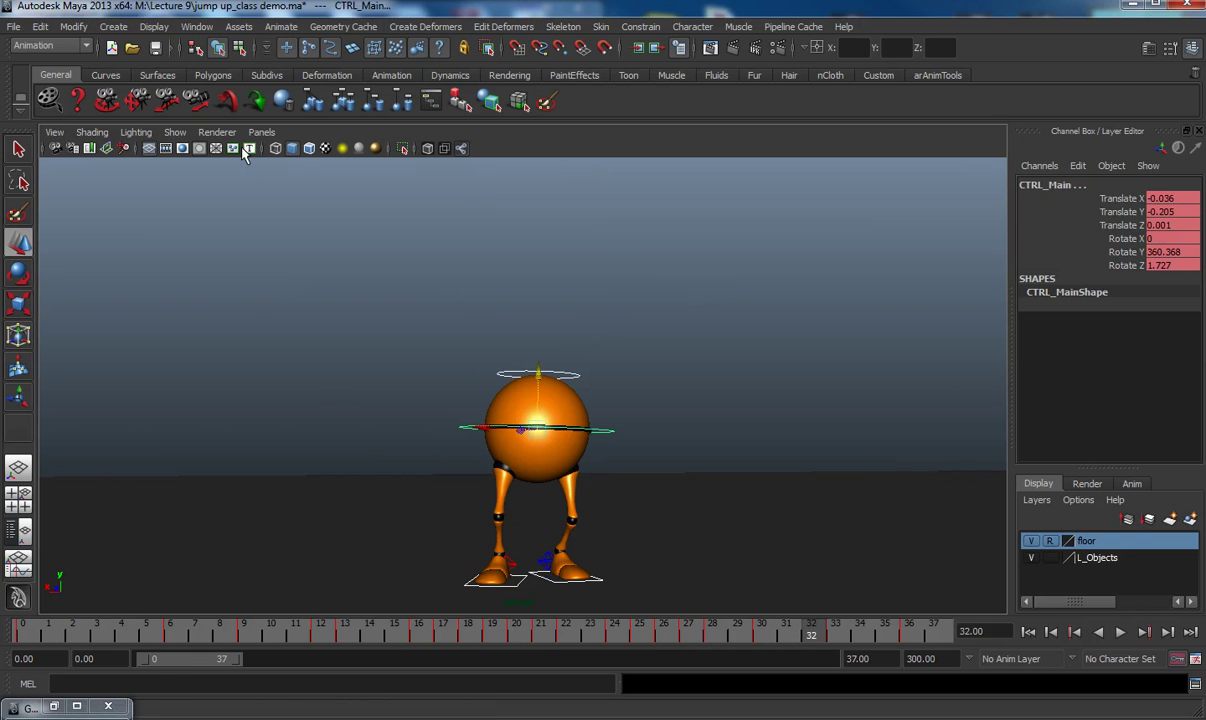
- Hide the NURBS curves again and playblast the retimed jump animation
left_click(176, 132)
left_click(212, 205)
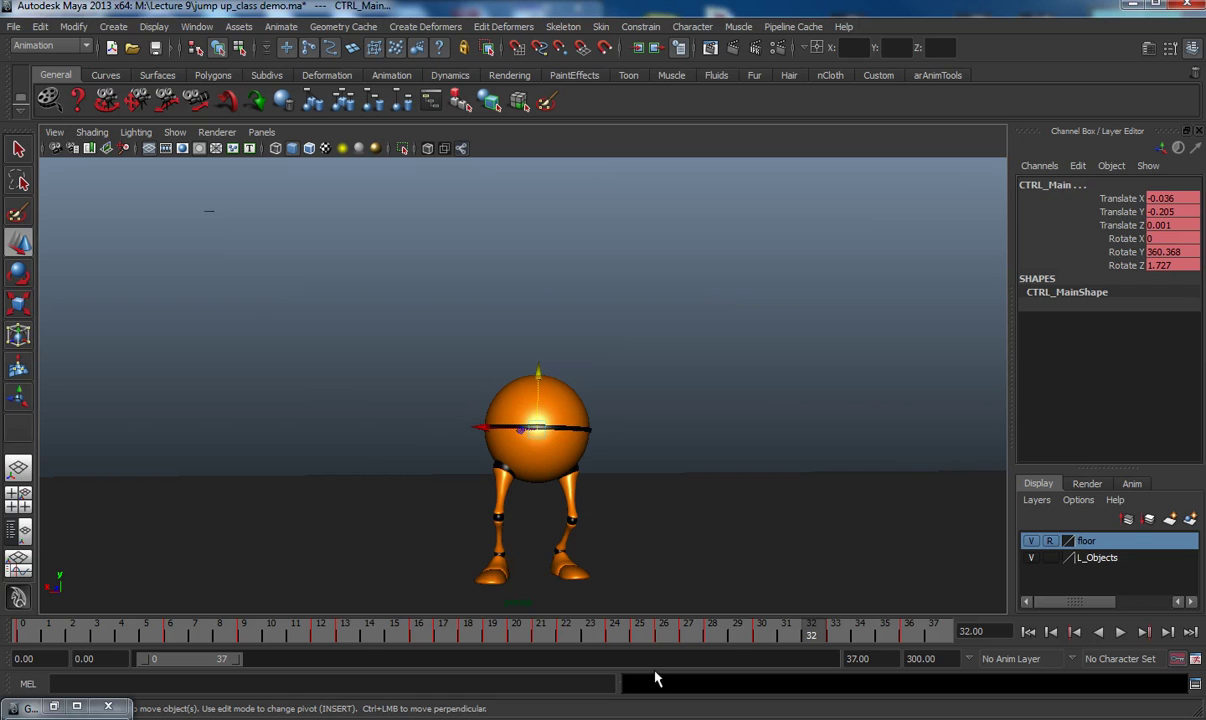
right_click(660, 641)
left_click(694, 628)
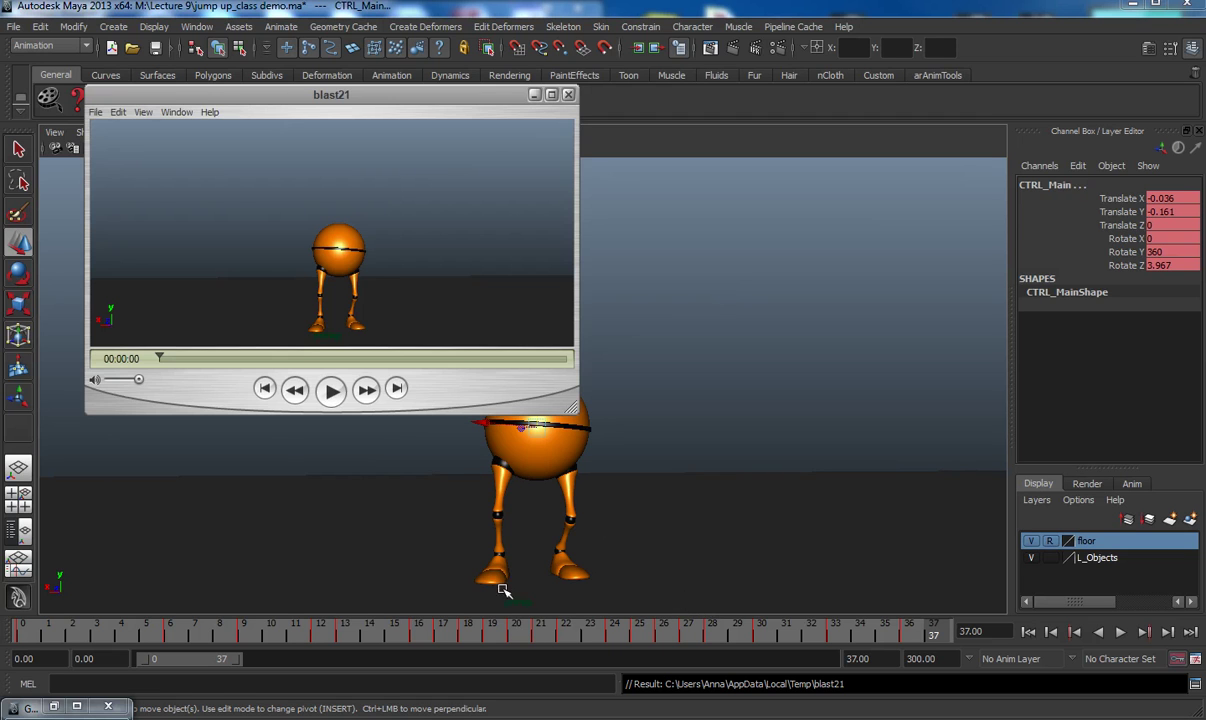
- Replay the retimed playblast several times to examine the flow of the spin and the landing
left_click(336, 393)
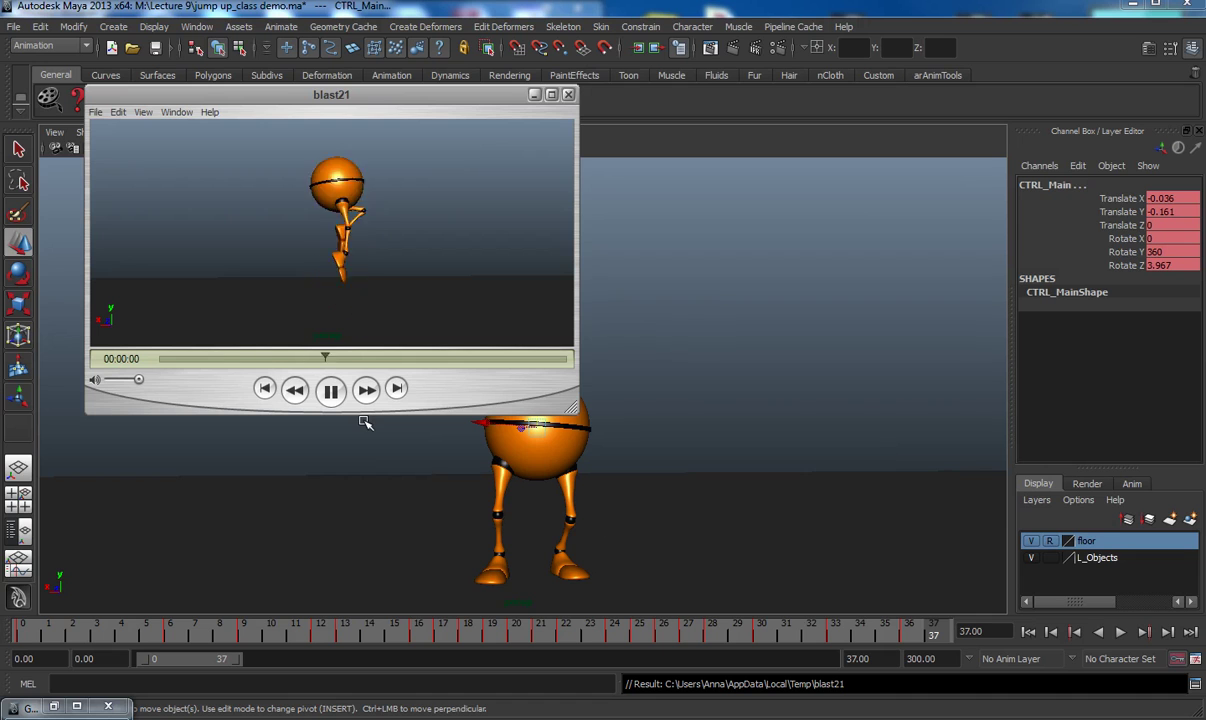
left_click(333, 392)
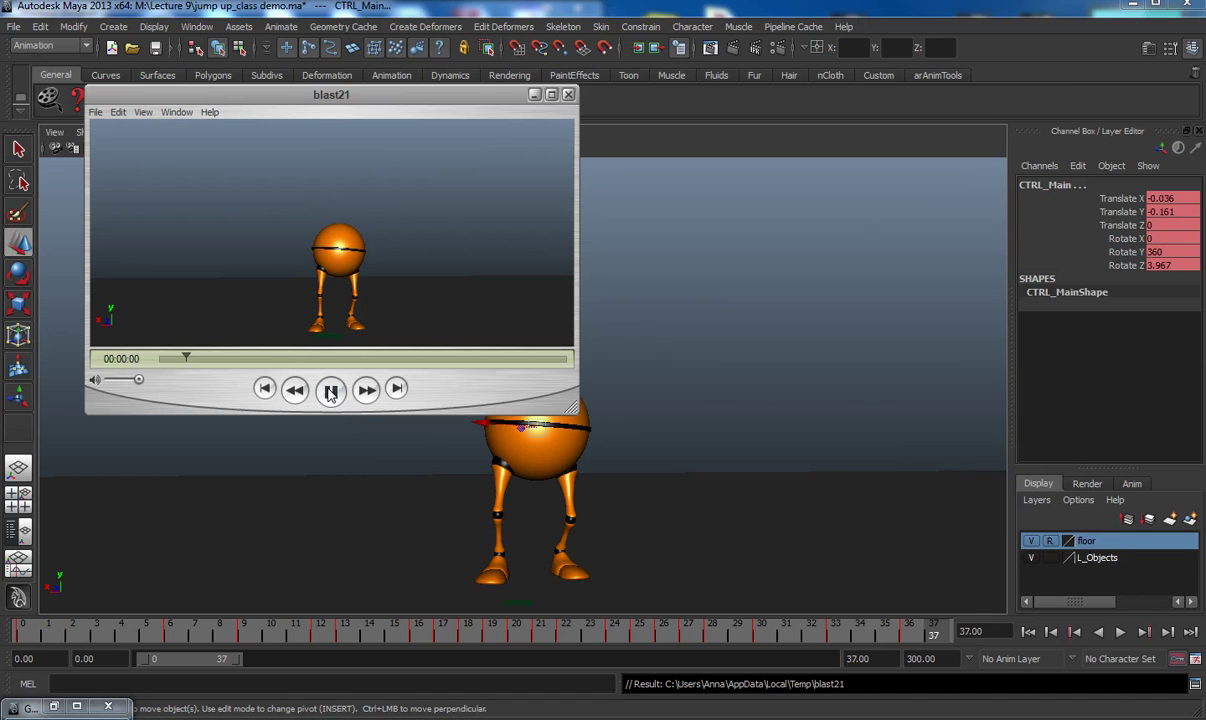
left_click(331, 392)
left_click(331, 392)
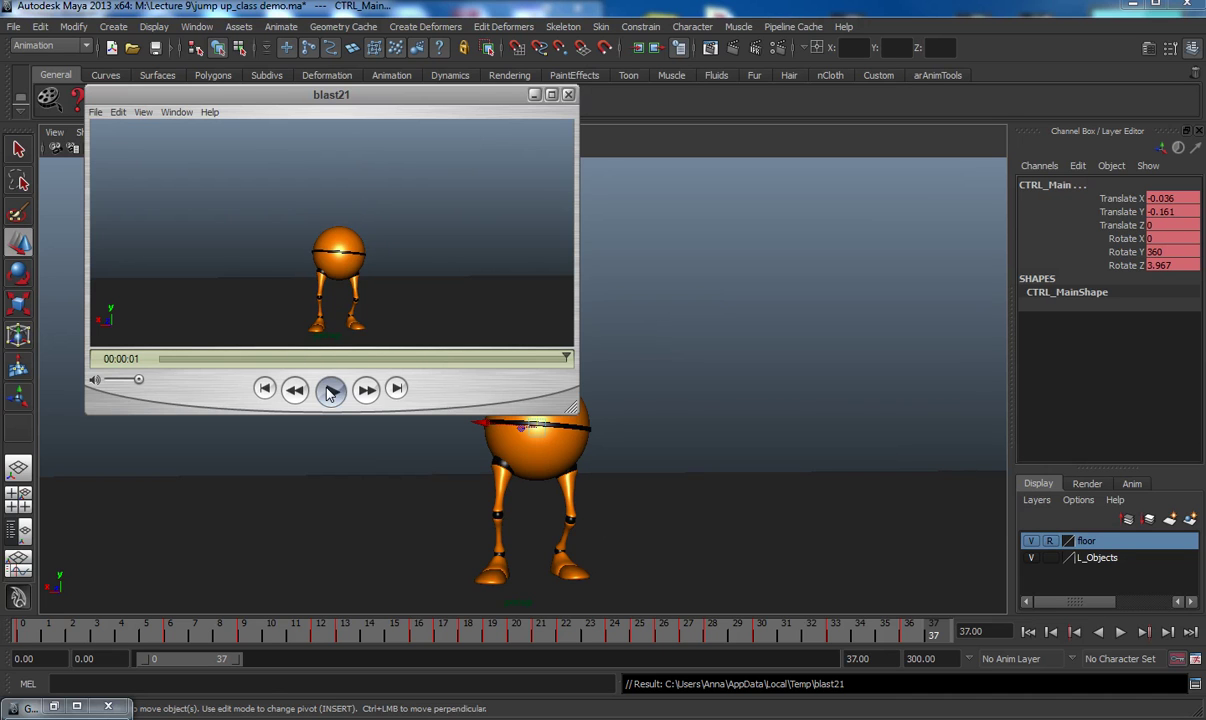
left_click(331, 392)
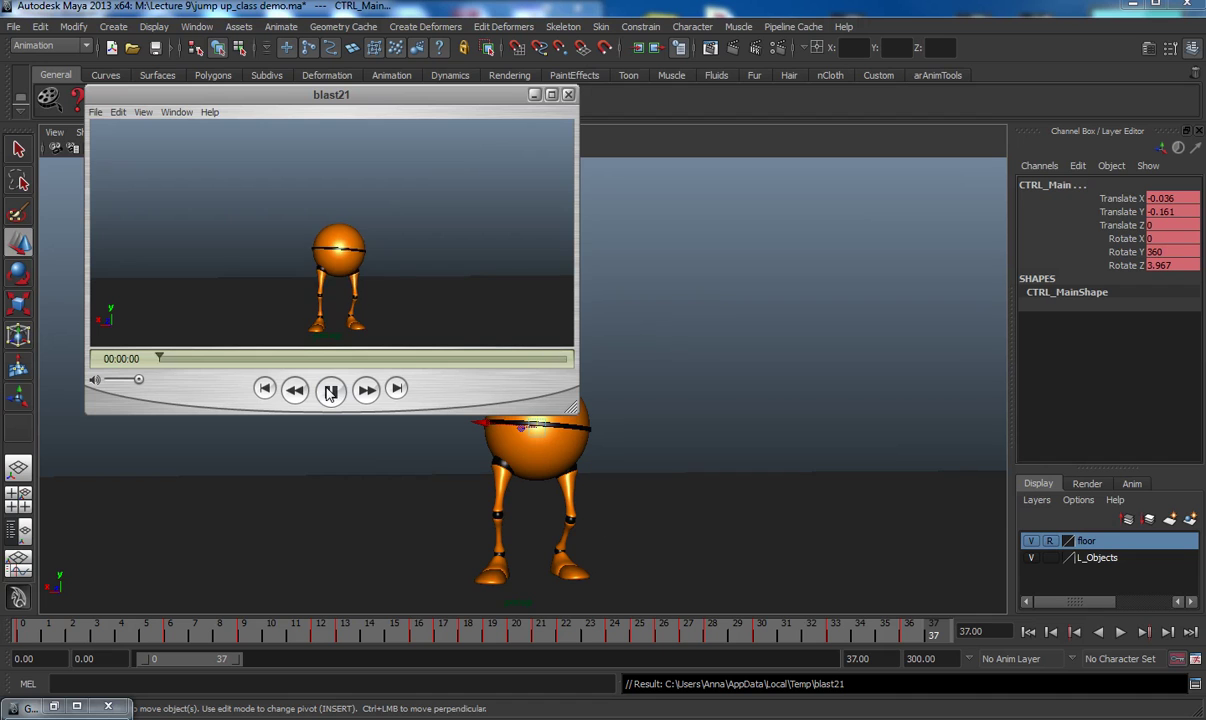
left_click(331, 392)
left_click(331, 392)
left_click(331, 392)
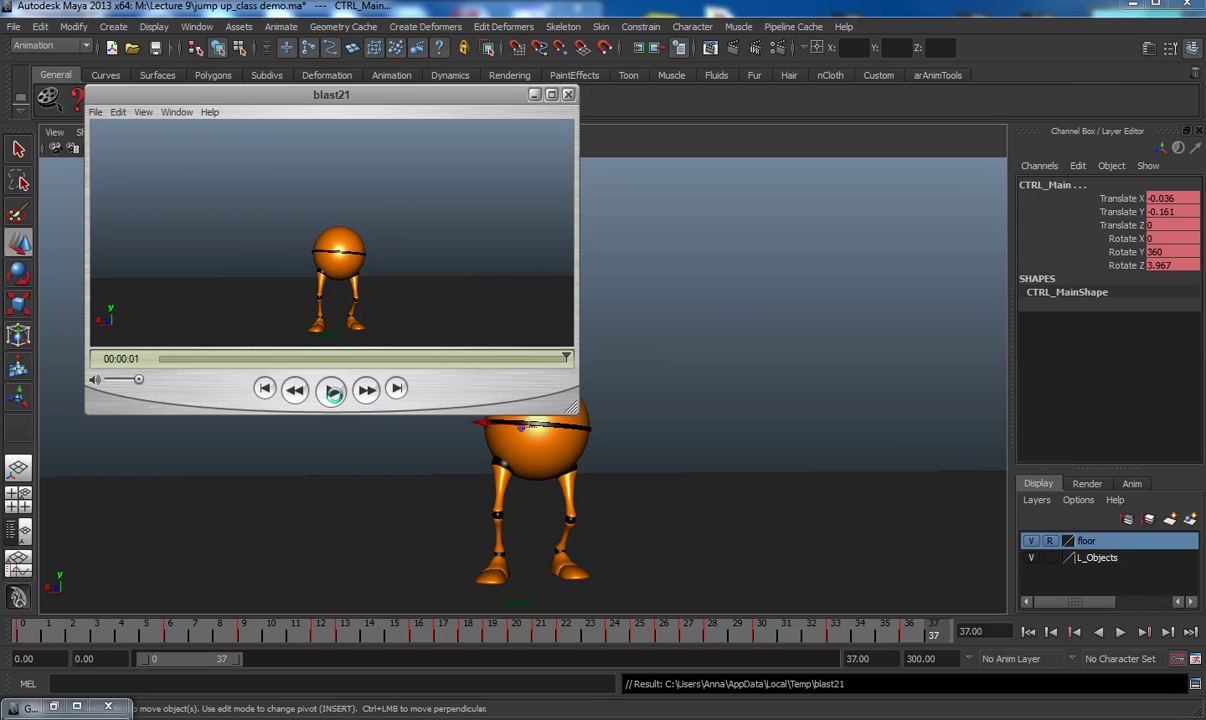
- Scrub the playblast to examine the airborne spin and descent, and close the playback window
left_click_drag(409, 359, 401, 402)
left_click_drag(336, 376, 411, 396)
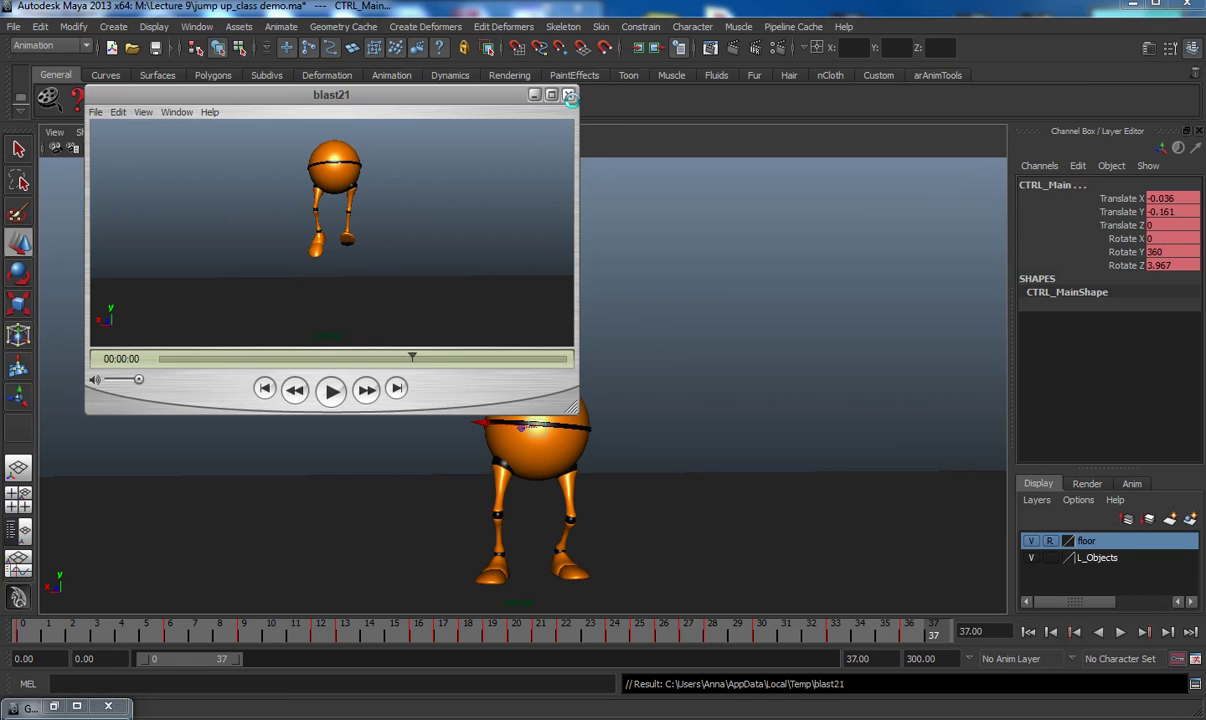
left_click(569, 94)
- Scrub the scene to frame 21, show the NURBS curves again, and clear the selection
left_click_drag(325, 638, 548, 659)
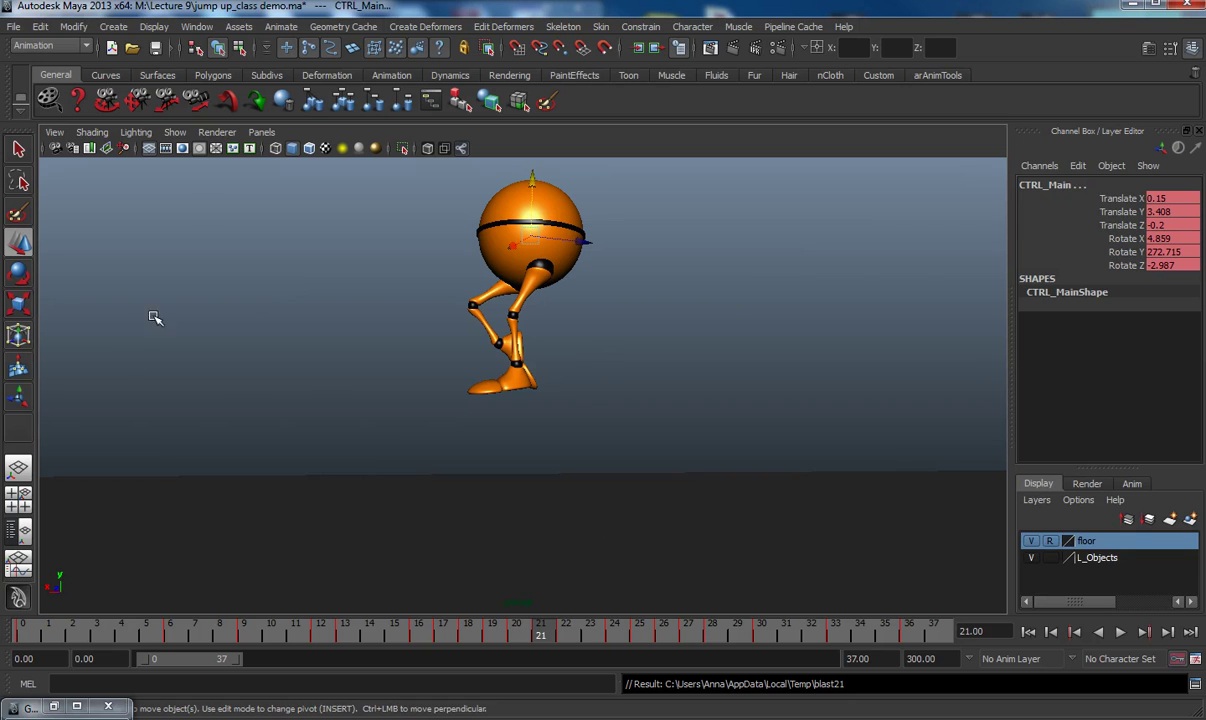
left_click(175, 132)
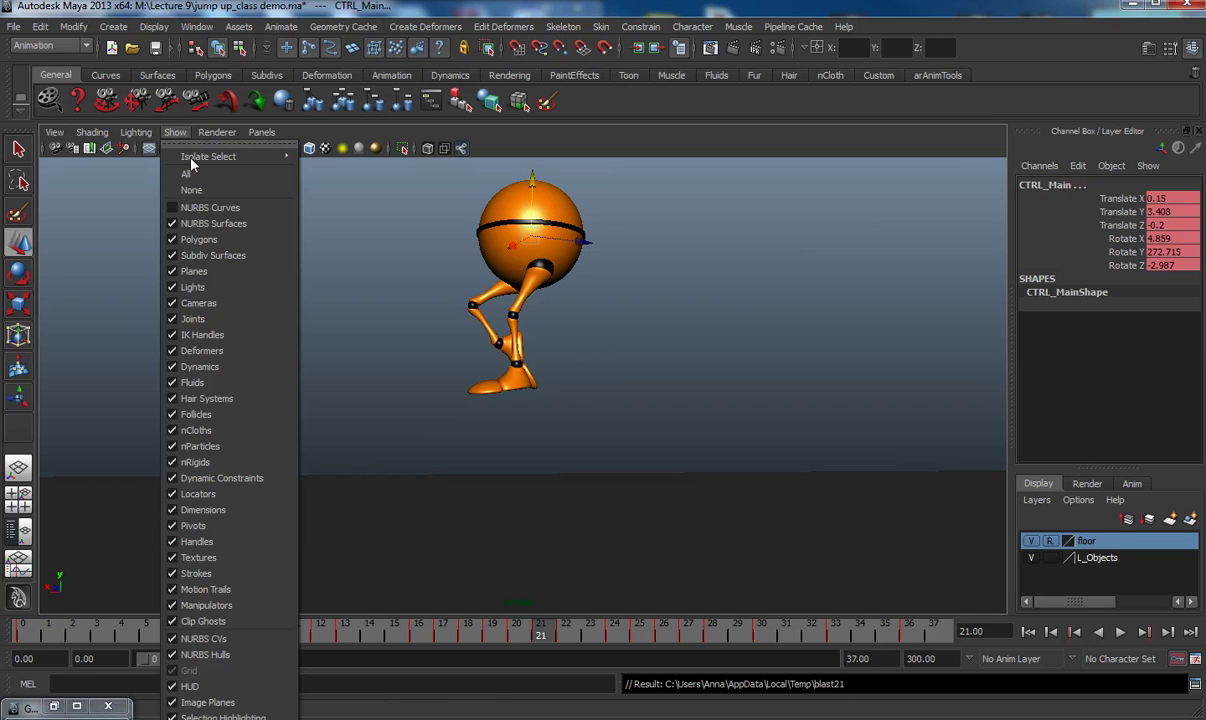
left_click(212, 206)
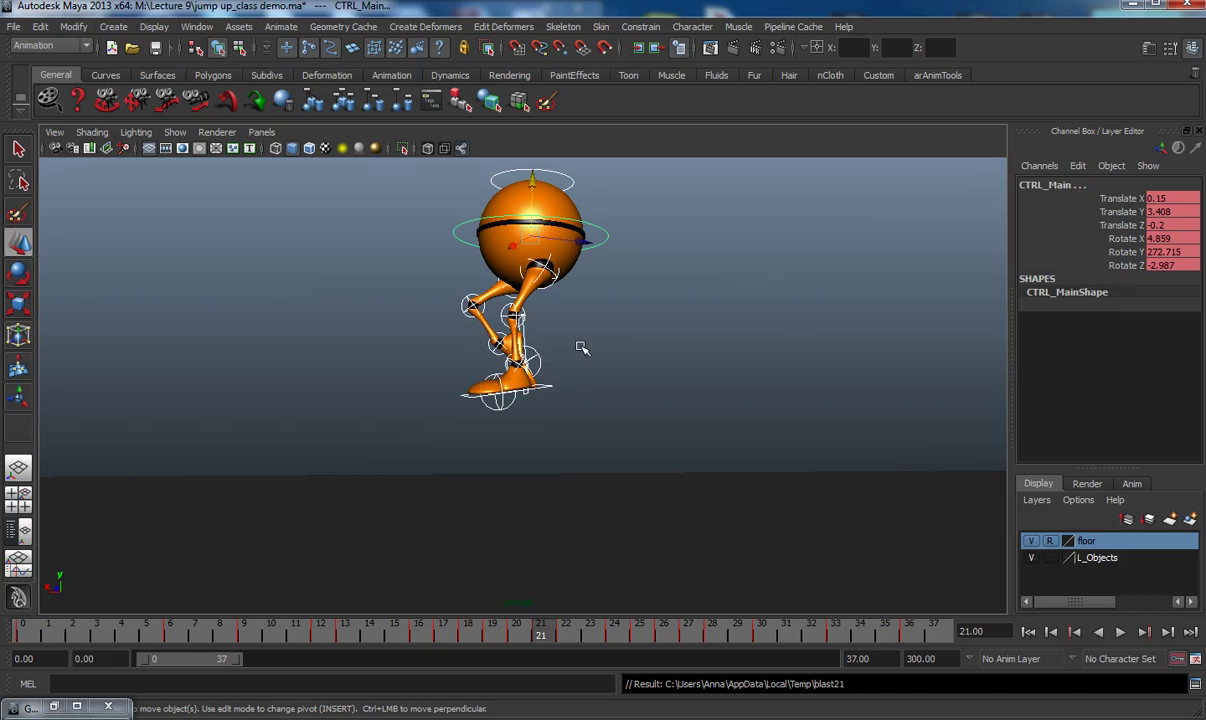
left_click(550, 362)
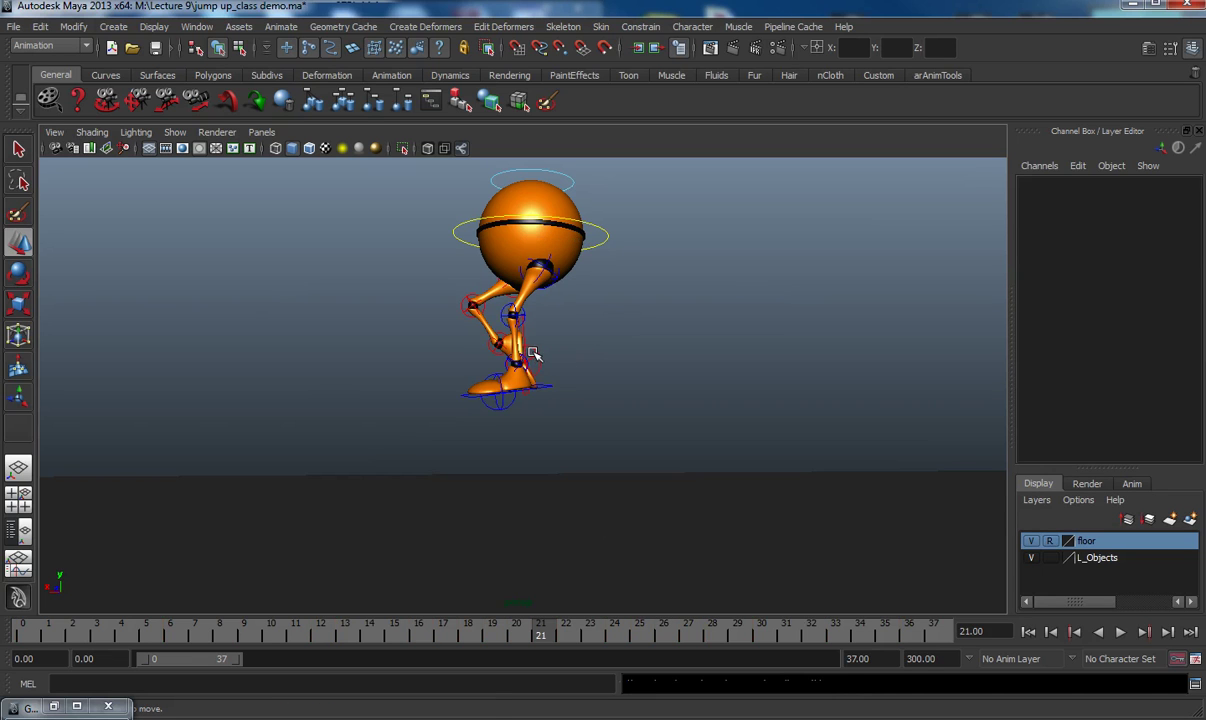
- Rotate the left ankle FK control at frame 21 to about X -15.185, Y 0.522, Z 9.55
key("alt+period")
key("alt+comma")
key("alt+period")
key("alt+comma")
key("alt+period")
key("alt+comma")
left_click(524, 366)
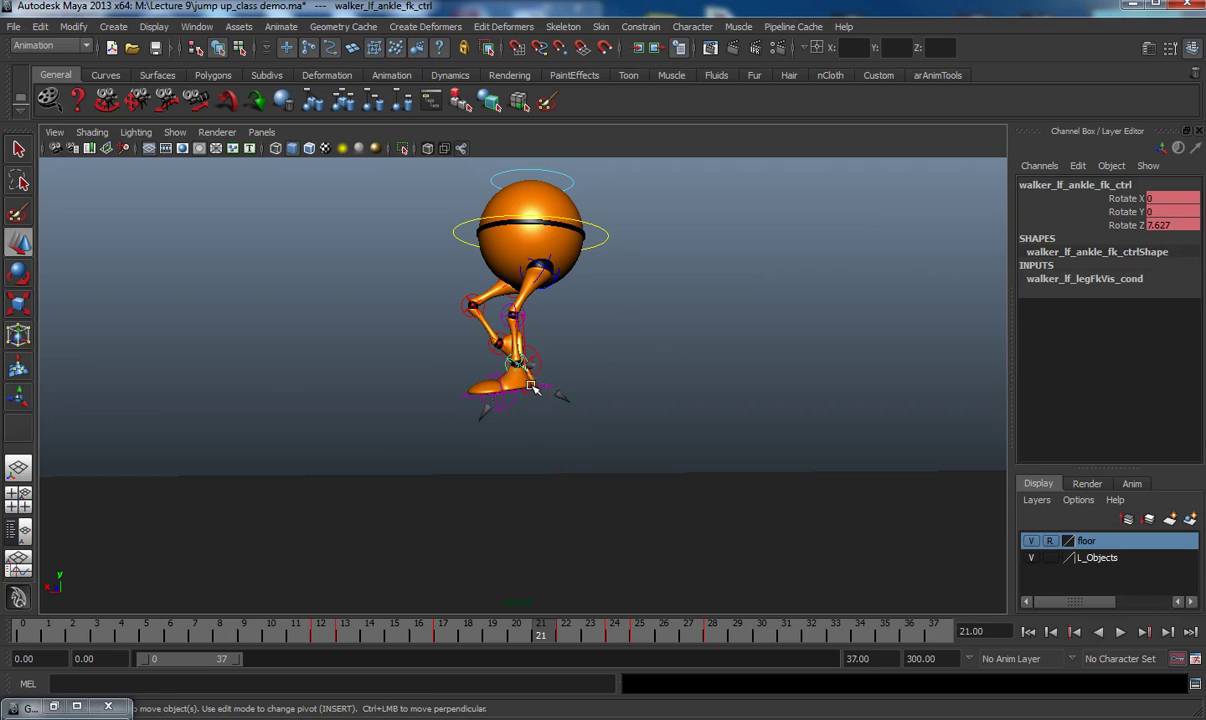
key("e")
left_click_drag(540, 370, 558, 387)
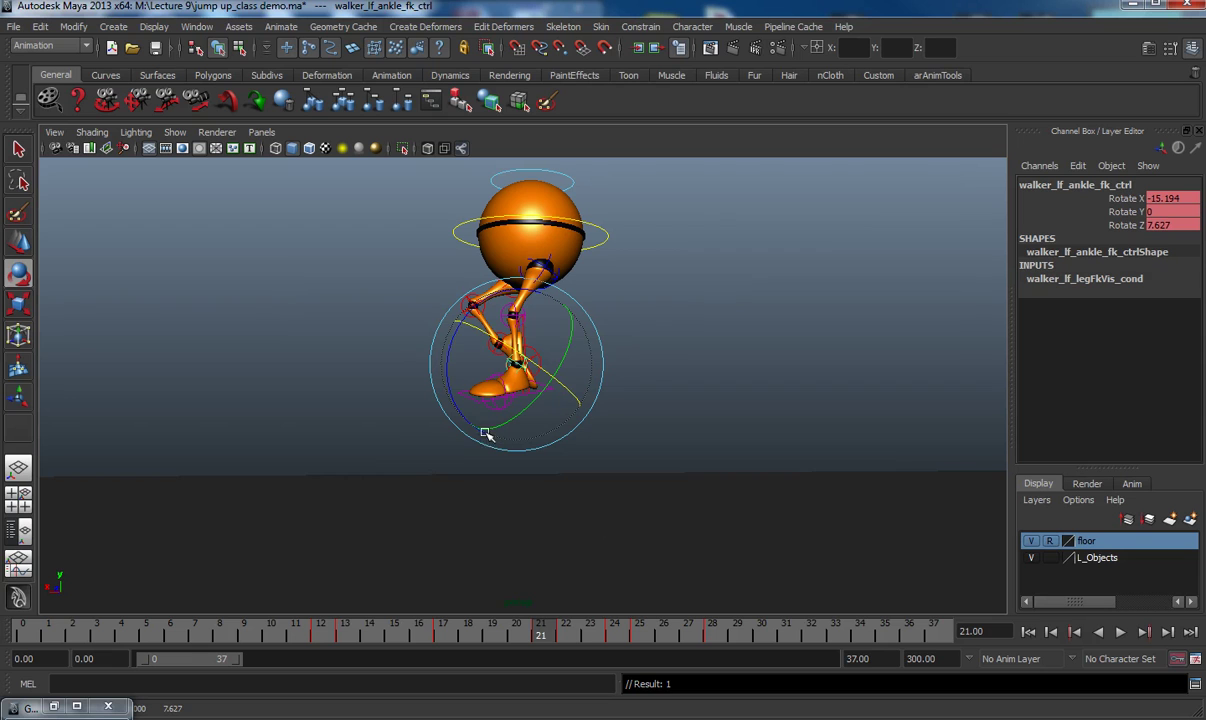
left_click_drag(458, 408, 468, 408)
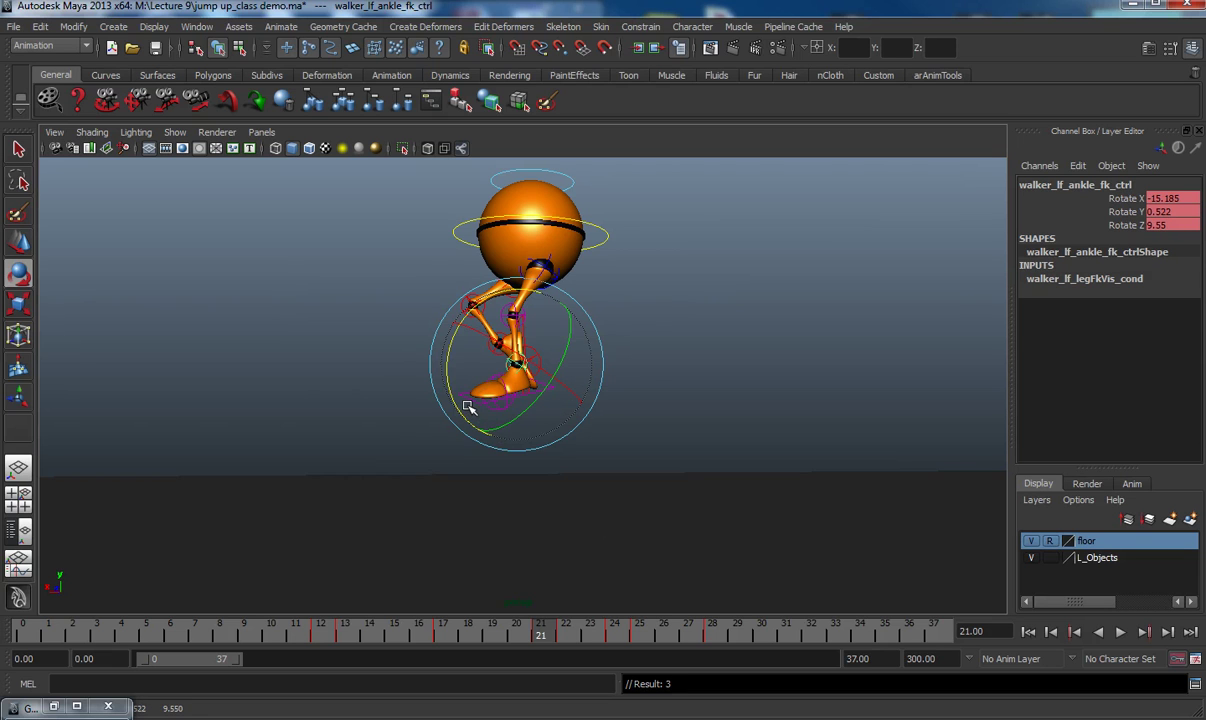
- Step back and forth through the frames around 21 and 22 to check the left foot's motion
key("alt+comma")
key("alt+period")
key("alt+period")
key("alt+comma")
key("alt+comma")
key("alt+period")
key("alt+period")
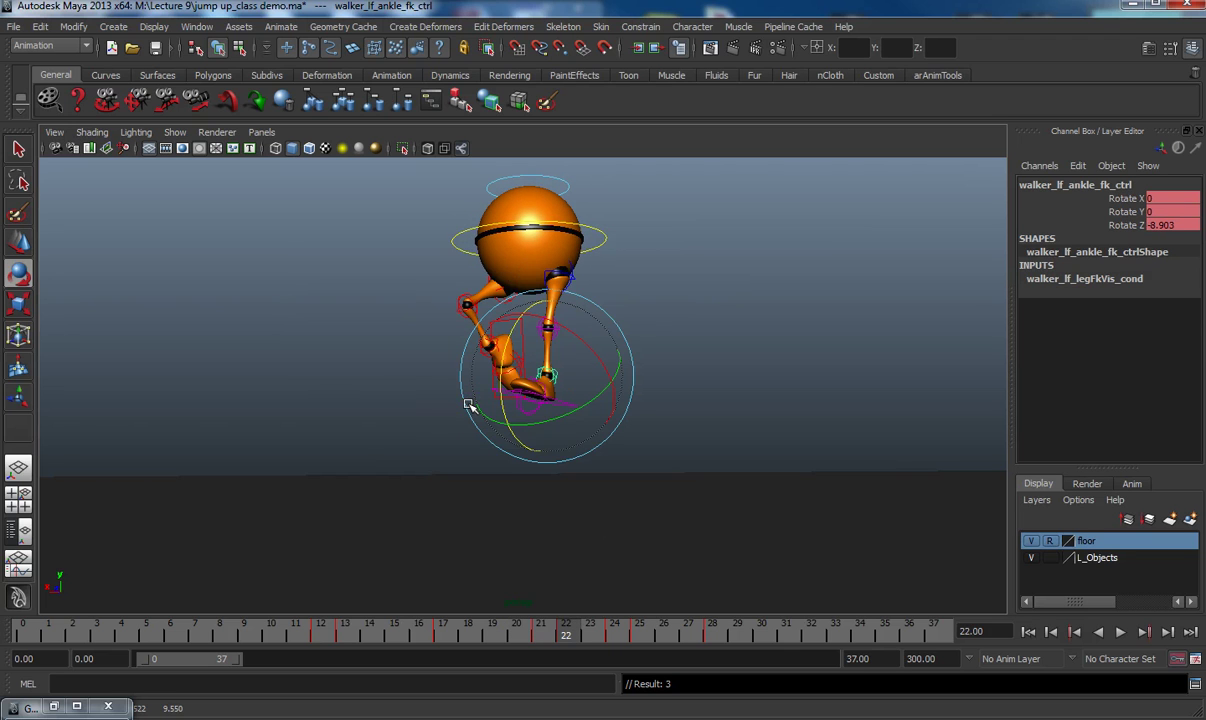
key("alt+comma")
key("alt+period")
key("alt+period")
key("alt+period")
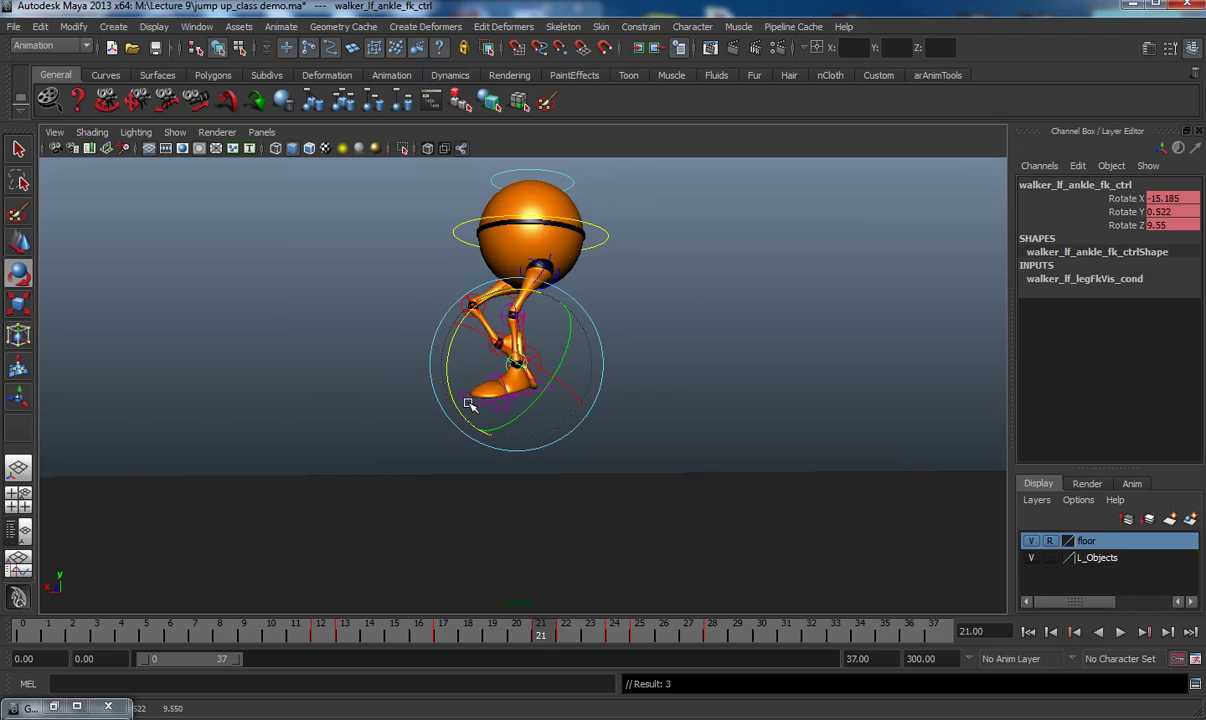
key("alt+comma")
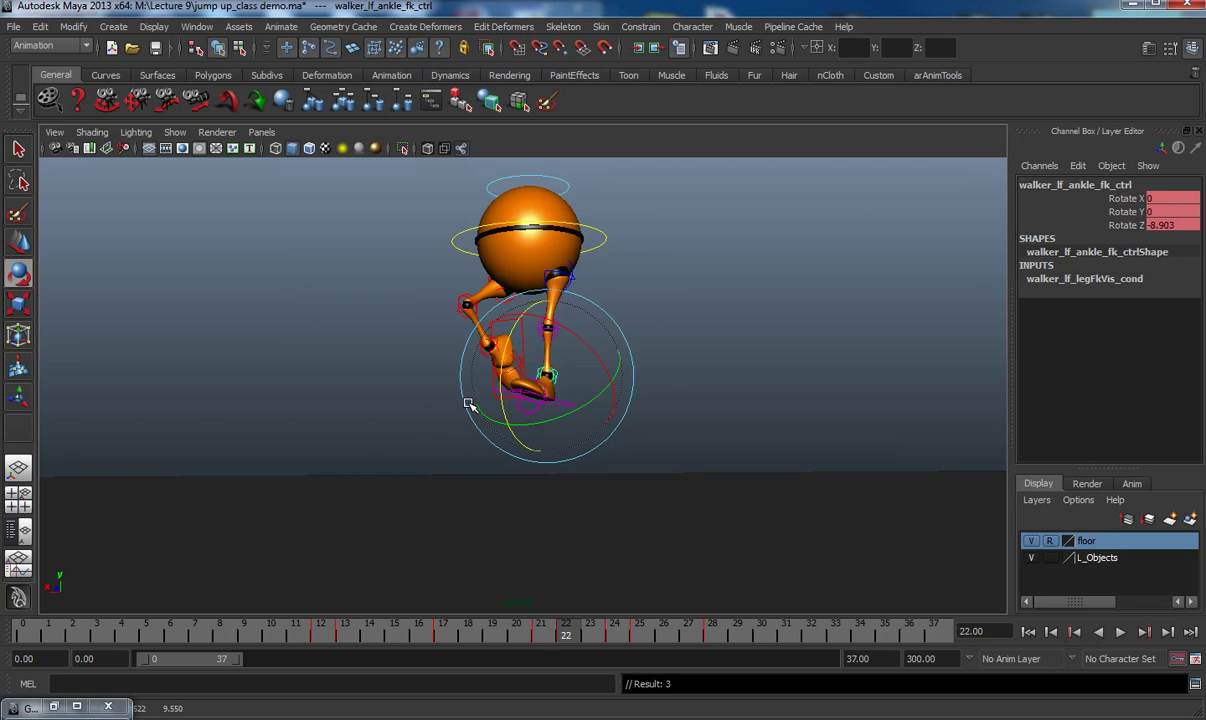
key("alt+period")
- Rotate the right ankle FK control at frame 22 to about 43.979 in Z and set a key
left_click(662, 365)
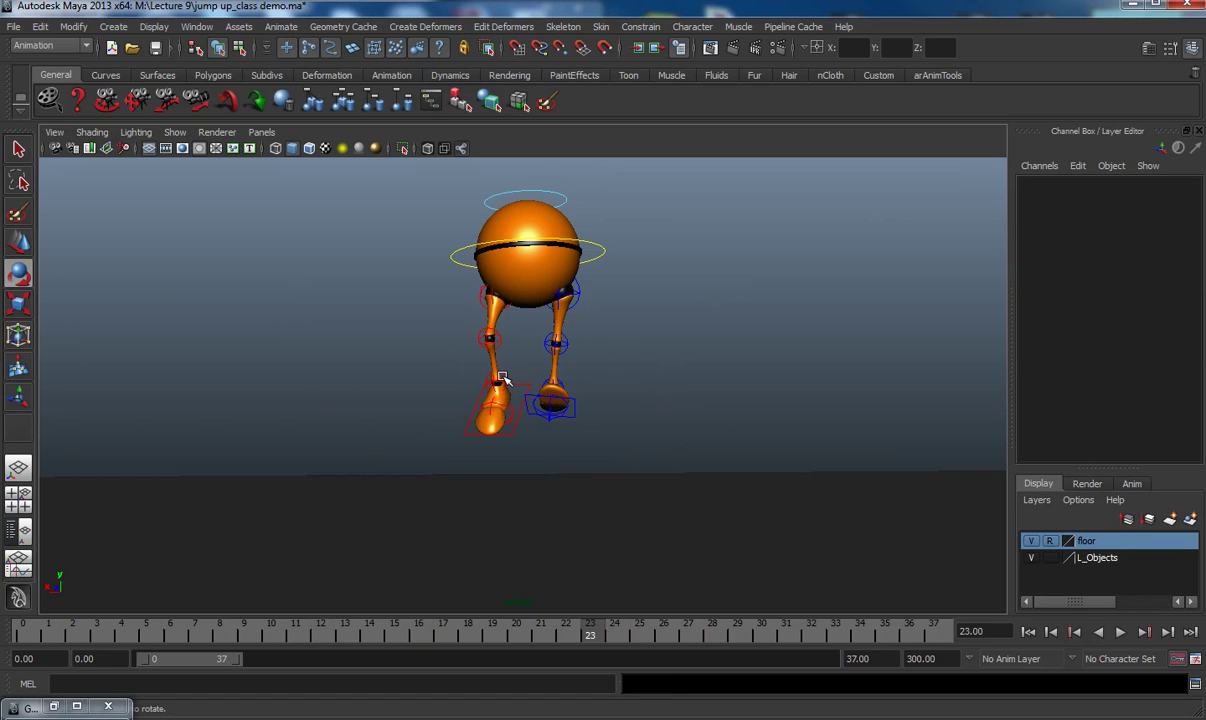
key("alt+comma")
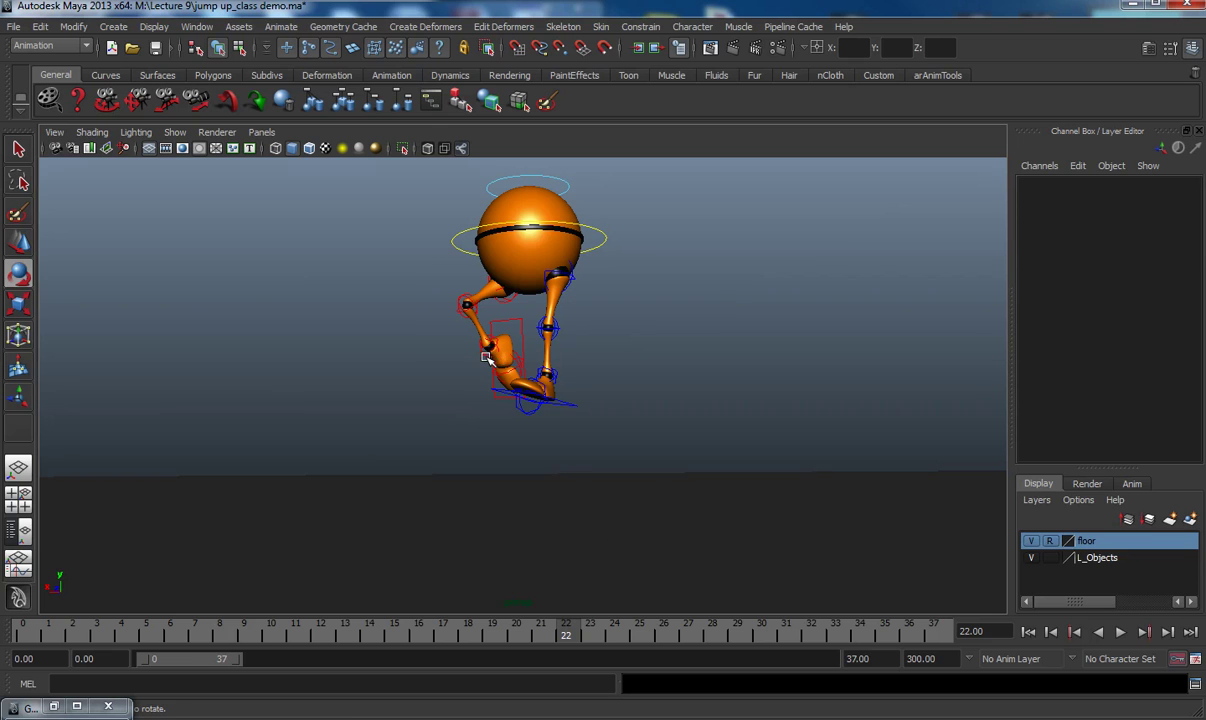
left_click(487, 357)
left_click_drag(414, 372, 424, 365)
key("s")
key("alt+comma")
key("alt+period")
key("alt+period")
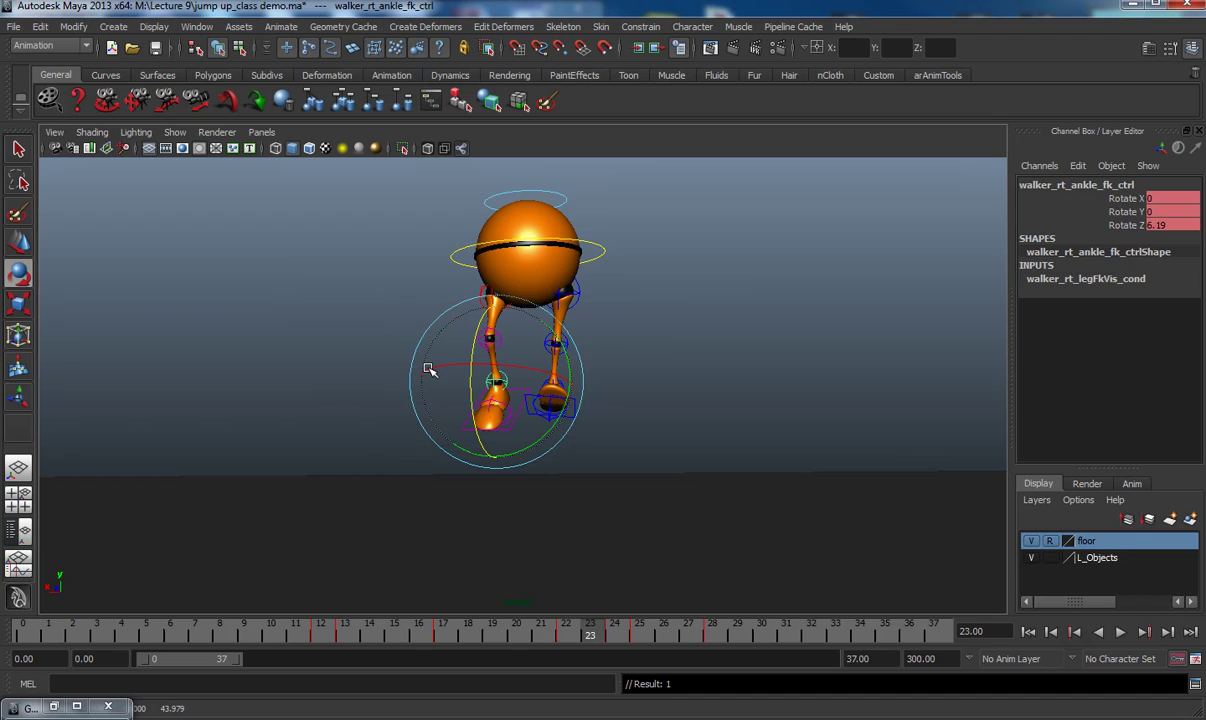
- Rotate the right ankle FK control at frame 23 to about -7.469 in Z and set a key
key("alt+comma")
key("alt+period")
left_click_drag(473, 400, 466, 385)
key("s")
- Step through the frames up to 24 to check the right foot's motion during the descent
key("alt+comma")
key("alt+period")
key("alt+period")
key("alt+comma")
key("alt+comma")
key("alt+comma")
key("alt+period")
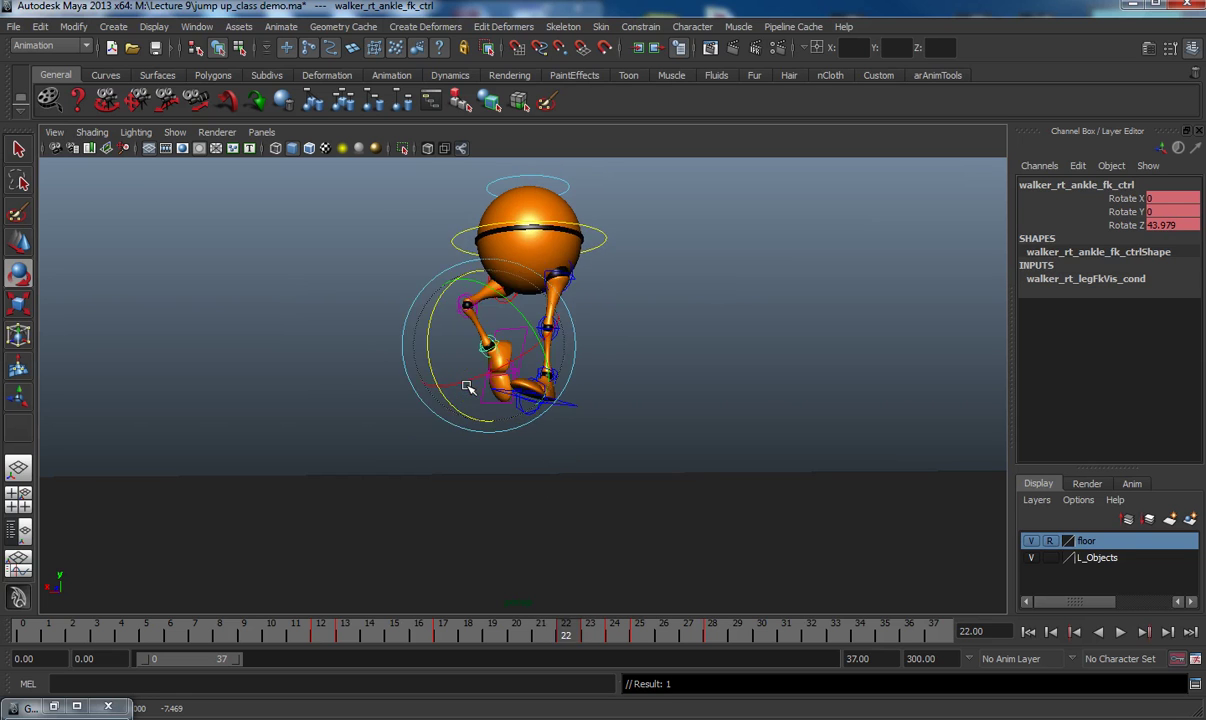
key("alt+period")
key("alt+period")
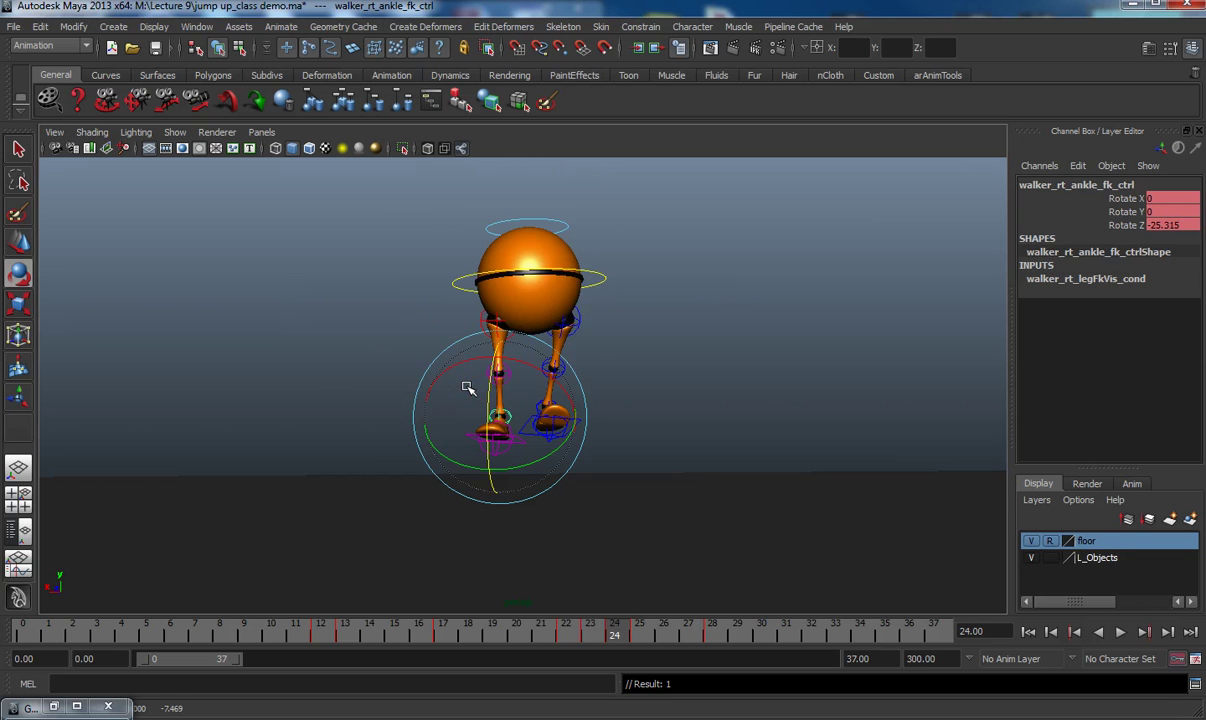
- Hide the NURBS curves and playblast the jump with the adjusted ankles
left_click(218, 133)
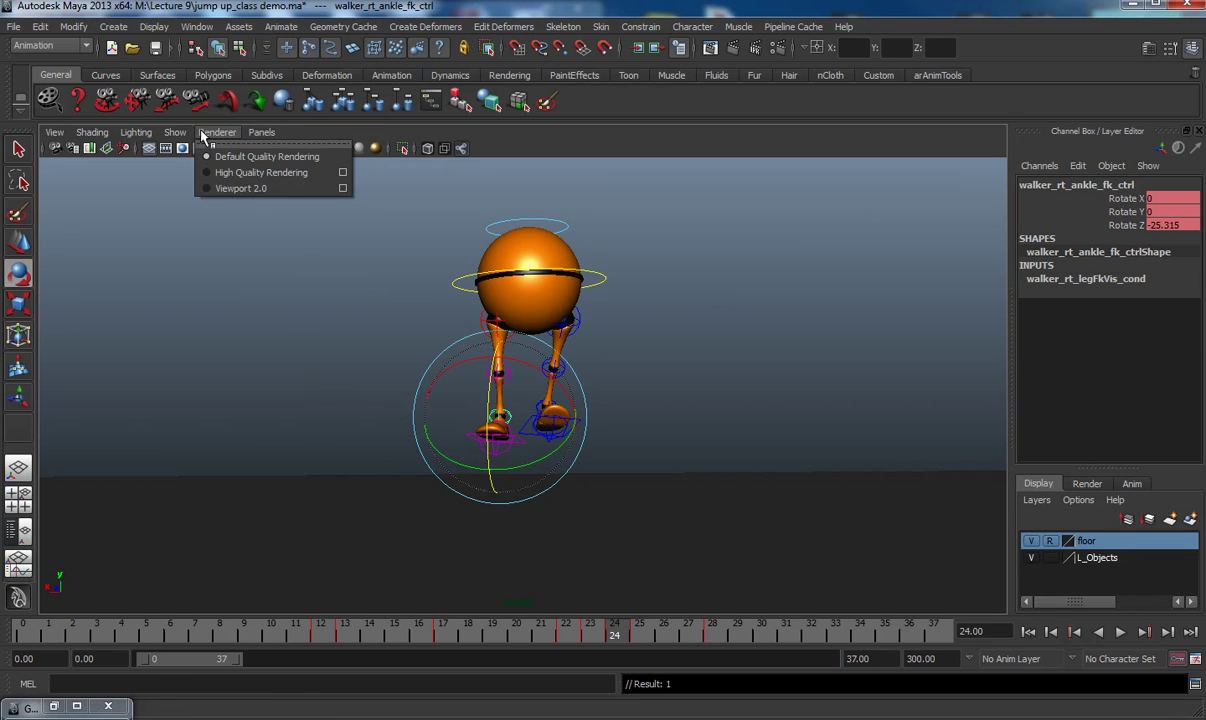
mouse_move(178, 133)
left_click(185, 212)
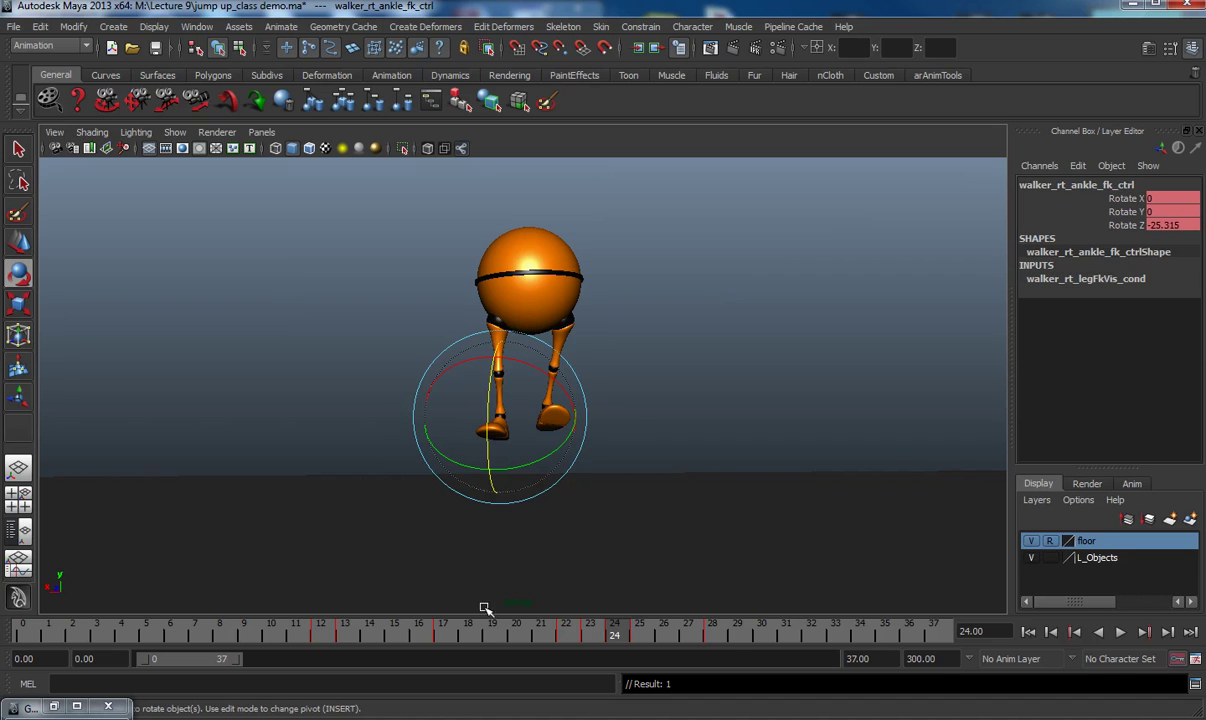
right_click(482, 626)
left_click(510, 619)
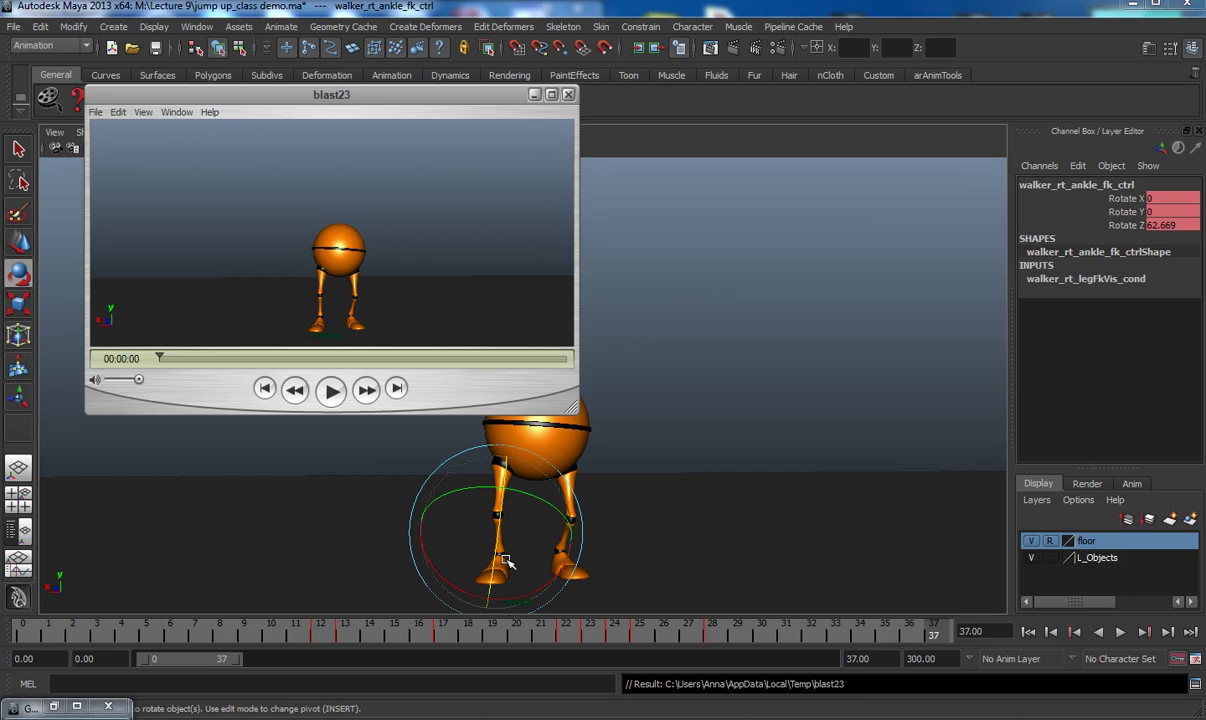
- Replay and scrub the new playblast to examine the feet during the spin, and close the playback window
left_click(333, 390)
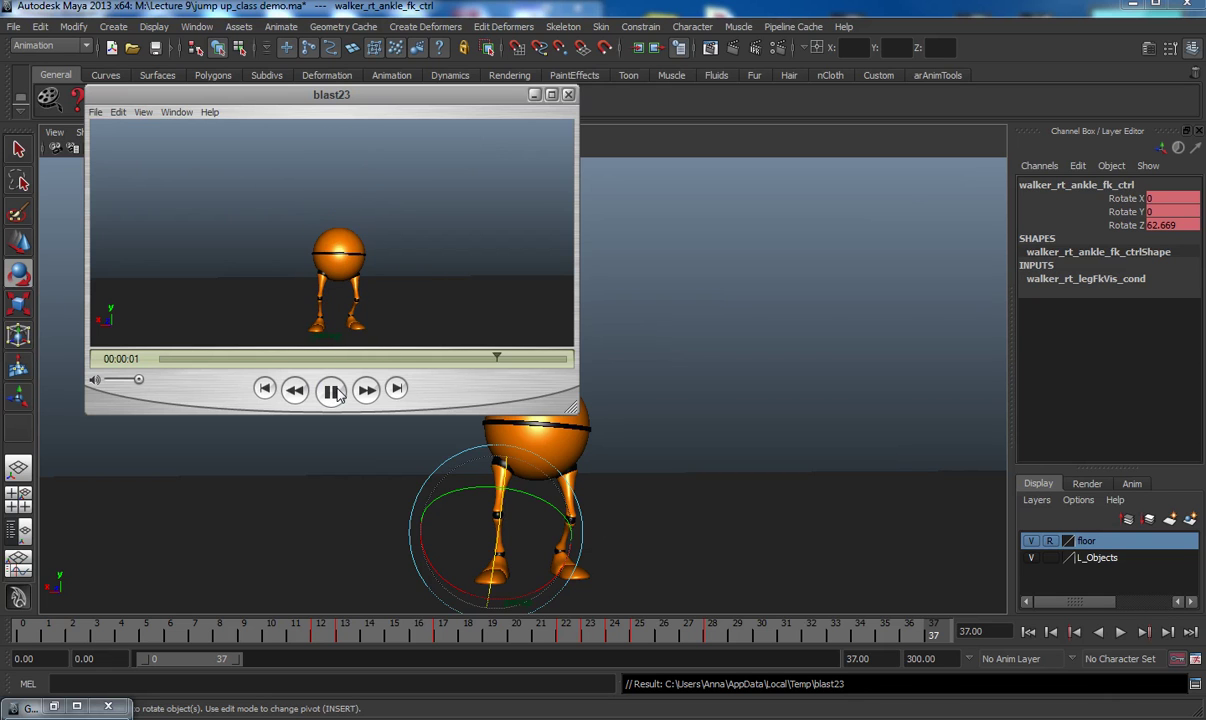
left_click(335, 391)
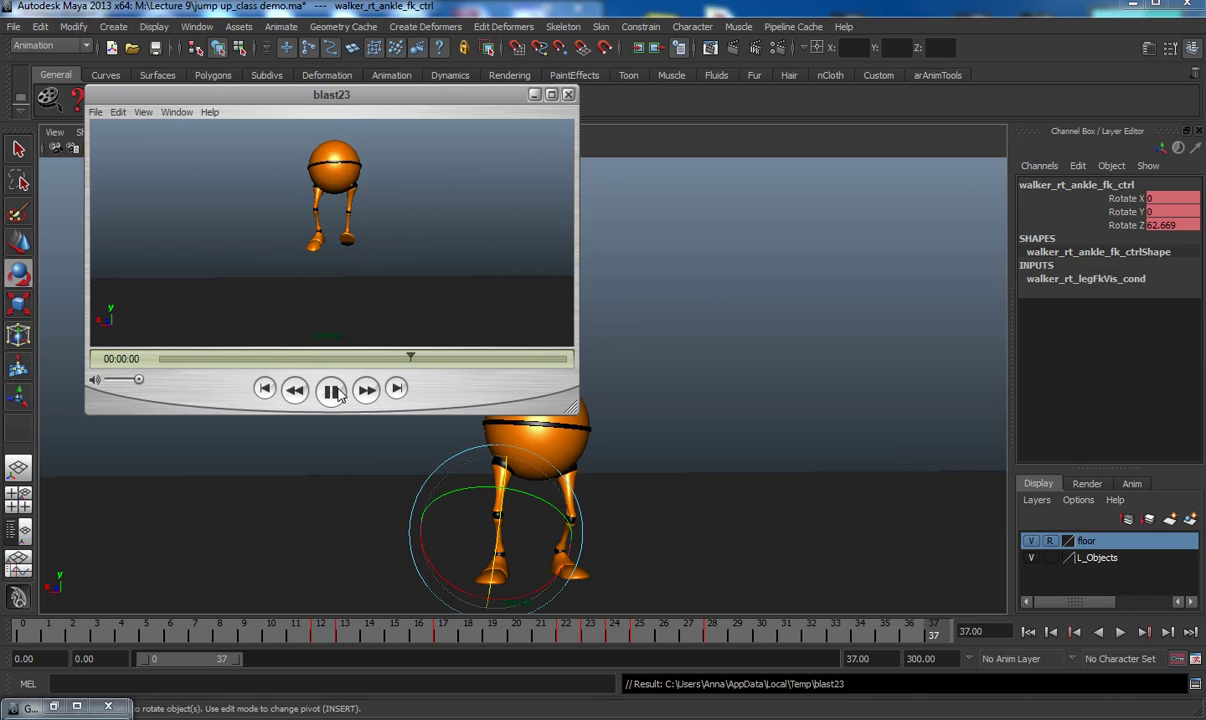
left_click(332, 391)
left_click_drag(274, 358, 395, 400)
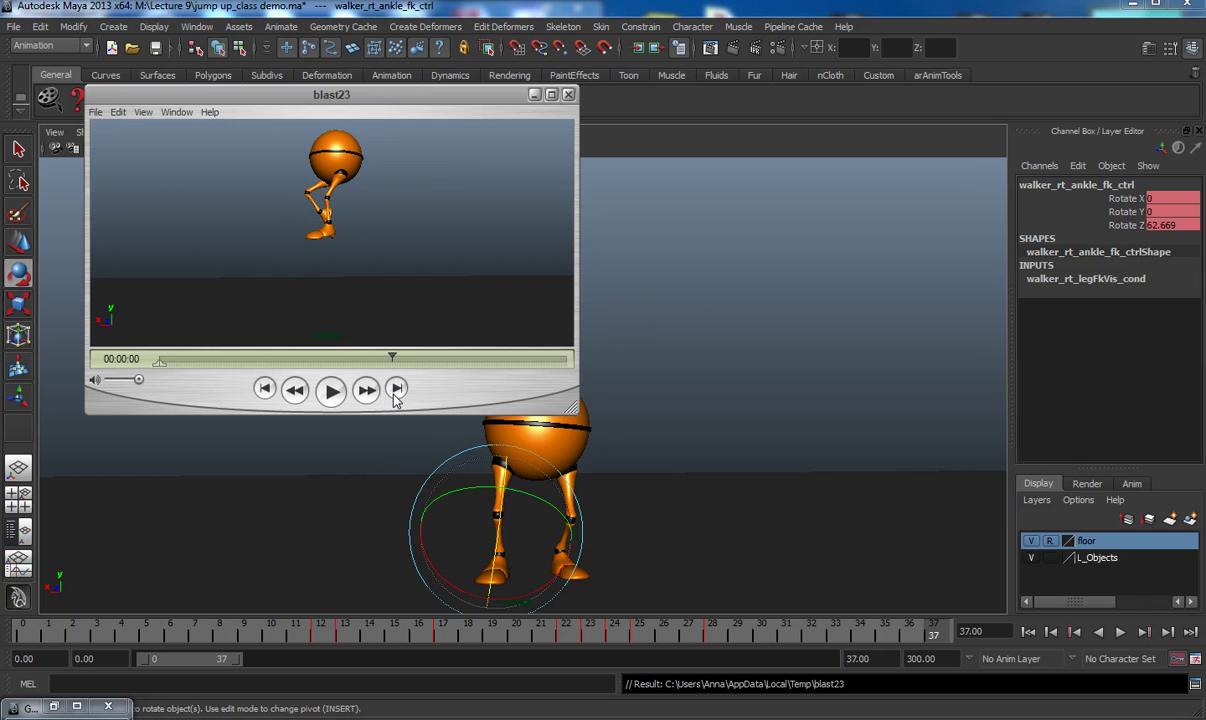
left_click(568, 94)
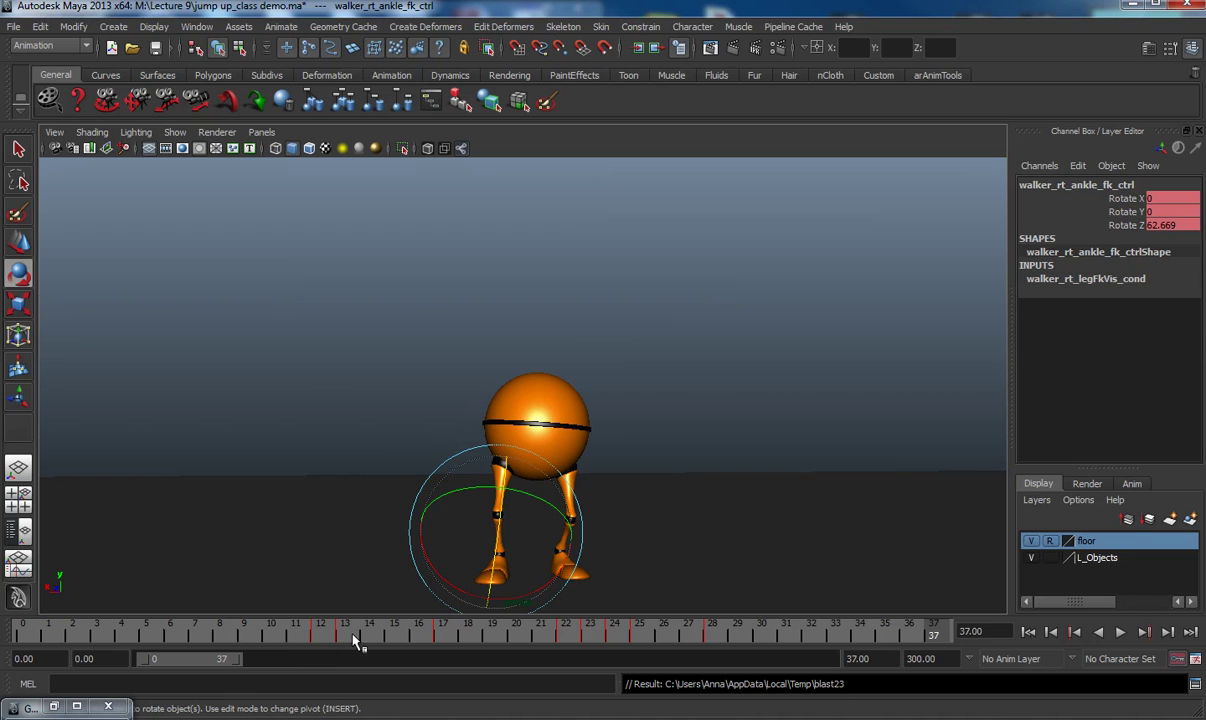
- Rotate the right ankle FK control at frame 22 to about 22.71 in Z and key it
left_click_drag(347, 641, 537, 641)
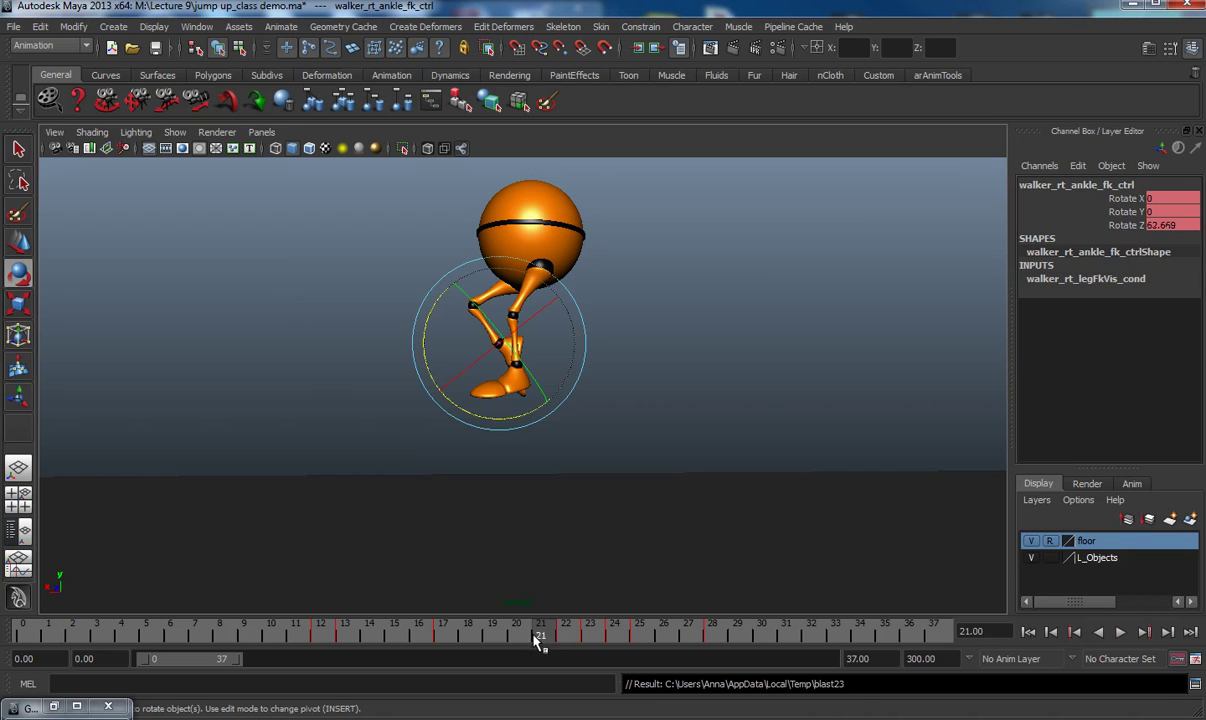
key("period")
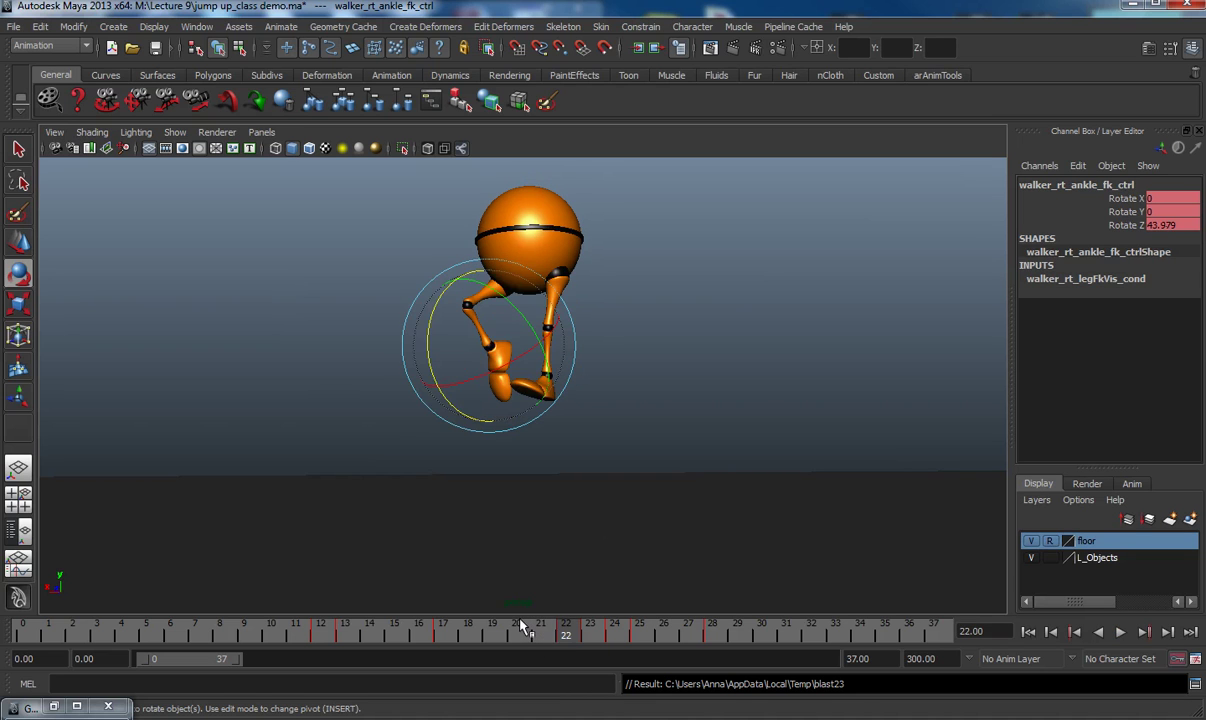
key("alt+comma")
key("alt+comma")
key("alt+period")
key("alt+period")
key("alt+period")
key("alt+comma")
mouse_move(406, 351)
left_mouse_down()
mouse_move(426, 357)
mouse_move(421, 346)
left_mouse_up()
key("s")
key("alt+comma")
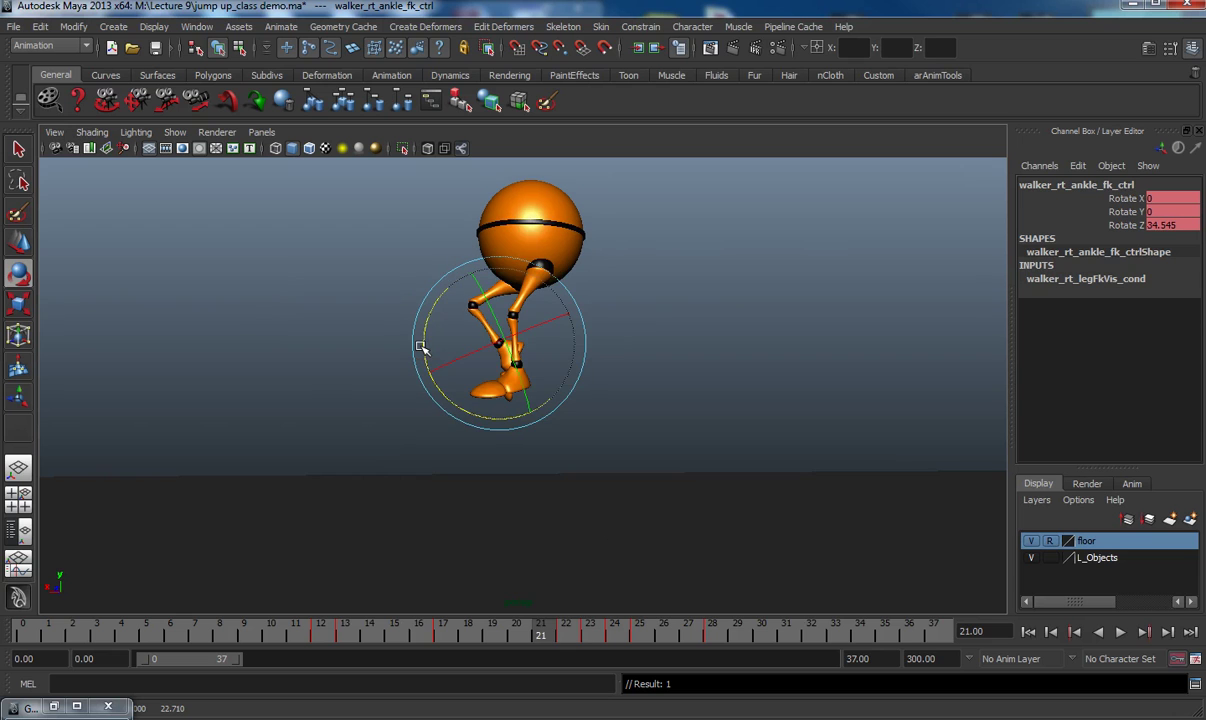
- Step through the frames around 21 to 23 to review the right foot's revised rotation
key("alt+period")
key("alt+comma")
key("alt+comma")
key("alt+comma")
key("alt+period")
key("alt+period")
key("alt+period")
key("alt+period")
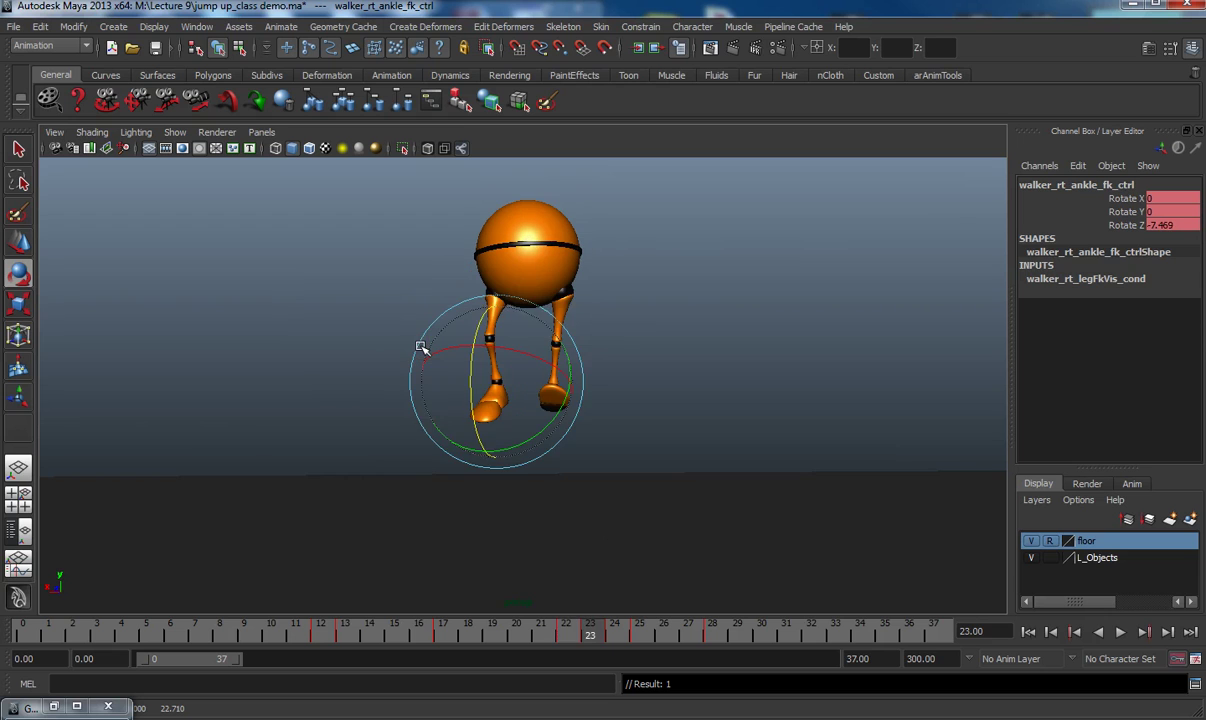
- Rotate the right ankle FK control further at frame 22, and to about 4.89 in Z at frame 21
key("alt+comma")
left_click_drag(410, 340, 416, 337)
key("alt+comma")
left_click_drag(434, 382, 416, 363)
- Step through the airborne, descent and landing frames up to 28 to examine the feet
key("alt+period")
key("alt+period")
key("alt+period")
key("alt+period")
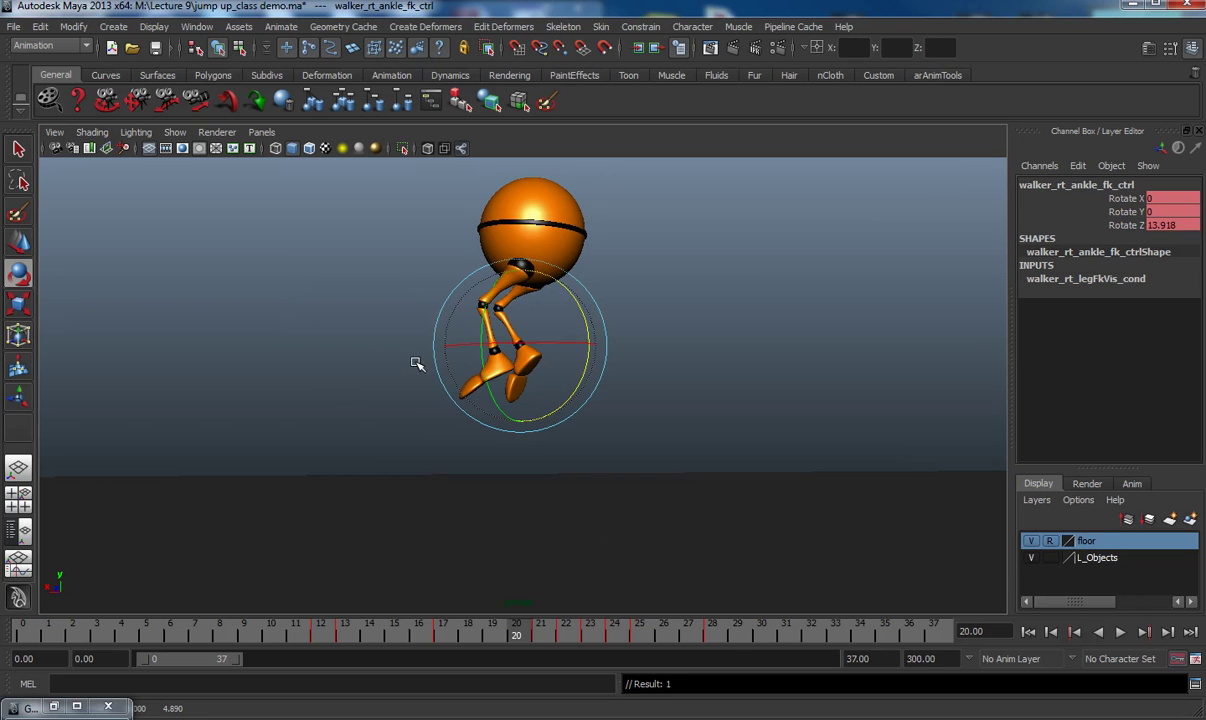
key("alt+comma")
key("alt+comma")
key("alt+comma")
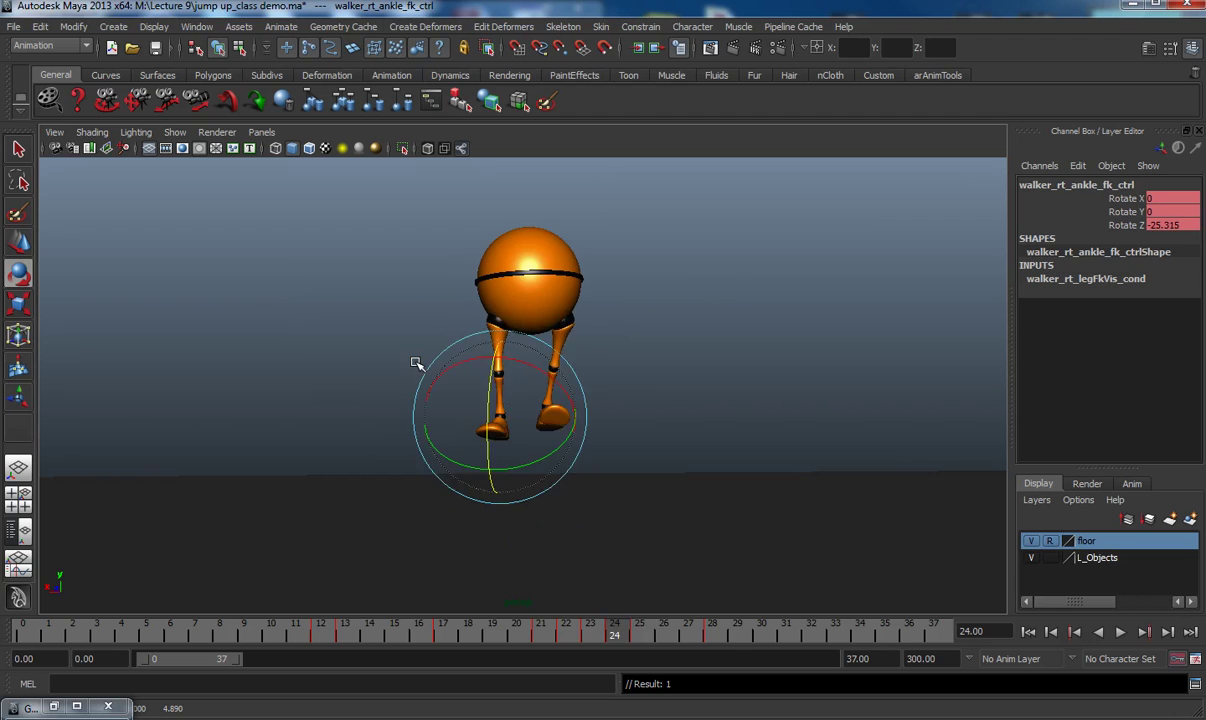
key("alt+period")
key("alt+period")
key("alt+period")
key("alt+period")
key("alt+period")
key("alt+period")
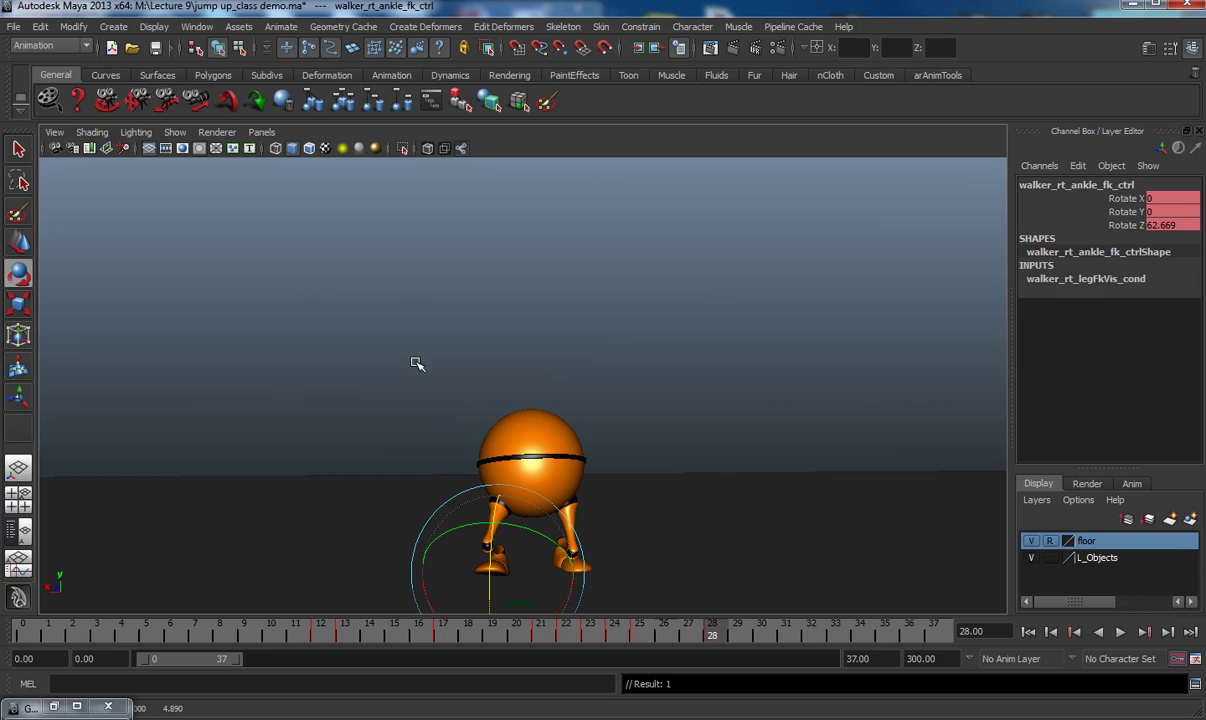
key("alt+comma")
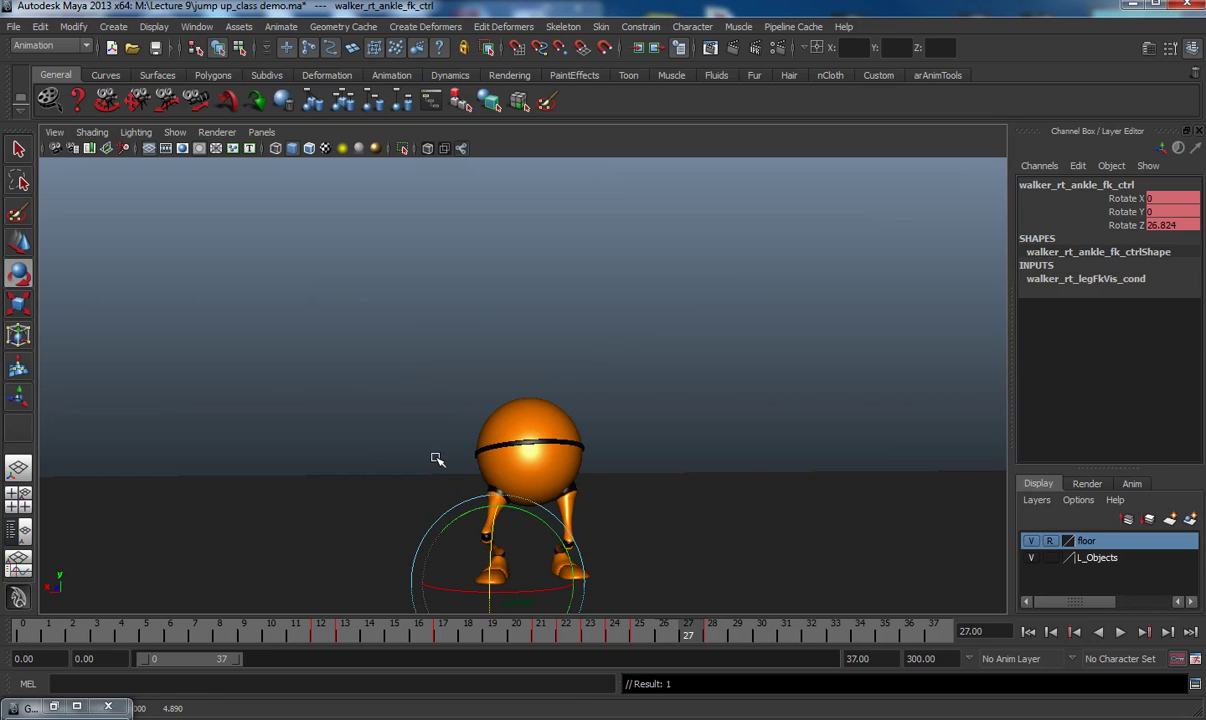
key("alt+period")
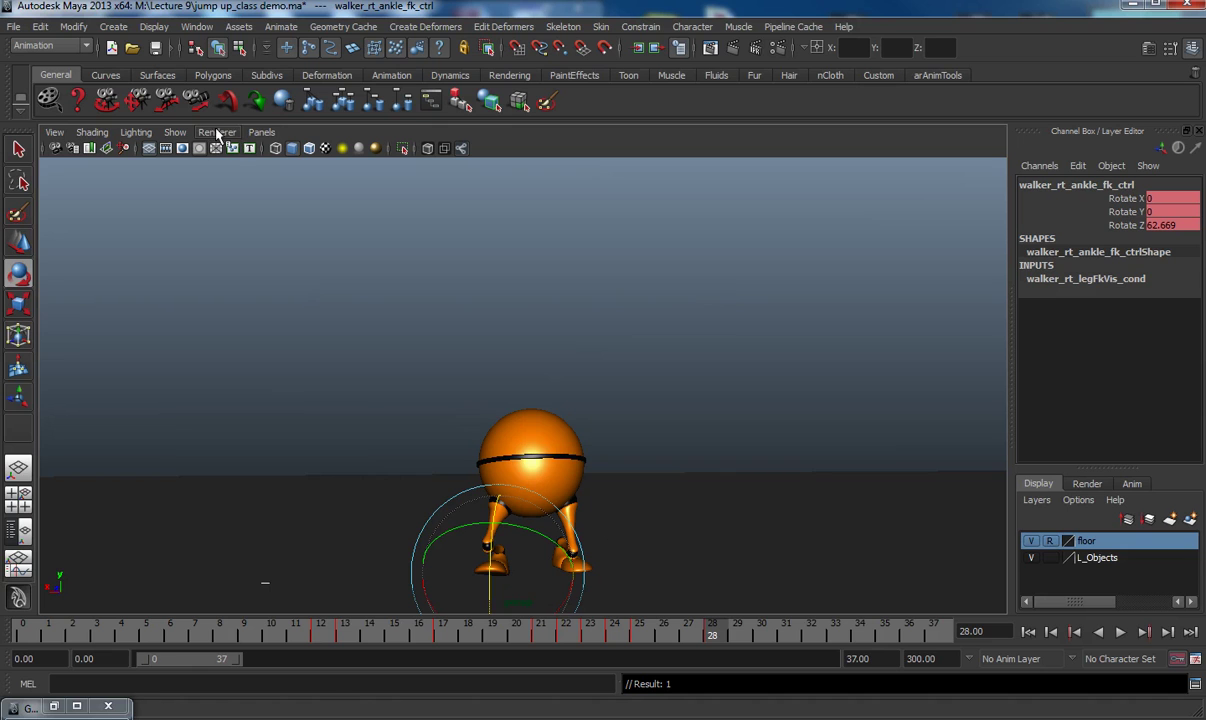
- Show all object types in the viewport and go to frame 27
left_click(176, 132)
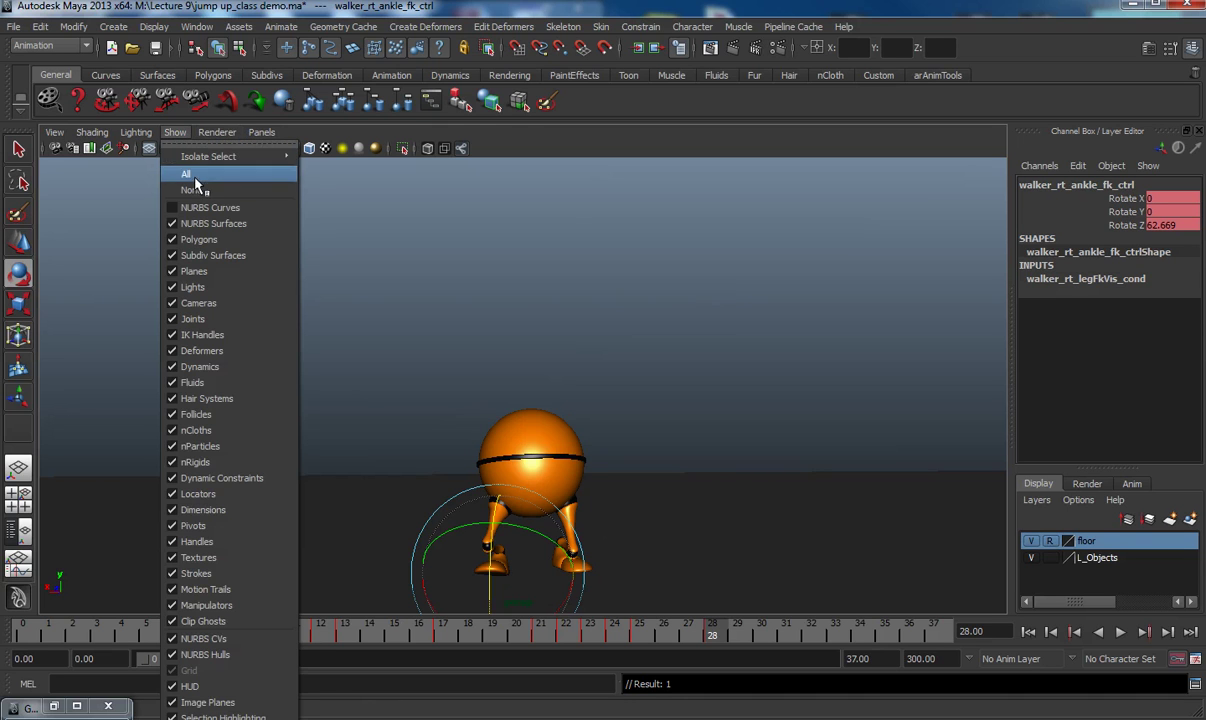
left_click(188, 175)
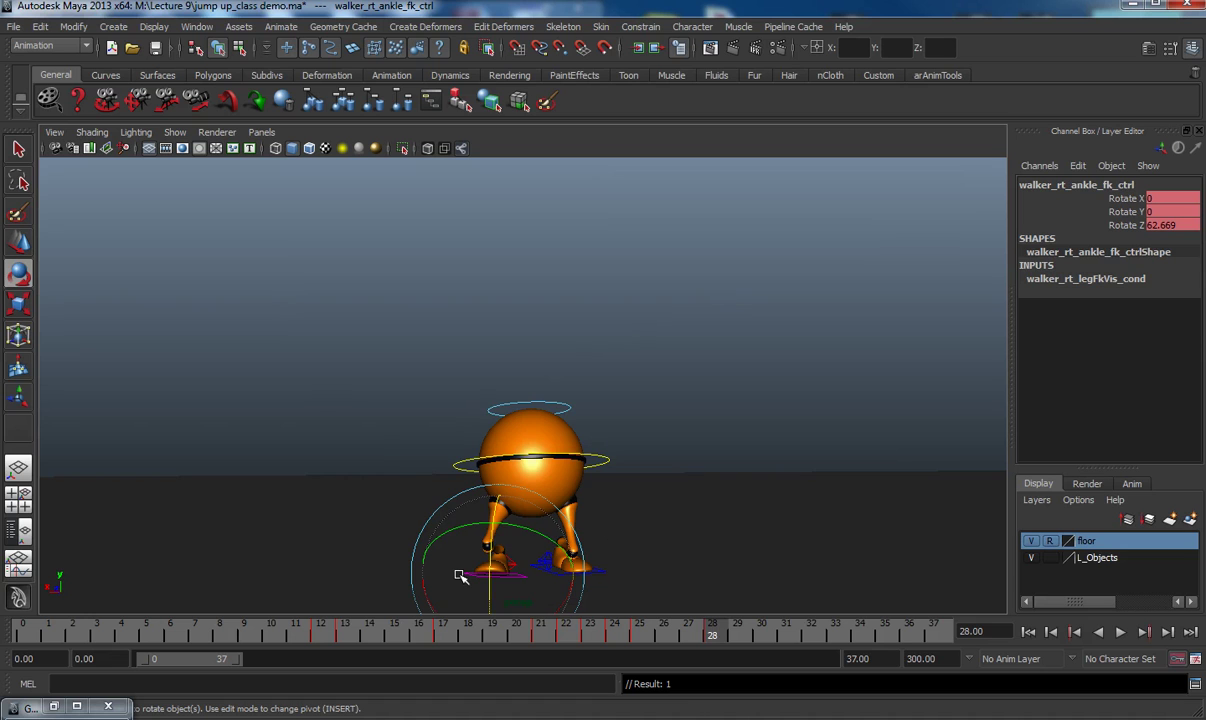
key("alt+comma")
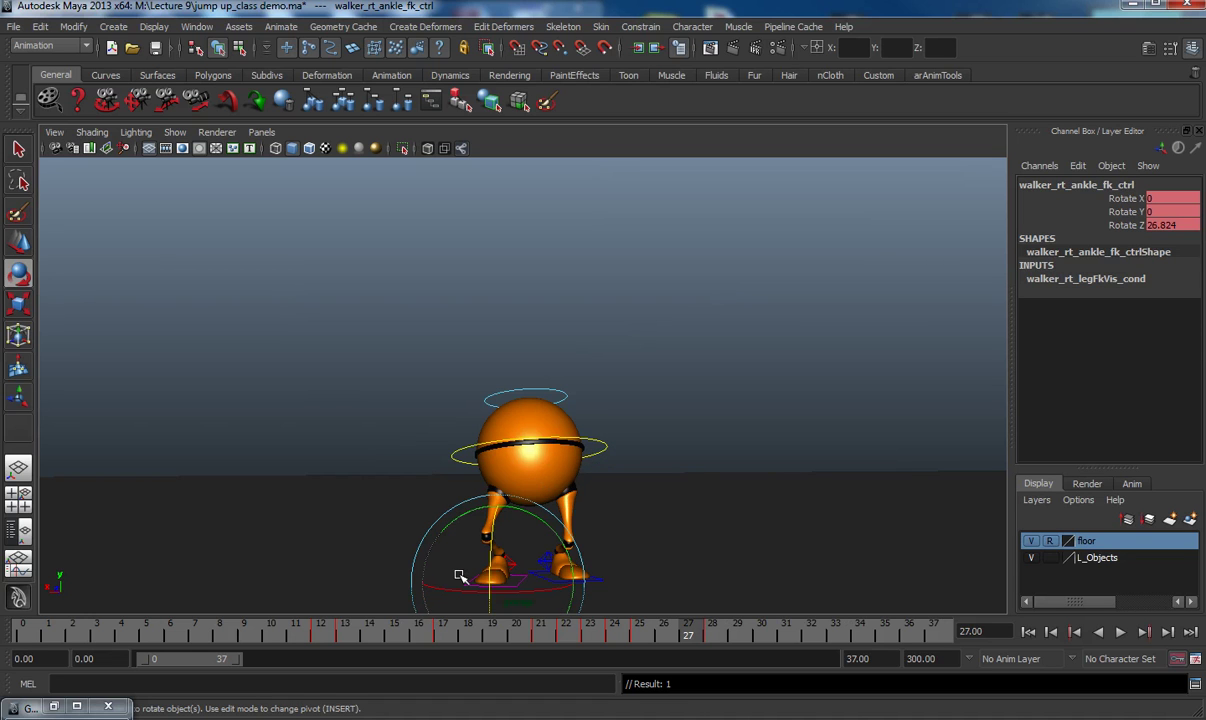
- Select the left foot control and the right heel IK control and set a key on them at frame 29
key("alt+period")
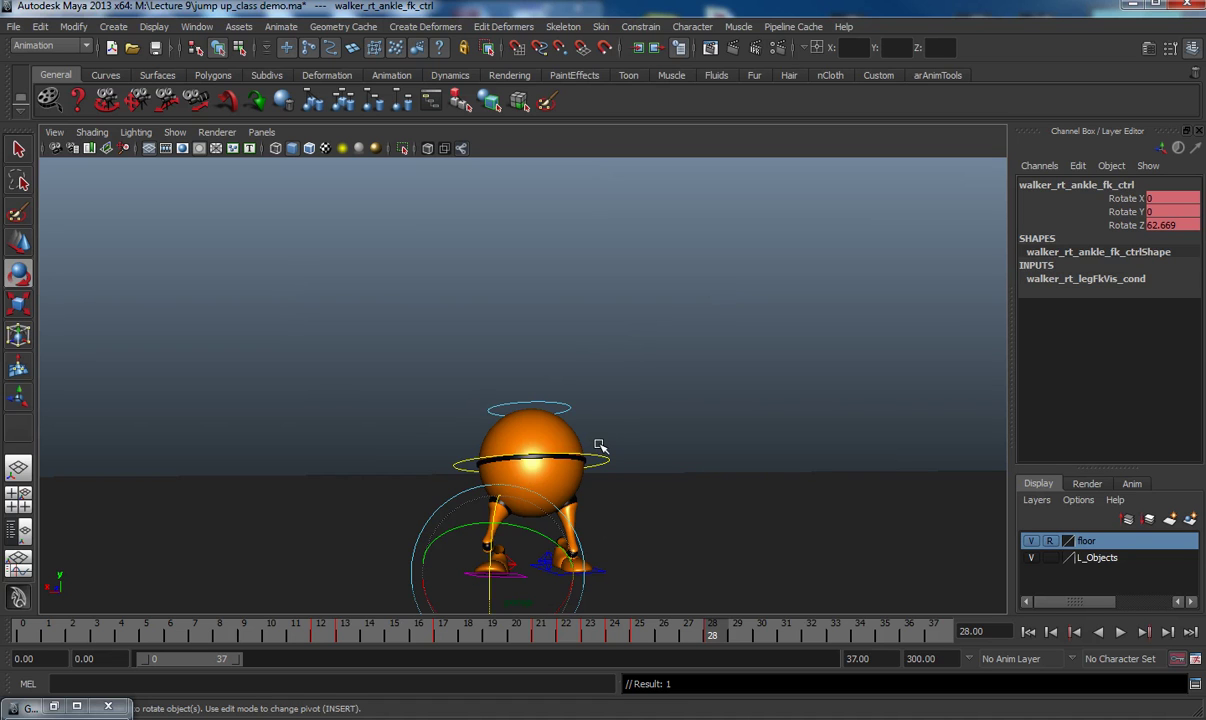
left_click(593, 463)
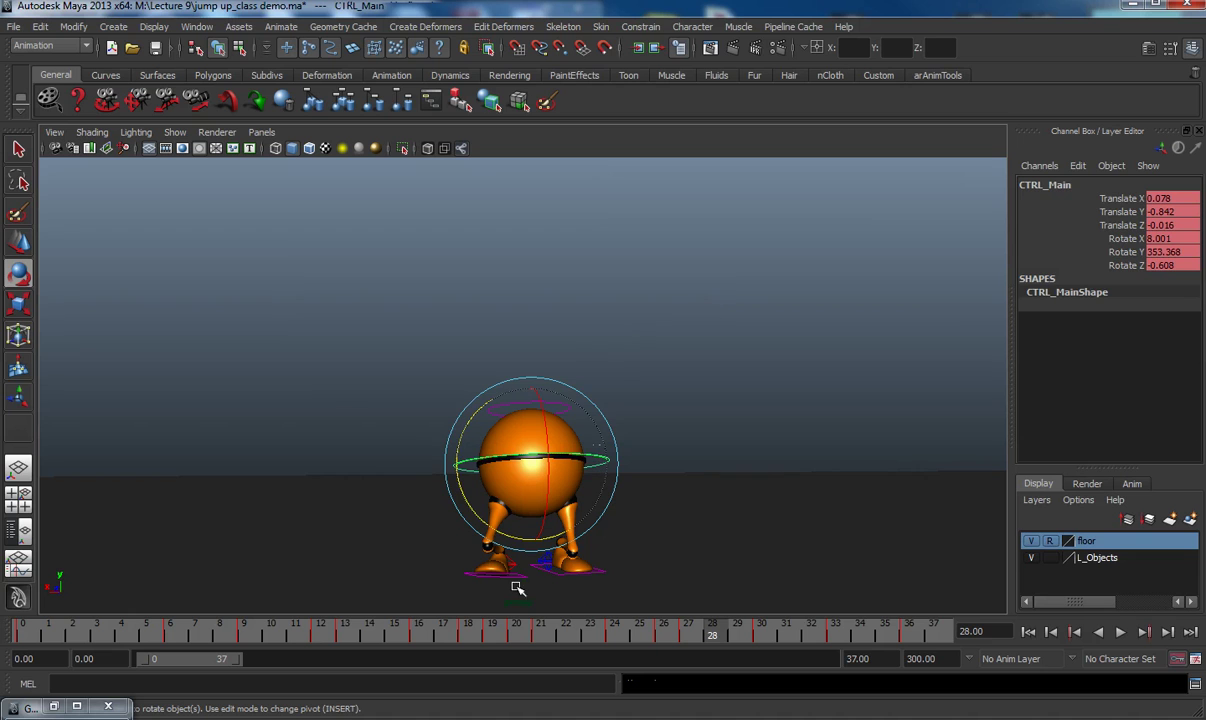
left_click(548, 565)
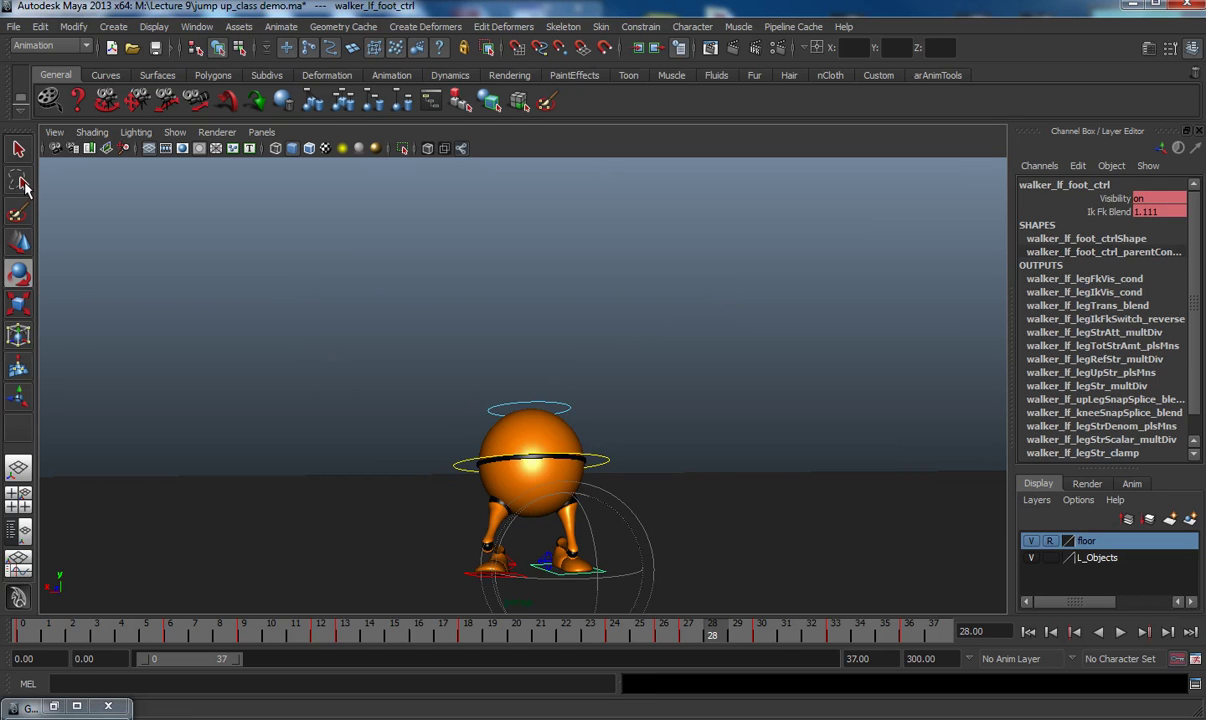
key("q")
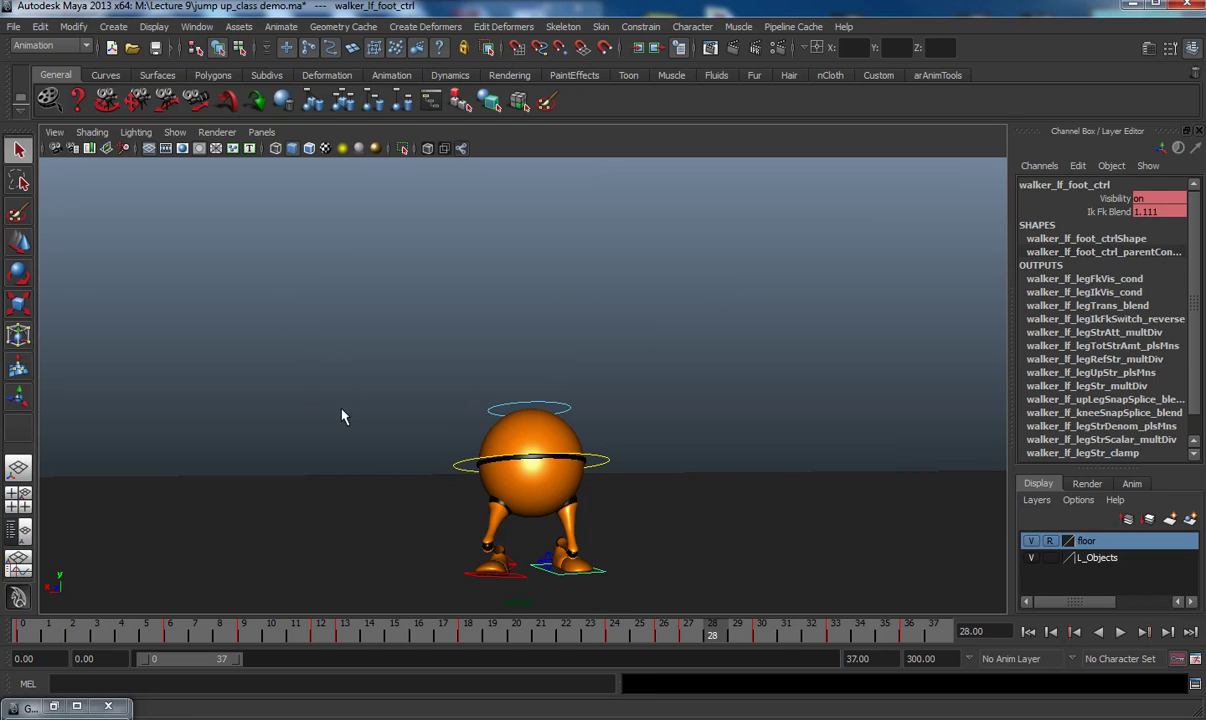
left_click(512, 570)
left_click(730, 638)
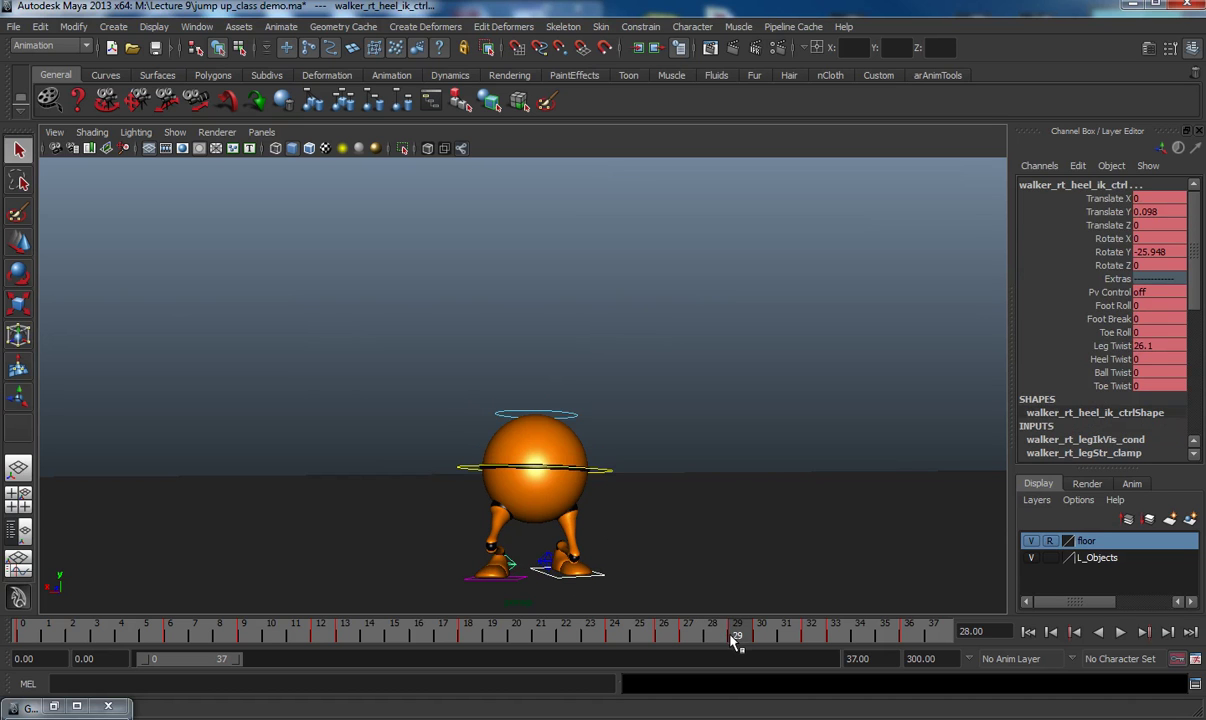
mouse_move(740, 641)
left_mouse_down()
mouse_move(767, 645)
mouse_move(740, 636)
left_mouse_up()
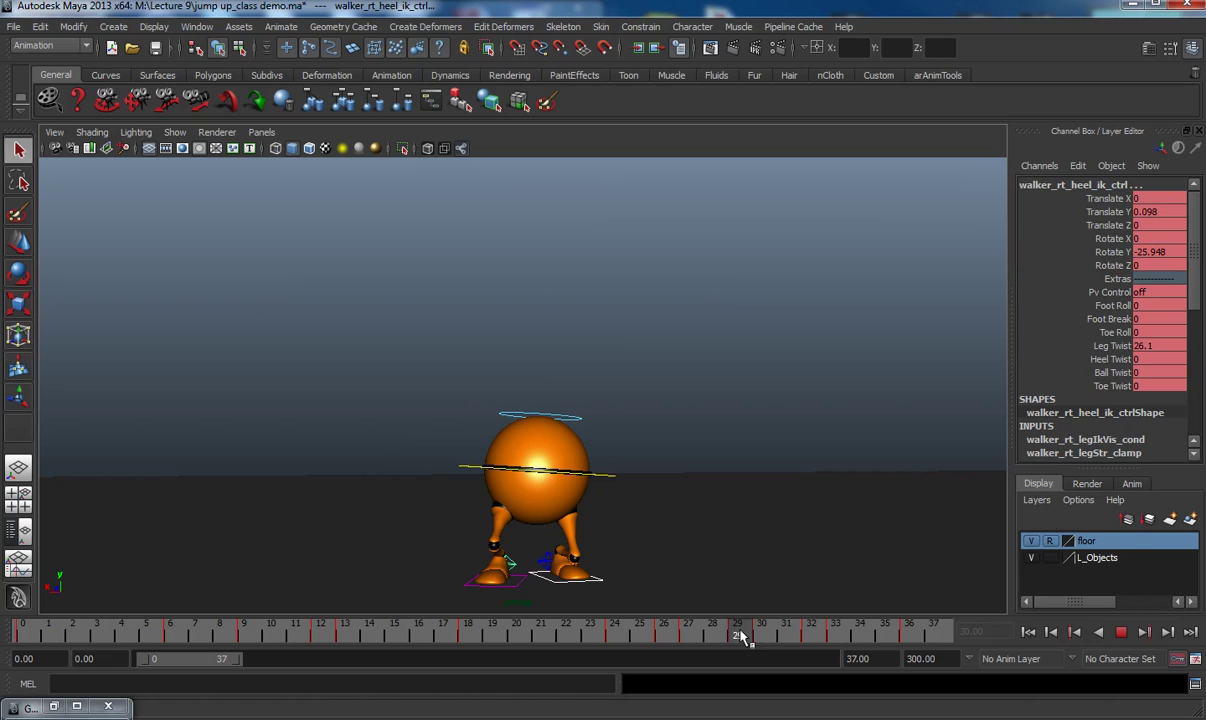
key("s")
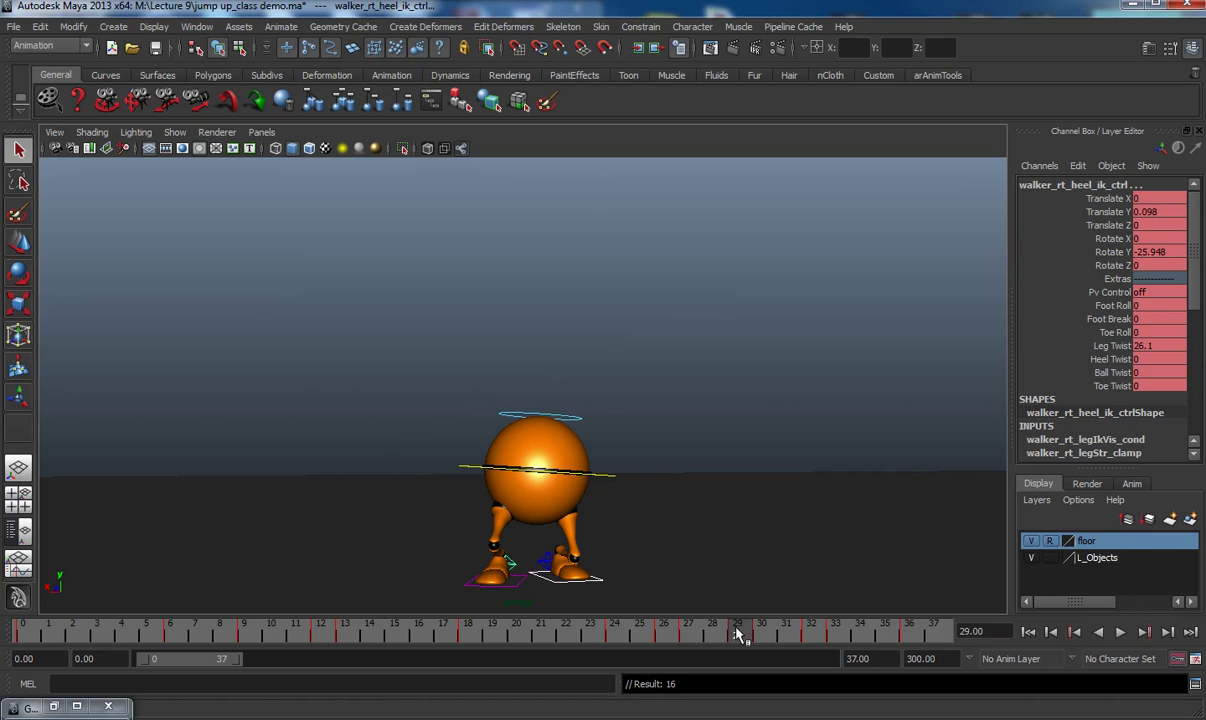
left_click(665, 634)
key("alt+v")
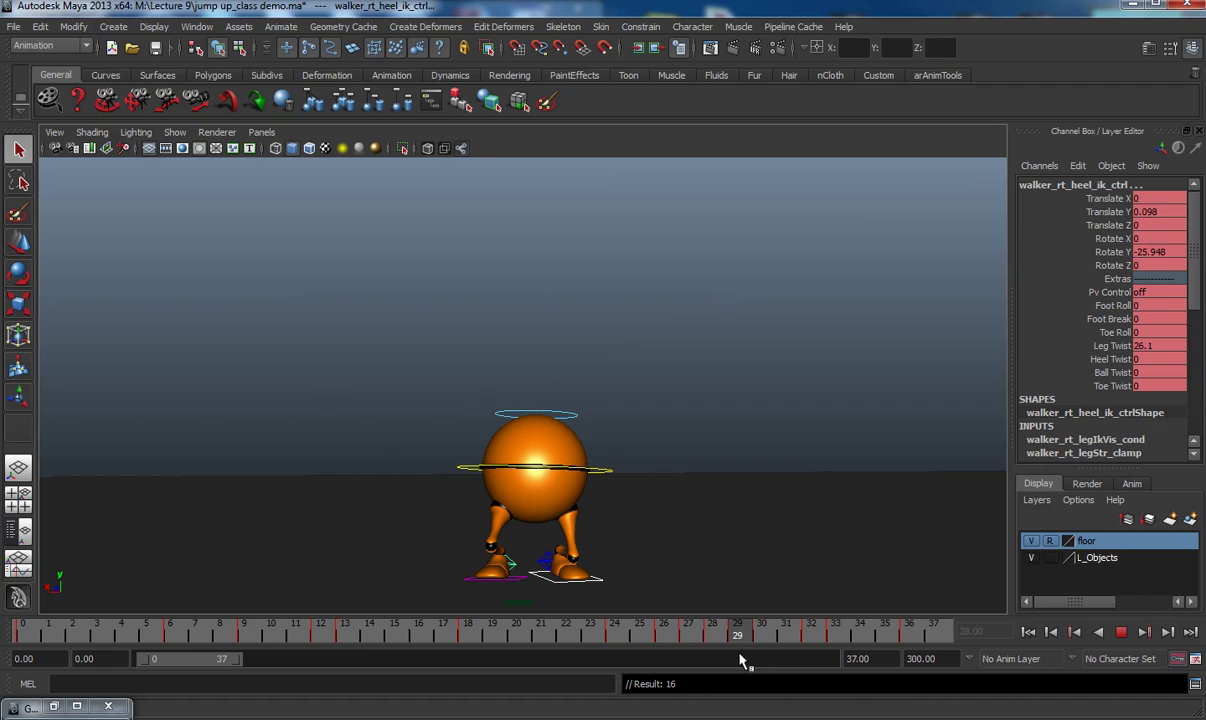
key("alt+v")
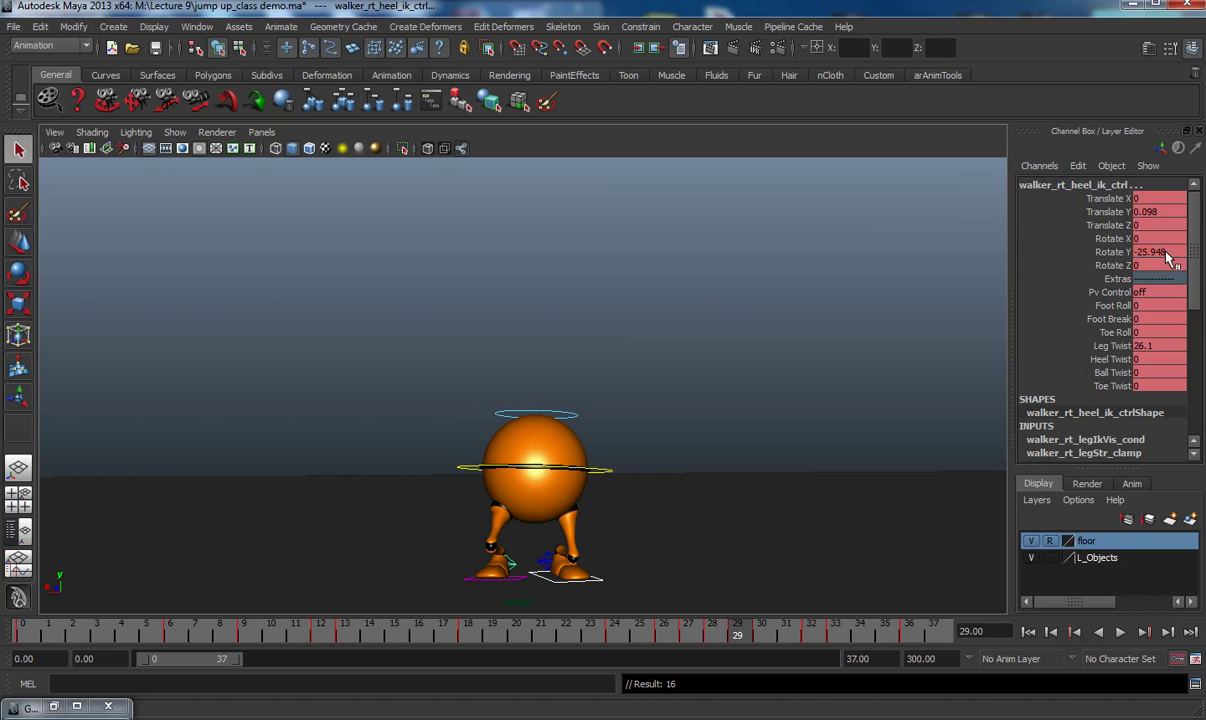
- Try adjusting the right heel IK control's Y rotation at frame 29, and undo the change
left_click(1105, 252)
key("e")
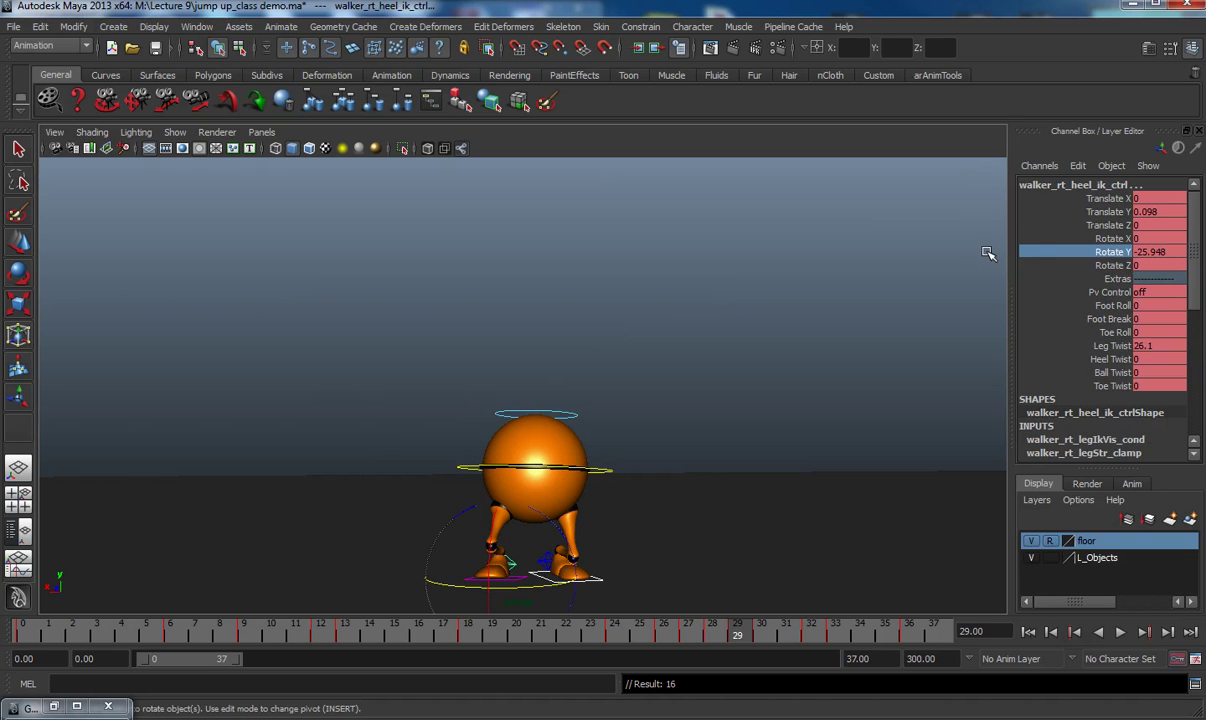
mouse_move(985, 253)
middle_mouse_down()
mouse_move(974, 259)
mouse_move(988, 259)
middle_mouse_up()
key("ctrl+z")
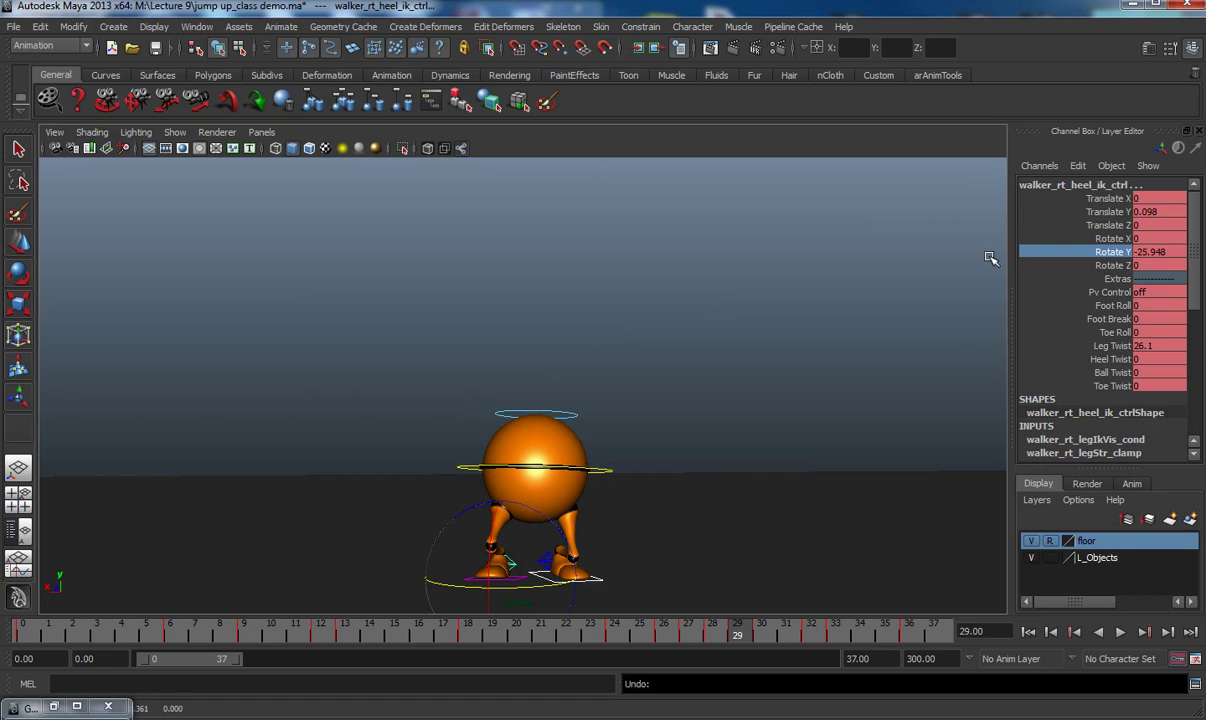
- Set the right heel IK control's Translate Y to 0 at frame 29 and play the landing
double_click(1140, 212)
type("0")
key("Return")
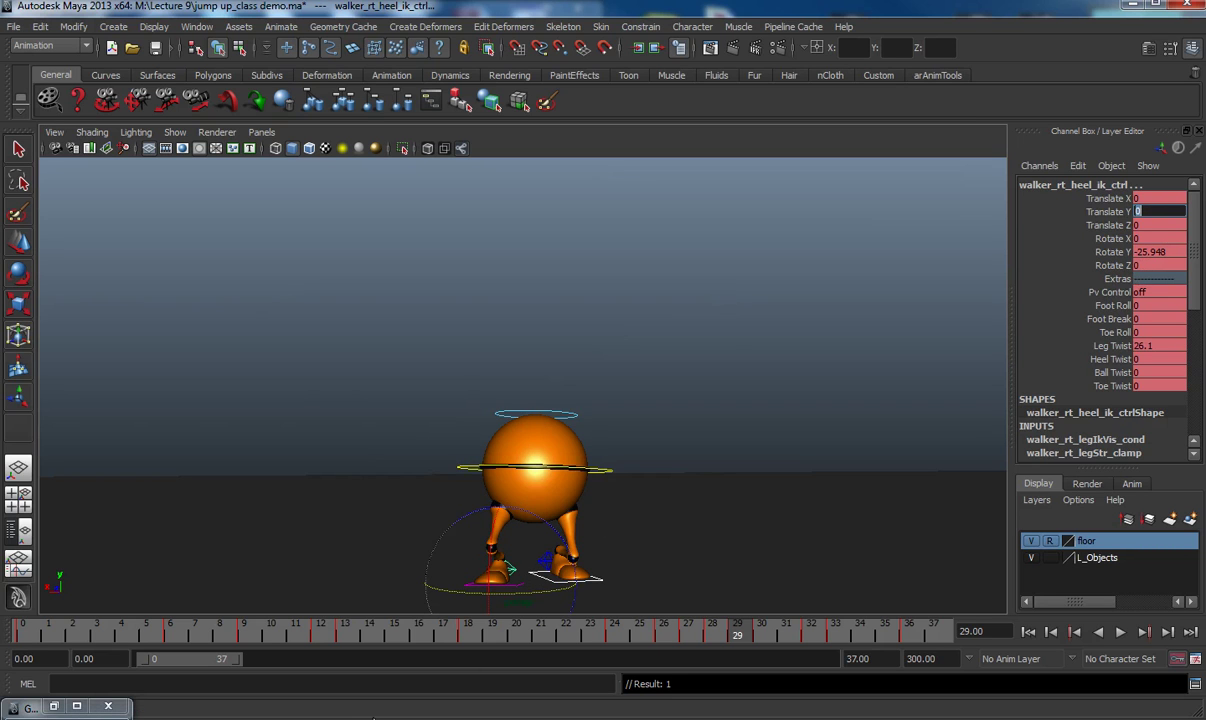
key("alt+v")
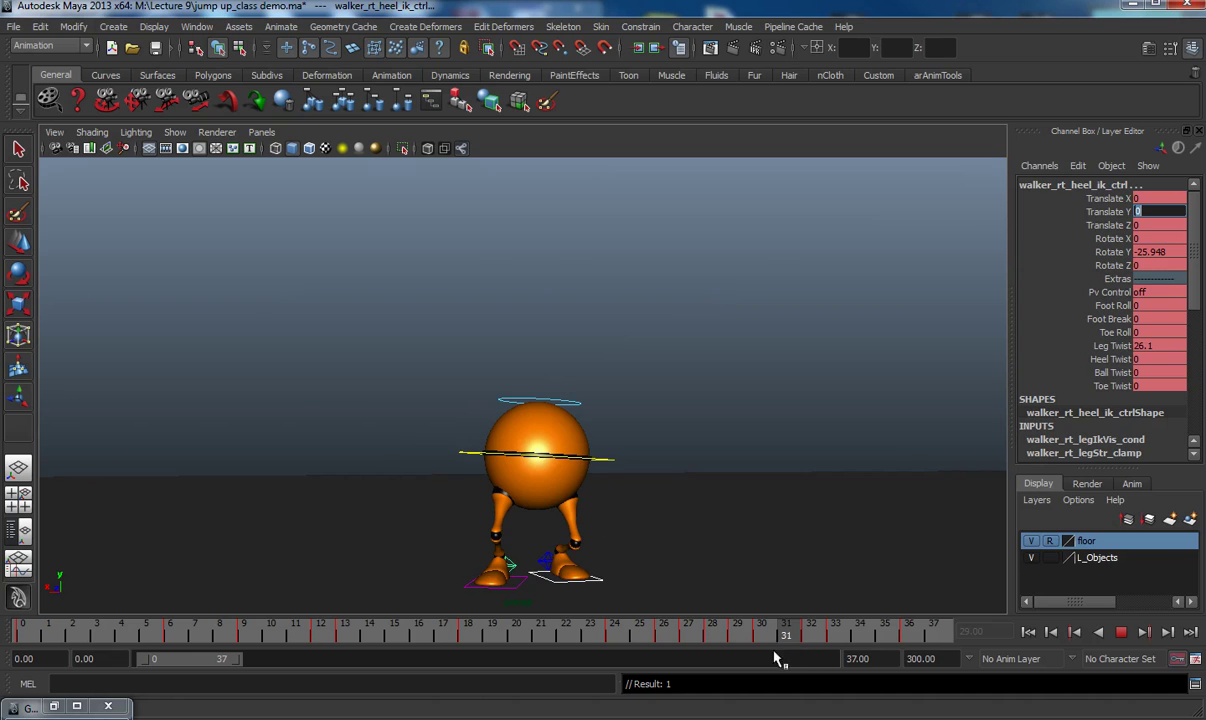
key("alt+v")
- Rotate the right heel IK control to about 3.48 in X at frame 29
key("e")
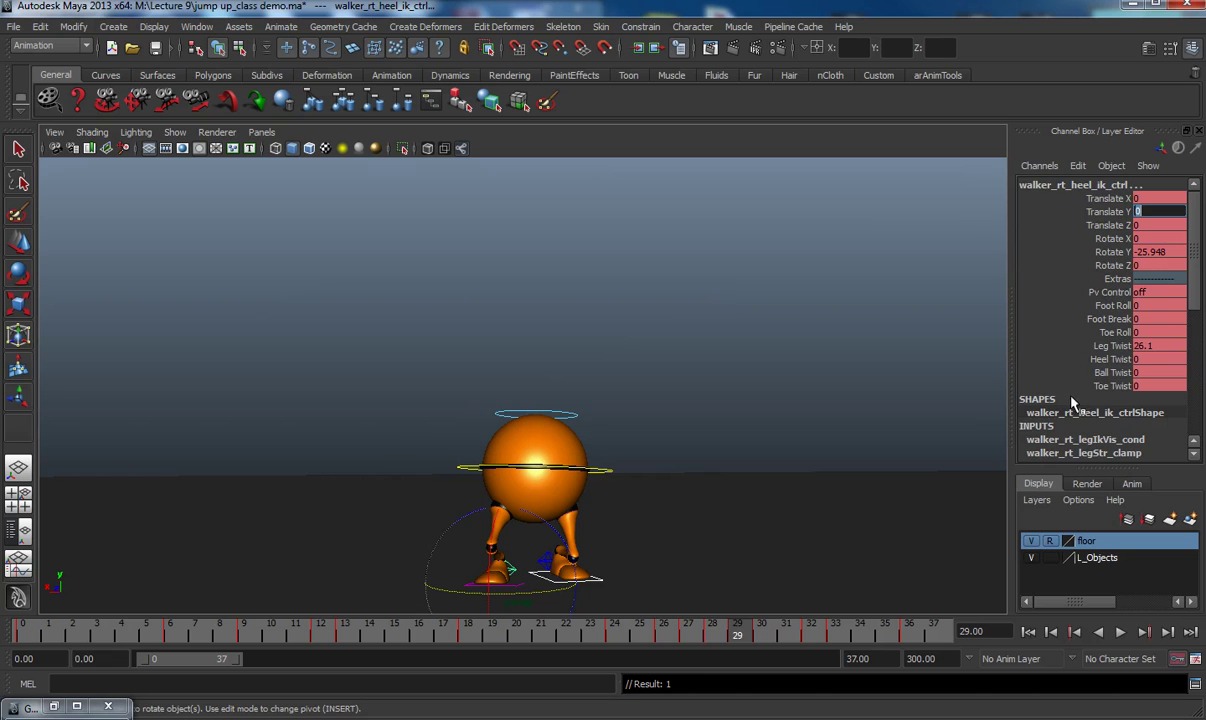
key("alt+v")
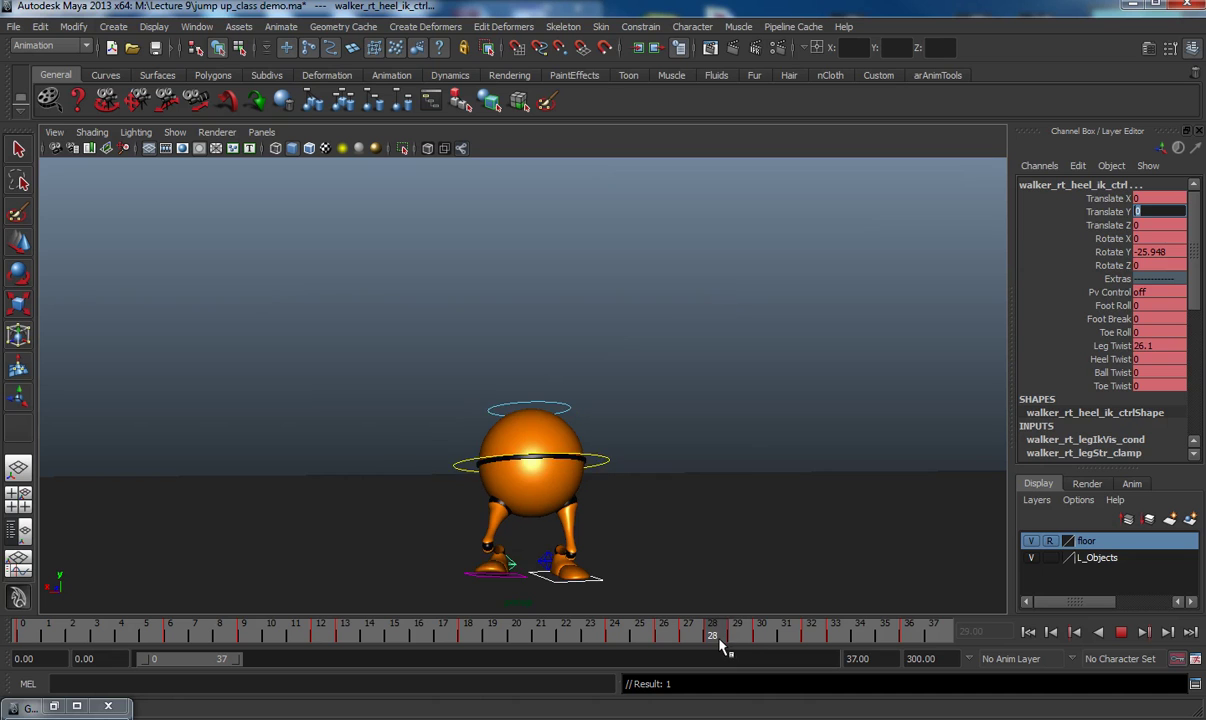
key("Escape")
key("e")
left_click_drag(490, 568, 493, 572)
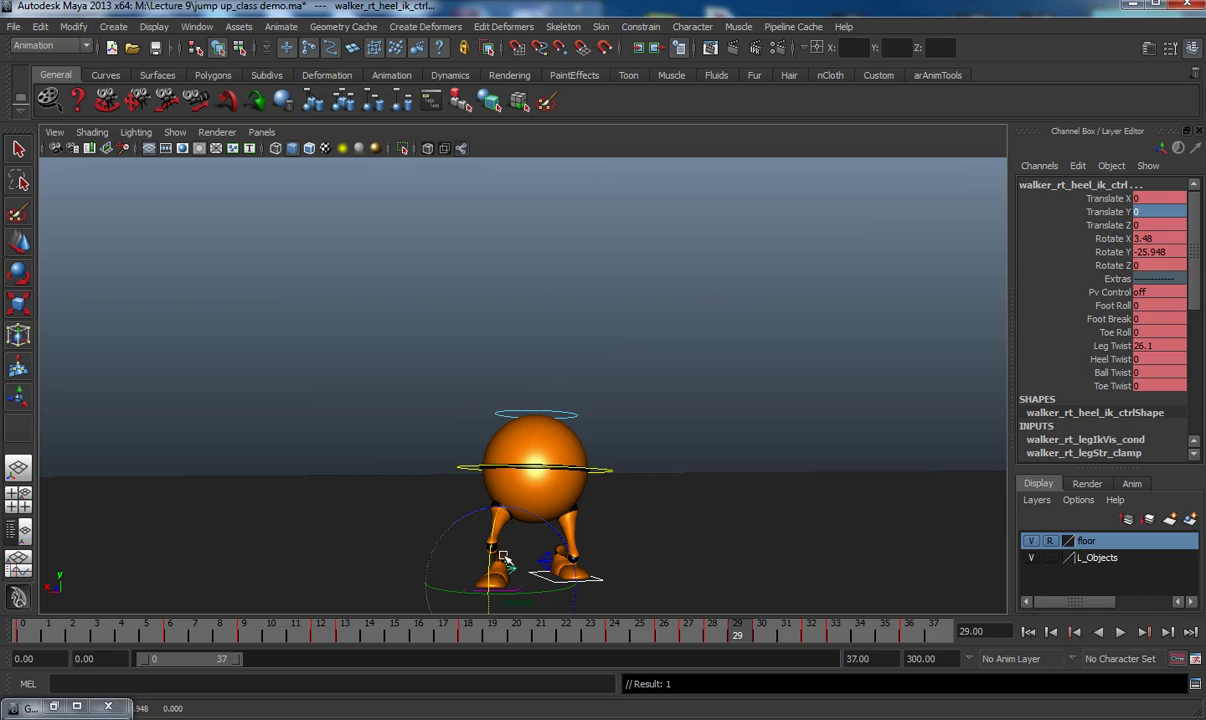
- Step through the landing frames between 25 and 30 to examine how the right foot contacts the floor
key("alt+comma")
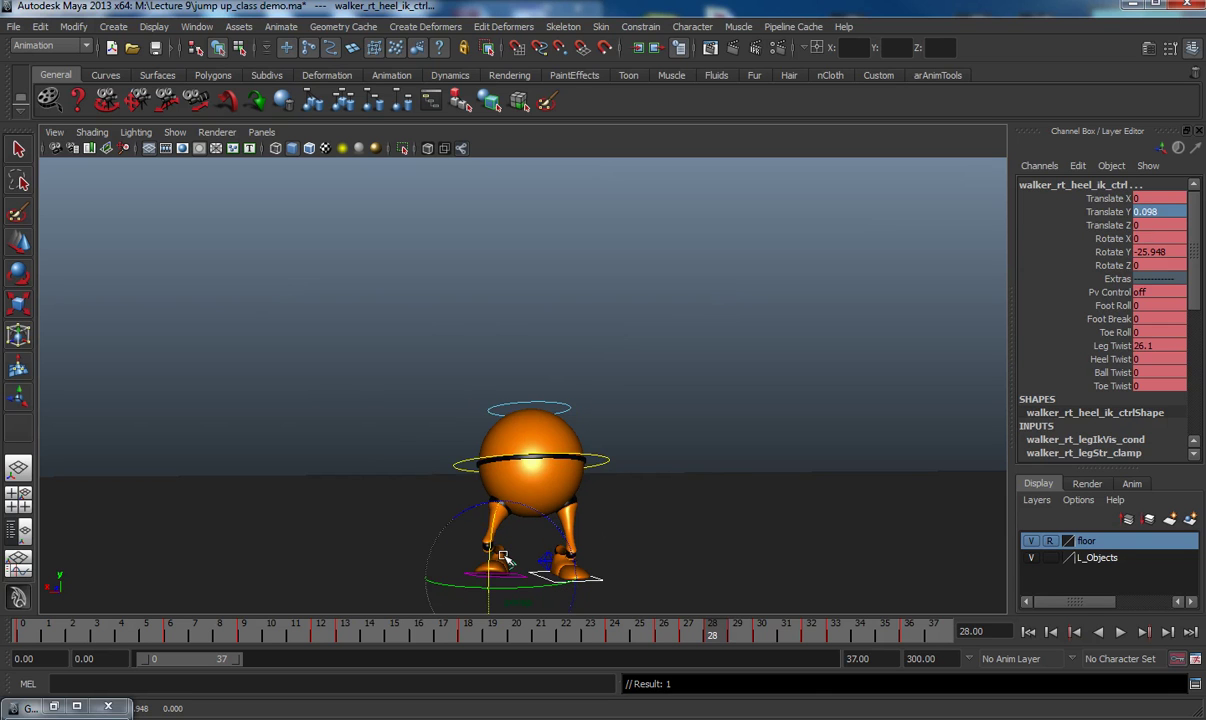
key("alt+period")
key("alt+period")
key("alt+comma")
key("alt+comma")
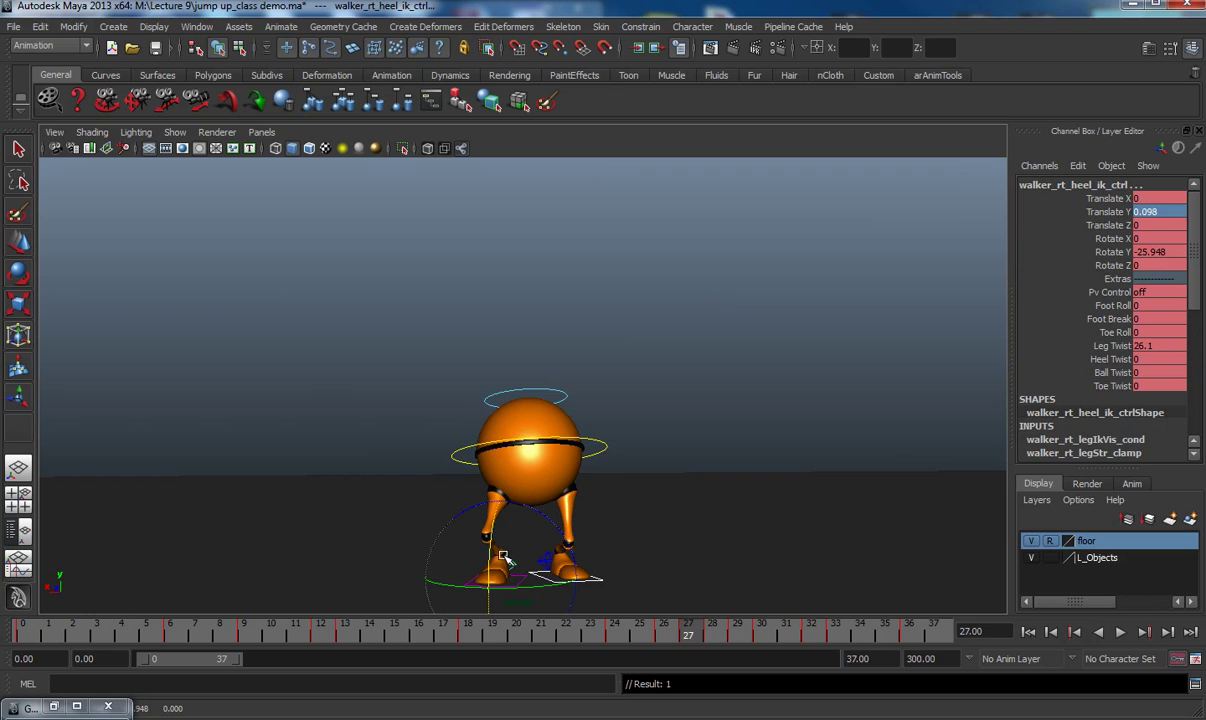
key("alt+comma")
key("alt+comma")
key("alt+period")
key("alt+comma")
key("alt+comma")
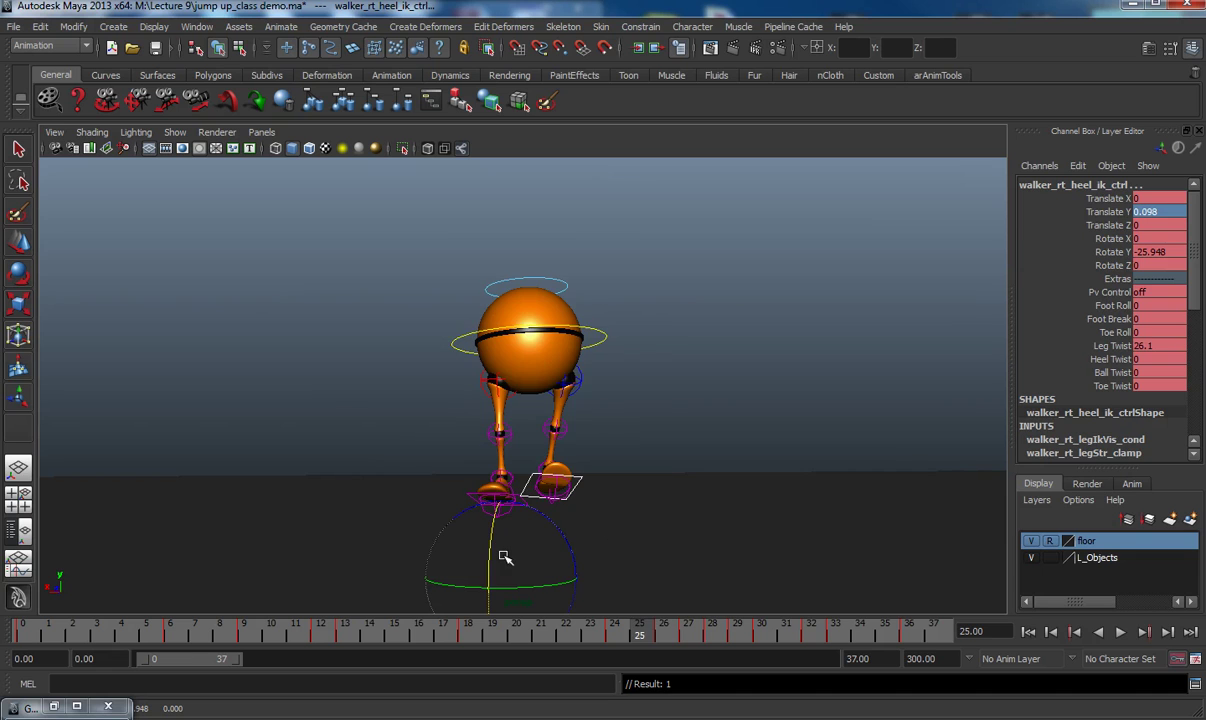
- Rotate the right heel IK control to about 10.98 in X at frame 28, comparing it with the neighbouring frames
key("alt+period")
key("alt+period")
key("alt+period")
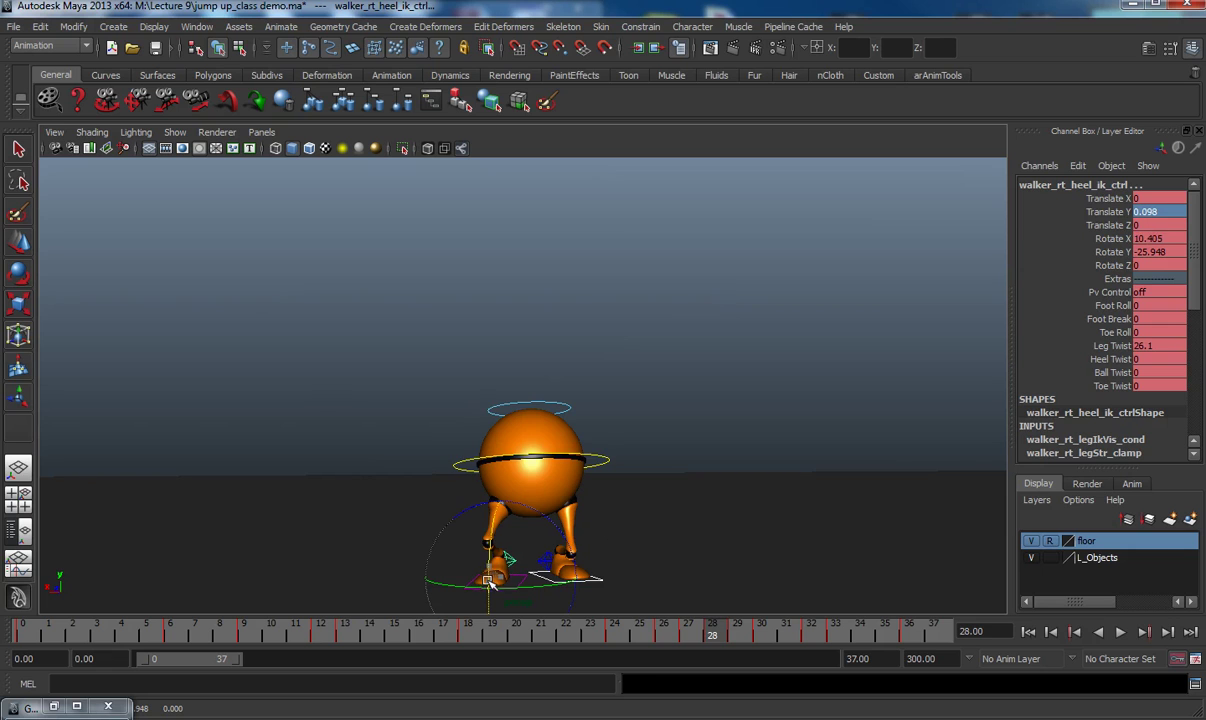
key("alt+comma")
key("alt+period")
key("alt+period")
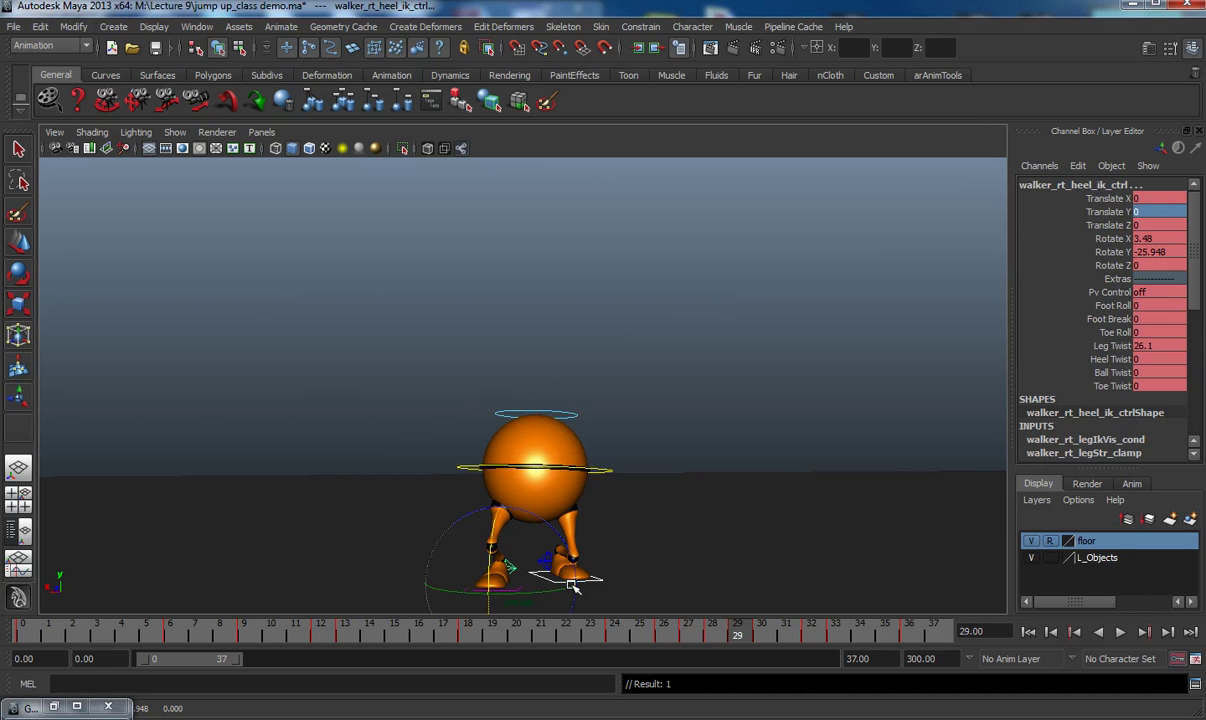
key("alt+comma")
- Lower the right heel IK control to about 0.066 in Y at frame 28 and key its translation
key("w")
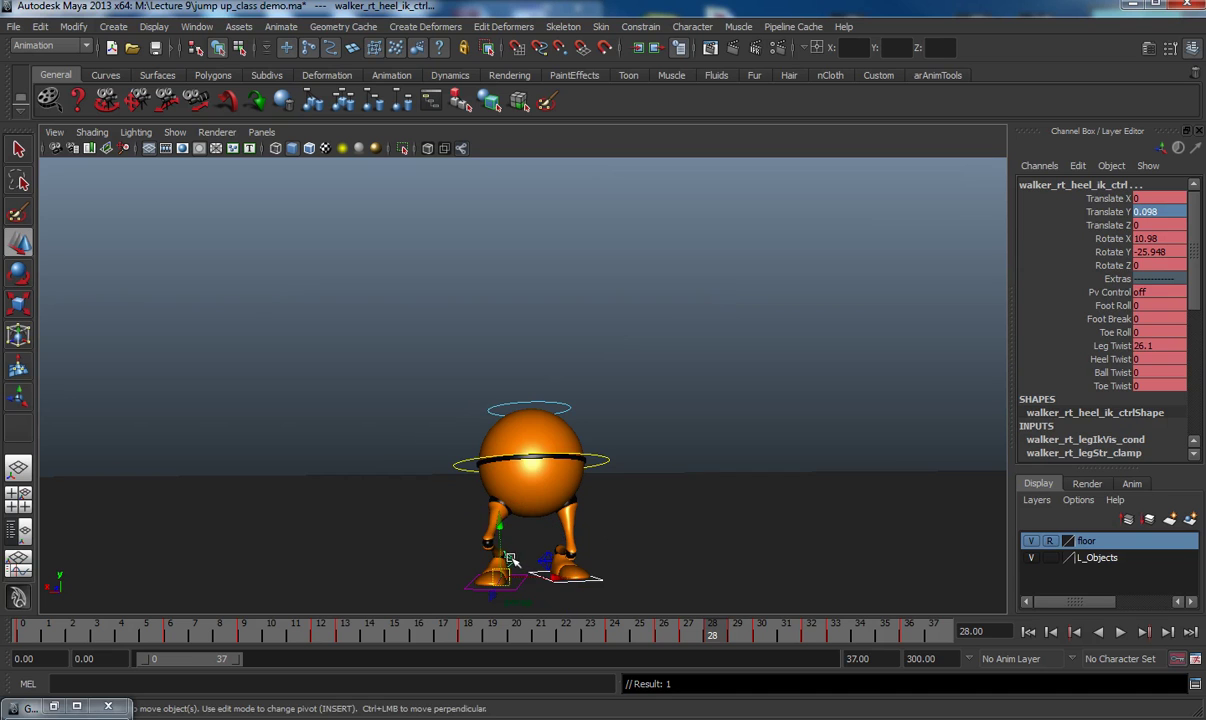
left_click_drag(478, 502, 505, 532)
key("shift+w")
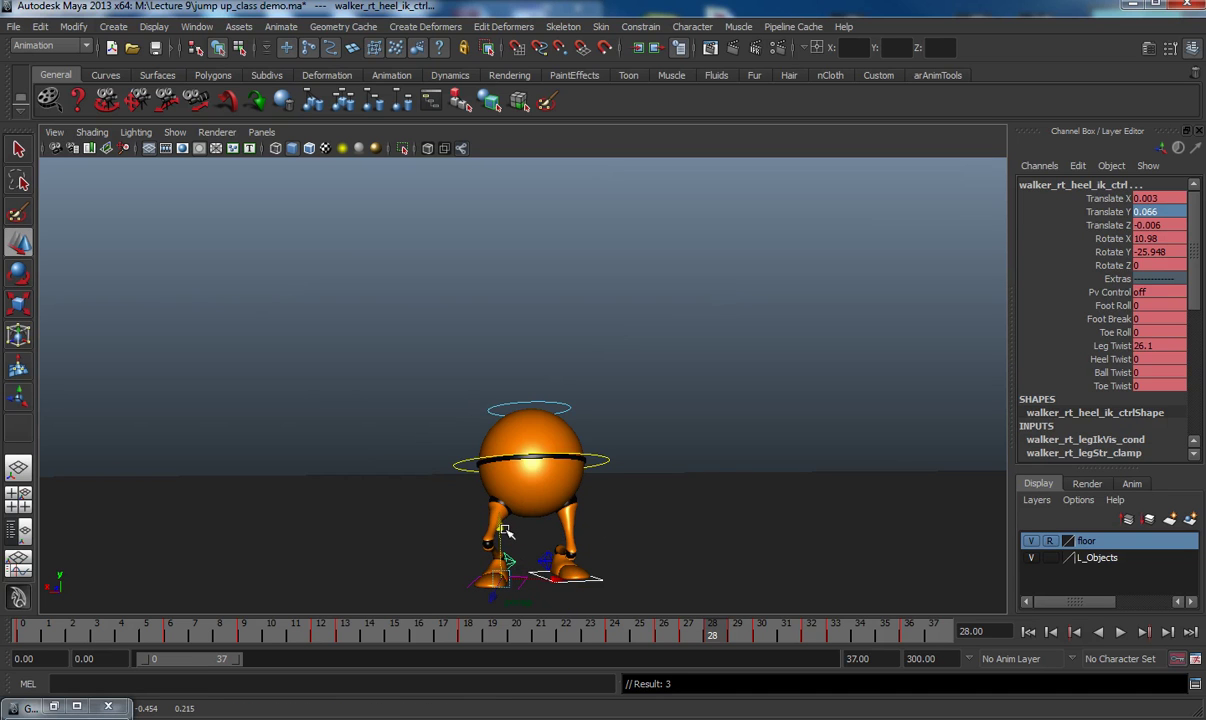
- Lower the right heel IK control to about 0.083 in Y at frame 27 and set a key
key("alt+period")
key("alt+comma")
key("alt+comma")
key("alt+period")
key("alt+period")
key("alt+comma")
key("alt+period")
key("alt+comma")
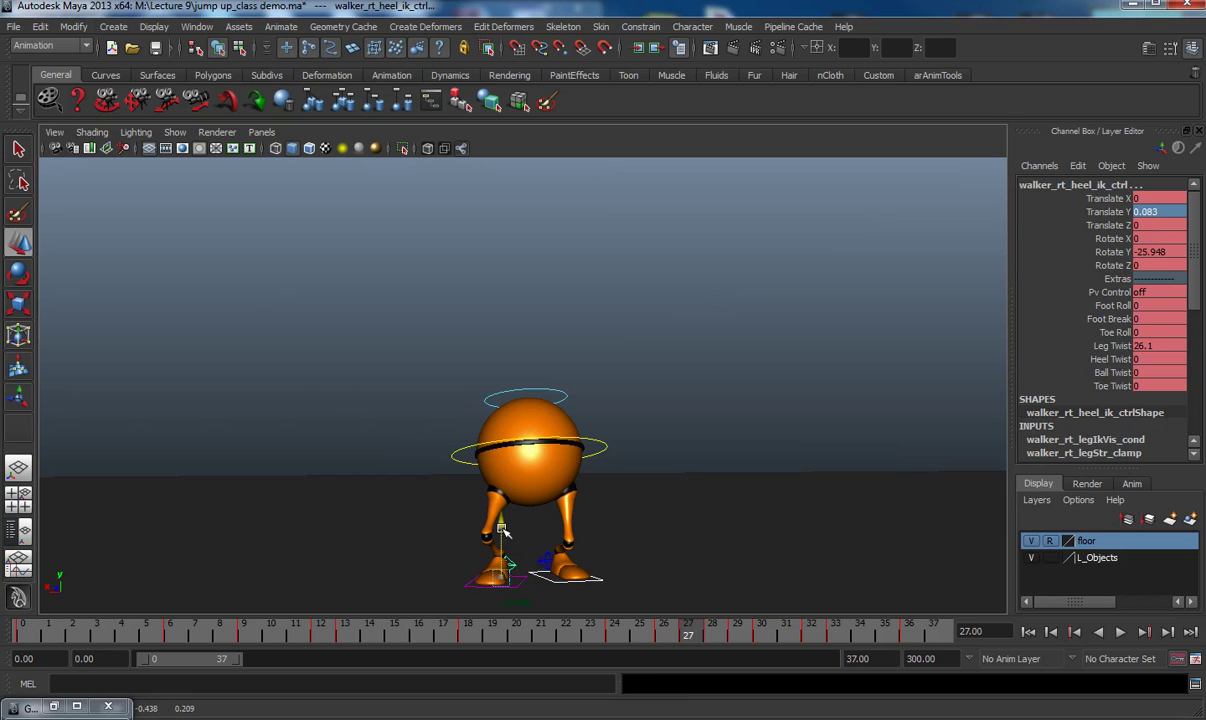
key("s")
- Adjust the right heel IK control's position at frame 30 to about 0.072 in Y and key its translation
key("alt+comma")
key("alt+period")
key("alt+period")
key("alt+period")
key("alt+period")
key("alt+period")
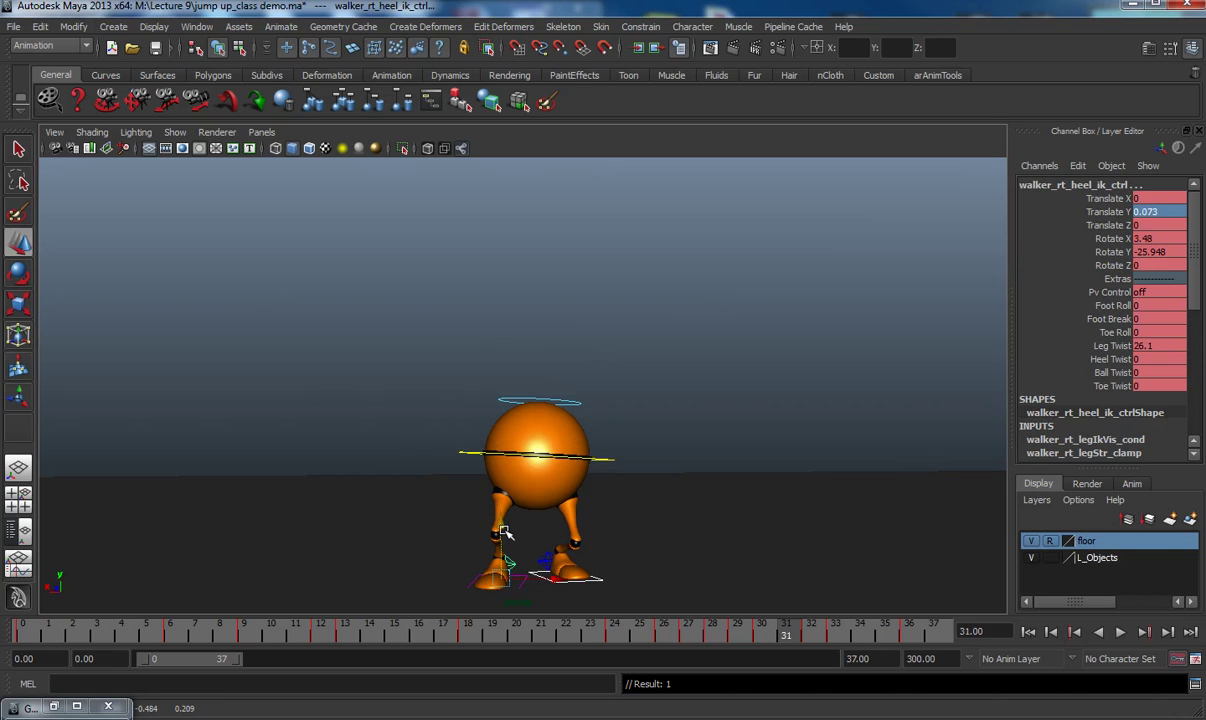
key("alt+comma")
left_click_drag(500, 529, 500, 528)
key("shift+w")
key("alt+comma")
key("alt+period")
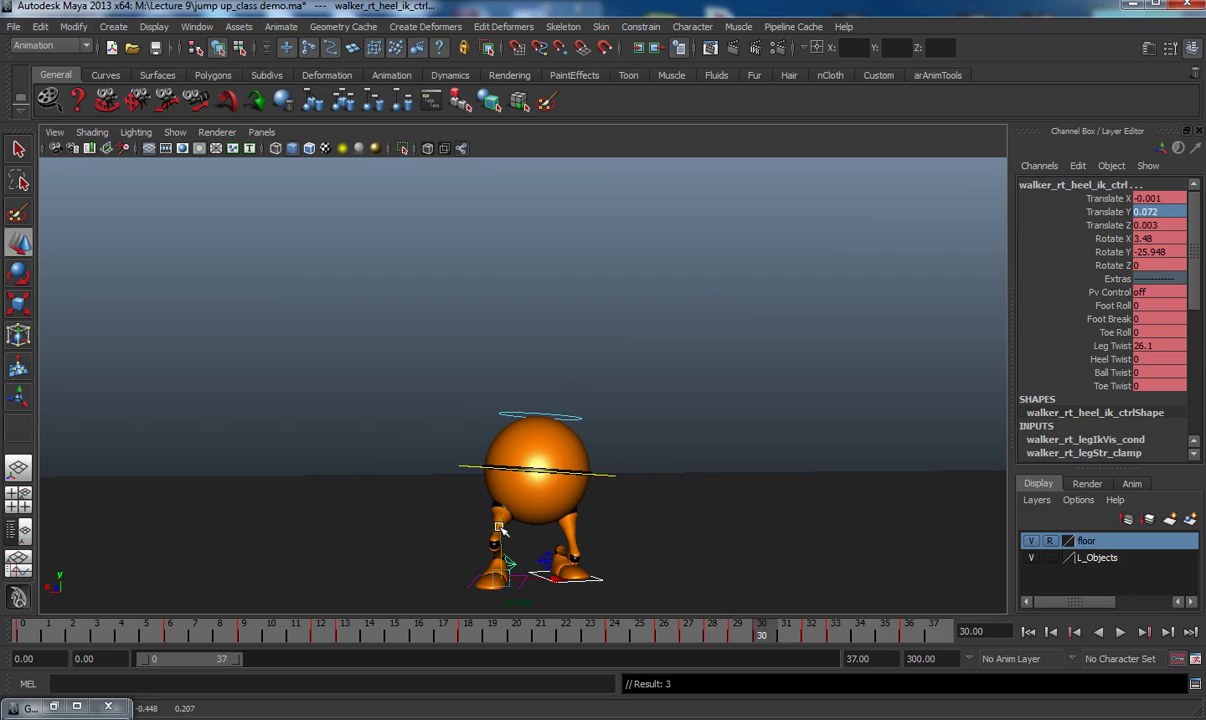
- Rotate the right heel IK control to about 4.69 in X at frame 29
key("alt+period")
key("alt+comma")
key("alt+comma")
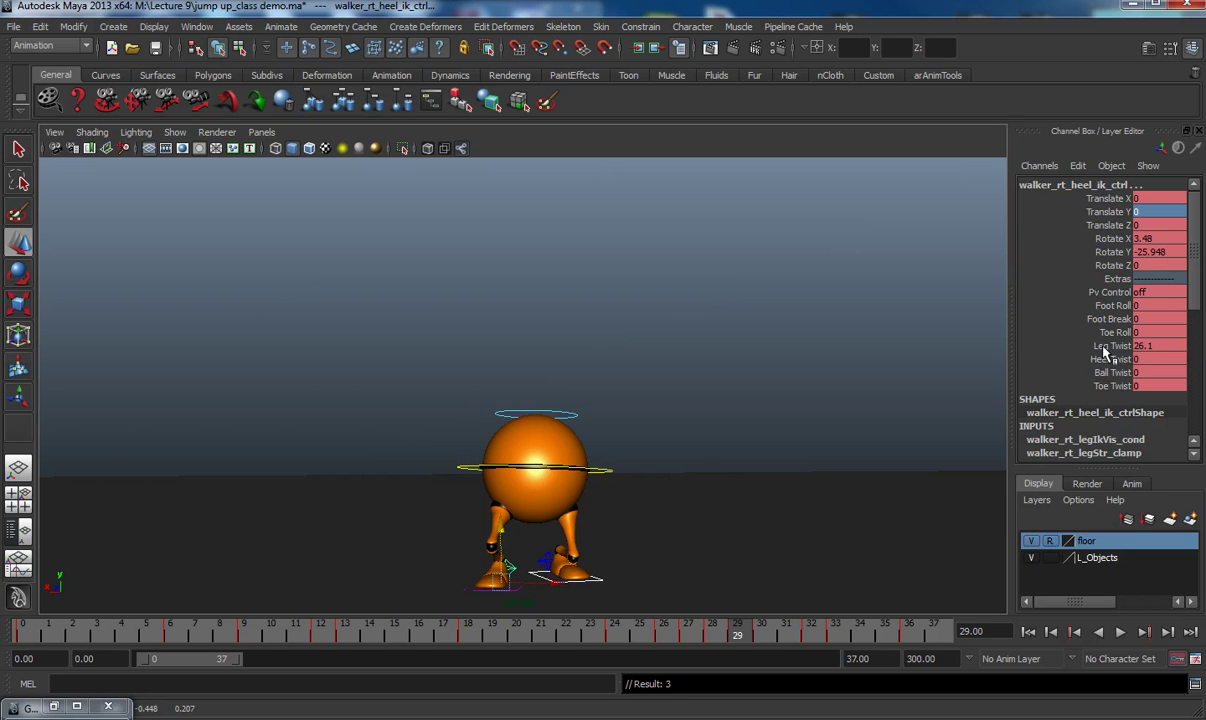
left_click(1110, 239)
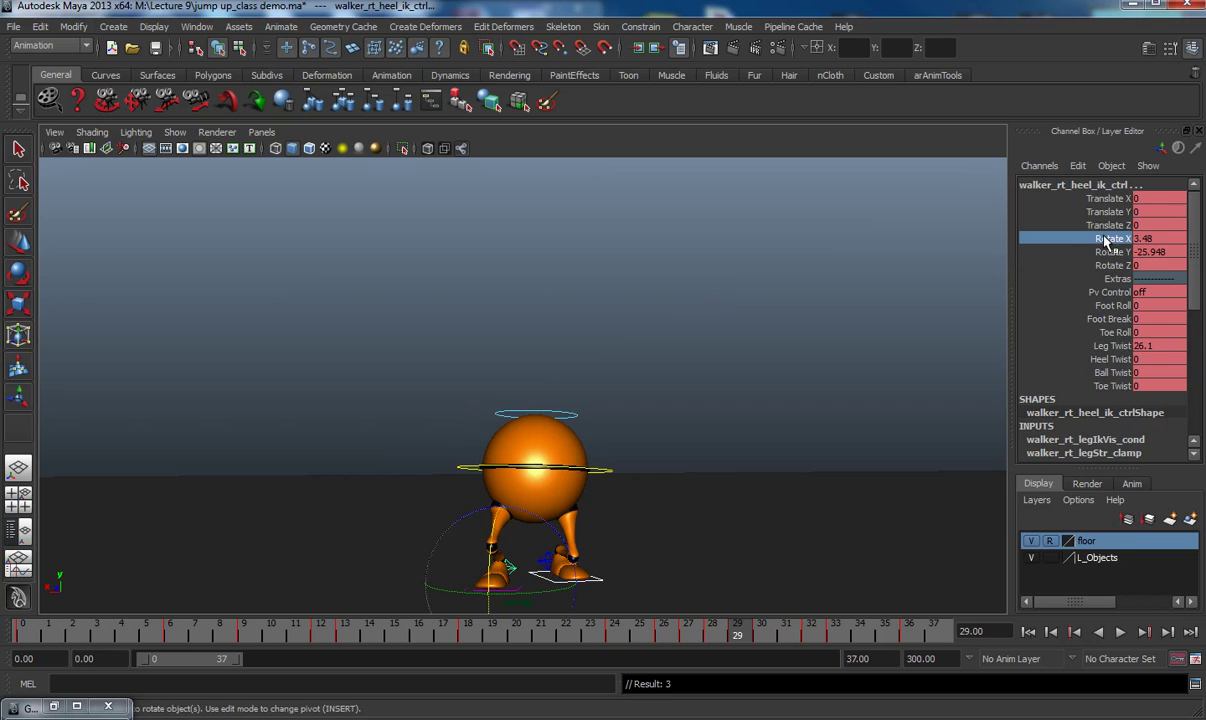
mouse_move(490, 551)
left_mouse_down()
mouse_move(467, 521)
mouse_move(478, 515)
mouse_move(510, 543)
left_mouse_up()
key("alt+period")
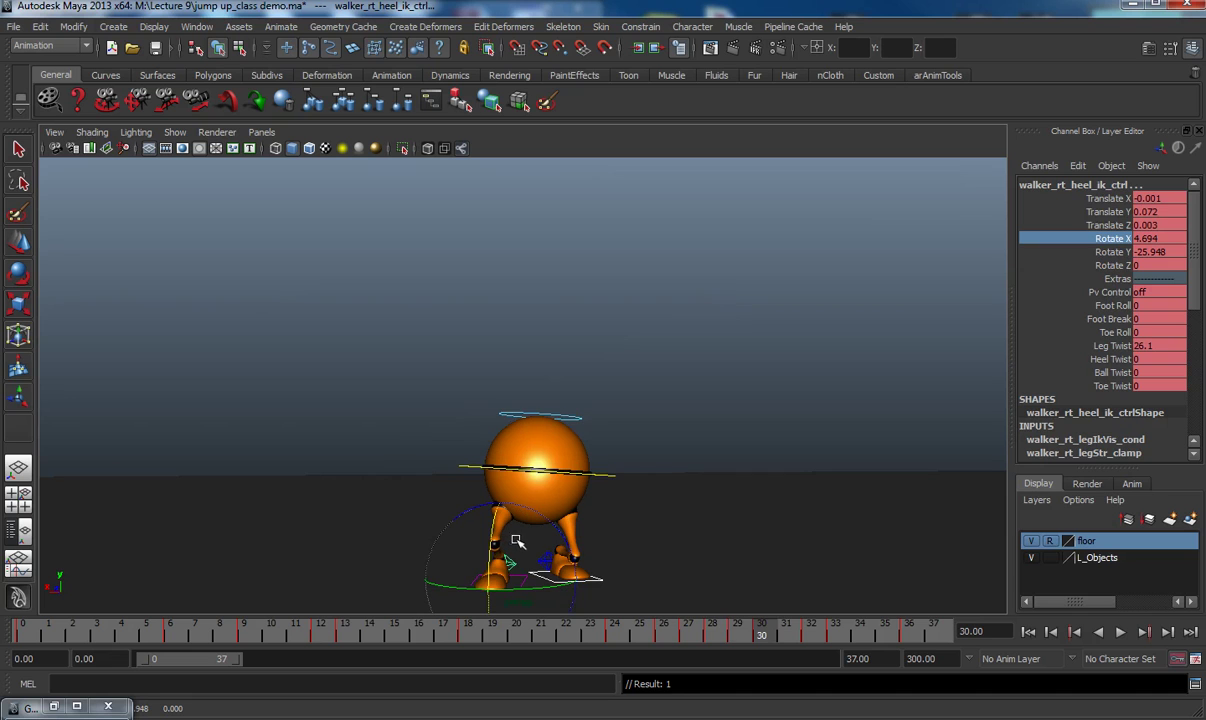
- Rotate the right heel IK control to about 0.585 in X at frame 31 and set a key
key("alt+period")
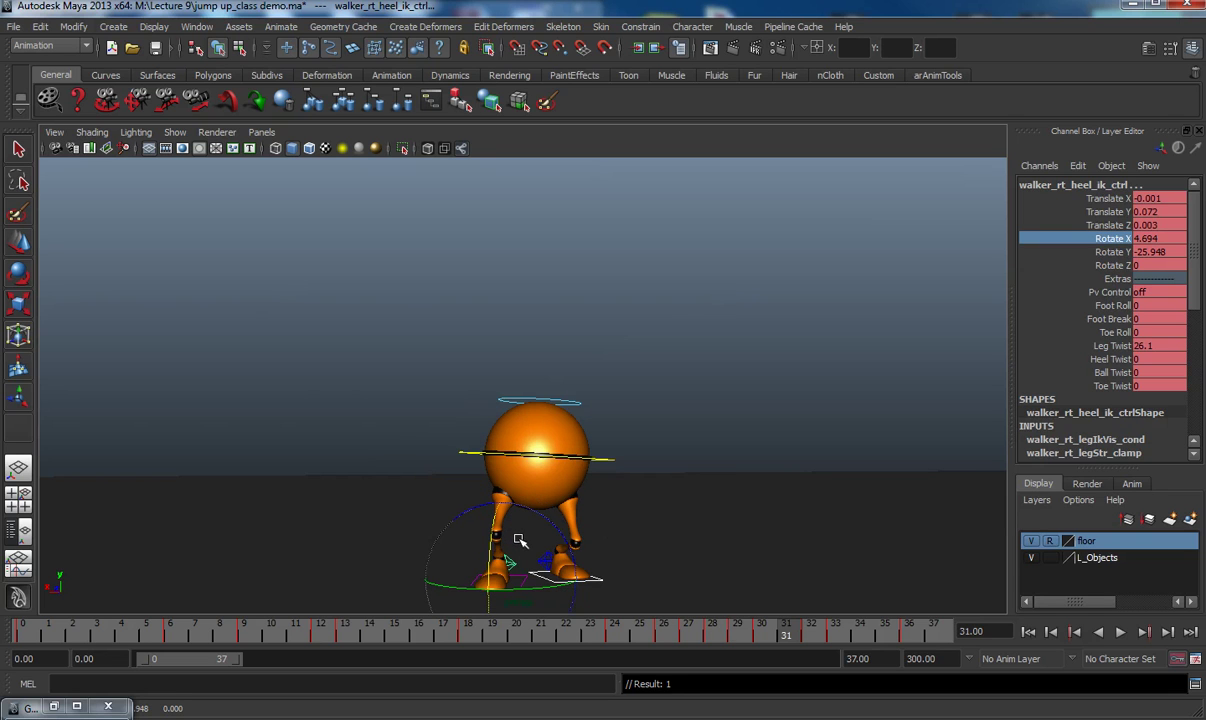
key("alt+period")
key("alt+period")
key("alt+comma")
key("alt+comma")
key("alt+comma")
key("alt+period")
key("alt+period")
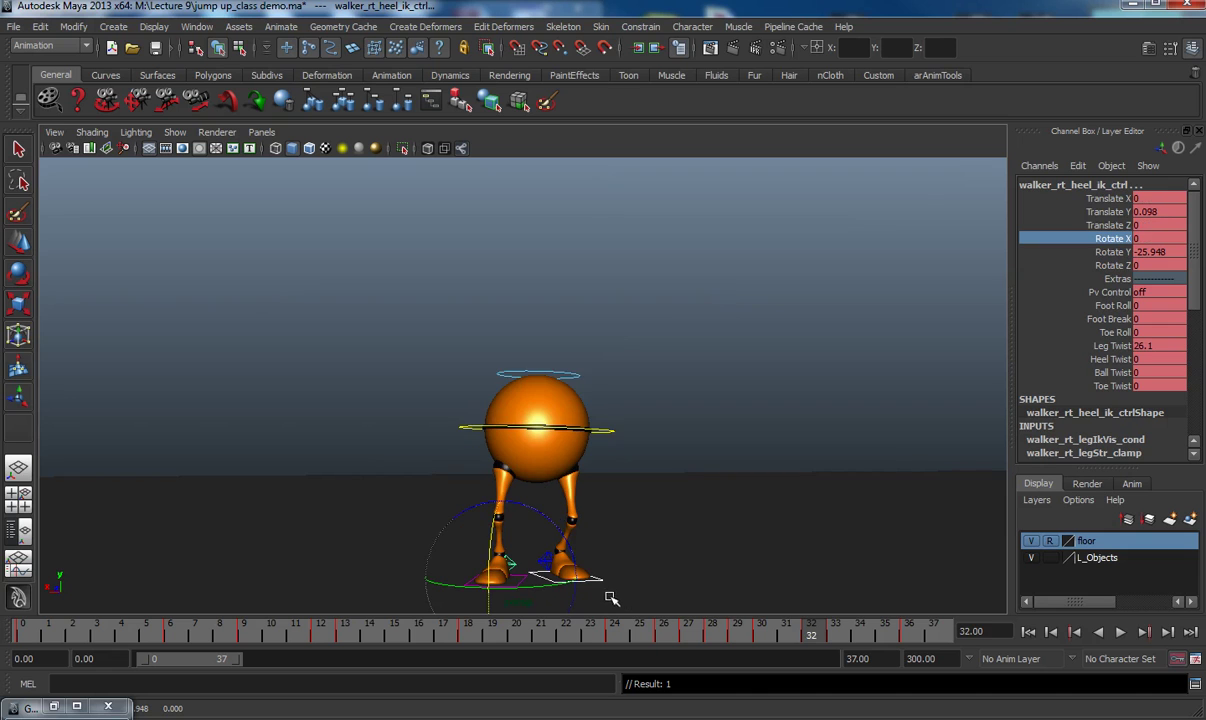
key("alt+comma")
left_click_drag(486, 563, 488, 566)
key("s")
- Step and scrub through the landing frames around 27 to 32 to review the right foot's settling motion
key("alt+comma")
key("alt+period")
key("alt+period")
key("alt+comma")
key("alt+comma")
key("alt+comma")
key("alt+period")
key("alt+period")
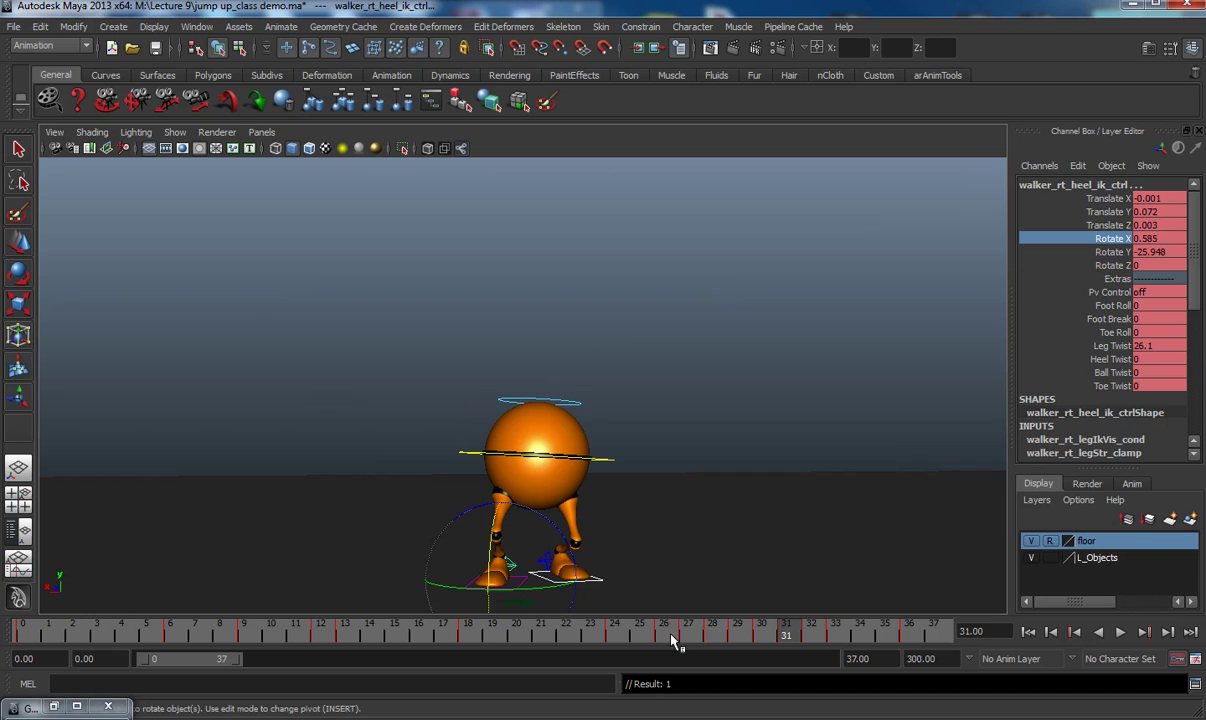
left_click_drag(683, 628, 788, 648)
- Open the Graph Editor, frame all curves of the selected left foot and right heel controls, and go to frame 30
left_click(30, 707)
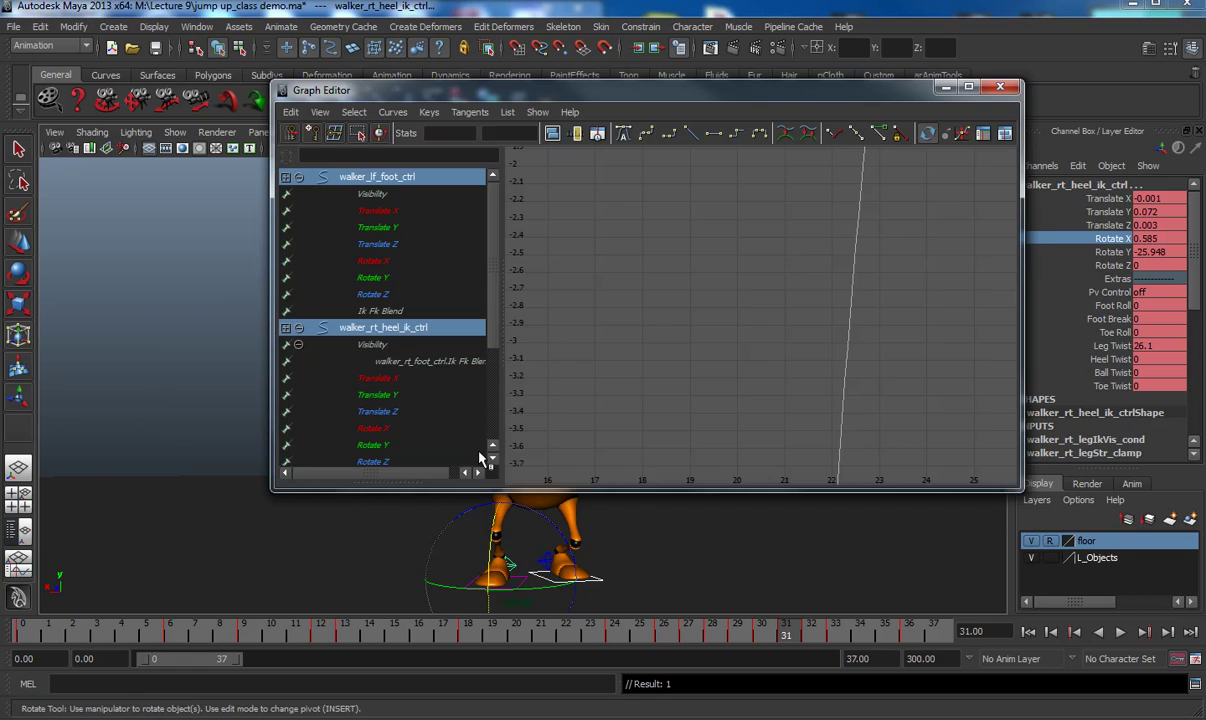
scroll(547, 331, "down", 13)
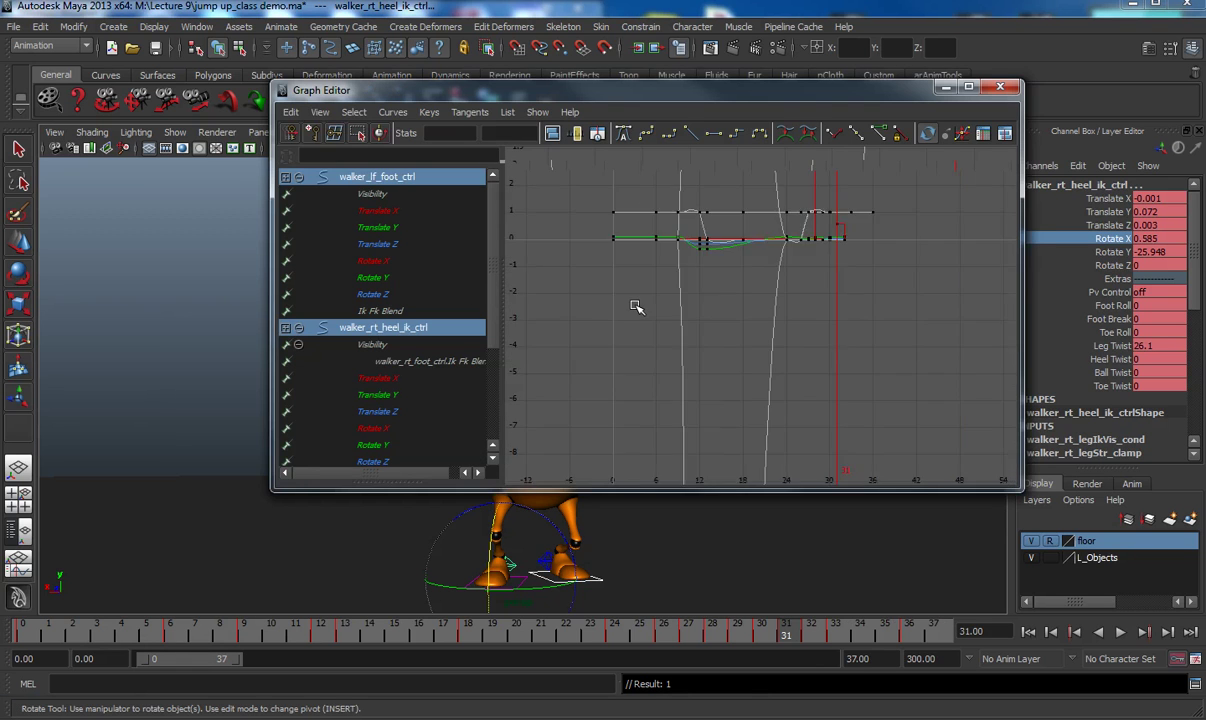
scroll(632, 307, "up", 10)
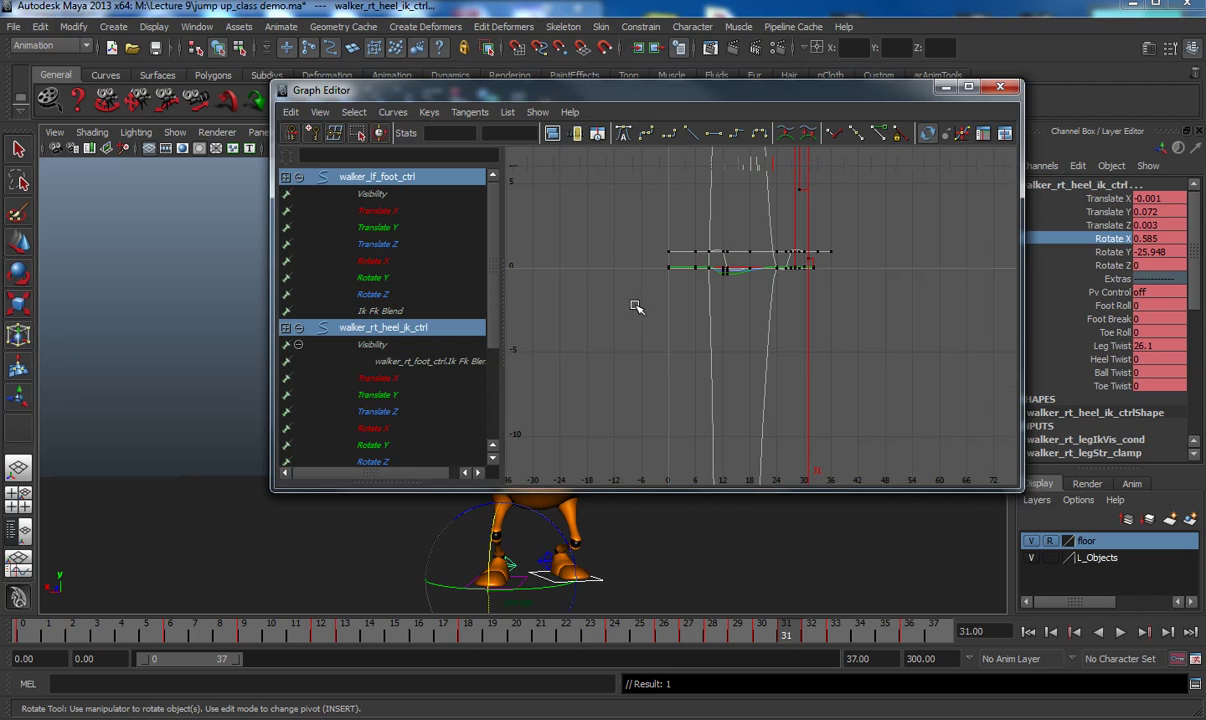
key("a")
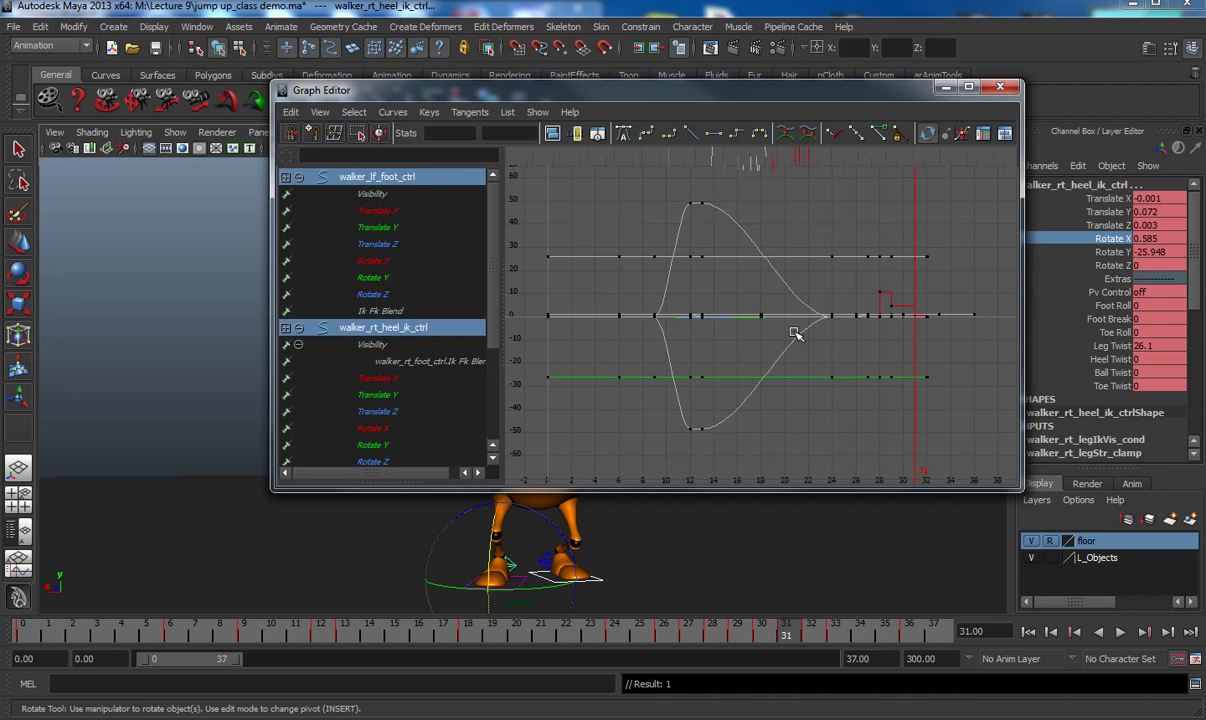
mouse_move(572, 640)
left_mouse_down()
mouse_move(783, 643)
mouse_move(762, 638)
left_mouse_up()
left_click_drag(862, 244, 918, 413)
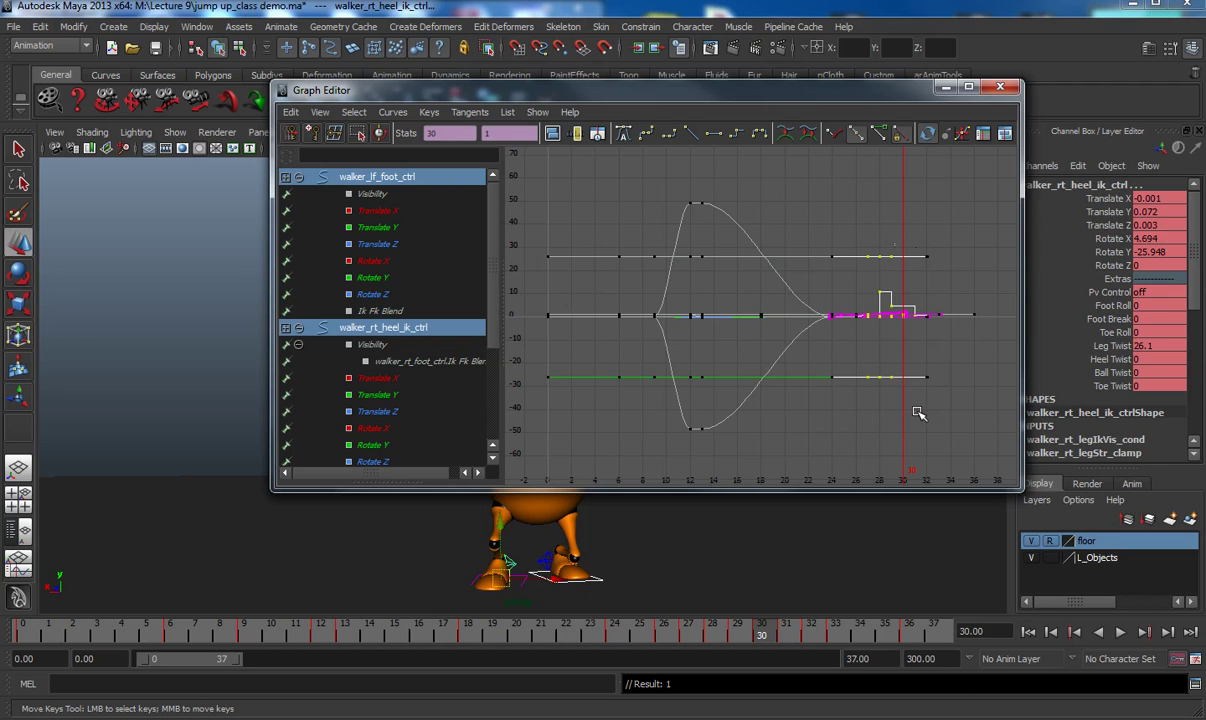
key("Delete")
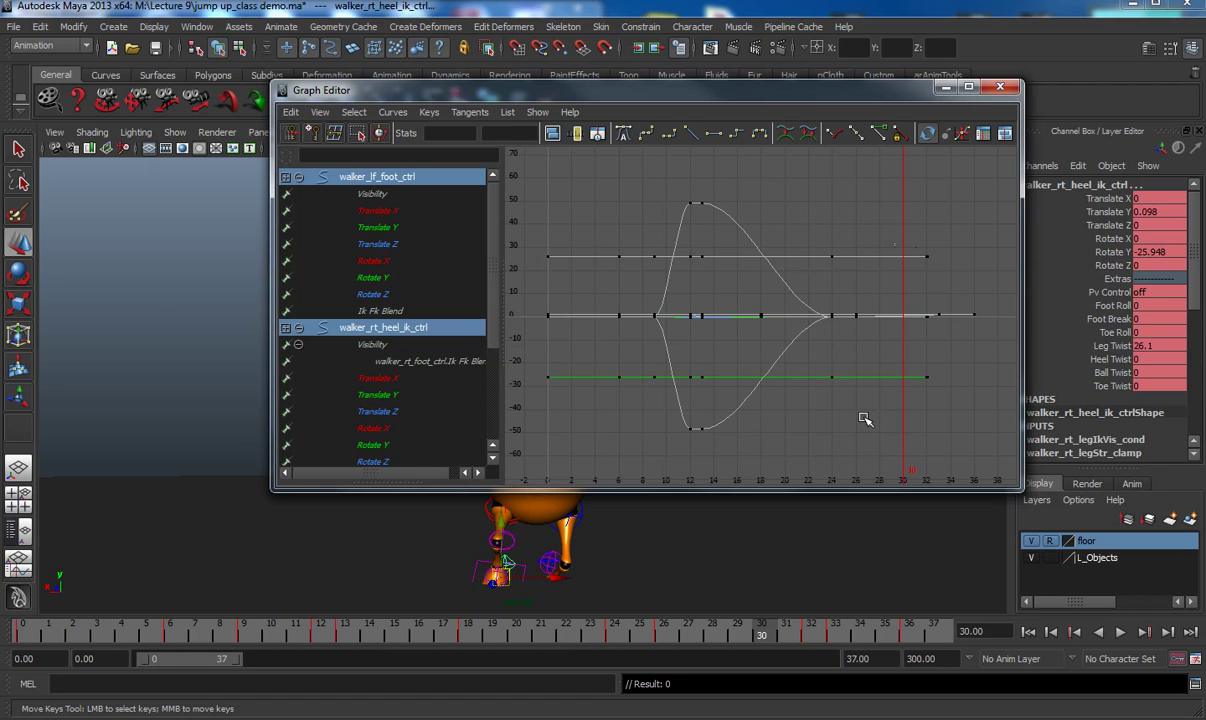
key("ctrl+z")
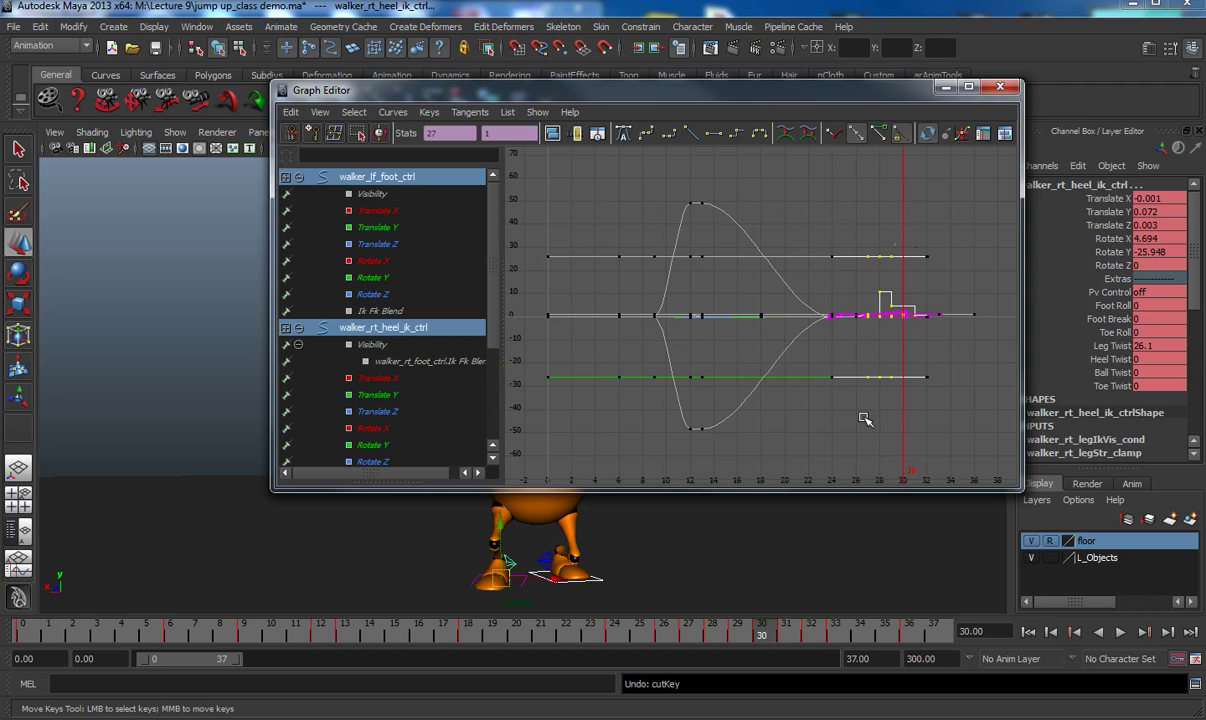
- Select only the right heel IK control and its curve keys around the landing, and go to frame 27
left_click(477, 566)
left_click_drag(862, 236, 920, 400)
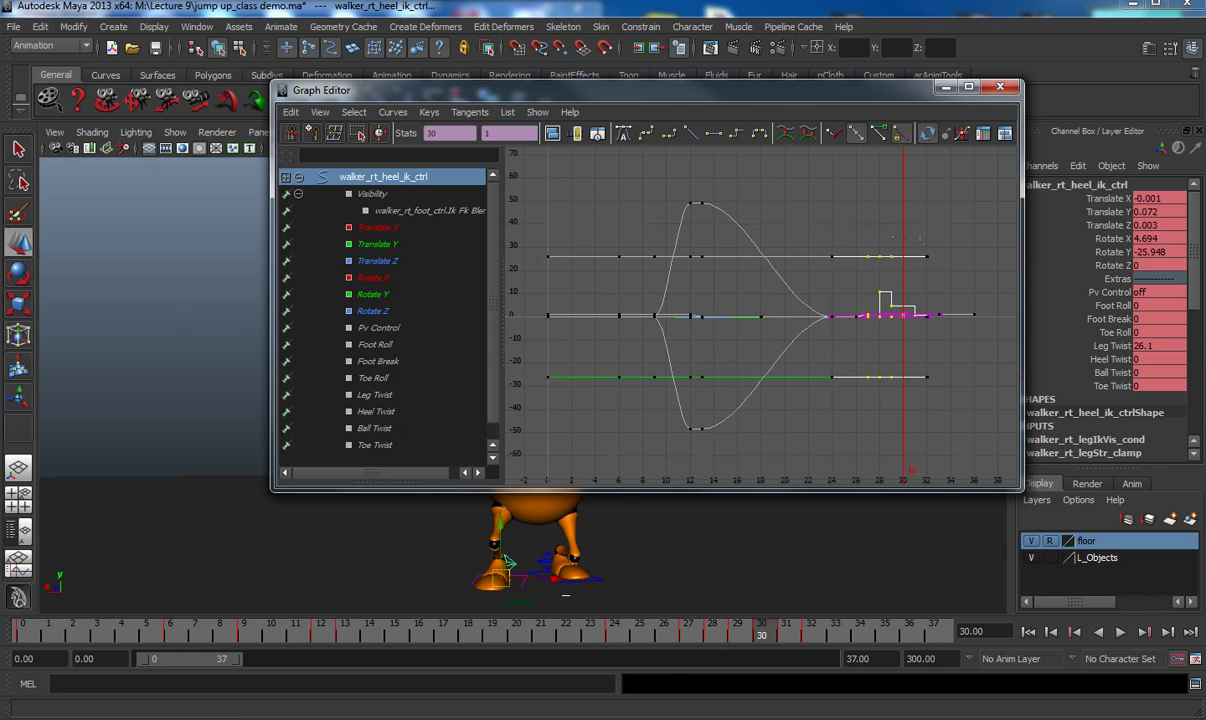
mouse_move(703, 637)
left_mouse_down()
mouse_move(670, 638)
mouse_move(719, 636)
mouse_move(698, 636)
left_mouse_up()
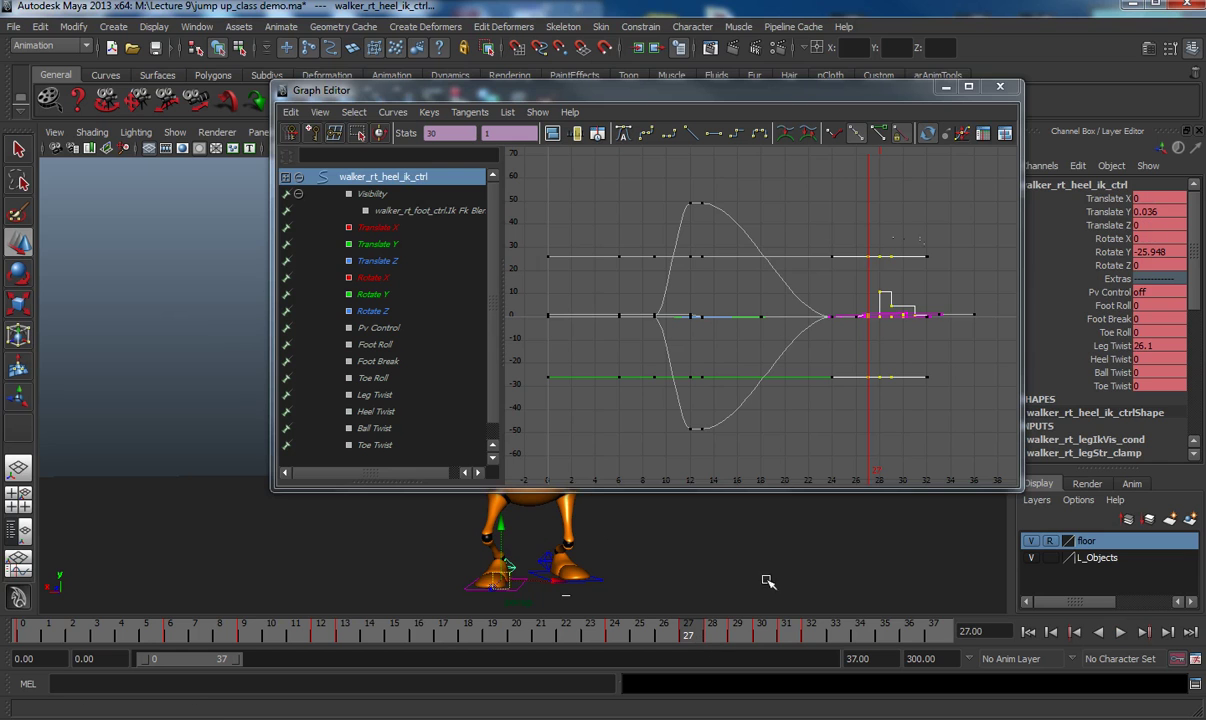
middle_click_drag(878, 256, 925, 420)
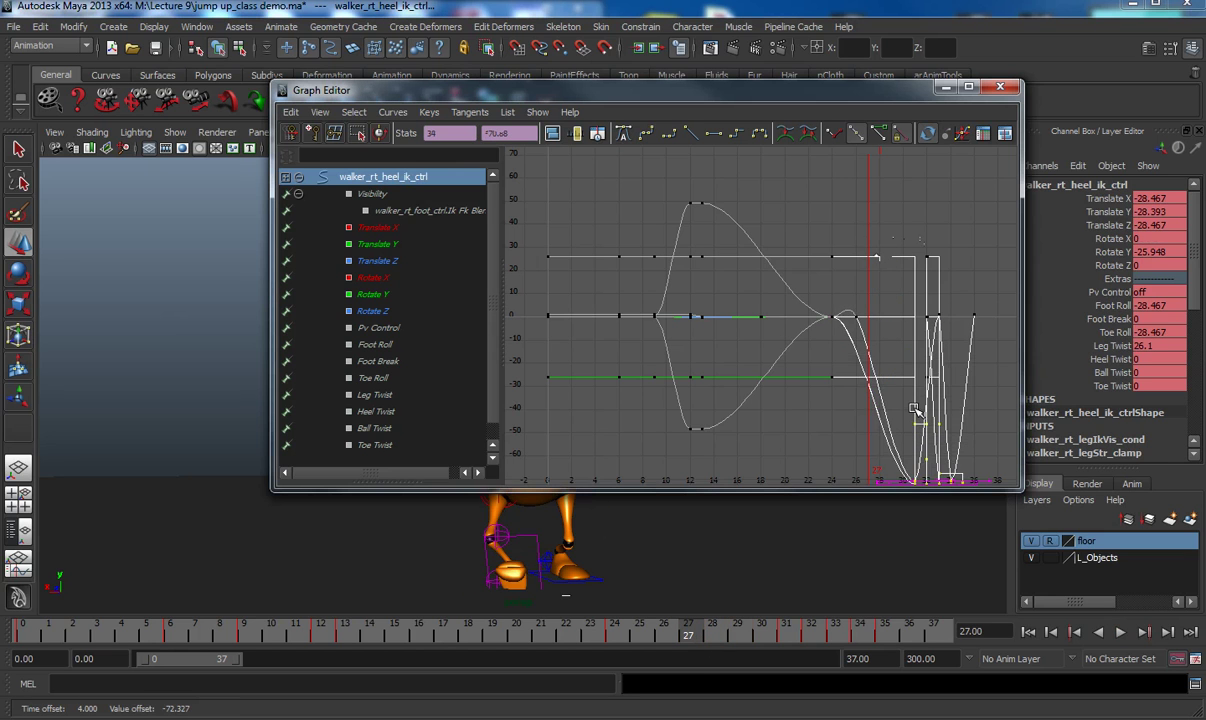
key("ctrl+z")
middle_click_drag(888, 292, 888, 314)
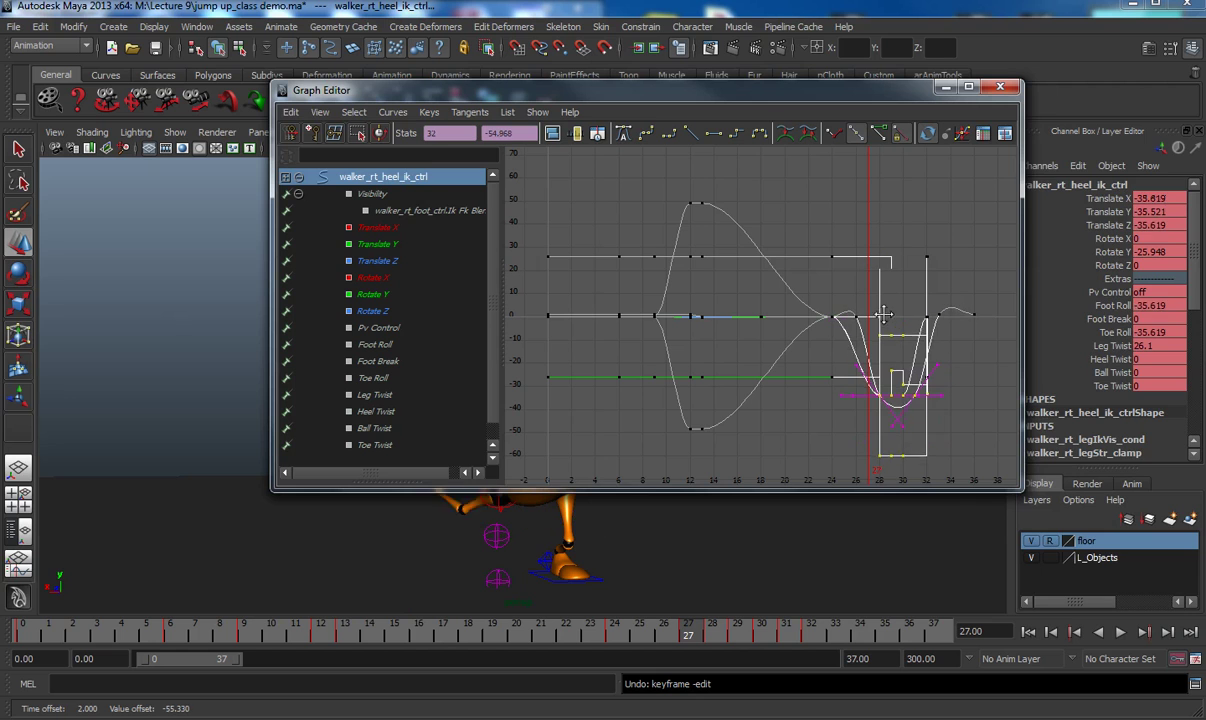
key("ctrl+a")
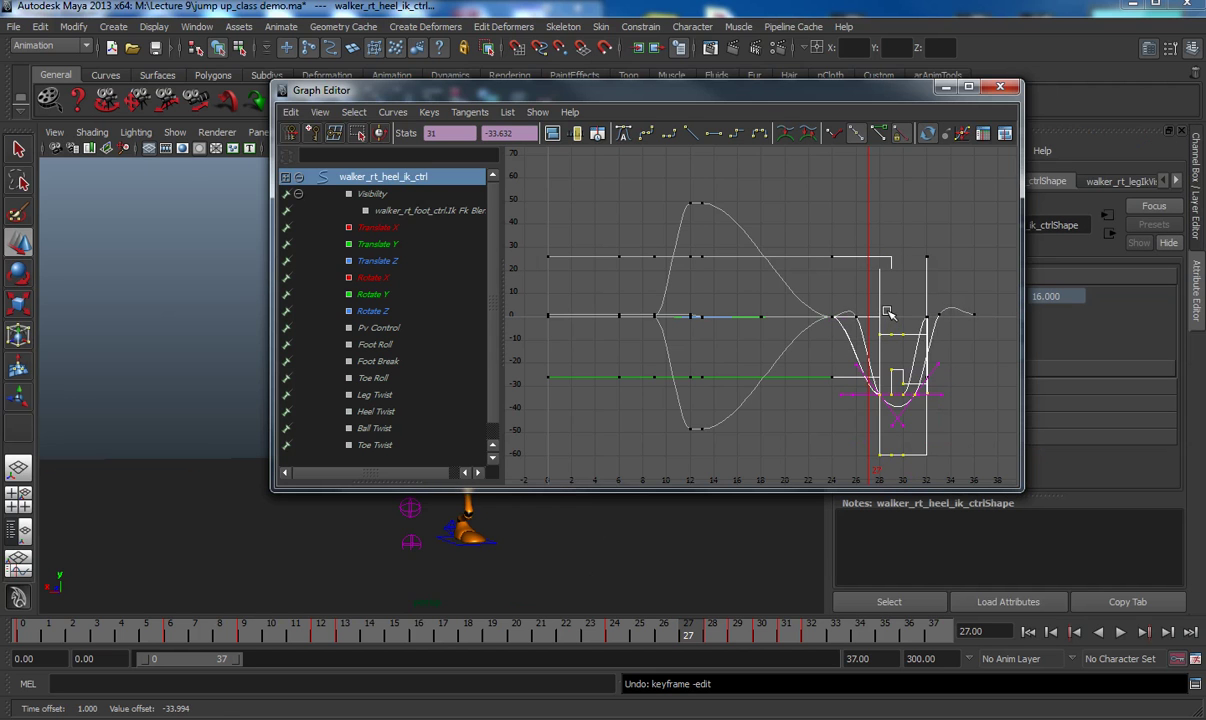
key("ctrl+z")
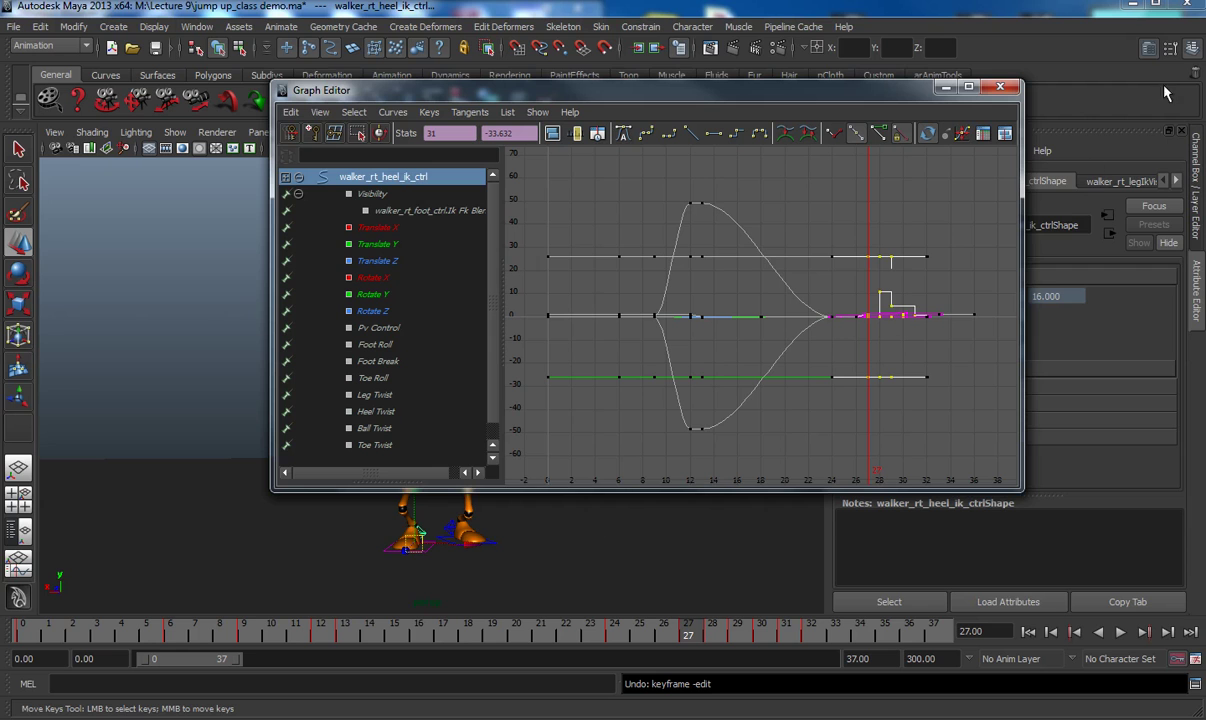
key("ctrl+a")
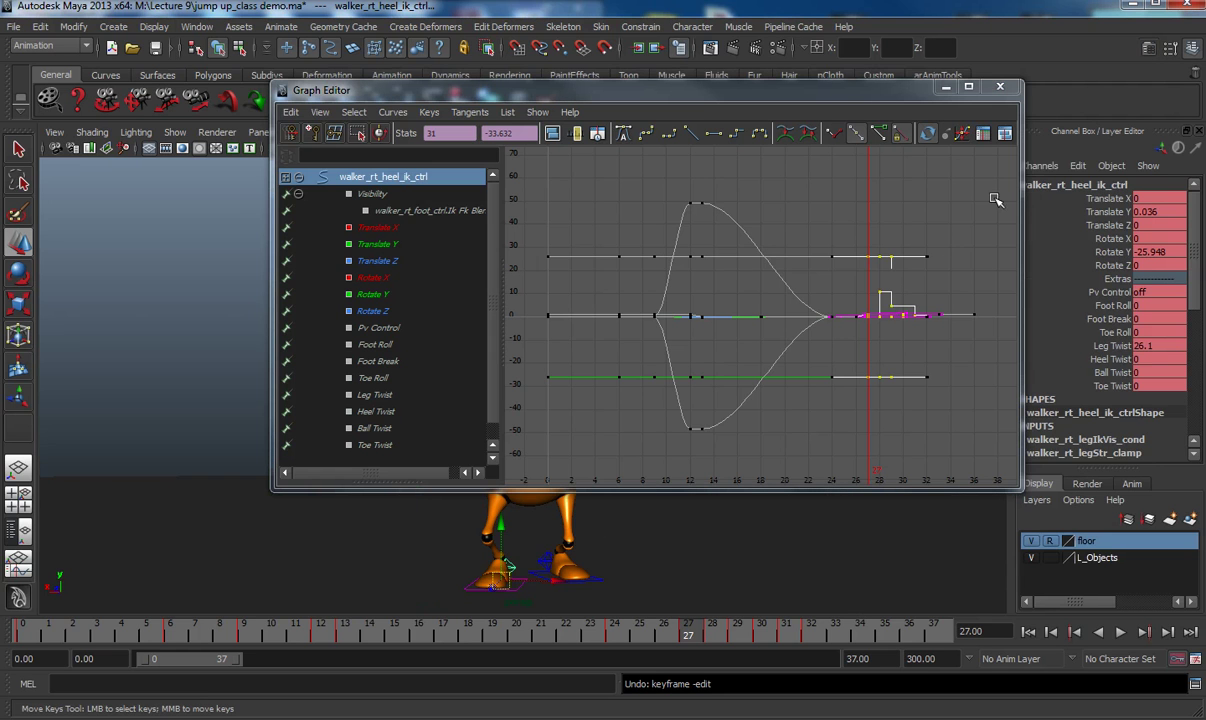
middle_click_drag(866, 243, 886, 302)
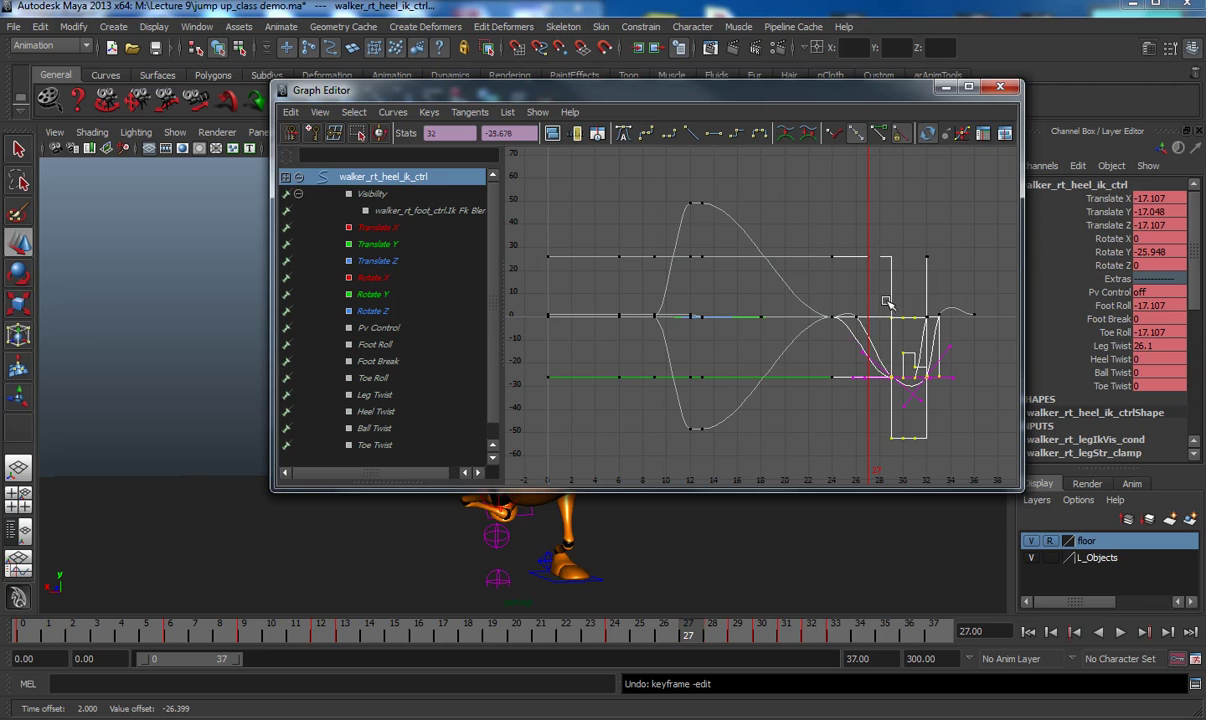
key("ctrl+z")
- Delete the right heel IK control's keys between frames 28 and 31, keeping those at frames 27 and 32
left_click(903, 212)
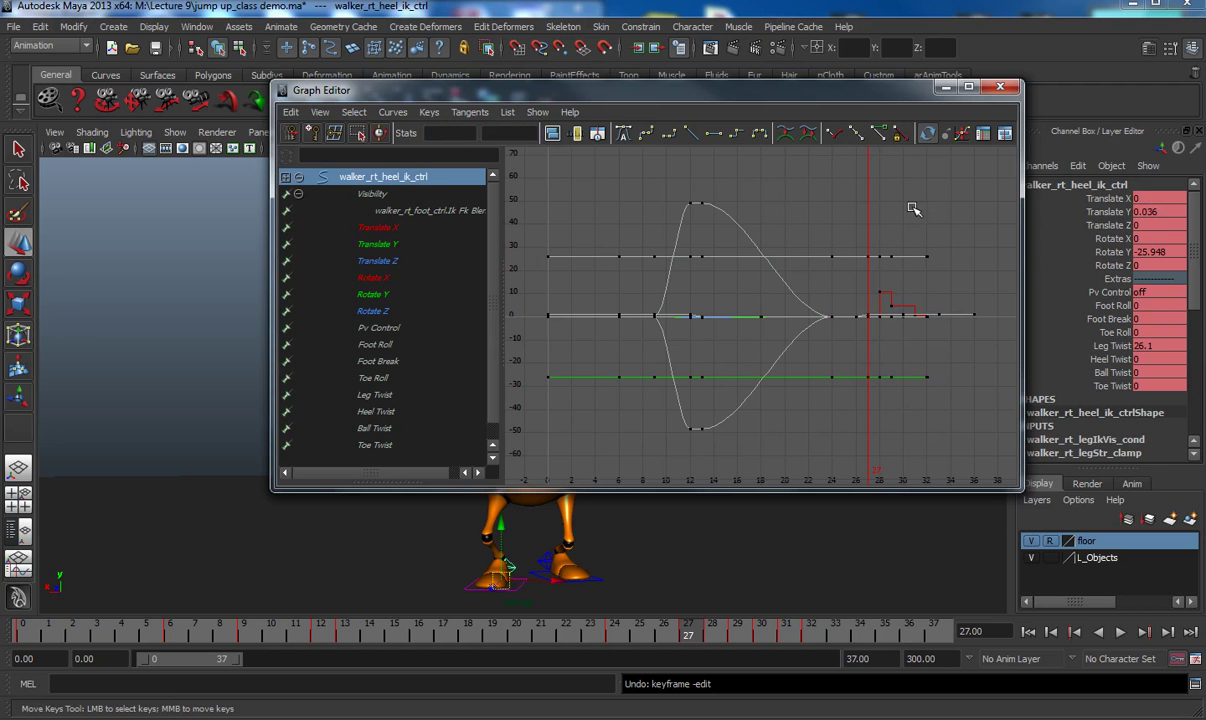
left_click_drag(926, 216, 826, 394)
key("Delete")
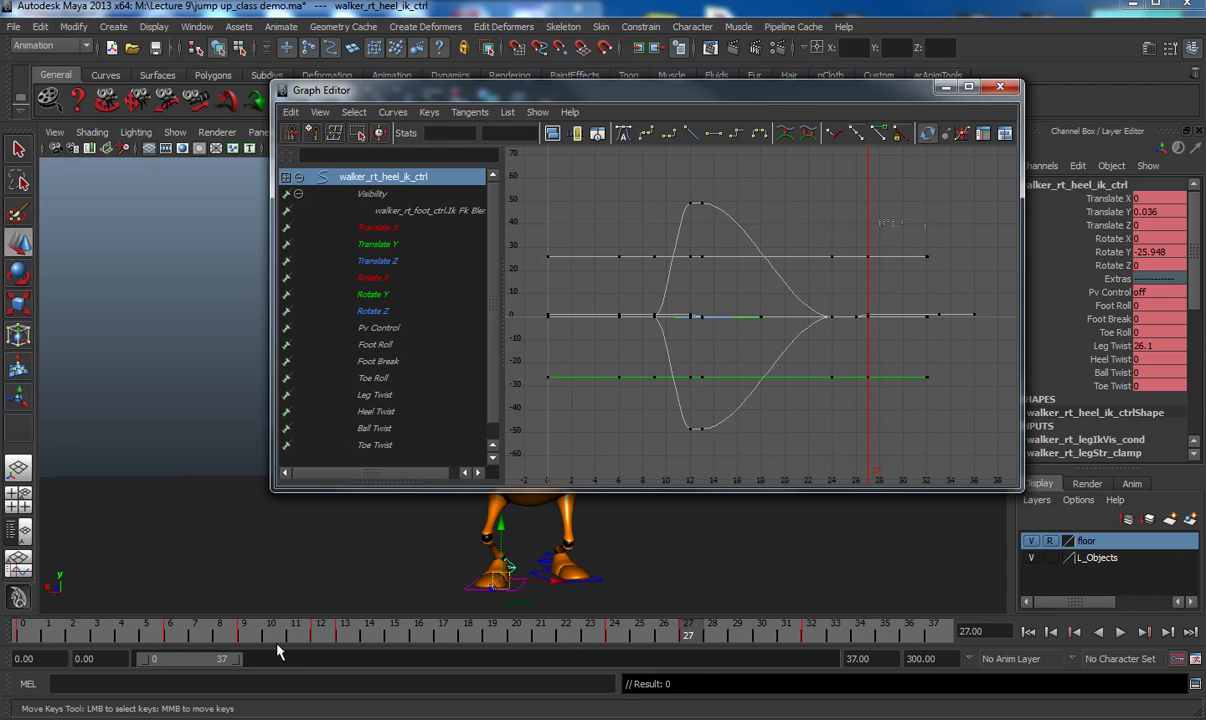
- Play and scrub the landing, and examine the right heel IK control's curves from Translate X through Toe Twist
key("alt+v")
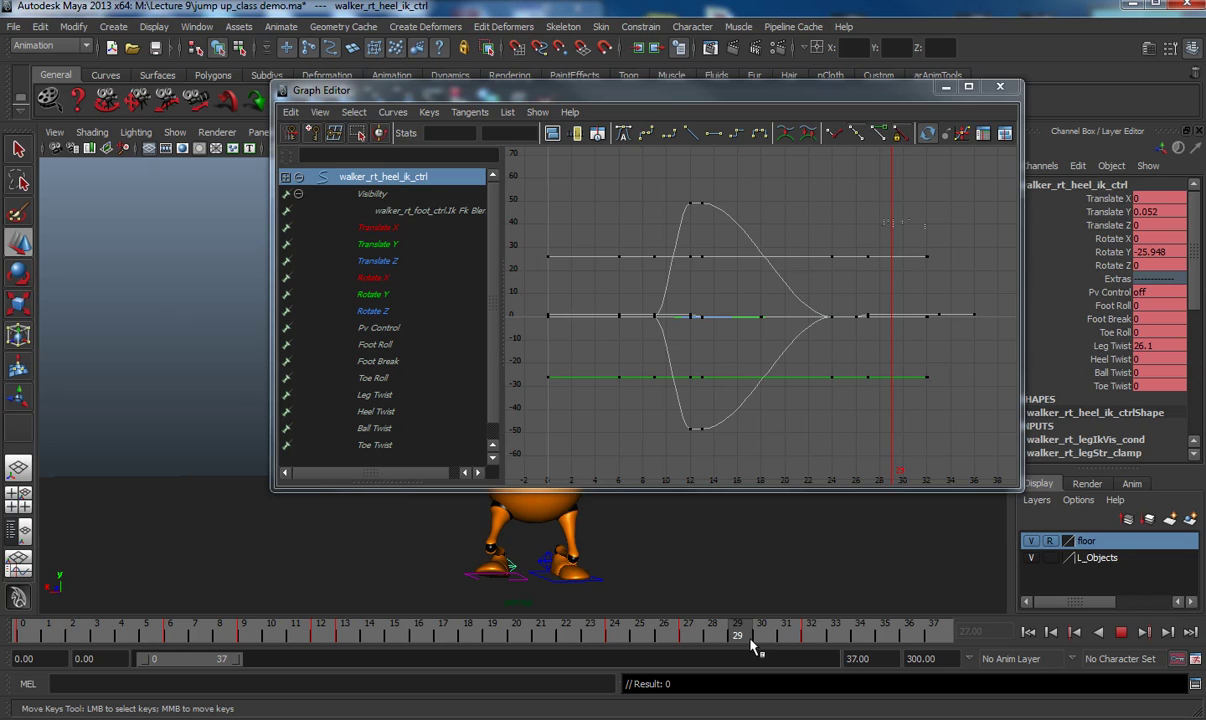
mouse_move(838, 636)
left_mouse_down()
mouse_move(690, 626)
mouse_move(812, 622)
mouse_move(714, 626)
mouse_move(736, 626)
left_mouse_up()
left_click(375, 445)
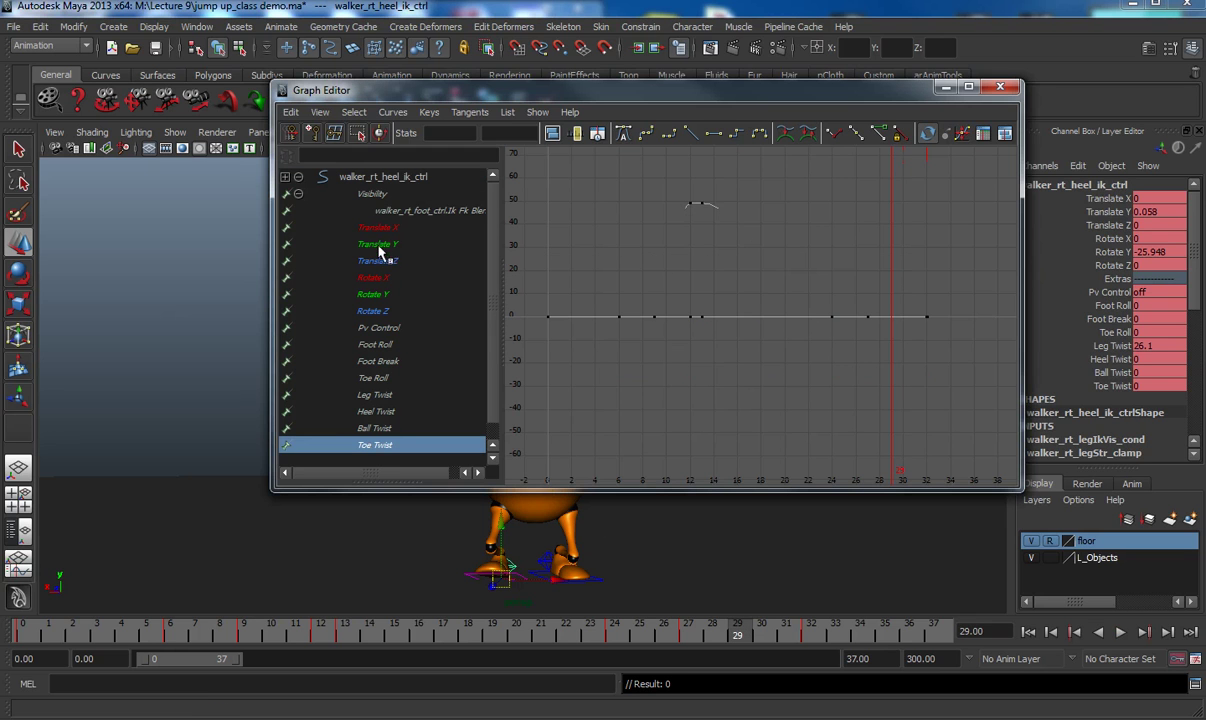
left_click(378, 230, "shift")
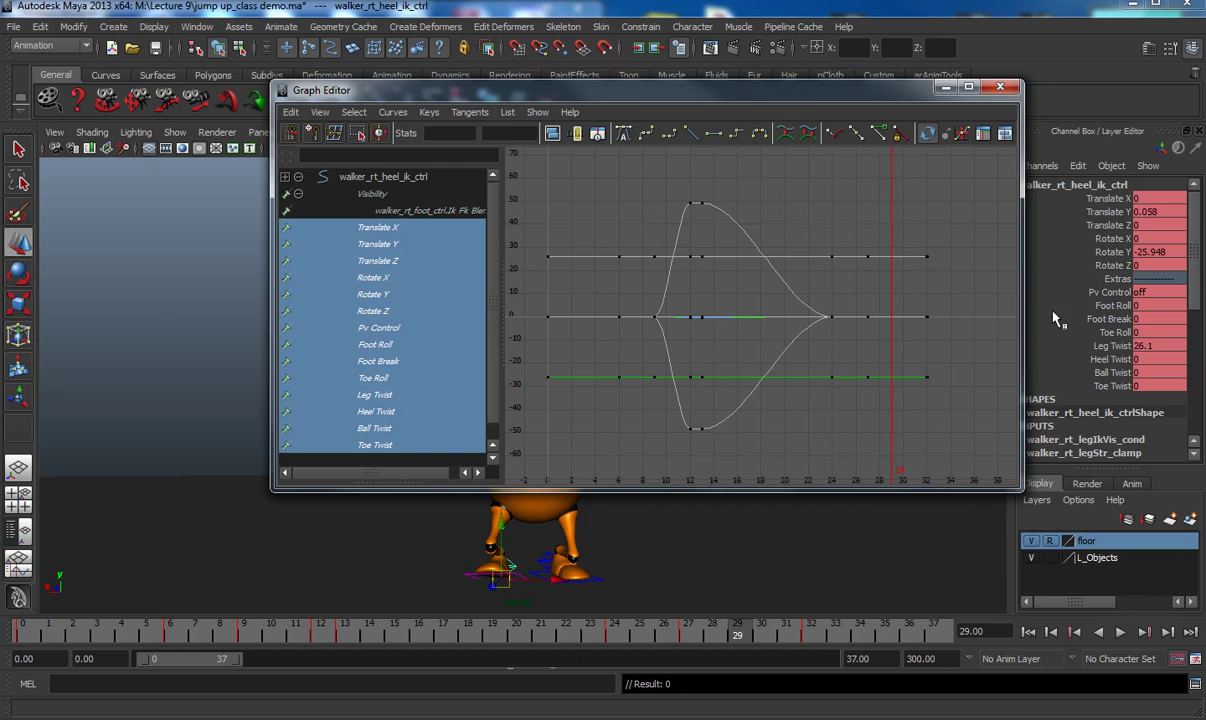
- Set the right foot control's Ik Fk Blend keys to stepped tangents and put the Graph Editor away
left_click(474, 573)
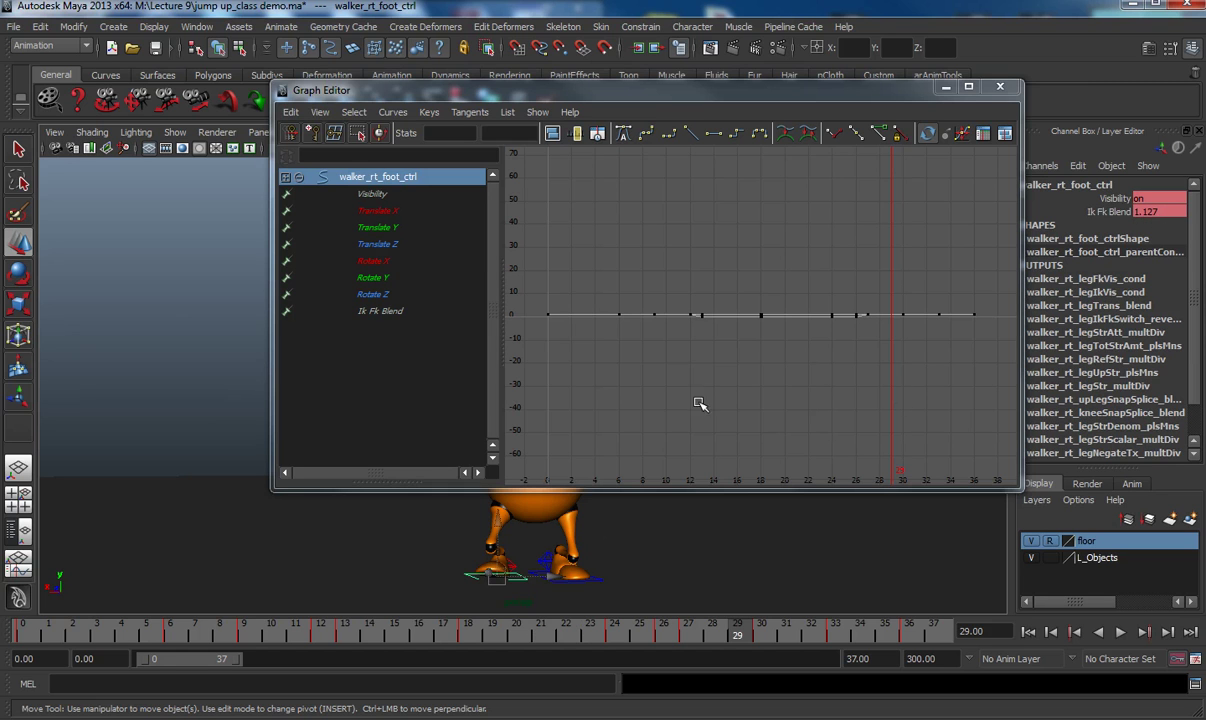
left_click_drag(677, 288, 972, 353)
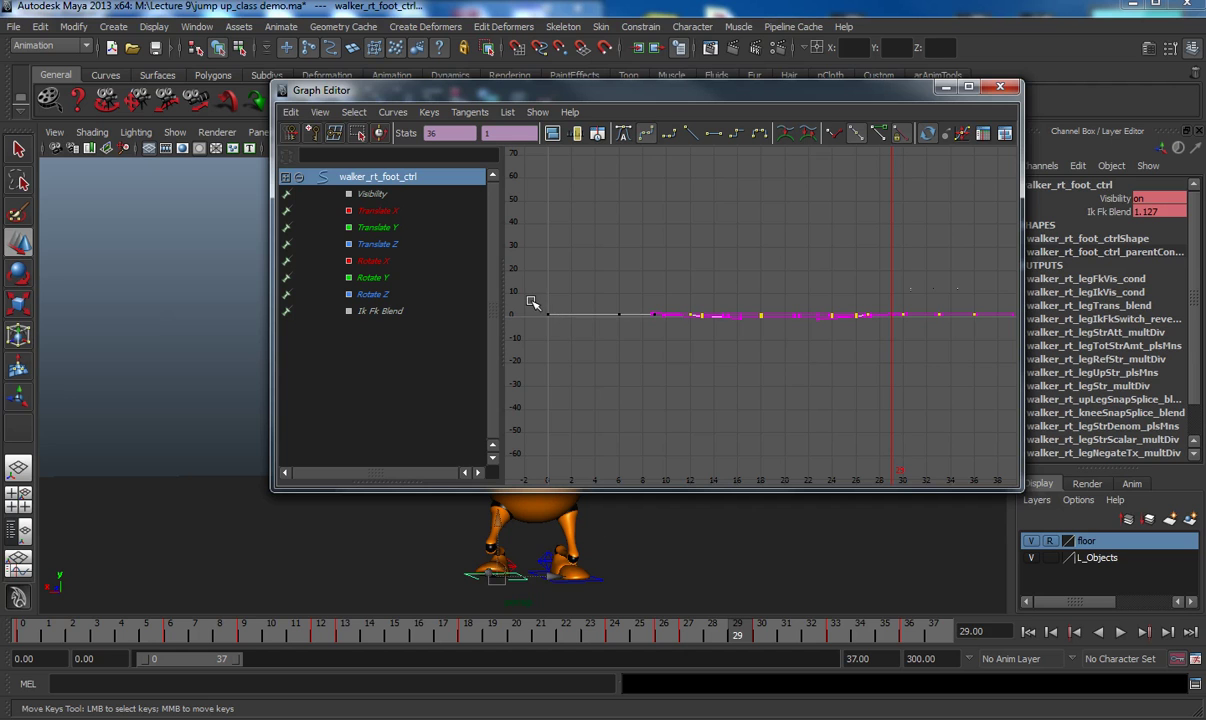
left_click_drag(533, 300, 978, 350)
left_click(467, 573)
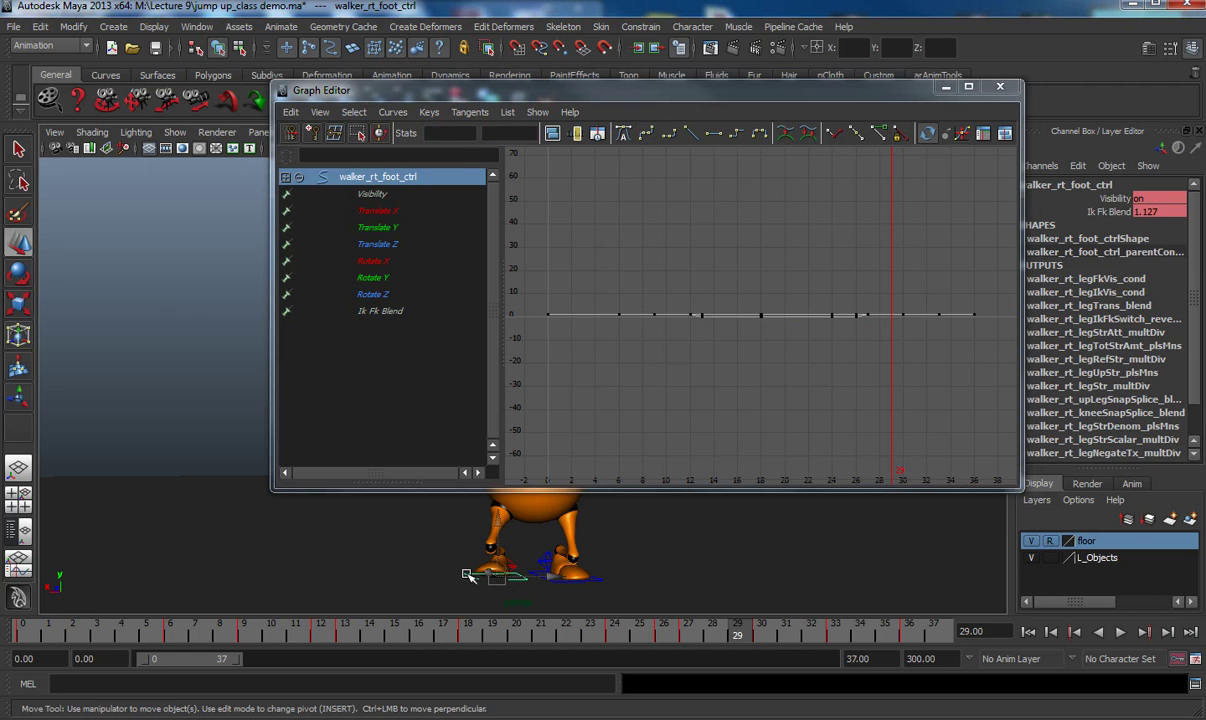
left_click_drag(531, 285, 954, 363)
left_click(382, 311)
left_click_drag(539, 300, 974, 350)
key("f")
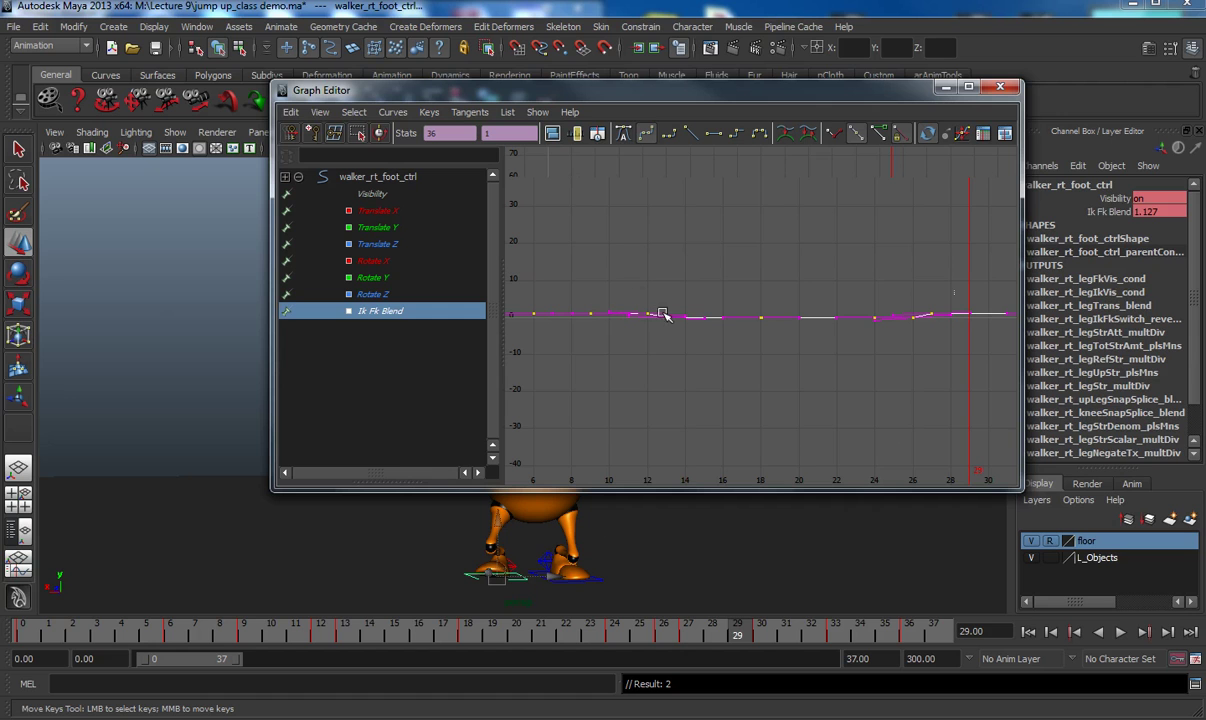
left_click(736, 136)
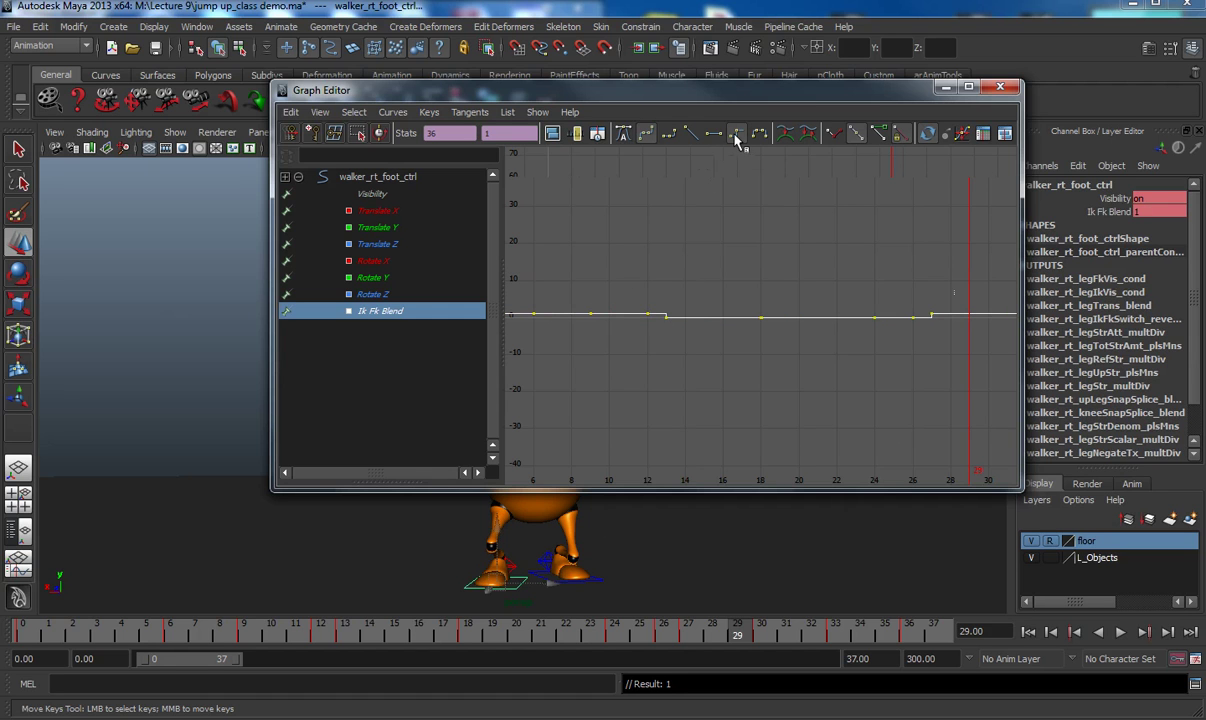
left_click(945, 88)
- Play back the landing and check the right heel IK control's pose at frames 33, 32 and 27
key("alt+v")
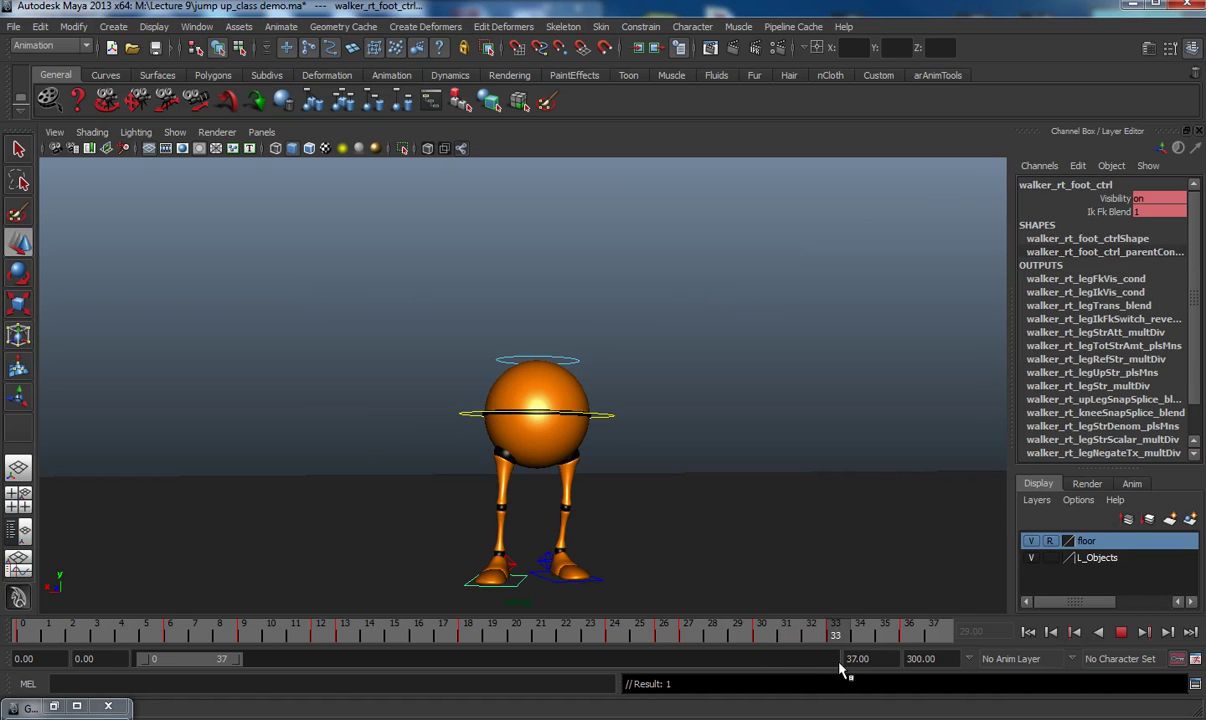
left_click(833, 630)
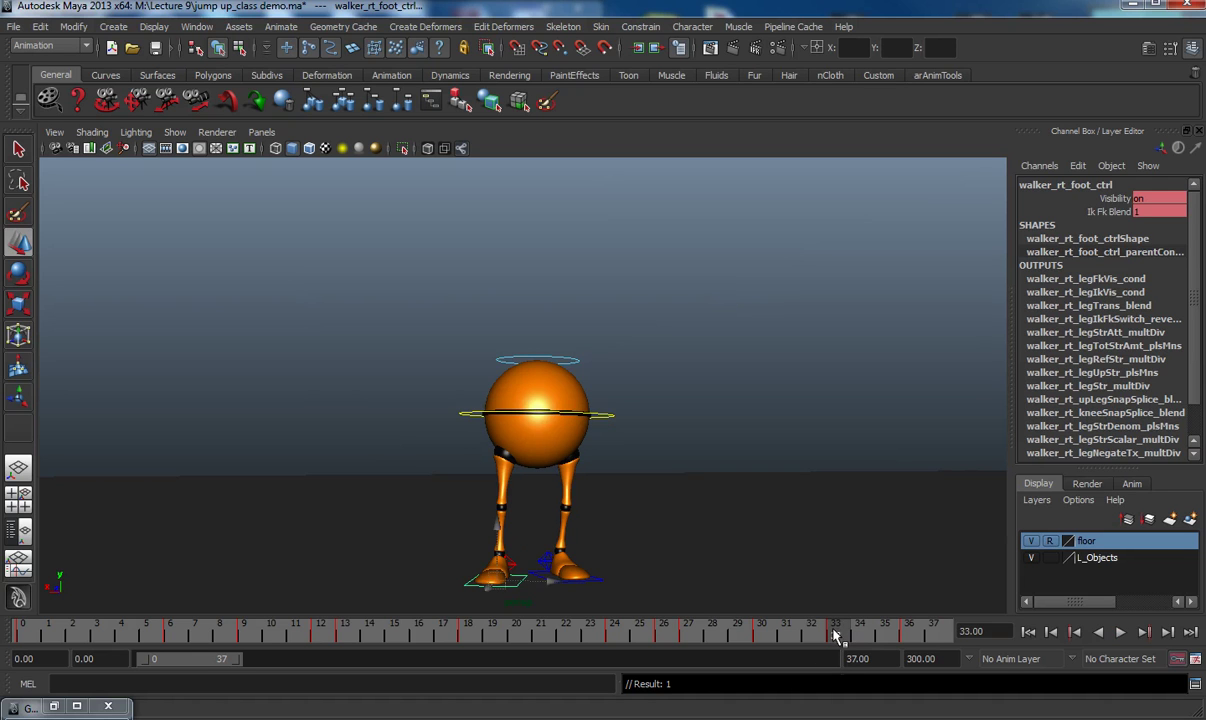
left_click(506, 562)
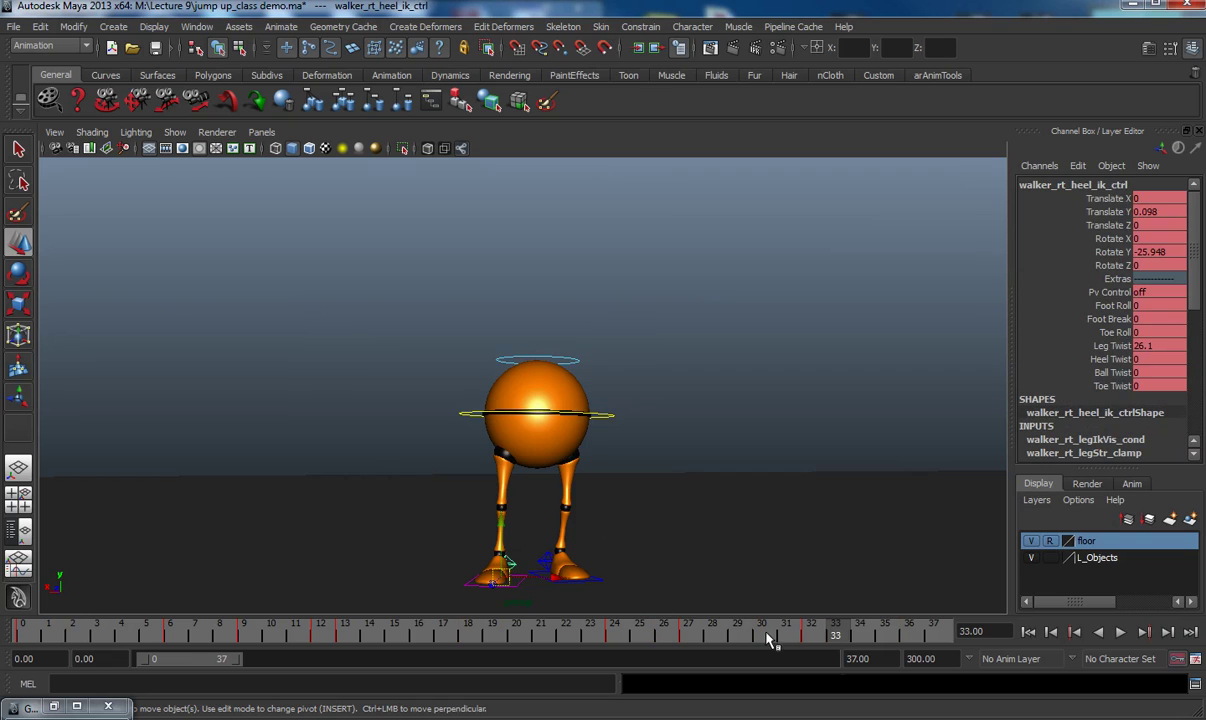
left_click(811, 638)
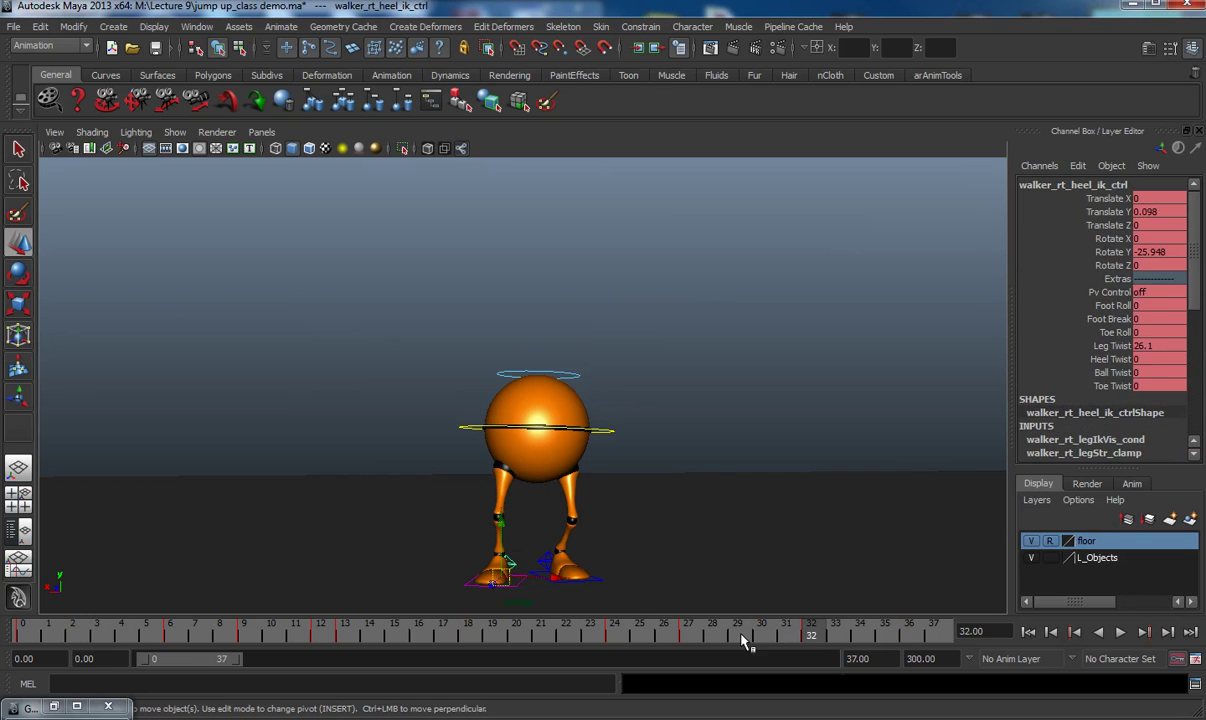
left_click(688, 635)
key("alt+v")
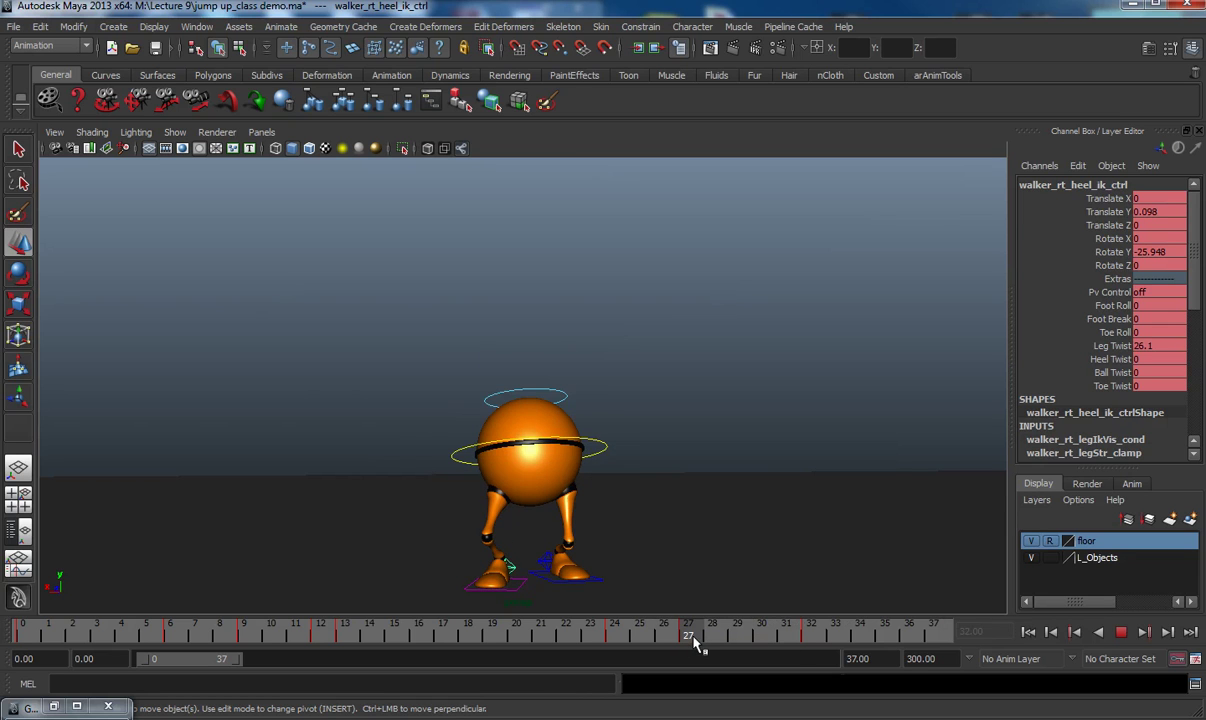
- Copy the right heel IK control's frame 32 pose to frame 27 and set a key there
left_click(810, 638)
left_click_drag(810, 640, 690, 643)
key("s")
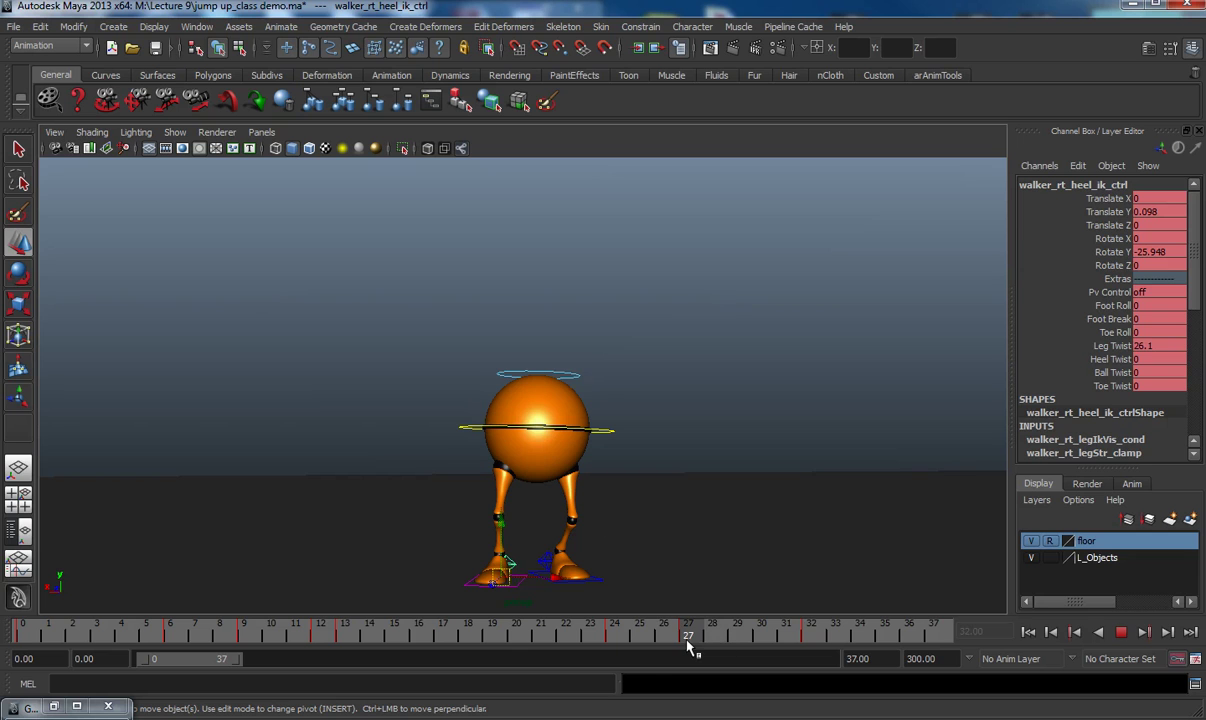
- Play back the jump and check the takeoff around frame 10
key("alt+v")
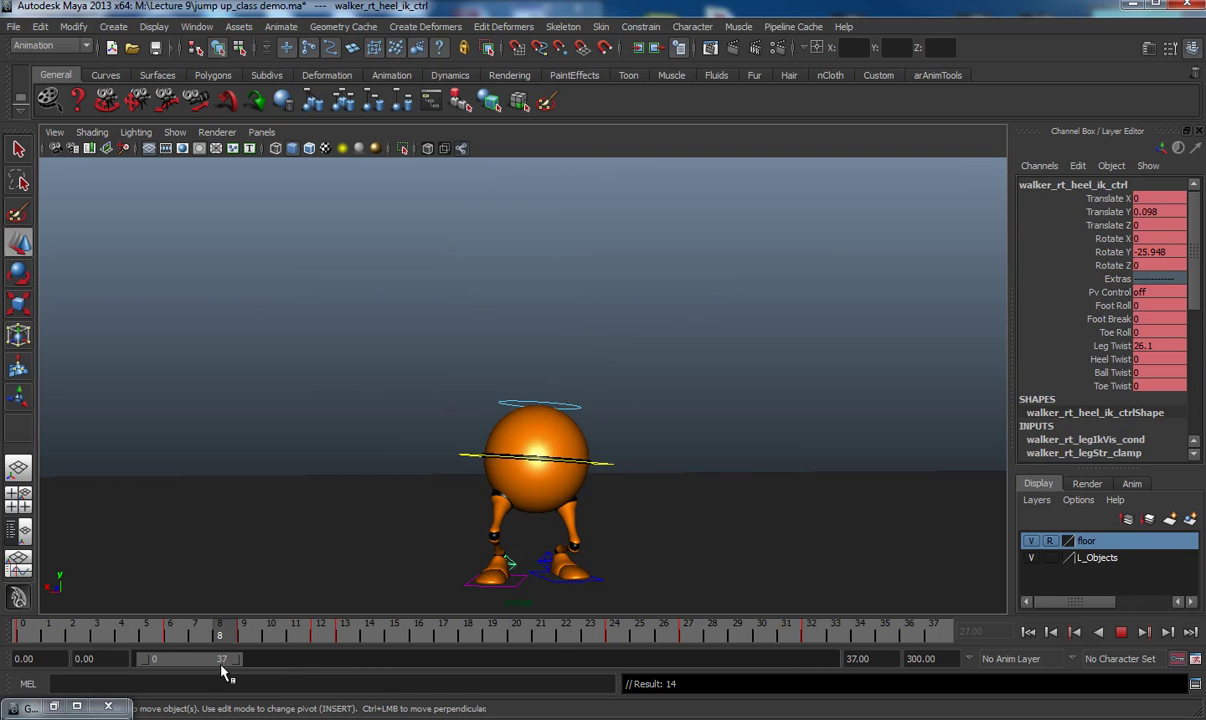
mouse_move(340, 661)
left_mouse_down()
mouse_move(363, 657)
mouse_move(325, 666)
left_mouse_up()
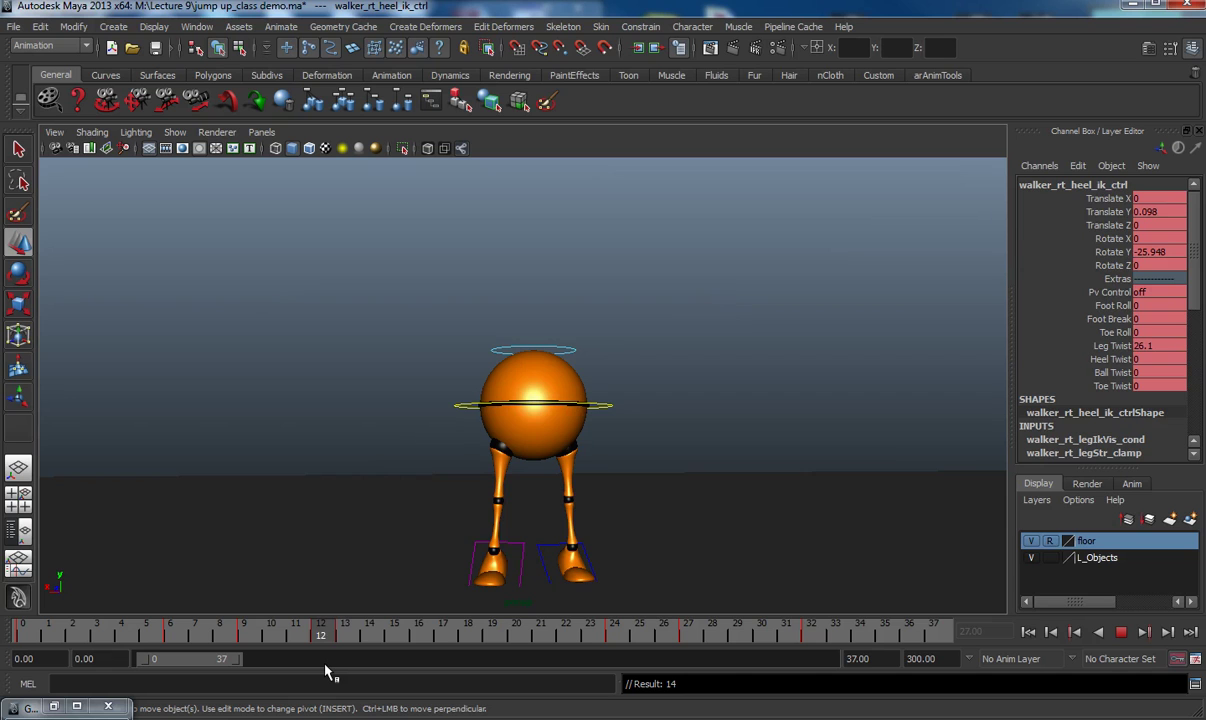
left_click_drag(310, 673, 283, 680)
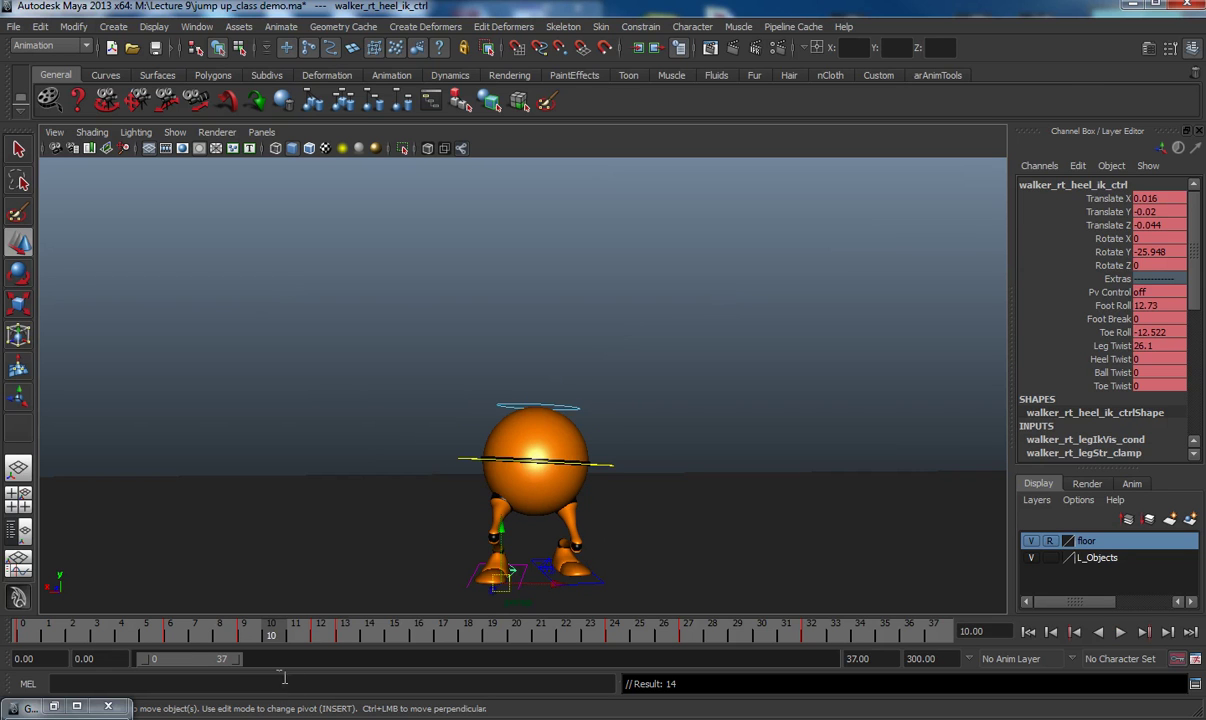
- Lower the left heel IK control at frame 10 to Translate Y about -0.093 and compare it with frame 9
left_click(546, 568)
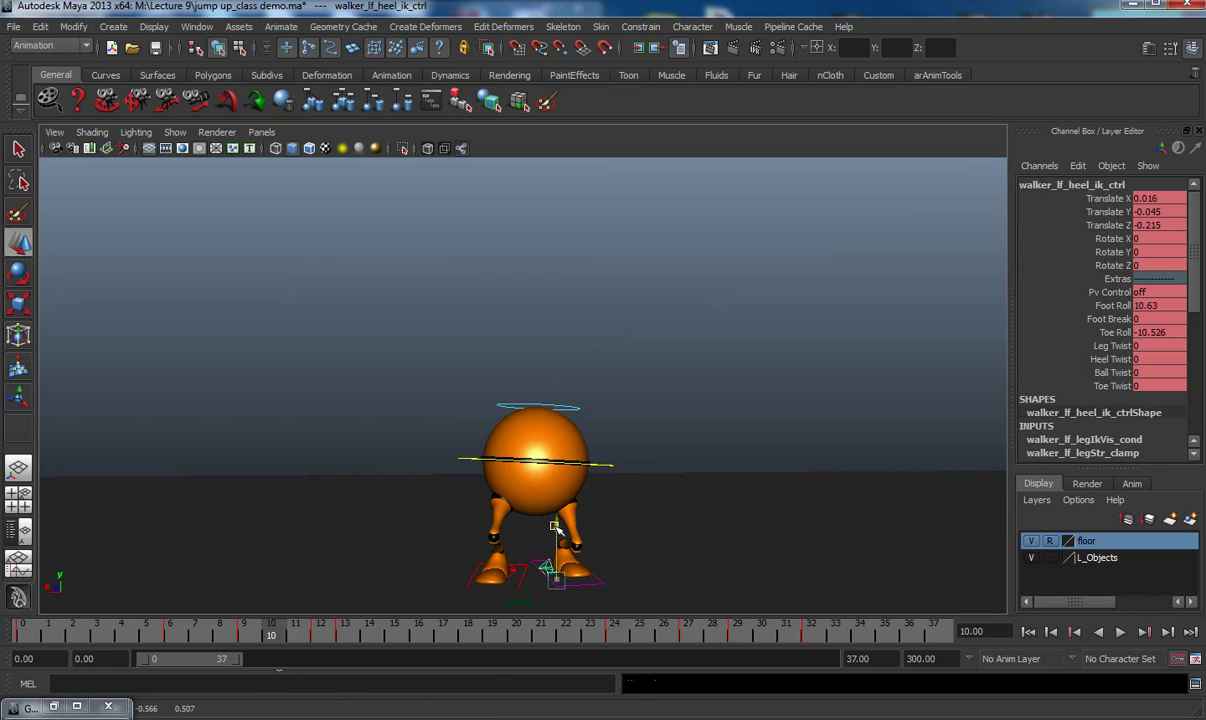
key("comma")
key("alt+period")
key("alt+period")
left_click_drag(565, 522, 560, 540)
key("alt+comma")
key("alt+comma")
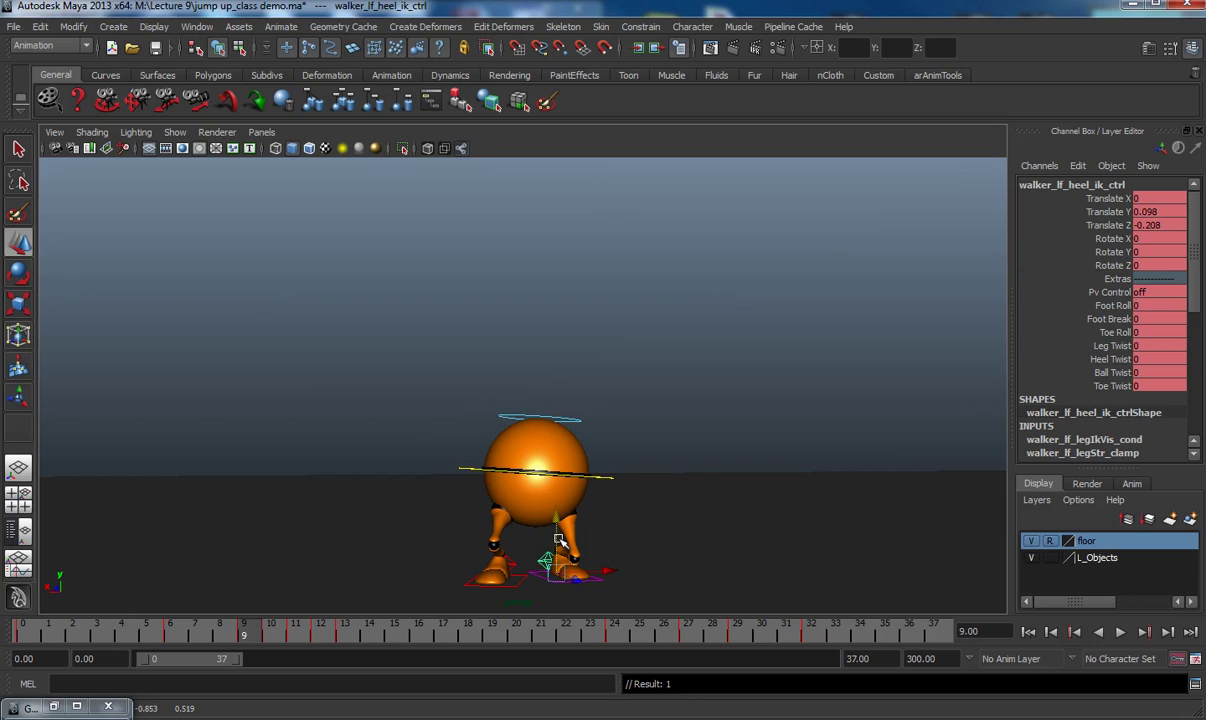
key("alt+period")
key("alt+comma")
key("alt+comma")
key("alt+period")
key("alt+period")
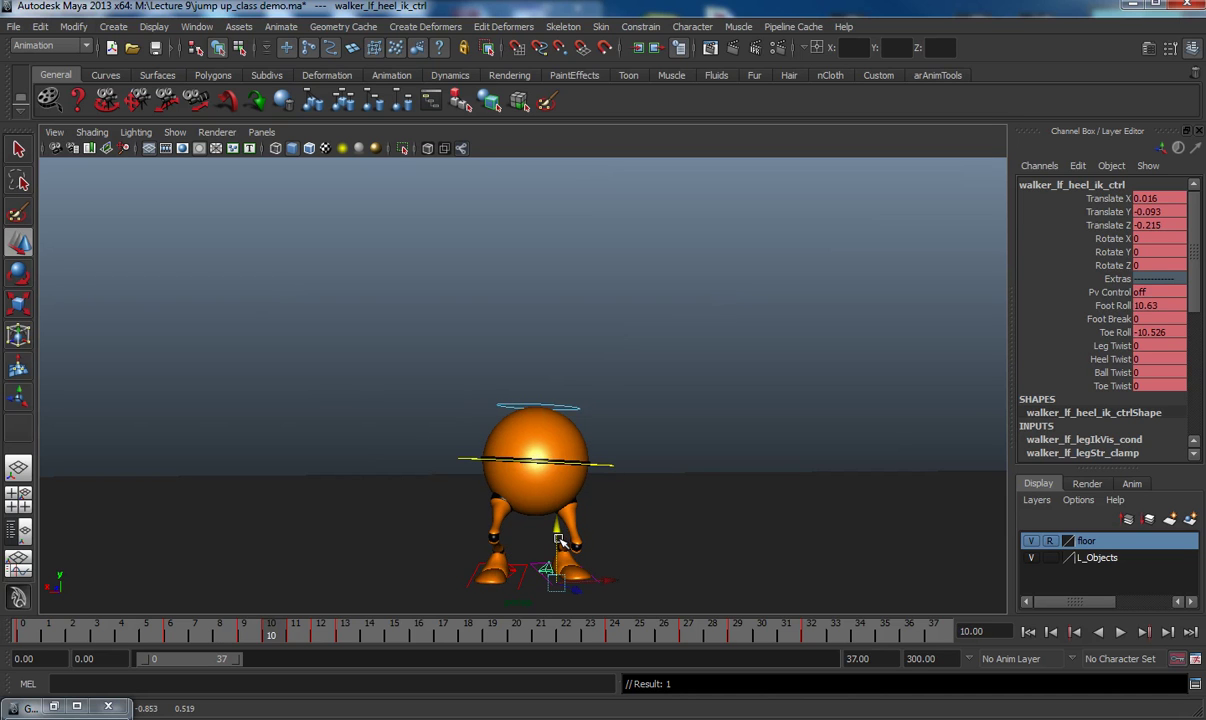
- At frame 11, move the left heel IK control to Translate Y about -0.365 and Translate Z about -0.507
key("alt+period")
left_click_drag(557, 537, 556, 541)
left_click_drag(580, 607, 574, 603)
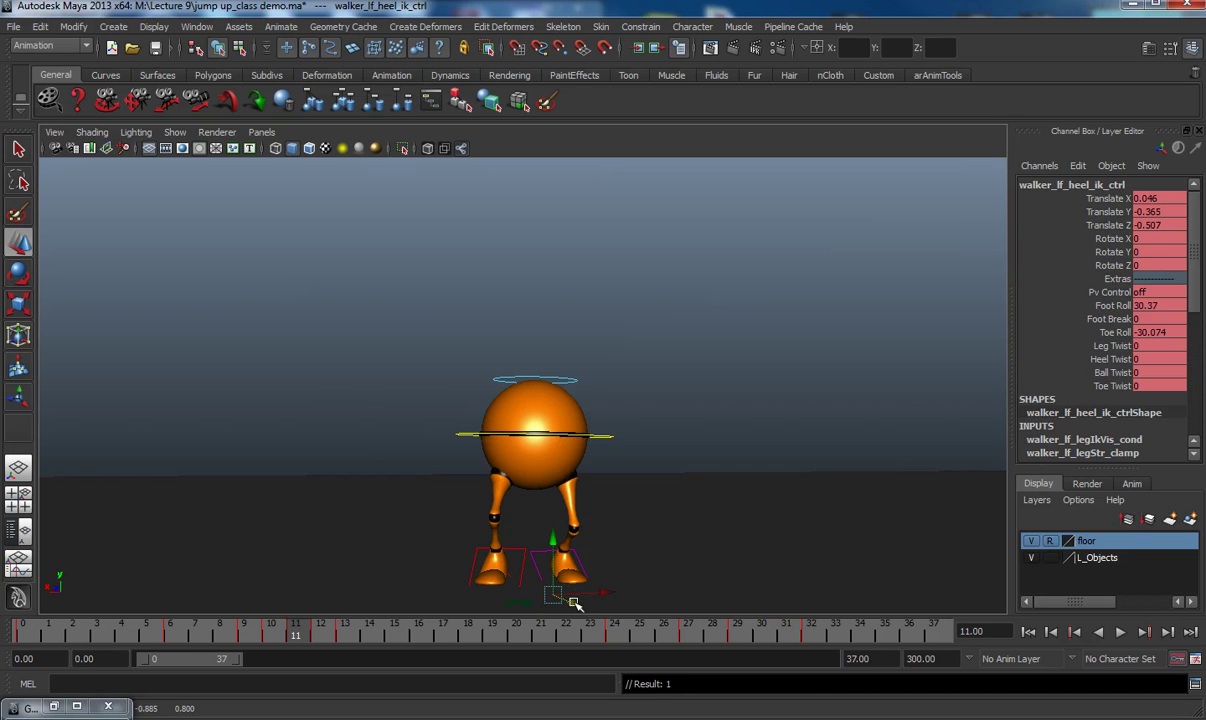
- Lower the left heel IK control at frame 10 to Translate Y about -0.158 and check the preceding frames
key("alt+comma")
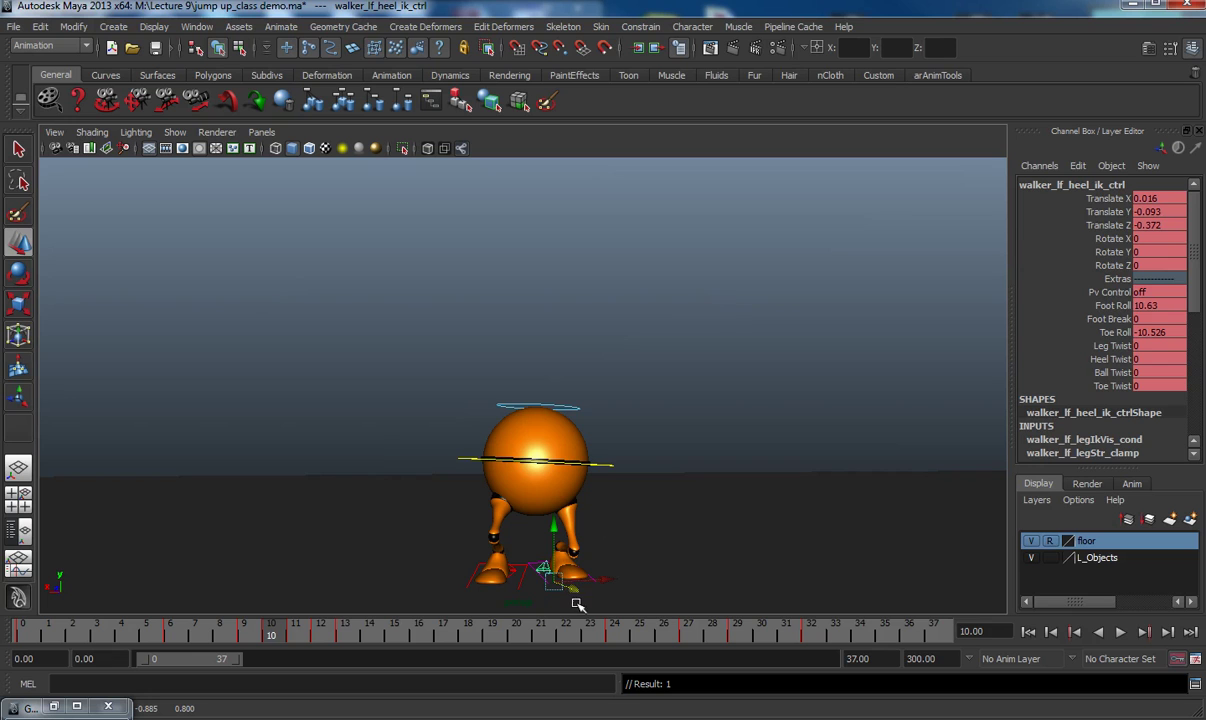
left_click_drag(557, 528, 561, 536)
key("alt+comma")
key("alt+comma")
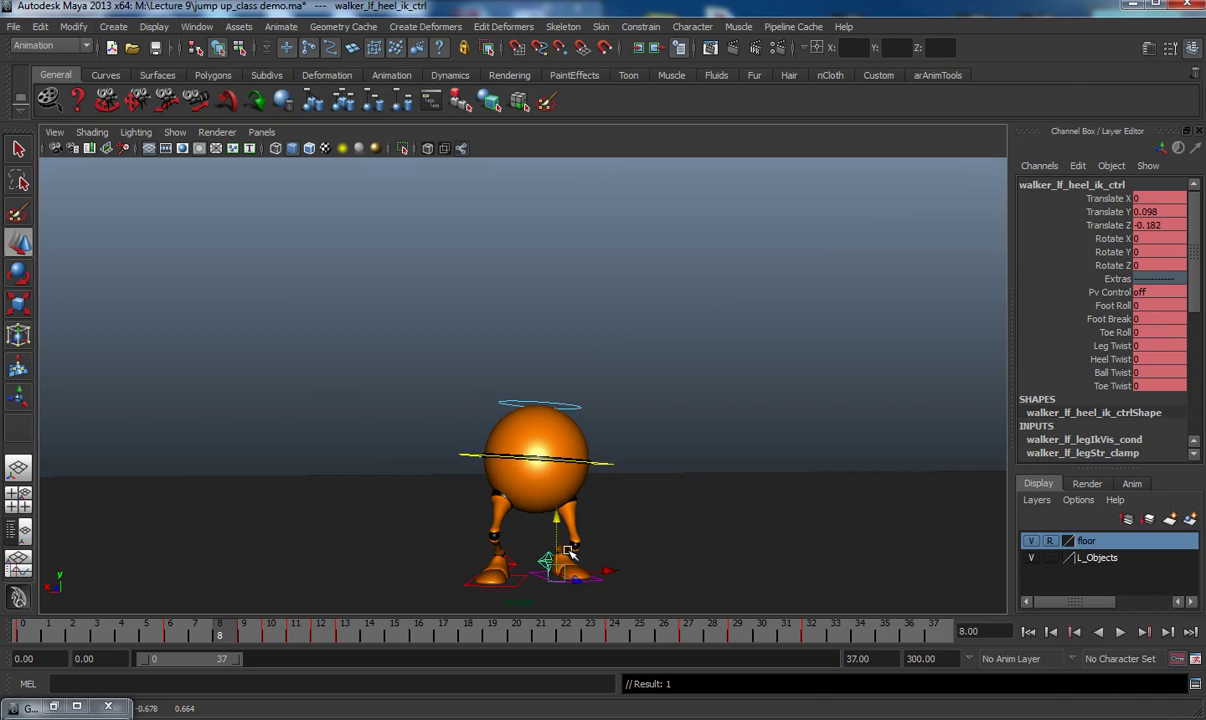
- Lower the left heel IK control at frame 0 to Translate Y about 0.019 and key it there
key("alt+comma")
key("alt+comma")
key("comma")
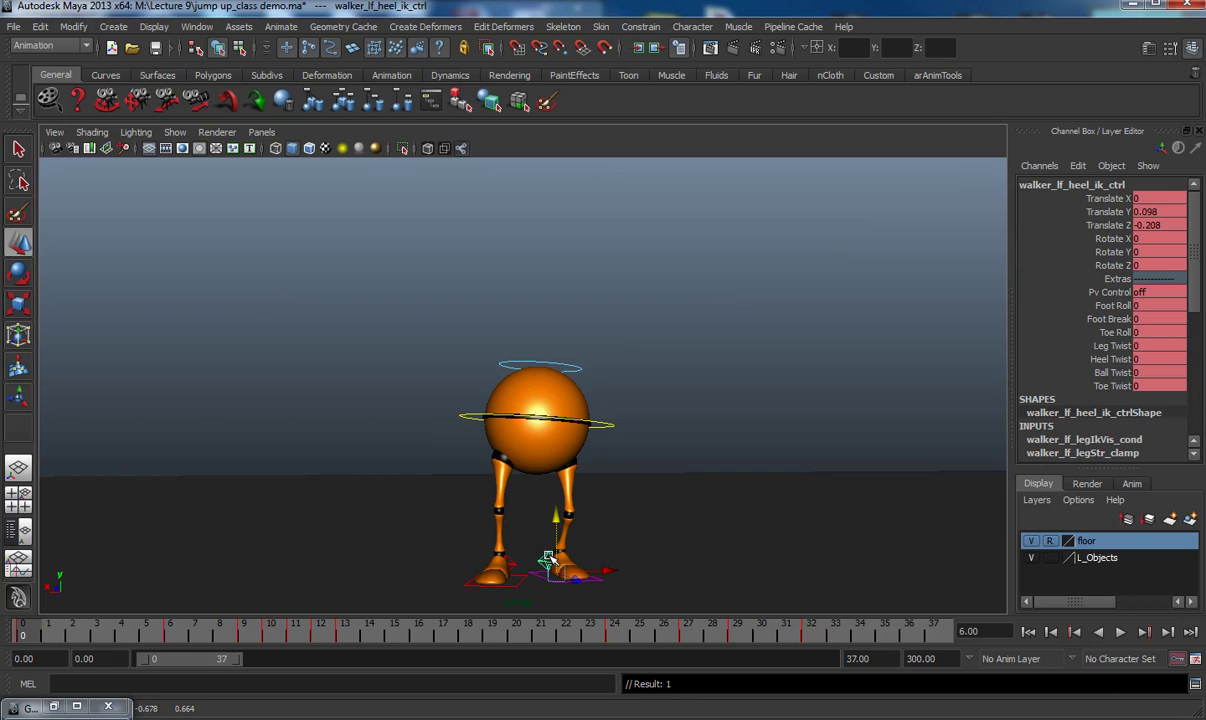
key("period")
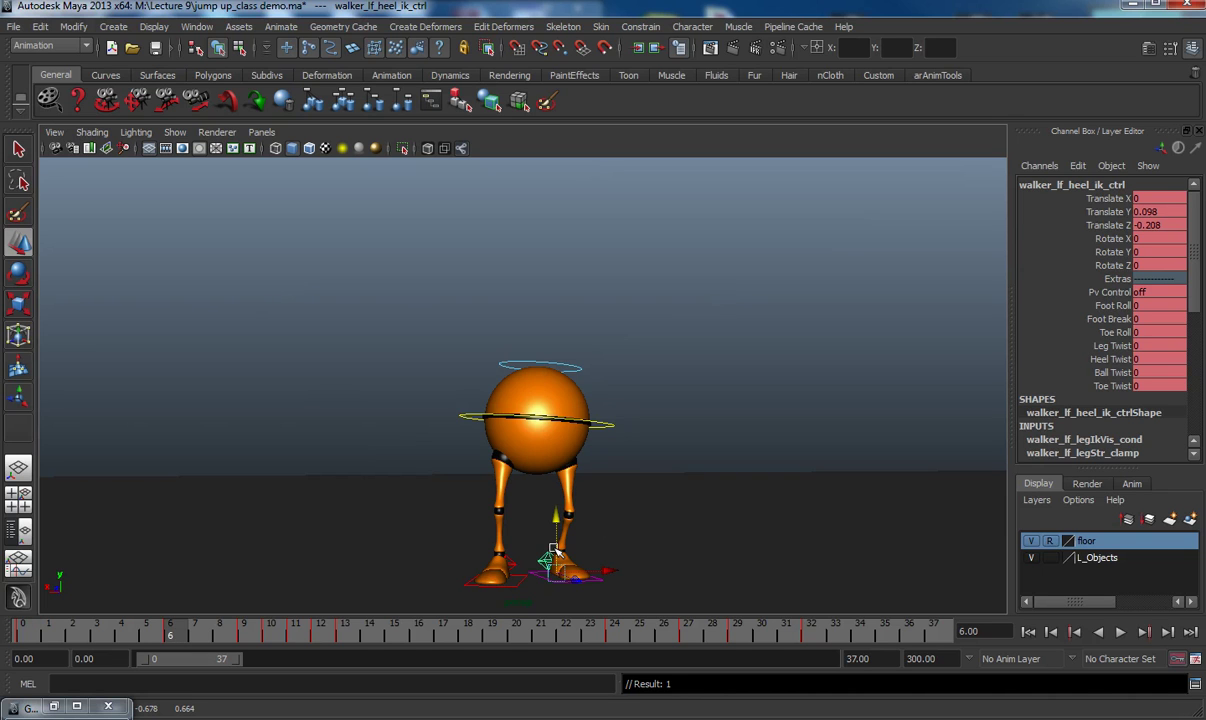
key("comma")
left_click_drag(556, 523, 561, 526)
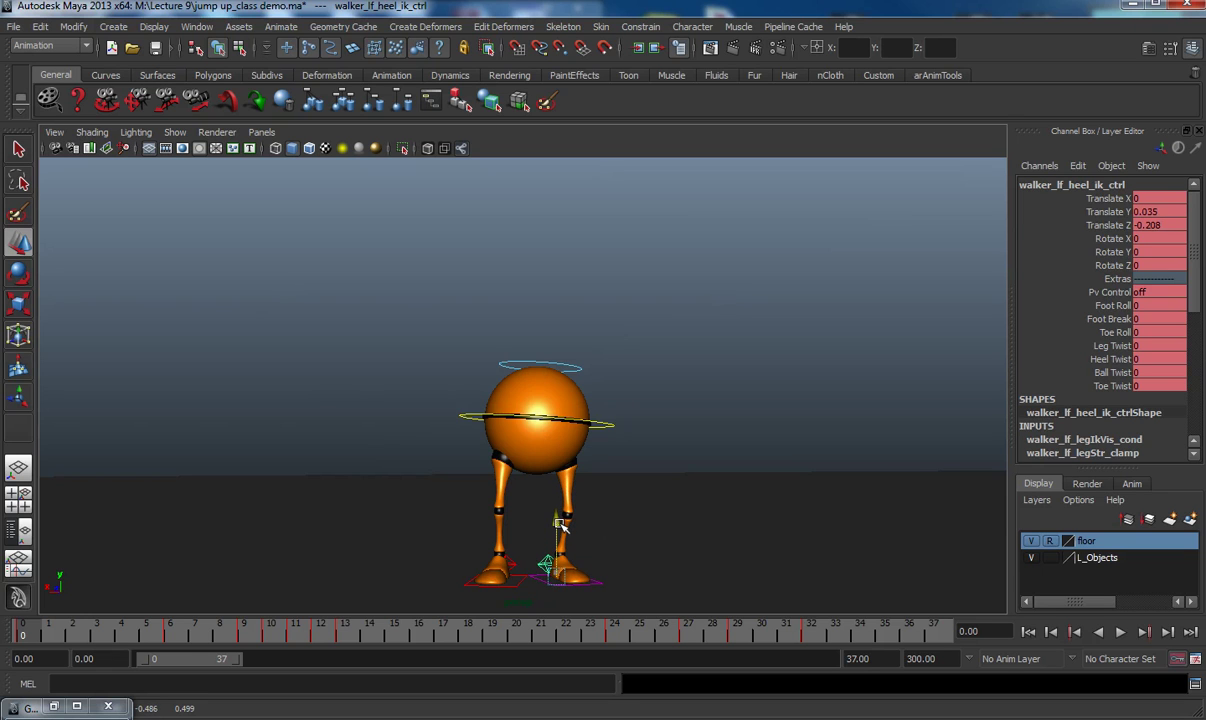
key("s")
key("period")
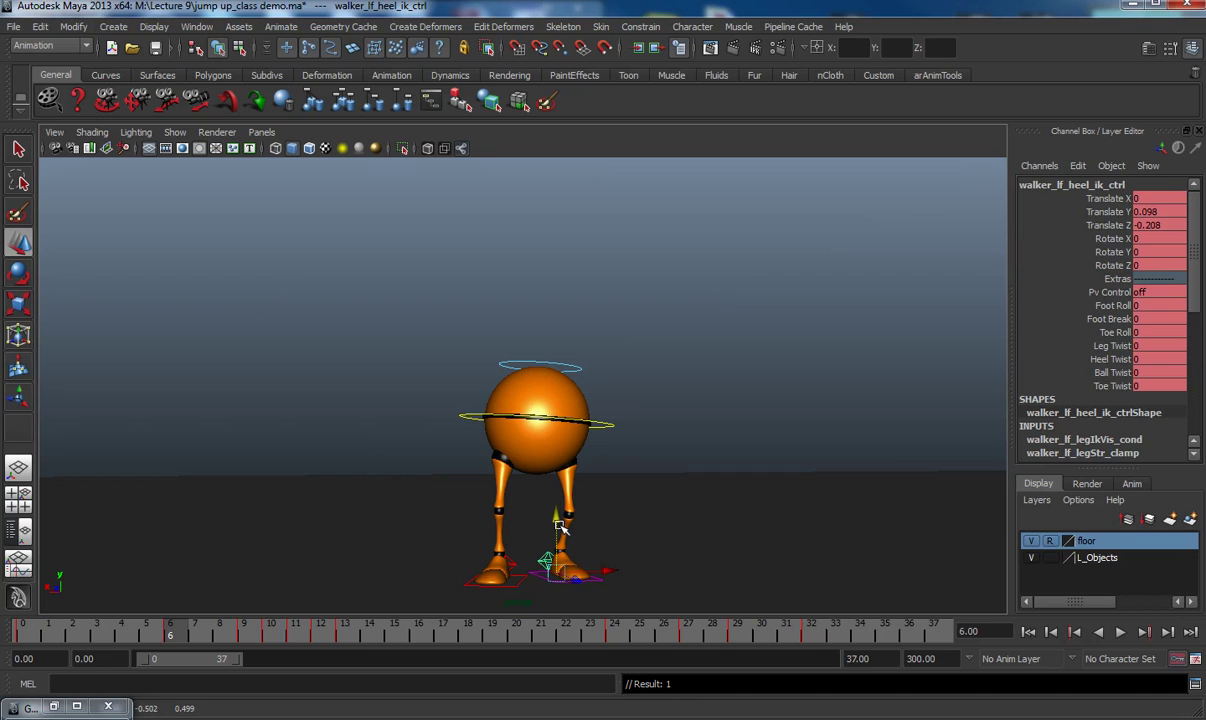
key("comma")
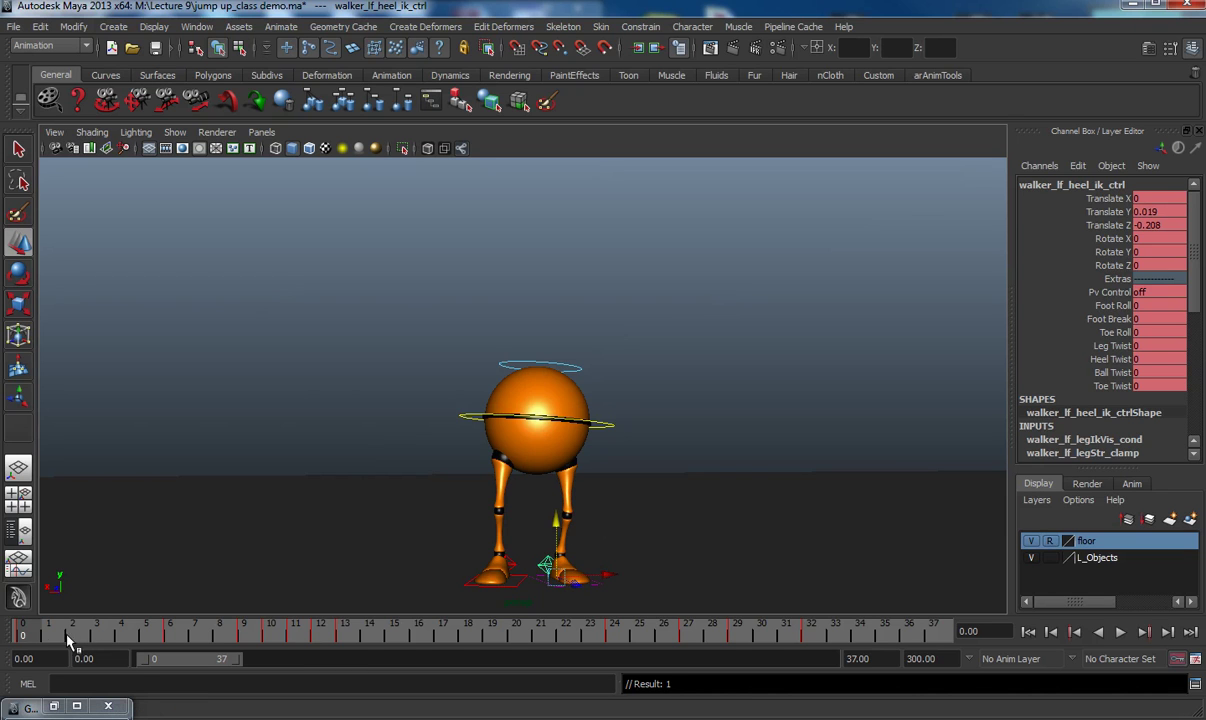
- Copy the left heel IK control's frame 0 pose to frame 6 with a key, and lower frame 9 to Translate Y about 0.003
left_click_drag(38, 633, 180, 633)
key("s")
key("period")
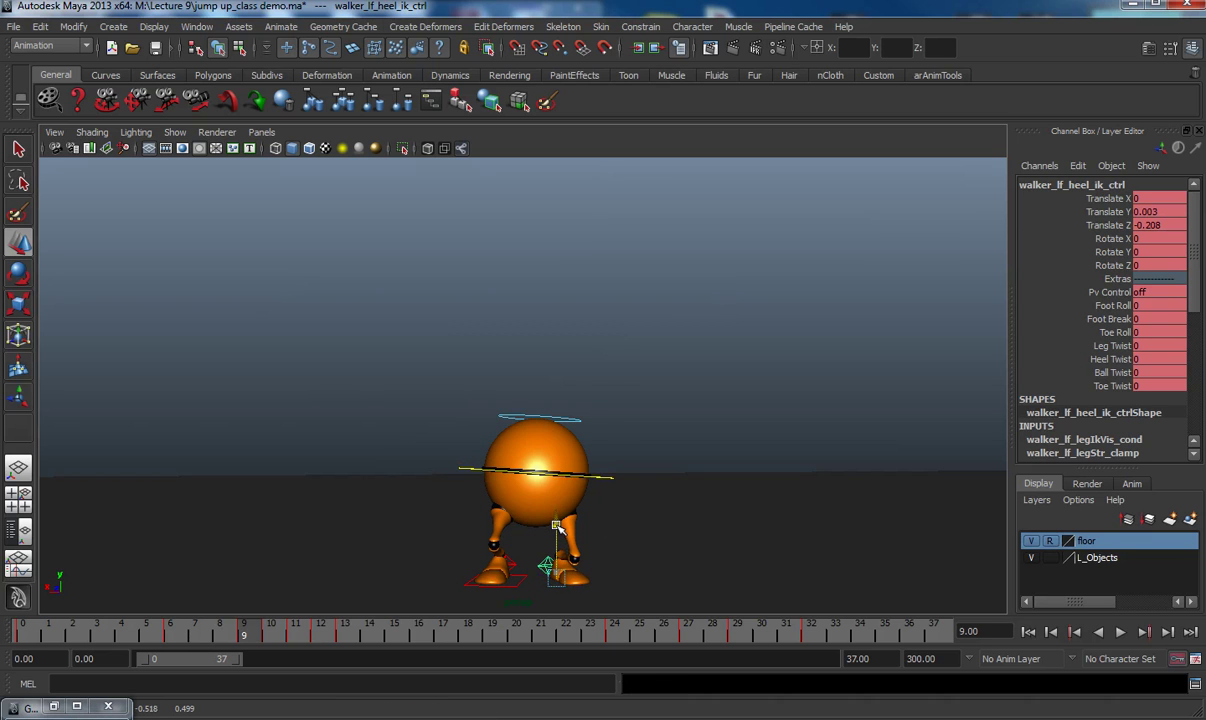
key("comma")
key("period")
key("period")
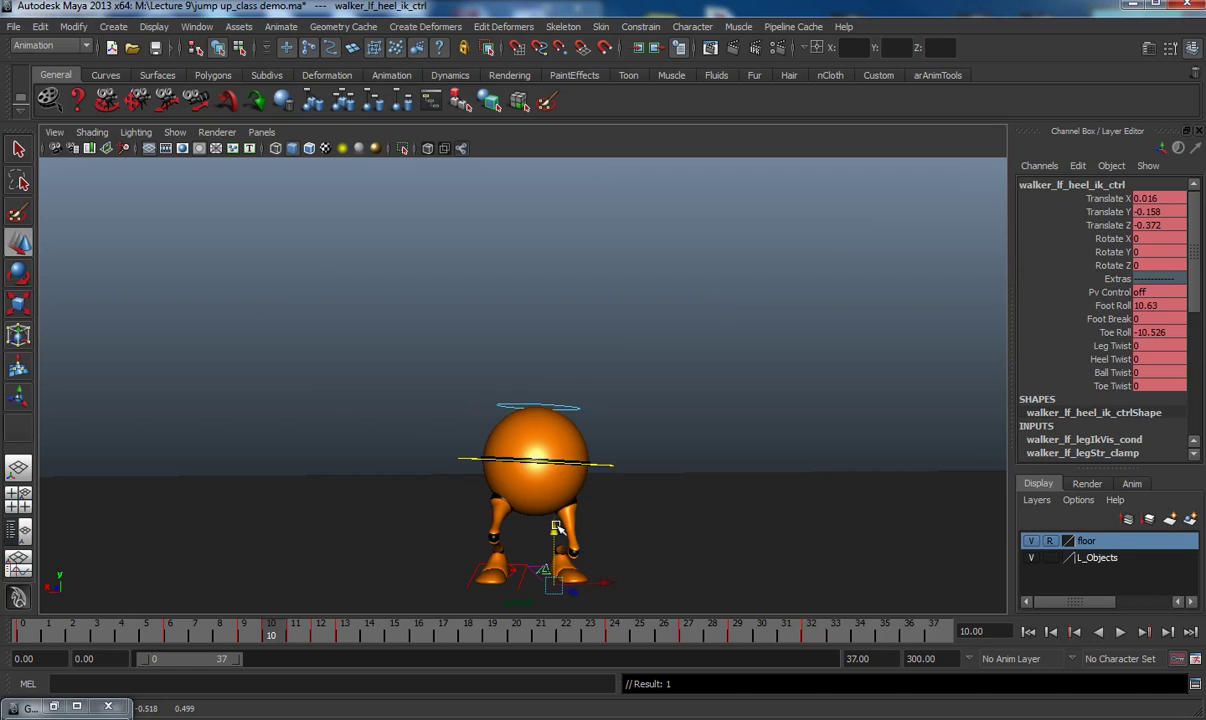
- At frame 12, shift the left heel IK control sideways to Translate X about -0.044
key("period")
key("period")
key("comma")
key("period")
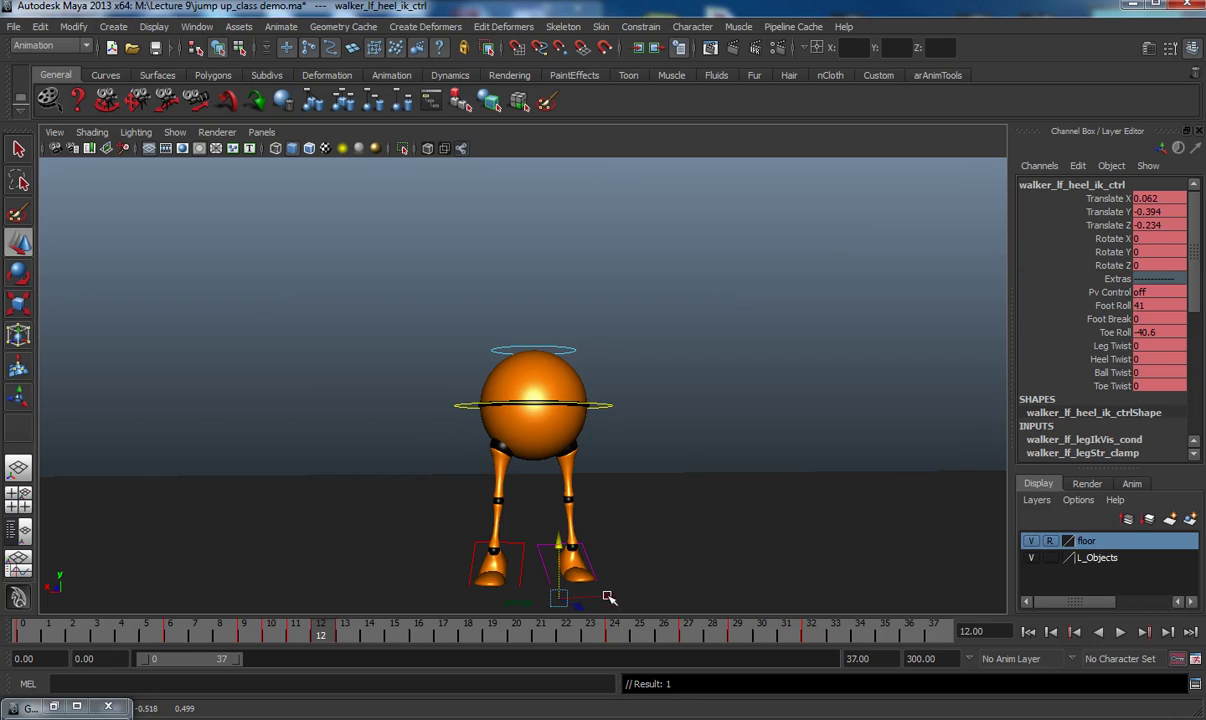
key("period")
key("comma")
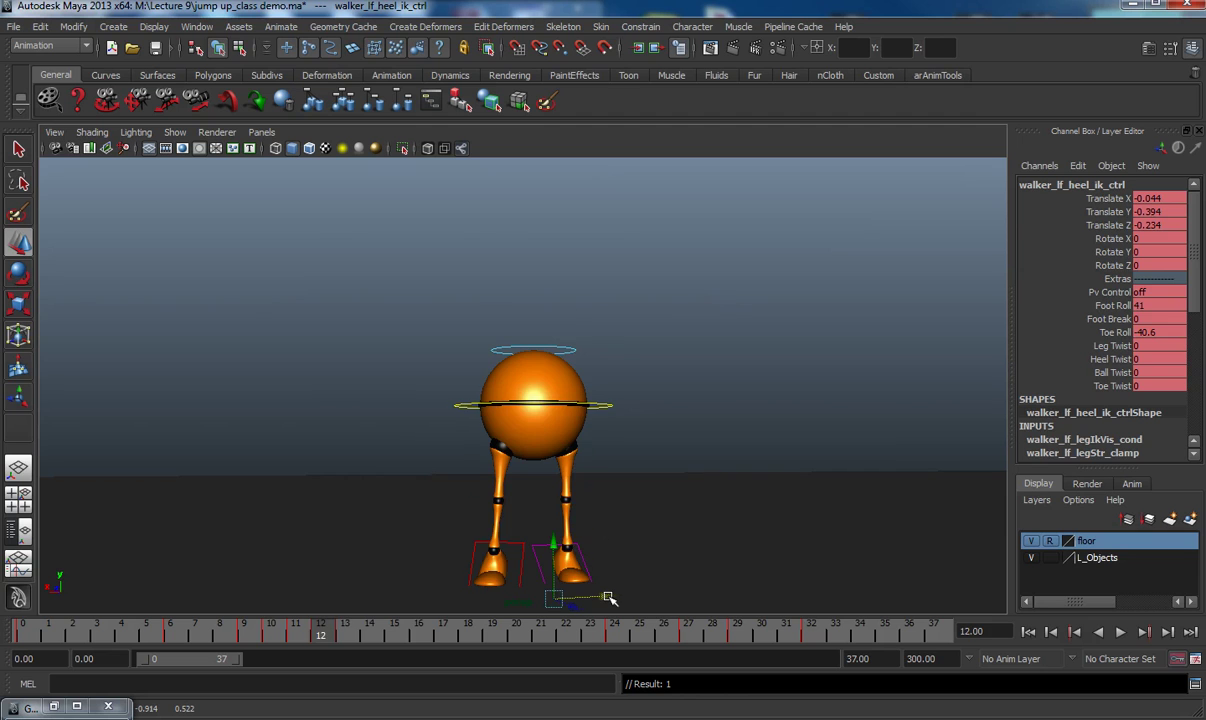
- Step frame by frame through the takeoff and airborne poses to examine the motion of both feet
key("alt+period")
key("alt+period")
key("alt+period")
key("alt+comma")
key("alt+comma")
key("alt+comma")
key("alt+comma")
key("alt+period")
key("alt+period")
key("alt+period")
key("alt+period")
key("alt+period")
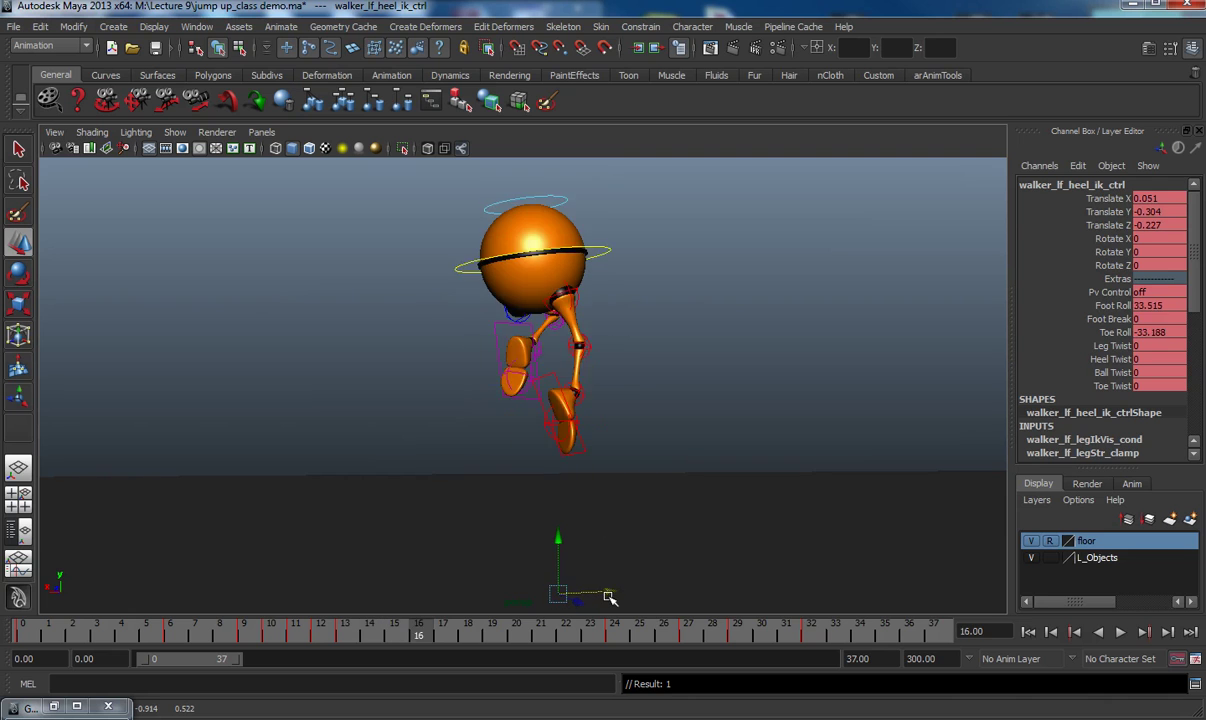
key("alt+period")
key("alt+period")
key("alt+period")
key("alt+period")
key("alt+period")
key("alt+period")
key("alt+period")
key("alt+period")
key("alt+period")
key("alt+period")
key("alt+period")
- Compare the landing poses at frames 26, 27 and 28
key("alt+comma")
key("alt+comma")
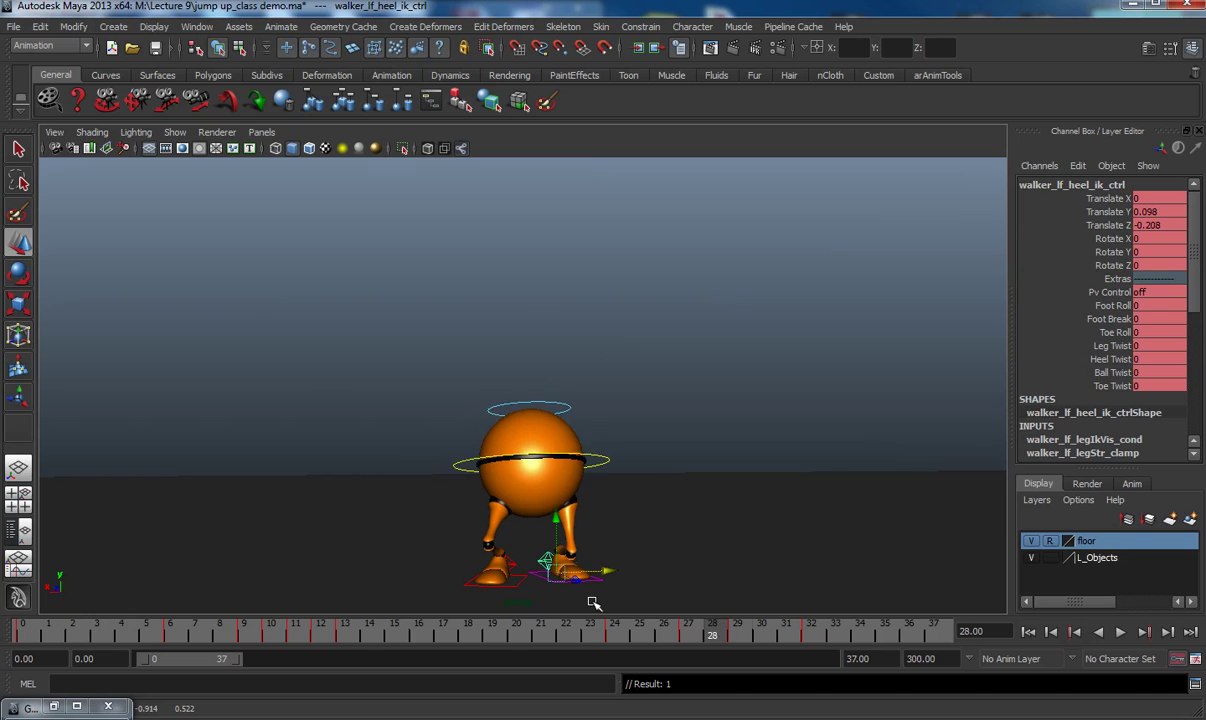
key("alt+period")
key("alt+period")
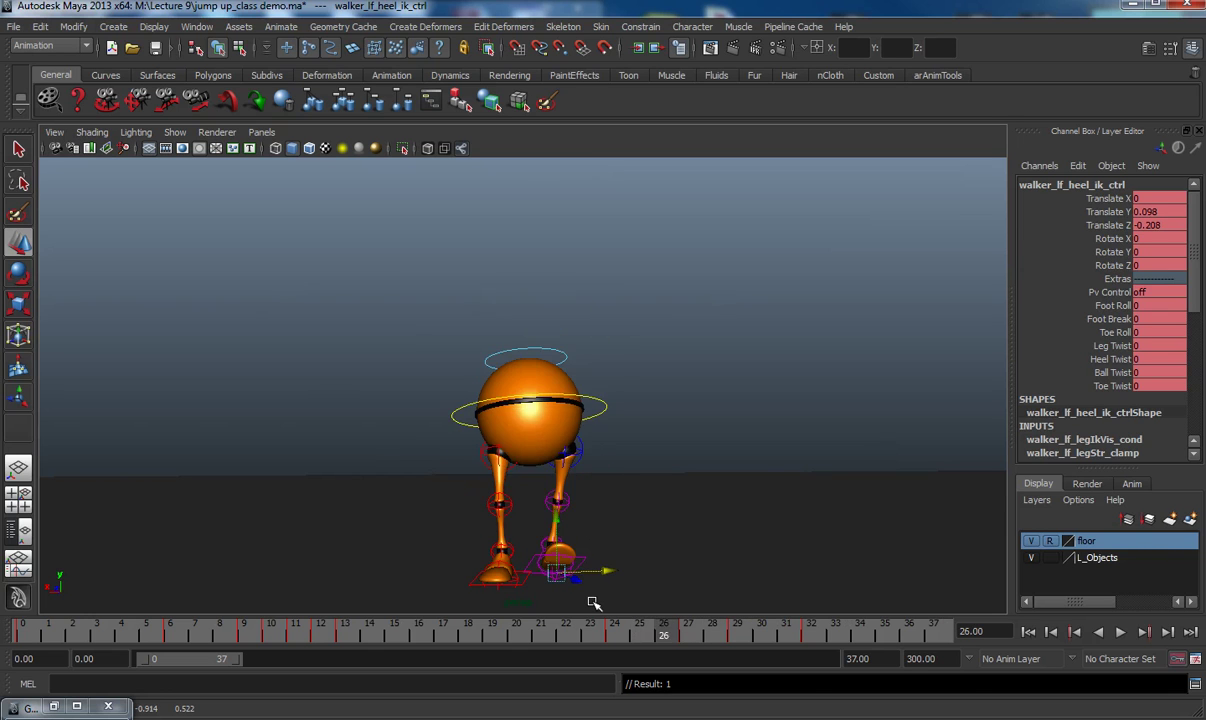
key("alt+comma")
key("alt+period")
key("alt+comma")
key("alt+period")
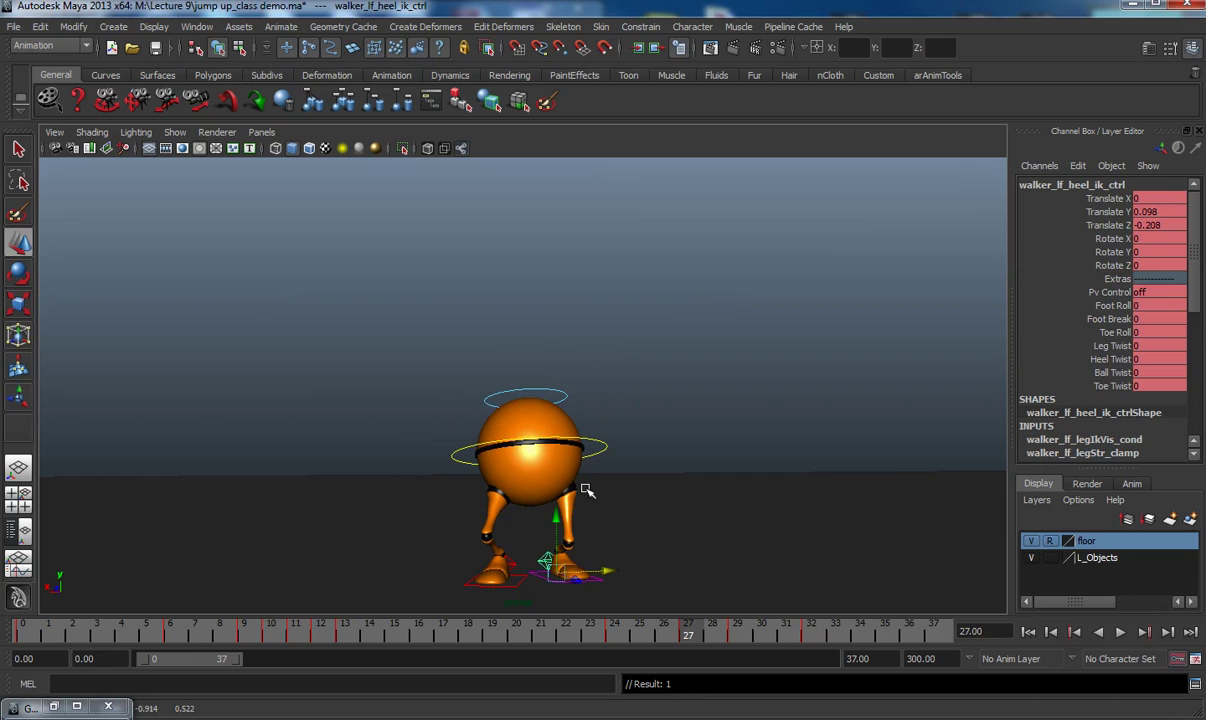
- Raise the main body control CTRL_Main at frame 27 to Translate Y about -0.186
left_click(600, 444)
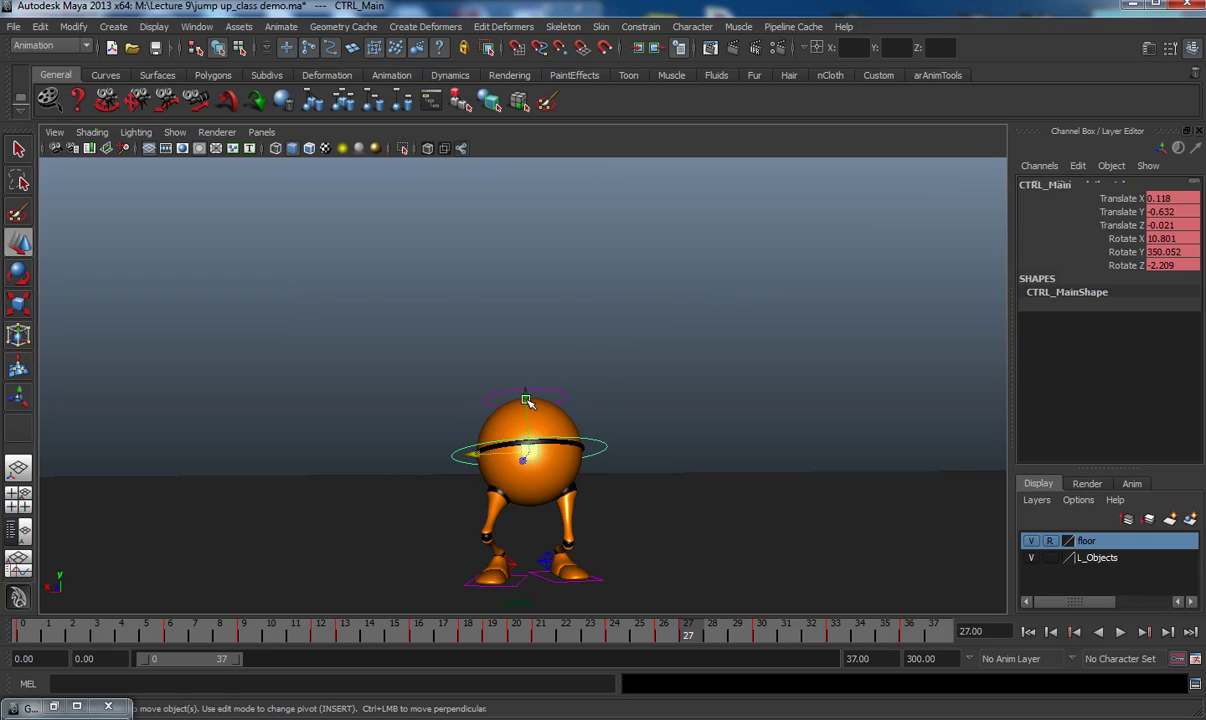
left_click_drag(528, 401, 528, 387)
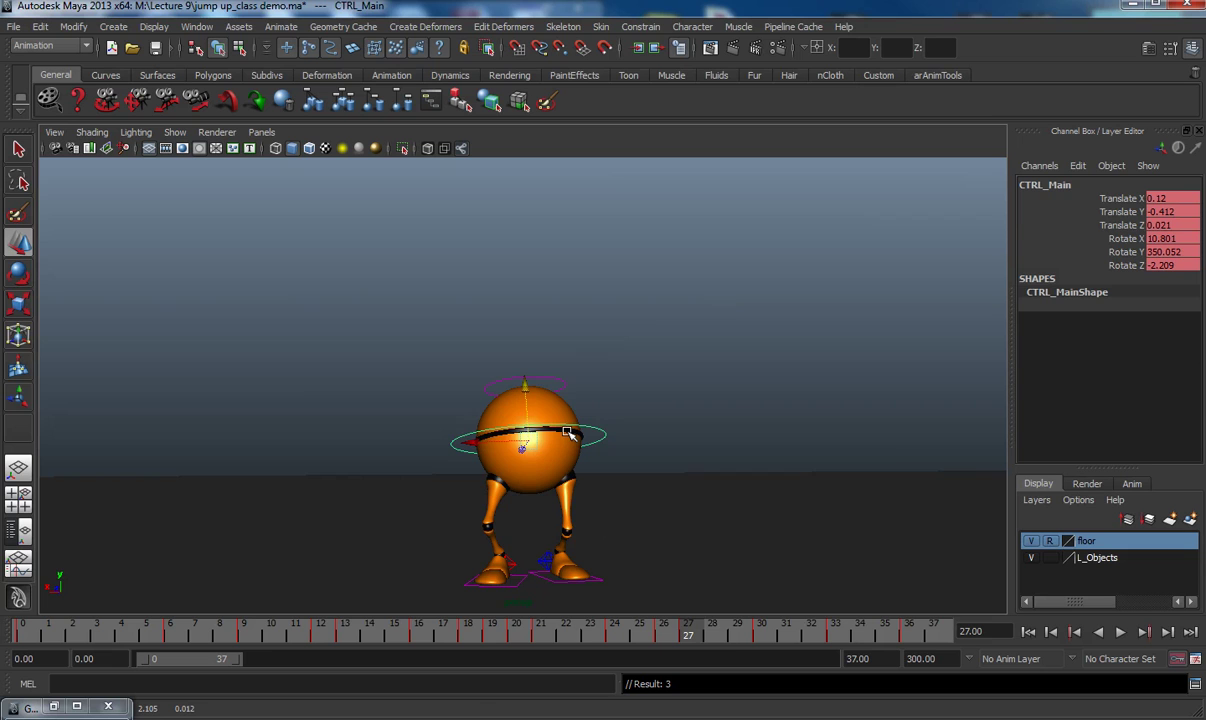
left_click(720, 635)
key("comma")
key("comma")
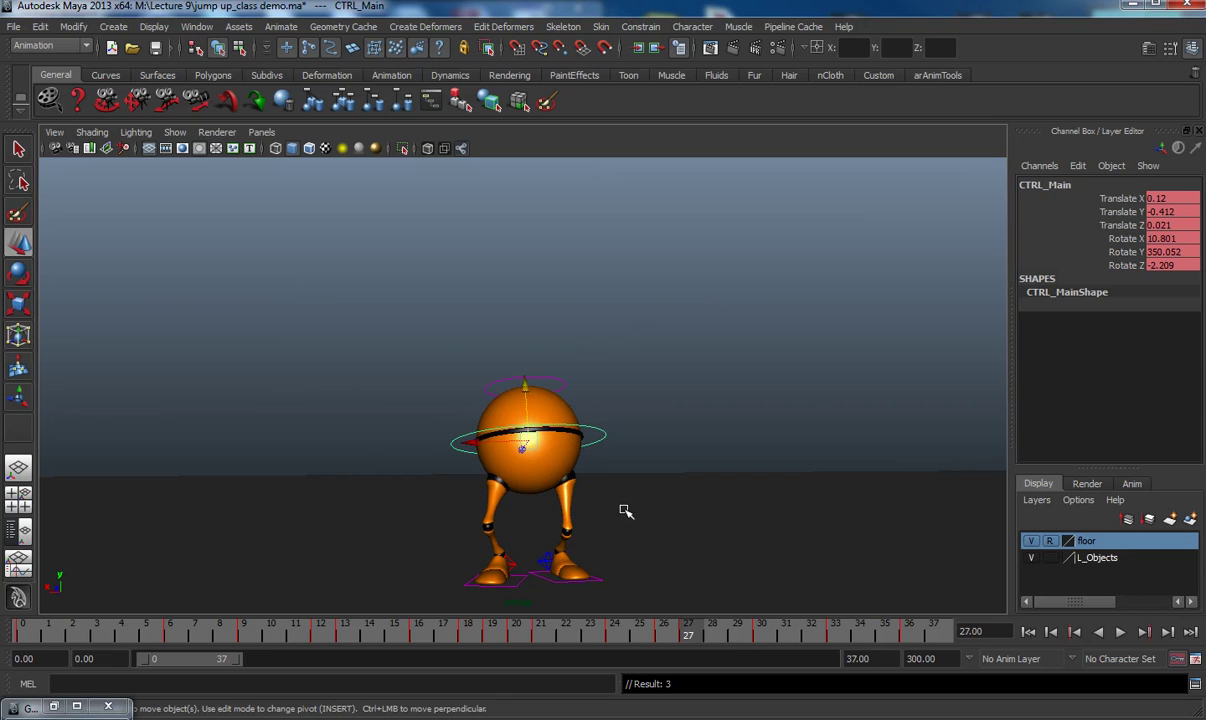
key("period")
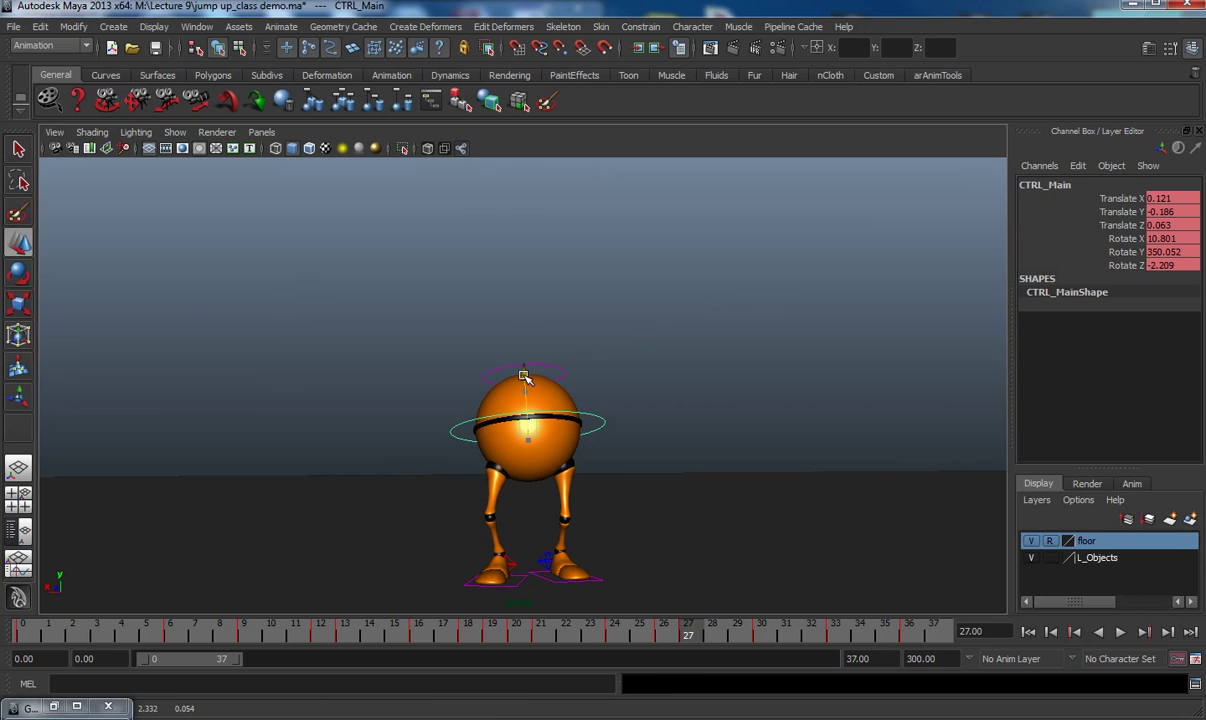
key("comma")
- Step back and forth through the body's landing between frames 27 and 32, and play back the whole jump
key("period")
key("period")
key("period")
key("period")
key("period")
key("period")
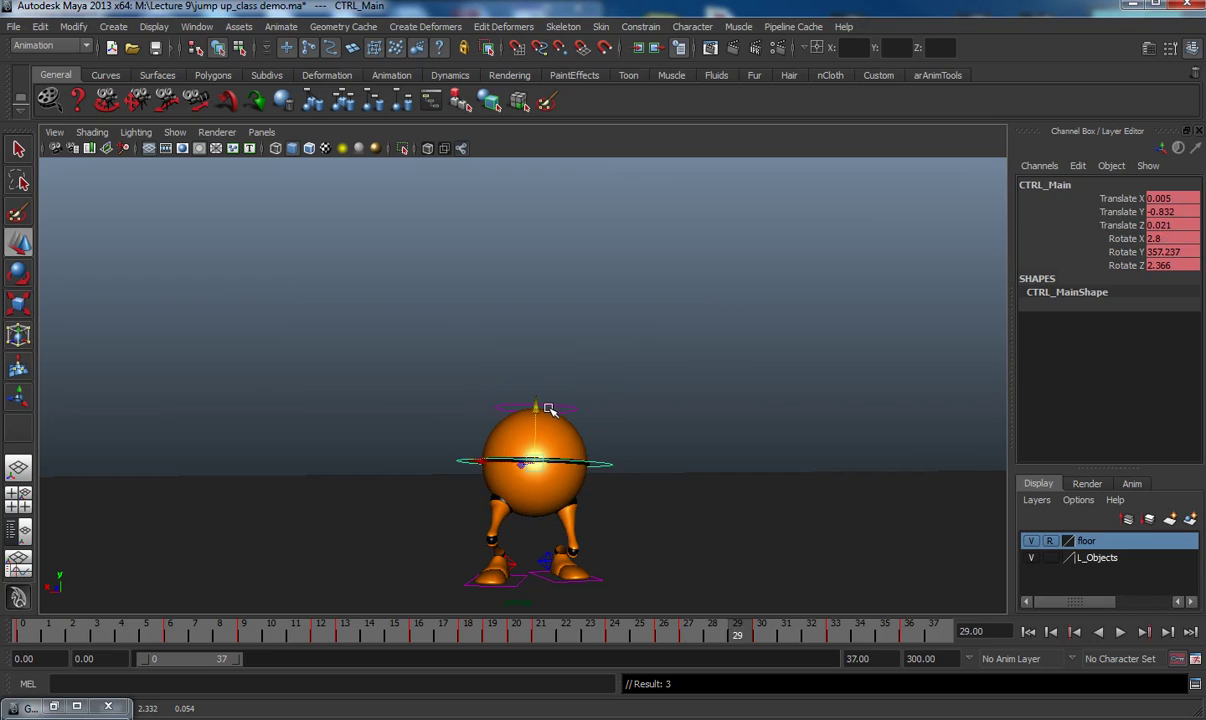
key("alt+comma")
key("alt+comma")
key("alt+comma")
key("alt+comma")
key("alt+comma")
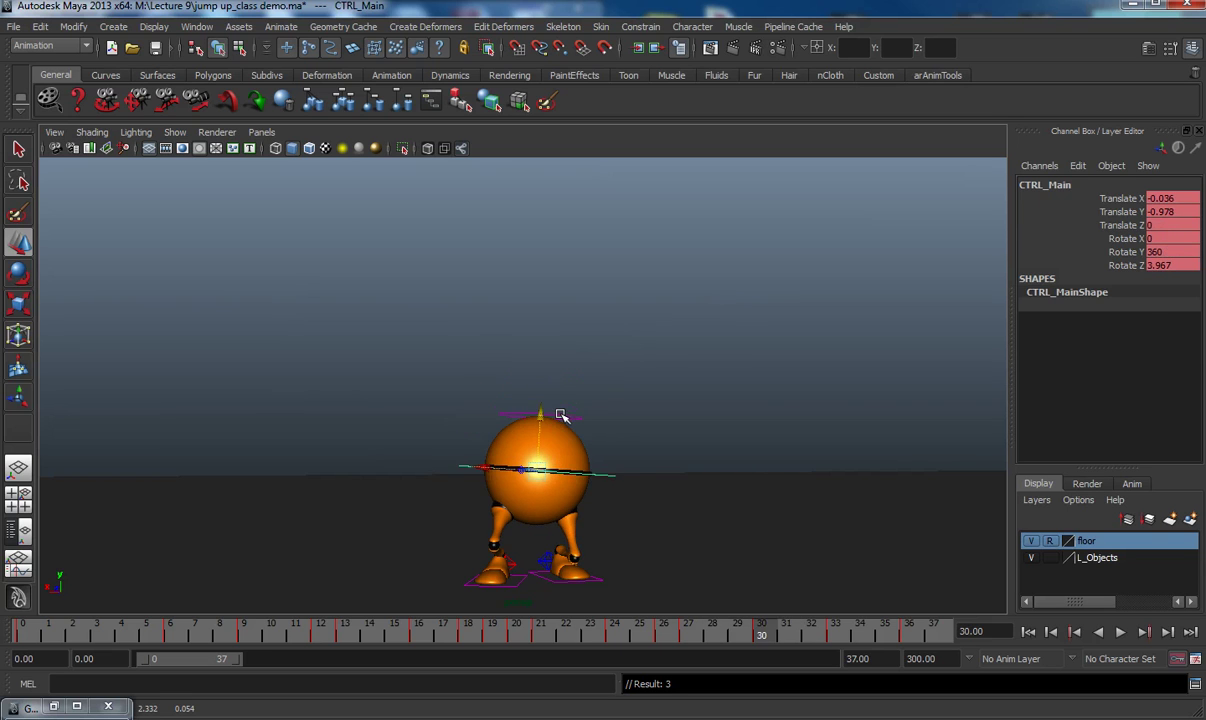
key("alt+period")
key("alt+period")
key("alt+period")
key("alt+period")
key("alt+period")
key("alt+period")
key("alt+period")
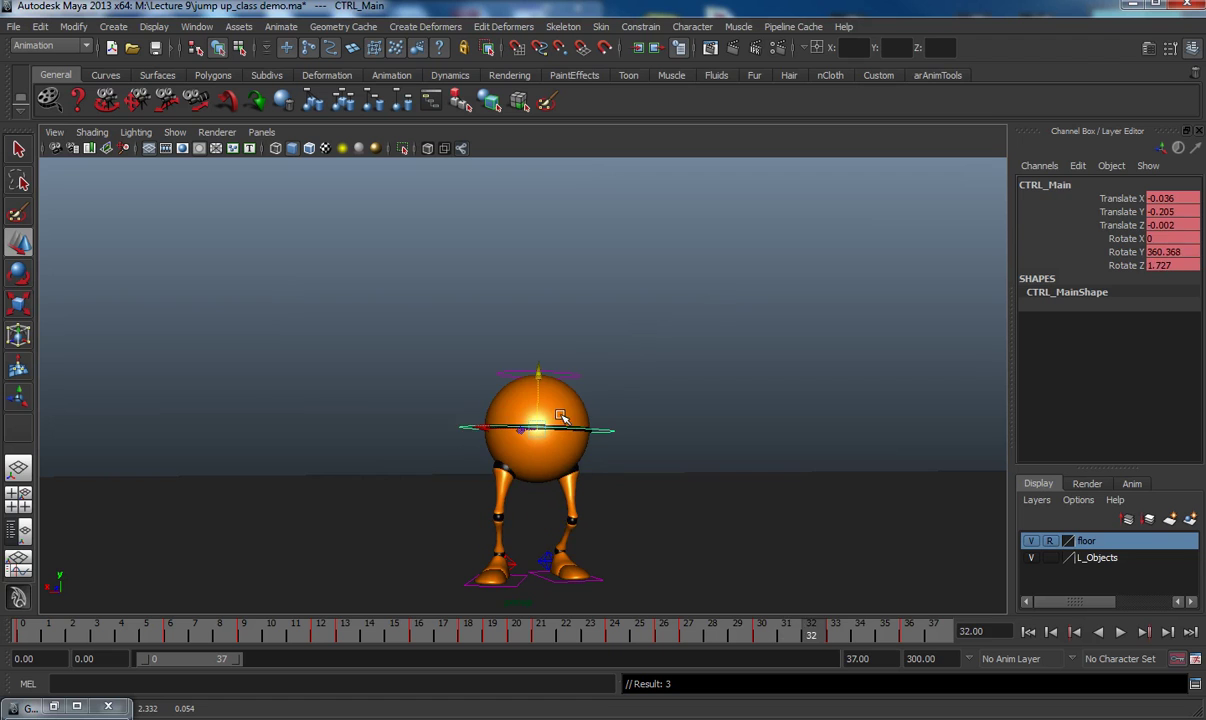
key("alt+comma")
key("alt+comma")
key("alt+comma")
key("alt+comma")
key("alt+comma")
key("alt+comma")
key("alt+comma")
key("alt+comma")
key("alt+comma")
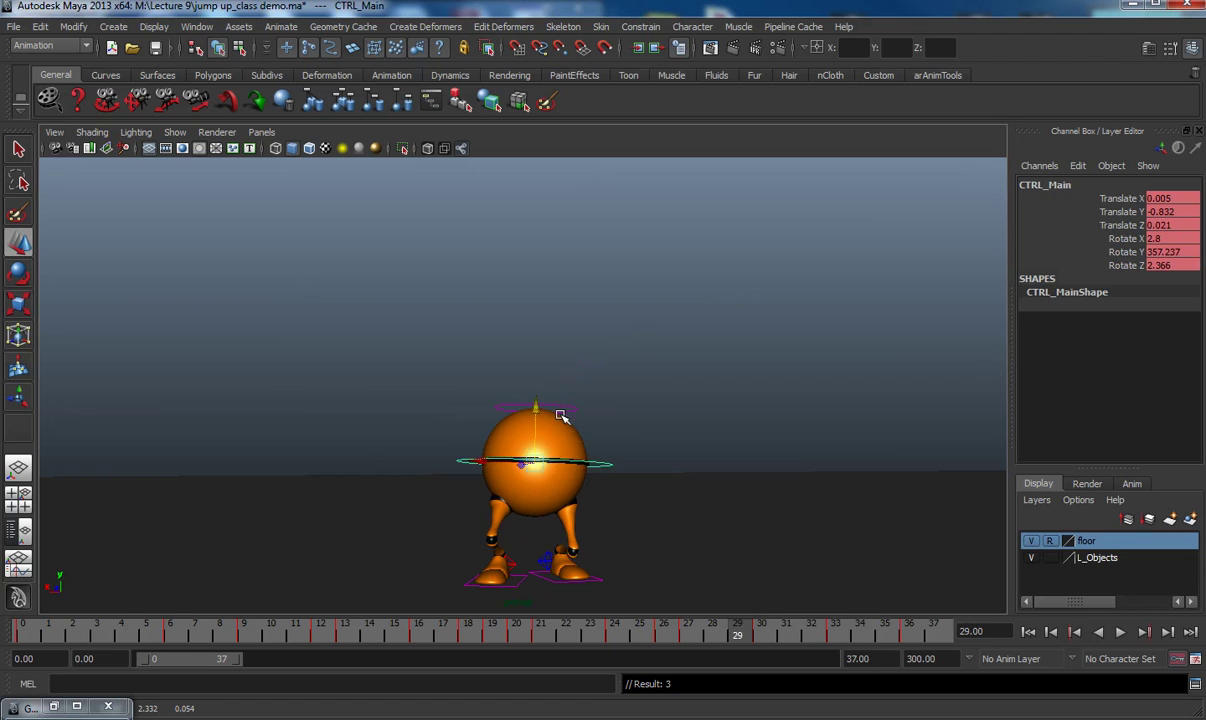
key("alt+period")
key("alt+period")
key("alt+period")
key("alt+period")
key("alt+period")
key("alt+period")
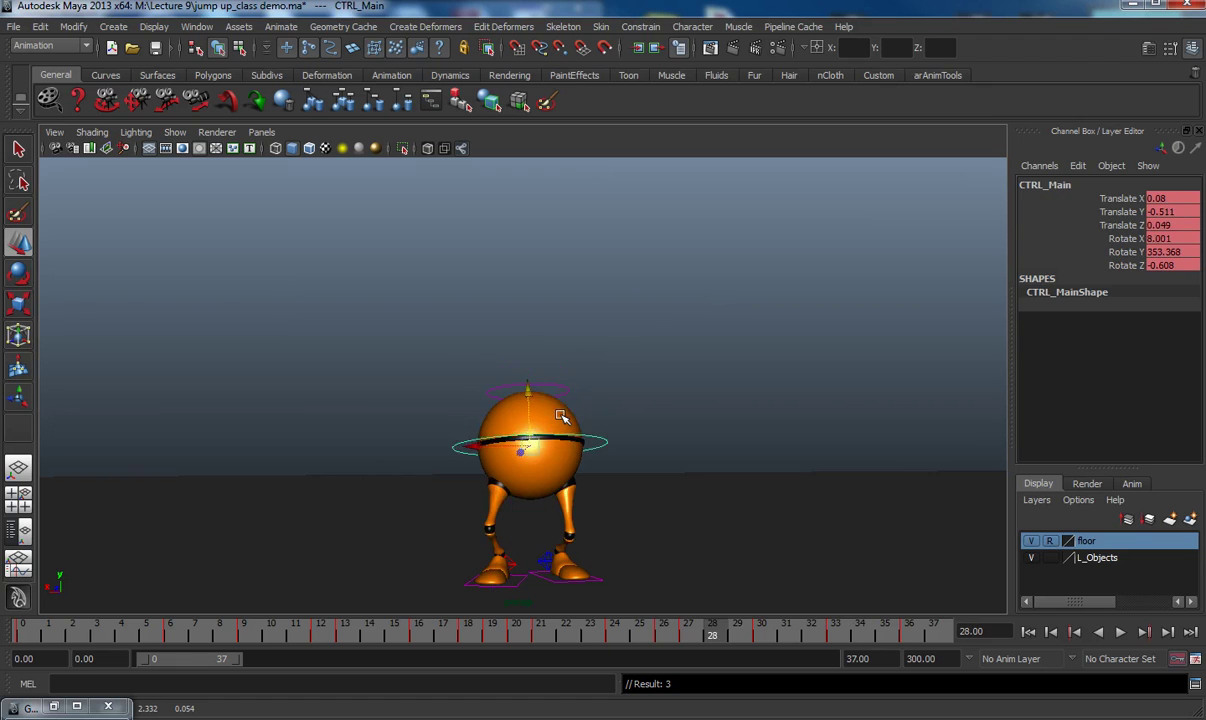
key("alt+v")
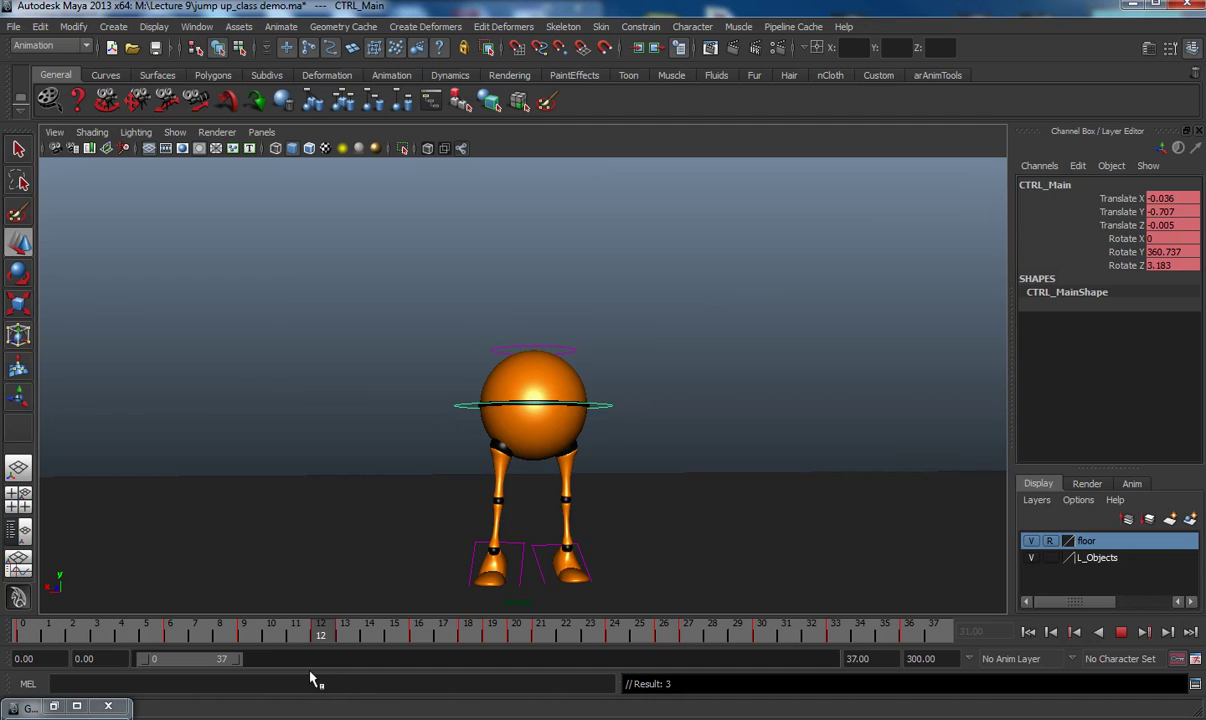
key("Escape")
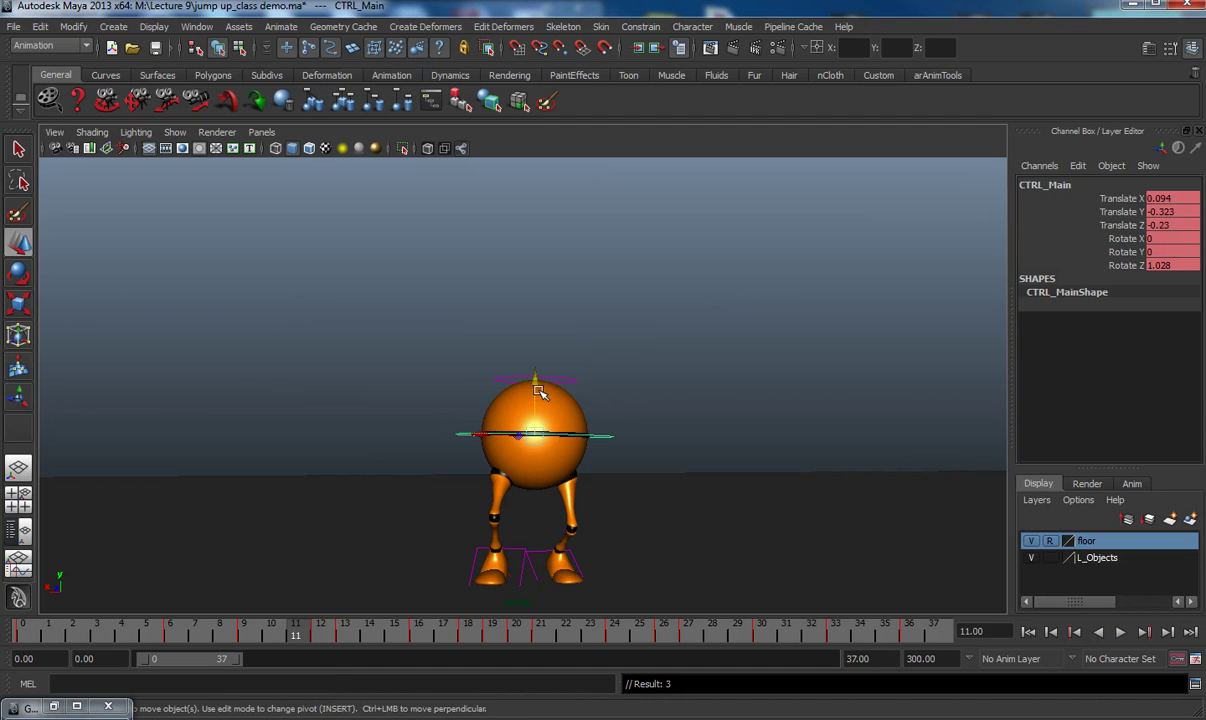
- Raise the main body control at frame 11 and compare the neighbouring takeoff frames
left_click_drag(536, 386, 533, 374)
key("alt+comma")
key("alt+comma")
key("alt+period")
key("alt+period")
key("alt+period")
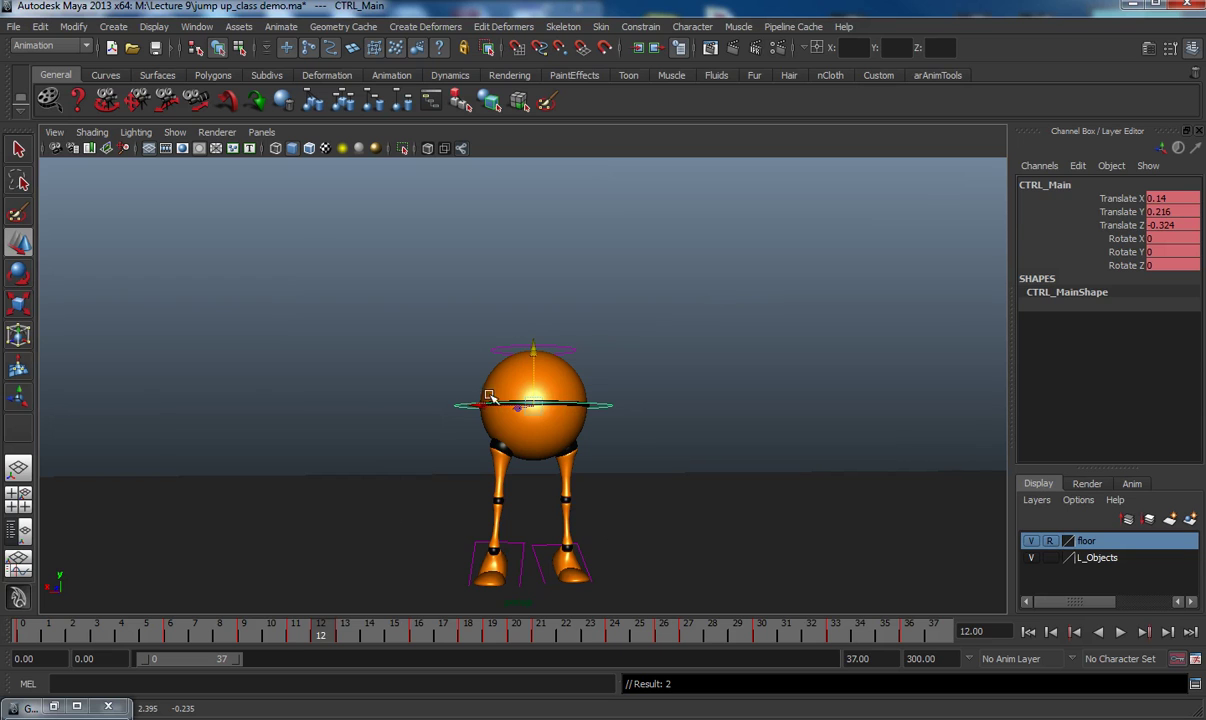
- Hide the NURBS curves in the viewport and playblast the jump
left_click(183, 137)
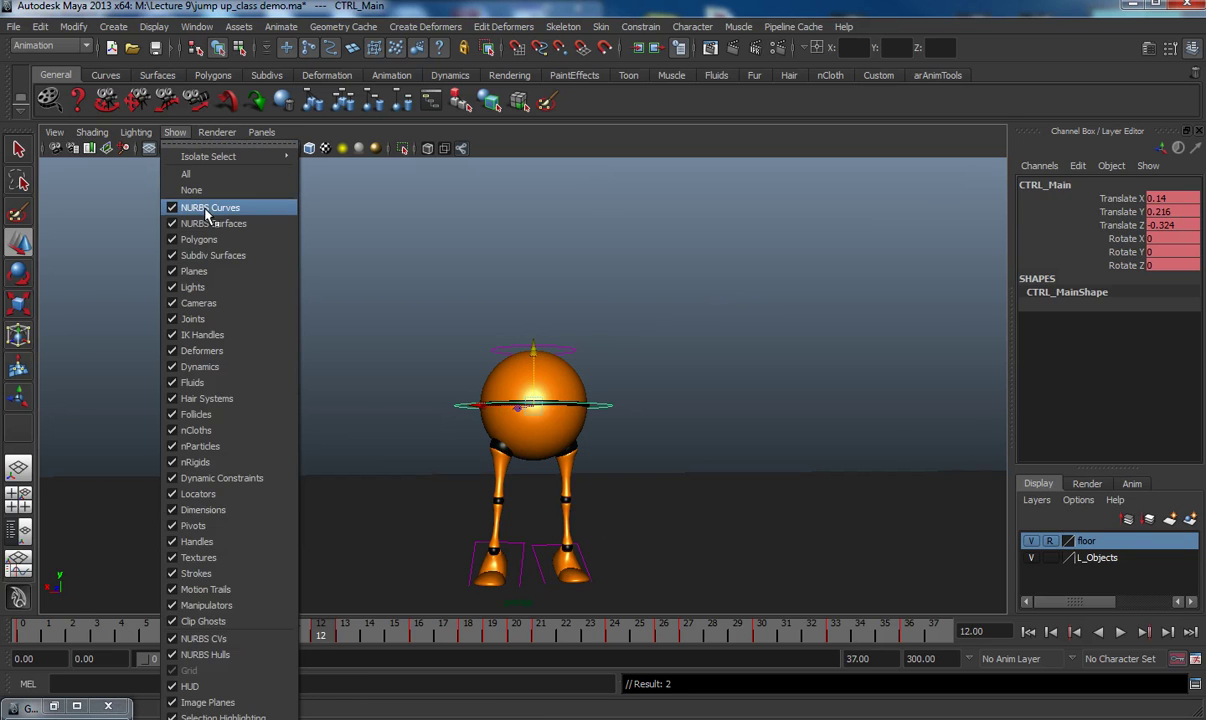
left_click(215, 203)
right_click(530, 634)
left_click(566, 621)
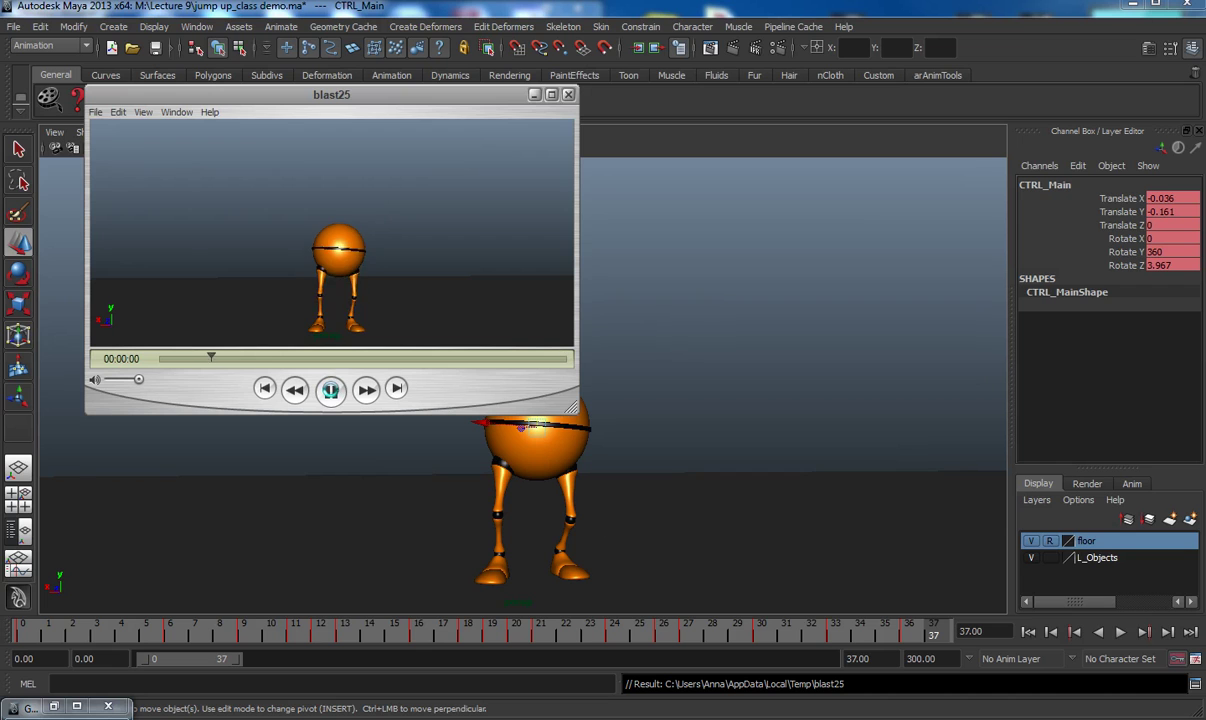
- Replay the playblast movie, close it and play the jump back in the viewport from frame 0
left_click(331, 390)
left_click(331, 390)
left_click(331, 390)
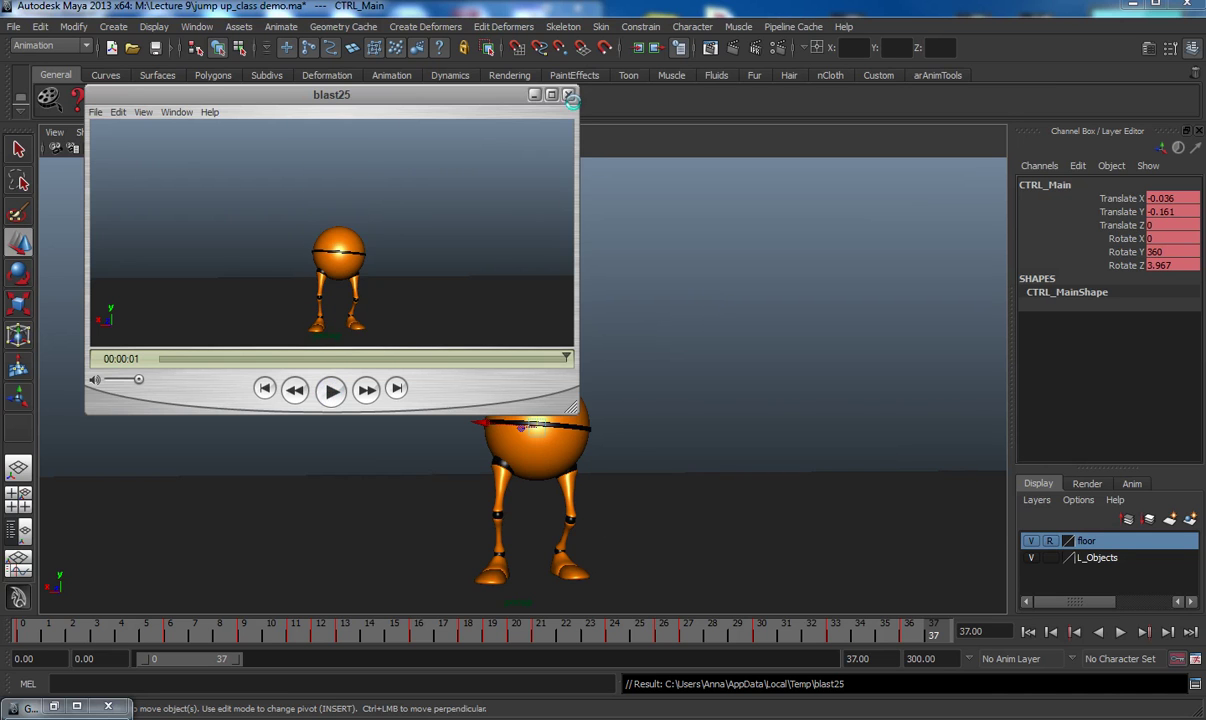
left_click(569, 95)
left_click(22, 633)
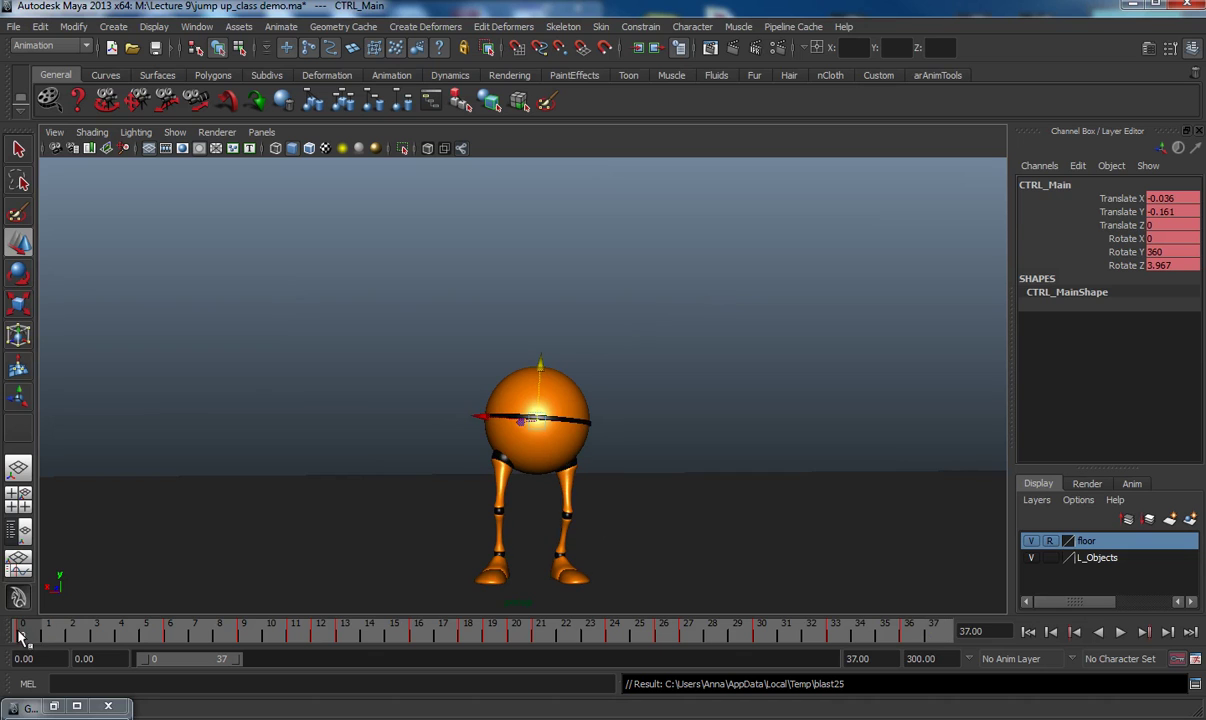
key("alt+v")
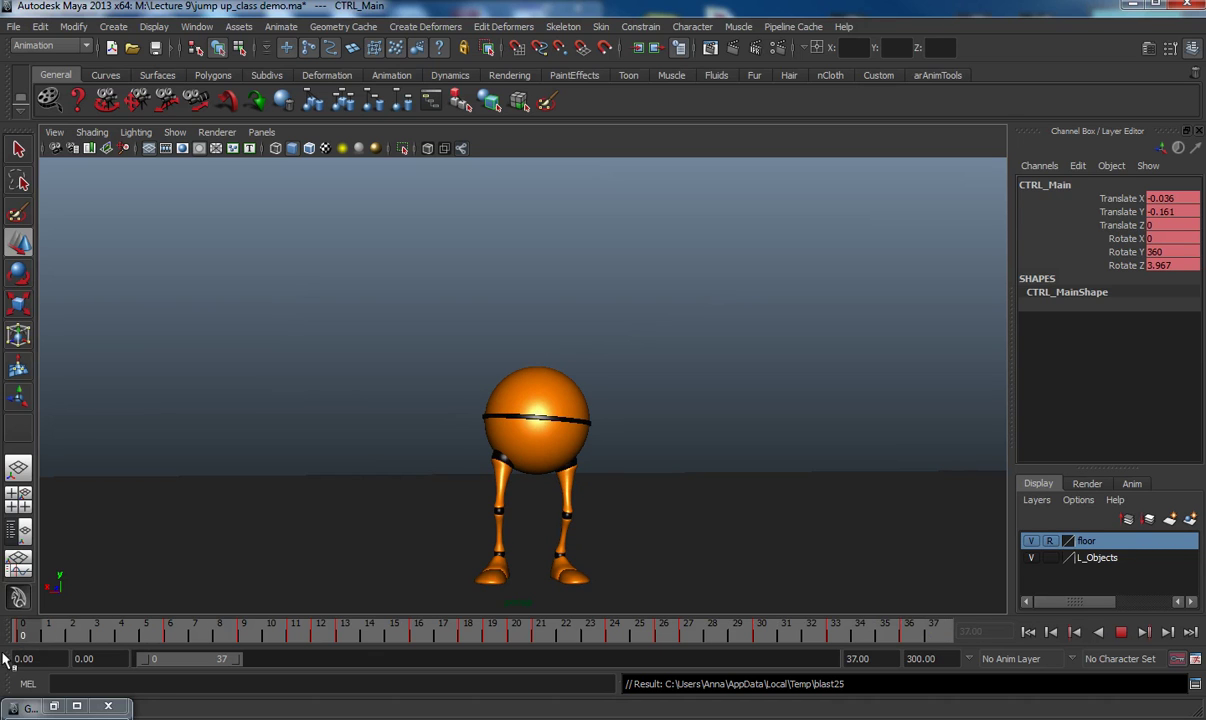
mouse_move(243, 658)
left_mouse_down()
mouse_move(19, 684)
mouse_move(210, 680)
mouse_move(16, 692)
mouse_move(277, 668)
mouse_move(154, 682)
mouse_move(168, 680)
left_mouse_up()
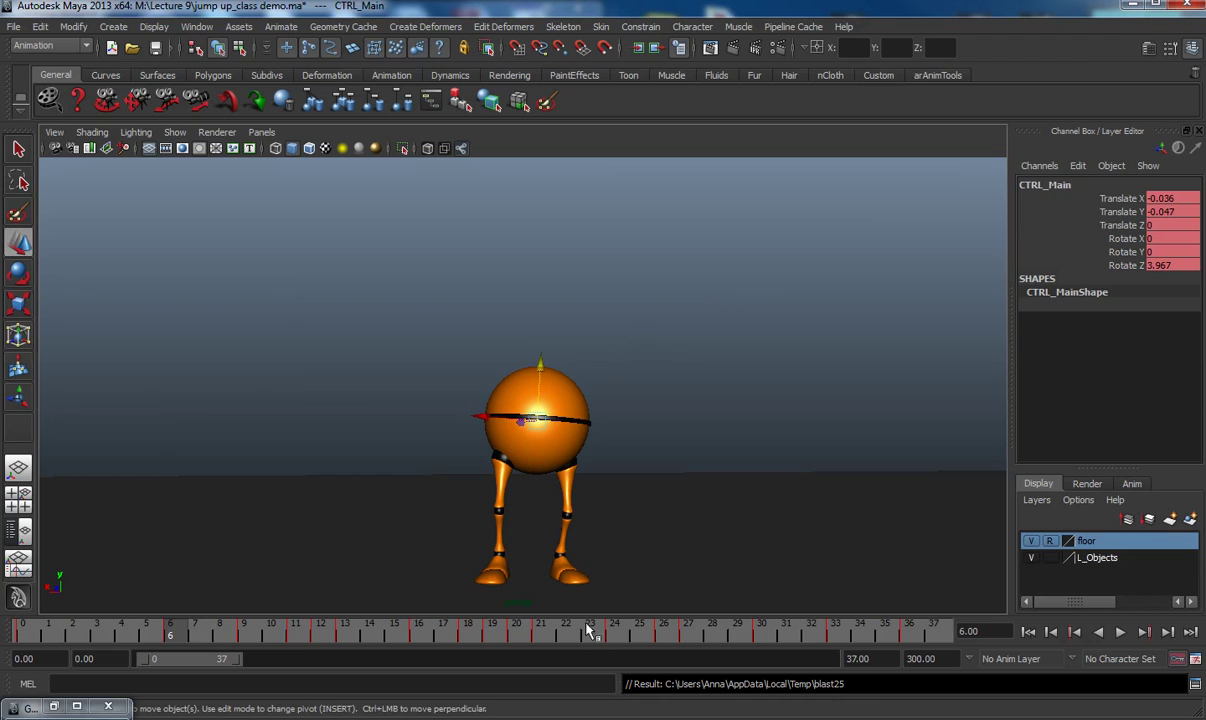
- Show the NURBS curves again and step the left heel control through the takeoff frames up to frame 11
left_click(175, 132)
left_click(205, 204)
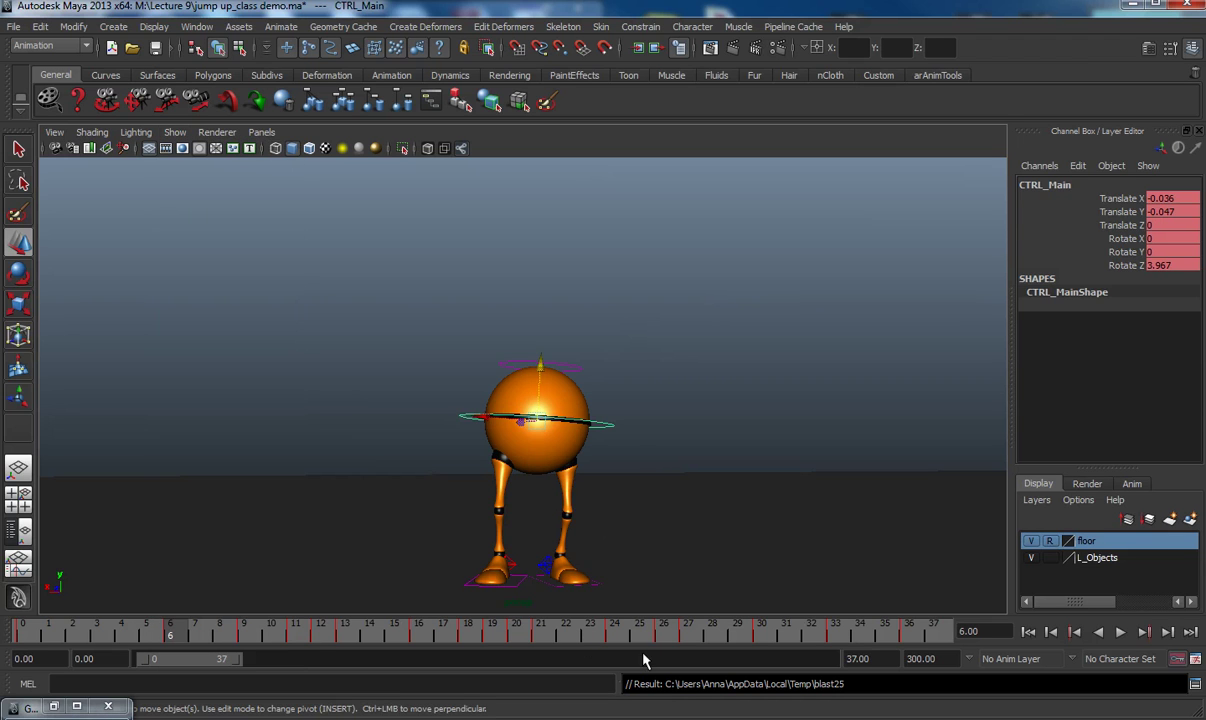
left_click(554, 567)
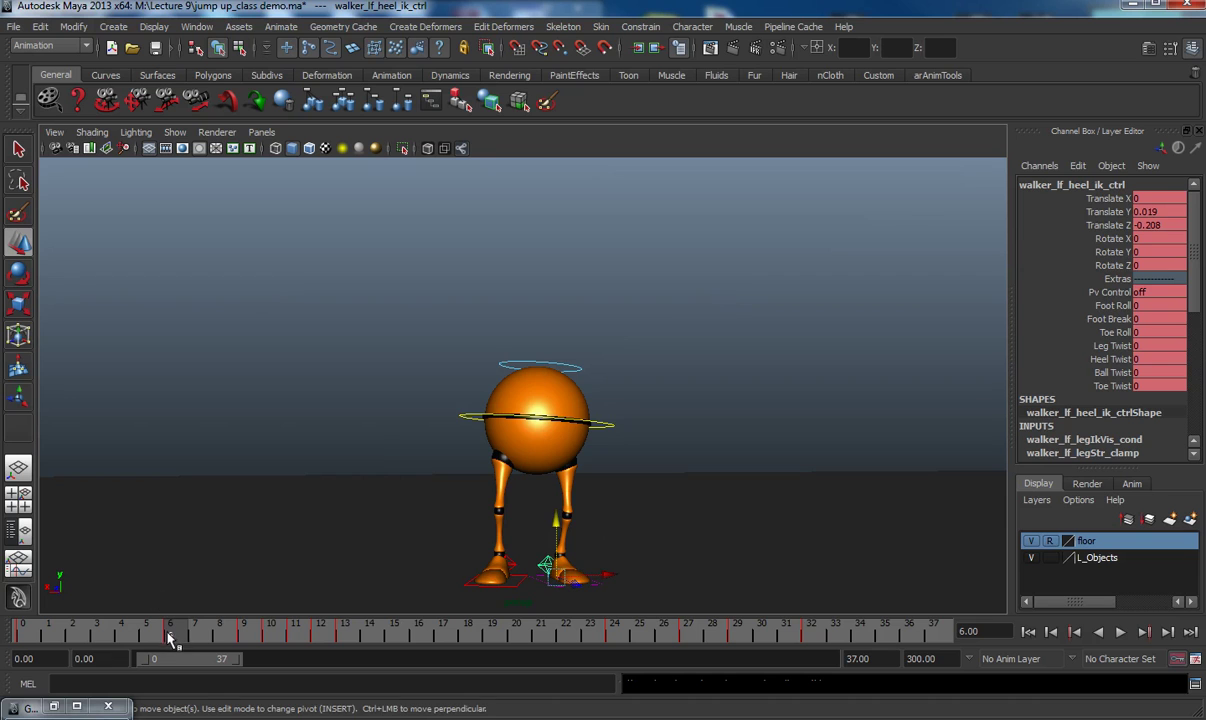
left_click_drag(172, 637, 248, 634)
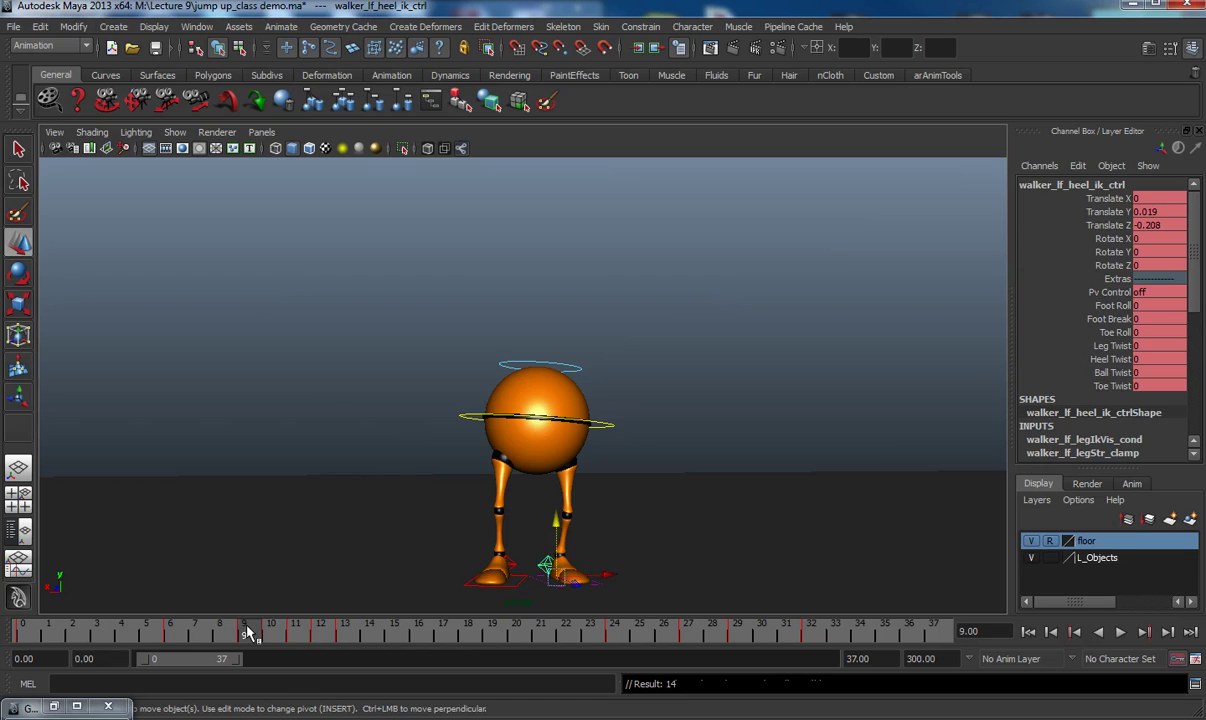
key("alt+period")
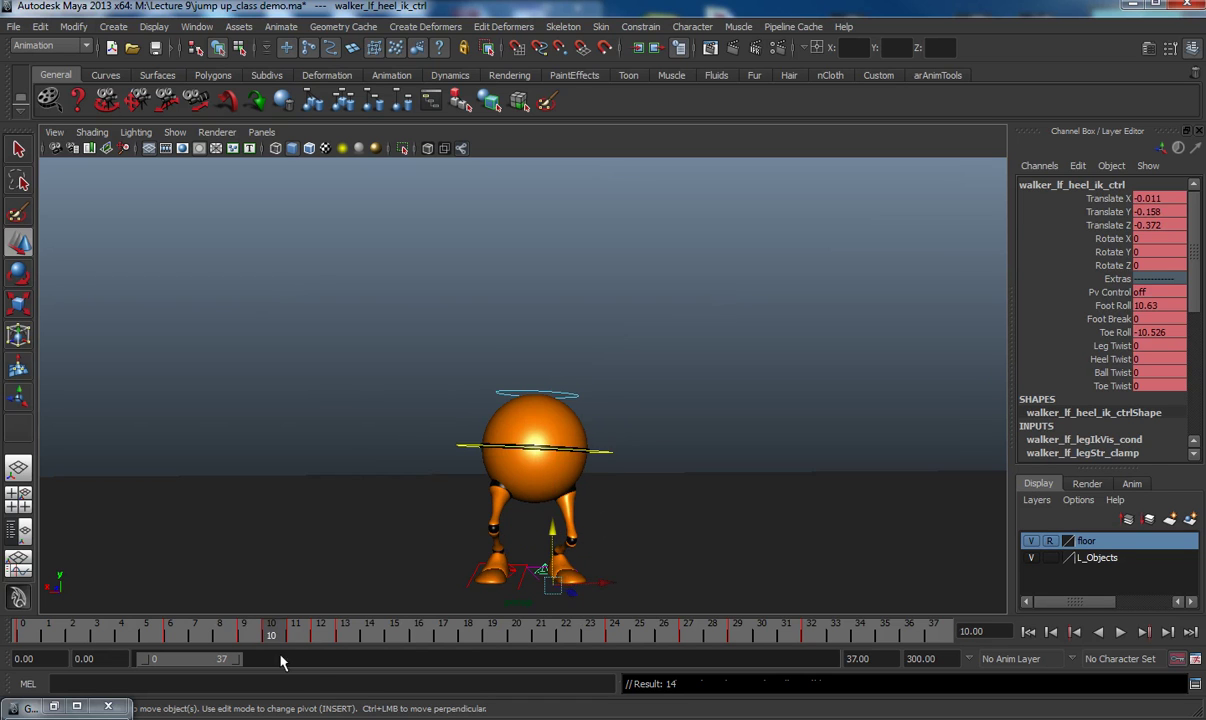
key("alt+comma")
key("alt+period")
key("alt+period")
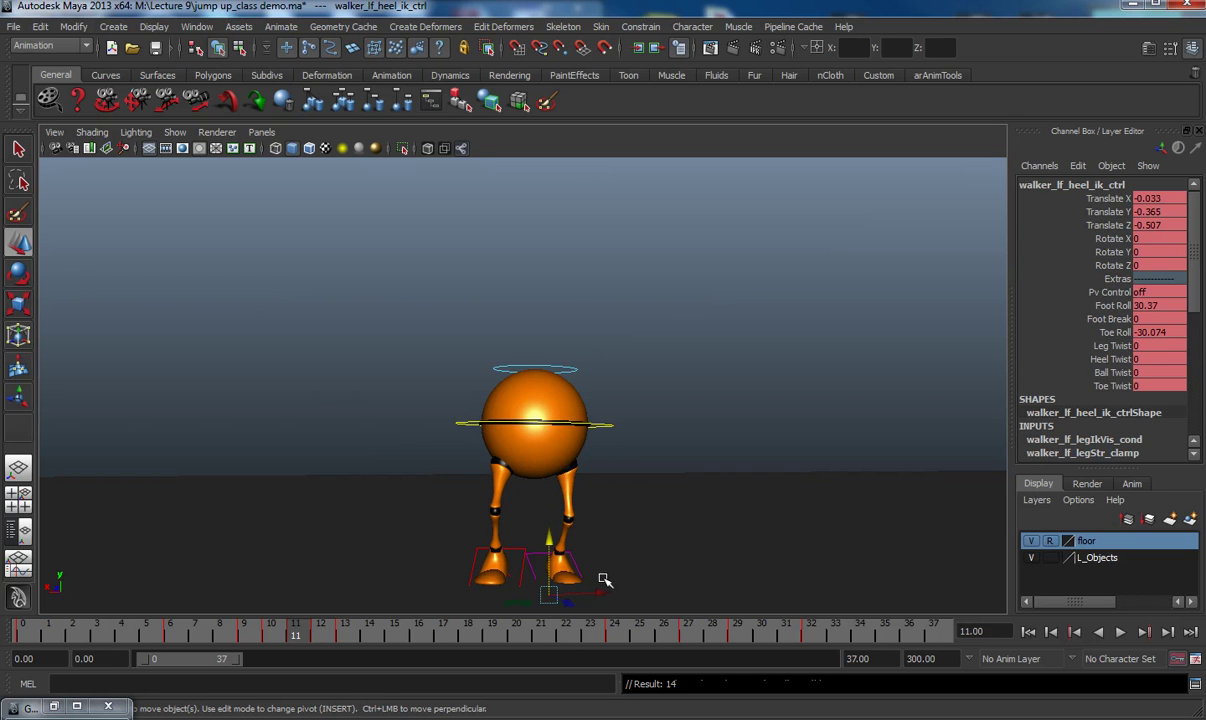
- Raise the left heel control at frame 11 to Translate Y about -0.3 and key it
left_click_drag(550, 541, 550, 537)
key("s")
key("alt+comma")
key("alt+period")
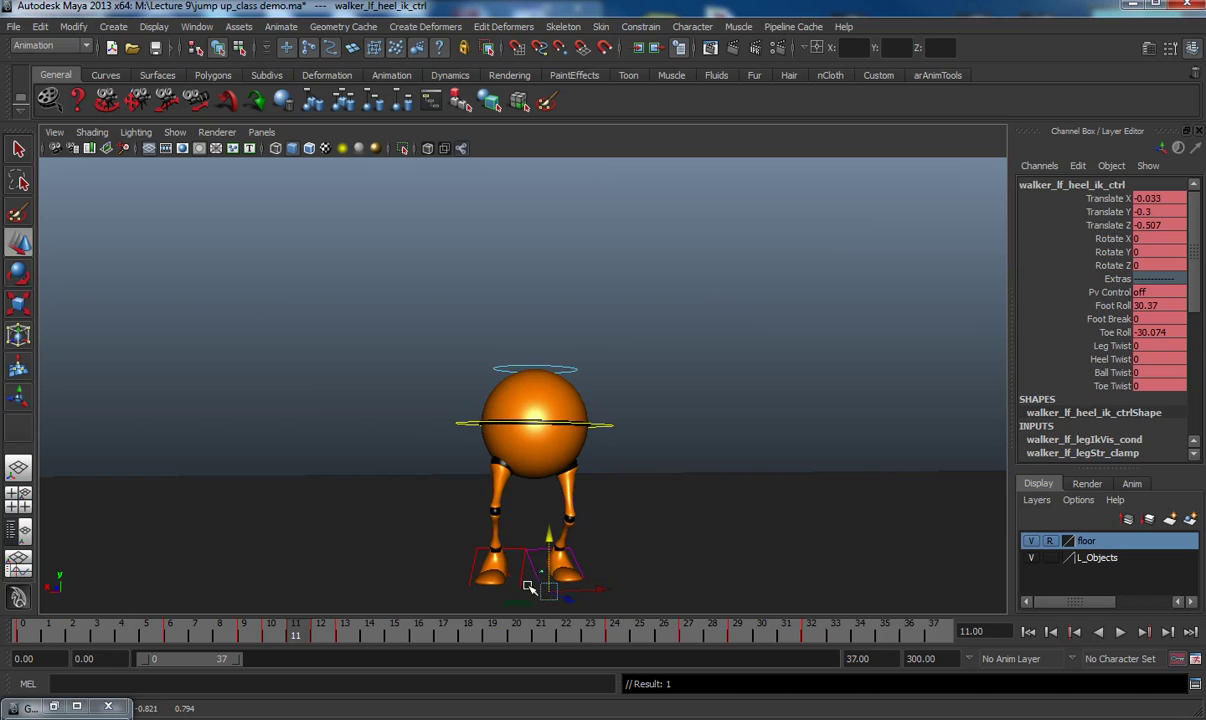
- Shift the left heel control sideways at frame 12 to Translate X about -0.149, key it and compare frames 9 to 12
key("alt+period")
left_click_drag(607, 596, 602, 597)
key("s")
key("alt+comma")
key("alt+period")
key("alt+comma")
key("alt+comma")
key("alt+comma")
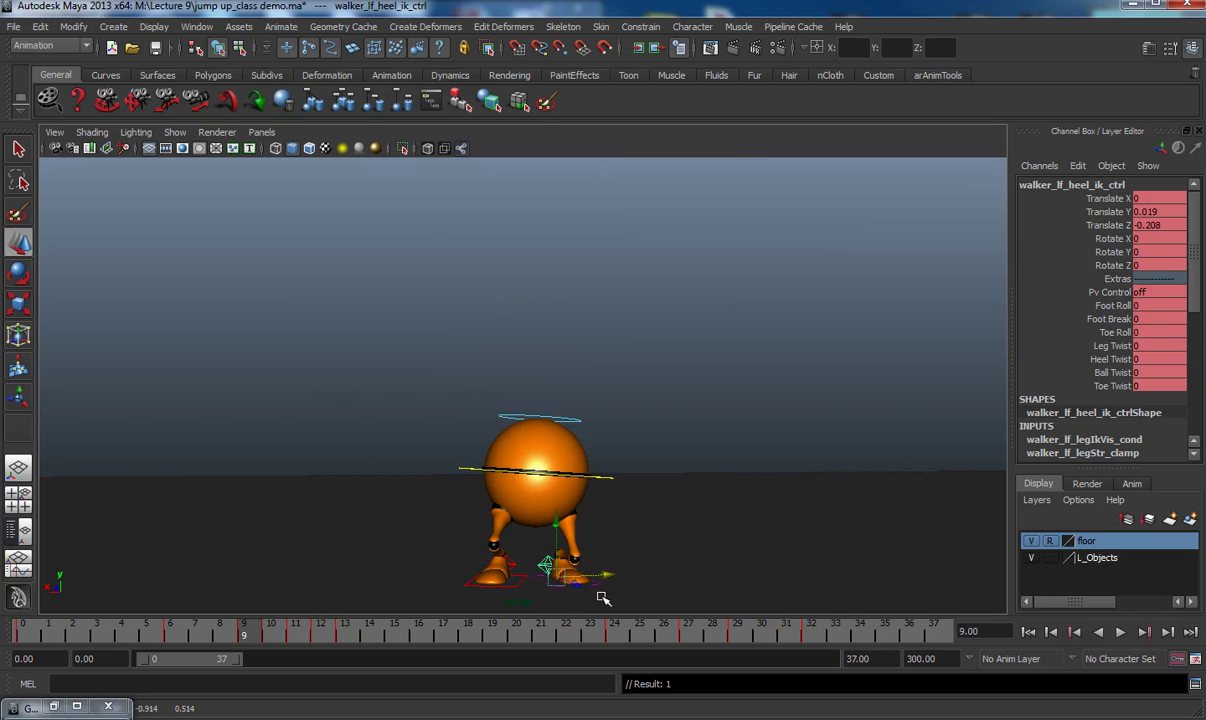
key("alt+period")
key("alt+period")
key("alt+period")
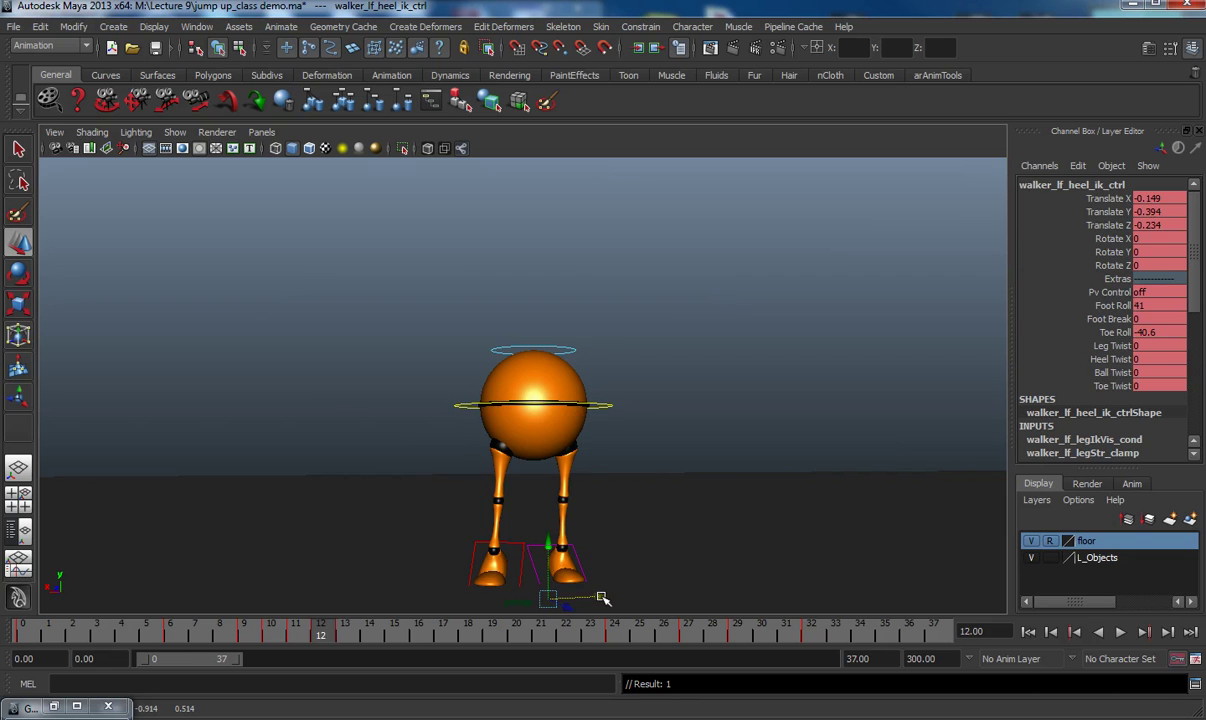
- Move the left heel control slightly inward at frame 11, key it and compare the neighbouring takeoff frames
key("alt+comma")
mouse_move(600, 594)
left_mouse_down()
mouse_move(573, 609)
mouse_move(571, 596)
mouse_move(578, 603)
left_mouse_up()
key("s")
key("alt+comma")
key("alt+comma")
key("alt+period")
key("alt+period")
key("alt+period")
key("alt+comma")
key("alt+period")
- Nudge the left heel control sideways at frame 12 and step through the takeoff between frames 9 and 13
left_click_drag(599, 600, 602, 600)
key("alt+comma")
key("alt+period")
key("alt+comma")
key("alt+comma")
key("alt+comma")
key("alt+comma")
key("alt+comma")
key("alt+comma")
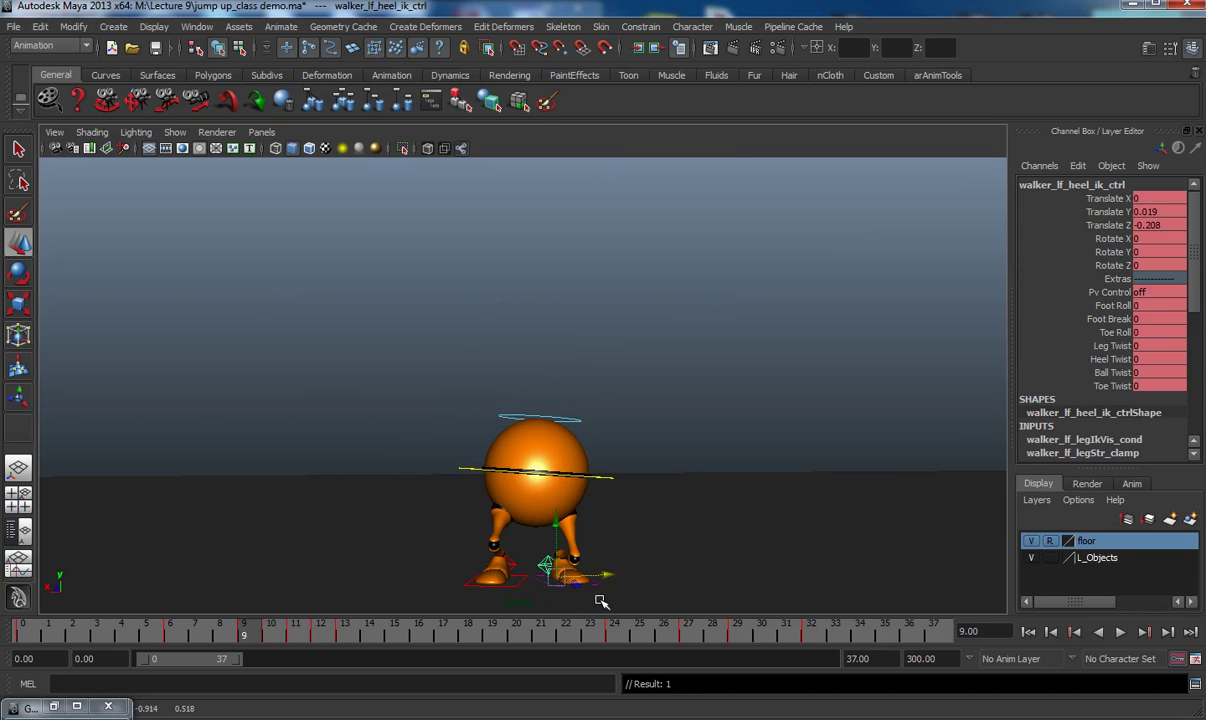
key("alt+period")
key("alt+period")
key("alt+period")
key("alt+period")
key("alt+period")
key("alt+period")
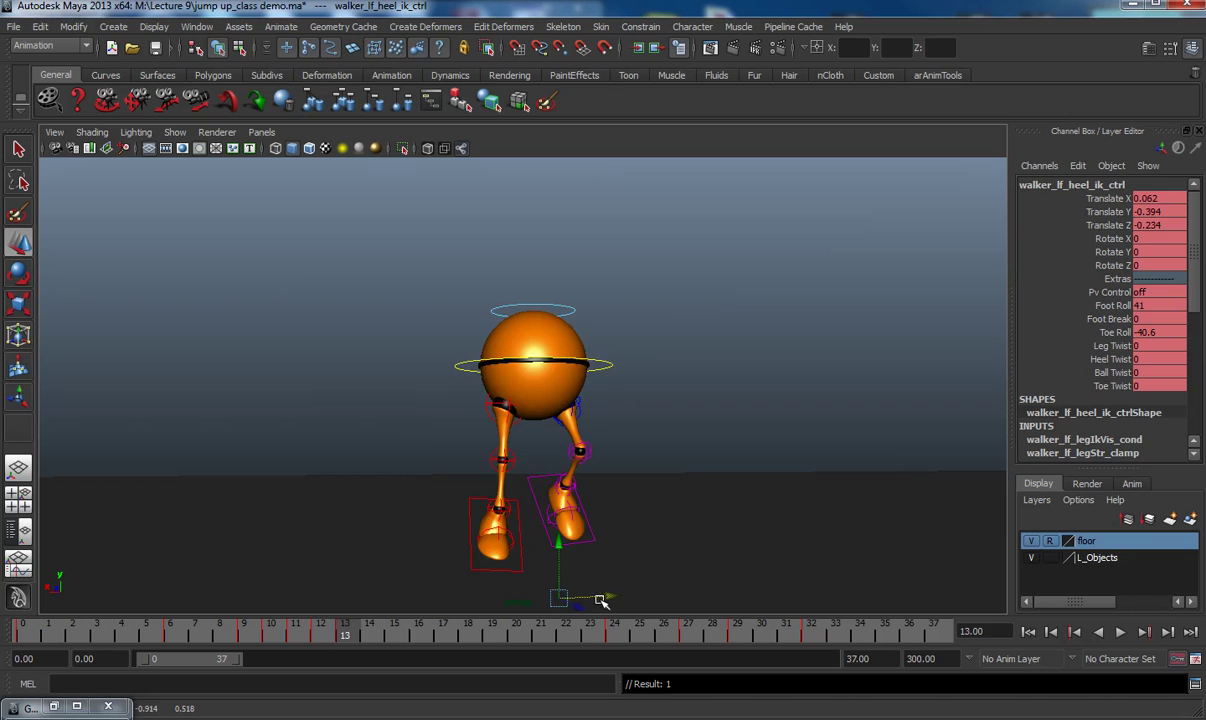
- Scrub the jump to frame 33, hide the NURBS curves and make a new playblast
left_click_drag(287, 628, 830, 667)
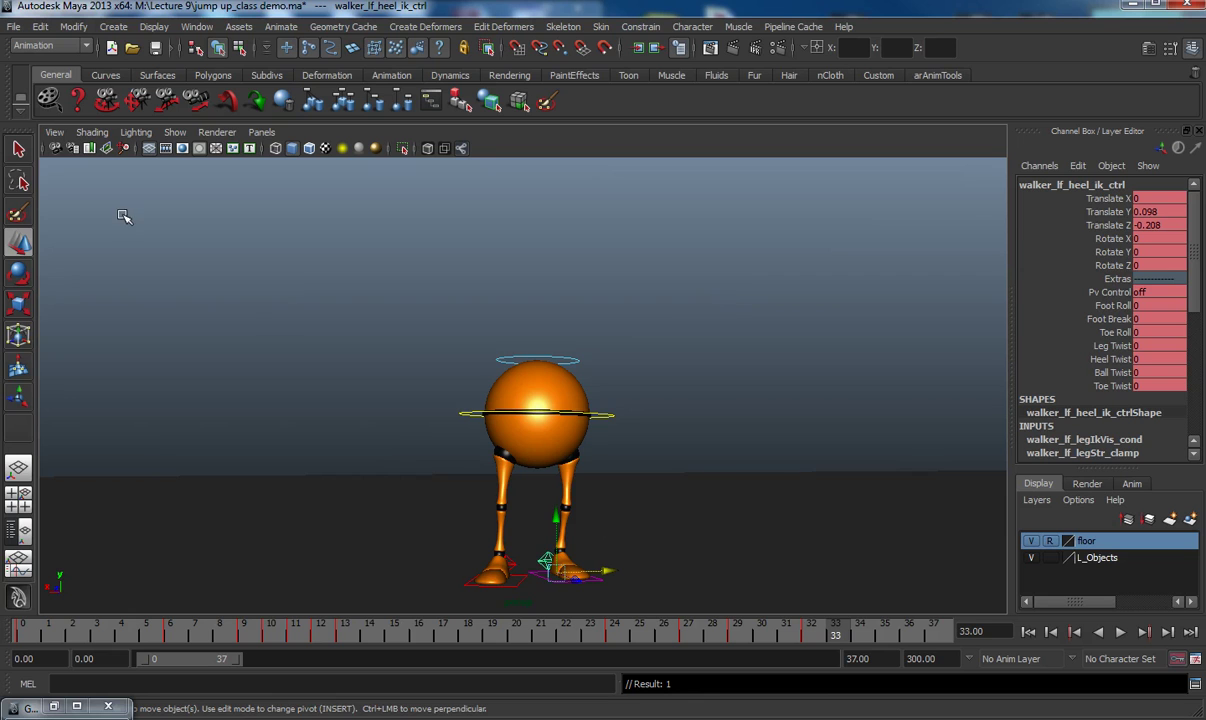
left_click(178, 134)
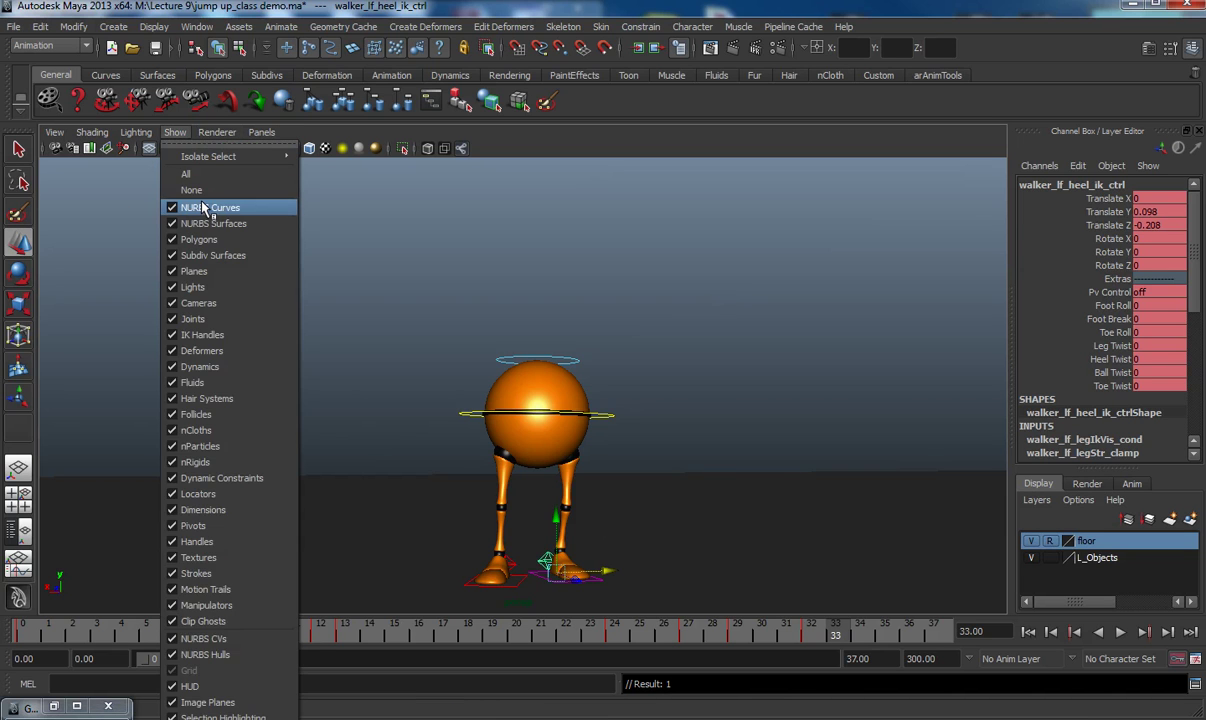
left_click(190, 204)
right_click_drag(530, 633, 590, 633)
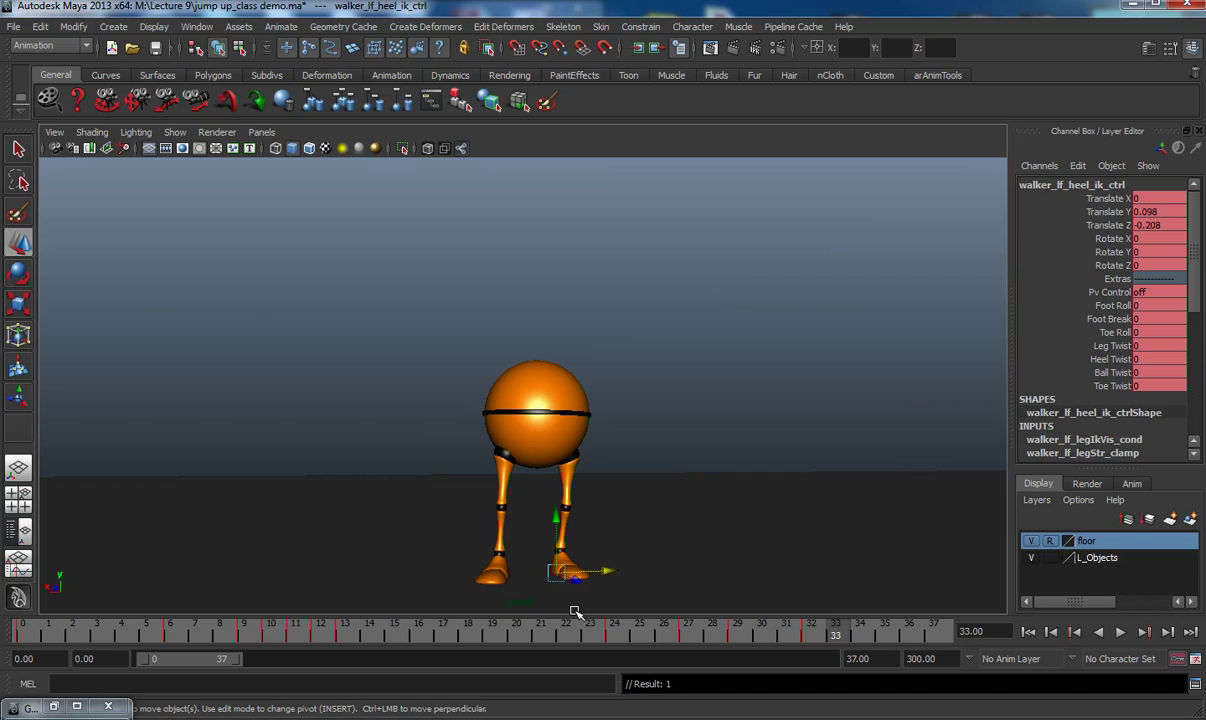
right_click_drag(541, 637, 580, 616)
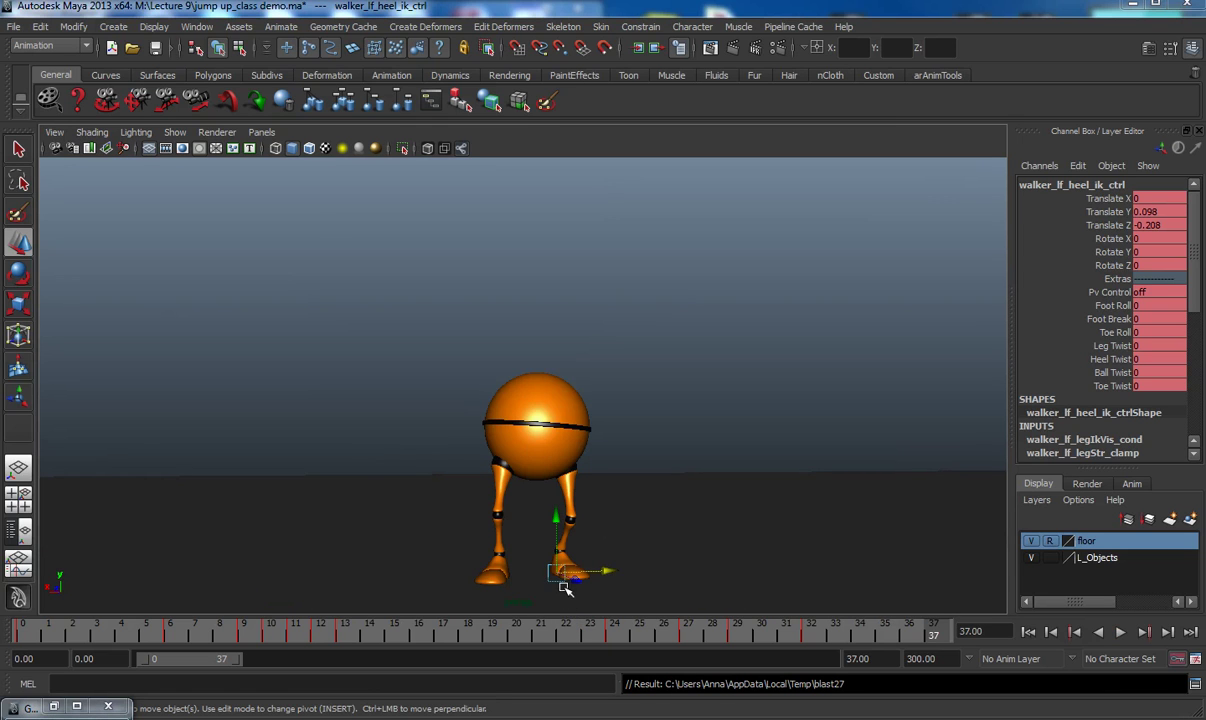
- Replay the new playblast several times and scrub through the crouch before takeoff
left_click(335, 391)
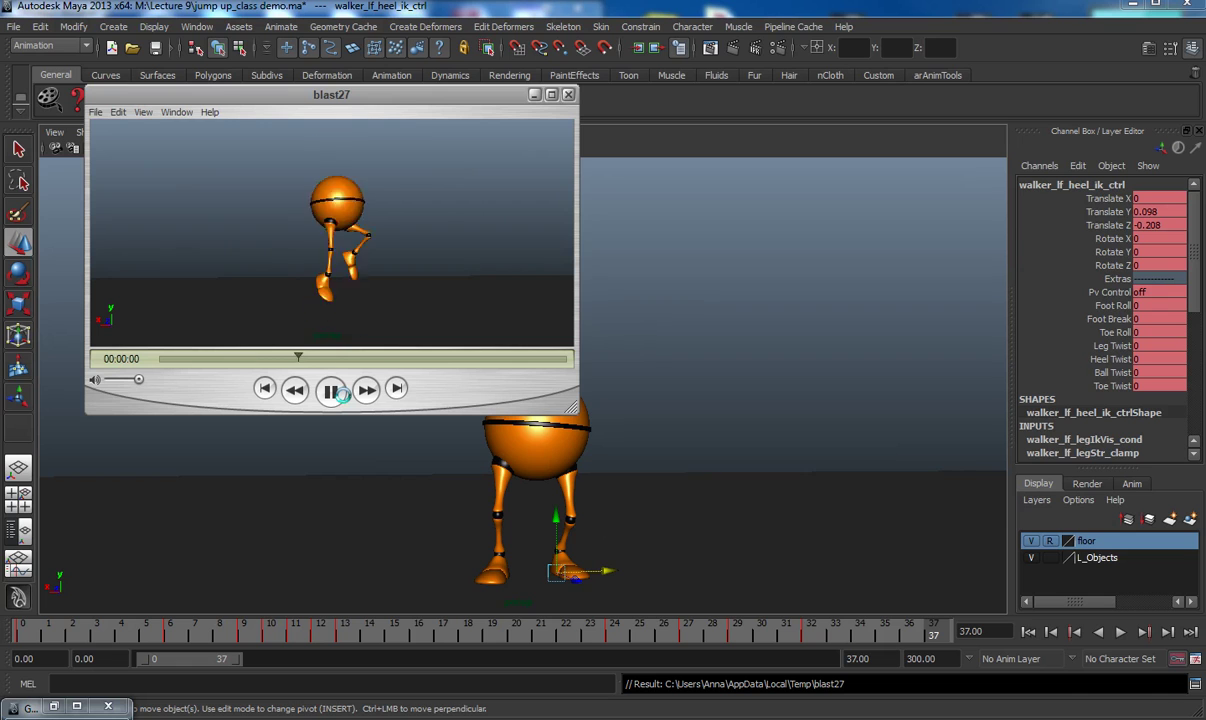
left_click(341, 394)
left_click(341, 394)
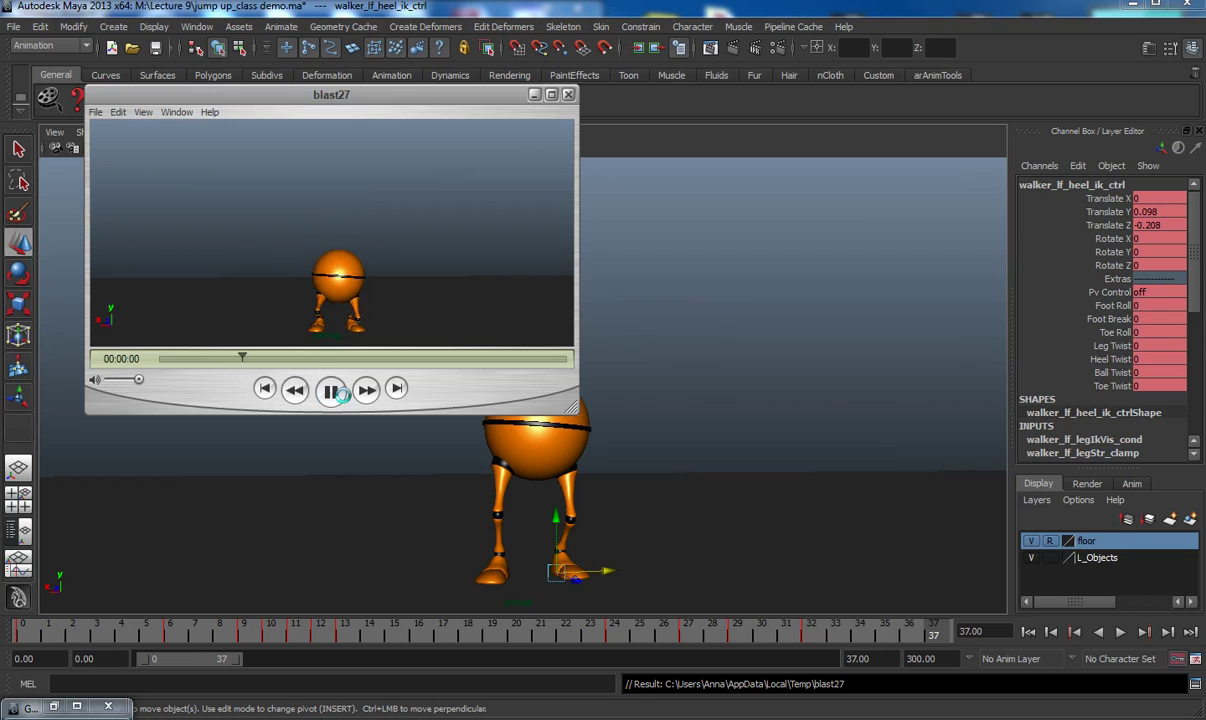
left_click(333, 392)
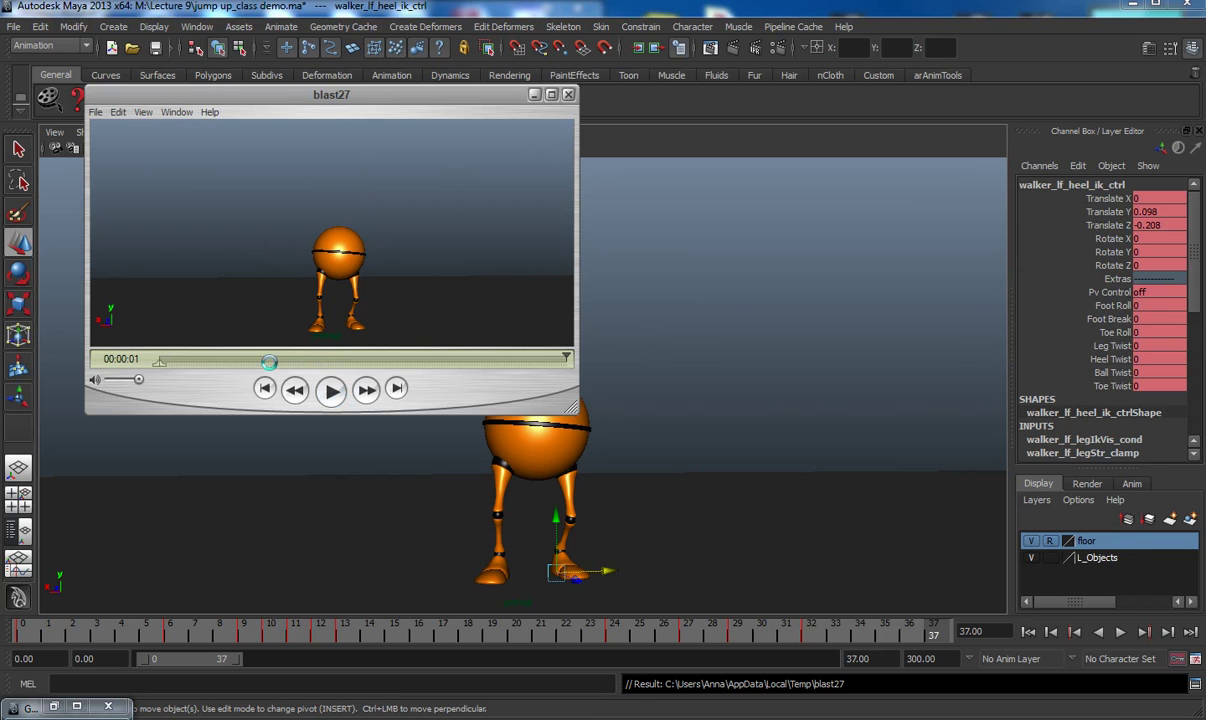
left_click_drag(222, 373, 262, 380)
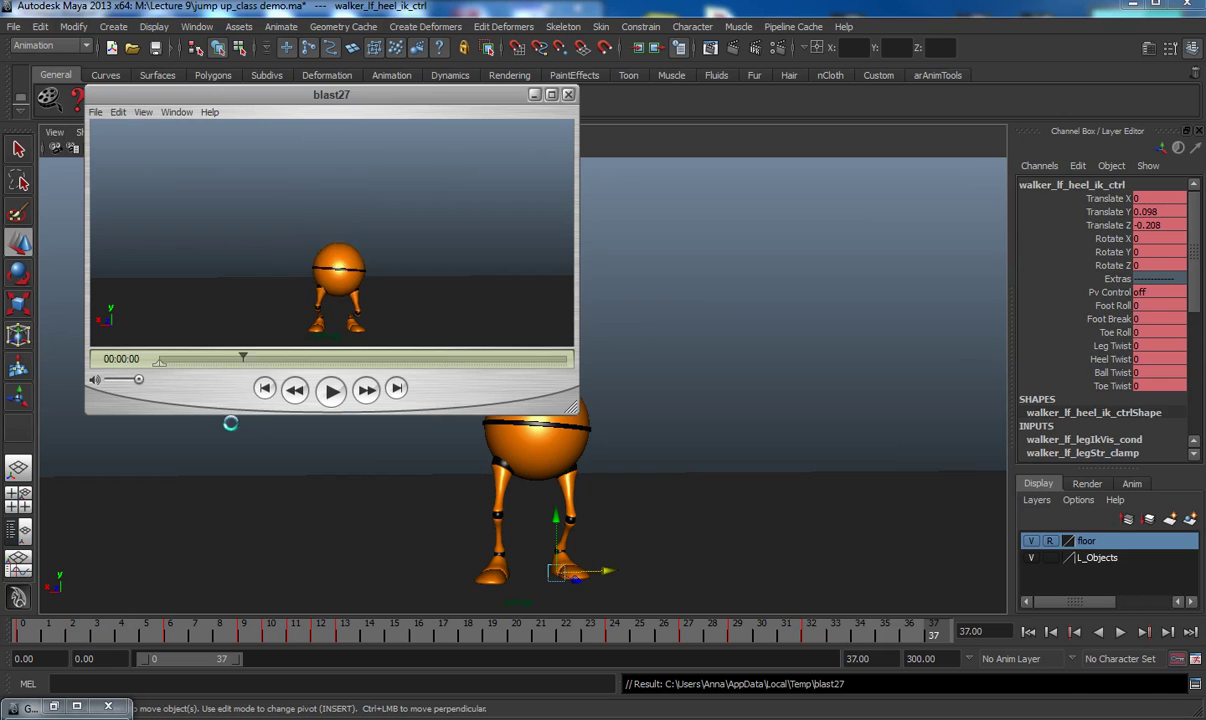
left_click(326, 391)
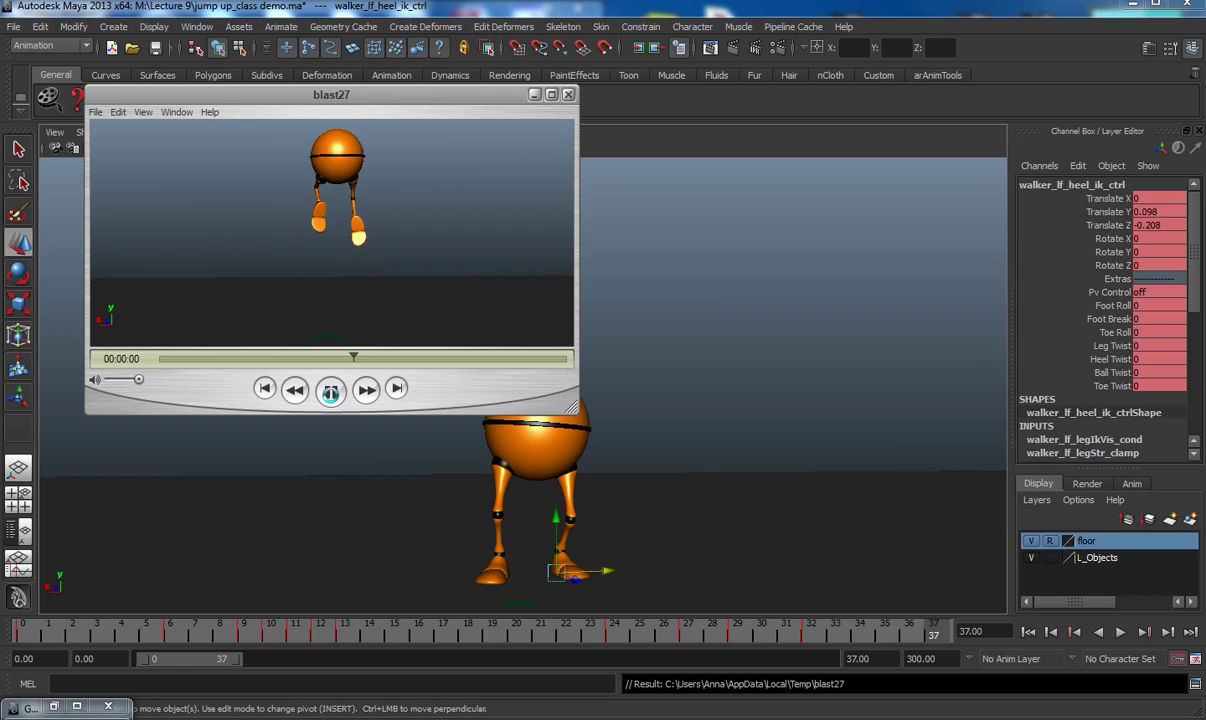
left_click(330, 391)
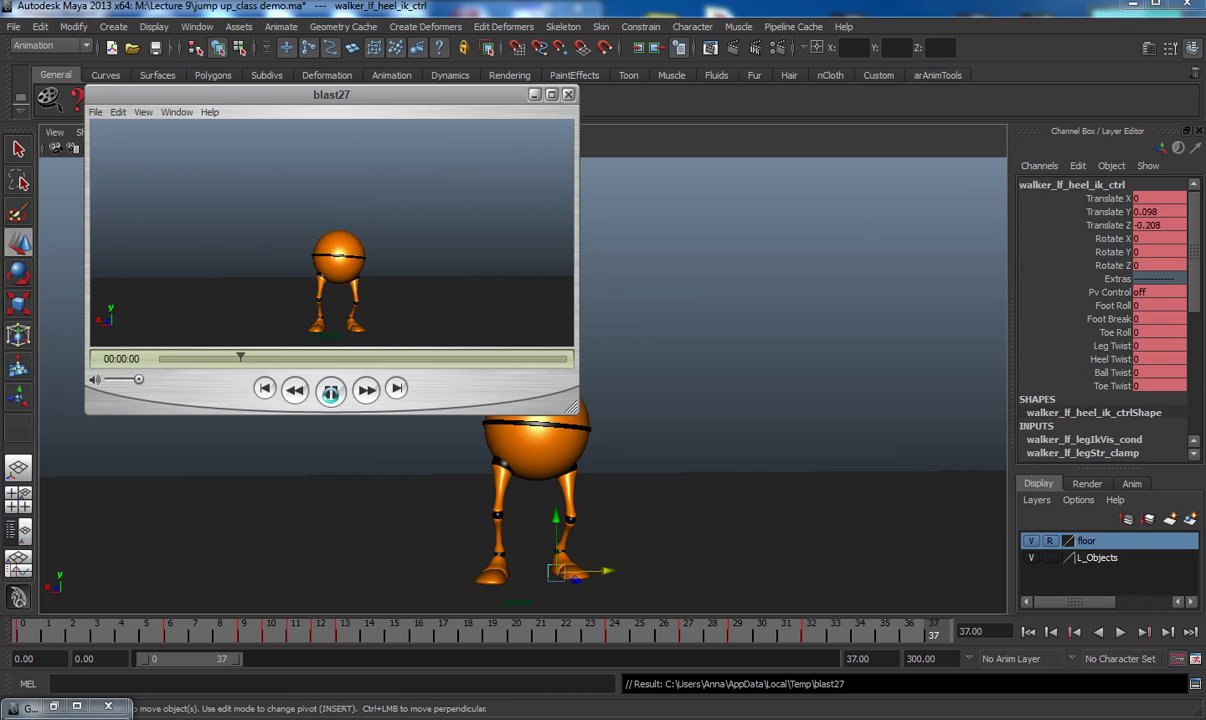
left_click(330, 391)
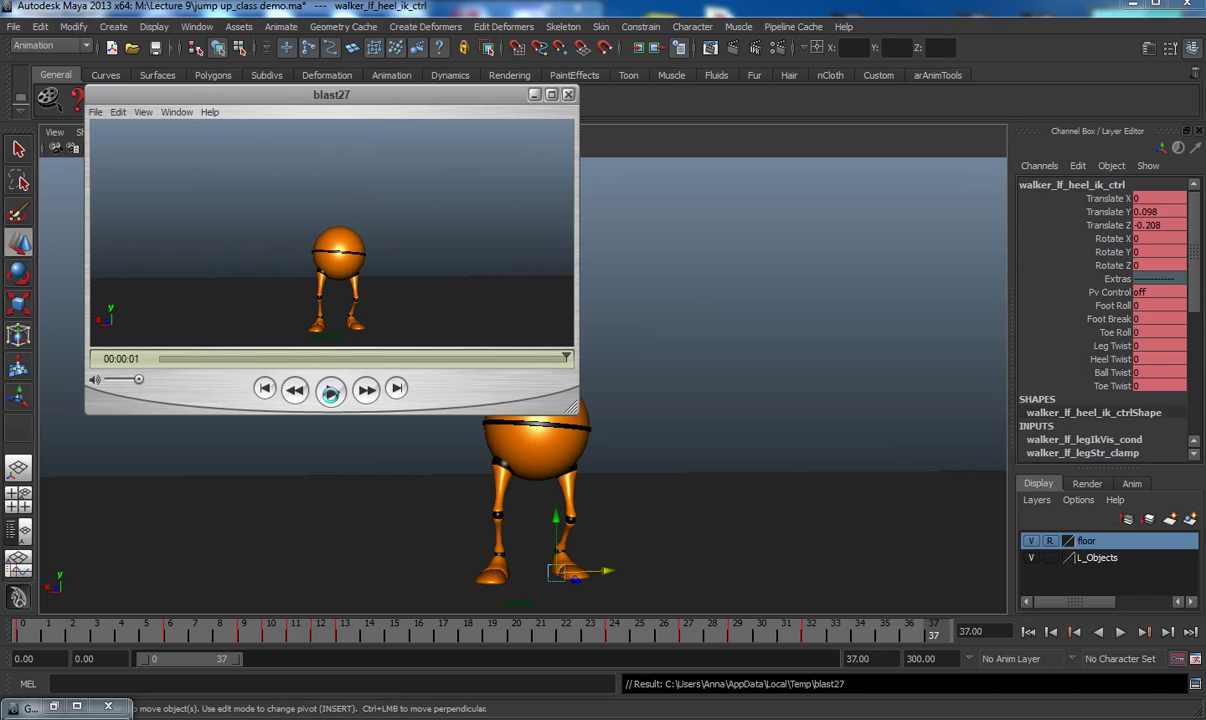
left_click(330, 391)
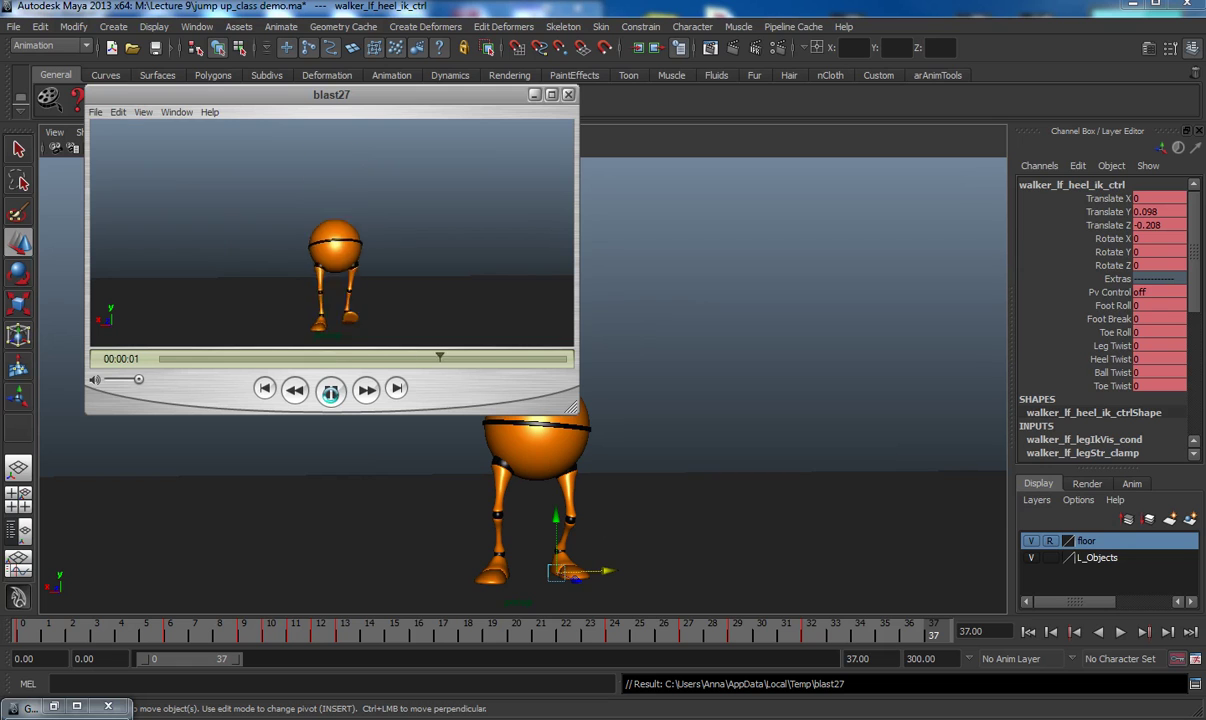
- Scrub the playblast through the landing, replay the jump once more and close the movie
mouse_move(341, 359)
left_mouse_down()
mouse_move(463, 352)
mouse_move(489, 357)
mouse_move(497, 387)
mouse_move(464, 391)
mouse_move(492, 388)
left_mouse_up()
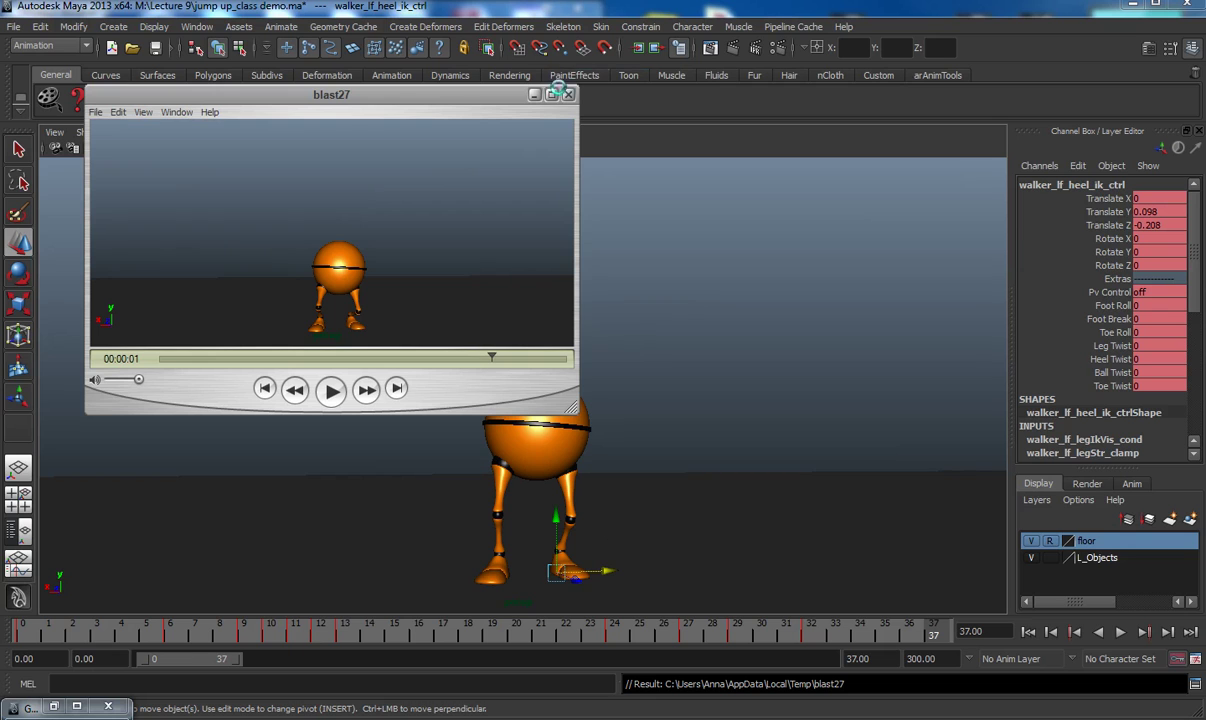
mouse_move(345, 357)
left_mouse_down()
mouse_move(490, 369)
mouse_move(228, 366)
left_mouse_up()
left_click(330, 391)
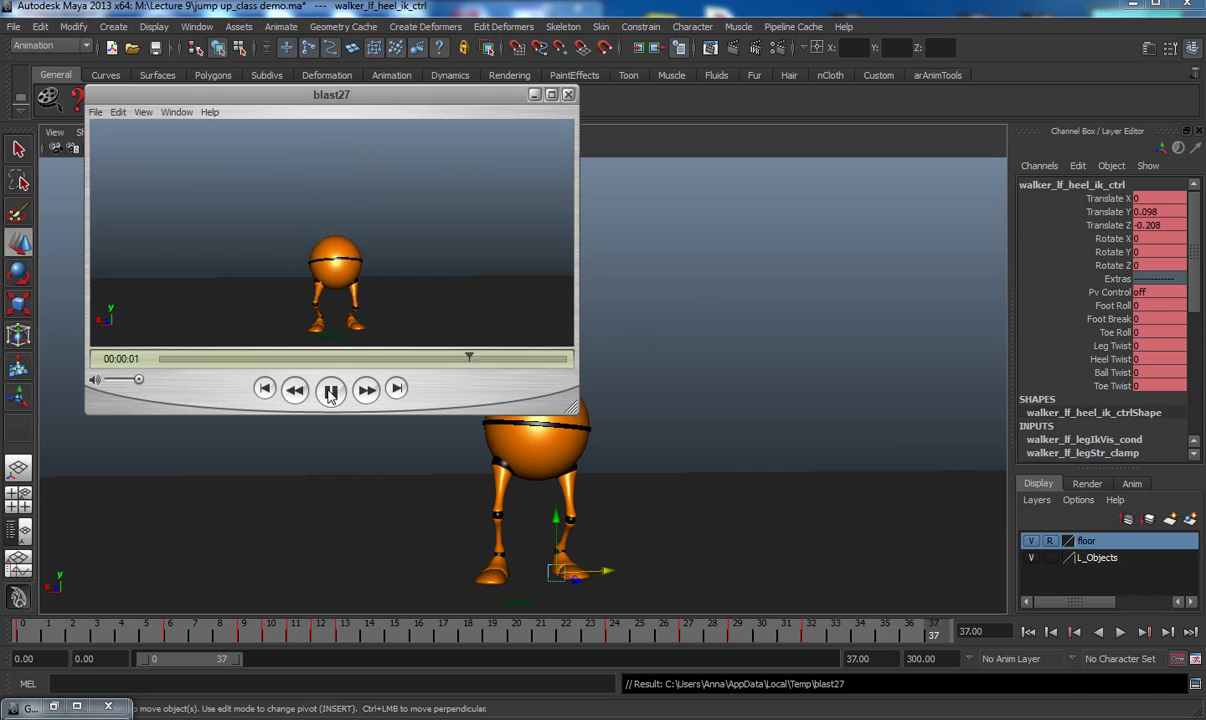
left_click(567, 96)
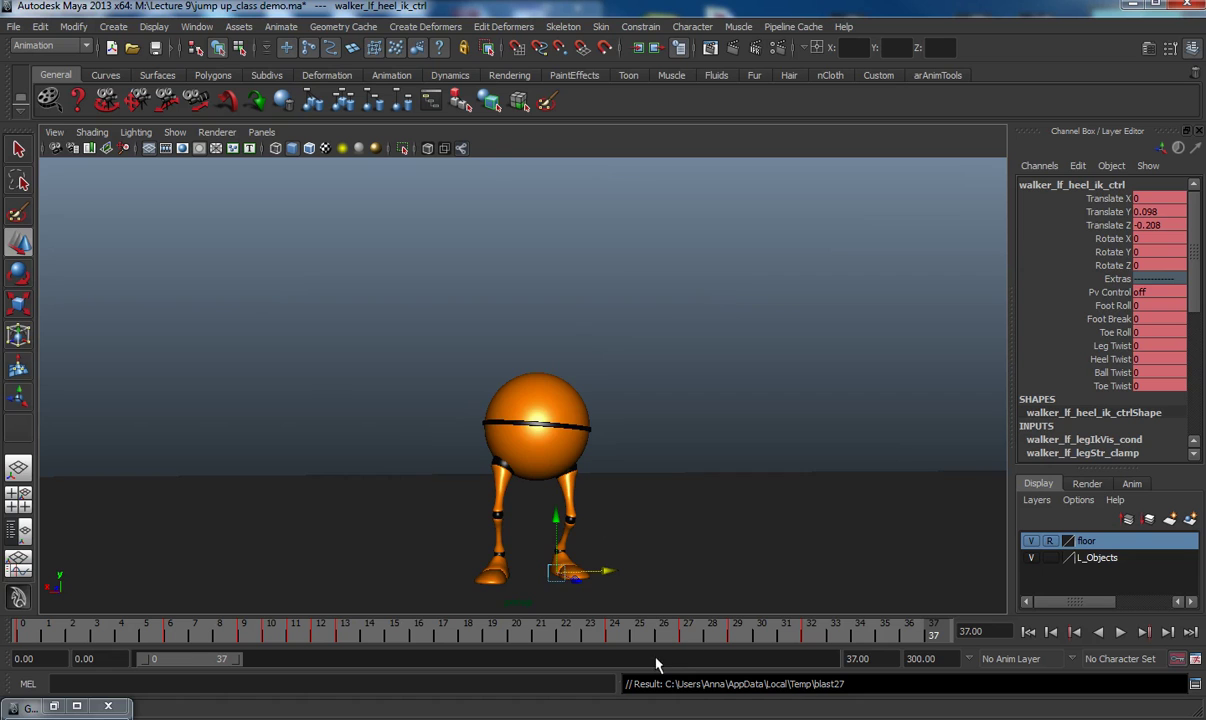
- Go to frame 26, show the NURBS curves again and select the main body control
left_click_drag(628, 641, 663, 640)
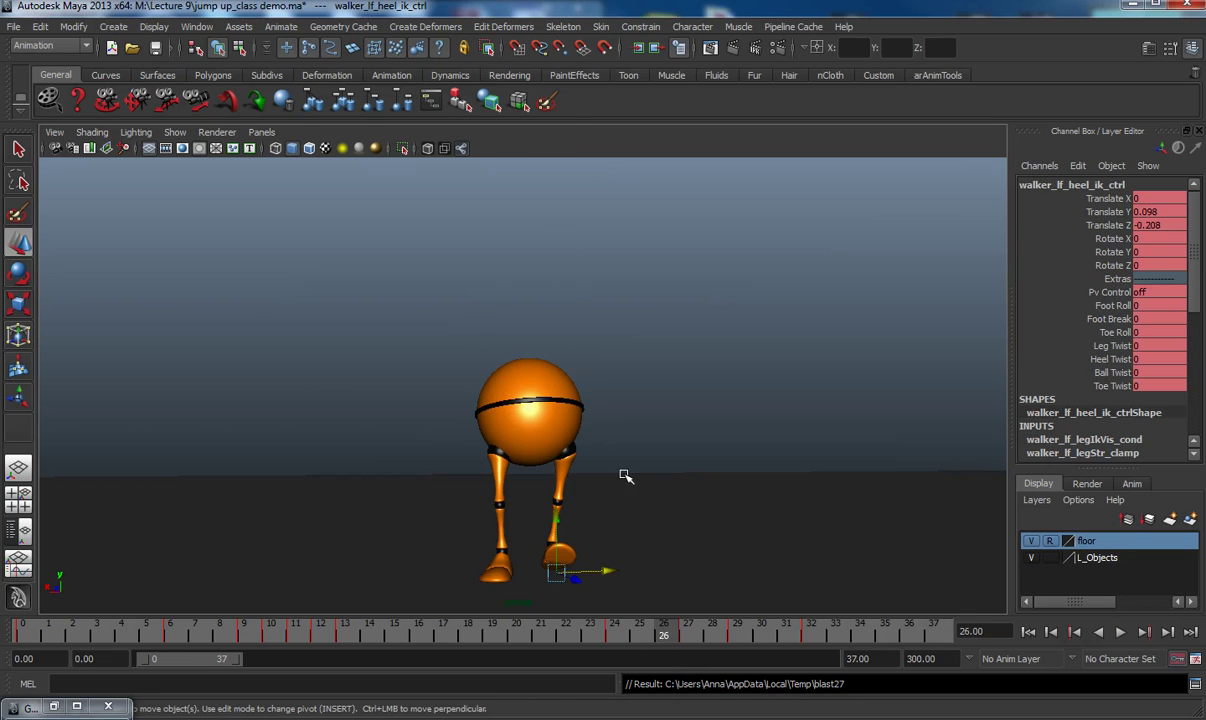
left_click(185, 140)
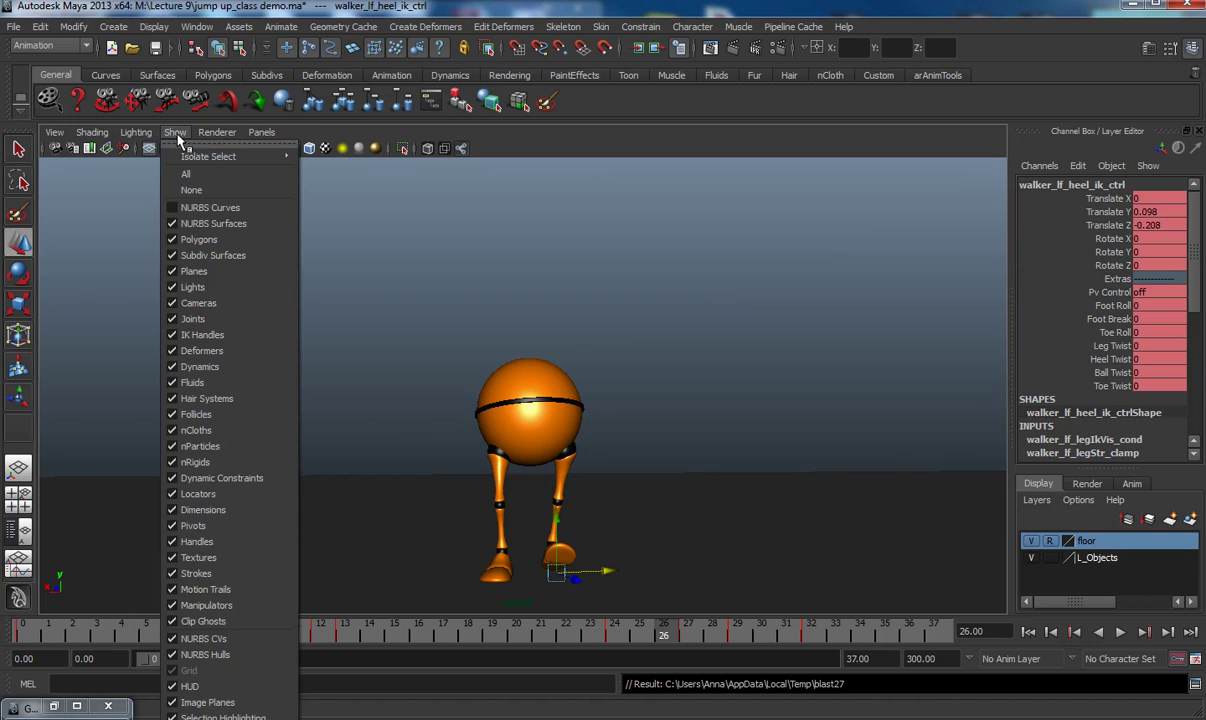
left_click(207, 206)
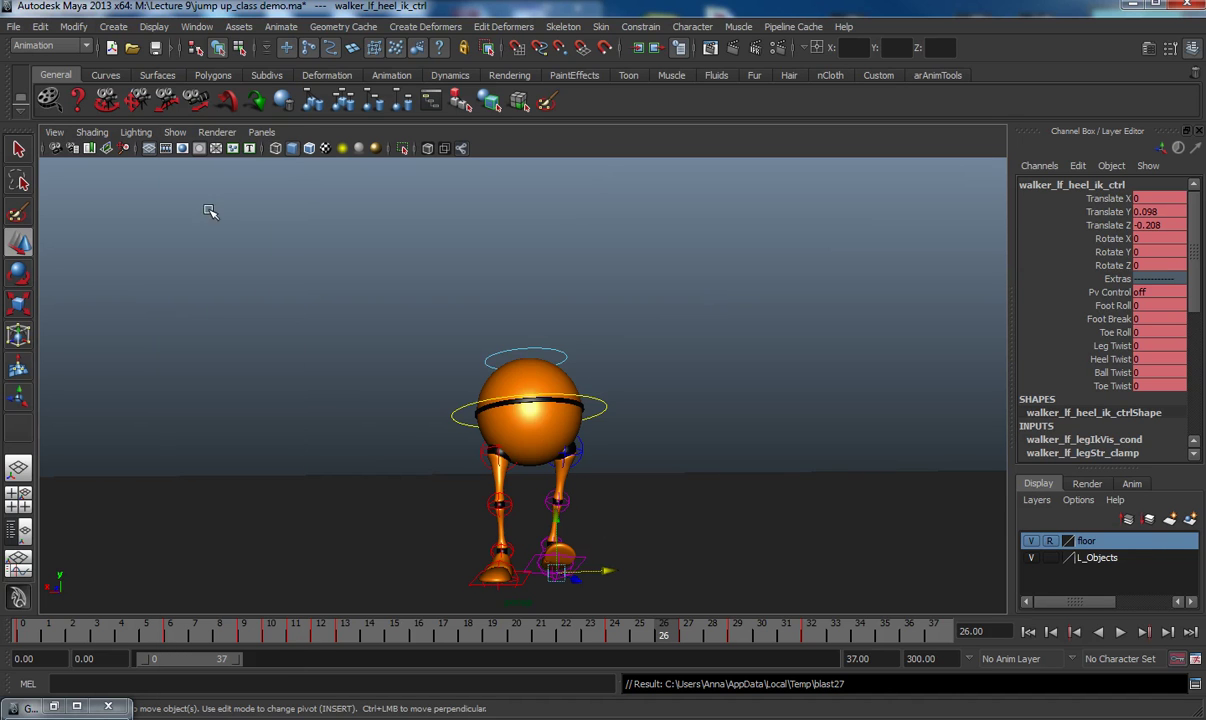
left_click(598, 403)
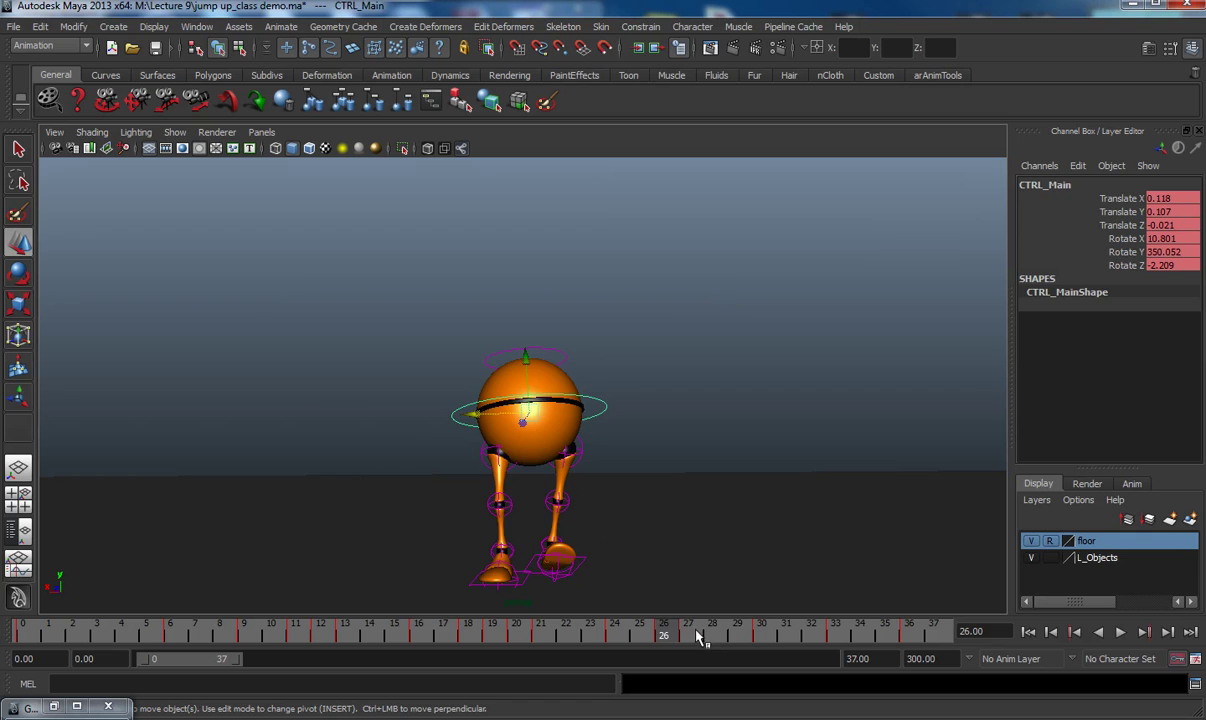
- Lower the main body control at frame 28 to Translate Y -0.785 and check the landing through frame 29
key("alt+v")
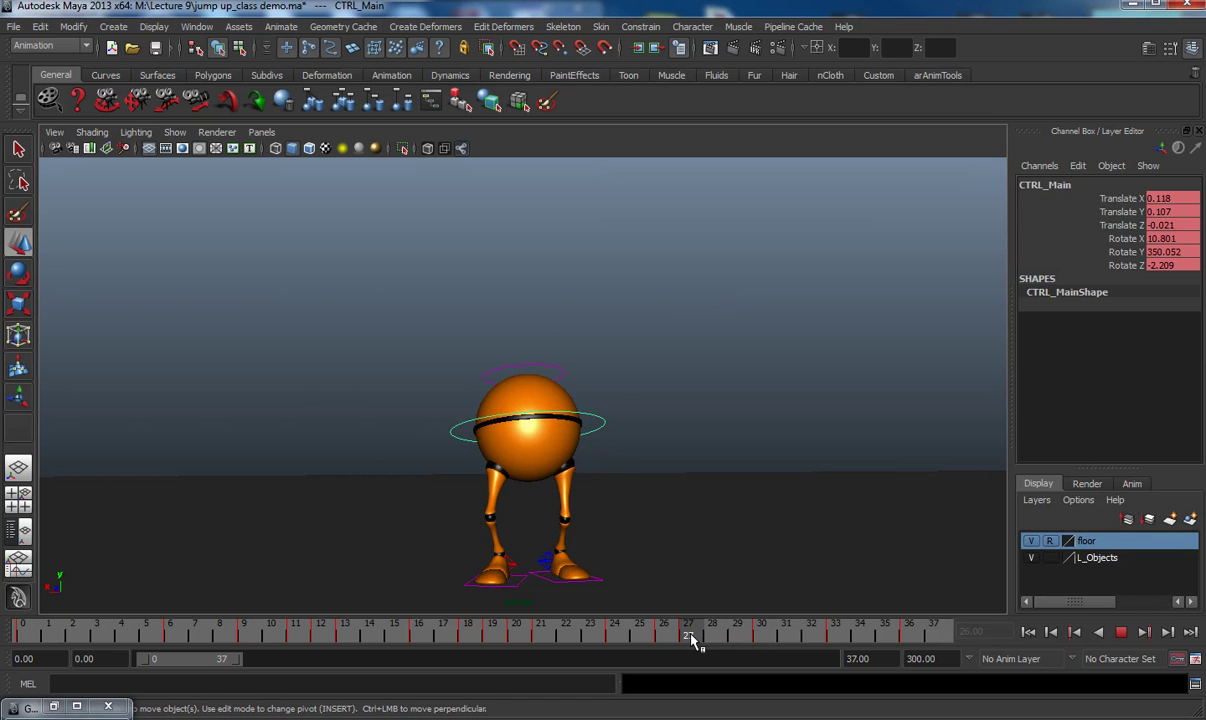
left_click_drag(690, 640, 712, 641)
left_click_drag(527, 391, 528, 408)
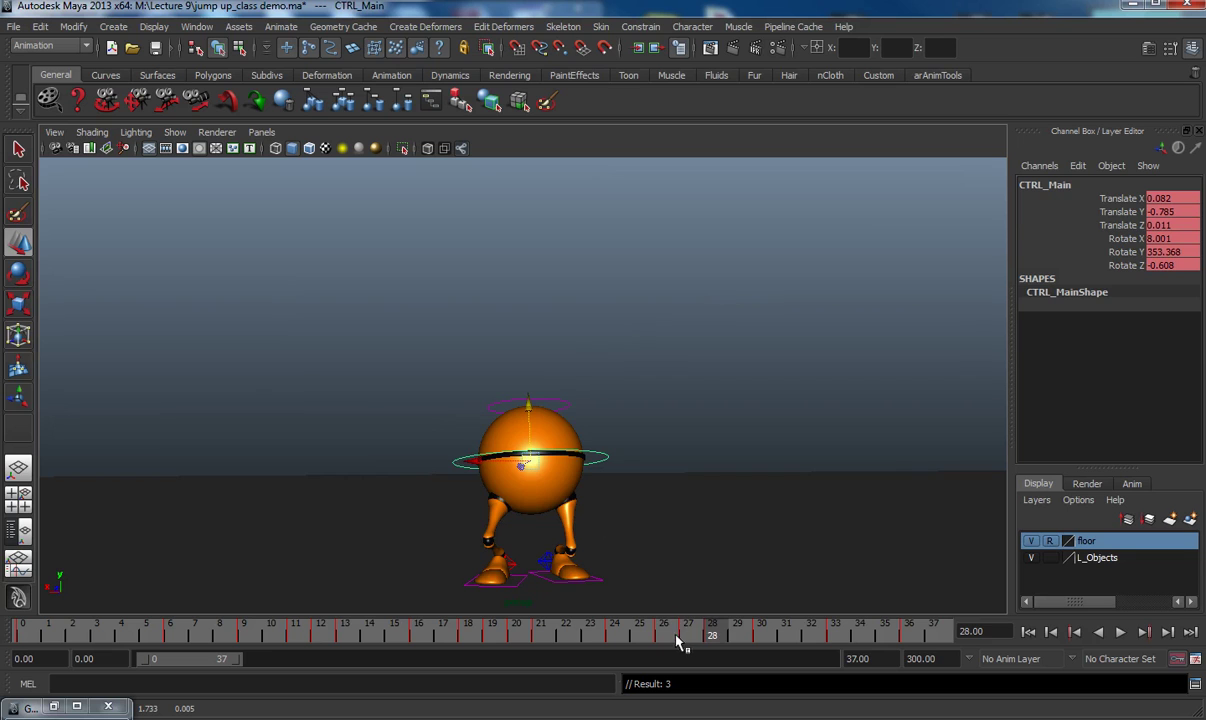
key("alt+v")
mouse_move(775, 648)
left_mouse_down()
mouse_move(671, 647)
mouse_move(826, 651)
mouse_move(676, 649)
mouse_move(731, 654)
left_mouse_up()
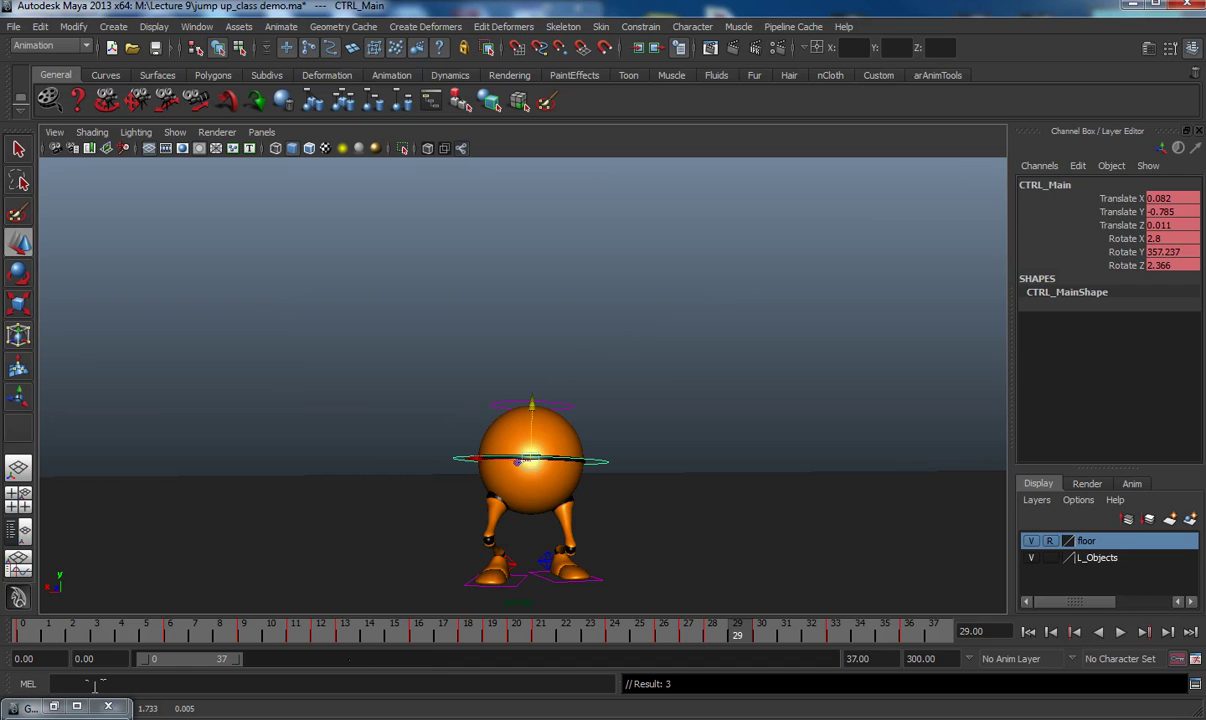
- Examine the main body control's animation curves between frames 24 and 36 in the Graph Editor
left_click(53, 707)
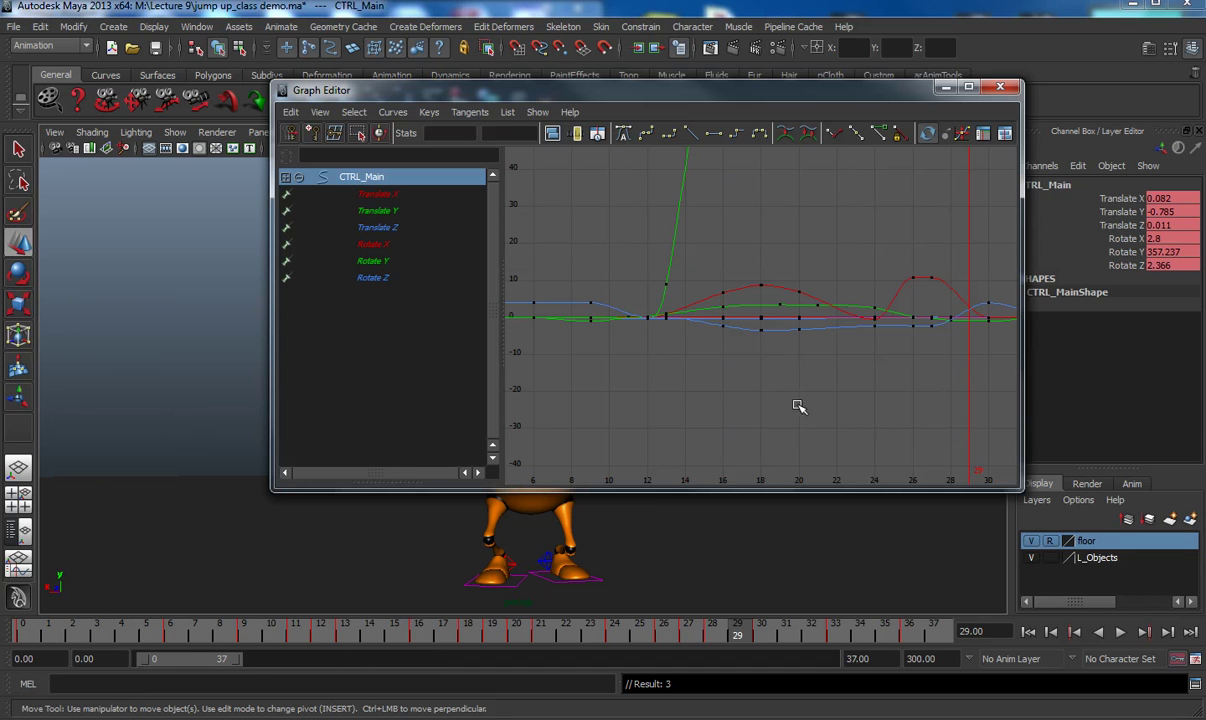
key("a")
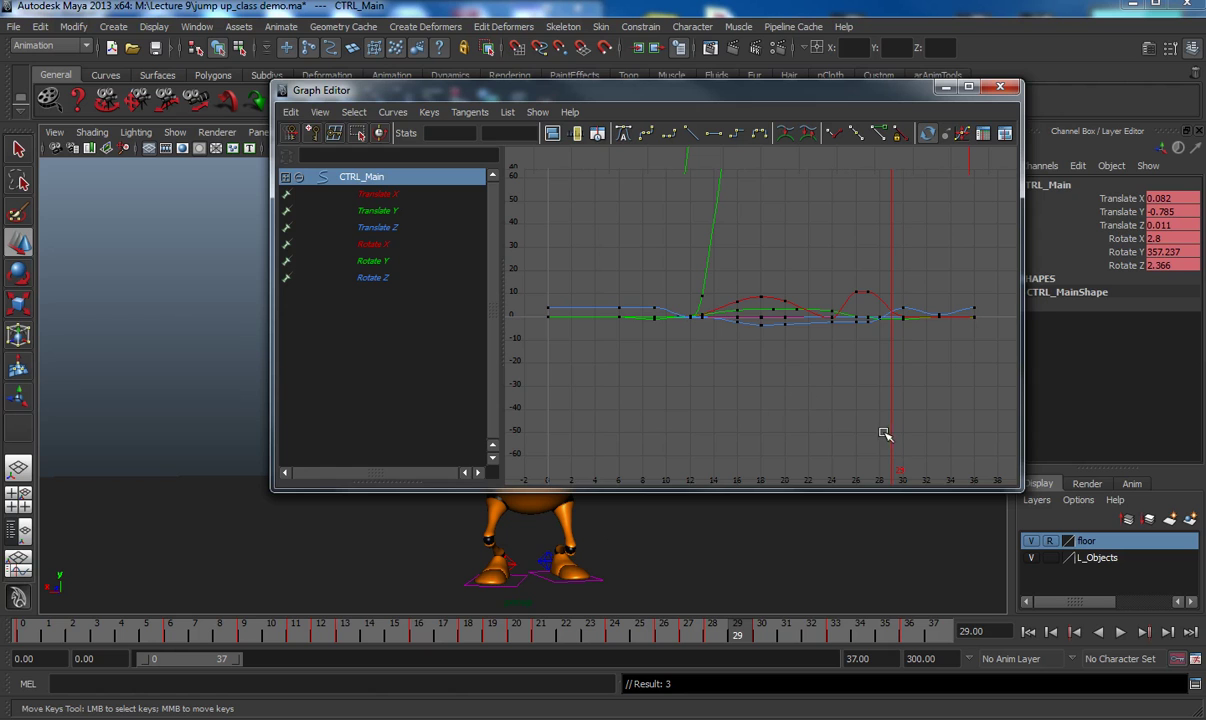
key("a")
left_click_drag(790, 183, 960, 467)
key("f")
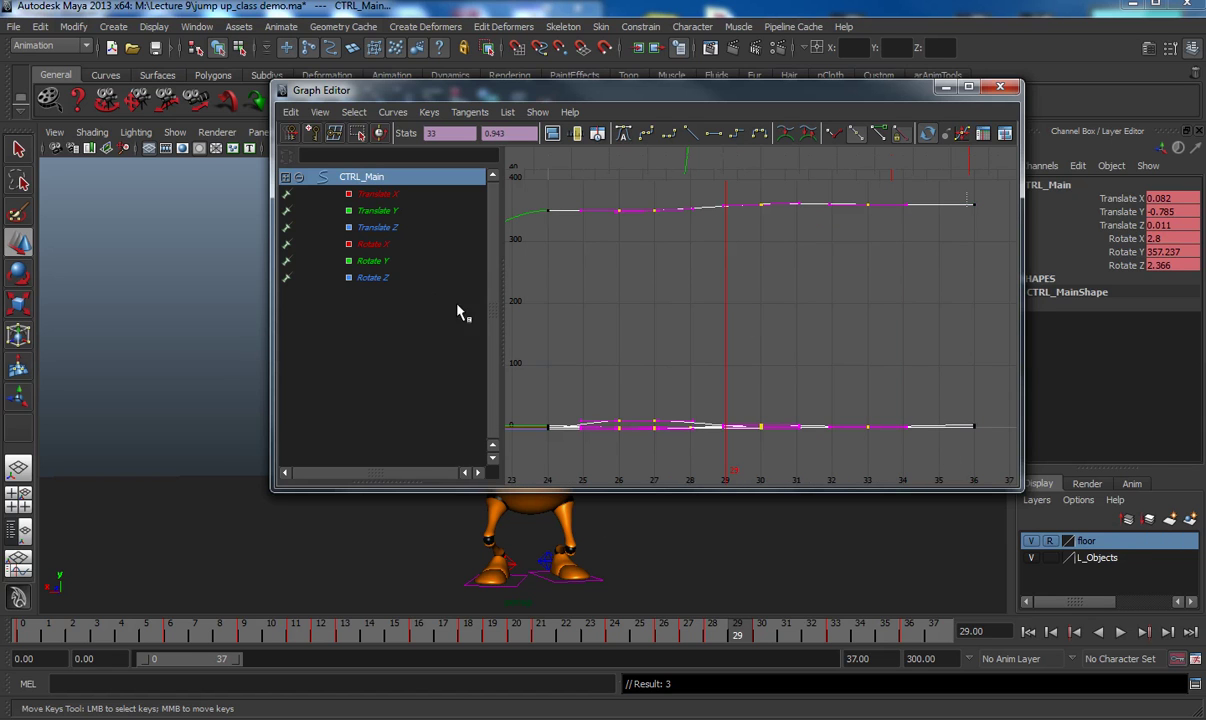
left_click(794, 386)
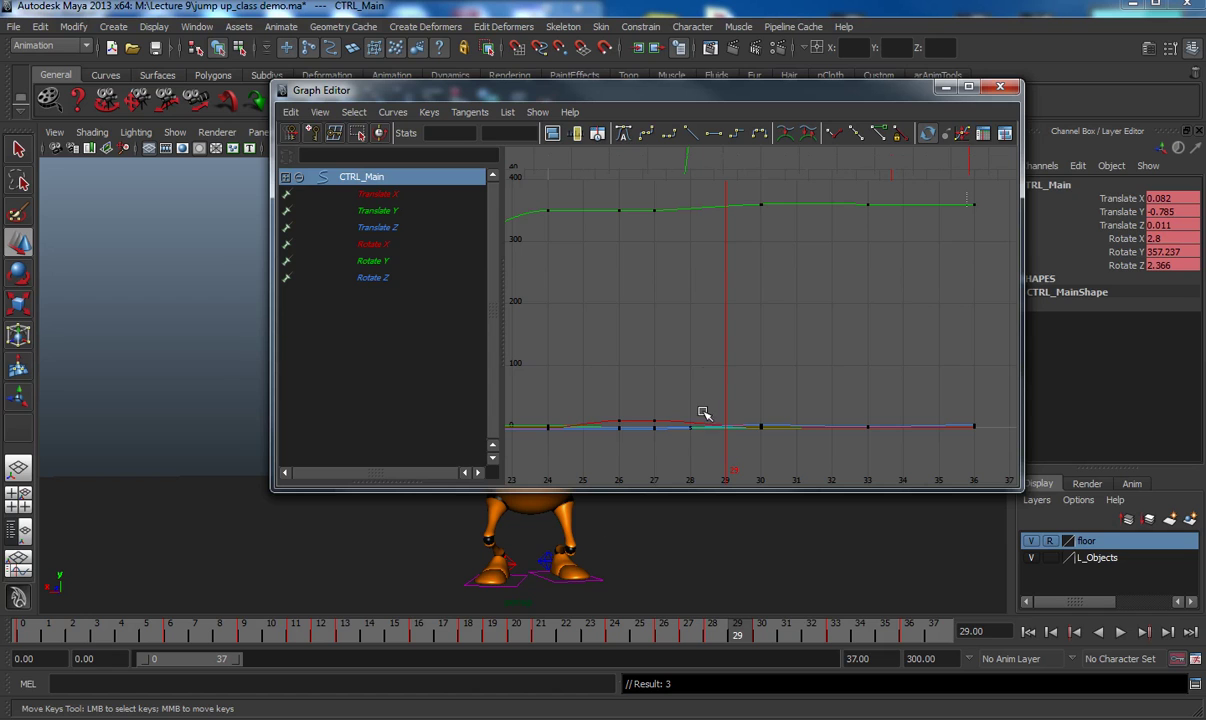
- Inspect the body's Rotate X, Y and Z curves and their keys at frames 27 and 30
left_click(376, 250)
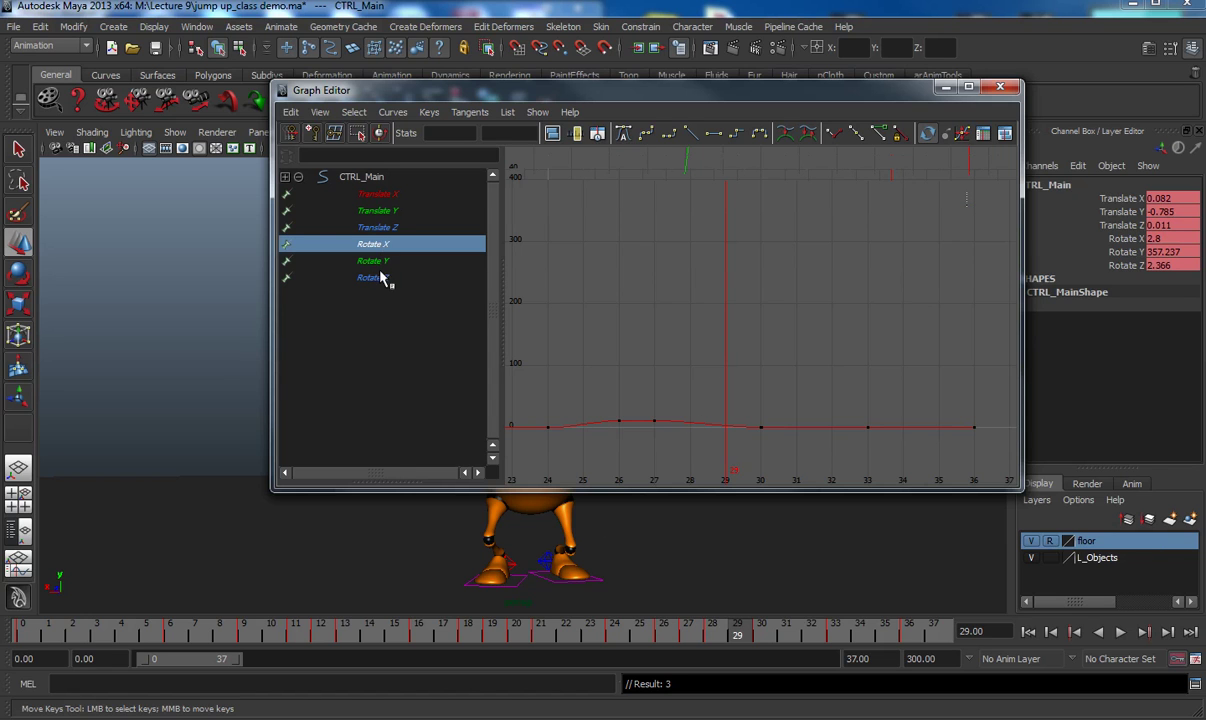
left_click(373, 277, "shift")
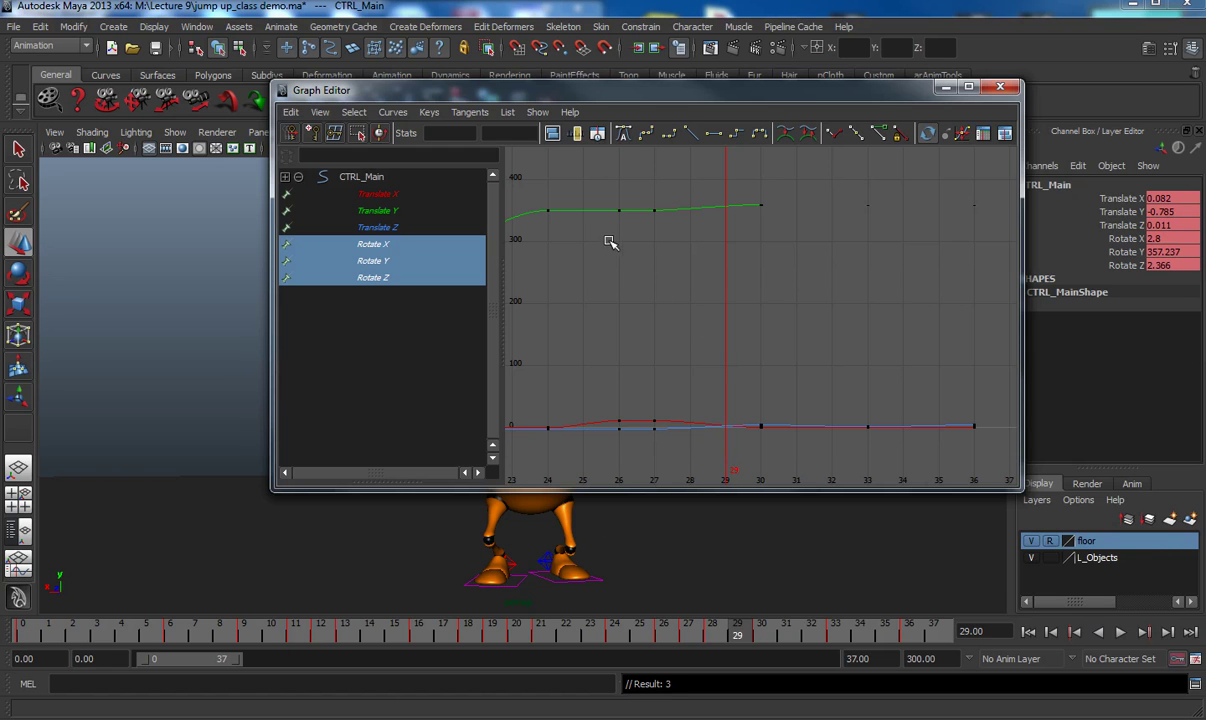
left_click_drag(648, 188, 810, 440)
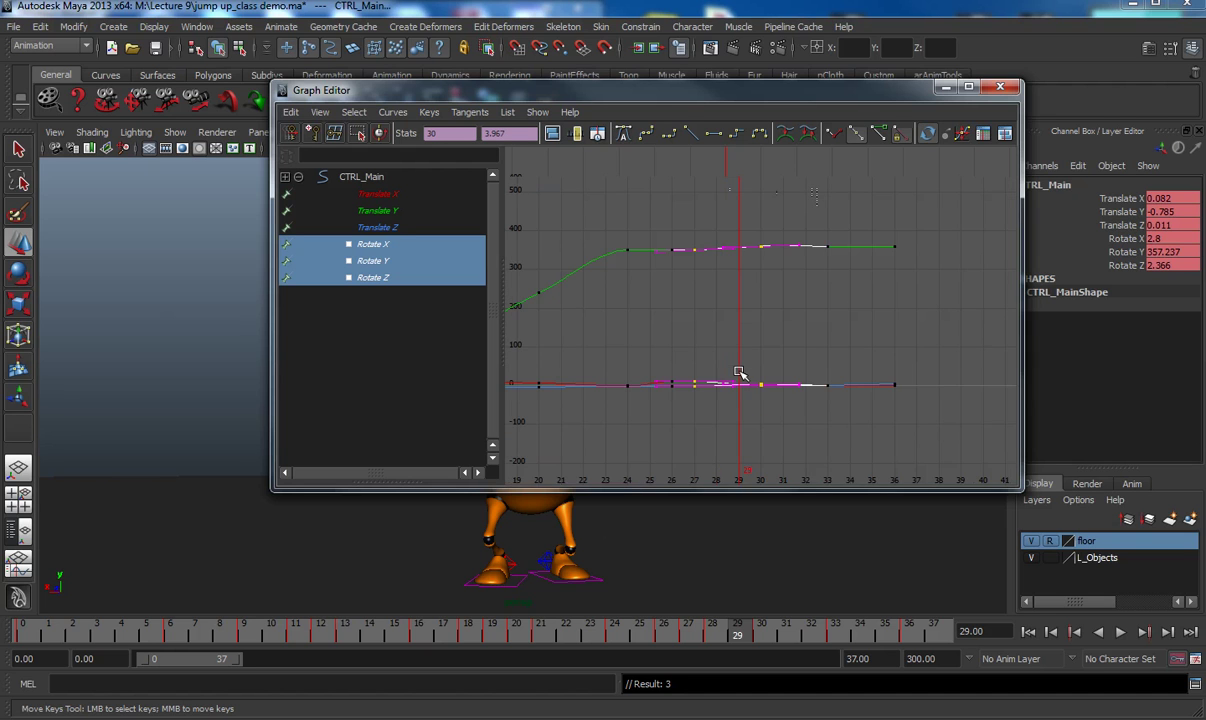
scroll(727, 325, "up", 3, "shift")
left_click(730, 317)
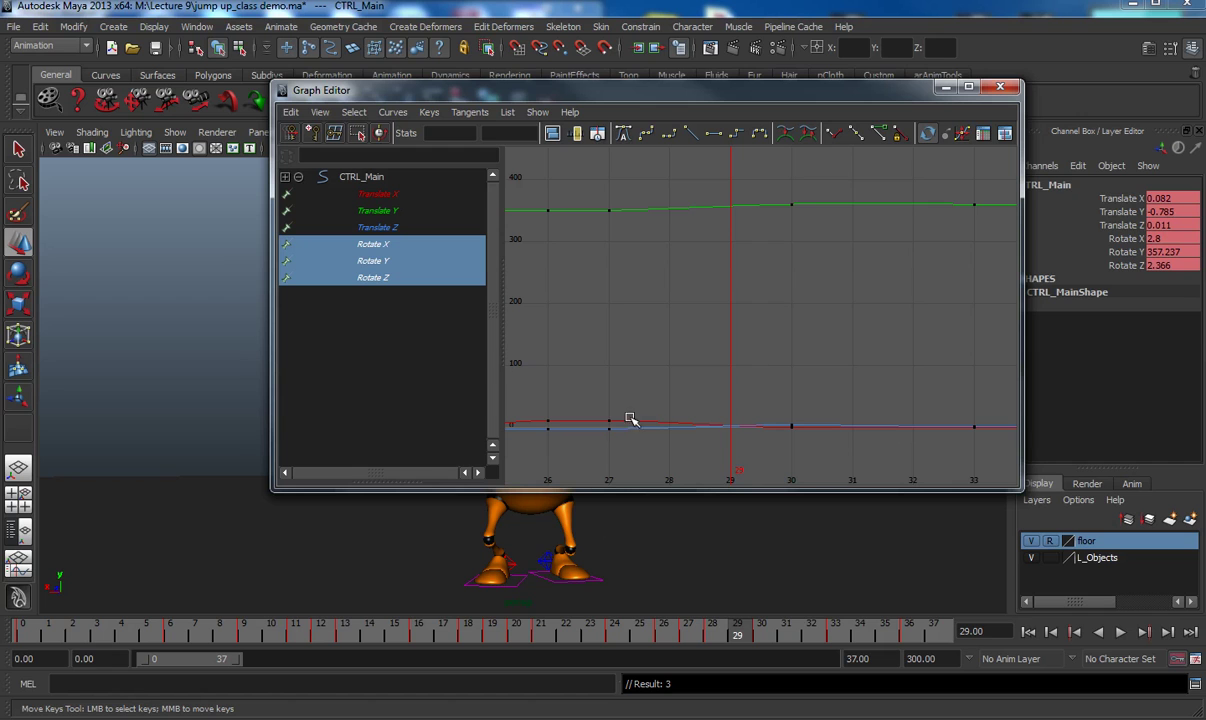
left_click(370, 244)
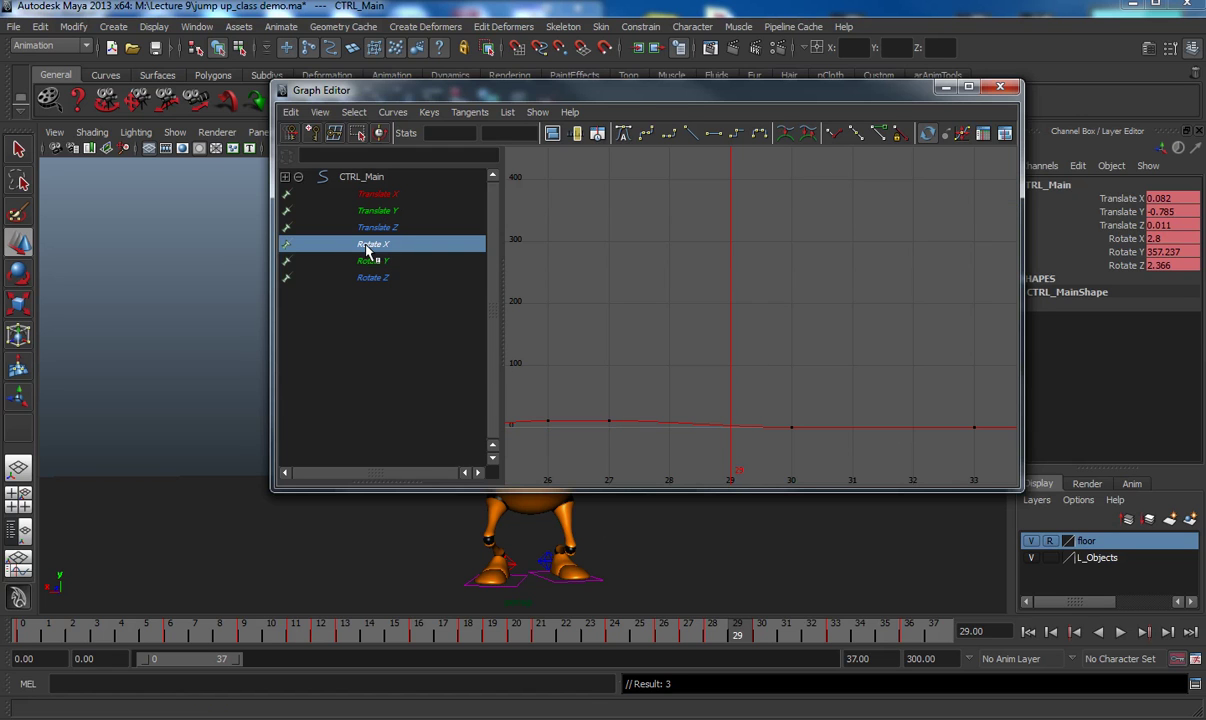
left_click_drag(594, 385, 806, 477)
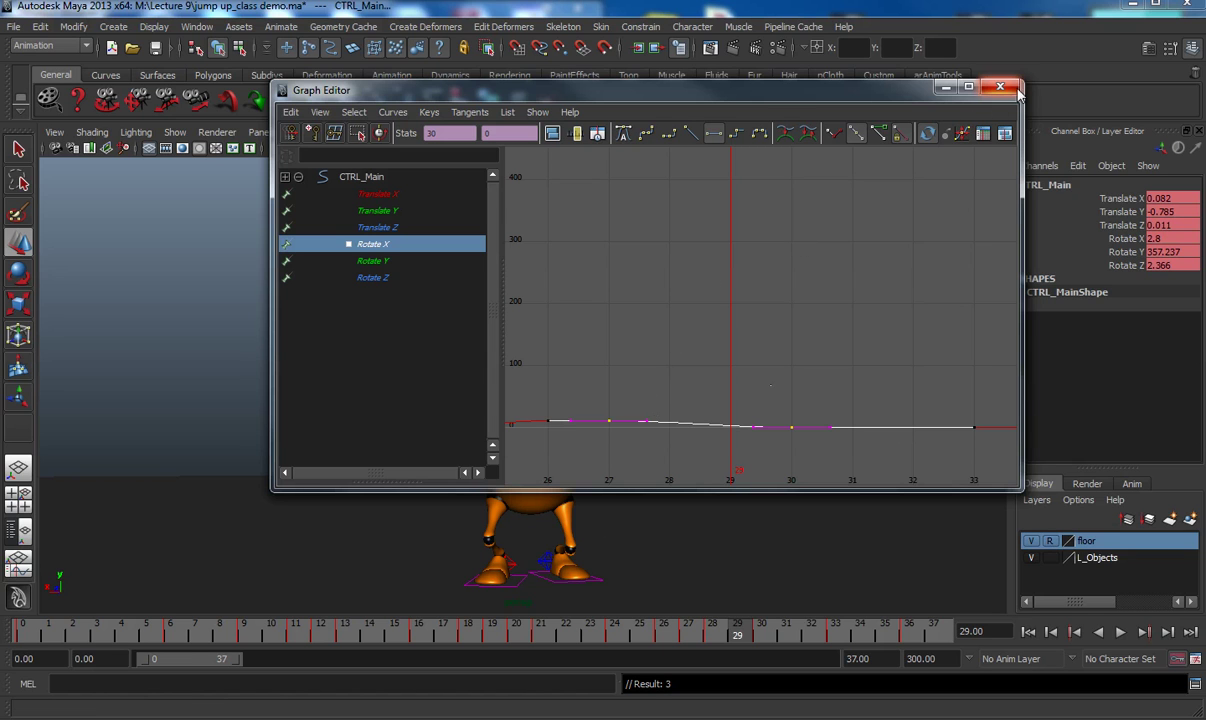
left_click(946, 88)
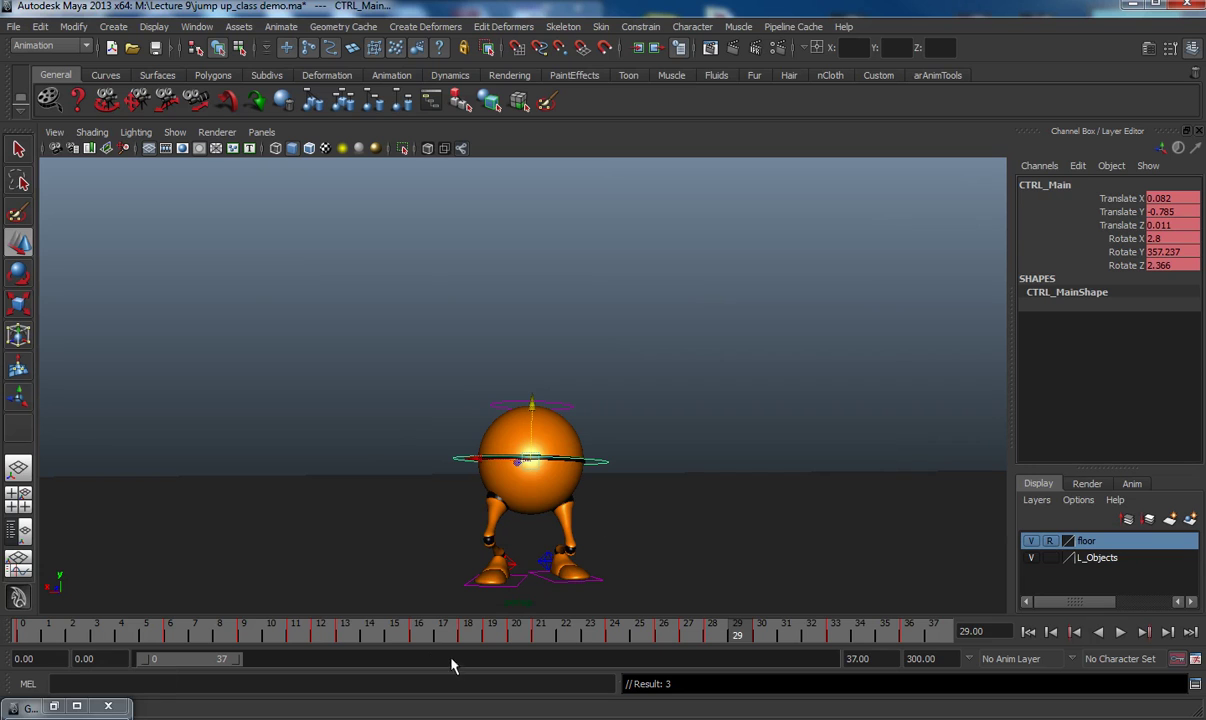
- Shift the body's Rotate X, Y and Z keys from frame 27 to frame 28 in the Graph Editor
key("alt+v")
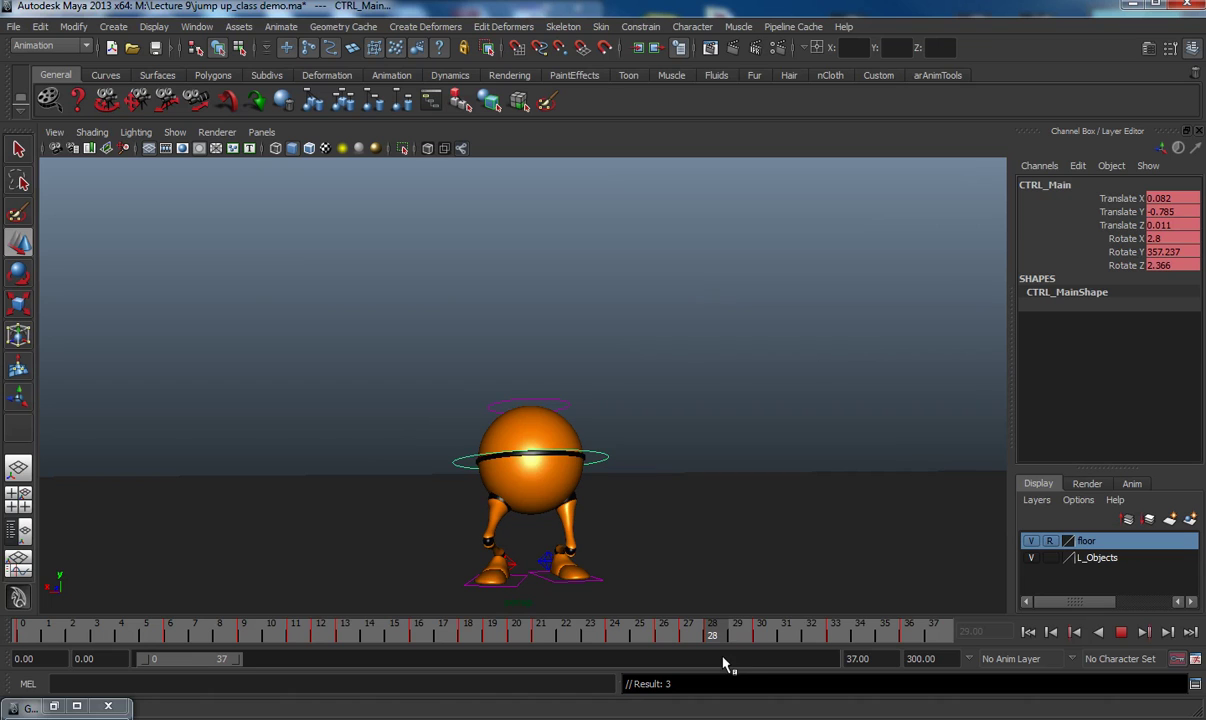
key("Escape")
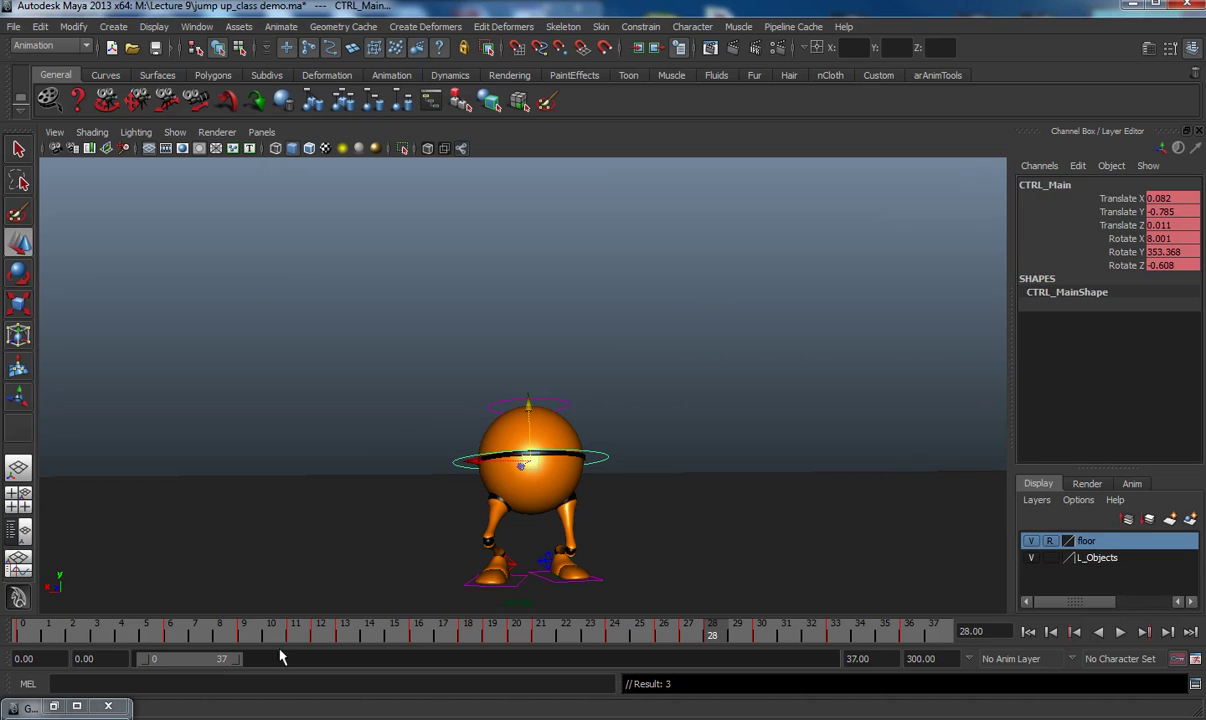
left_click(54, 707)
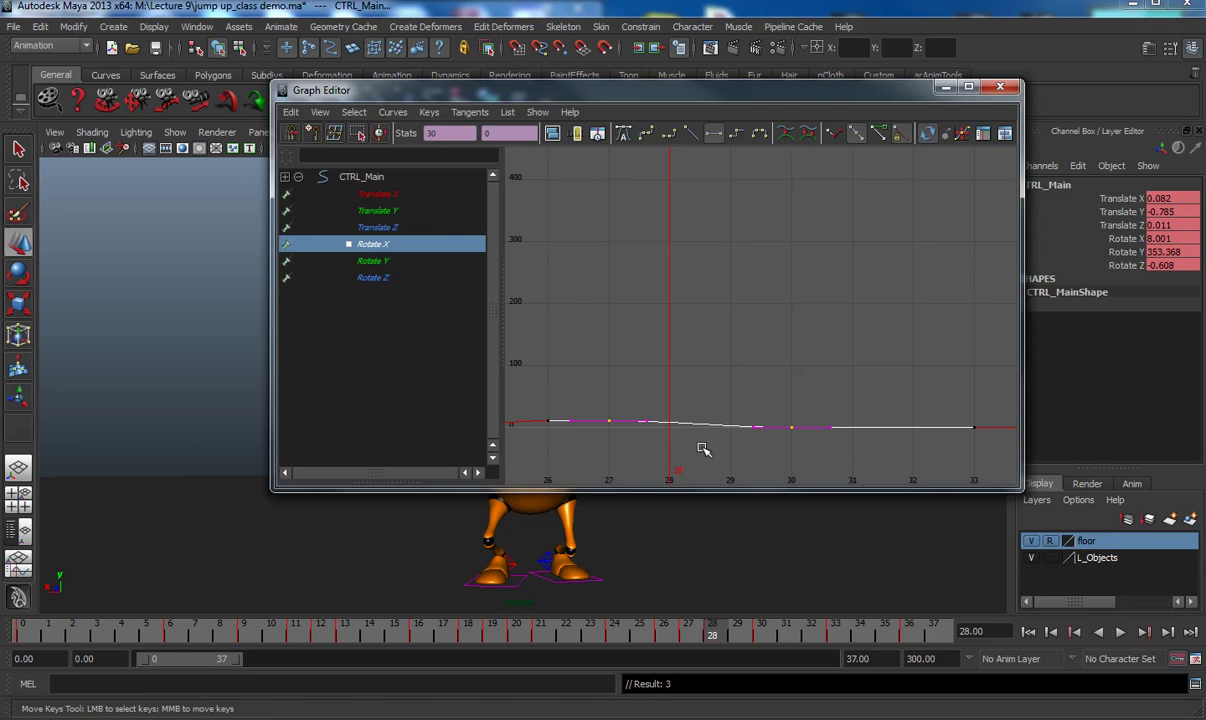
left_click(370, 278, "shift")
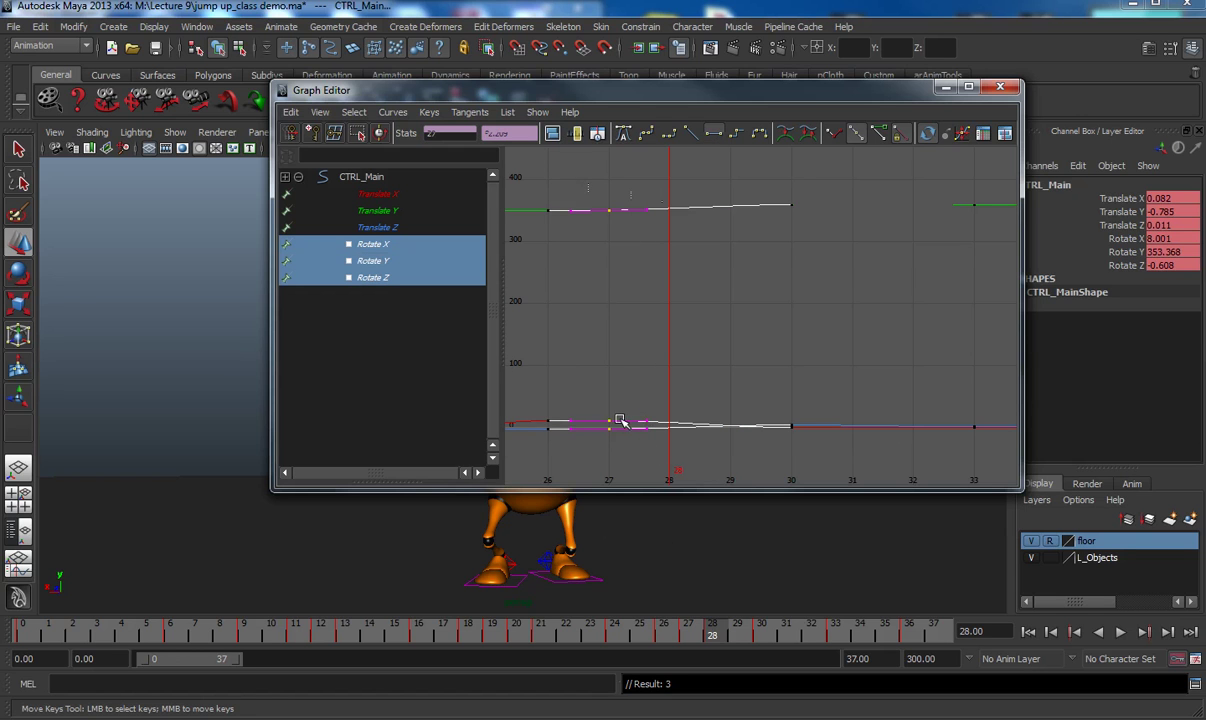
middle_click_drag(614, 421, 660, 422)
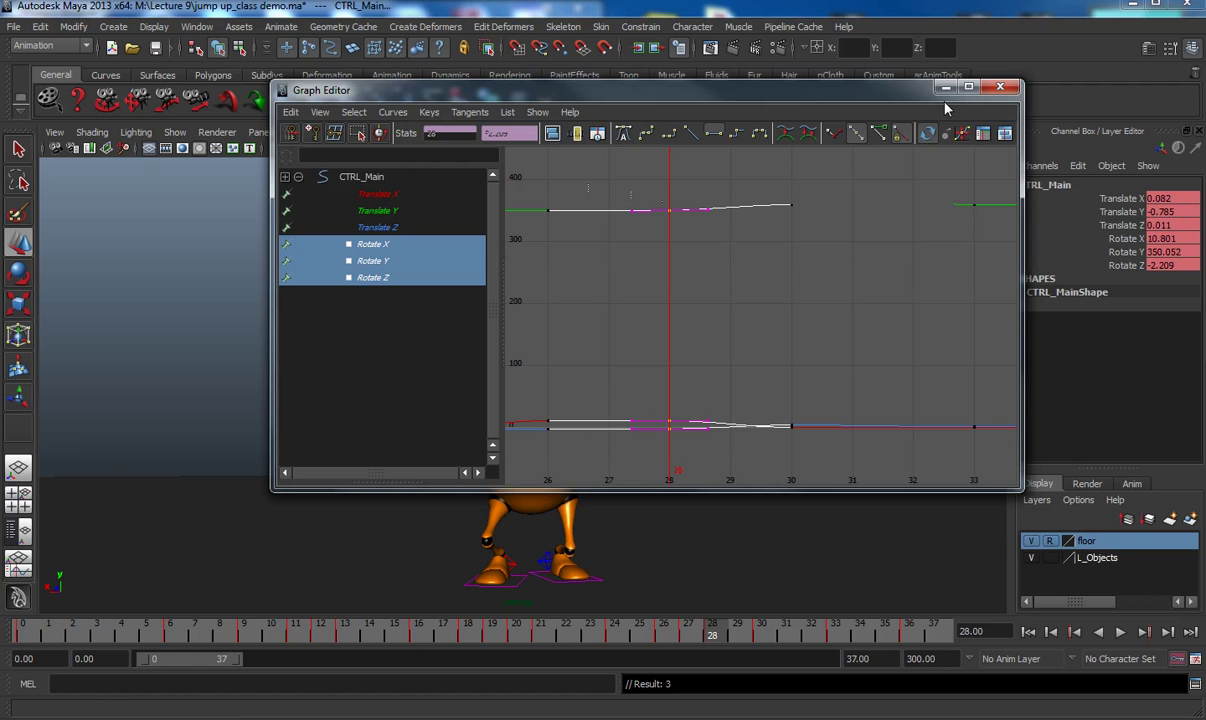
left_click(946, 87)
- Play the retimed jump, then hide the NURBS curves and make a new playblast
key("alt+v")
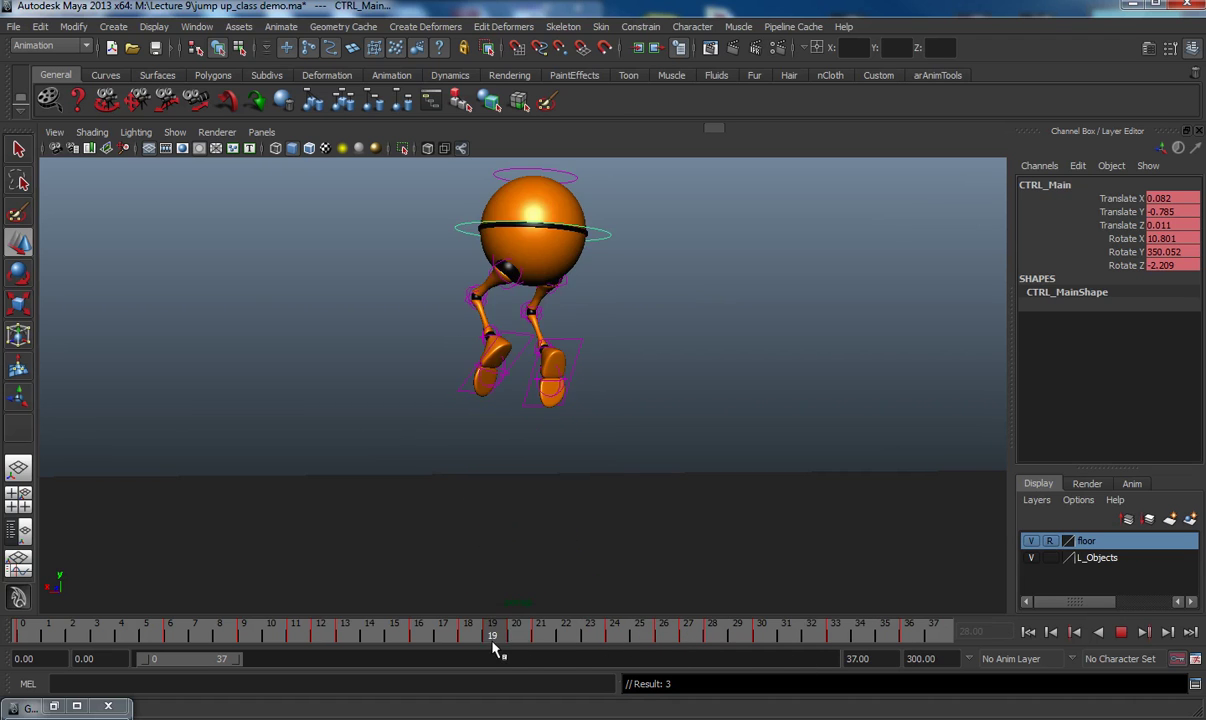
key("alt+v")
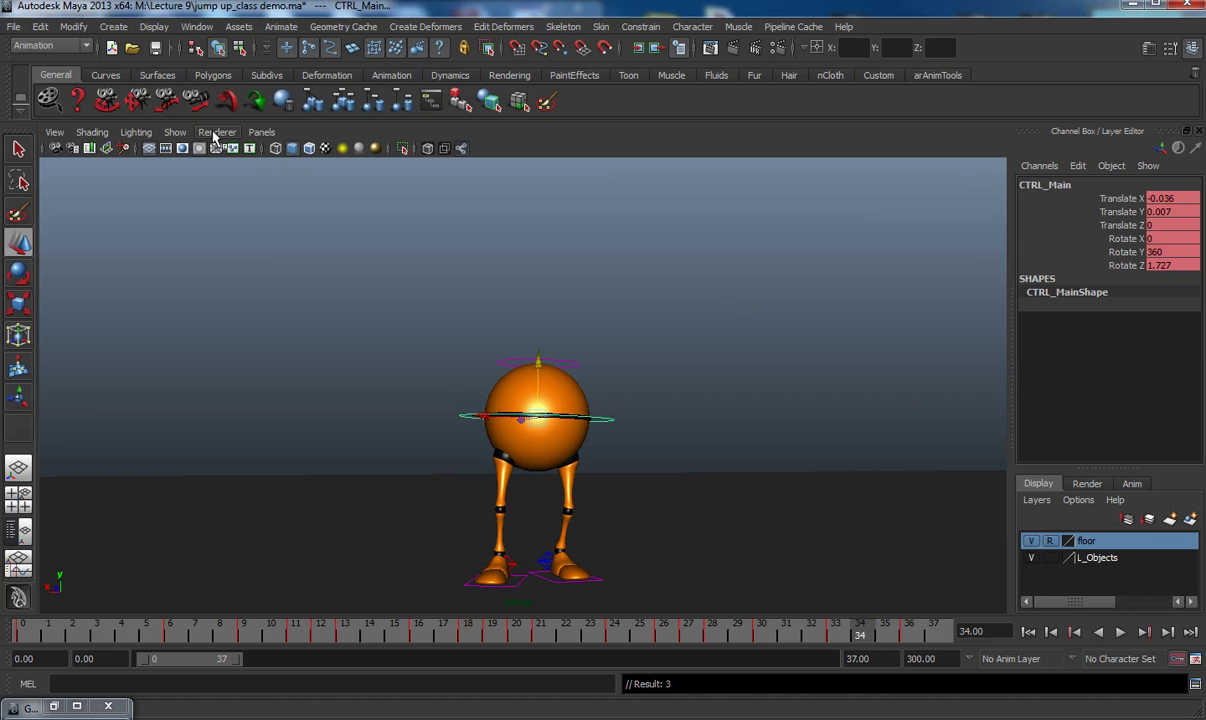
left_click(170, 132)
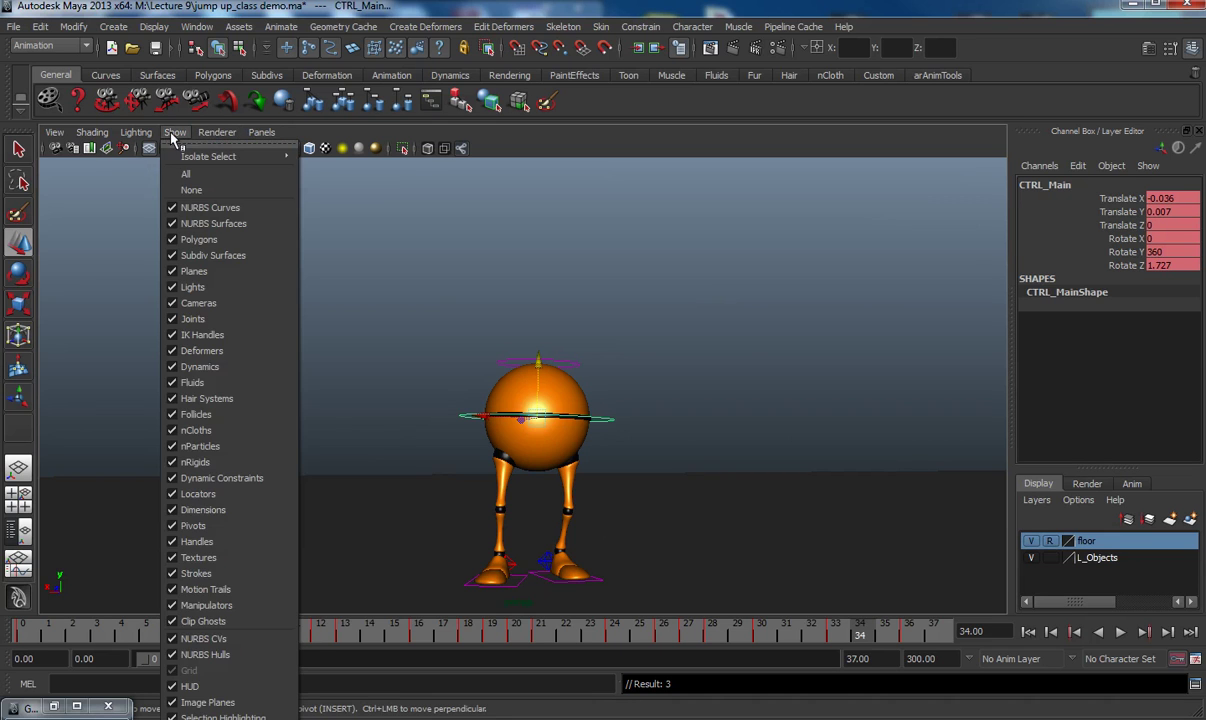
left_click(190, 203)
right_click(578, 636)
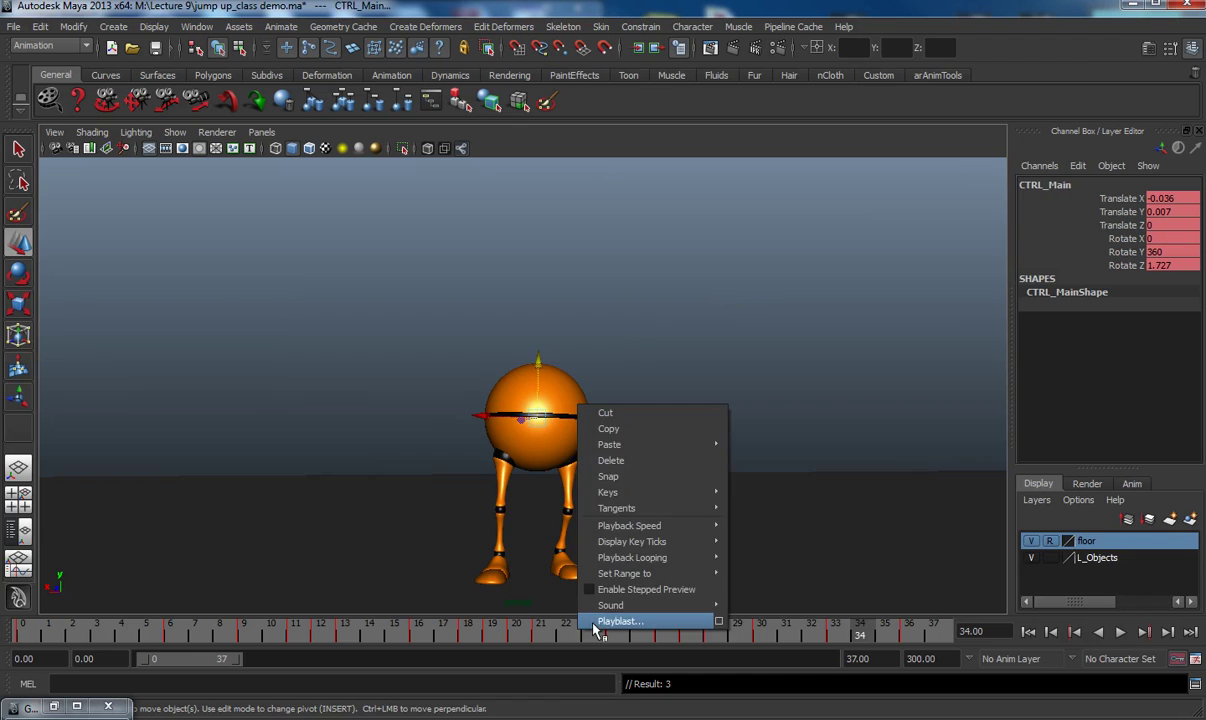
left_click(600, 622)
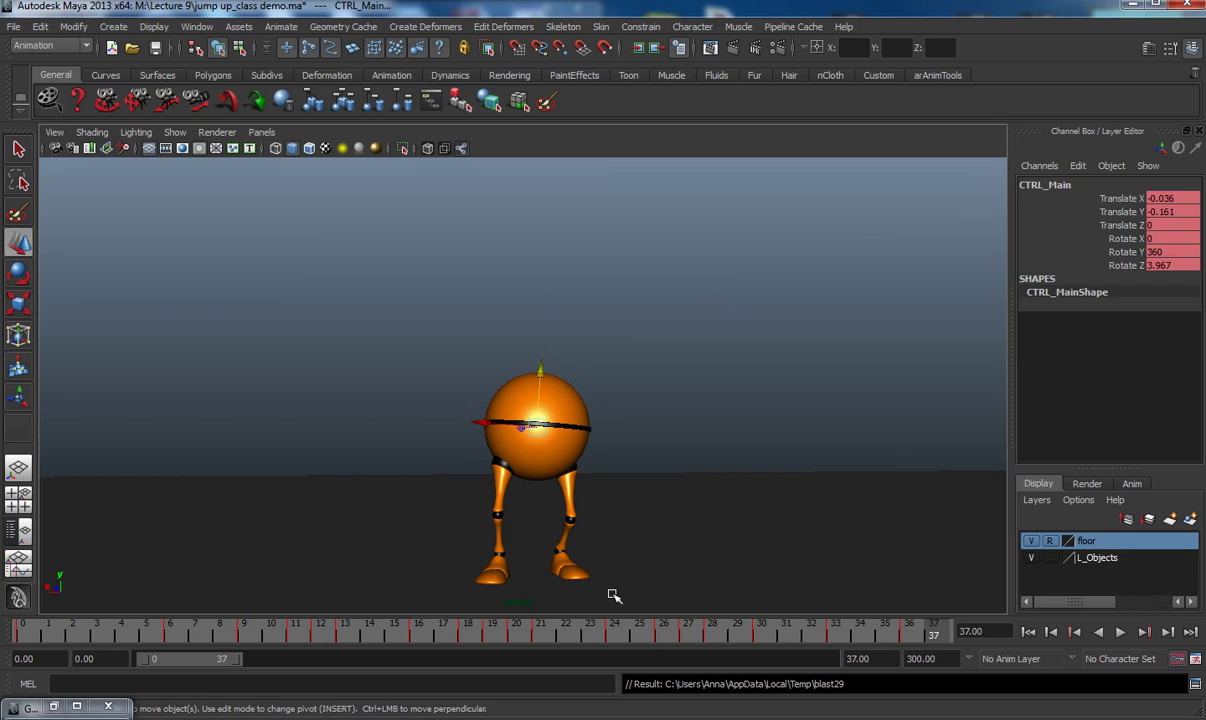
- Replay the latest playblast several times and scrub through the character's descent toward the landing
left_click(331, 392)
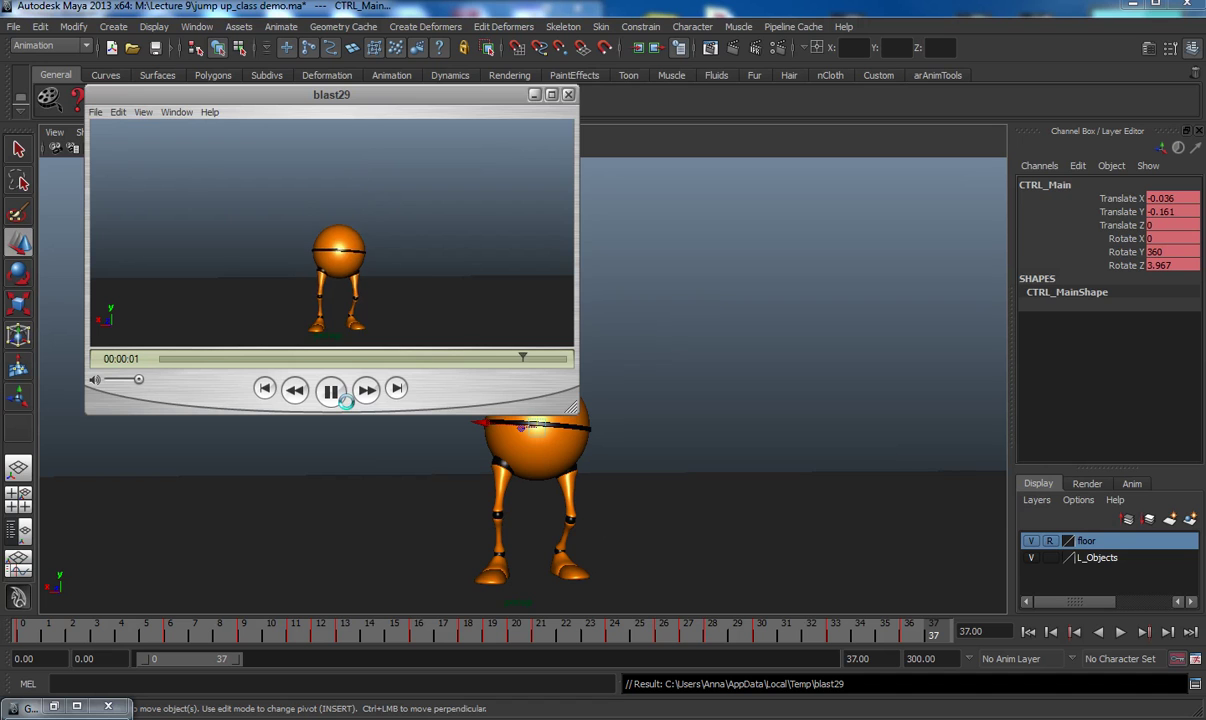
left_click(333, 391)
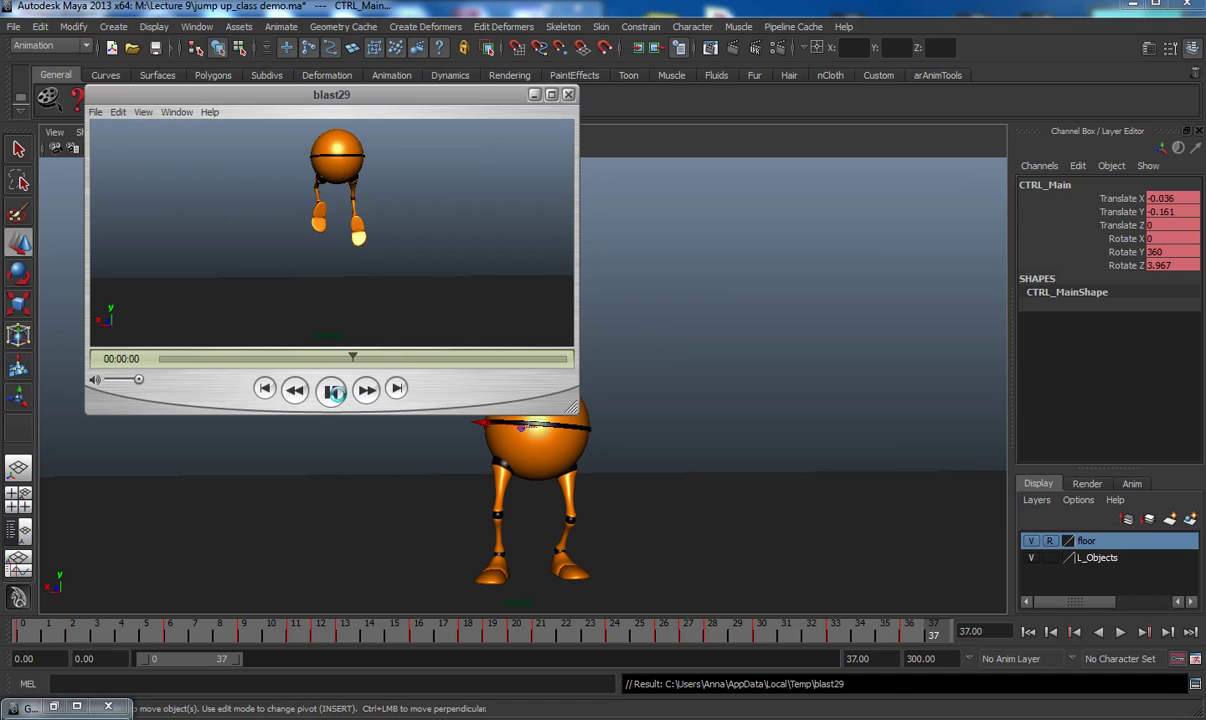
left_click(331, 391)
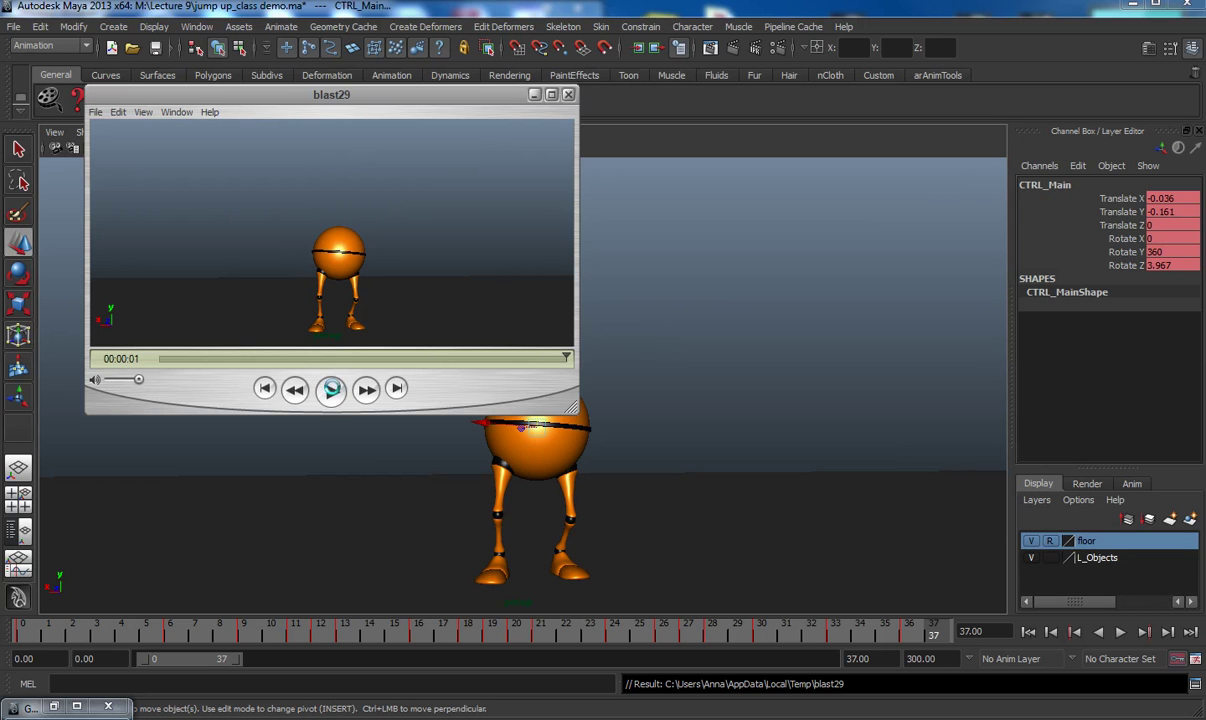
left_click(332, 390)
left_click(332, 390)
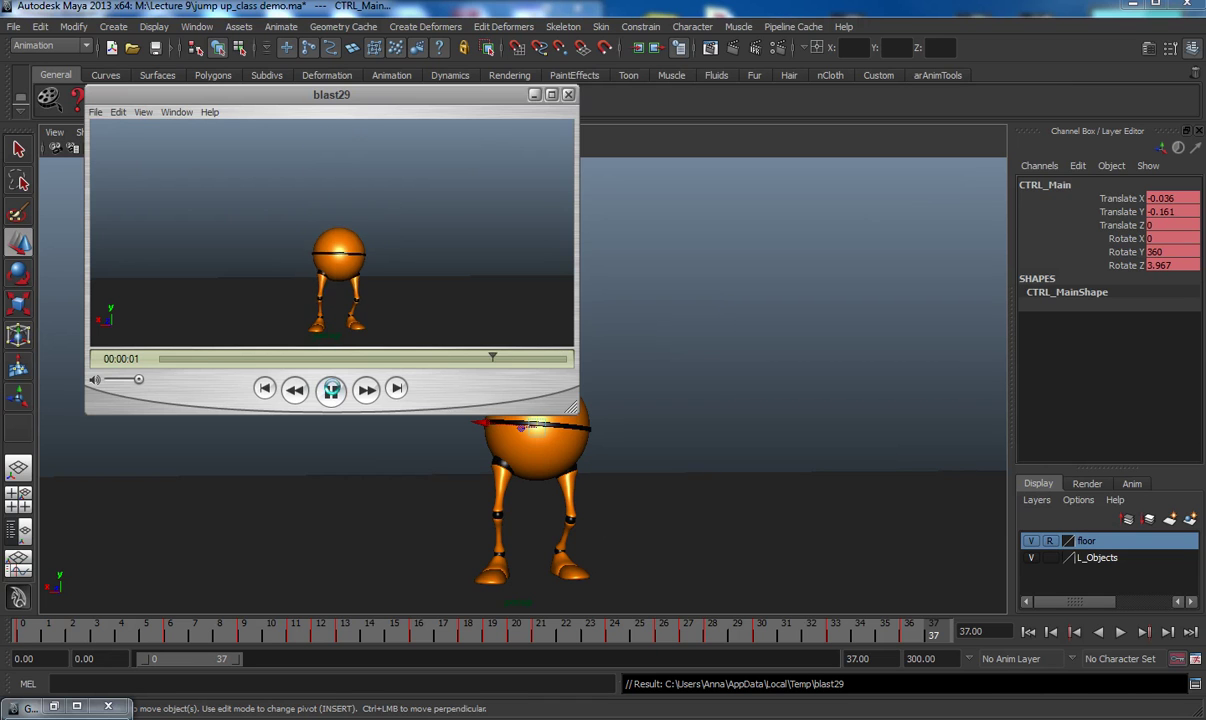
left_click(332, 390)
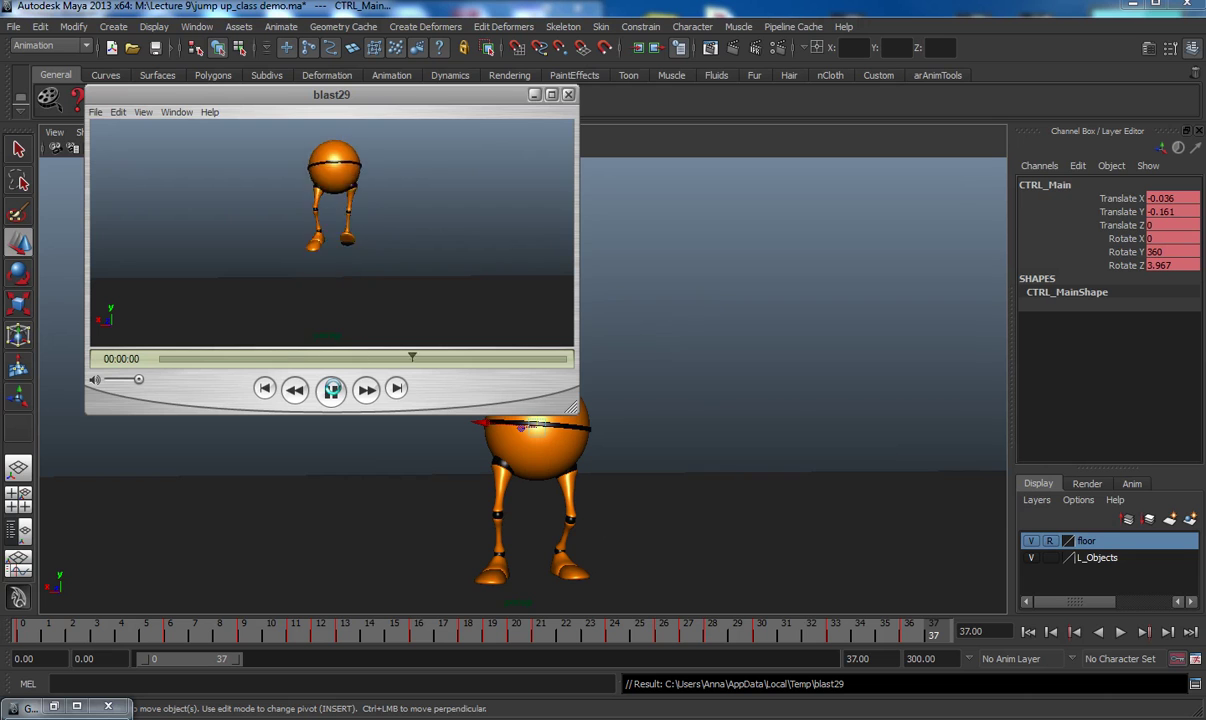
left_click(332, 390)
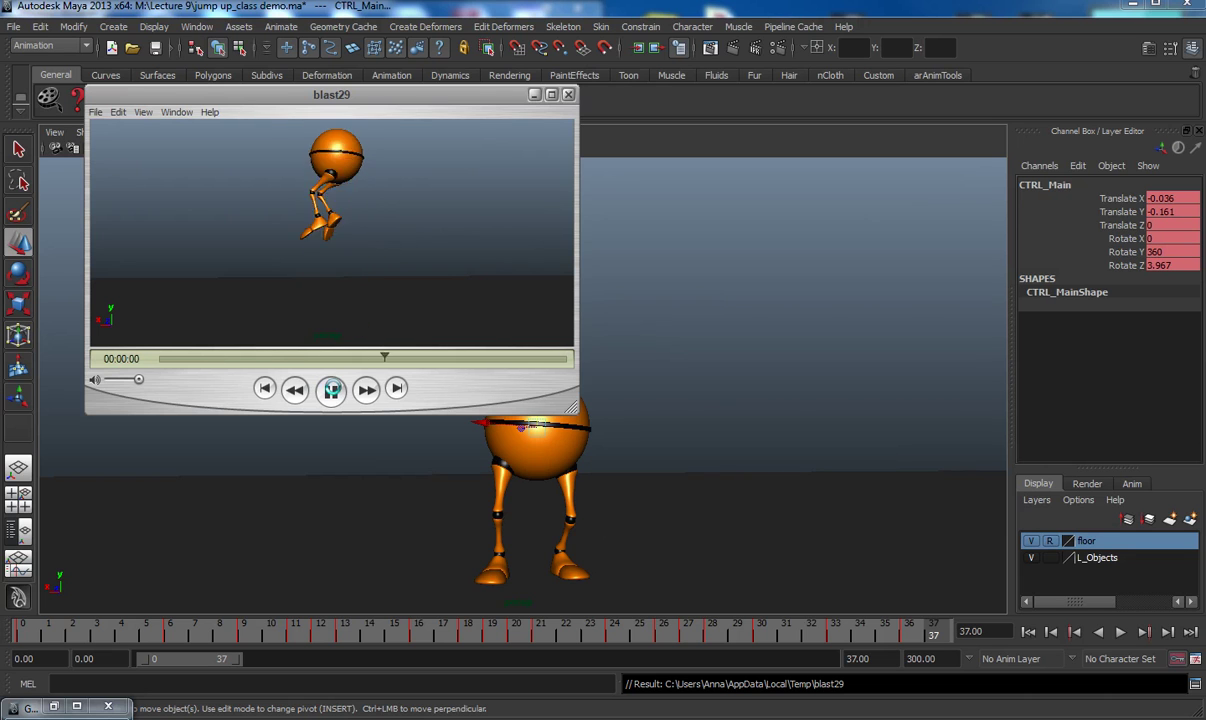
left_click_drag(353, 348, 419, 391)
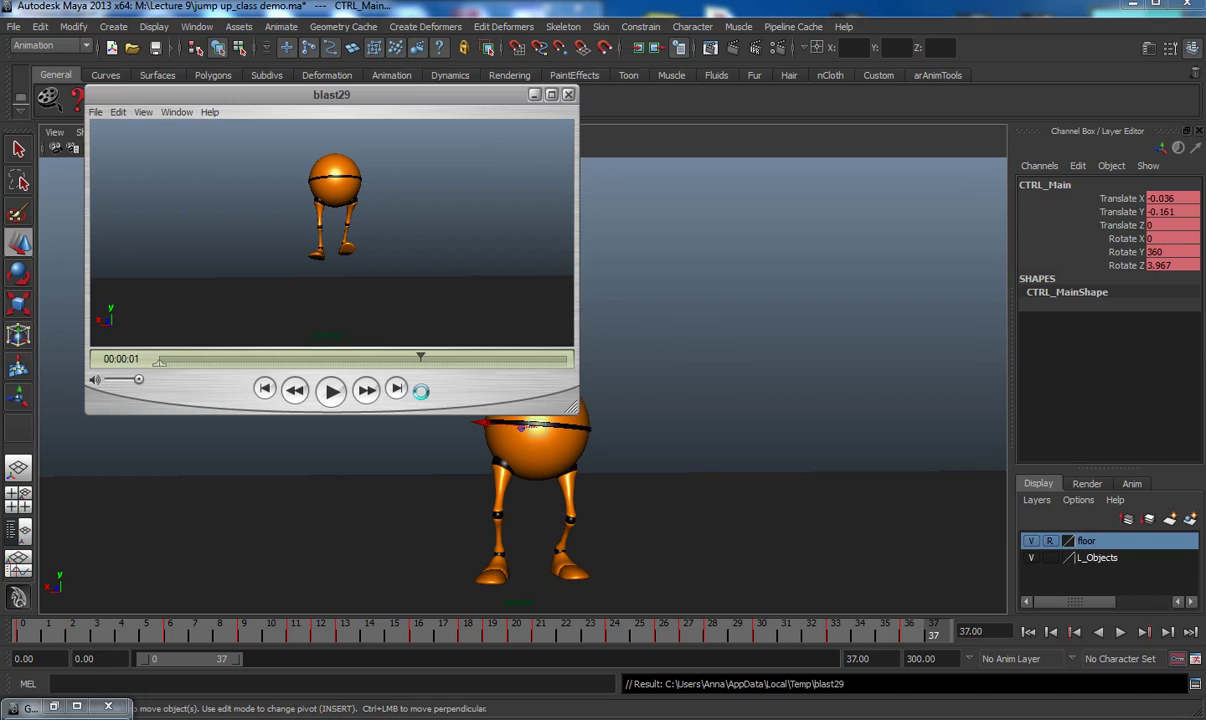
- Close the playblast window, stop the animation at frame 23, and show the NURBS curves in the viewport
left_click(568, 95)
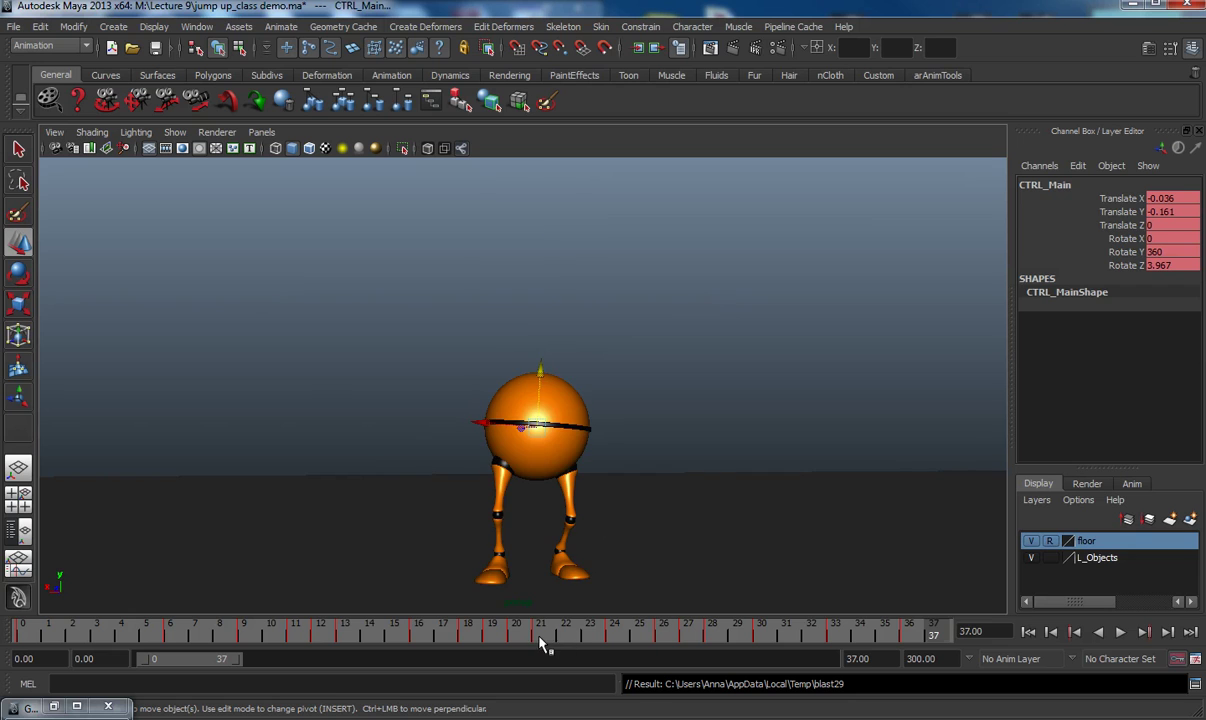
key("alt+v")
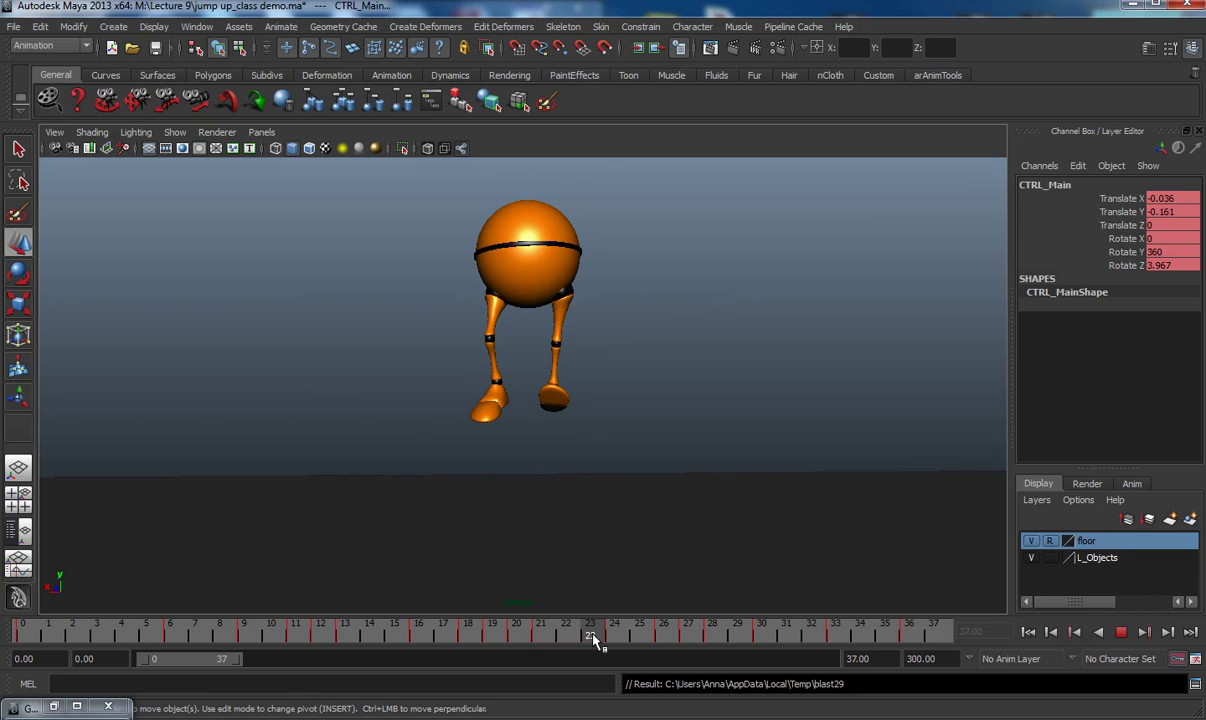
left_click_drag(582, 638, 584, 643)
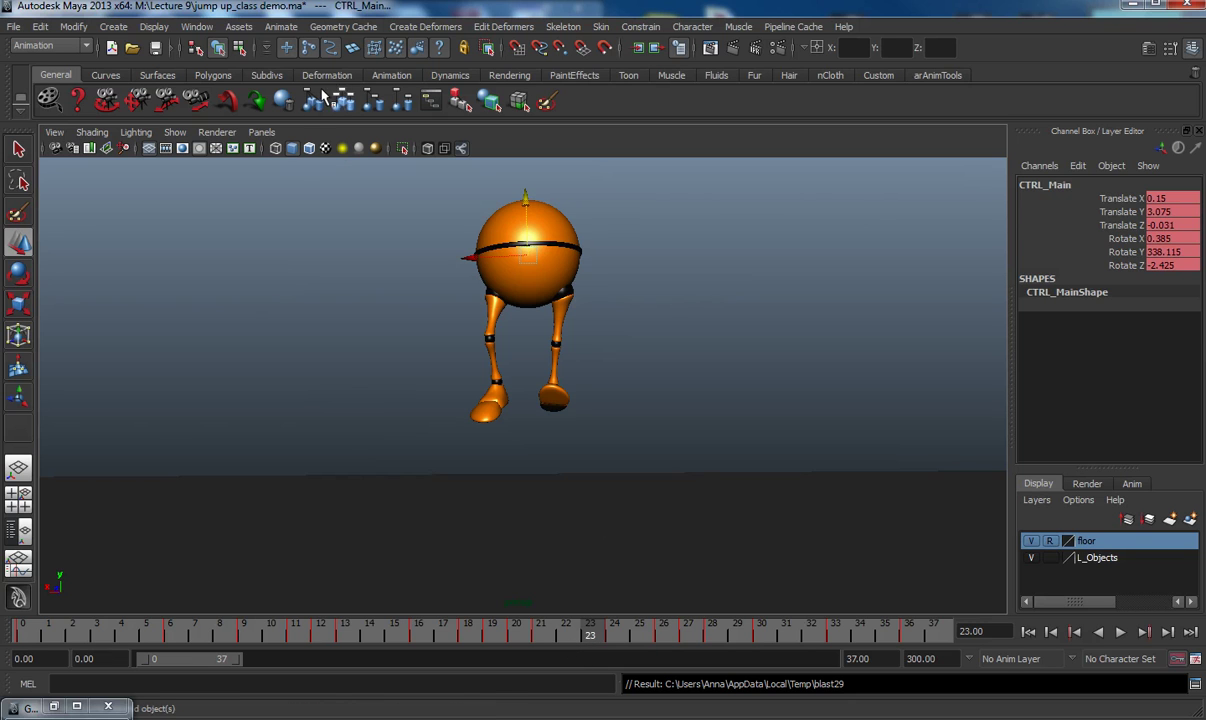
left_click(180, 135)
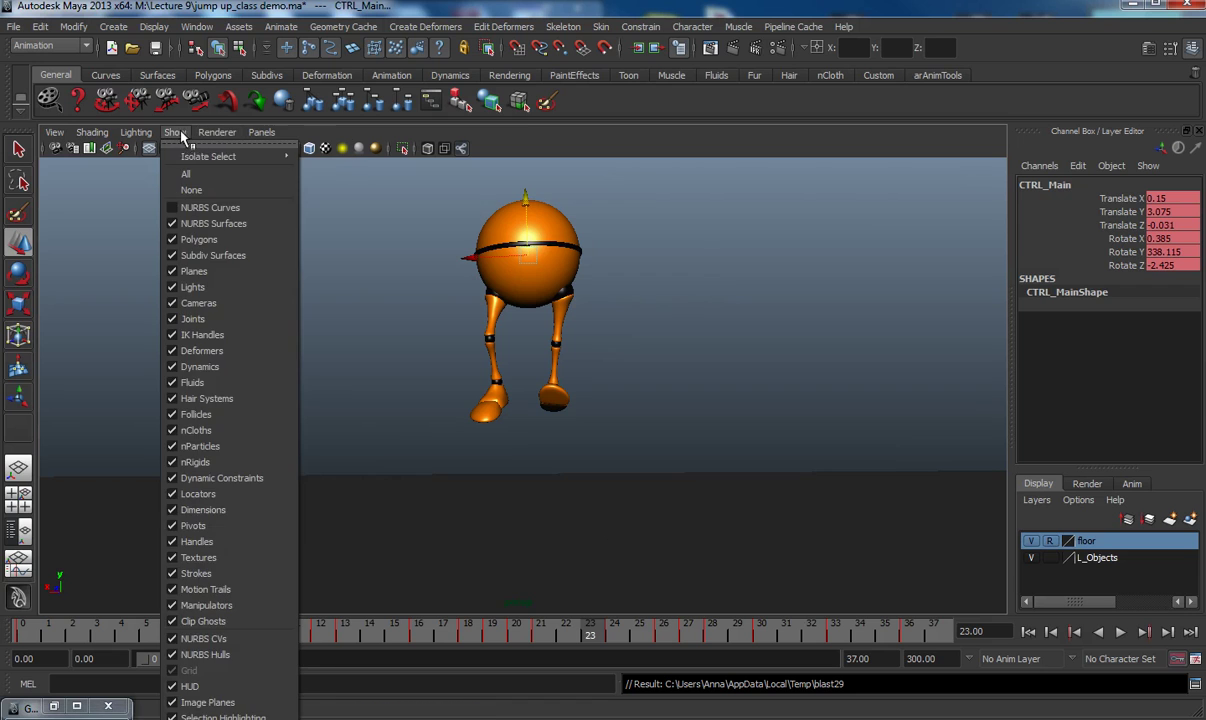
left_click(205, 206)
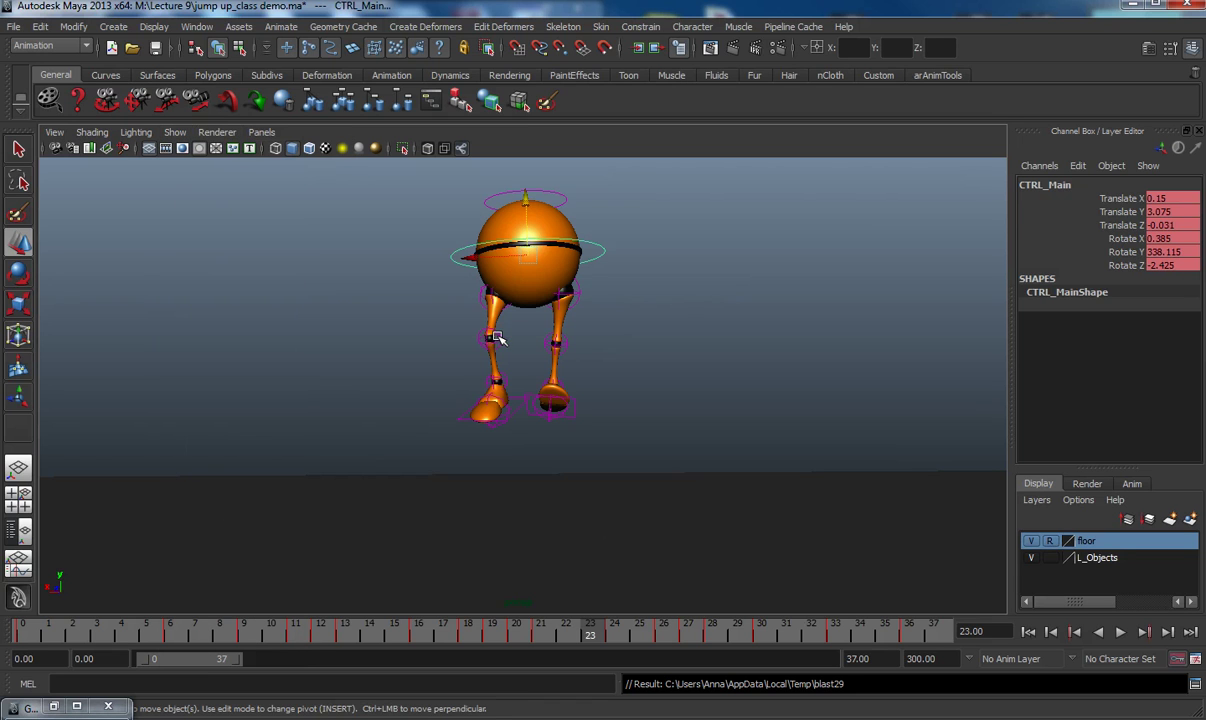
- Rotate the right upper leg control to X -6.32, Y -15.042, Z -52.768 at frame 22 and key it
left_click(495, 337)
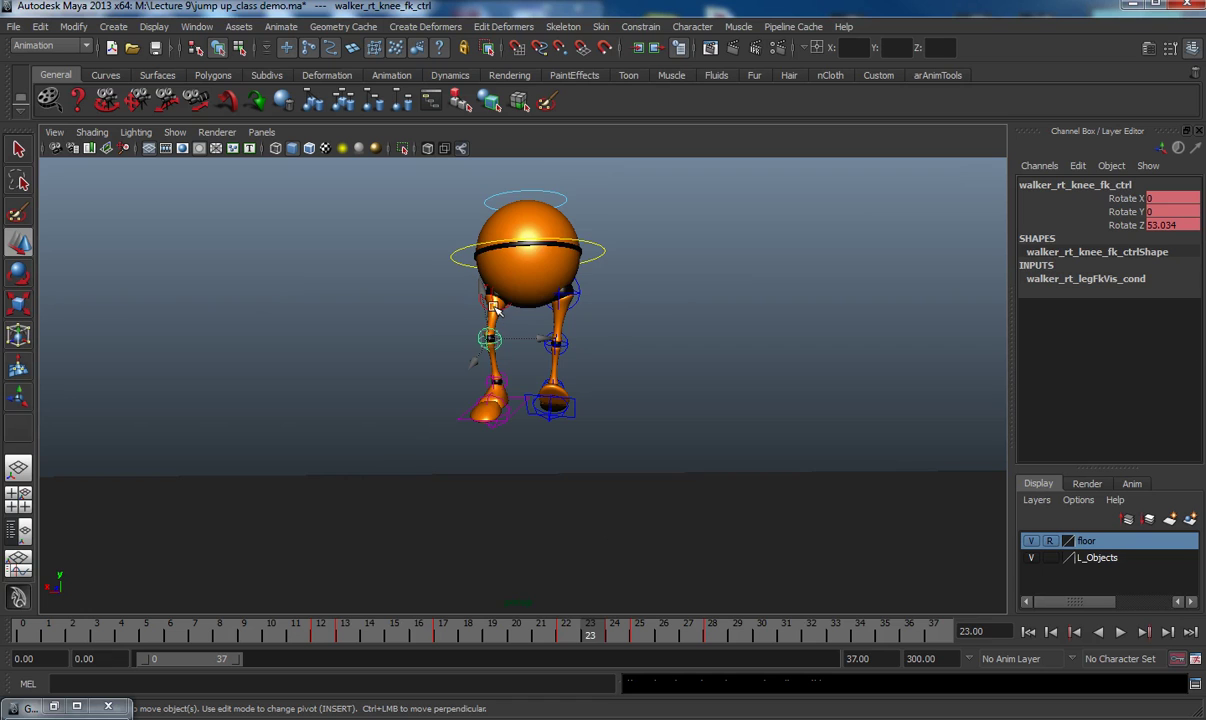
key("comma")
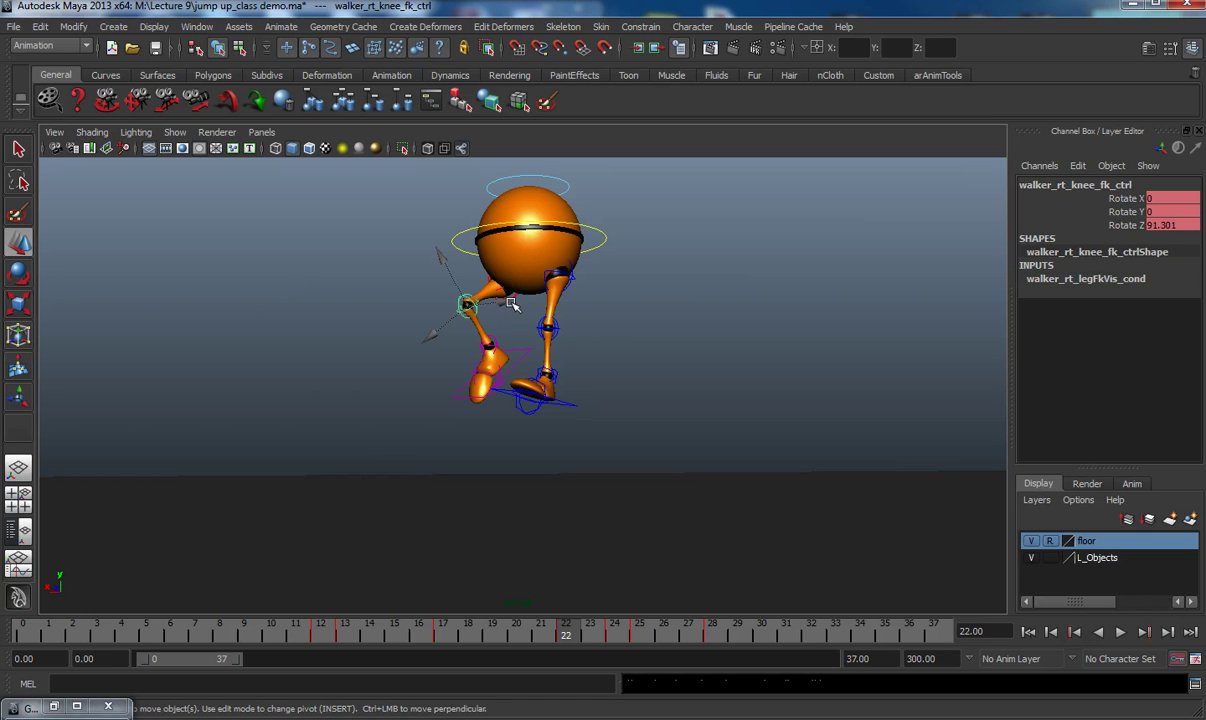
left_click(512, 298)
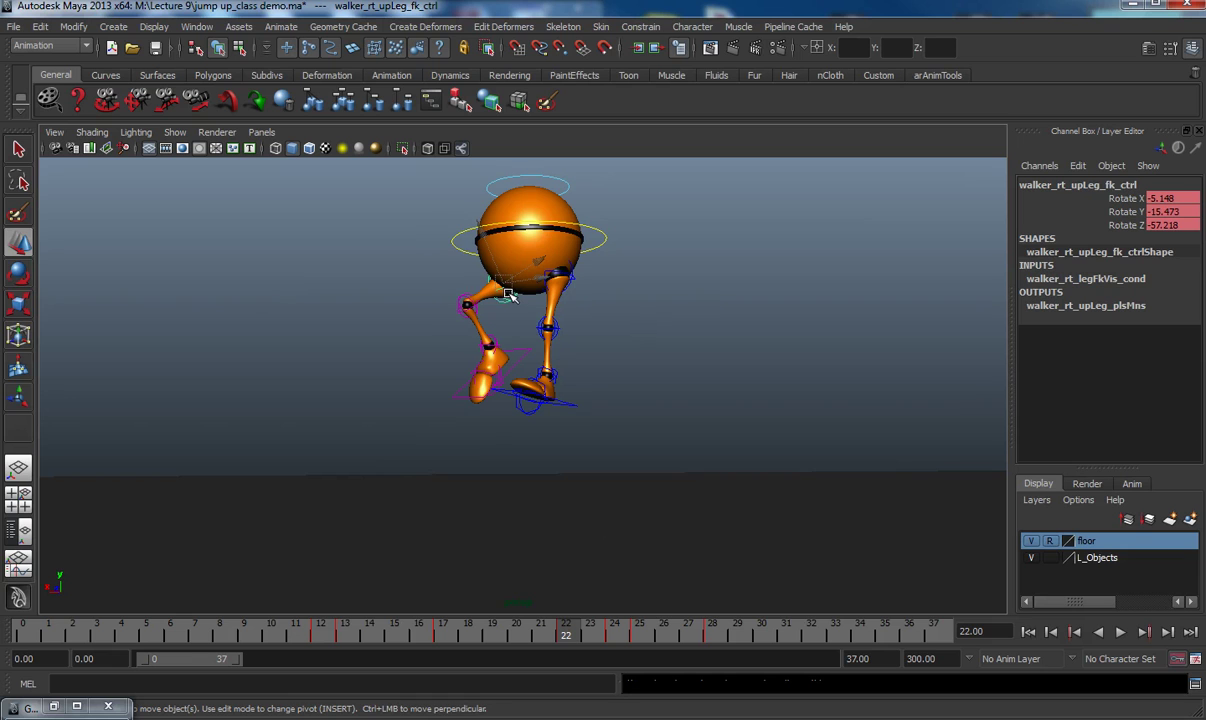
key("e")
left_click_drag(443, 268, 445, 274)
key("s")
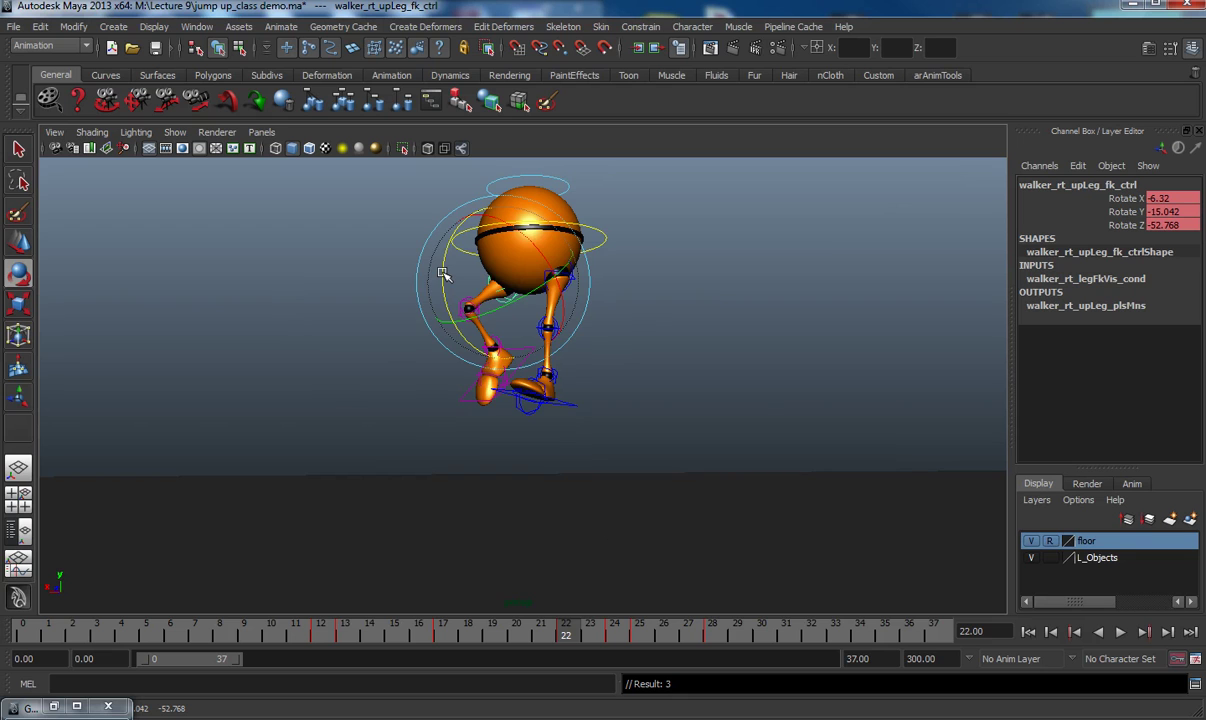
key("alt+comma")
key("alt+period")
key("alt+period")
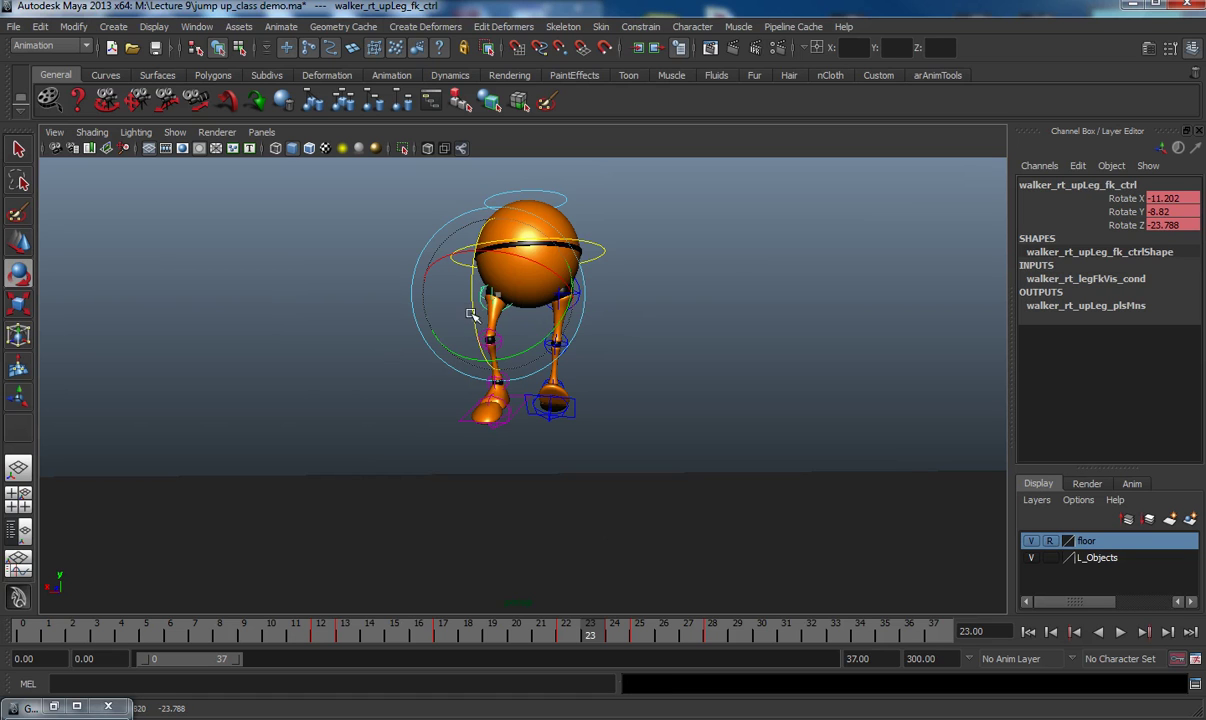
- Rotate and key the right upper leg control at frame 23 with X -8.886, Y -11.15, Z -37.086, comparing it with neighbouring frames
left_click_drag(445, 298, 466, 300)
key("s")
key("alt+comma")
key("alt+period")
key("alt+period")
key("alt+comma")
key("alt+comma")
key("alt+comma")
key("alt+period")
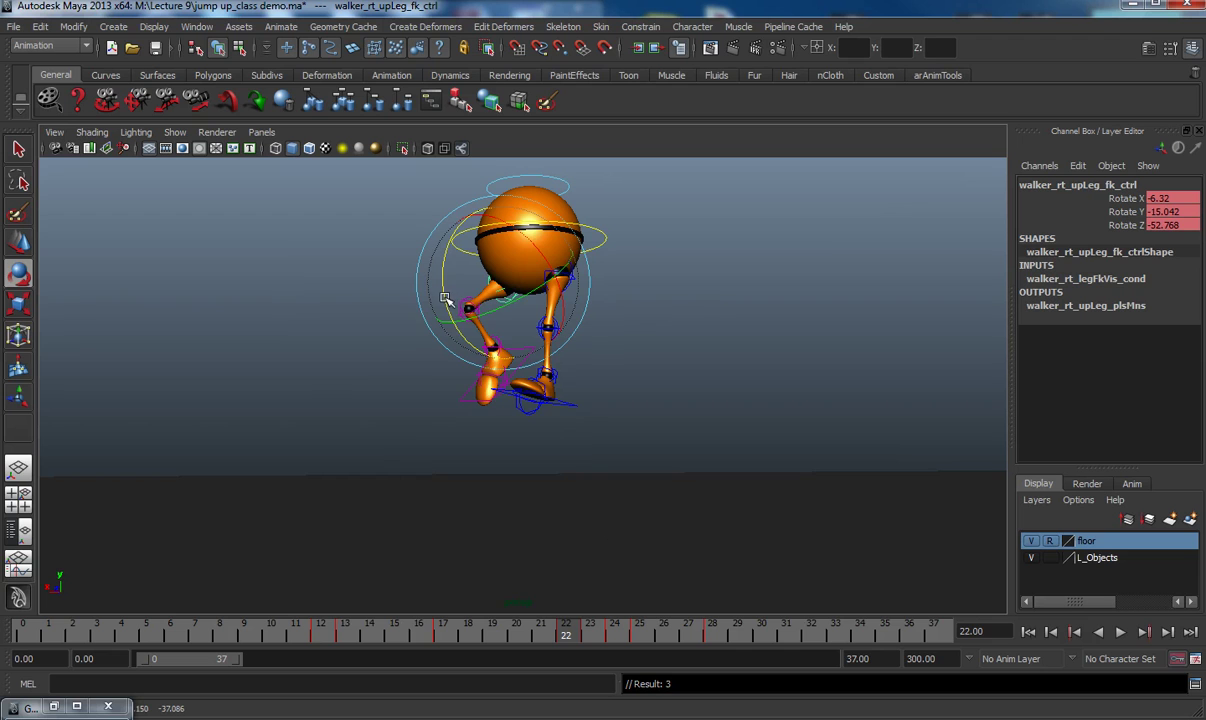
key("alt+comma")
key("alt+period")
key("alt+period")
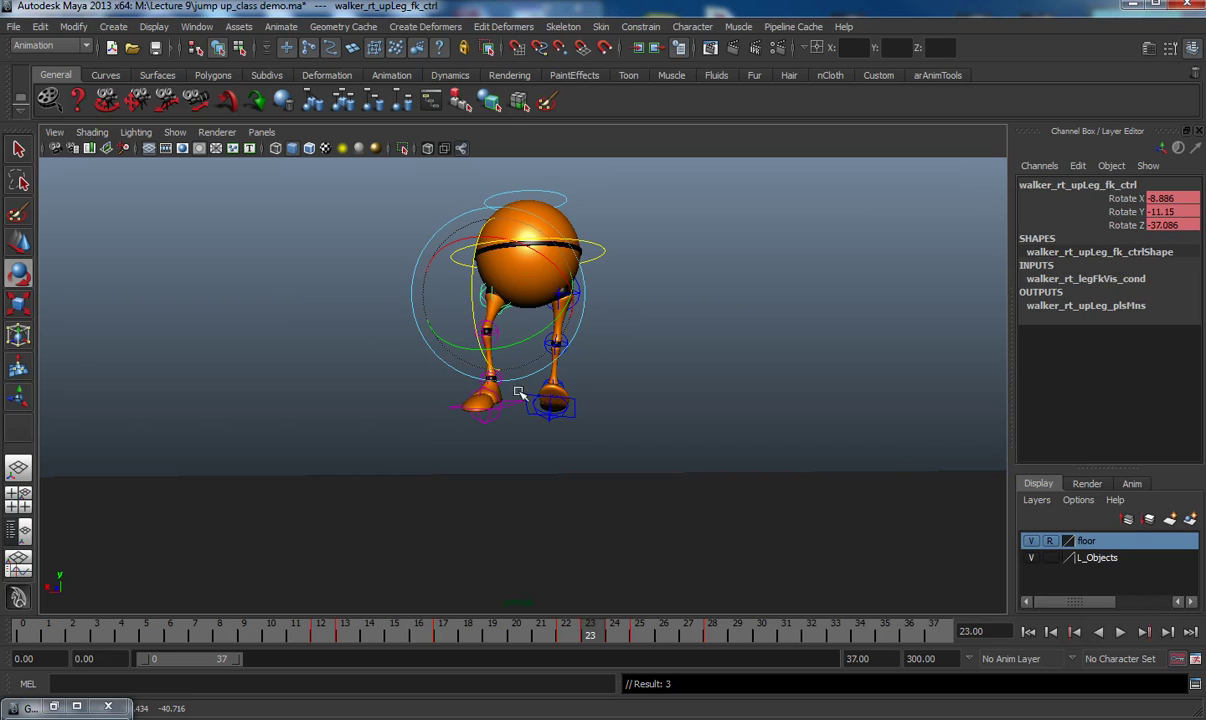
- Rotate the right ankle control to Rotate Z 14.45 at frame 23 and compare the foot with adjacent frames
left_click(512, 437)
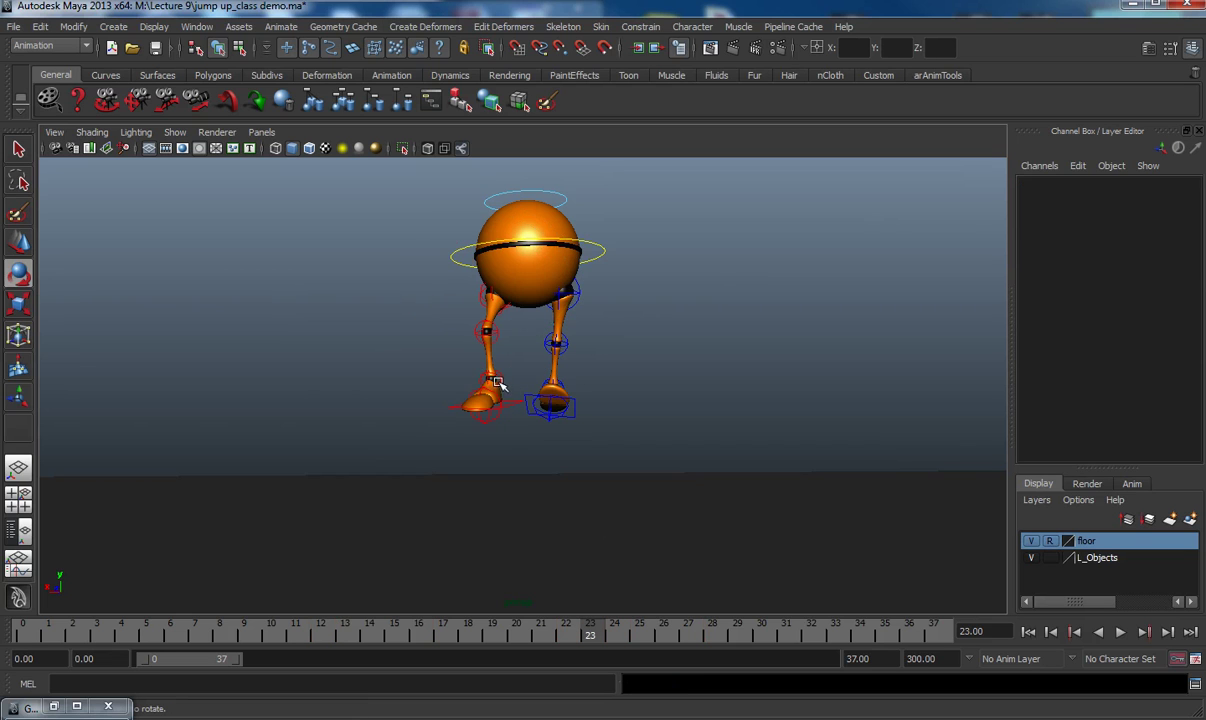
left_click(496, 381)
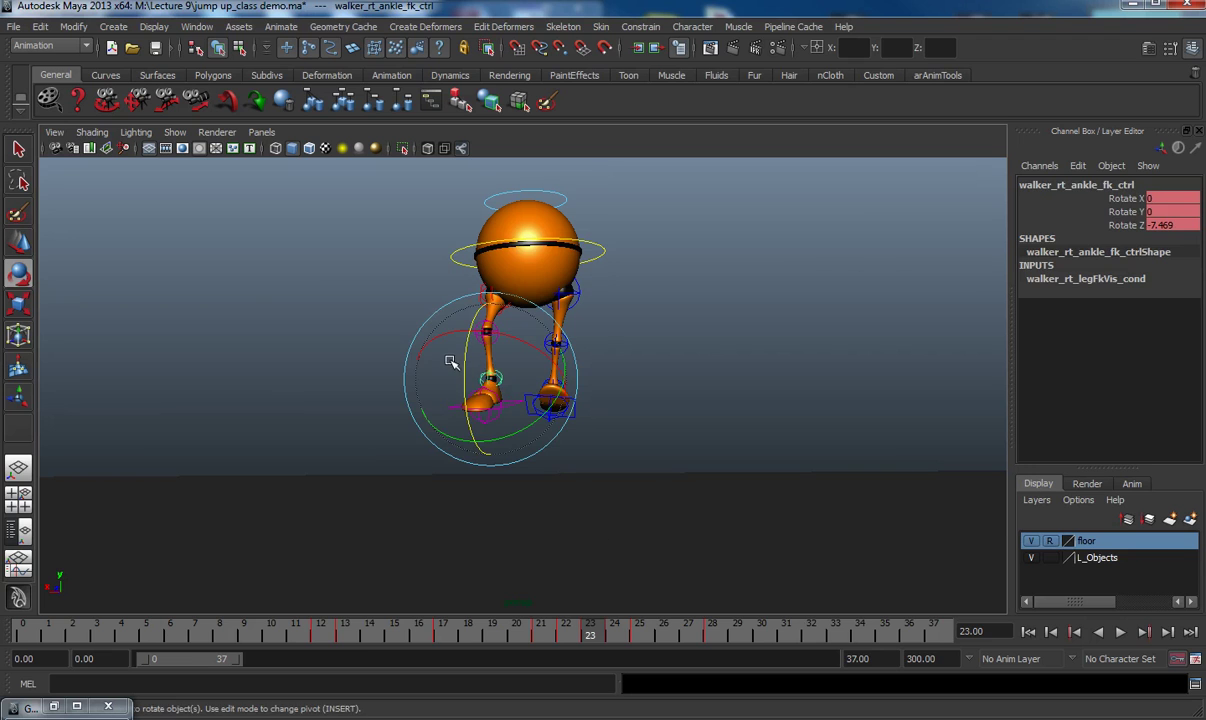
left_click_drag(463, 361, 466, 388)
key("alt+period")
key("alt+comma")
key("alt+comma")
key("alt+period")
key("alt+period")
key("alt+comma")
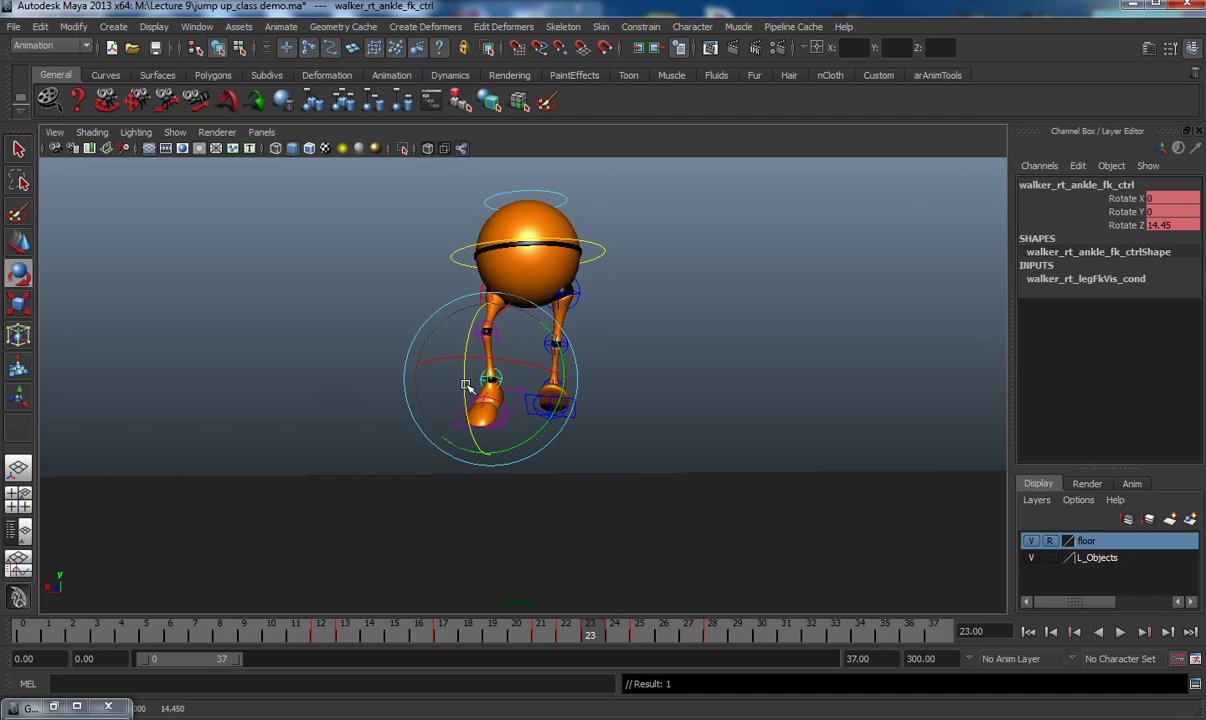
- Step back and forth through frames 21 to 26 to check the right leg and foot motion during the descent
key("alt+period")
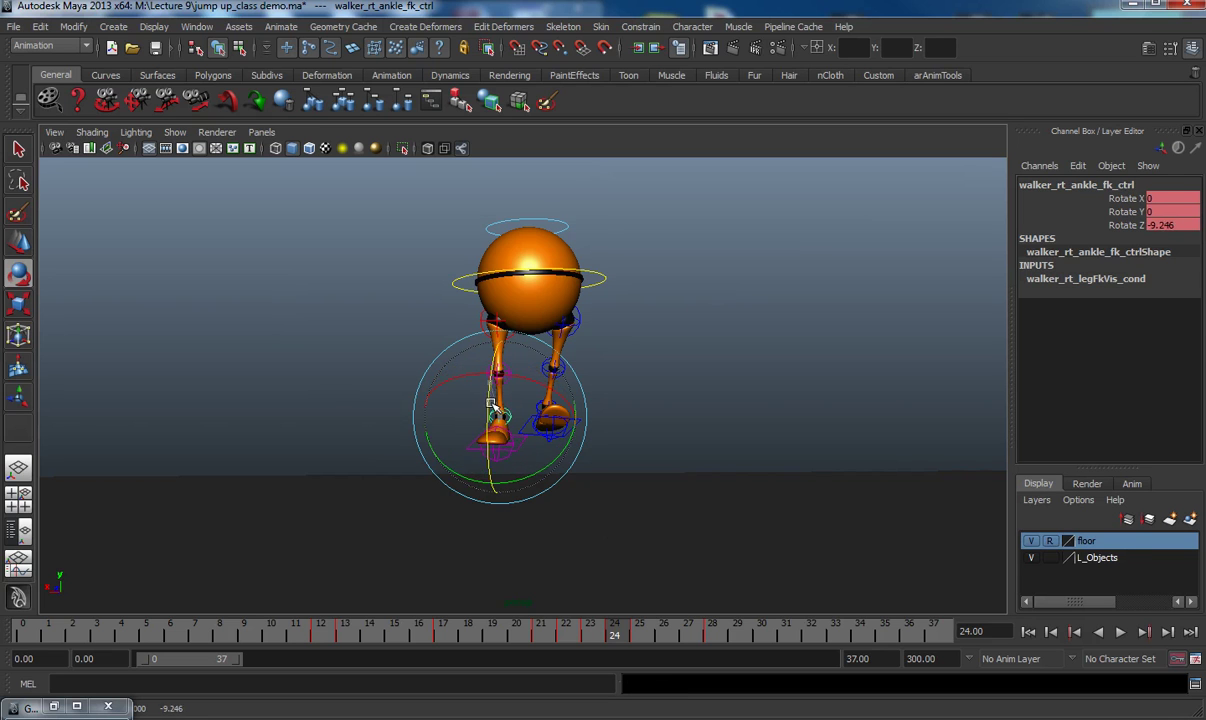
key("alt+comma")
key("alt+comma")
key("alt+period")
key("alt+period")
key("alt+comma")
key("alt+comma")
key("alt+comma")
key("alt+comma")
key("alt+period")
key("alt+period")
key("alt+period")
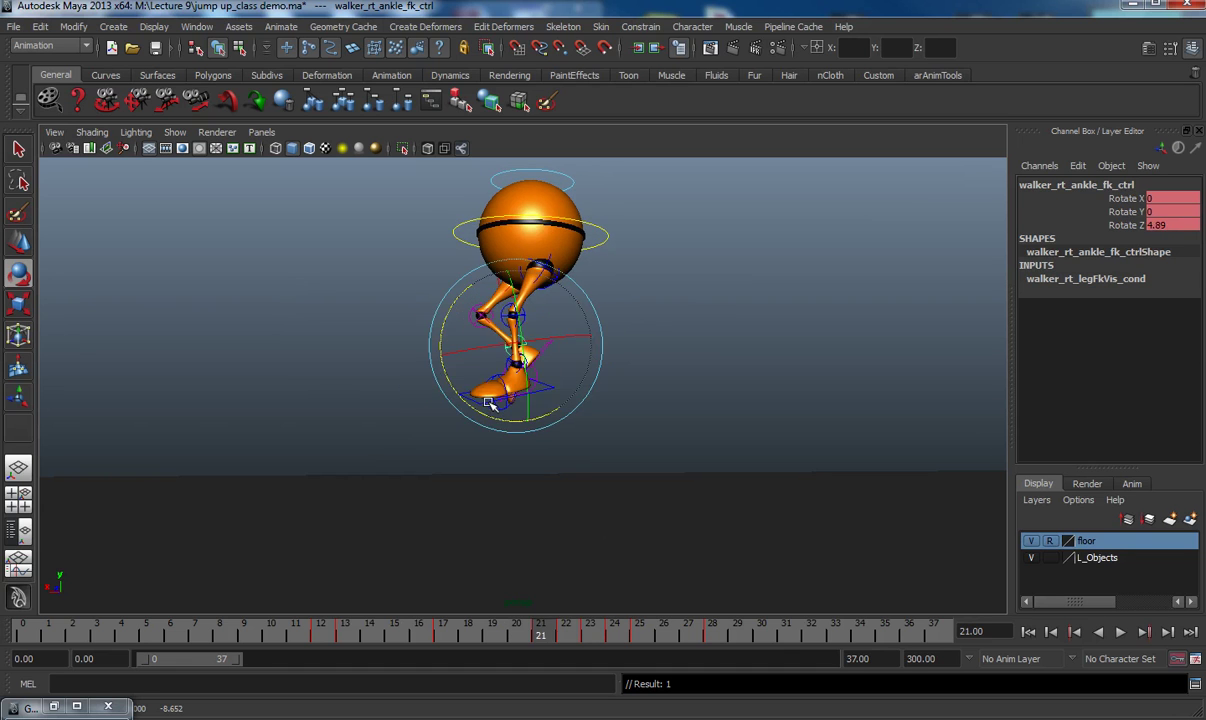
key("alt+period")
key("alt+period")
key("alt+period")
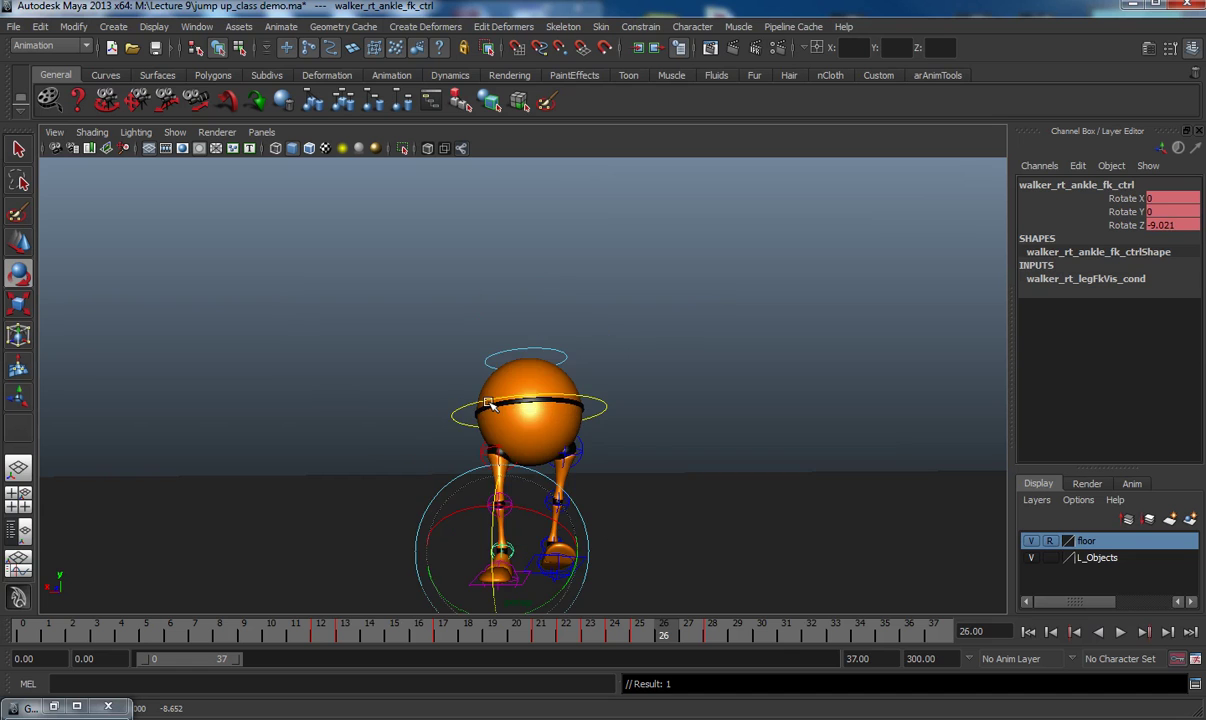
key("alt+comma")
key("alt+comma")
key("alt+comma")
key("alt+comma")
key("alt+comma")
key("alt+comma")
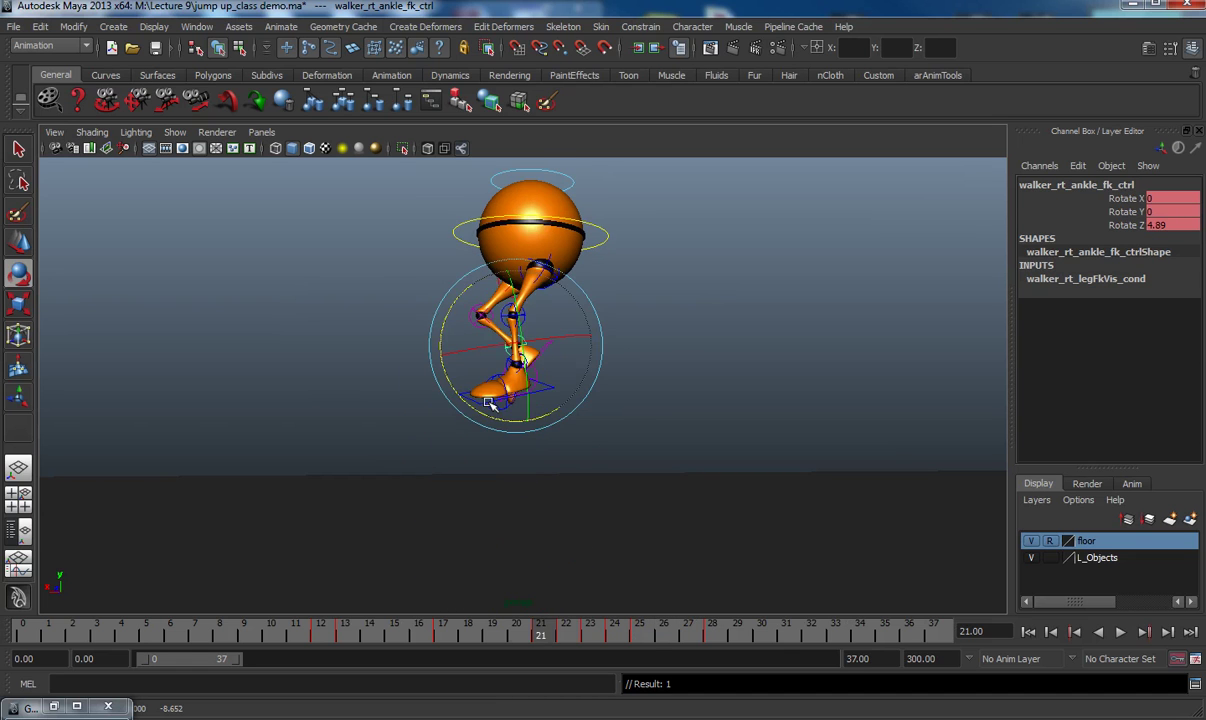
key("alt+period")
key("alt+period")
key("alt+period")
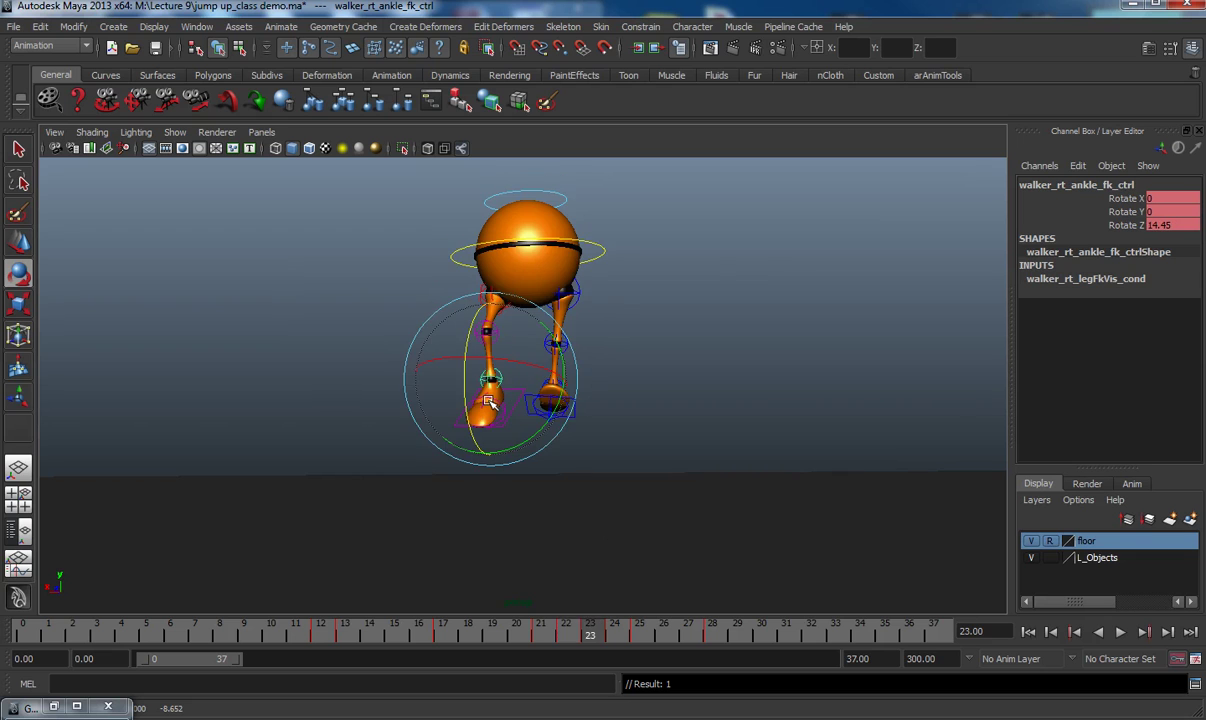
- Rotate the right upper leg control to Rotate Z -32.216 at frame 22 and -24.751 at frame 21
key("alt+comma")
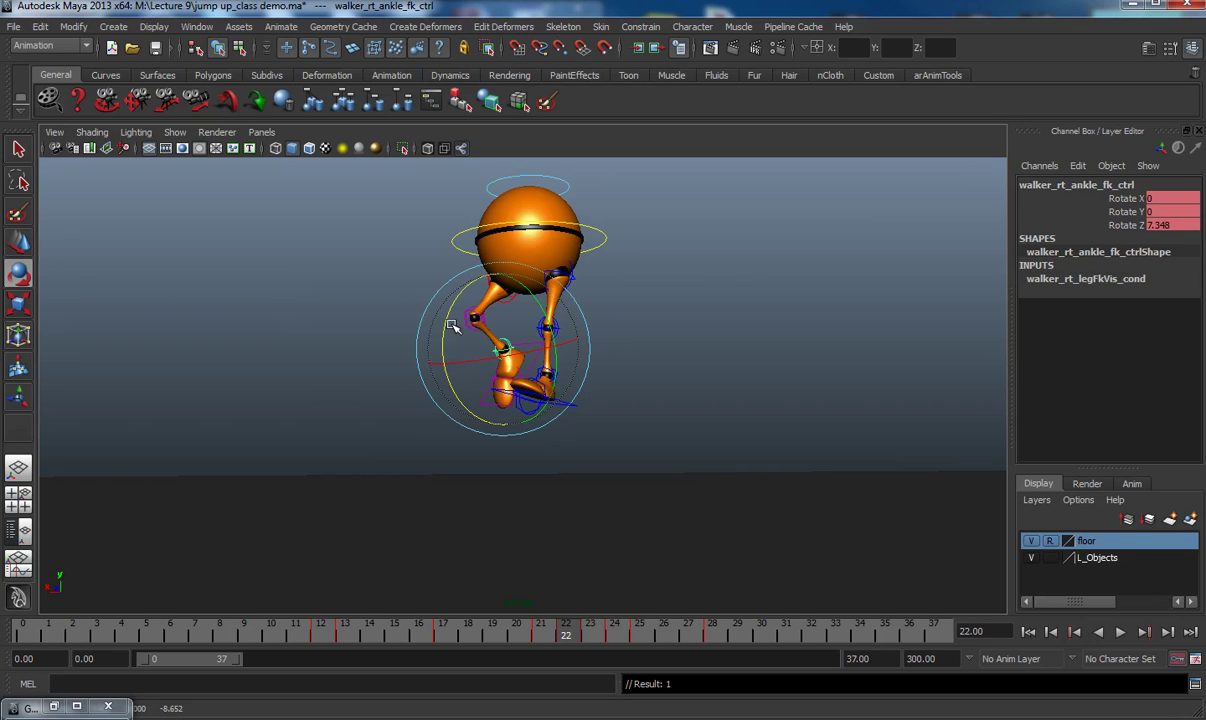
left_click(392, 290)
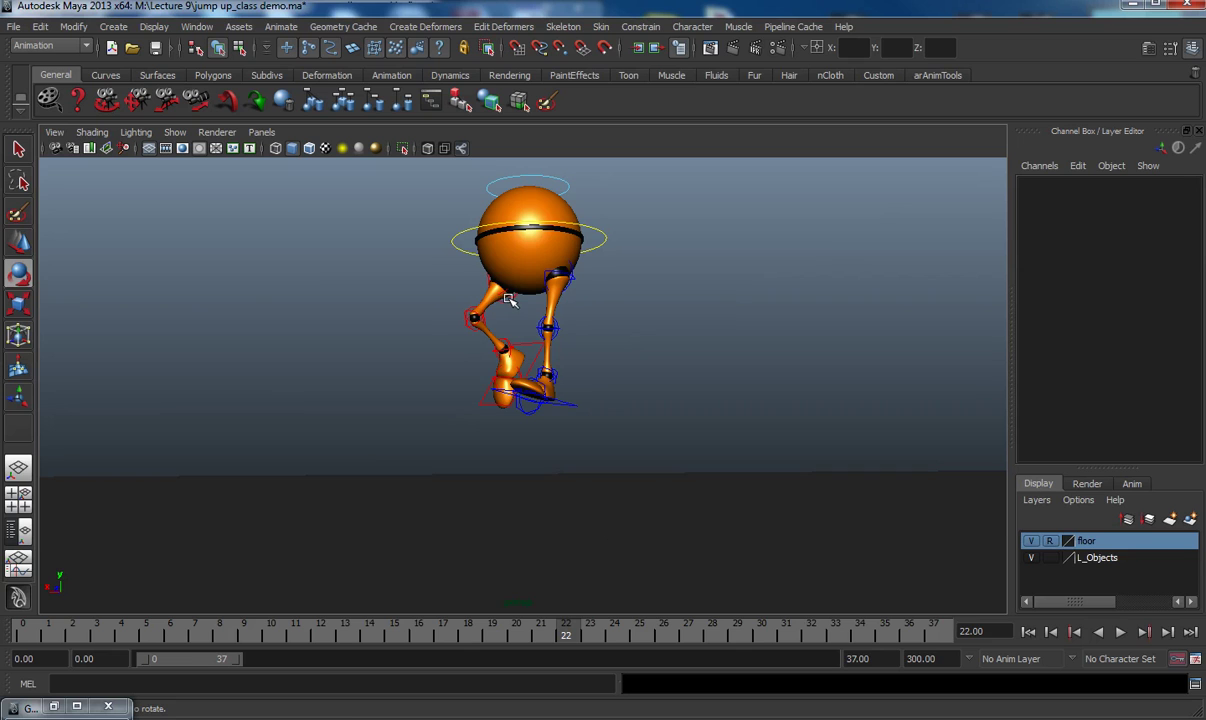
left_click(508, 300)
left_click_drag(443, 289, 458, 301)
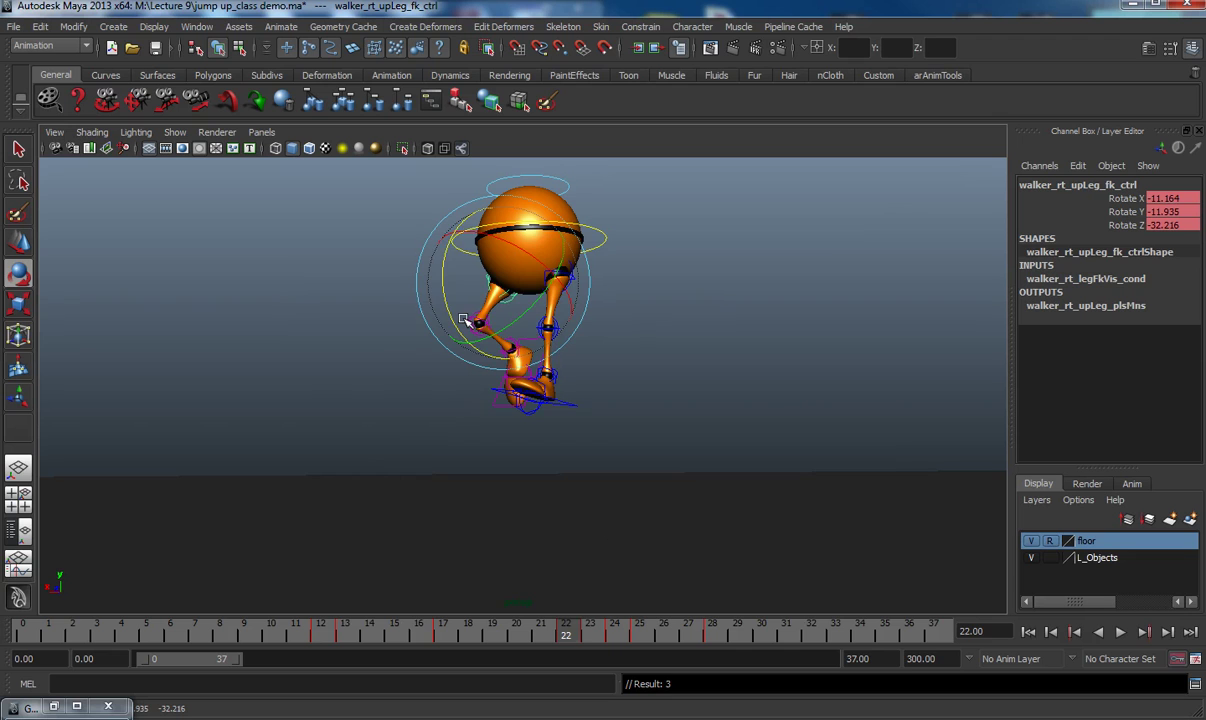
key("alt+comma")
left_click_drag(440, 289, 450, 299)
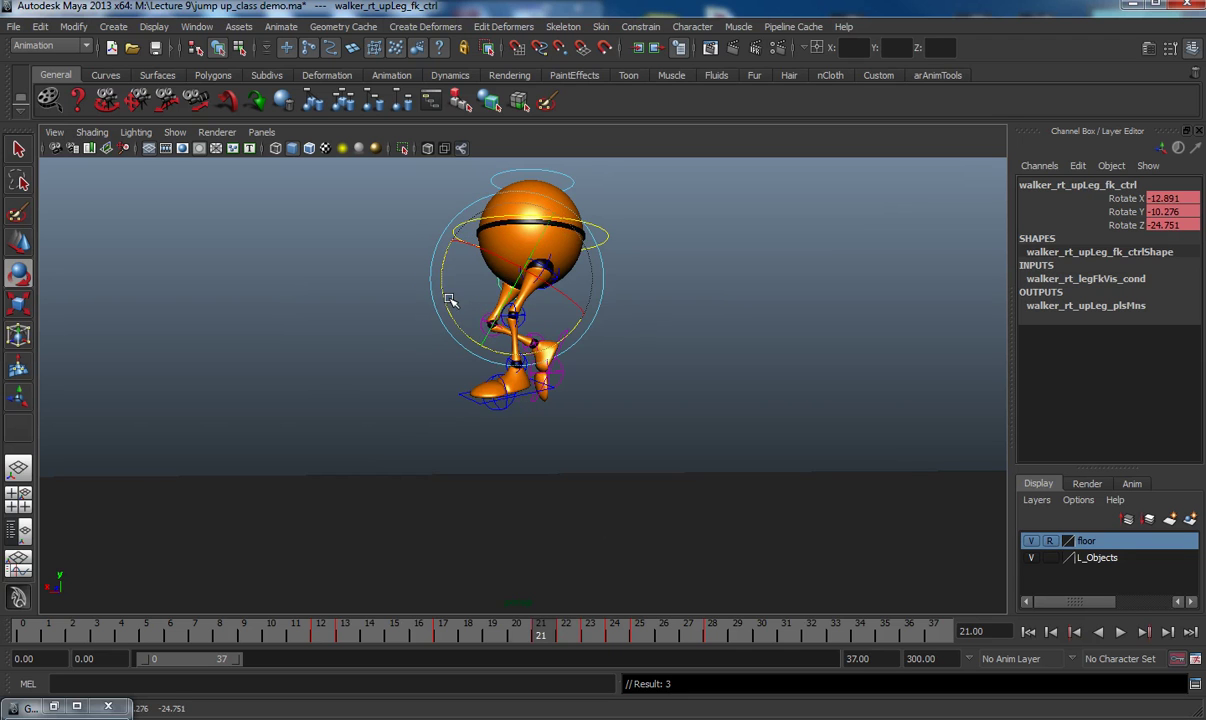
key("alt+comma")
key("alt+period")
key("alt+period")
key("alt+comma")
key("alt+period")
key("alt+period")
key("alt+comma")
key("alt+comma")
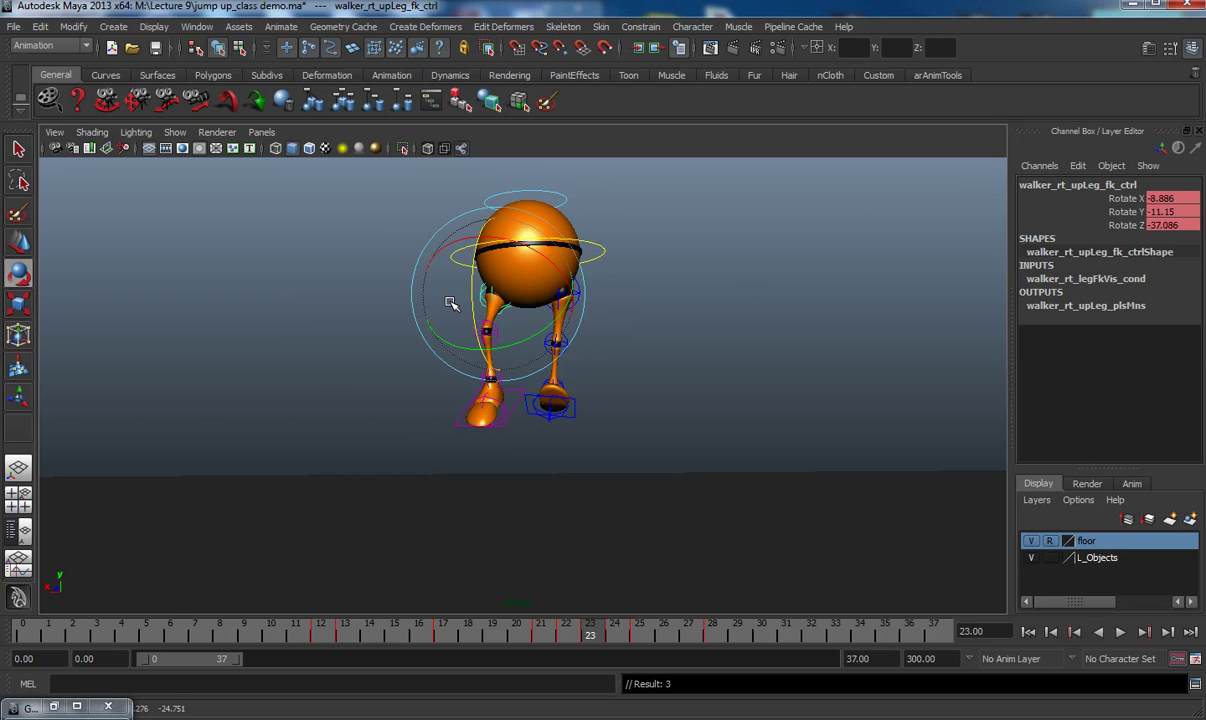
- Rotate the right knee control to Rotate Z 76.465 at frame 22 and compare the pose with neighbouring frames
key("alt+period")
left_click(431, 374)
left_click(480, 325)
mouse_move(418, 360)
left_mouse_down()
mouse_move(386, 345)
mouse_move(410, 366)
left_mouse_up()
key("alt+comma")
key("alt+period")
key("alt+period")
key("alt+period")
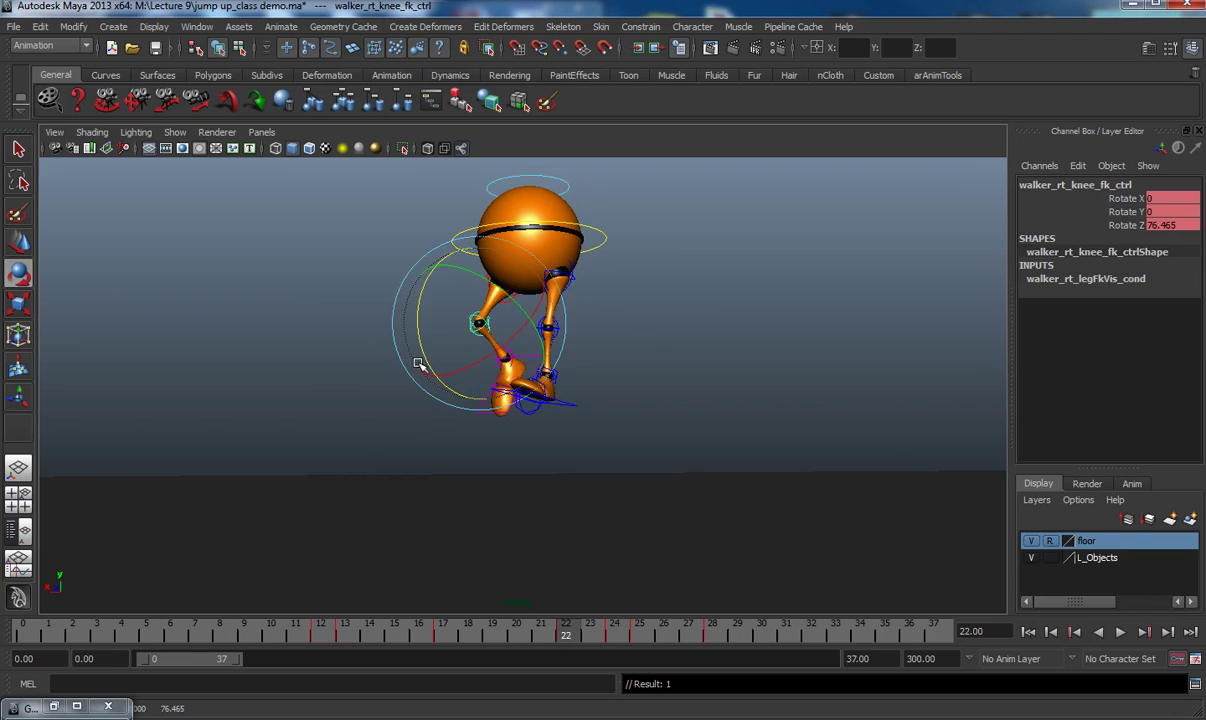
key("alt+comma")
key("alt+comma")
key("alt+comma")
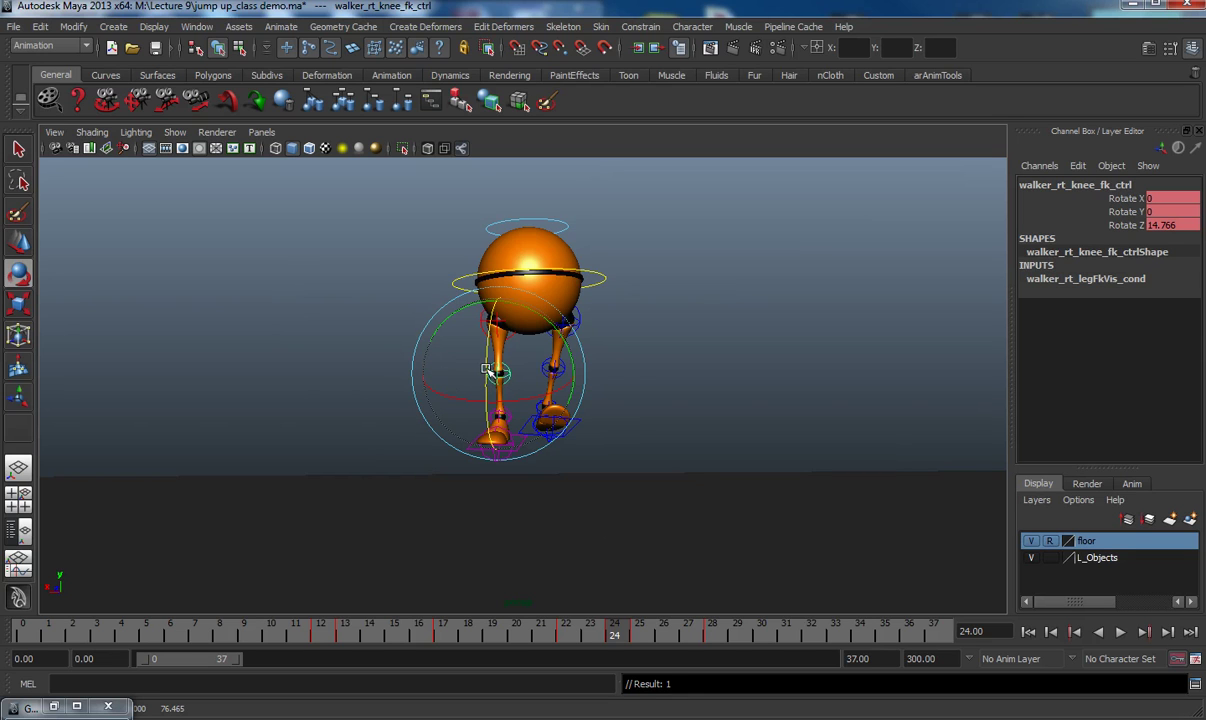
- Compare the leg poses around frame 24 and key the right upper leg control's rotation there
left_click(366, 413)
key("alt+comma")
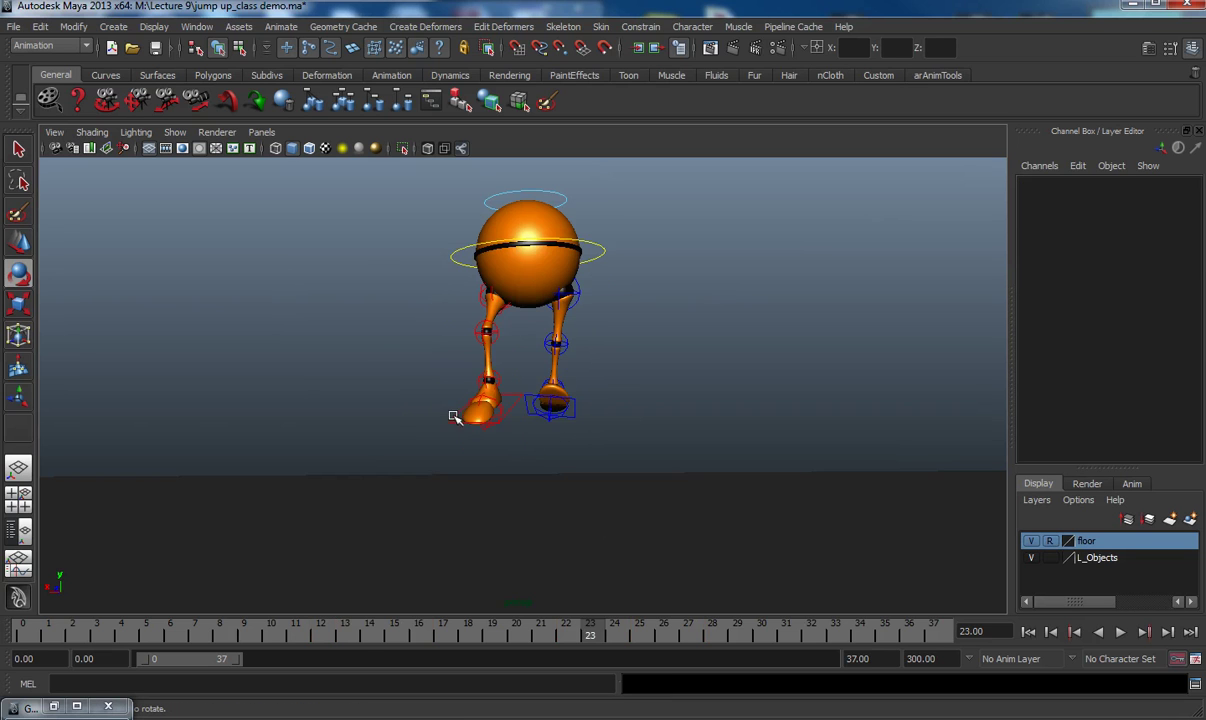
key("alt+comma")
key("alt+period")
key("alt+period")
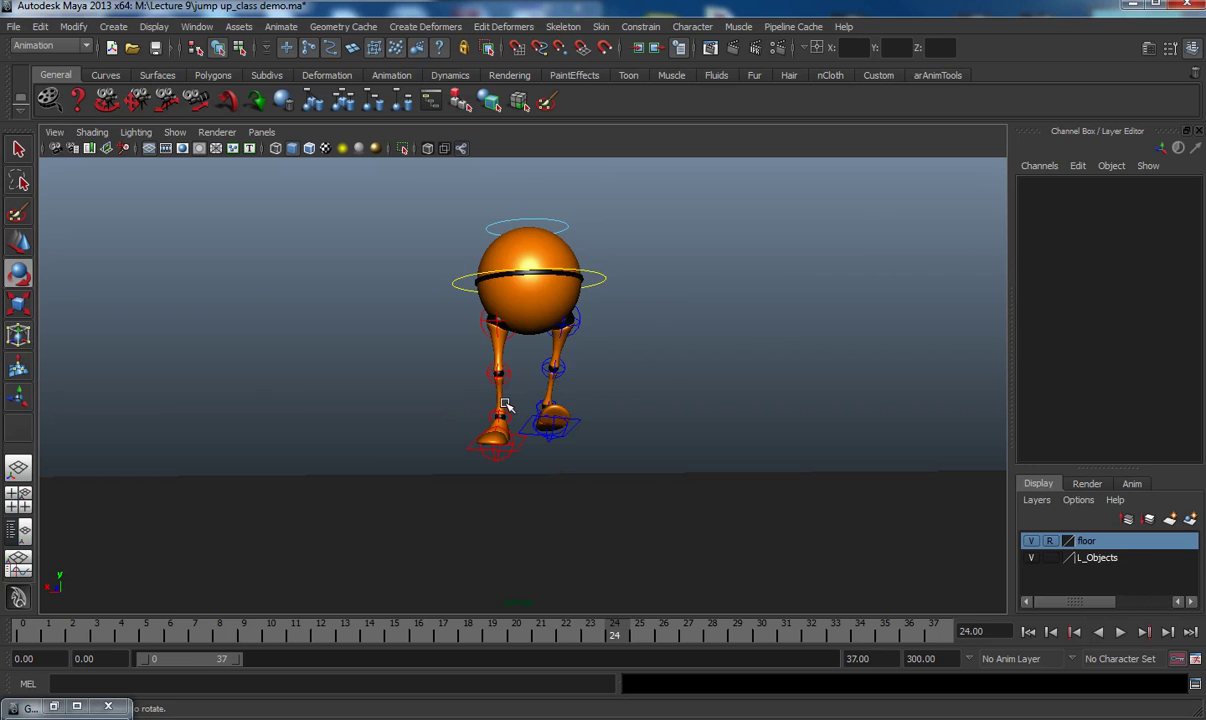
key("alt+comma")
key("alt+period")
key("alt+comma")
key("alt+period")
left_click(508, 334)
key("s")
key("alt+period")
key("alt+comma")
key("alt+period")
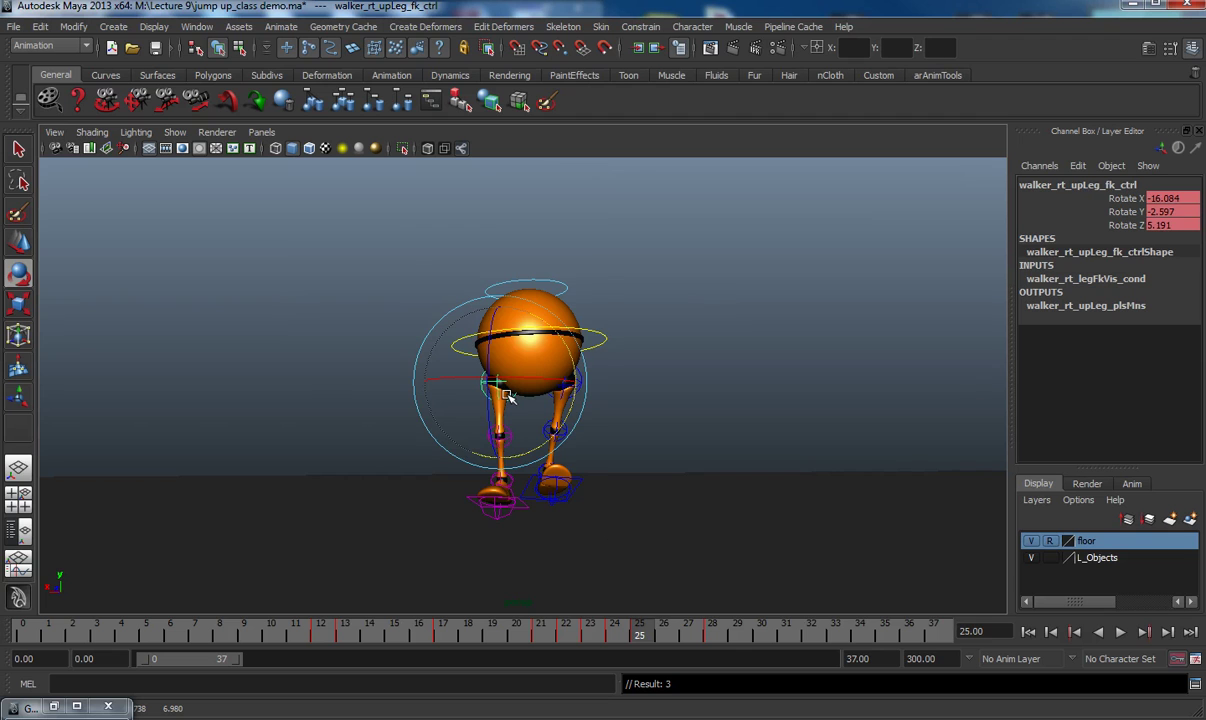
- Step through frames 20 to 25 to examine how the right leg extends toward the landing
key("alt+comma")
key("alt+comma")
key("alt+comma")
key("alt+comma")
key("alt+period")
key("alt+period")
key("alt+period")
key("alt+period")
key("alt+period")
key("alt+comma")
key("alt+comma")
key("alt+comma")
key("alt+comma")
key("alt+comma")
key("alt+comma")
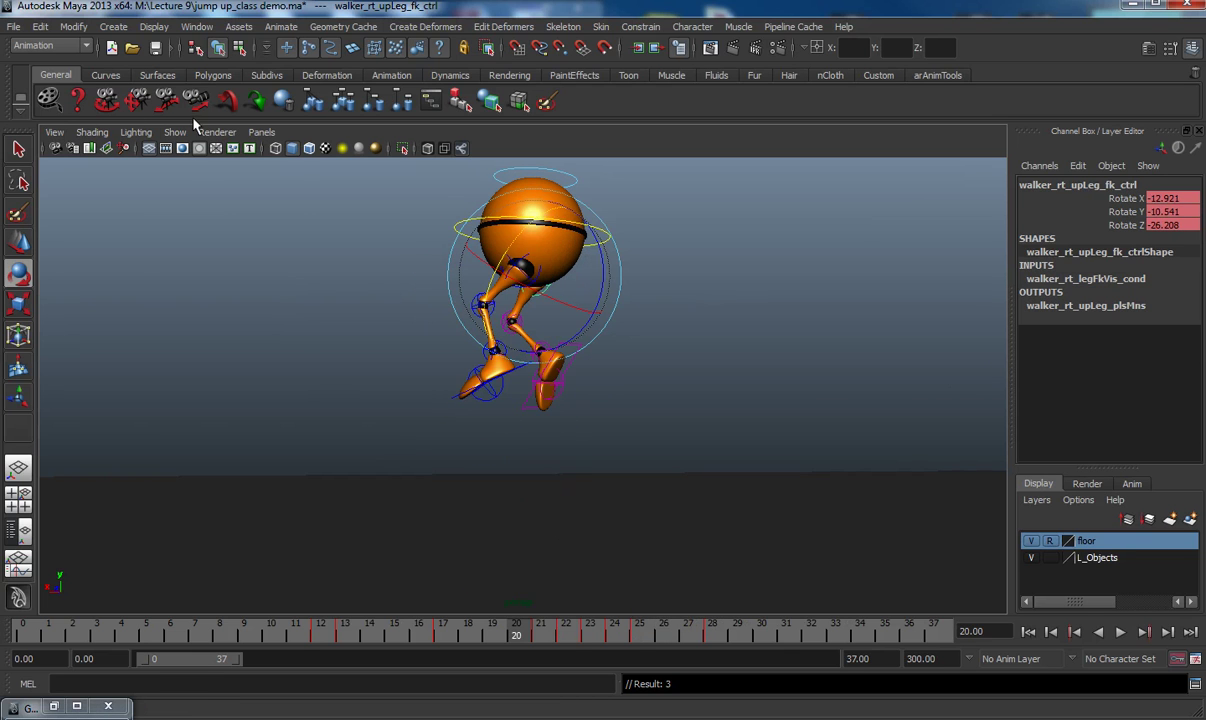
- Hide the NURBS curves in the viewport and make a new playblast of the jump
left_click(176, 132)
left_click(215, 198)
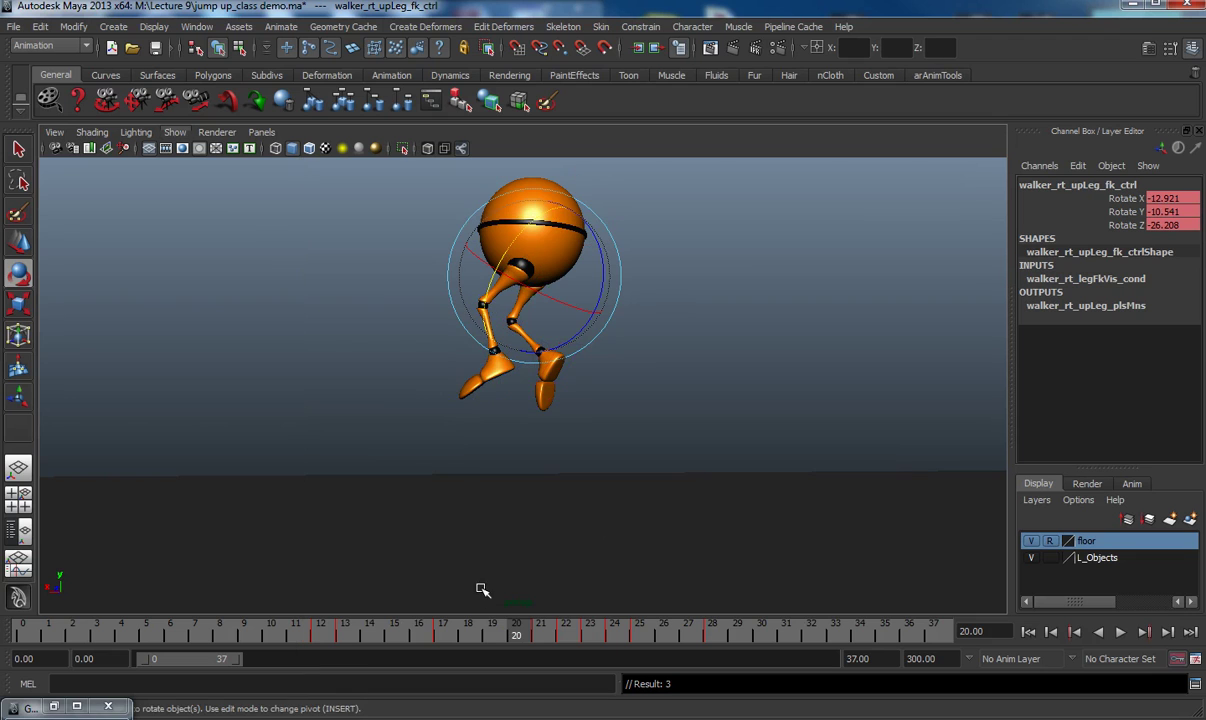
right_click(494, 638)
left_click(506, 626)
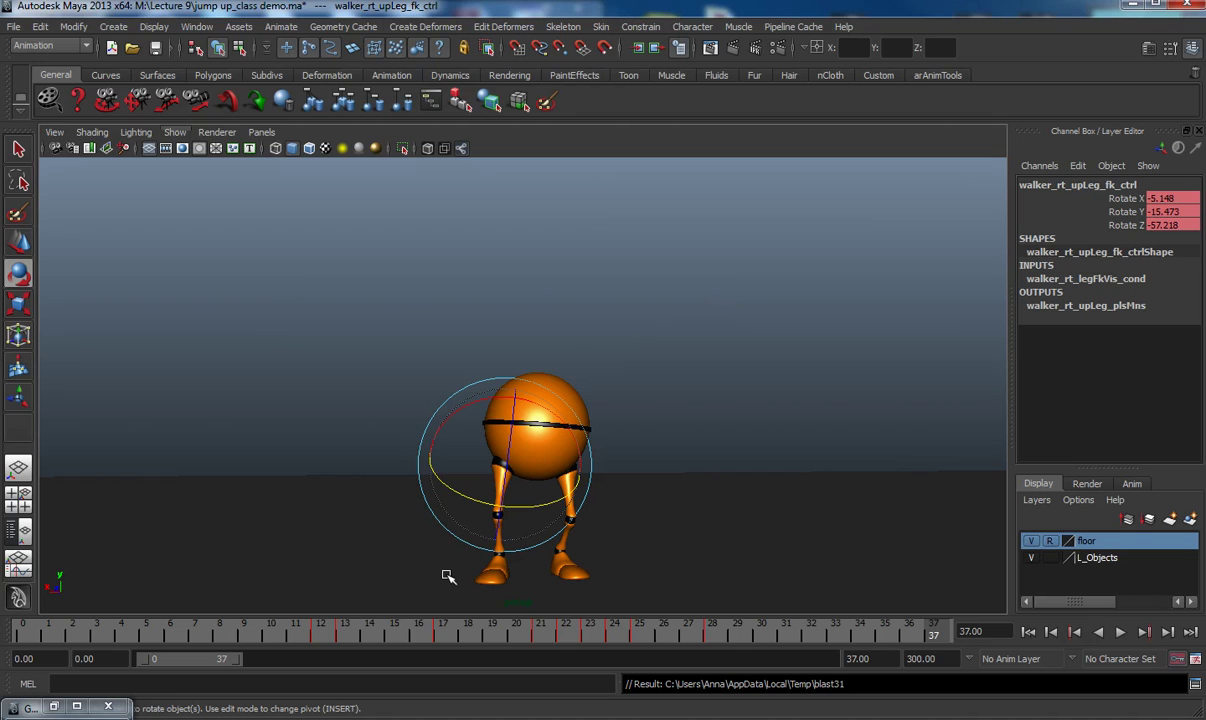
- Replay the new playblast to review the reworked right leg through the spin and landing
left_click(331, 390)
left_click(345, 391)
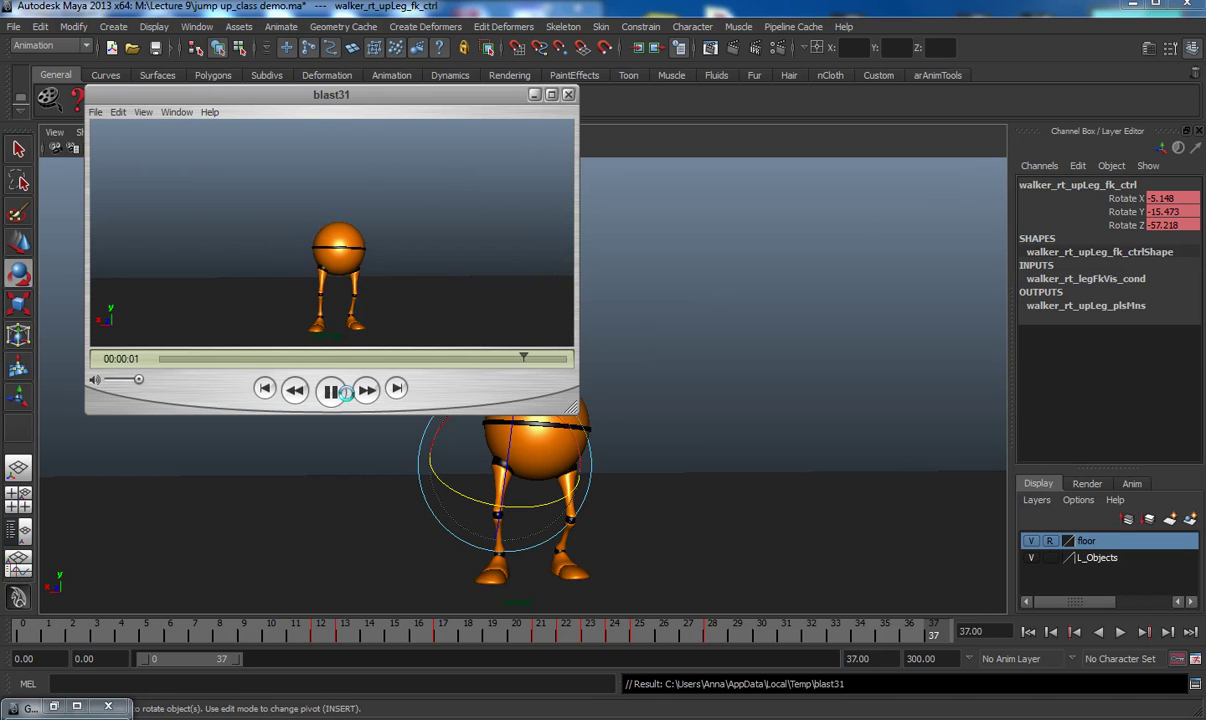
left_click(340, 391)
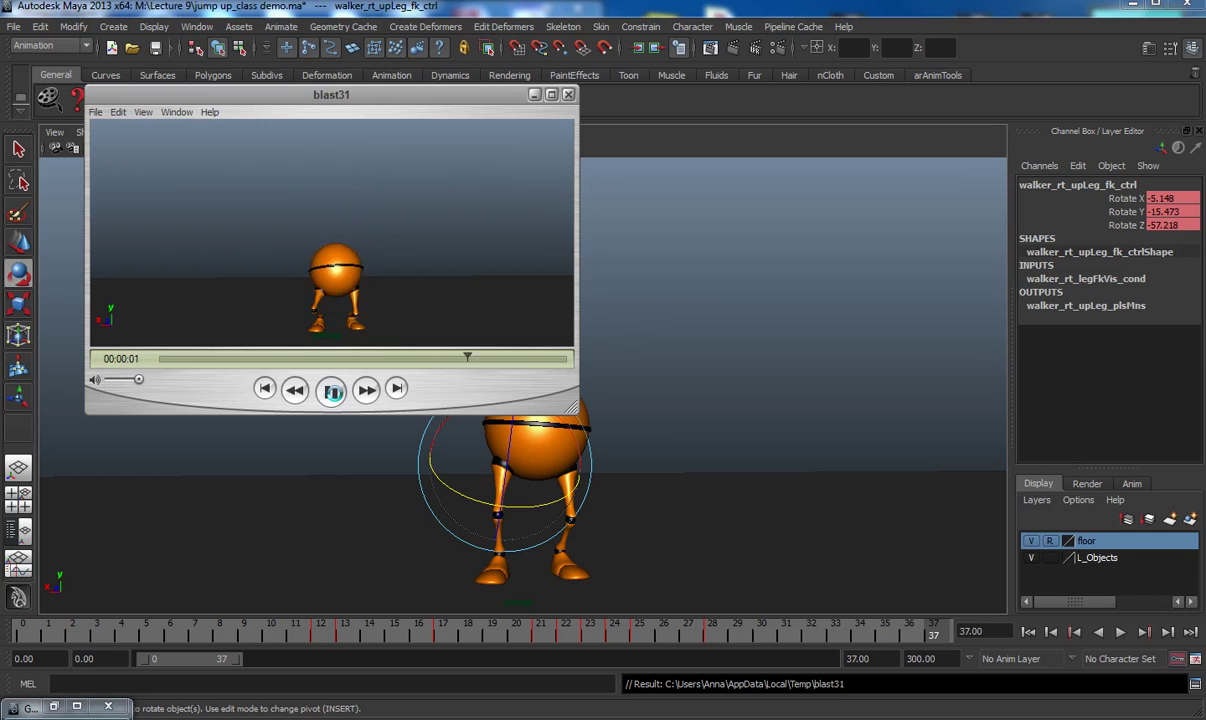
- Replay the blast31 playblast several times from its start to review the spinning jump and landing
left_click(331, 390)
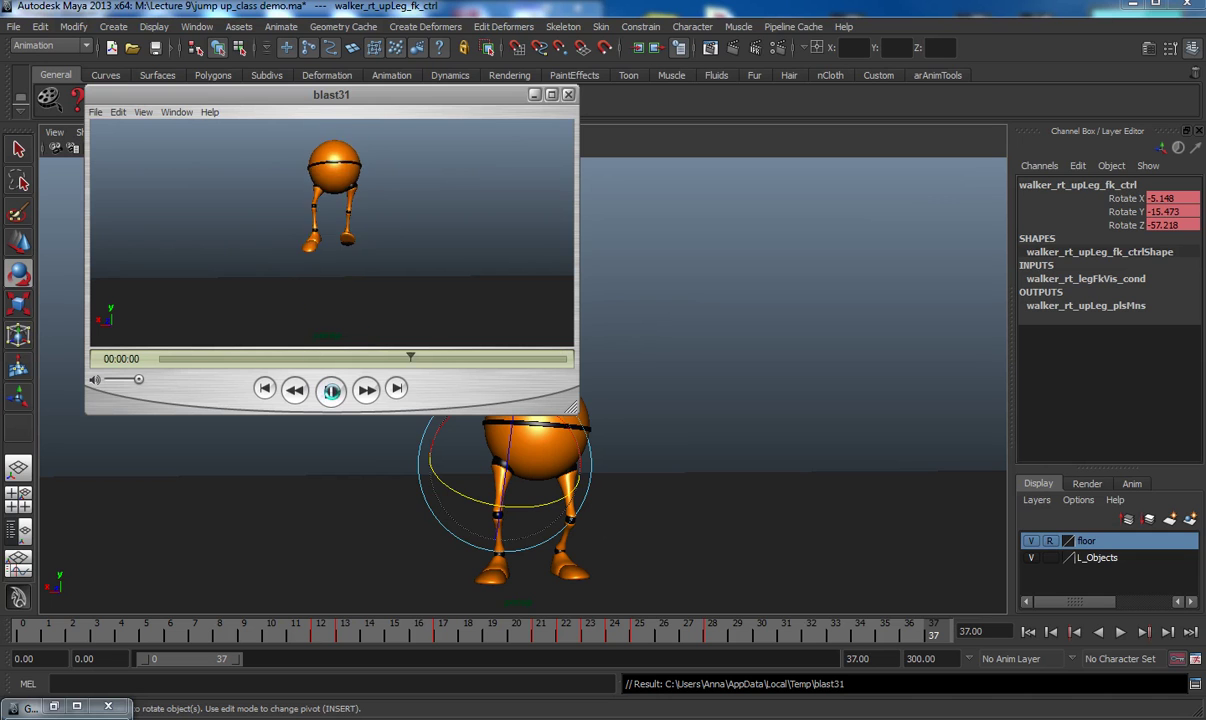
left_click_drag(320, 346, 131, 418)
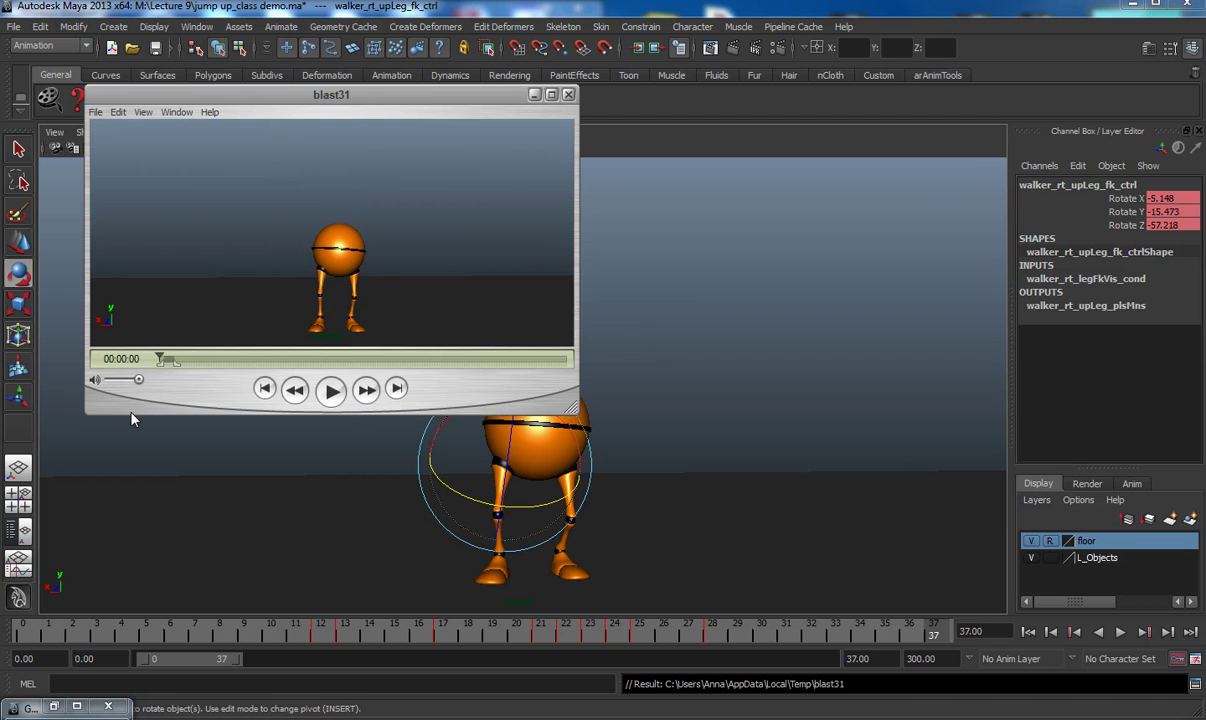
left_click(333, 392)
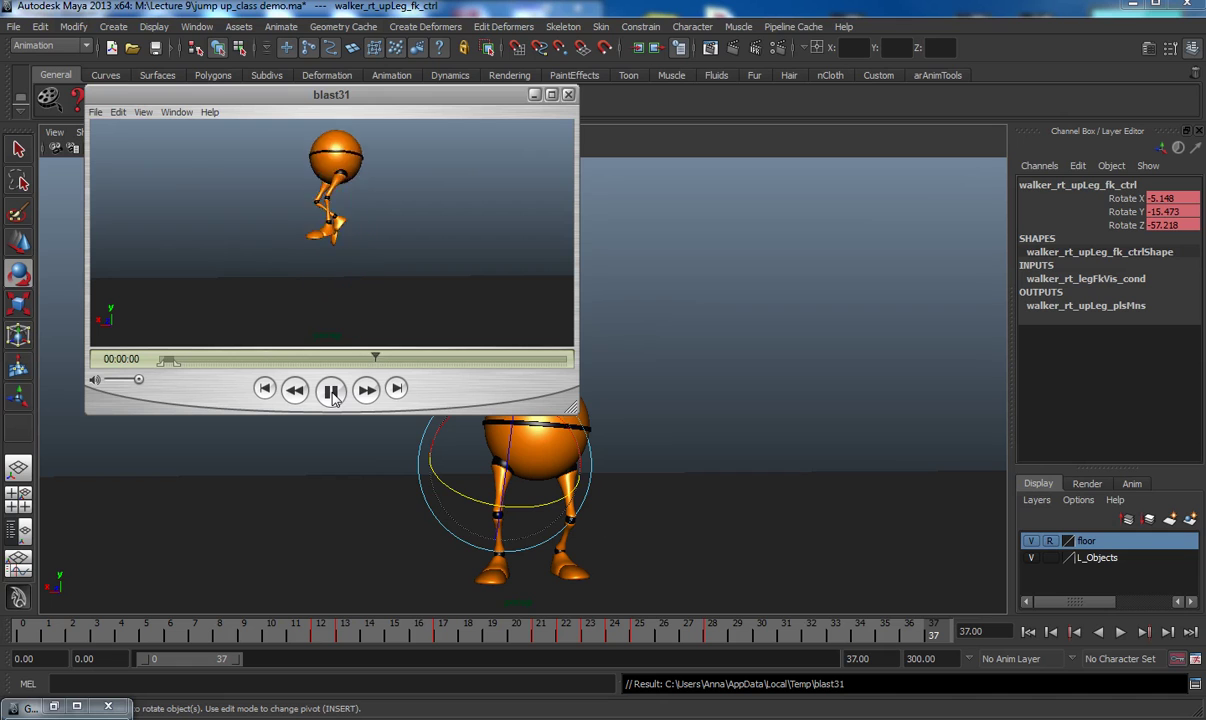
left_click(333, 392)
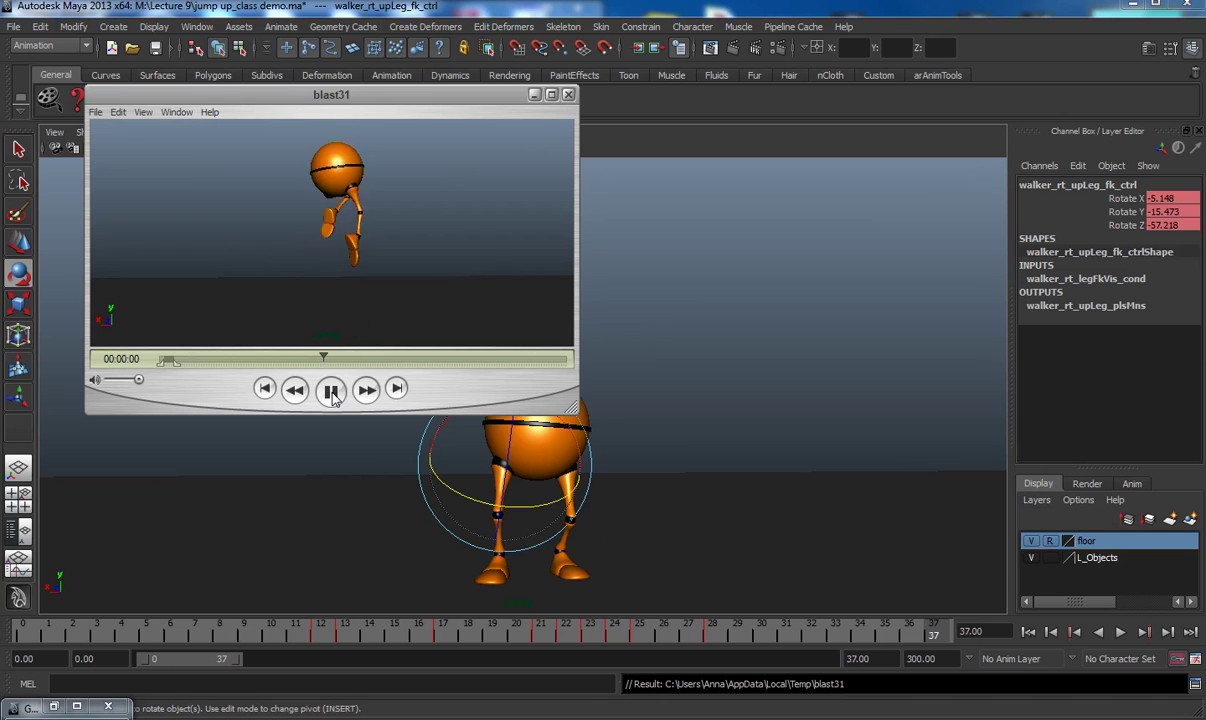
left_click(333, 392)
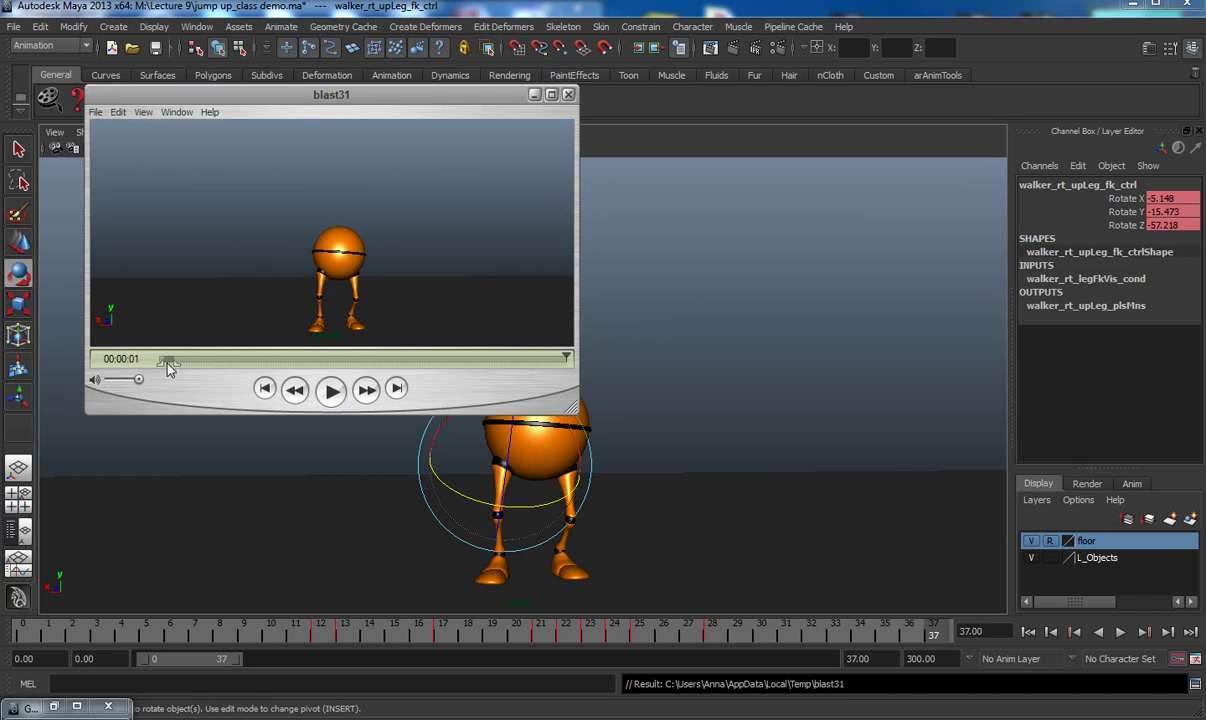
- Extend the playblast's selection range to the full clip and replay the jump repeatedly to judge the leg motion
left_click_drag(178, 363, 609, 384)
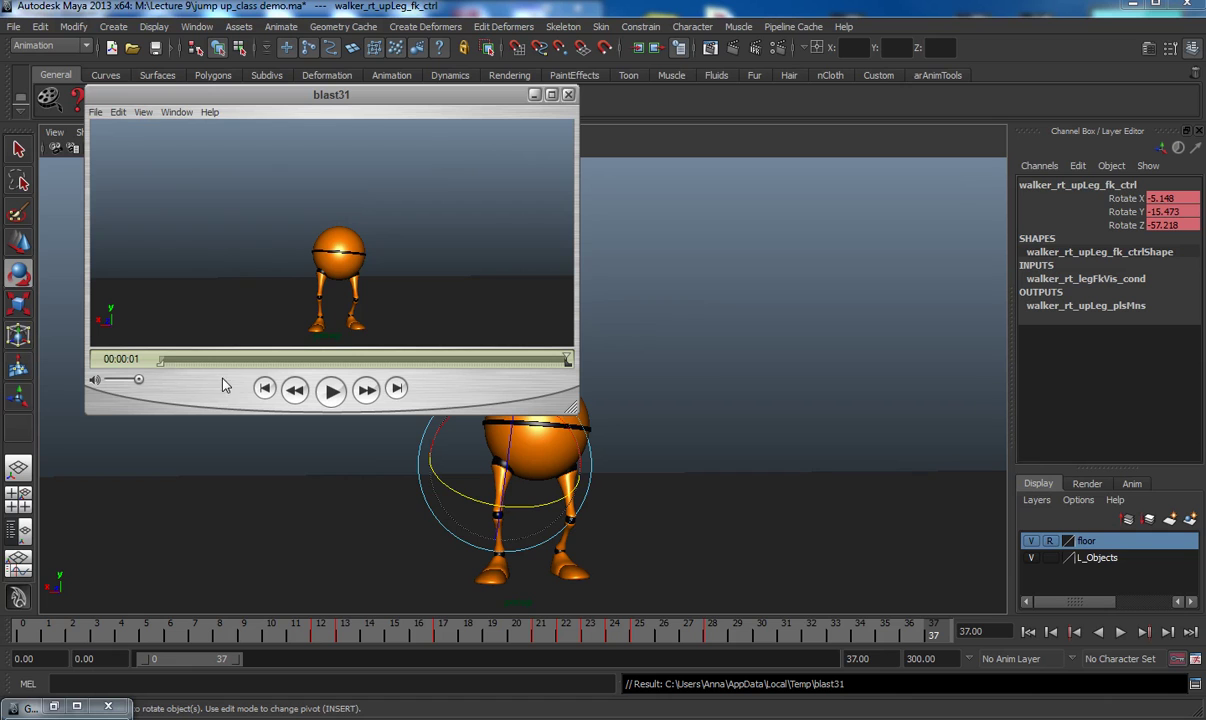
left_click(331, 392)
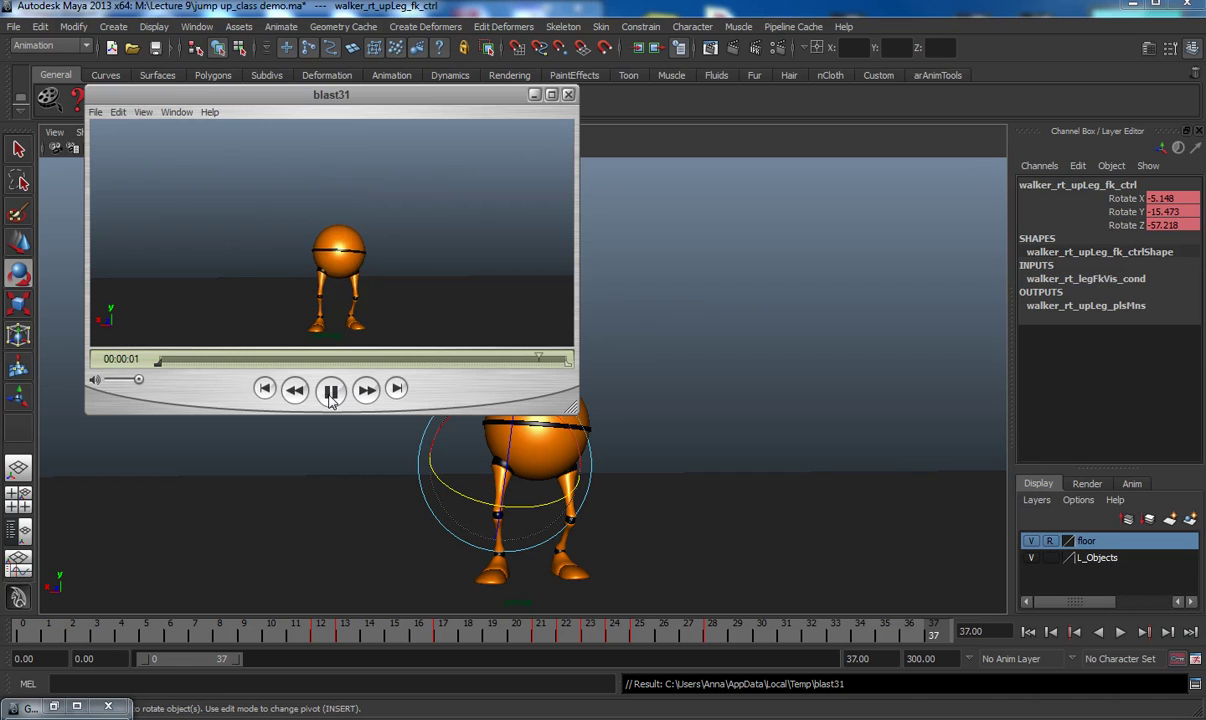
left_click(331, 392)
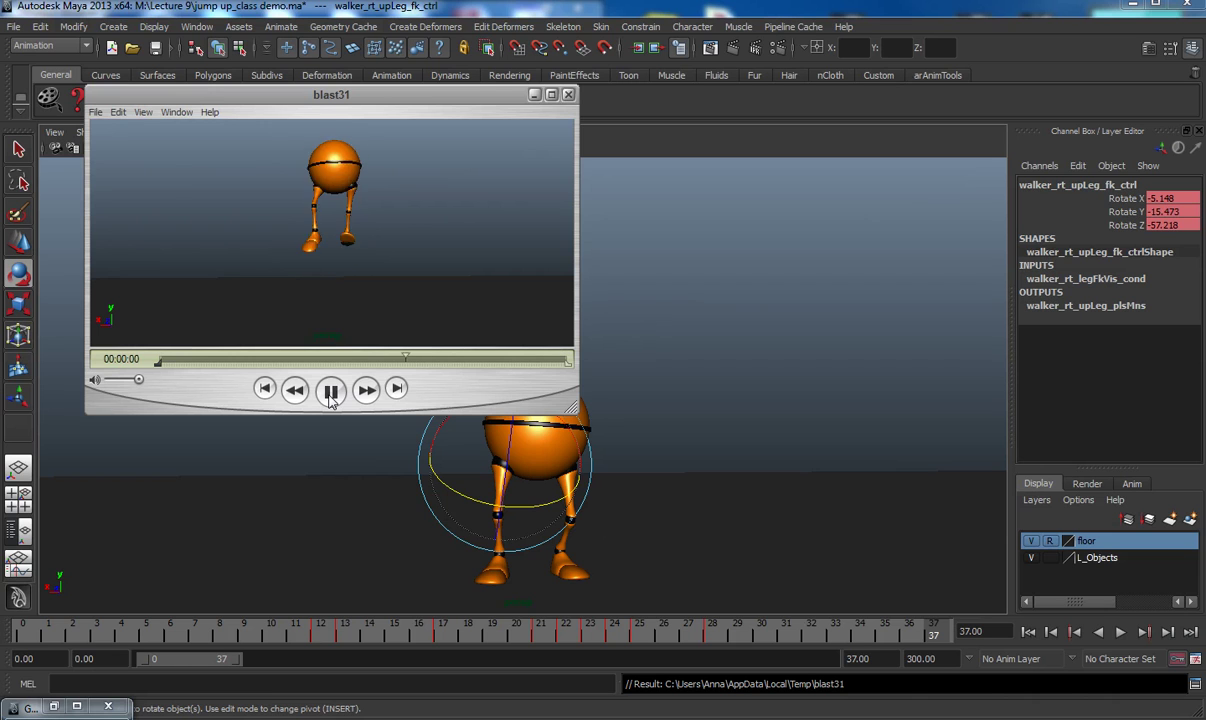
left_click(331, 392)
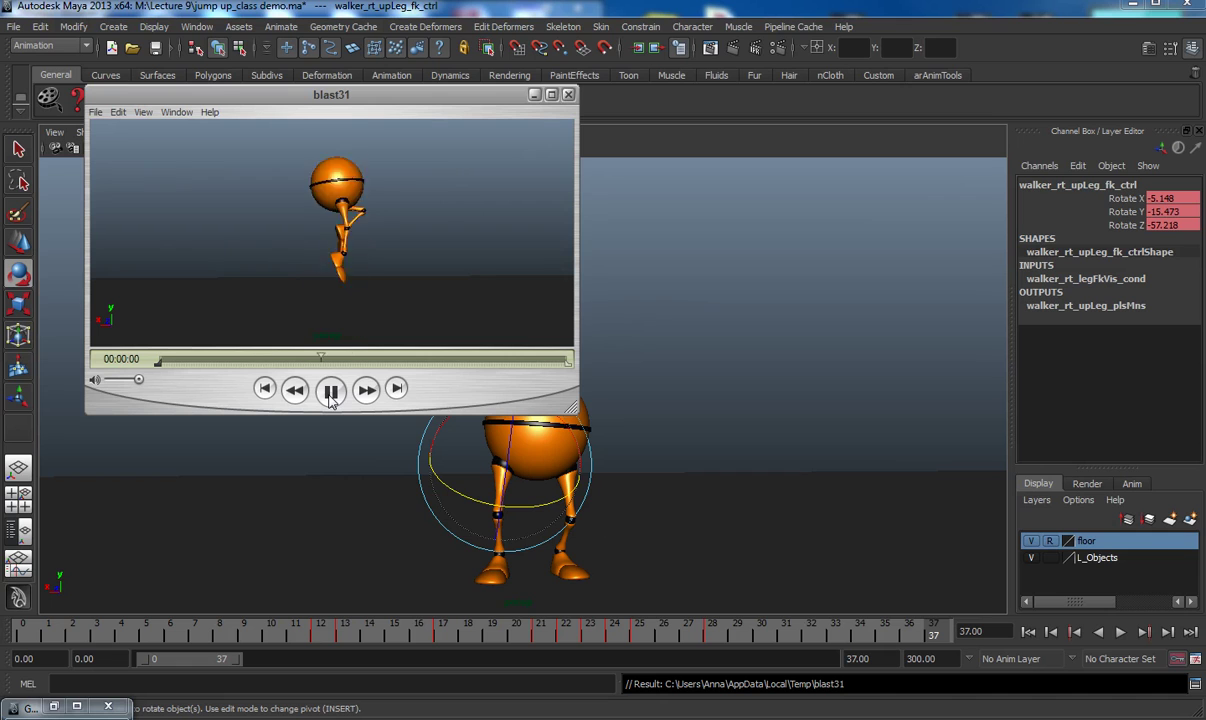
left_click(331, 393)
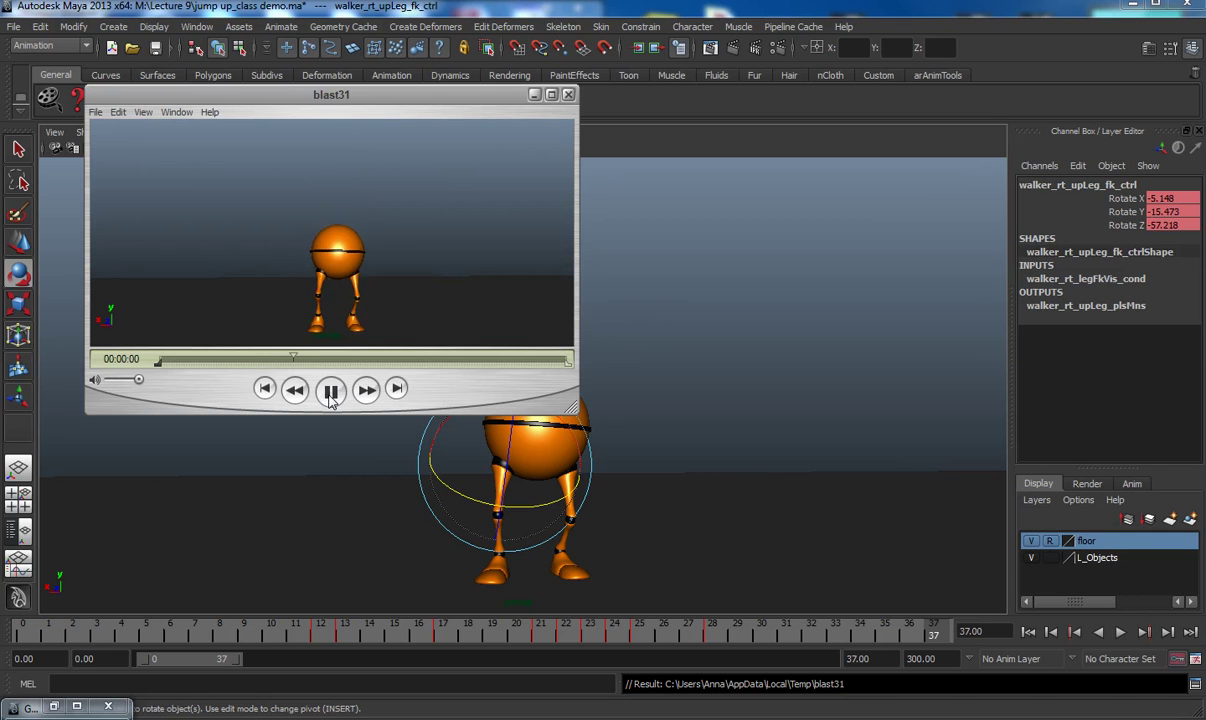
left_click(329, 392)
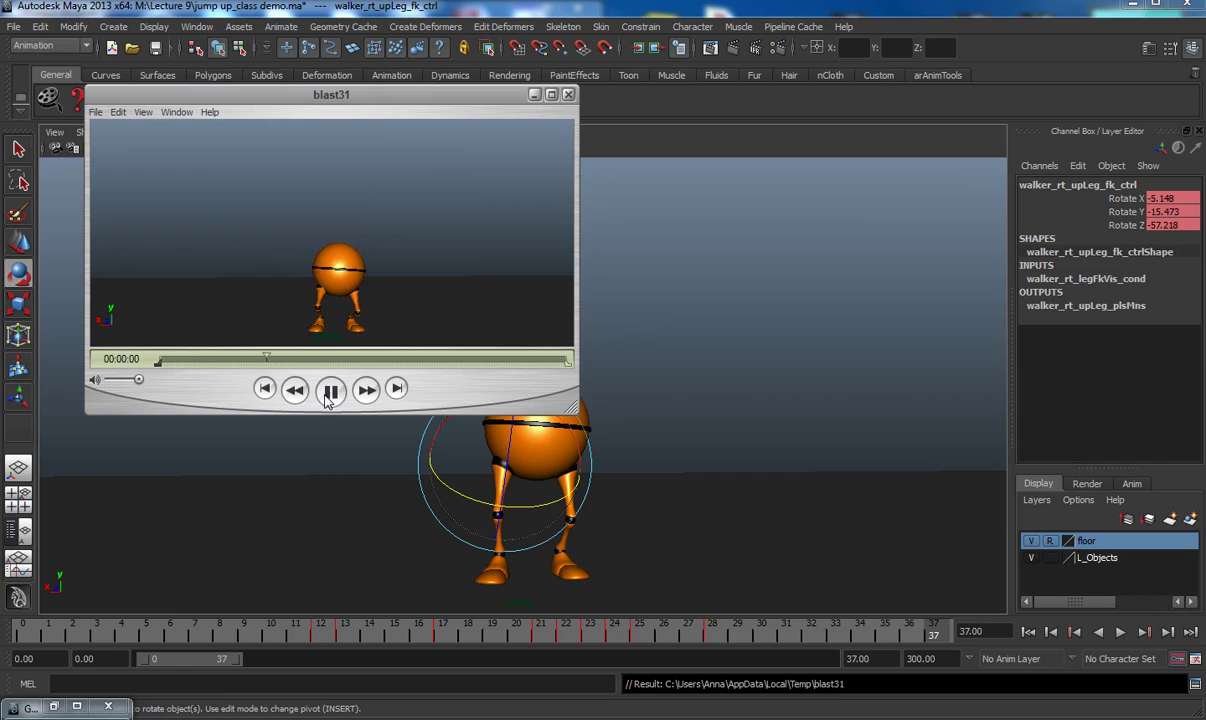
left_click(330, 392)
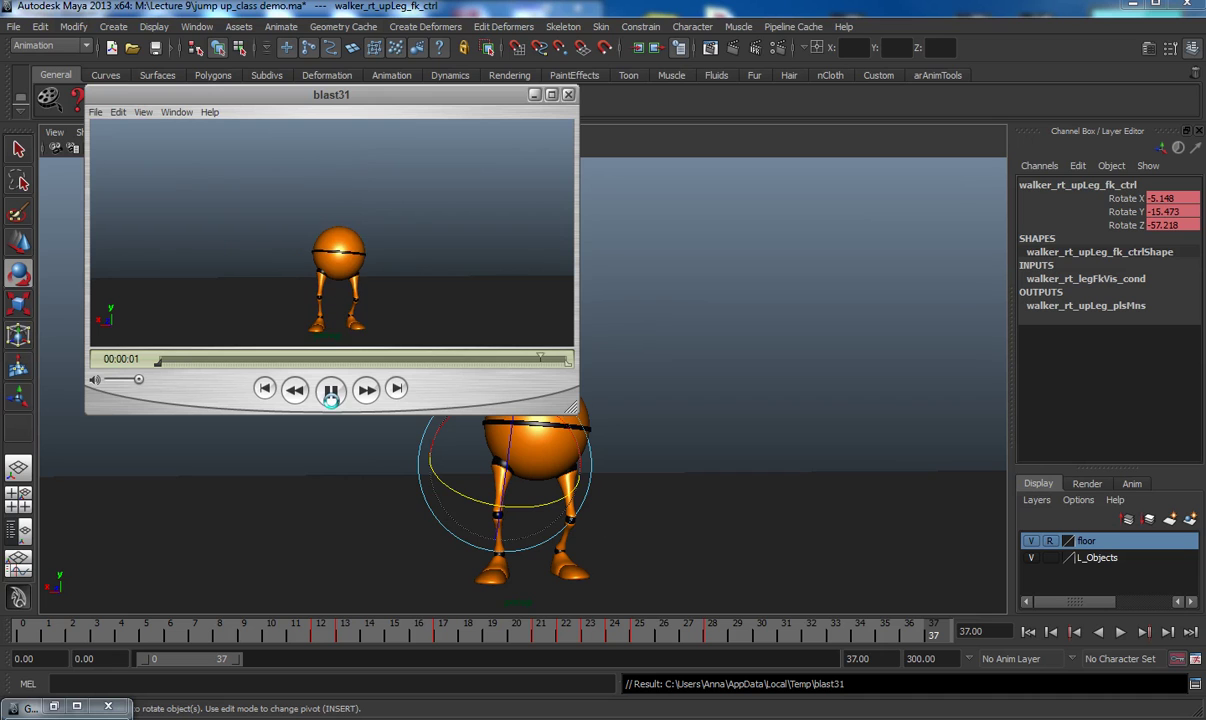
left_click(330, 392)
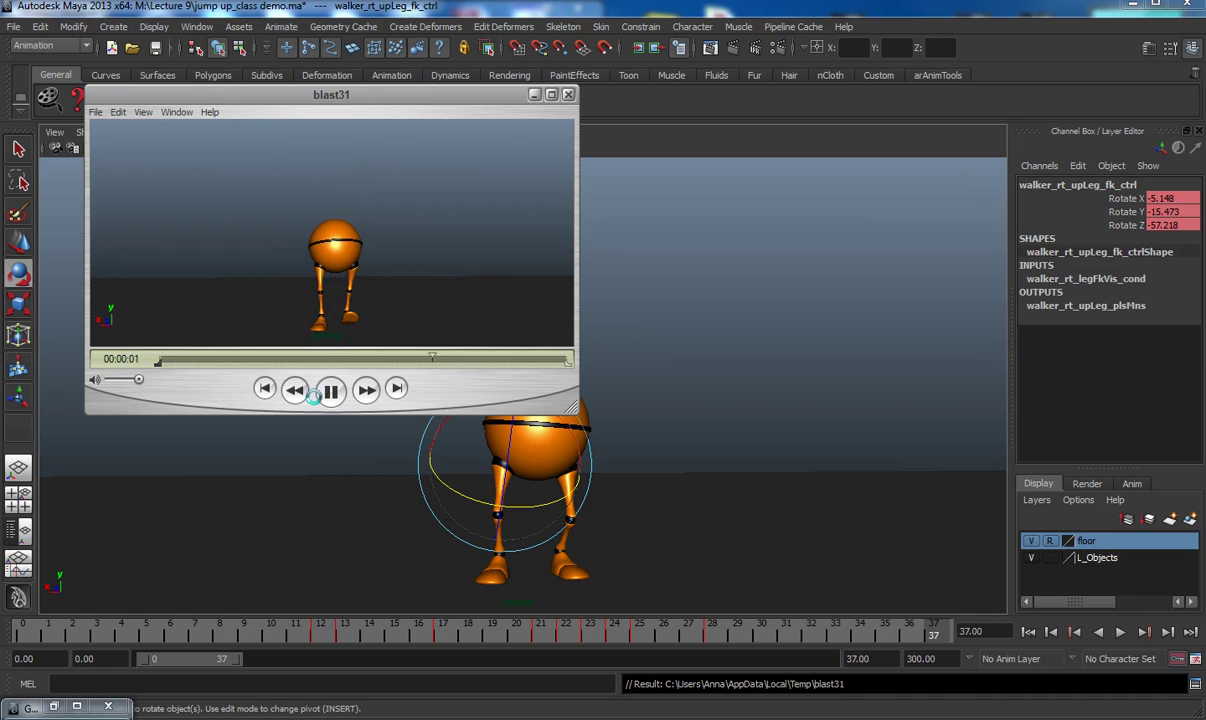
left_click(333, 391)
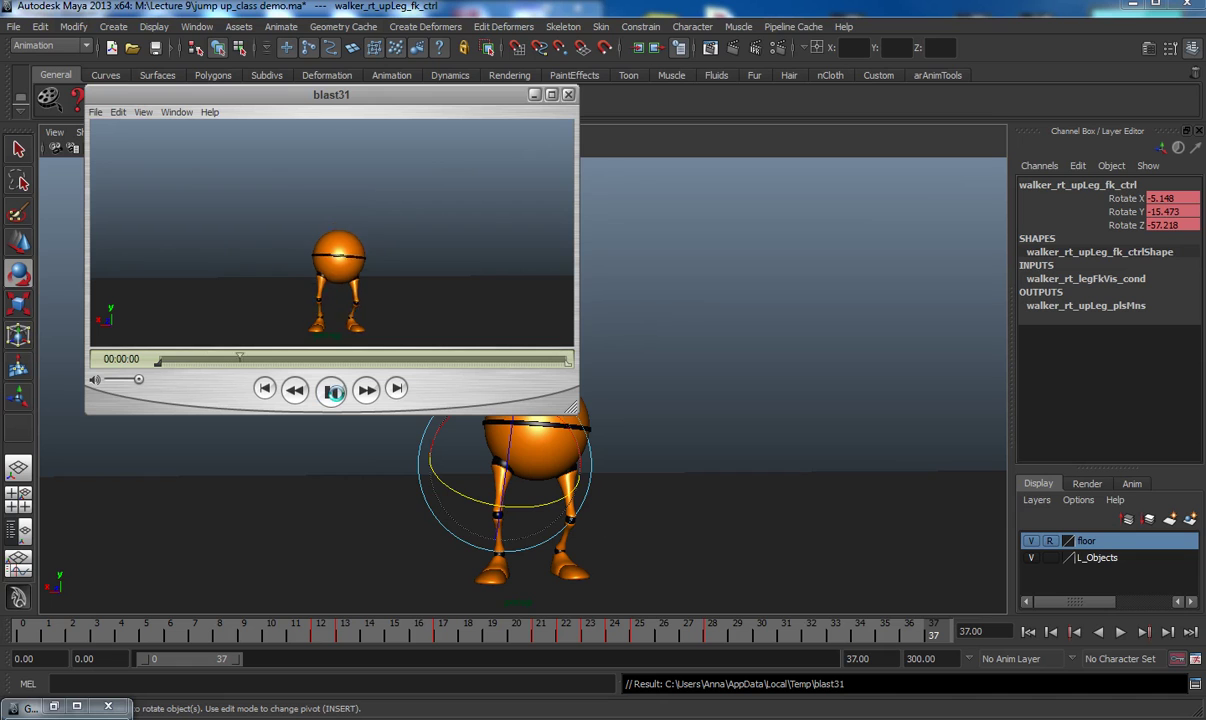
left_click(333, 391)
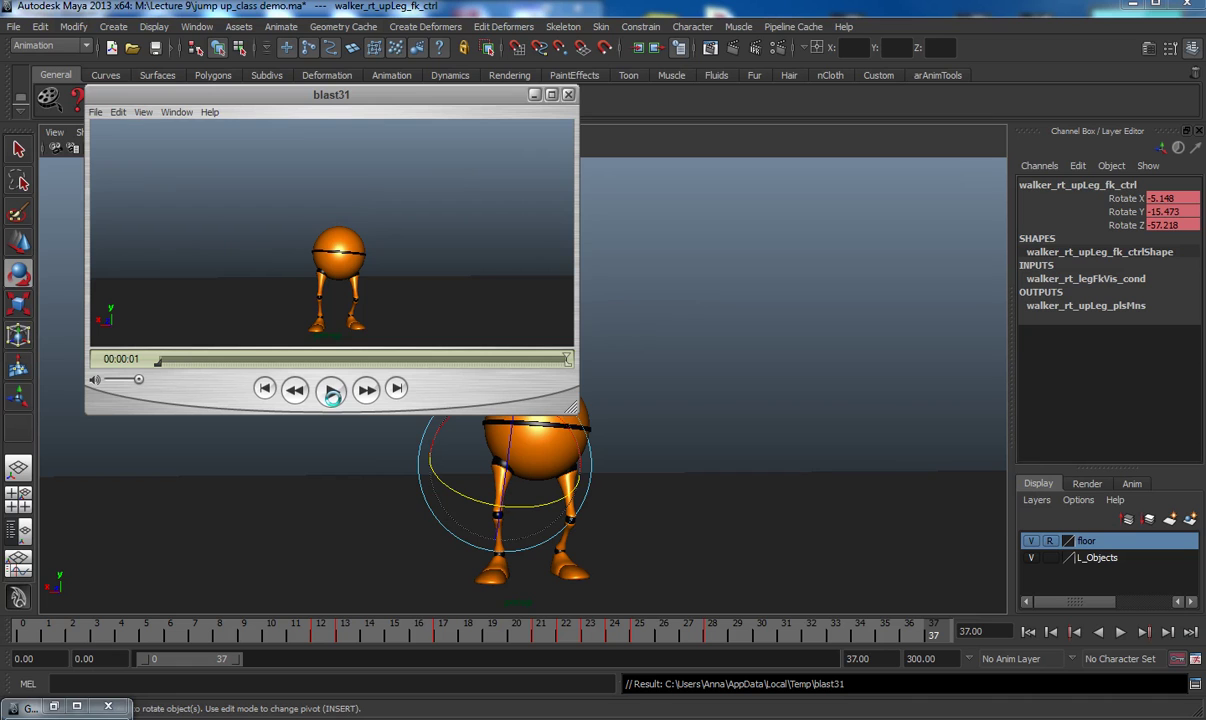
- Scrub the playblast between its first and last frames and replay it to check the takeoff, spin and landing poses
left_click_drag(231, 360, 131, 405)
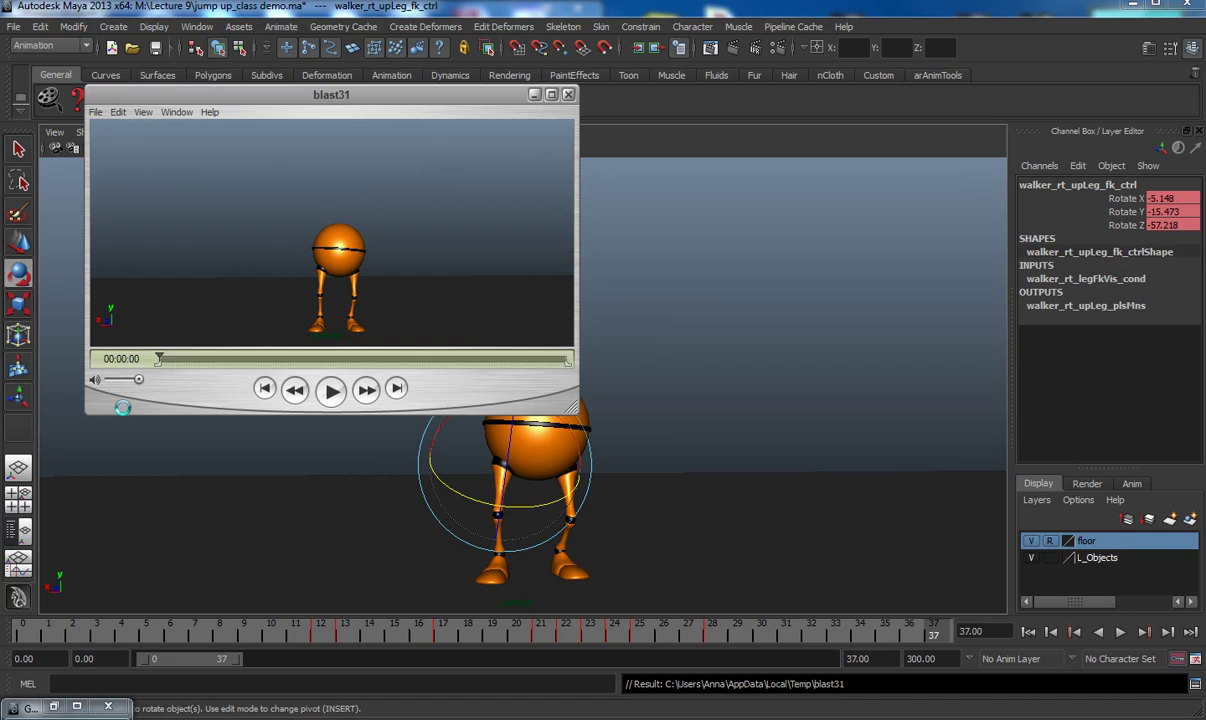
left_click_drag(123, 408, 553, 411)
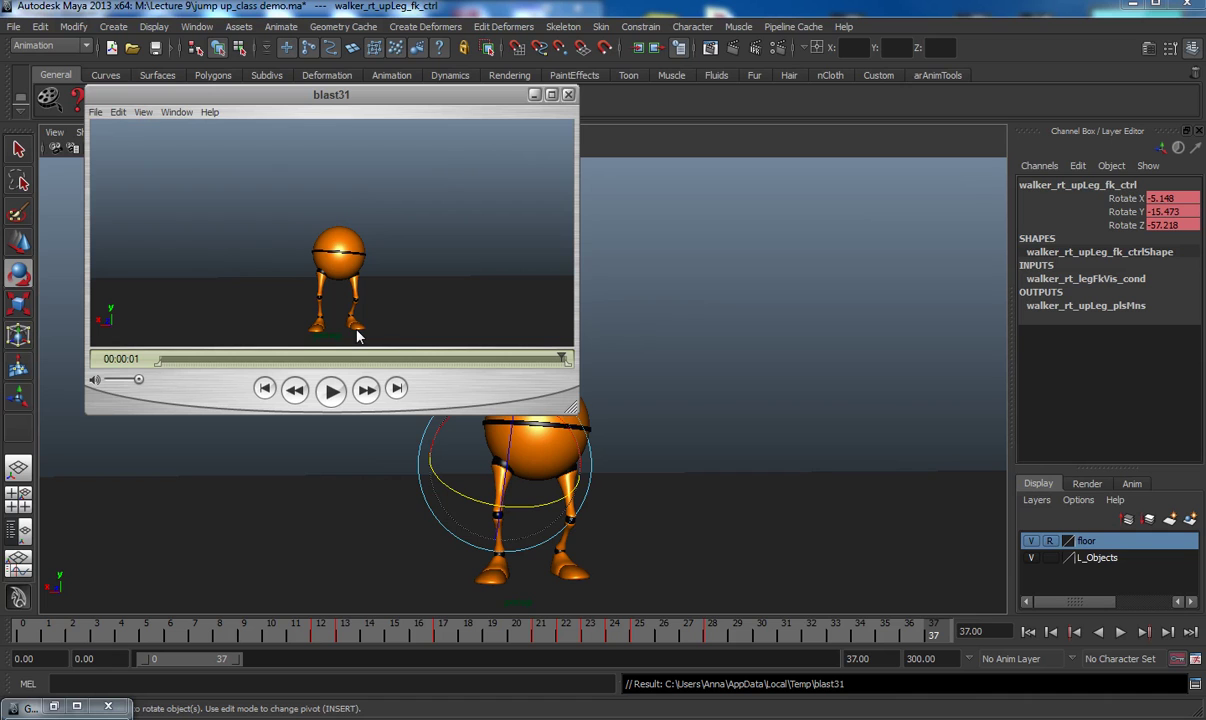
left_click_drag(508, 362, 172, 400)
left_click(331, 391)
left_click(331, 391)
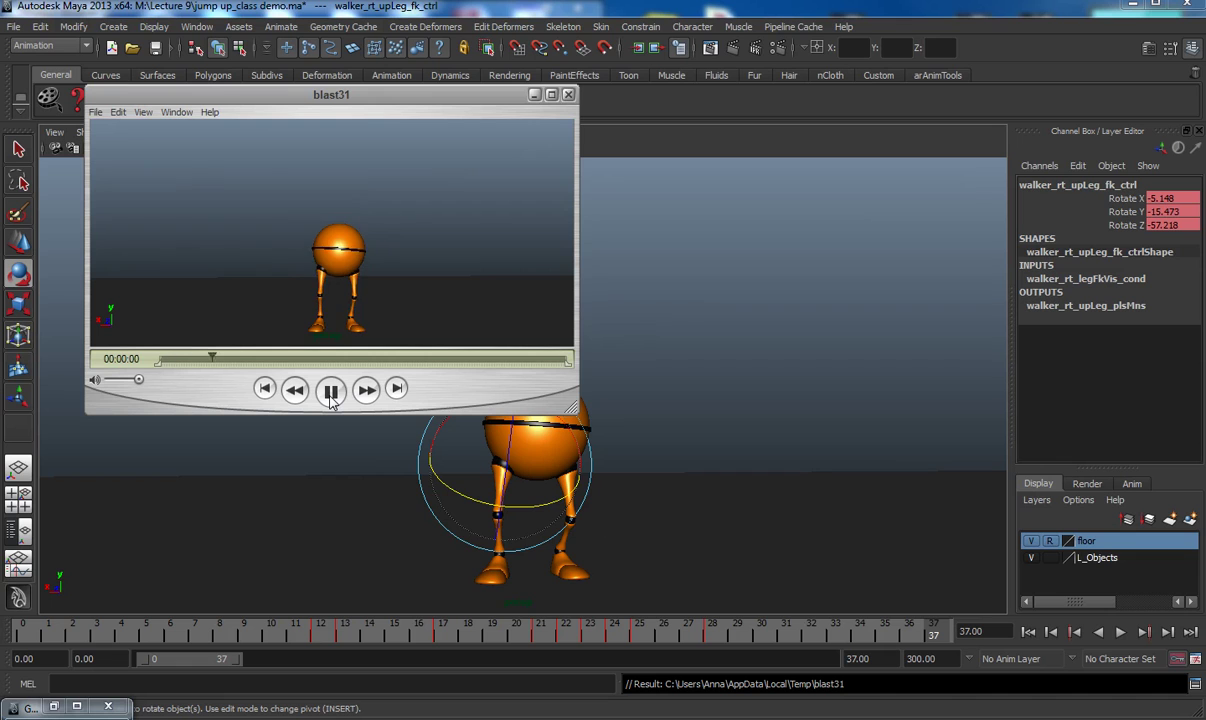
left_click(331, 391)
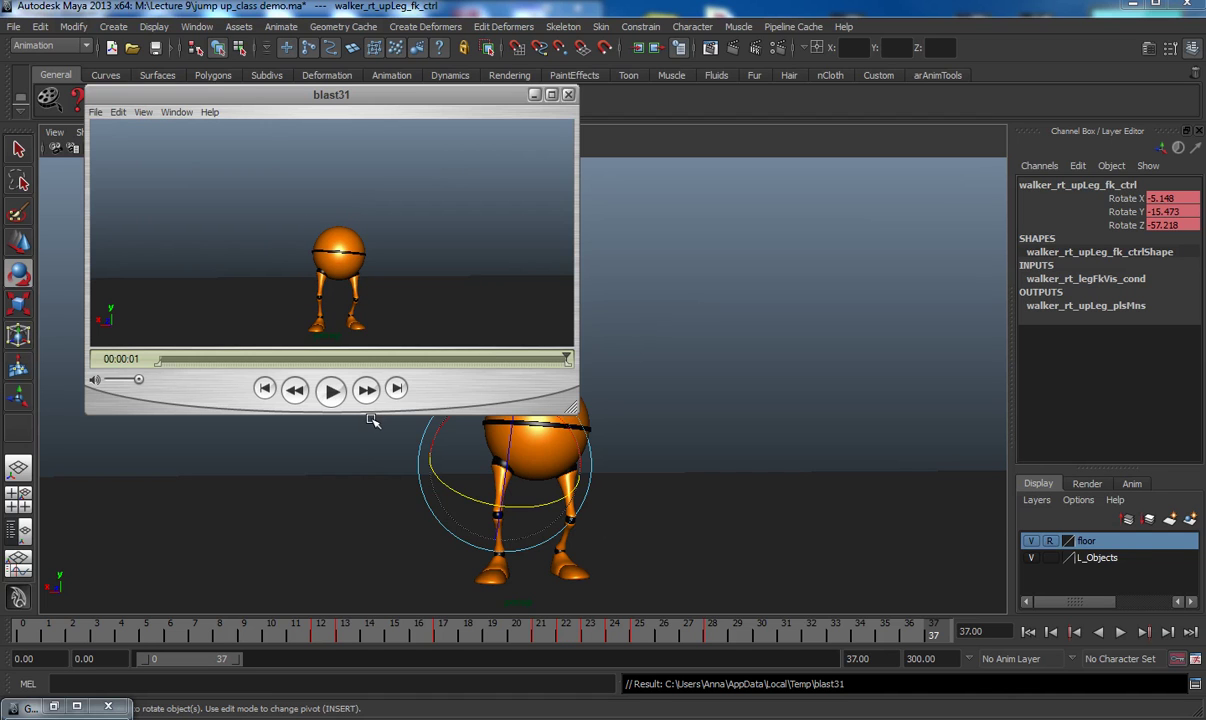
- Play the jump one last time and close the blast31 playblast without saving its changes
left_click(330, 390)
left_click(567, 95)
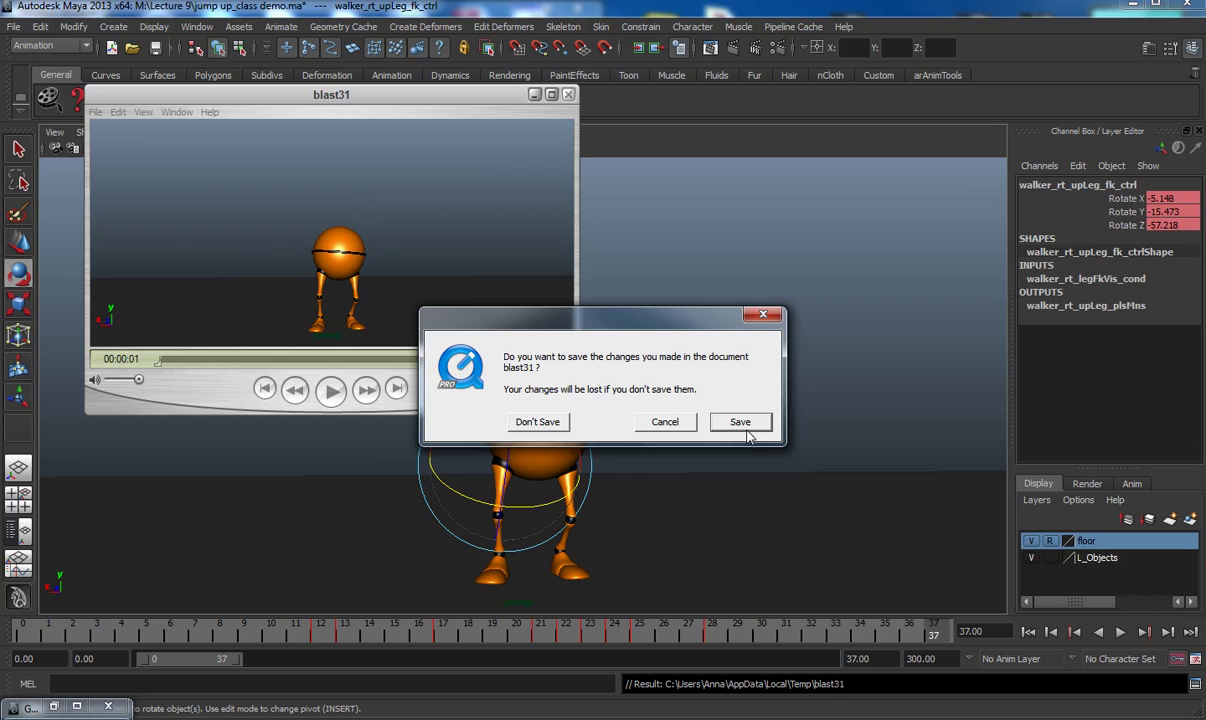
left_click(540, 421)
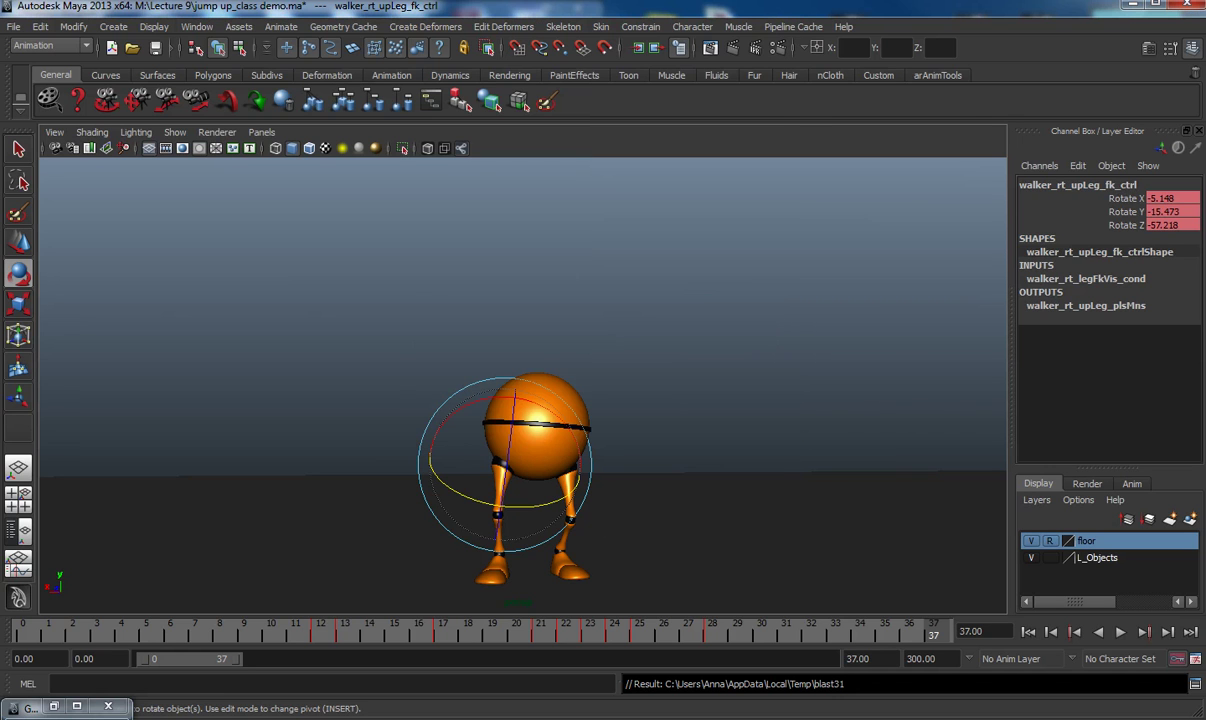